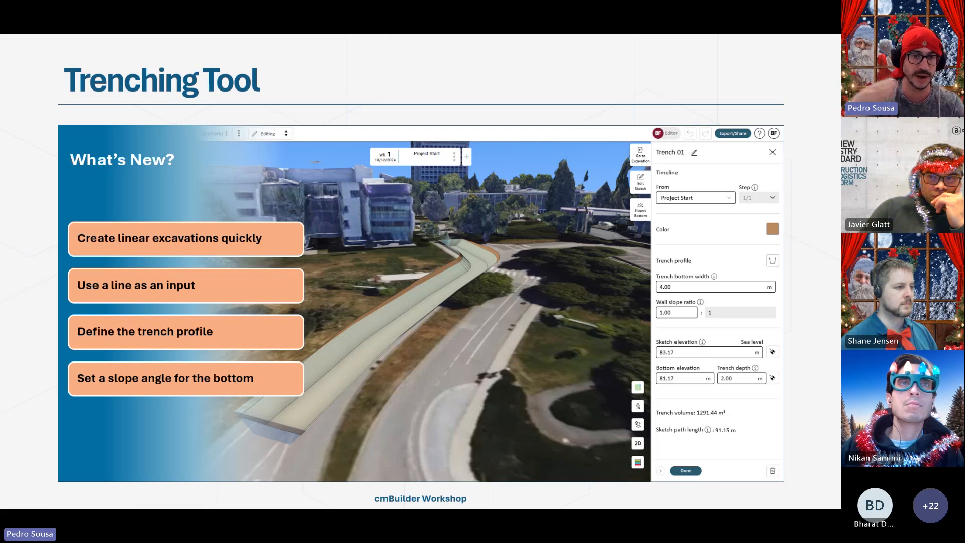
# - Exit the Trenching Tool slideshow and switch to the cmBuilder site plan in Chrome
pyautogui.press('Escape')
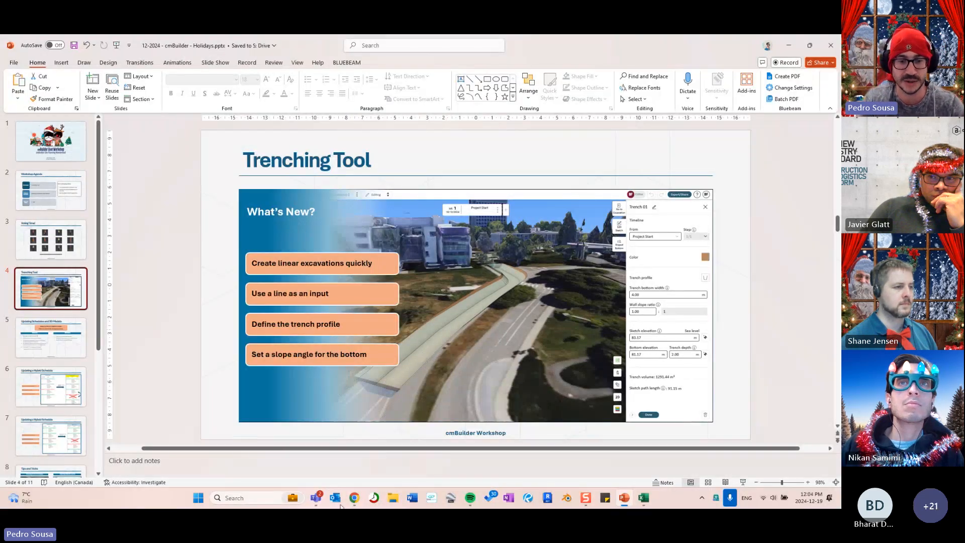
pyautogui.click(353, 497)
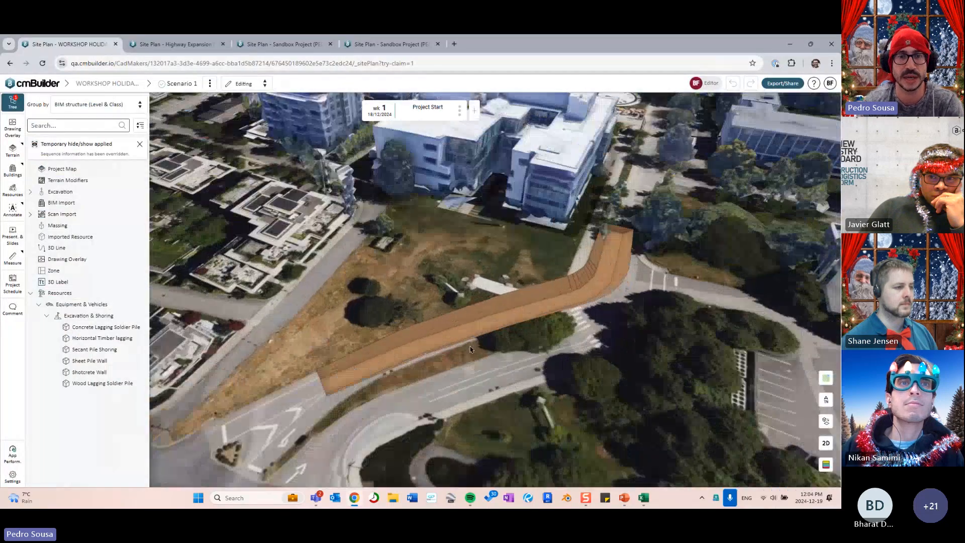
# - Select the scanned building model under Scan Import and hide it with H
pyautogui.moveTo(471, 349)
pyautogui.mouseDown(button='middle')
pyautogui.moveTo(477, 312)
pyautogui.moveTo(467, 307)
pyautogui.moveTo(458, 337)
pyautogui.moveTo(533, 306)
pyautogui.moveTo(590, 233)
pyautogui.moveTo(596, 296)
pyautogui.moveTo(646, 267)
pyautogui.moveTo(605, 297)
pyautogui.moveTo(441, 304)
pyautogui.moveTo(449, 355)
pyautogui.moveTo(475, 362)
pyautogui.mouseUp(button='middle')
pyautogui.scroll(3, 458, 337)
pyautogui.scroll(-3, 458, 337)
pyautogui.scroll(-4, 442, 303)
pyautogui.scroll(-3, 474, 363)
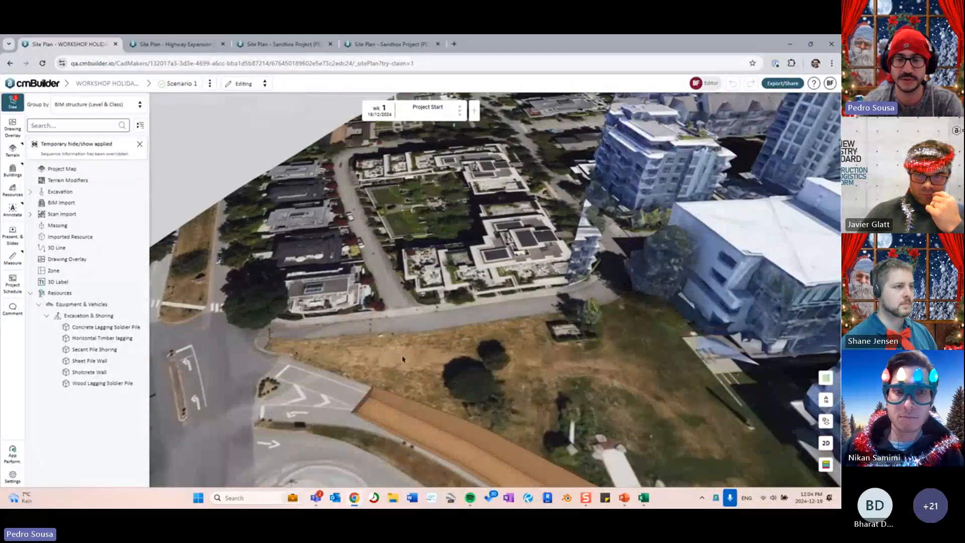
pyautogui.scroll(-3, 434, 341)
pyautogui.moveTo(433, 341); pyautogui.dragTo(326, 181, button='middle')
pyautogui.click(95, 213)
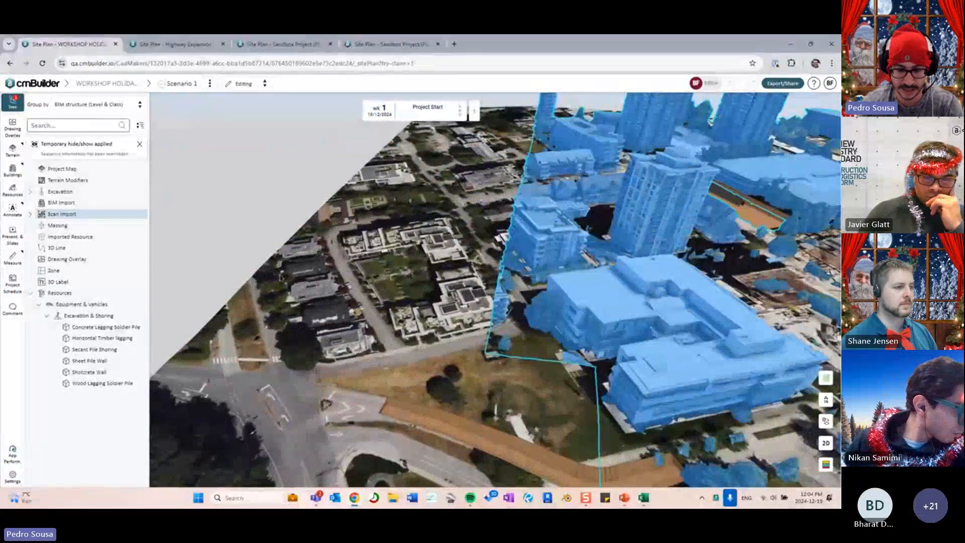
pyautogui.moveTo(467, 322); pyautogui.dragTo(467, 384, button='middle')
pyautogui.scroll(-3, 381, 340)
pyautogui.press('h')
# - Turn the view so the road lies horizontal beside the trench, then close the model tree
pyautogui.scroll(4, 382, 340)
pyautogui.scroll(4, 467, 385)
pyautogui.moveTo(548, 351); pyautogui.dragTo(397, 360, button='middle')
pyautogui.scroll(-3, 523, 345)
pyautogui.scroll(3, 524, 345)
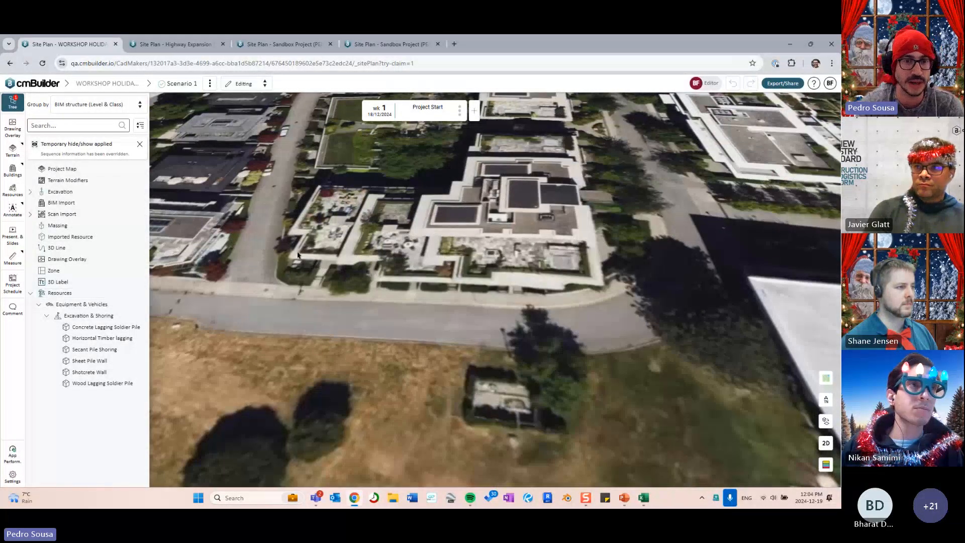
pyautogui.scroll(-4, 422, 281)
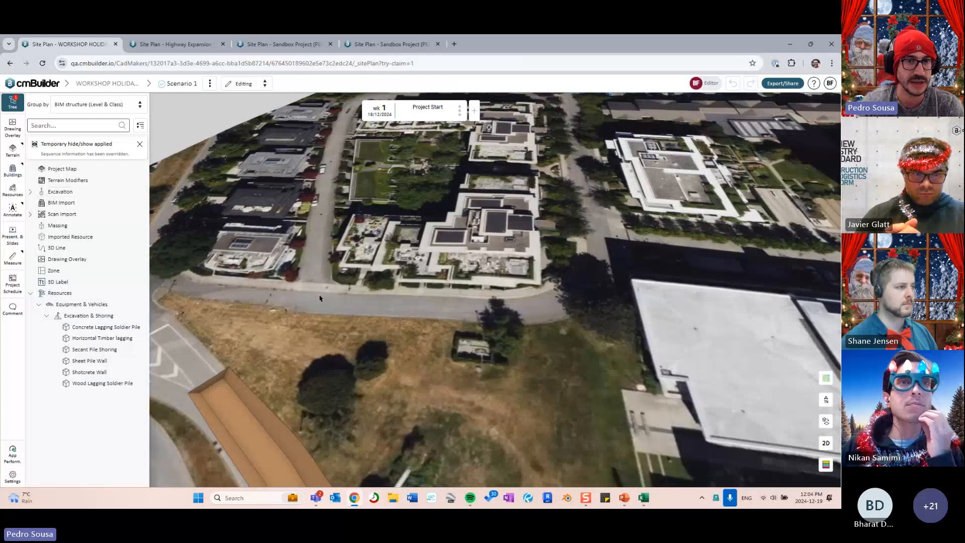
pyautogui.moveTo(424, 315); pyautogui.dragTo(461, 312)
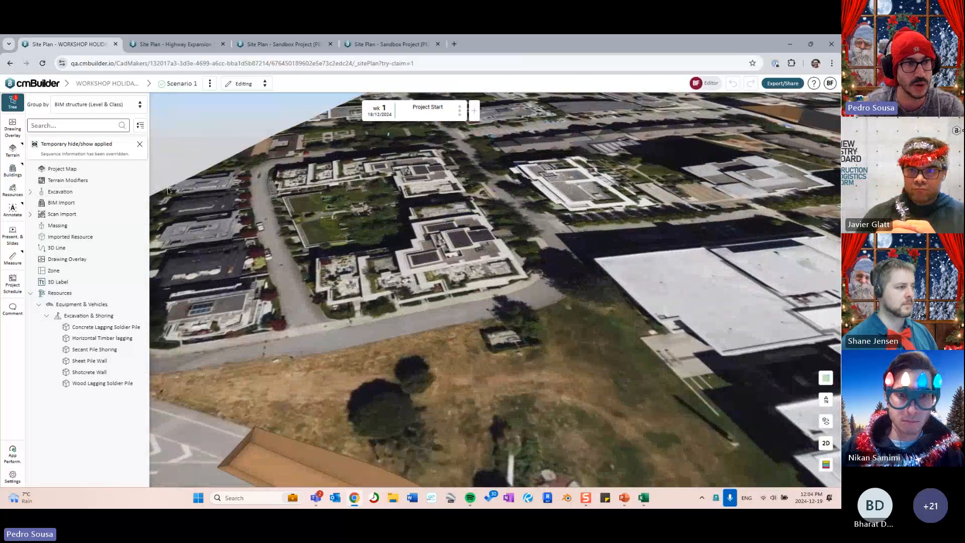
pyautogui.click(12, 102)
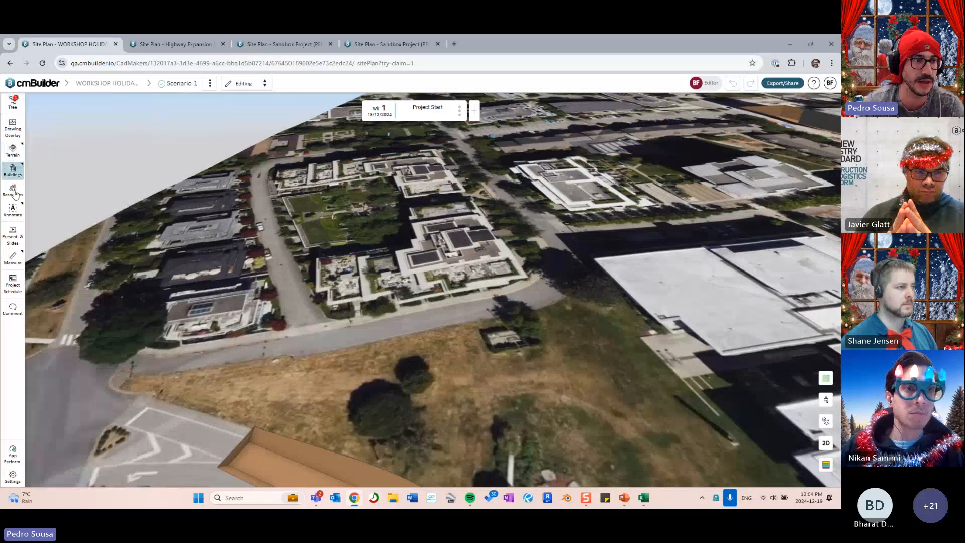
# - Browse the Terrain, Buildings and Annotate flyouts, then bring back the model tree
pyautogui.click(13, 151)
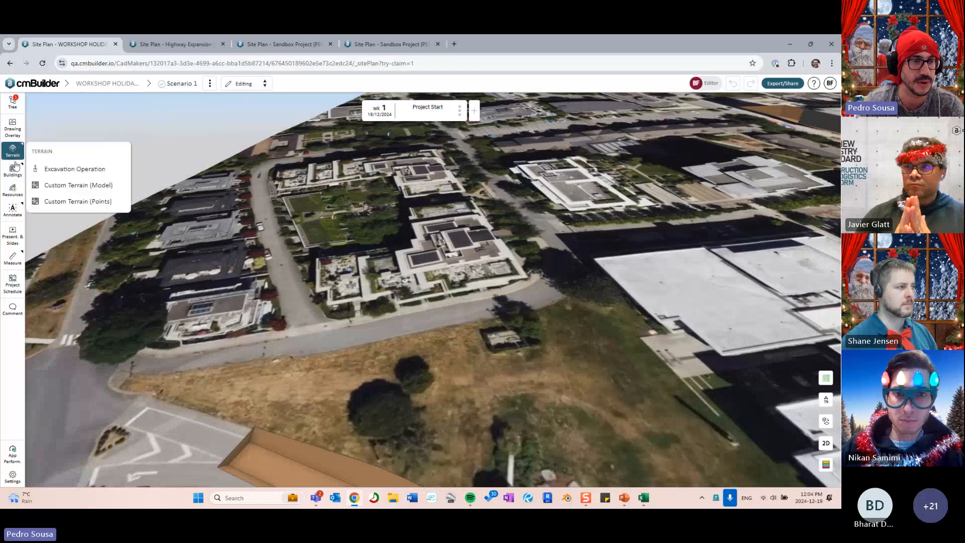
pyautogui.click(16, 171)
pyautogui.click(13, 209)
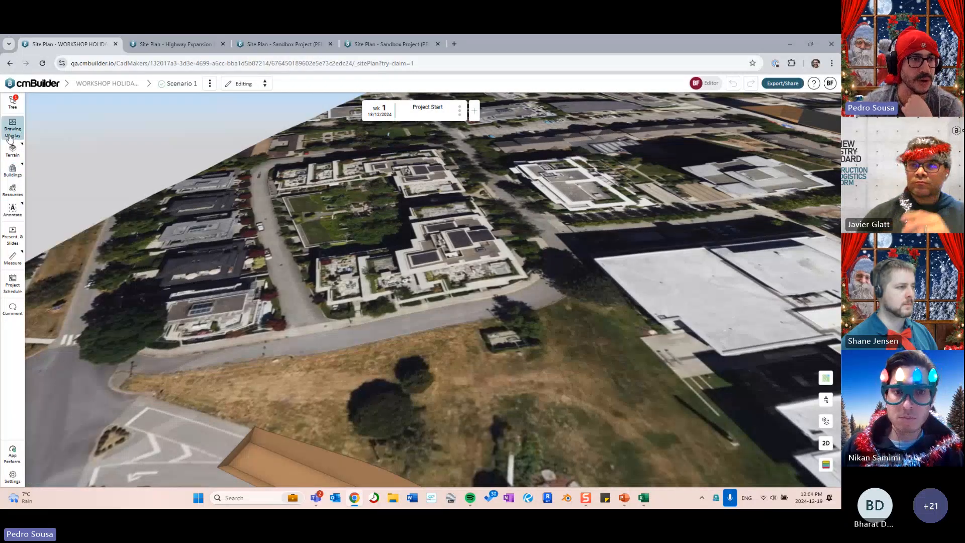
pyautogui.click(15, 104)
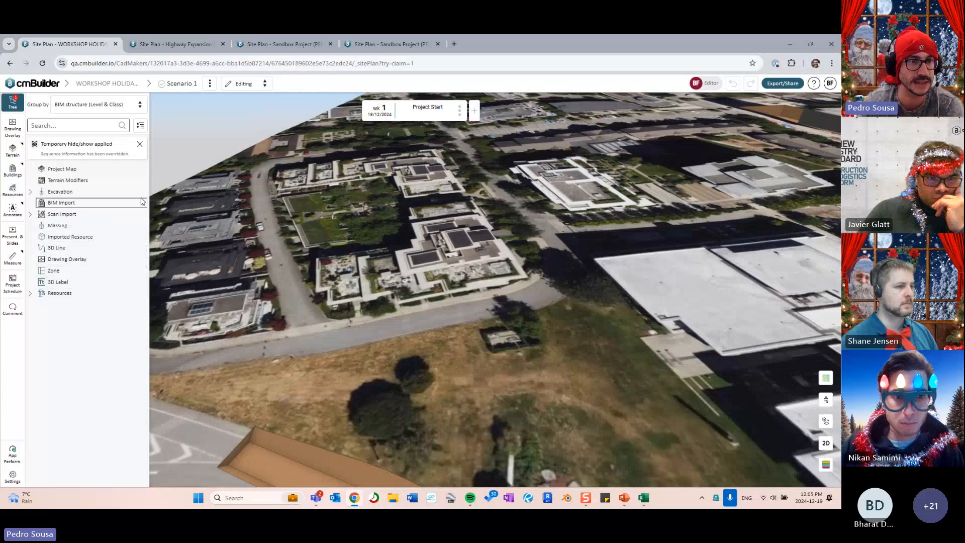
# - Look through the Excavation & Shoring catalogue under Resources, then list the Excavation operations
pyautogui.click(30, 294)
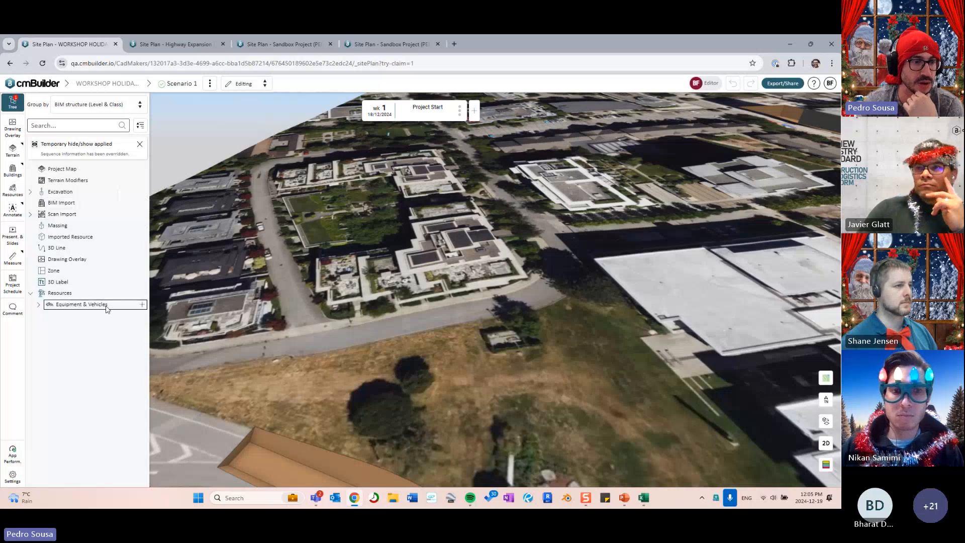
pyautogui.click(38, 305)
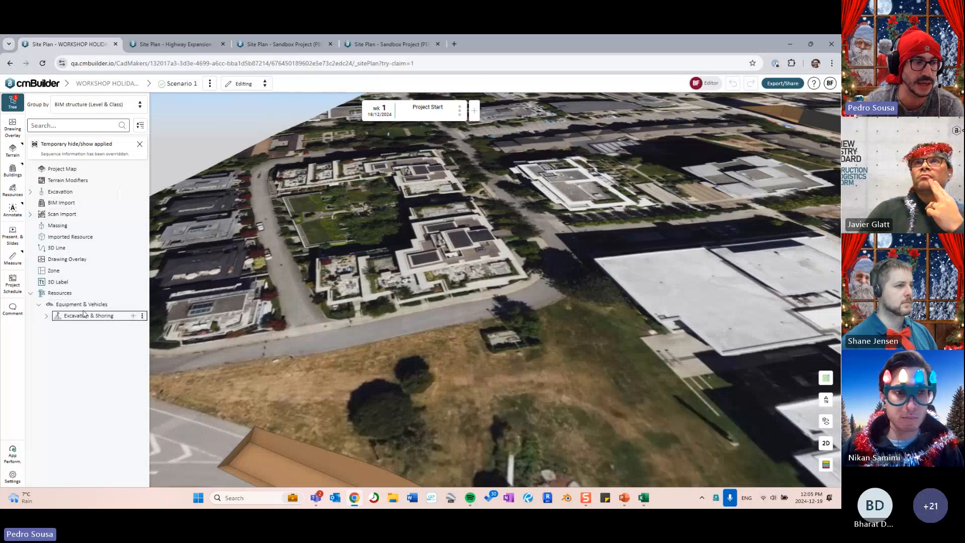
pyautogui.click(132, 316)
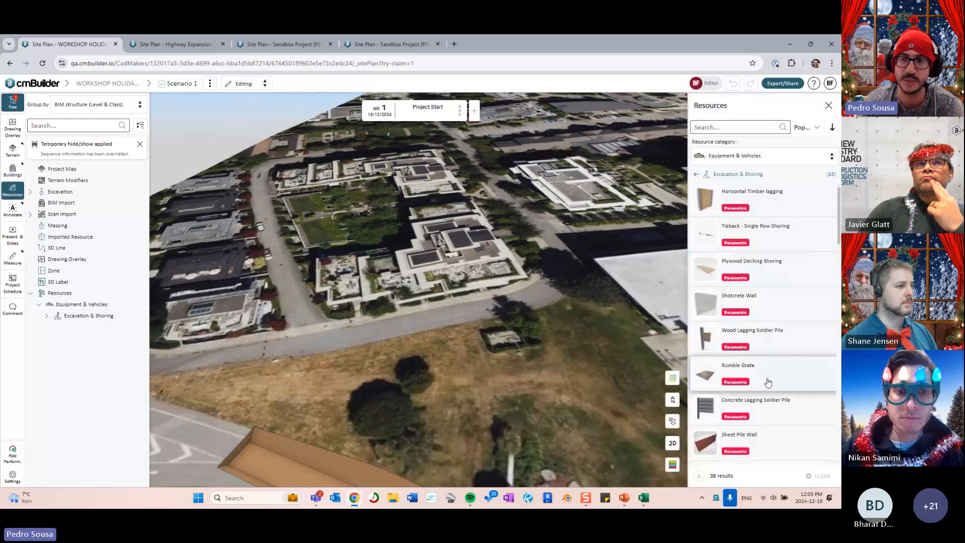
pyautogui.click(828, 105)
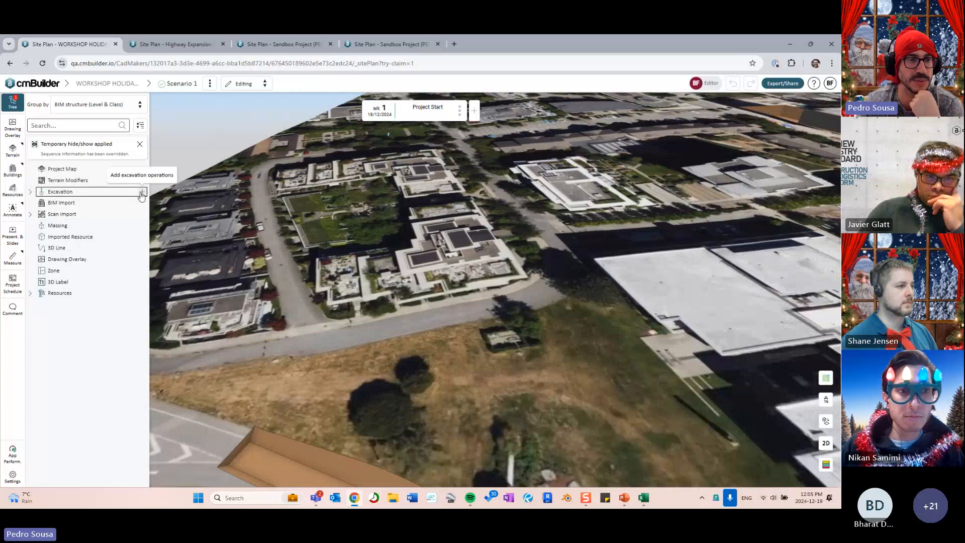
pyautogui.click(142, 193)
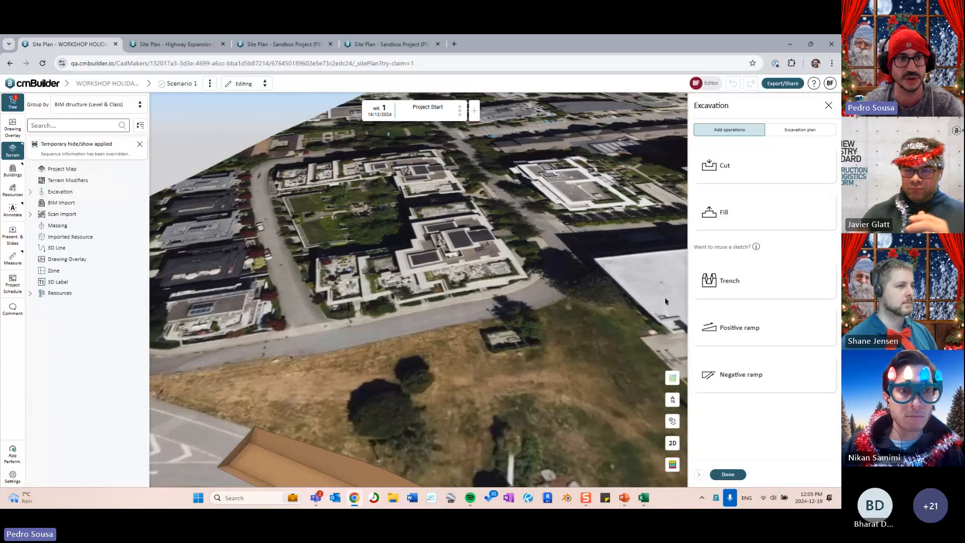
# - Sketch Trench 02 as a two-point line along the street and view it in 3D
pyautogui.moveTo(570, 292); pyautogui.dragTo(541, 281)
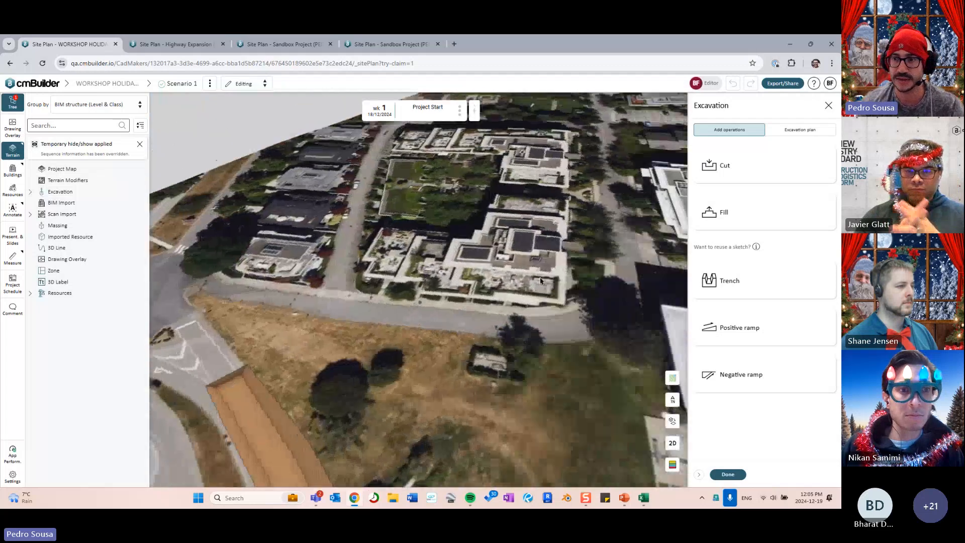
pyautogui.click(748, 282)
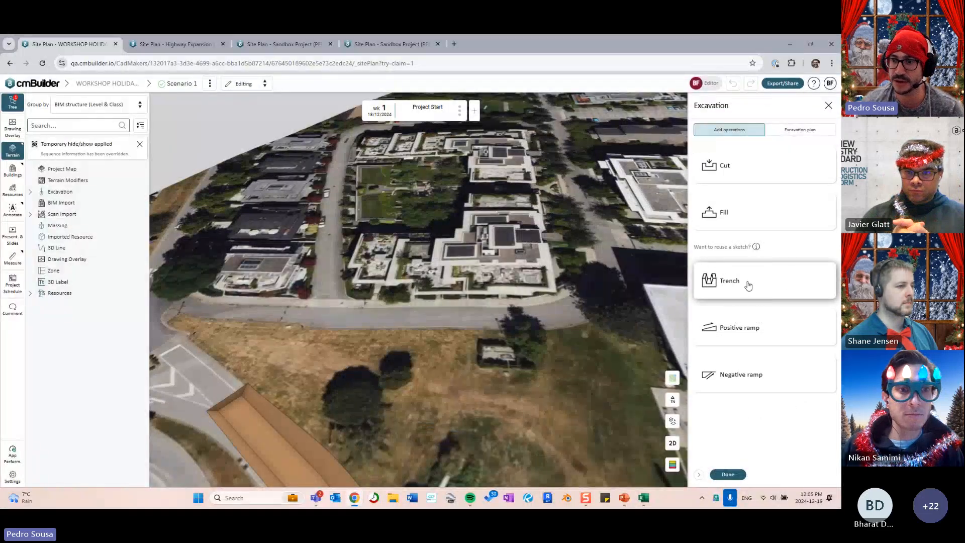
pyautogui.click(748, 285)
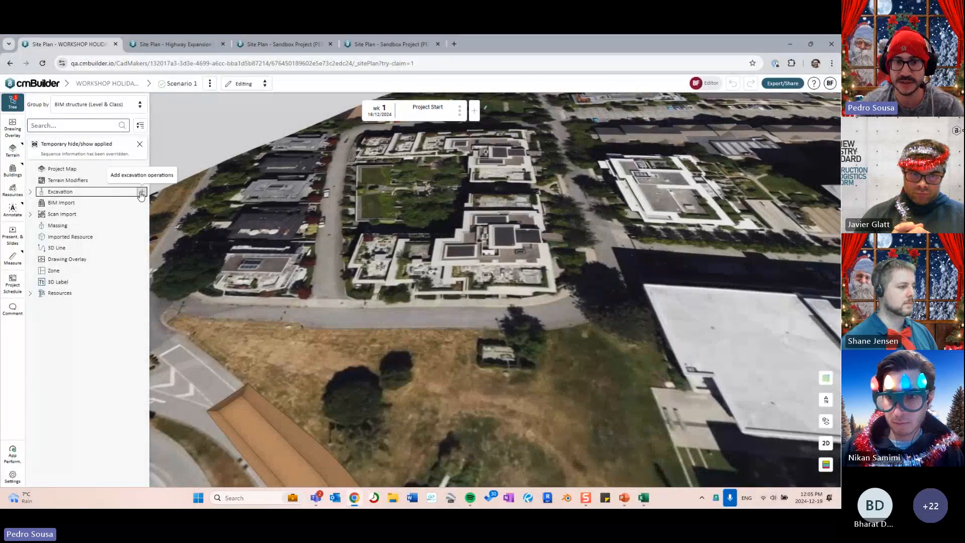
pyautogui.click(141, 194)
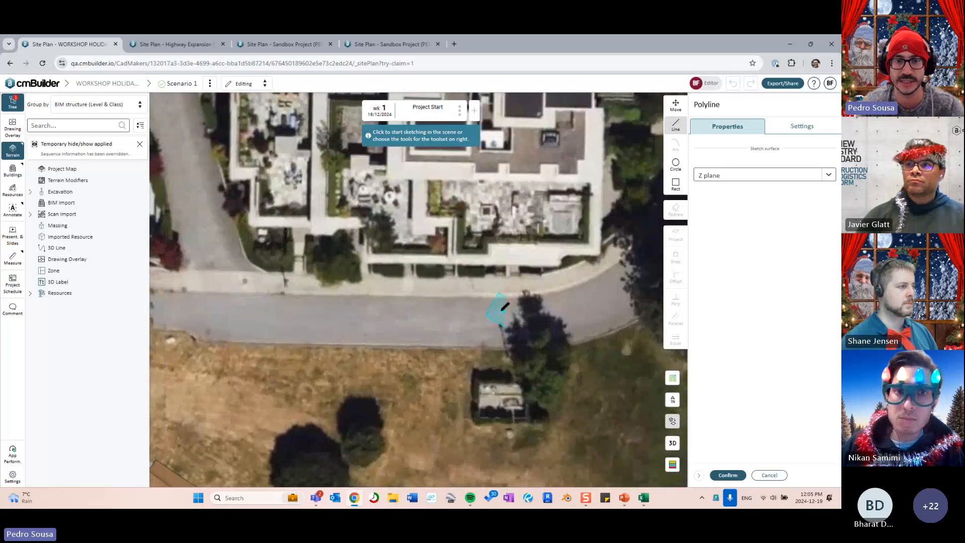
pyautogui.click(506, 316)
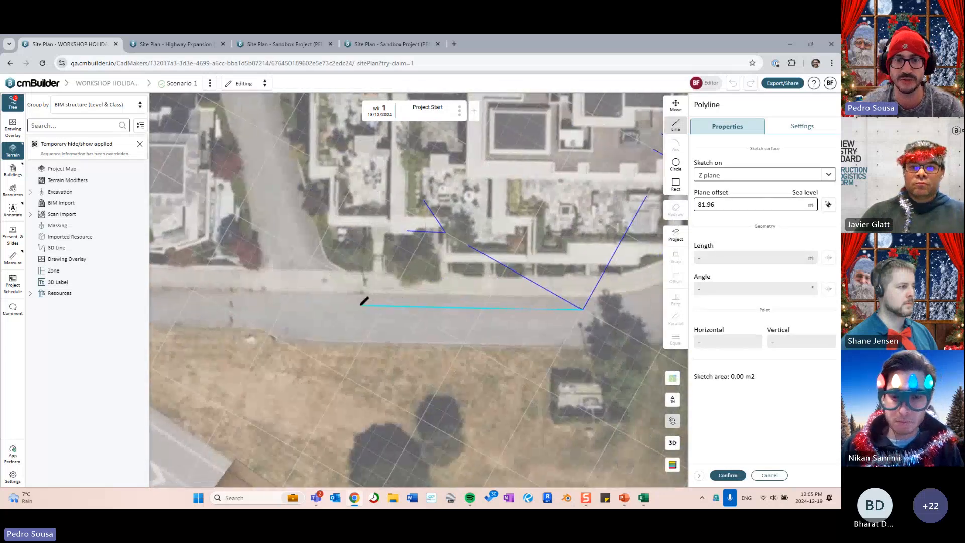
pyautogui.click(360, 305)
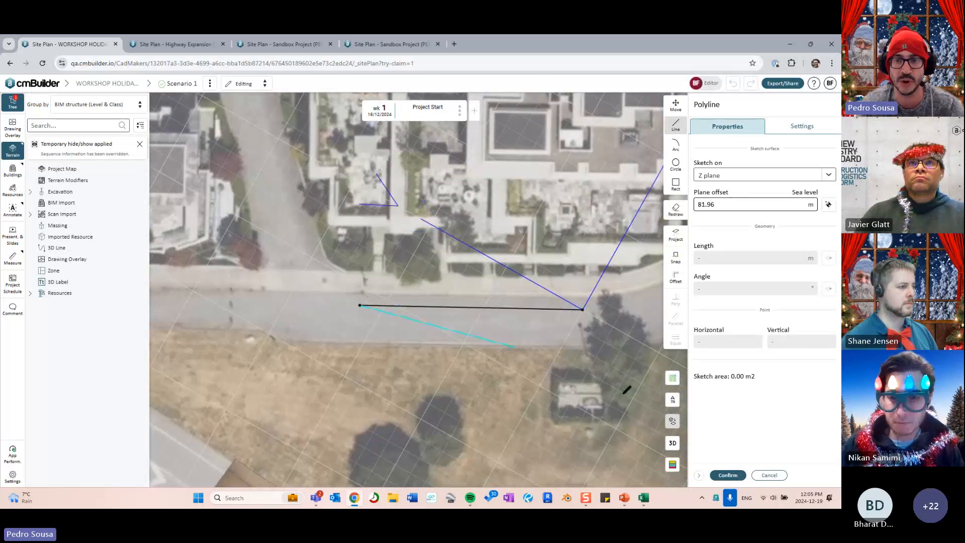
pyautogui.click(727, 476)
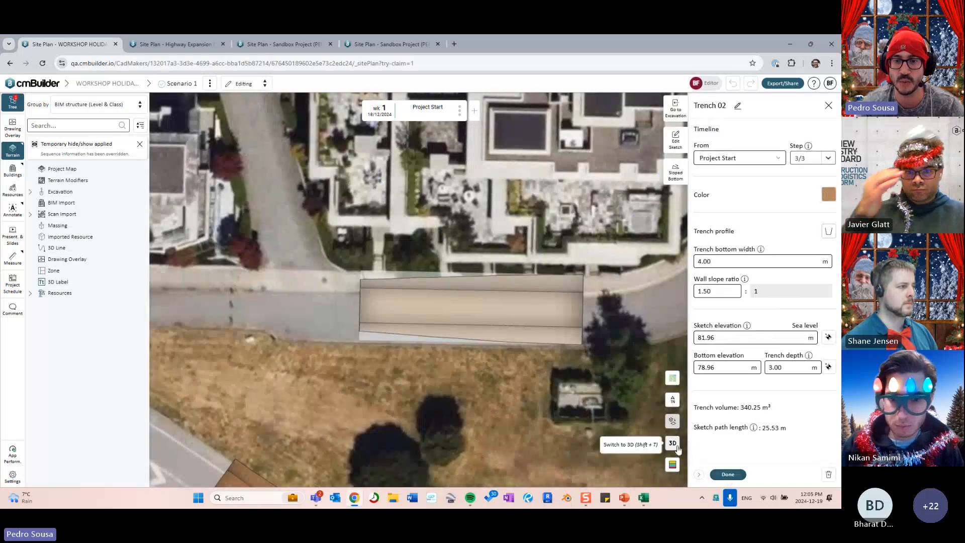
pyautogui.click(674, 444)
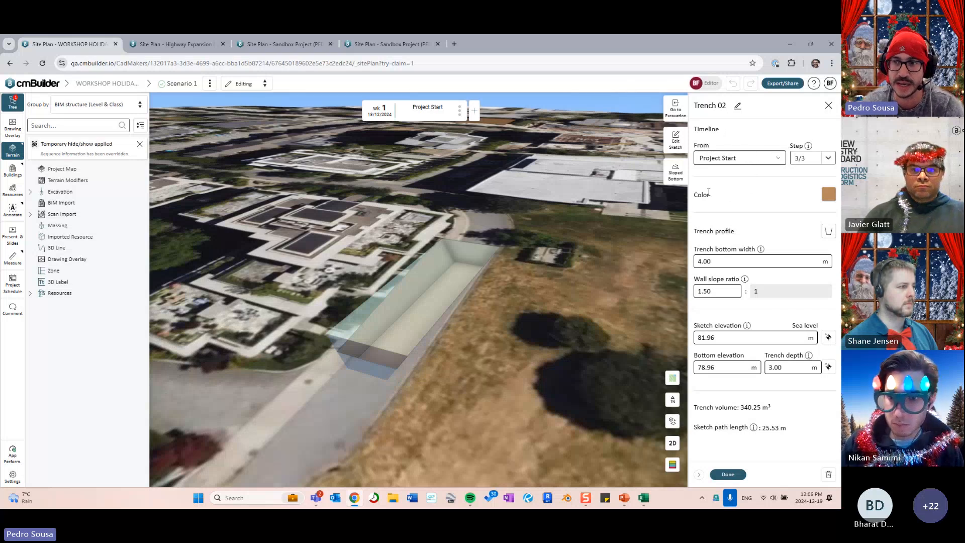
# - Try light blue for the trench colour, revert to brown, and pick the vertical-walled profile
pyautogui.click(828, 194)
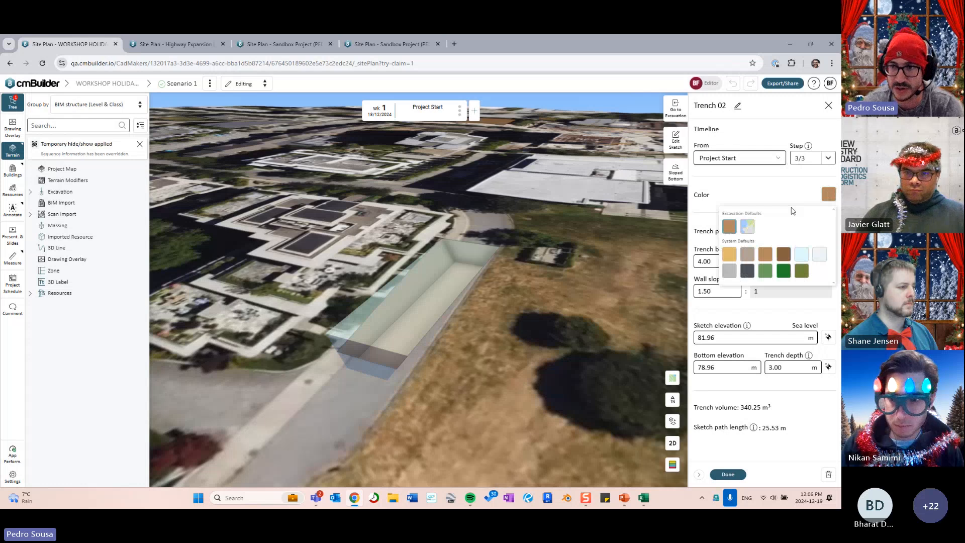
pyautogui.click(749, 227)
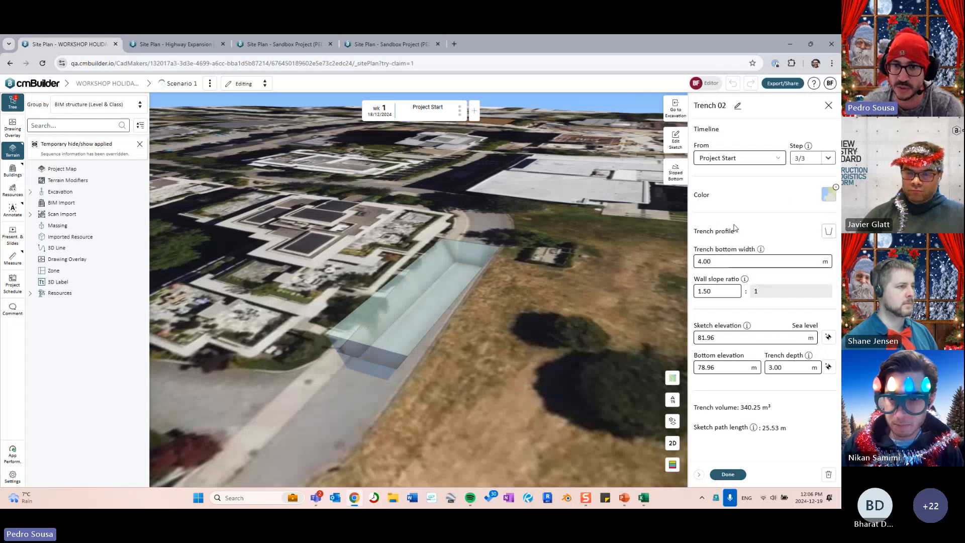
pyautogui.click(836, 187)
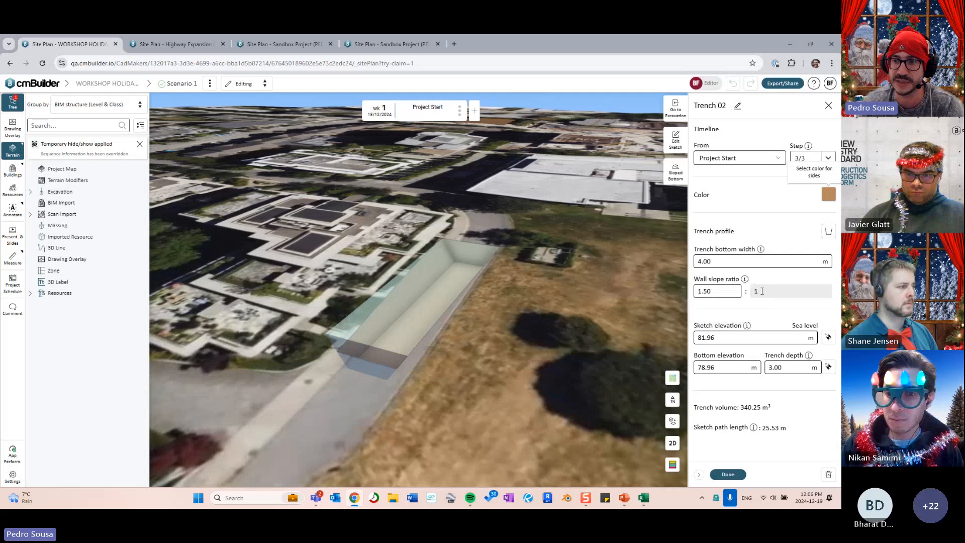
pyautogui.click(828, 231)
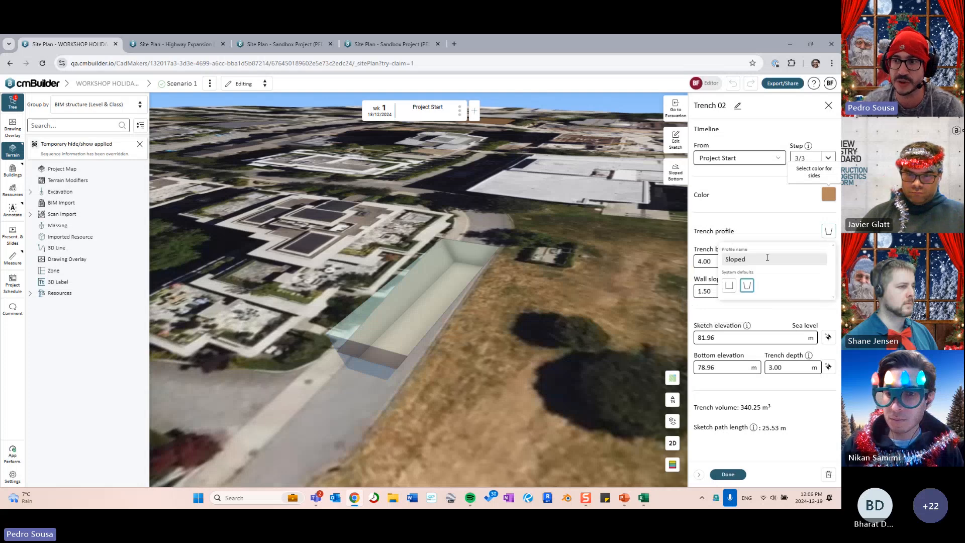
pyautogui.click(729, 285)
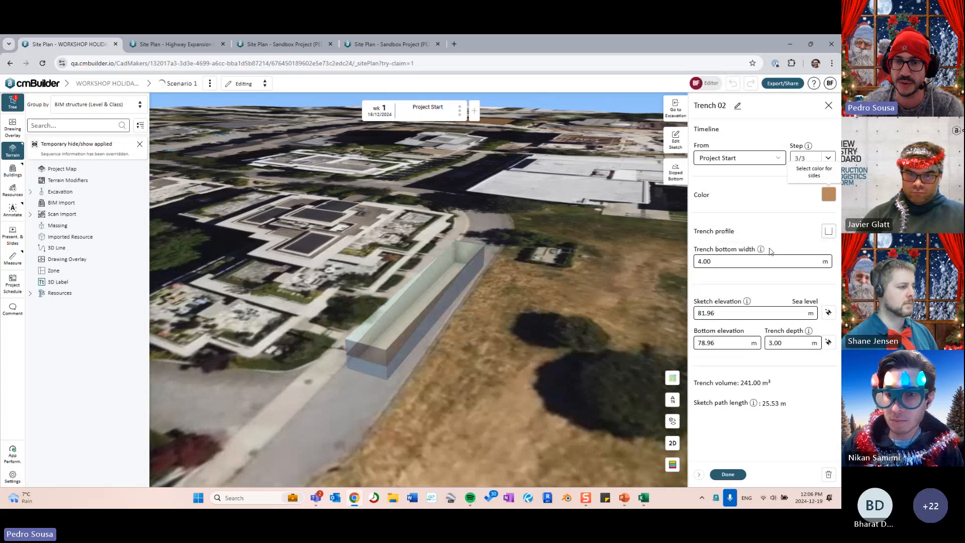
# - Drag the trench bottom width in 3D, then type it back to 4.00 m
pyautogui.moveTo(527, 285); pyautogui.dragTo(557, 280)
pyautogui.scroll(4, 497, 273)
pyautogui.moveTo(497, 273); pyautogui.dragTo(556, 263)
pyautogui.scroll(-4, 593, 236)
pyautogui.click(719, 260)
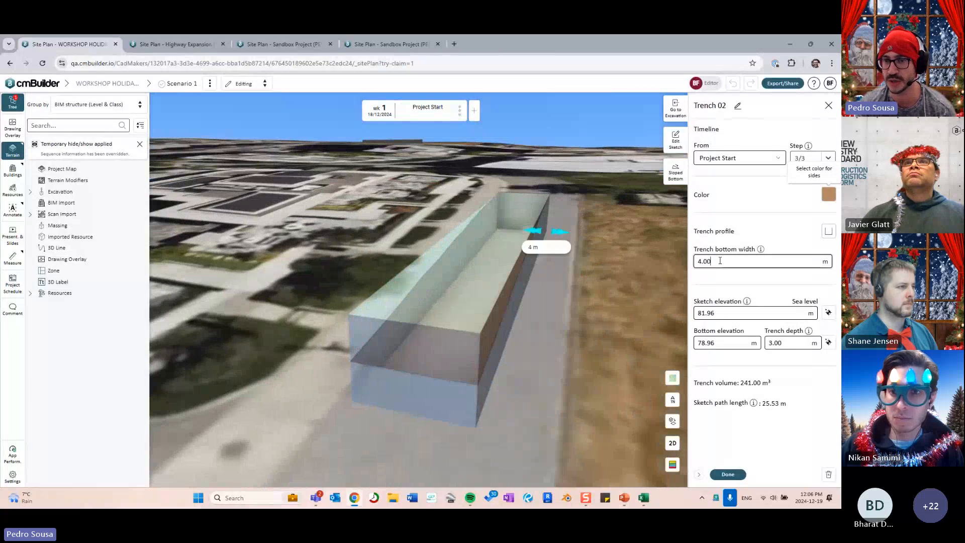
pyautogui.moveTo(609, 250)
pyautogui.mouseDown()
pyautogui.moveTo(625, 263)
pyautogui.moveTo(615, 258)
pyautogui.mouseUp()
pyautogui.moveTo(523, 211)
pyautogui.mouseDown()
pyautogui.moveTo(559, 212)
pyautogui.moveTo(536, 219)
pyautogui.mouseUp()
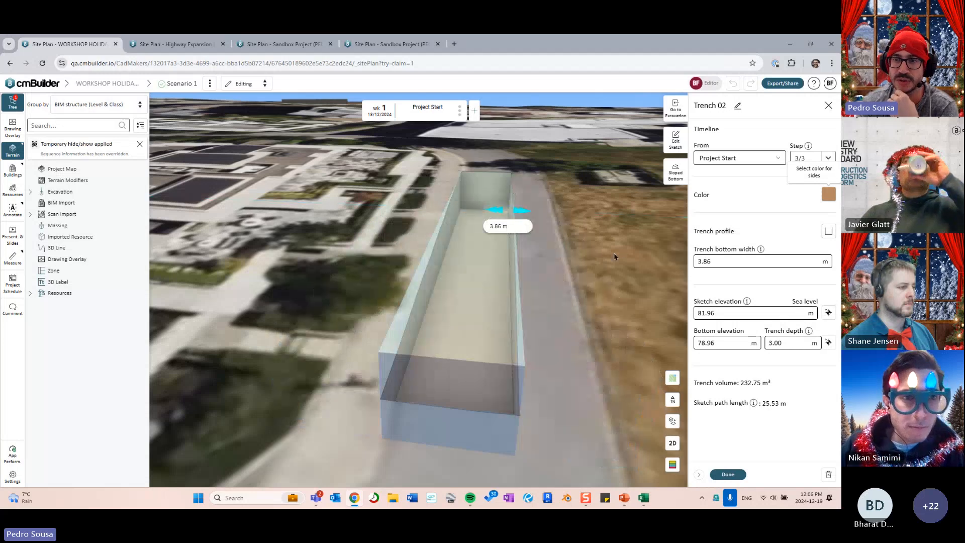
pyautogui.click(726, 260)
pyautogui.write('4.00')
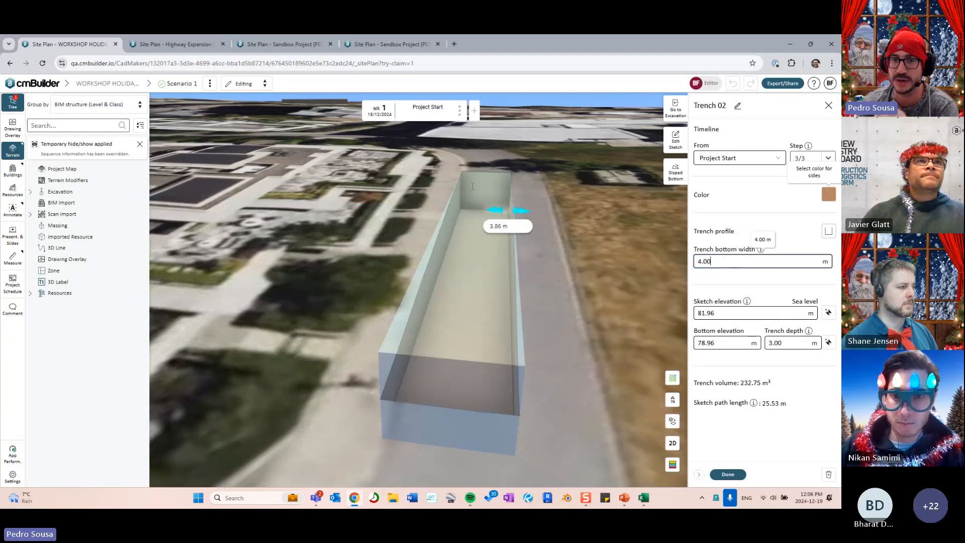
pyautogui.scroll(-5, 564, 276)
pyautogui.click(563, 276)
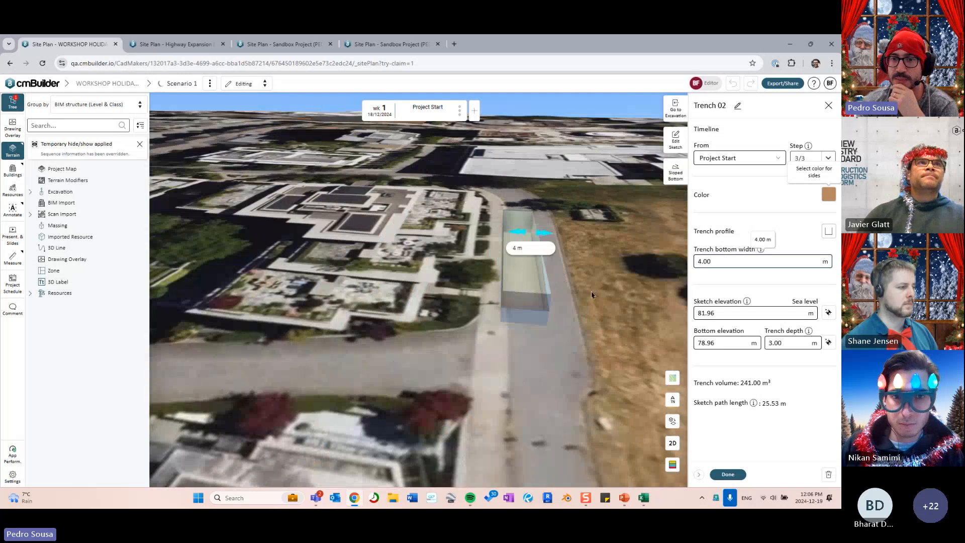
pyautogui.scroll(3, 566, 304)
pyautogui.moveTo(566, 304); pyautogui.dragTo(606, 276)
# - Switch Trench 02 to the sloped-wall trench profile
pyautogui.click(827, 232)
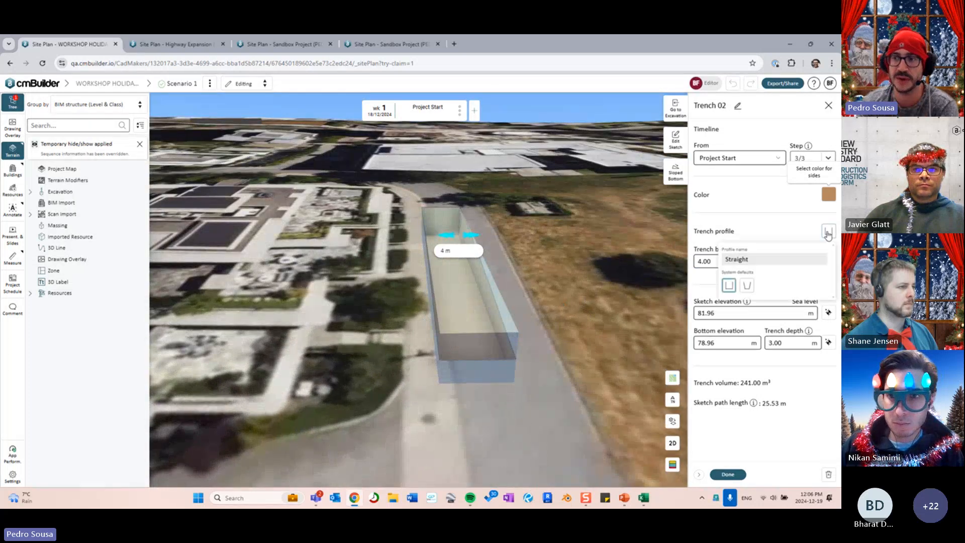
pyautogui.click(746, 285)
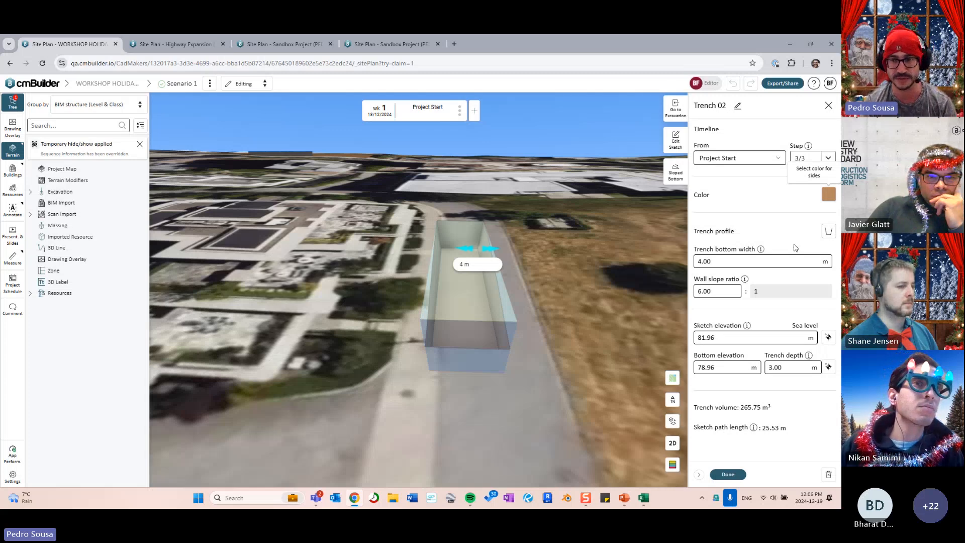
pyautogui.moveTo(583, 271)
pyautogui.mouseDown()
pyautogui.moveTo(537, 293)
pyautogui.moveTo(585, 266)
pyautogui.mouseUp()
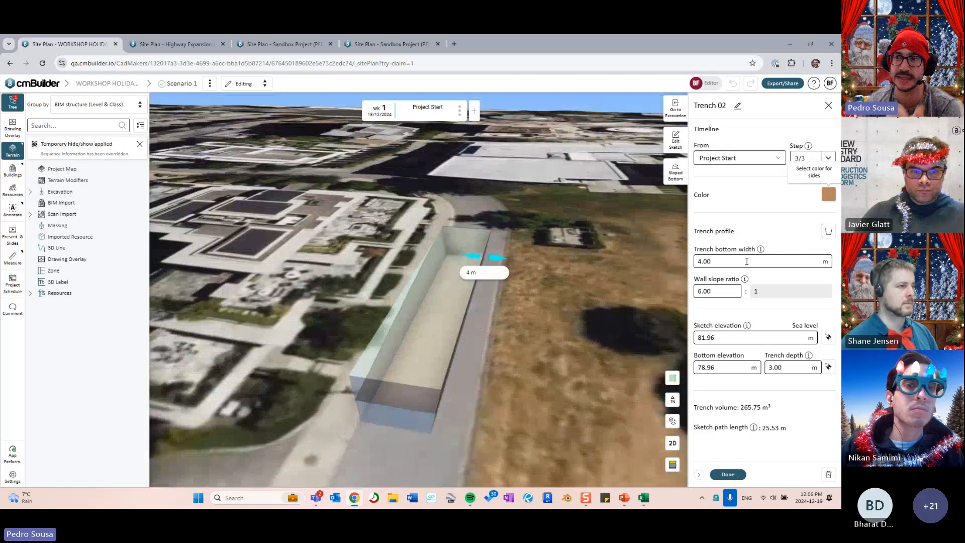
pyautogui.moveTo(550, 313); pyautogui.dragTo(513, 280)
pyautogui.moveTo(561, 293); pyautogui.dragTo(603, 274, button='right')
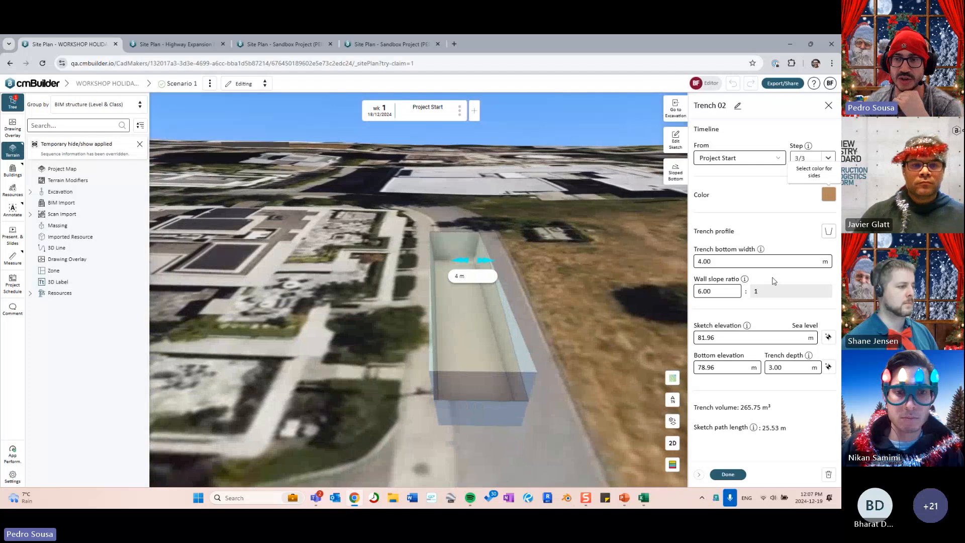
# - Try wall slope ratios of 10 and 0.5, settling on 1.00 : 1
pyautogui.click(715, 290)
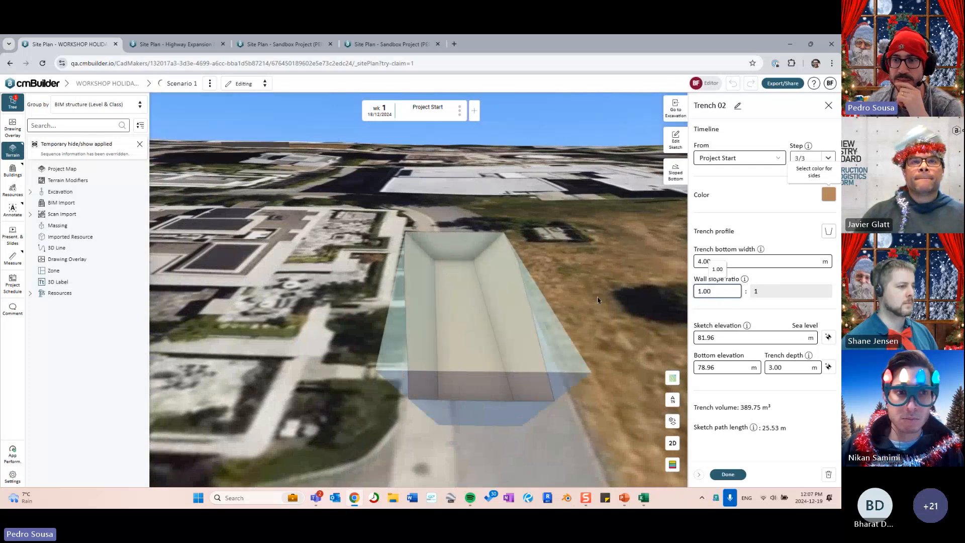
pyautogui.moveTo(603, 301); pyautogui.dragTo(563, 295)
pyautogui.click(719, 291)
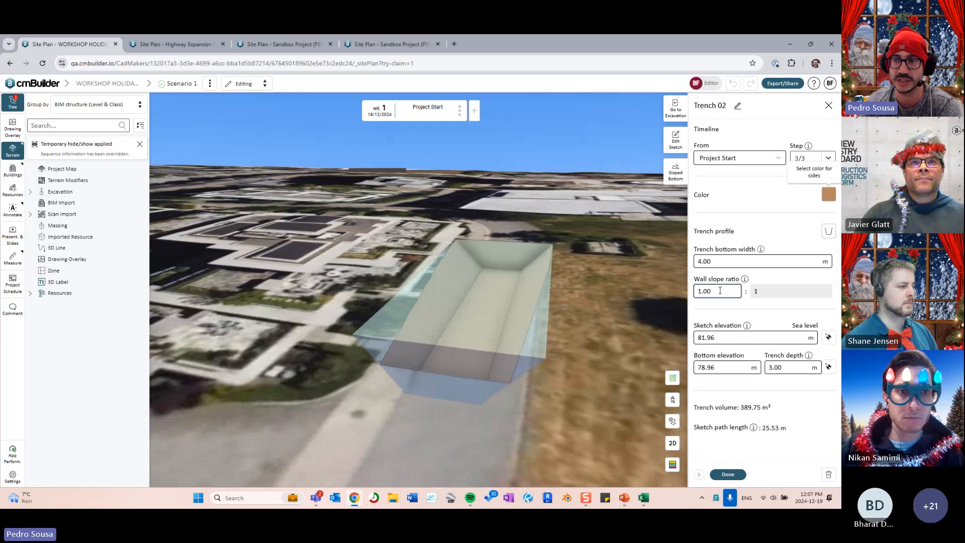
pyautogui.moveTo(556, 325); pyautogui.dragTo(689, 289)
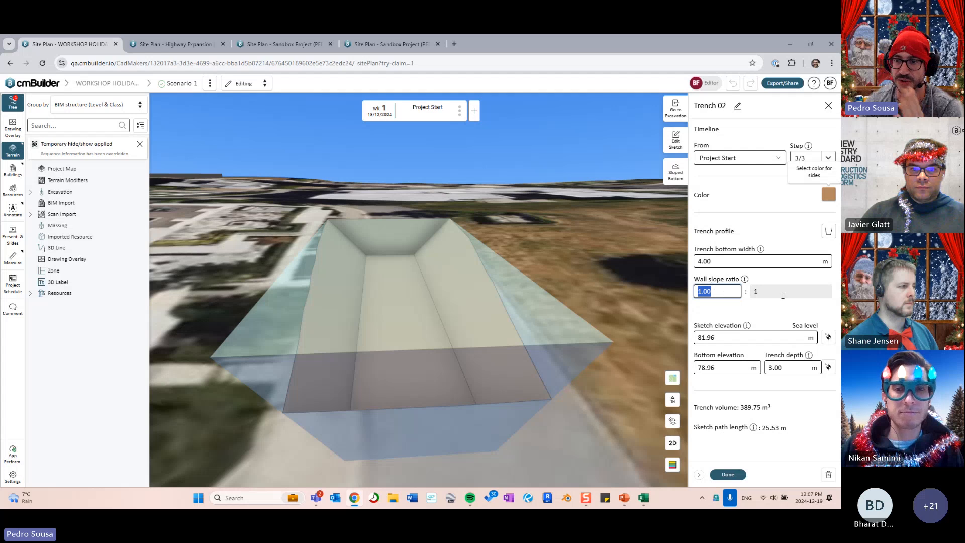
pyautogui.click(722, 294)
pyautogui.write('1.0')
pyautogui.doubleClick(721, 293)
pyautogui.write('10')
pyautogui.press('Return')
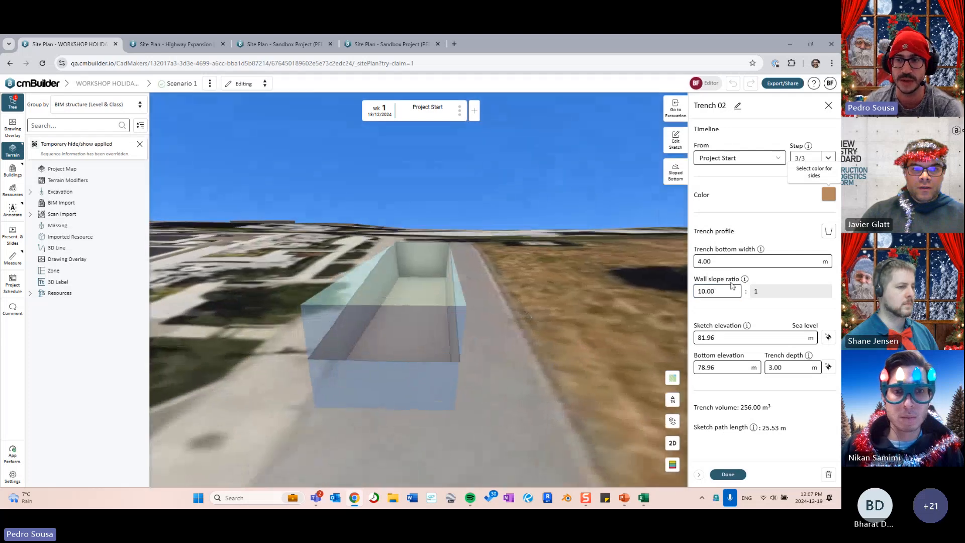
pyautogui.doubleClick(716, 292)
pyautogui.write('0.5')
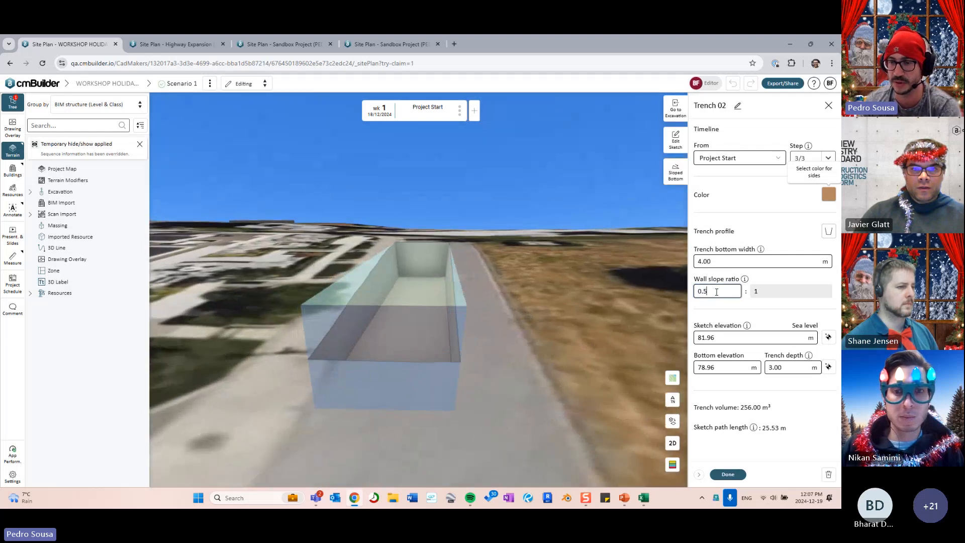
pyautogui.press('Return')
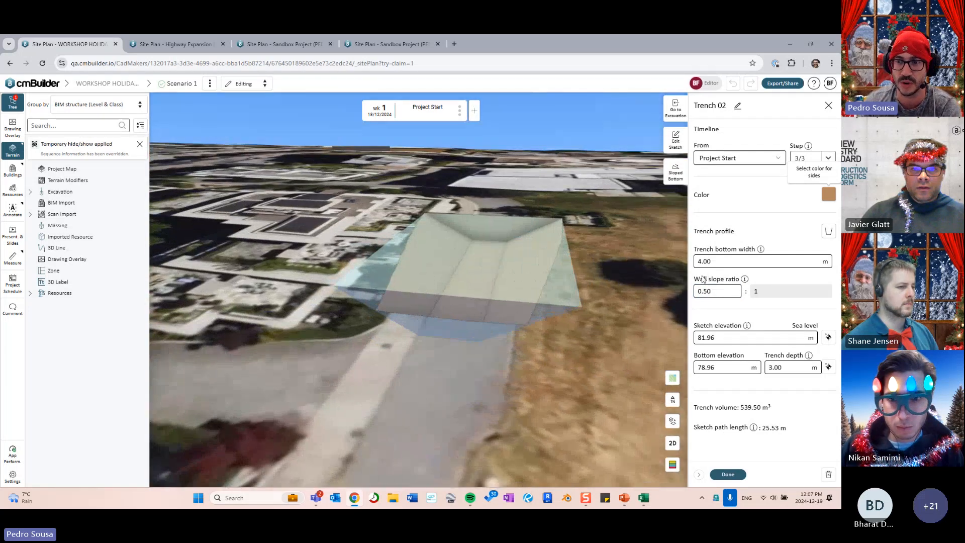
pyautogui.doubleClick(718, 292)
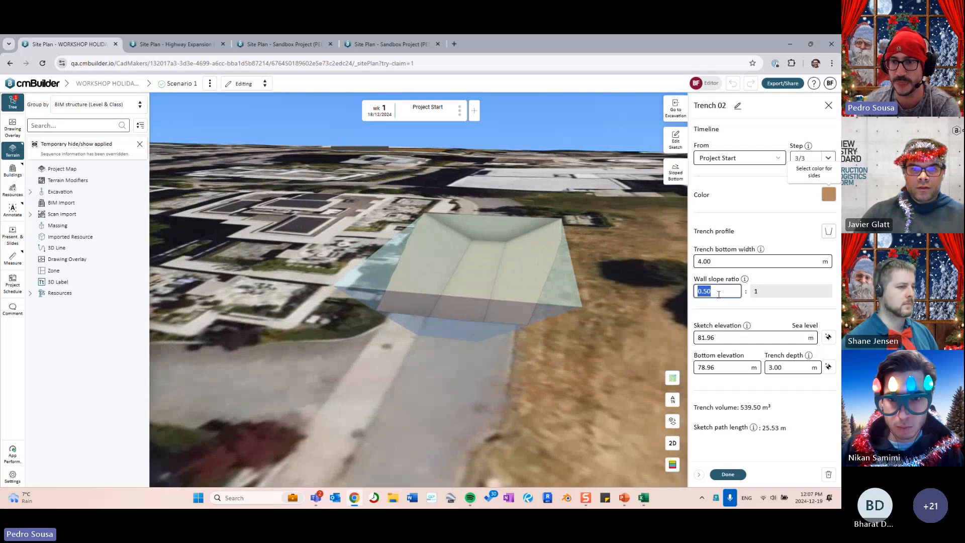
pyautogui.moveTo(595, 278)
pyautogui.mouseDown(button='right')
pyautogui.moveTo(571, 325)
pyautogui.moveTo(529, 345)
pyautogui.mouseUp(button='right')
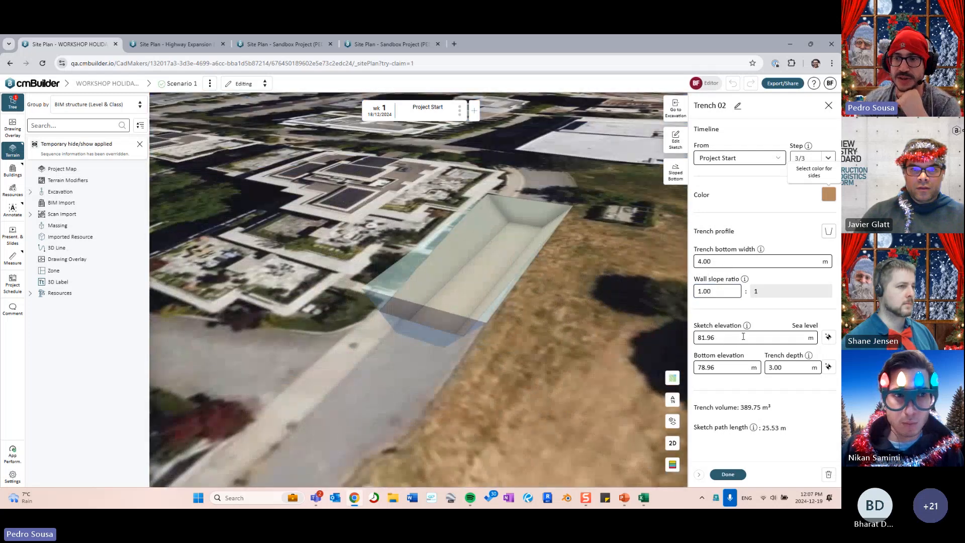
# - Display the trench's sketch and bottom elevation markers in the 3D view
pyautogui.click(743, 336)
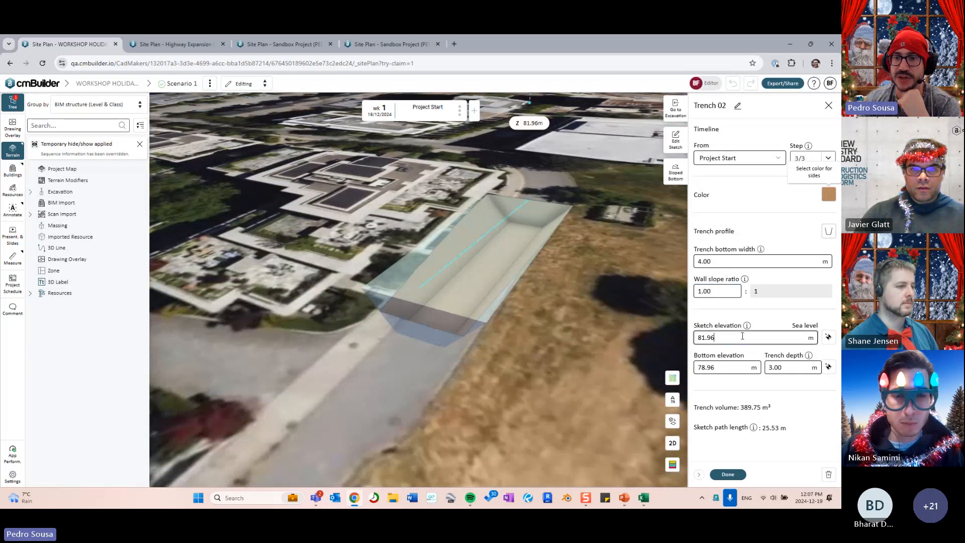
pyautogui.click(741, 369)
pyautogui.moveTo(557, 374); pyautogui.dragTo(603, 332, button='right')
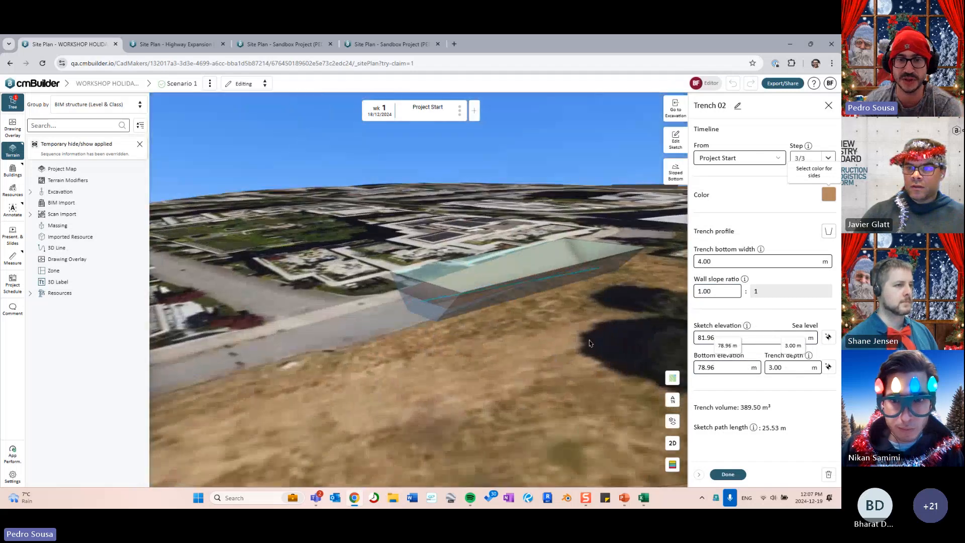
pyautogui.moveTo(598, 340); pyautogui.dragTo(484, 414)
pyautogui.moveTo(485, 414)
pyautogui.mouseDown(button='right')
pyautogui.moveTo(483, 430)
pyautogui.moveTo(476, 413)
pyautogui.mouseUp(button='right')
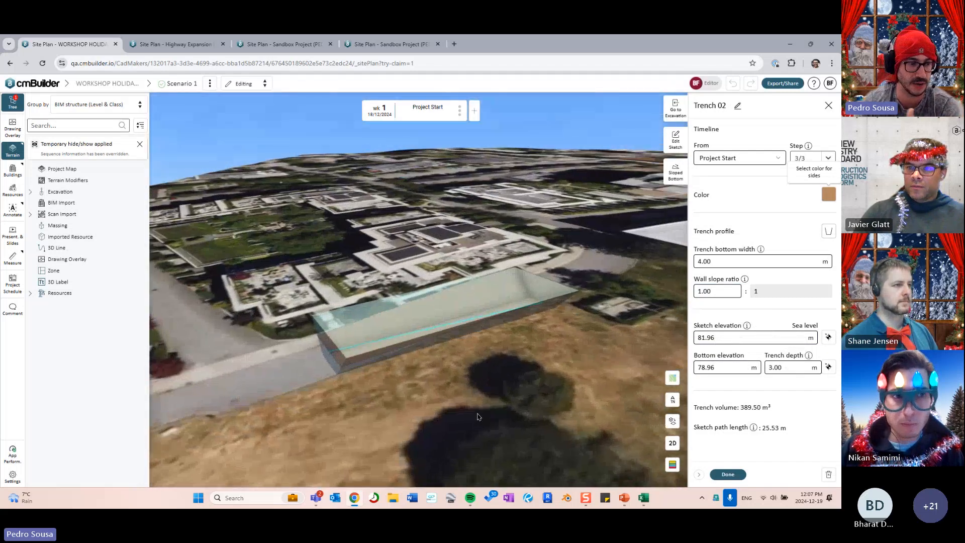
pyautogui.click(718, 338)
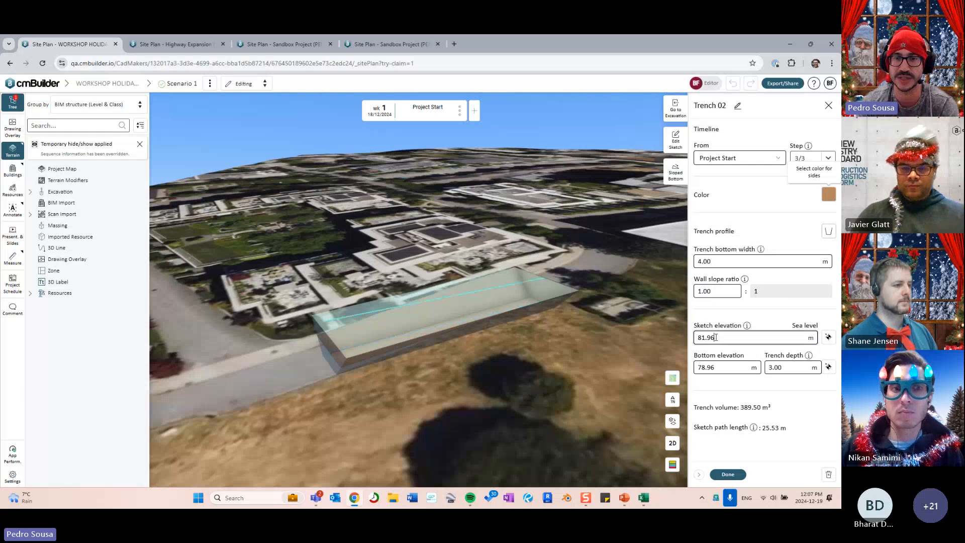
pyautogui.moveTo(524, 375)
pyautogui.mouseDown(button='right')
pyautogui.moveTo(586, 337)
pyautogui.moveTo(617, 341)
pyautogui.moveTo(608, 336)
pyautogui.mouseUp(button='right')
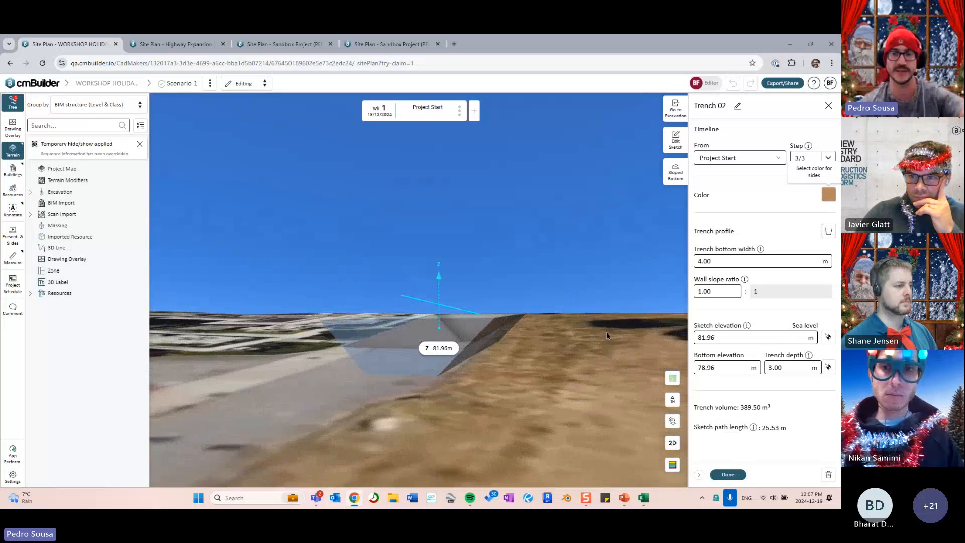
# - Toggle between the sketch elevation, bottom elevation and trench depth markers
pyautogui.moveTo(573, 330); pyautogui.dragTo(569, 342, button='right')
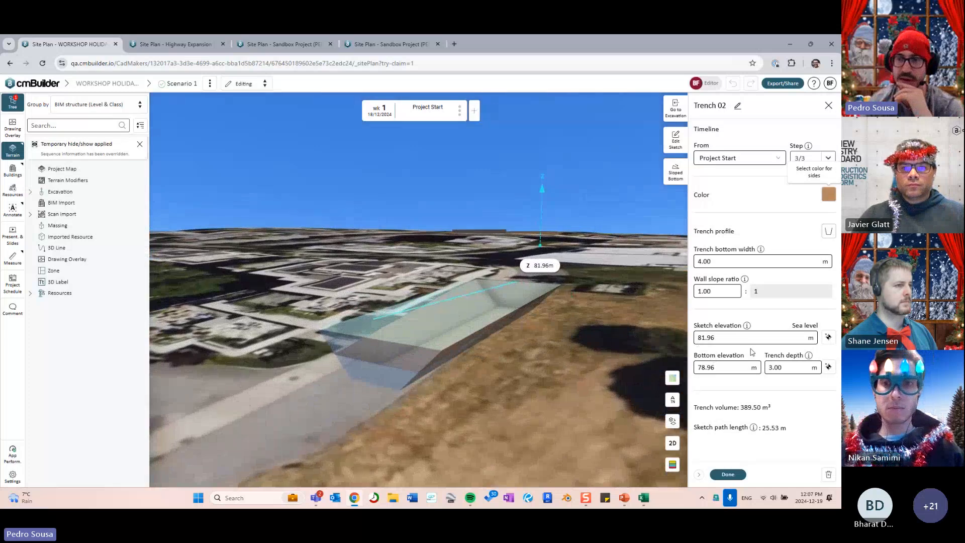
pyautogui.click(779, 369)
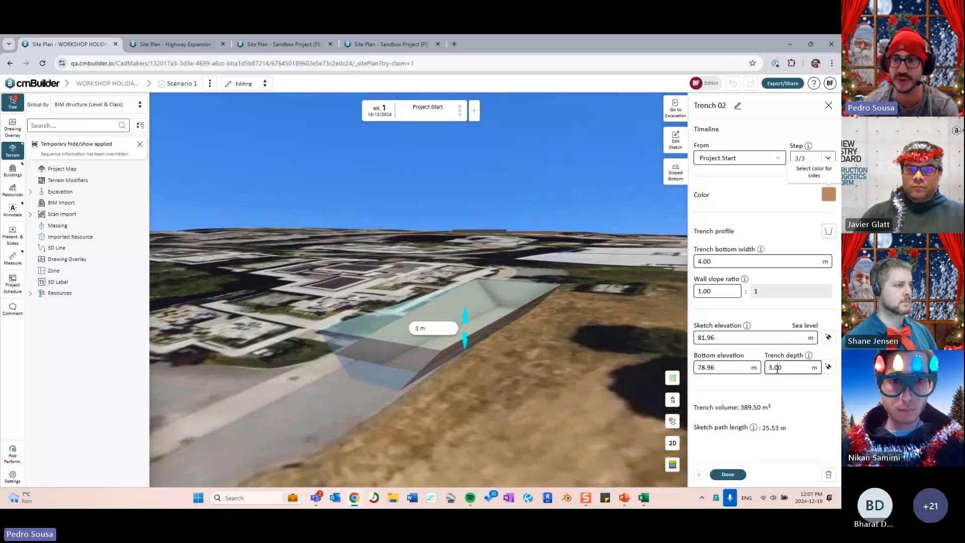
pyautogui.click(735, 338)
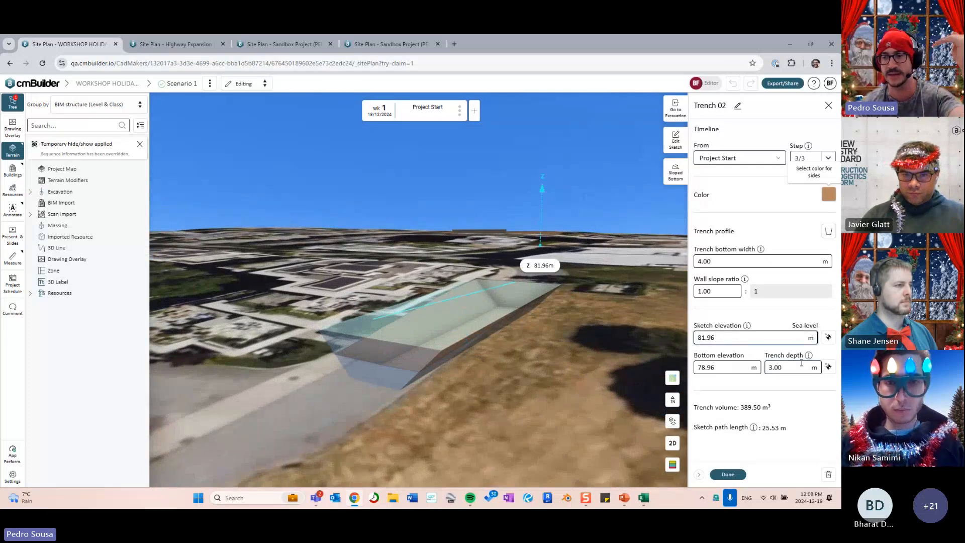
pyautogui.click(783, 366)
pyautogui.click(709, 337)
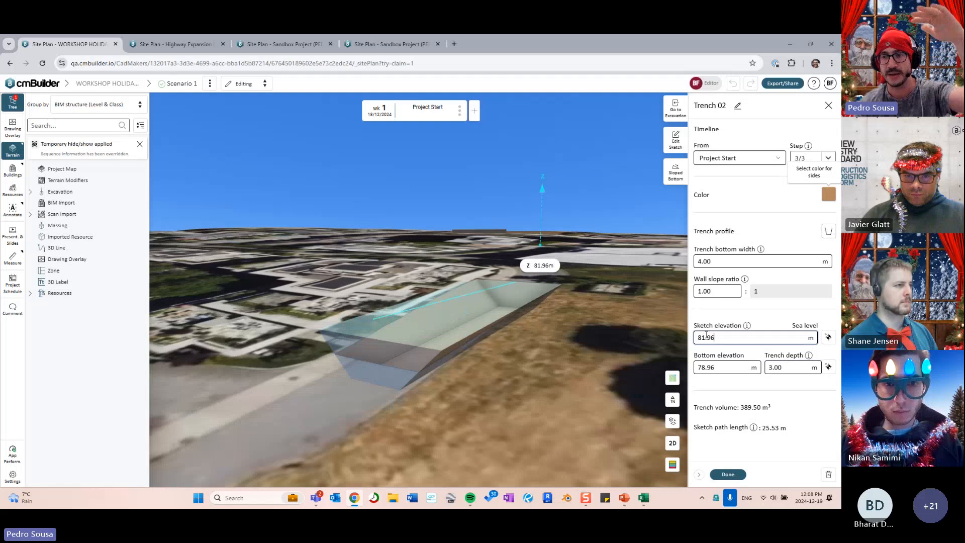
pyautogui.click(713, 367)
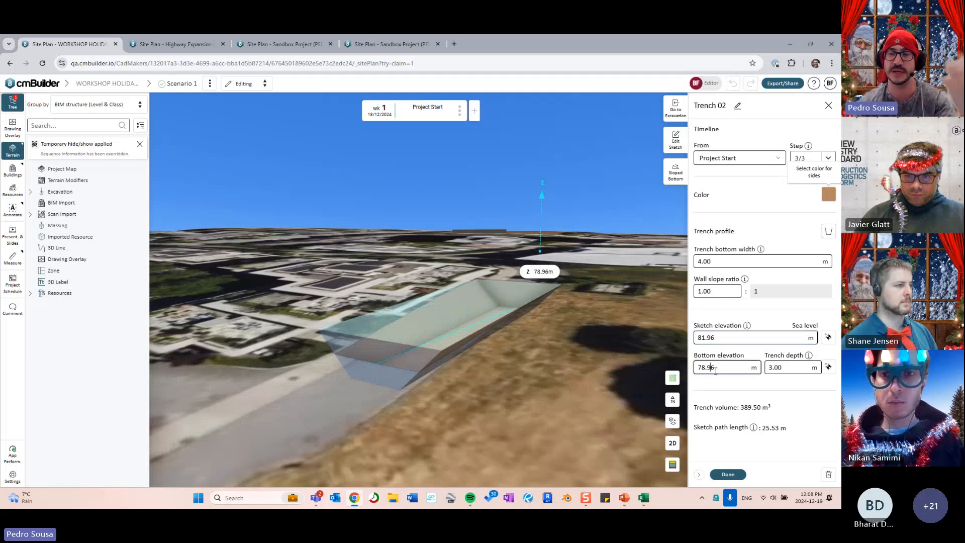
pyautogui.click(729, 338)
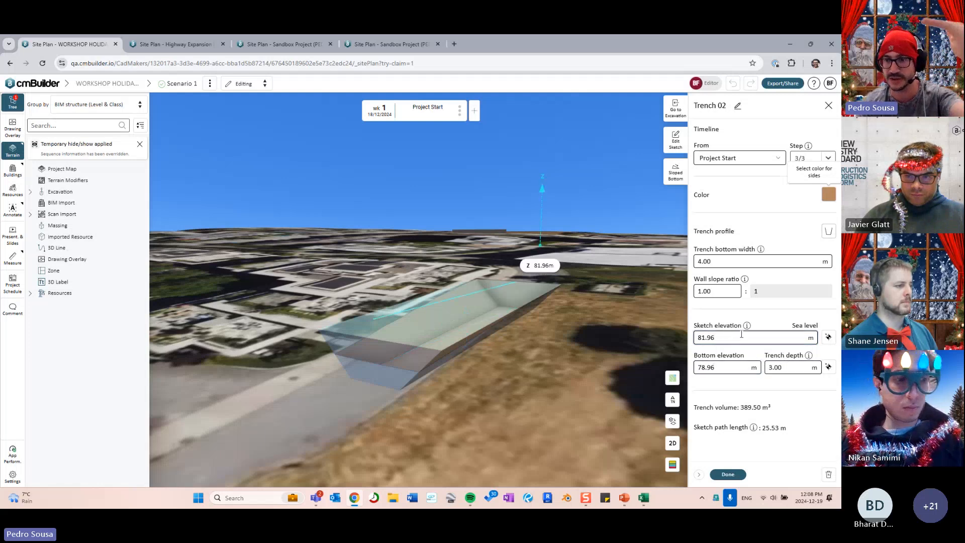
pyautogui.click(778, 367)
pyautogui.click(720, 366)
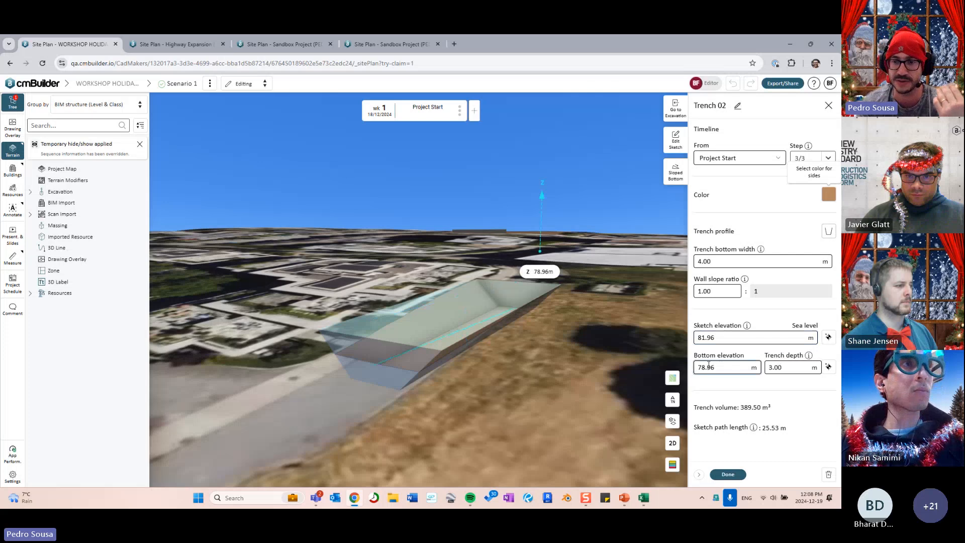
pyautogui.click(782, 364)
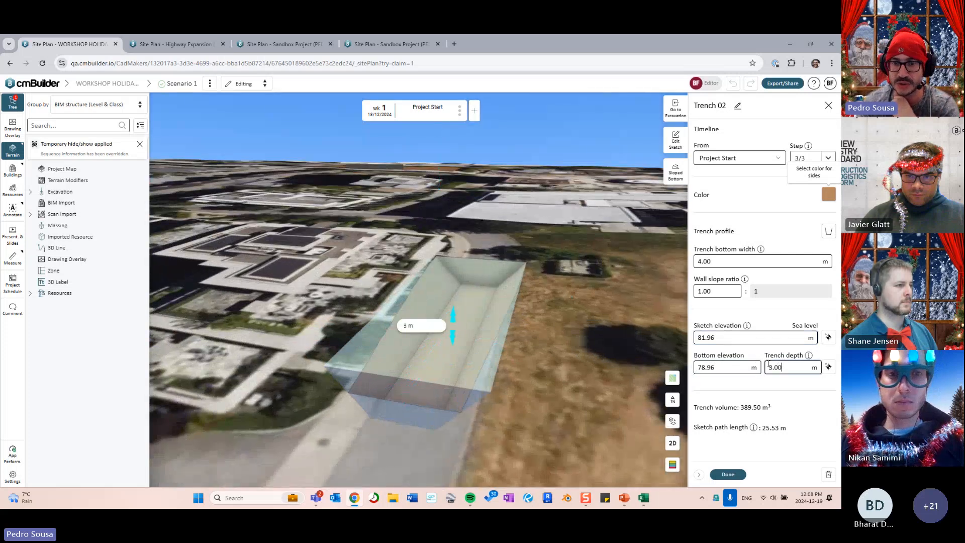
# - Drag the depth gizmo, then pick a 79.71 m bottom elevation for 2.25 m depth
pyautogui.moveTo(454, 321); pyautogui.dragTo(453, 333)
pyautogui.moveTo(514, 317); pyautogui.dragTo(473, 303)
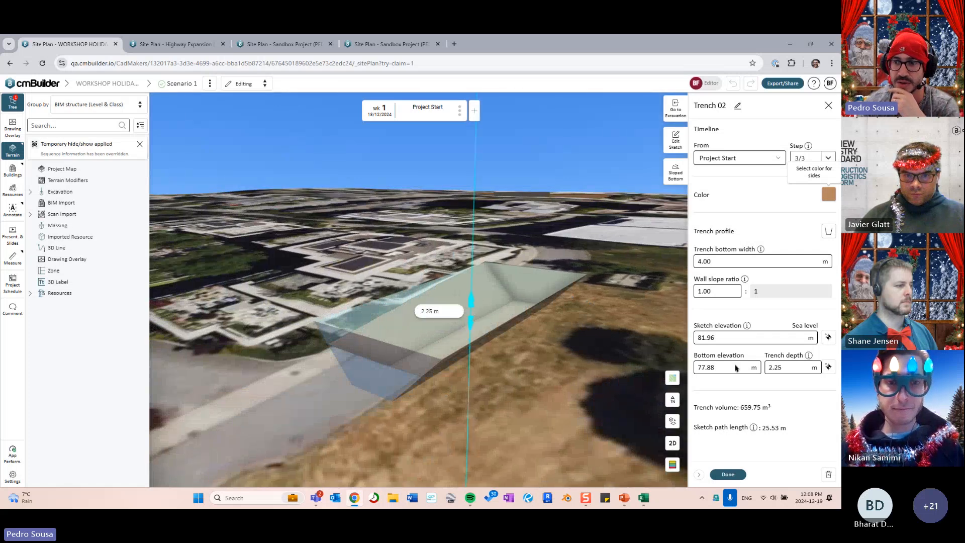
pyautogui.click(828, 368)
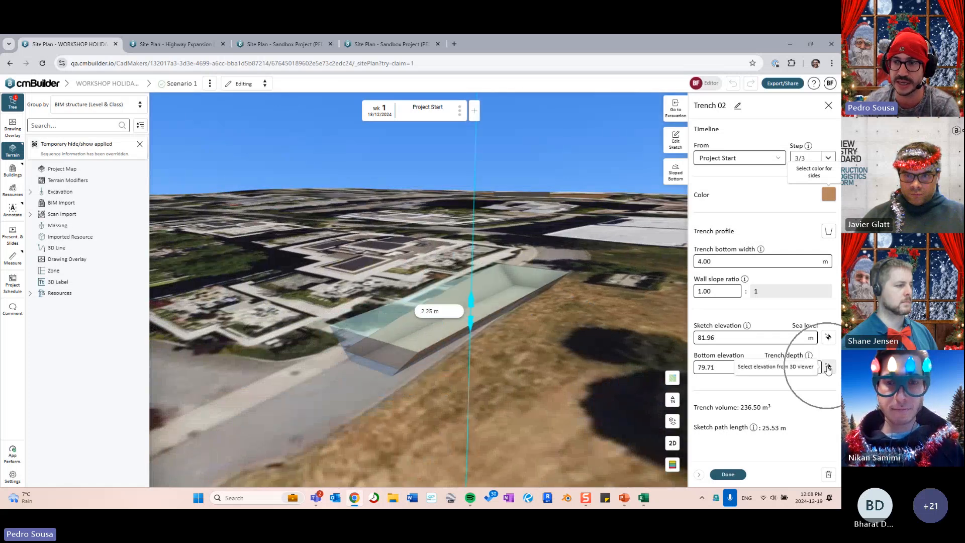
pyautogui.moveTo(557, 371); pyautogui.dragTo(503, 390, button='middle')
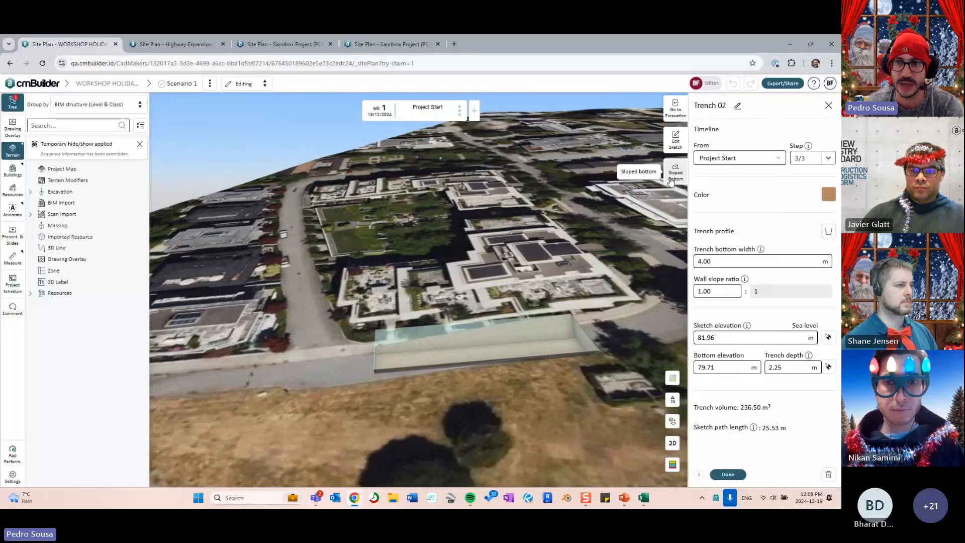
# - Finish Trench 02 as a brown excavation and close the excavation operations
pyautogui.scroll(5, 497, 347)
pyautogui.moveTo(496, 347); pyautogui.dragTo(583, 322, button='middle')
pyautogui.click(718, 475)
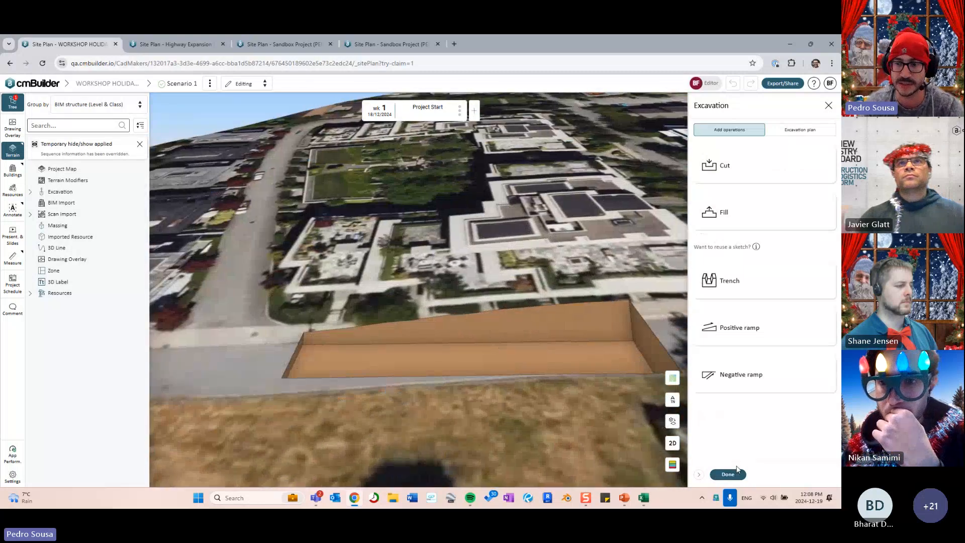
pyautogui.click(734, 473)
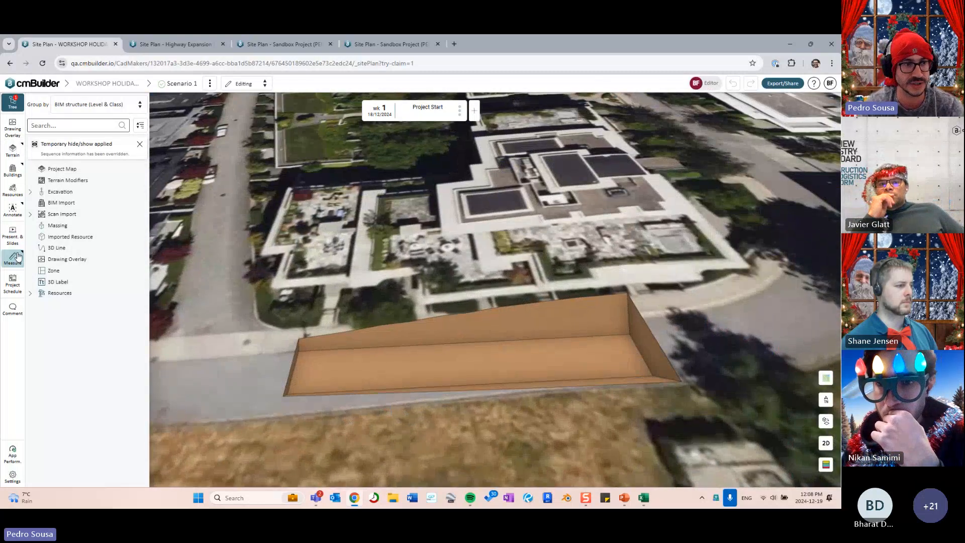
# - Place sea-level elevation markers on the trench corners, e.g. 79.68 m, and expand Excavation
pyautogui.click(15, 256)
pyautogui.click(72, 309)
pyautogui.click(301, 374)
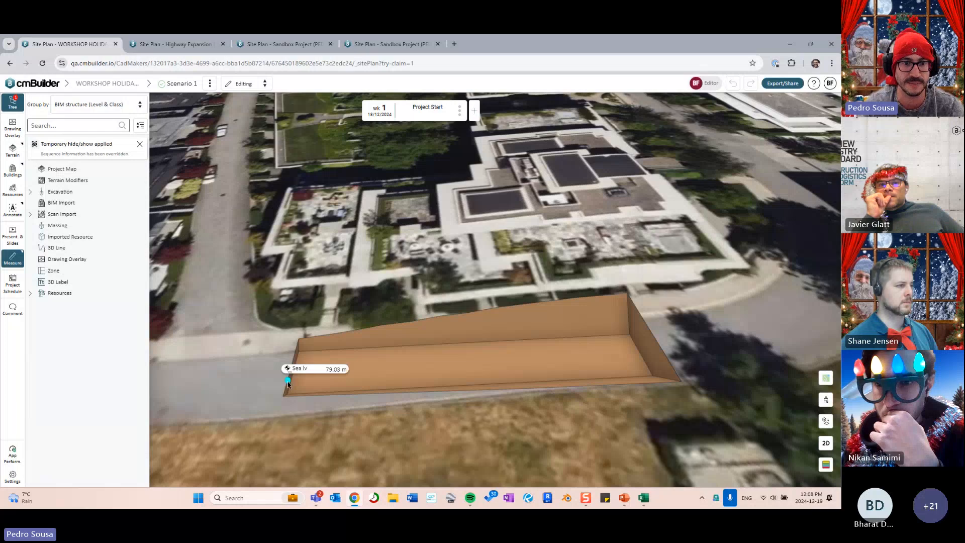
pyautogui.click(526, 356)
pyautogui.click(634, 359)
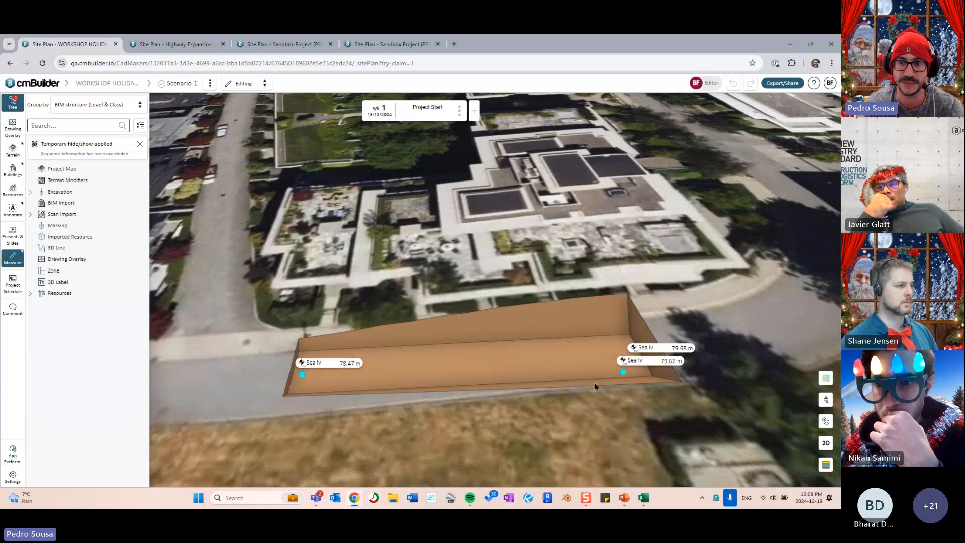
pyautogui.scroll(3, 515, 375)
pyautogui.moveTo(519, 374); pyautogui.dragTo(551, 346, button='middle')
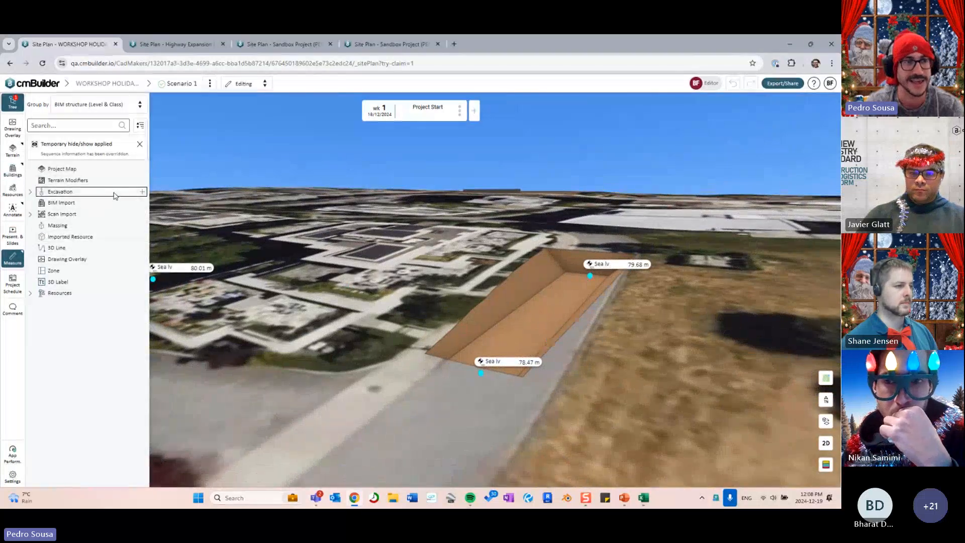
pyautogui.click(30, 191)
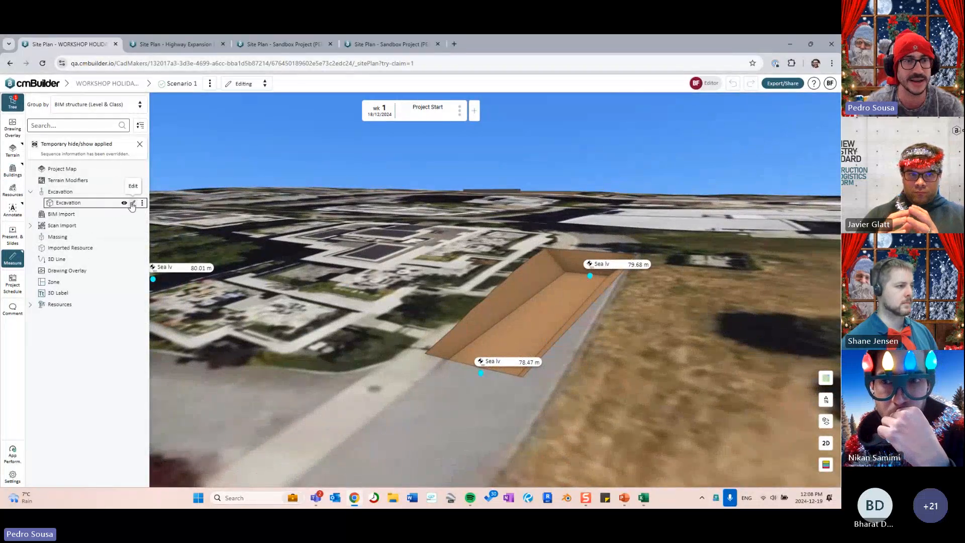
# - Set Trench 02's sloped-bottom grade to 0.00% and return to the excavation plan
pyautogui.click(133, 203)
pyautogui.click(755, 245)
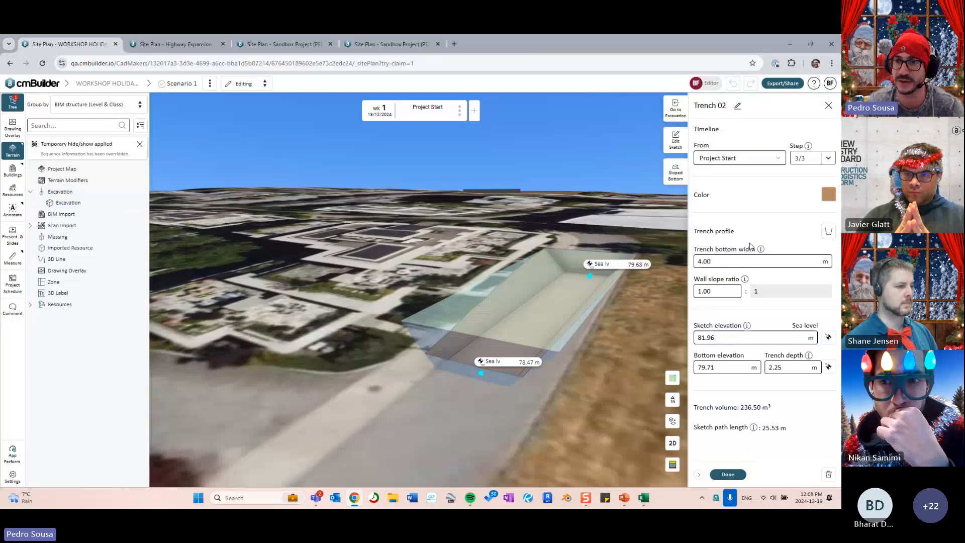
pyautogui.click(680, 173)
pyautogui.doubleClick(713, 245)
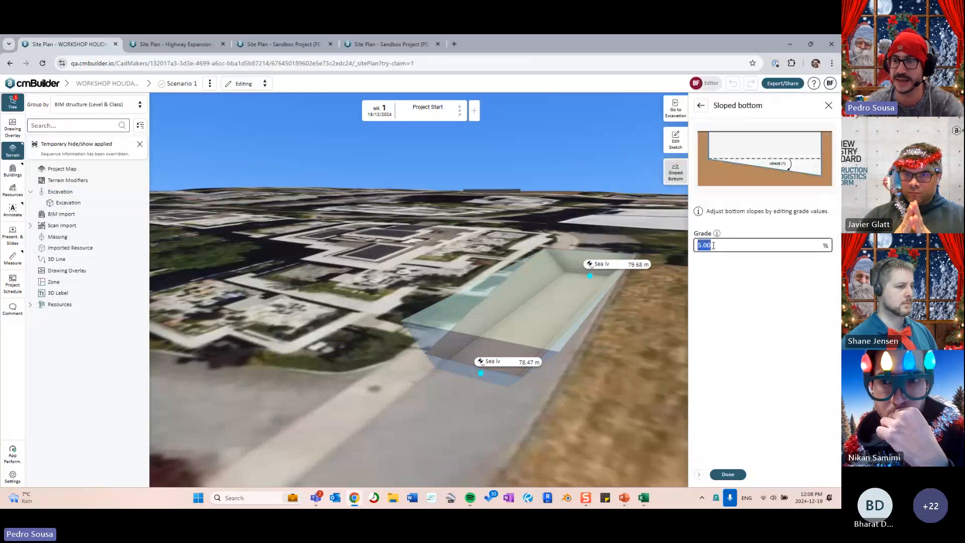
pyautogui.press('BackSpace')
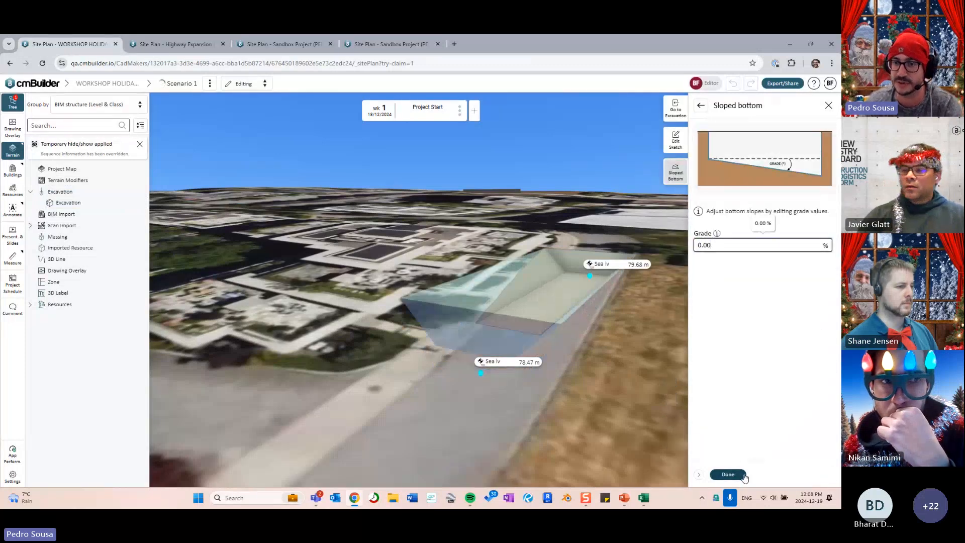
pyautogui.click(729, 473)
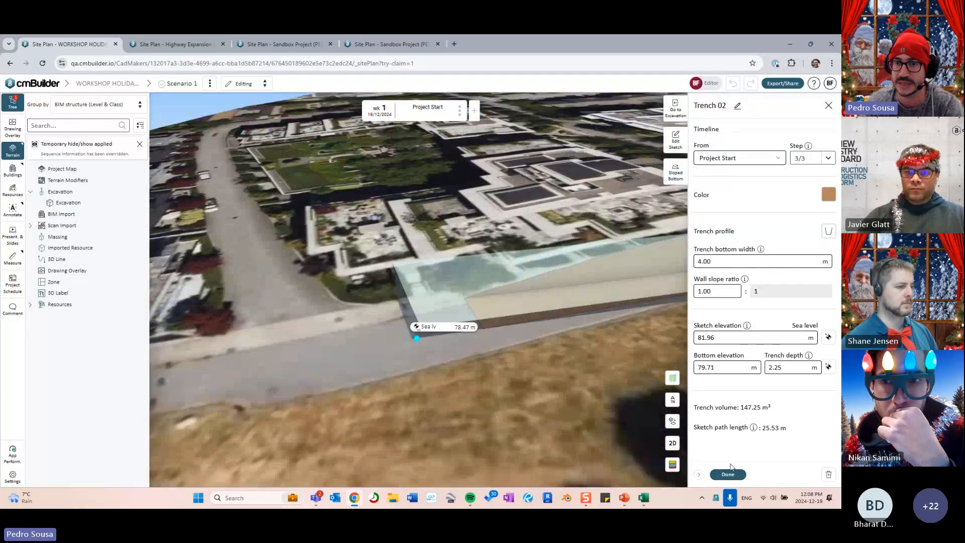
pyautogui.click(730, 472)
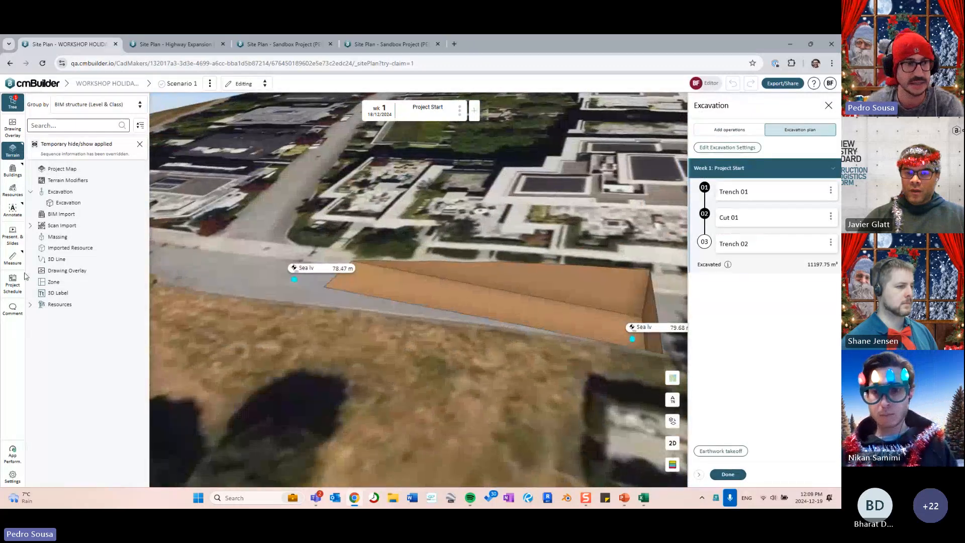
pyautogui.click(13, 257)
# - Clear old markers and measure sea level at both ends of Trench 02's bottom
pyautogui.click(59, 409)
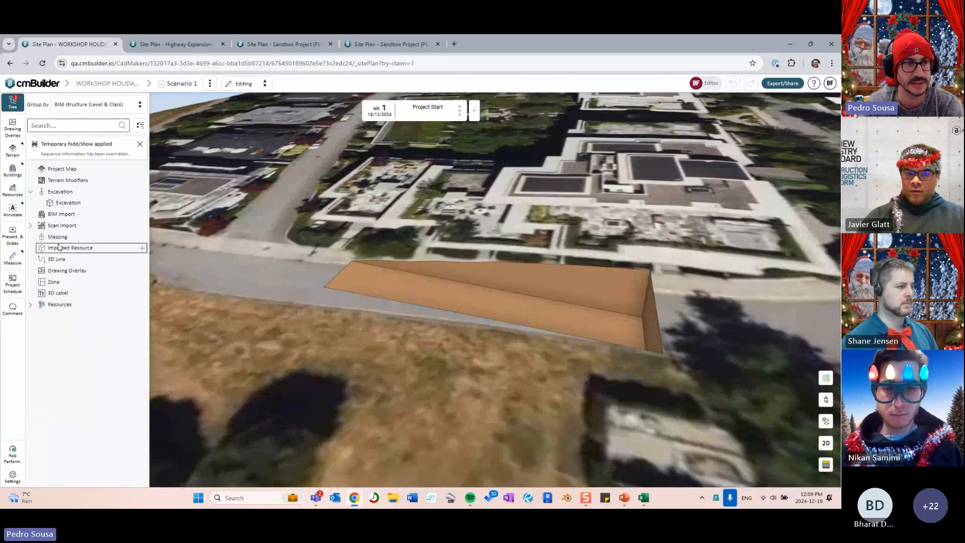
pyautogui.click(14, 257)
pyautogui.click(86, 309)
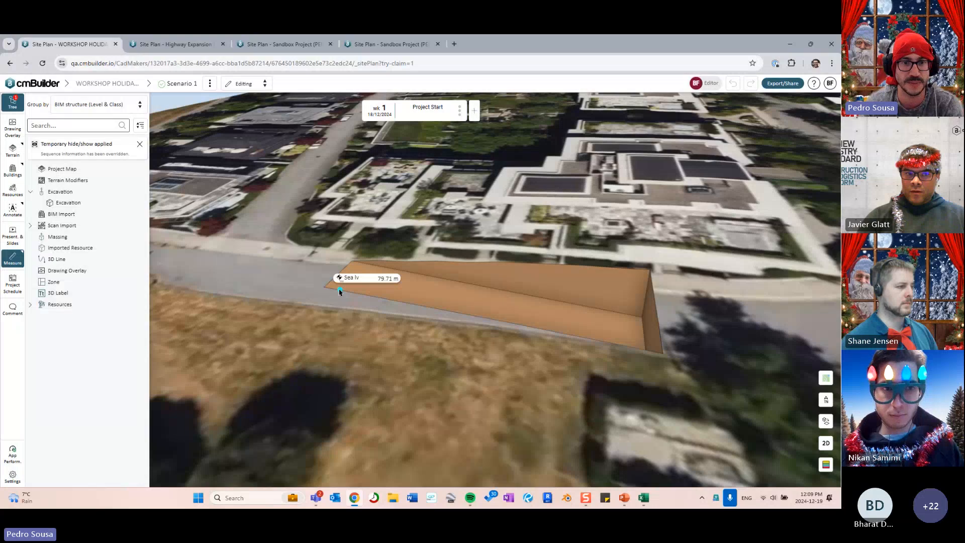
pyautogui.click(355, 276)
pyautogui.click(632, 331)
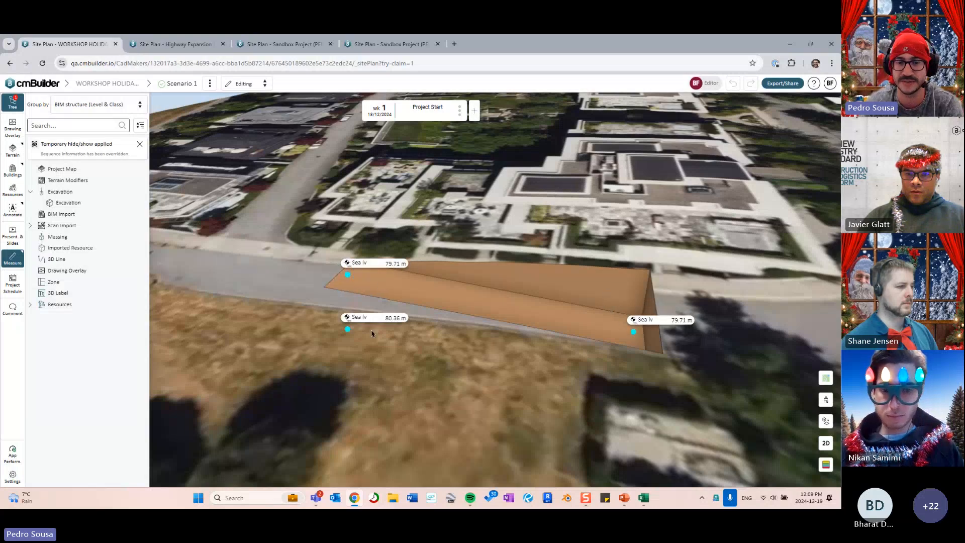
pyautogui.moveTo(371, 331); pyautogui.dragTo(445, 298)
# - Clear all markers and reopen Trench 02's settings from the excavation plan
pyautogui.click(129, 202)
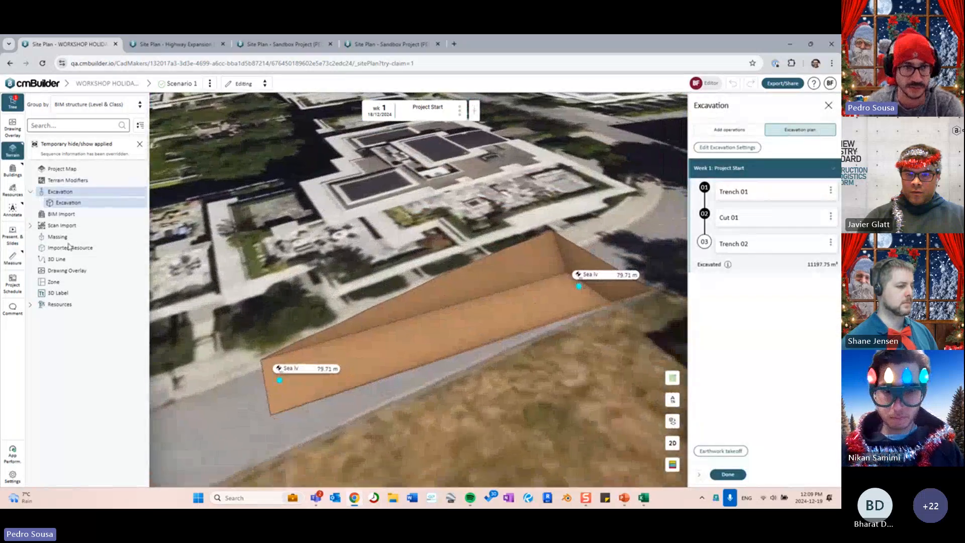
pyautogui.click(14, 259)
pyautogui.click(97, 411)
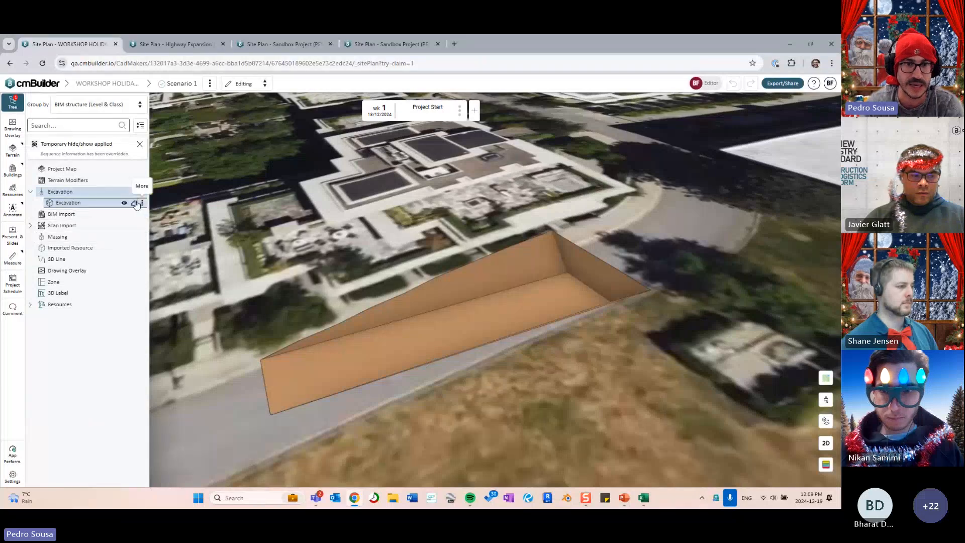
pyautogui.rightClick(135, 204)
pyautogui.click(135, 205)
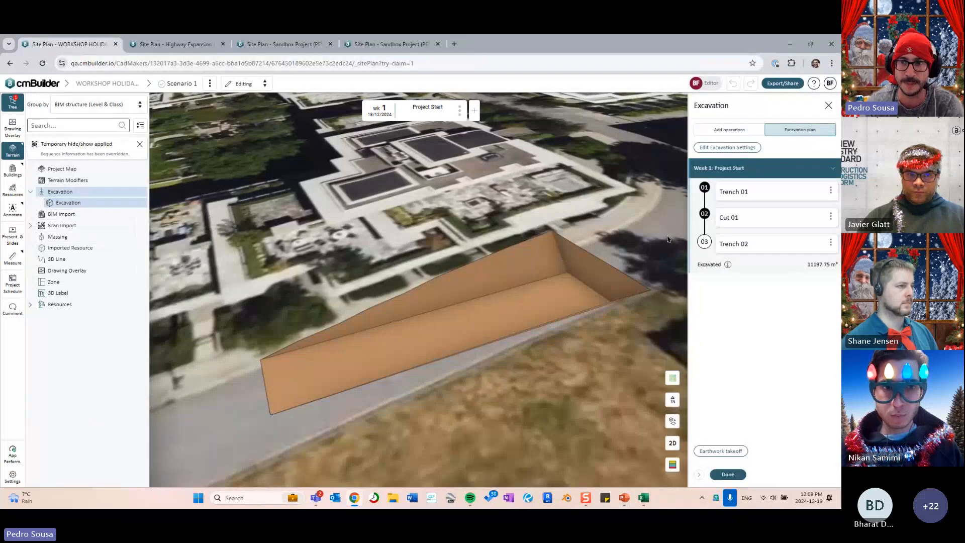
pyautogui.click(714, 247)
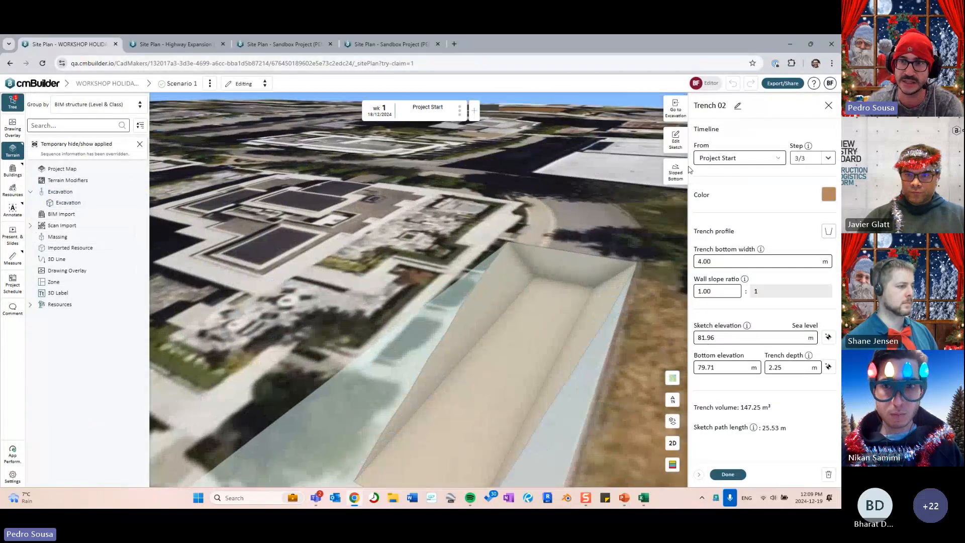
# - Switch Trench 02 to a sloped bottom and enter a 10.00% grade
pyautogui.scroll(-5, 568, 261)
pyautogui.moveTo(568, 261); pyautogui.dragTo(452, 217)
pyautogui.click(669, 177)
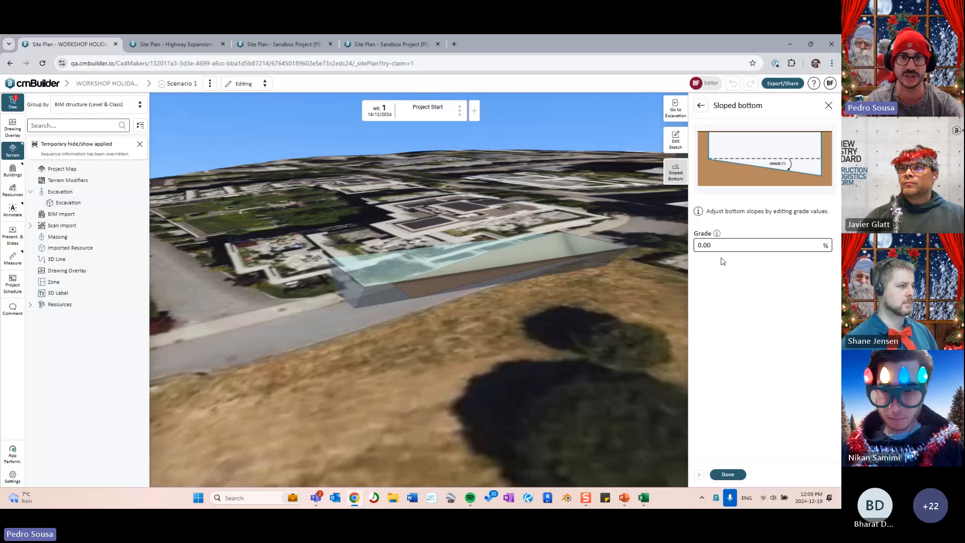
pyautogui.moveTo(574, 220); pyautogui.dragTo(616, 204, button='middle')
pyautogui.moveTo(535, 204); pyautogui.dragTo(492, 211, button='middle')
pyautogui.click(740, 242)
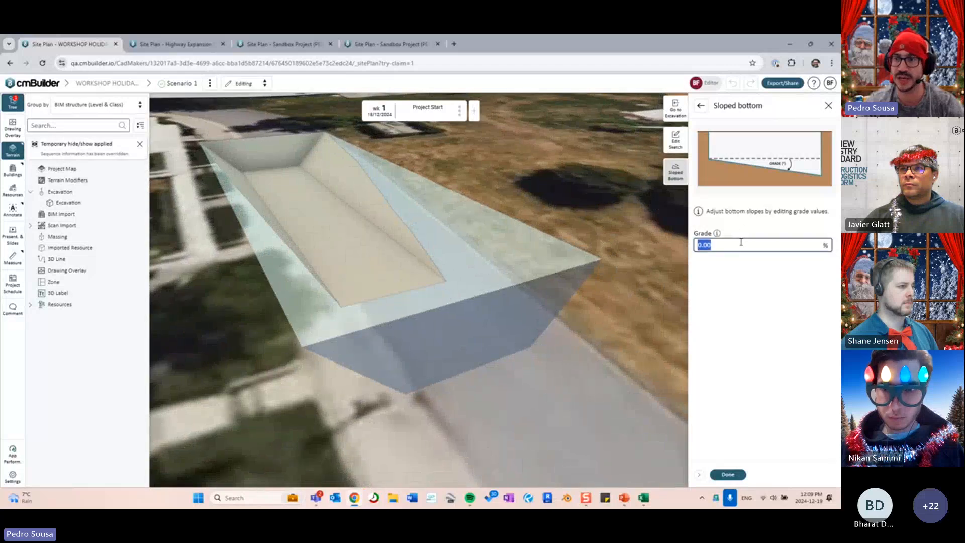
pyautogui.write('10.00')
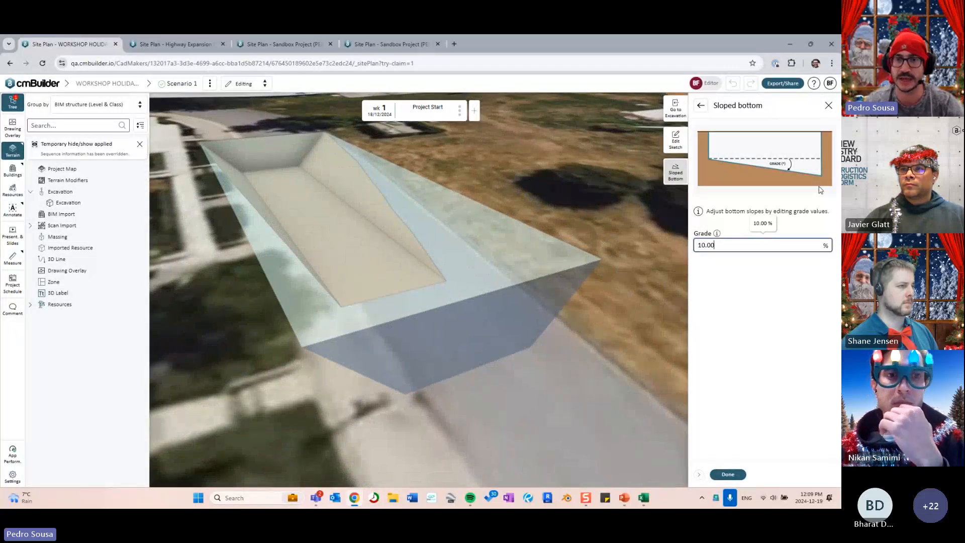
# - Reframe the whole sloped trench in view and return to the excavation plan
pyautogui.moveTo(503, 290); pyautogui.dragTo(603, 296)
pyautogui.moveTo(603, 295); pyautogui.dragTo(442, 295, button='right')
pyautogui.scroll(-4, 489, 297)
pyautogui.moveTo(442, 295); pyautogui.dragTo(433, 365)
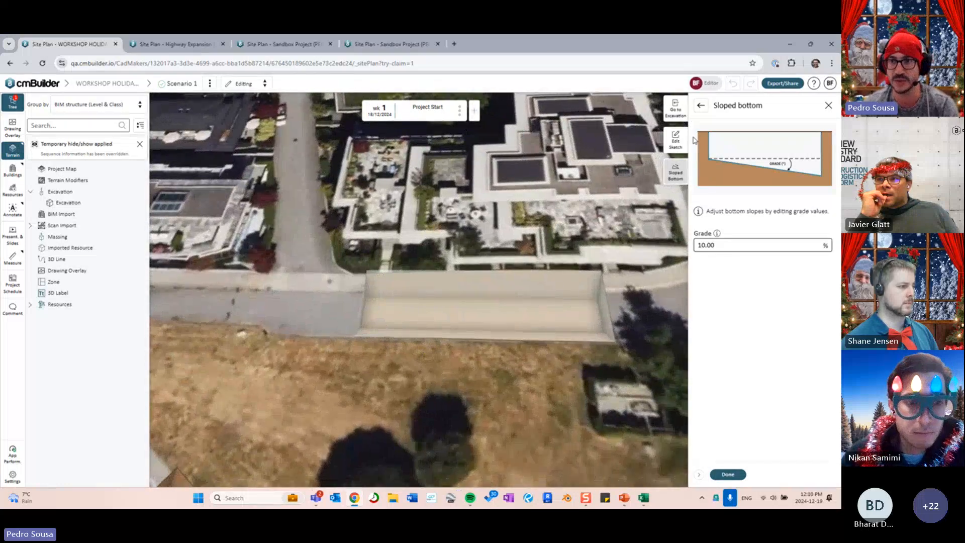
pyautogui.click(676, 108)
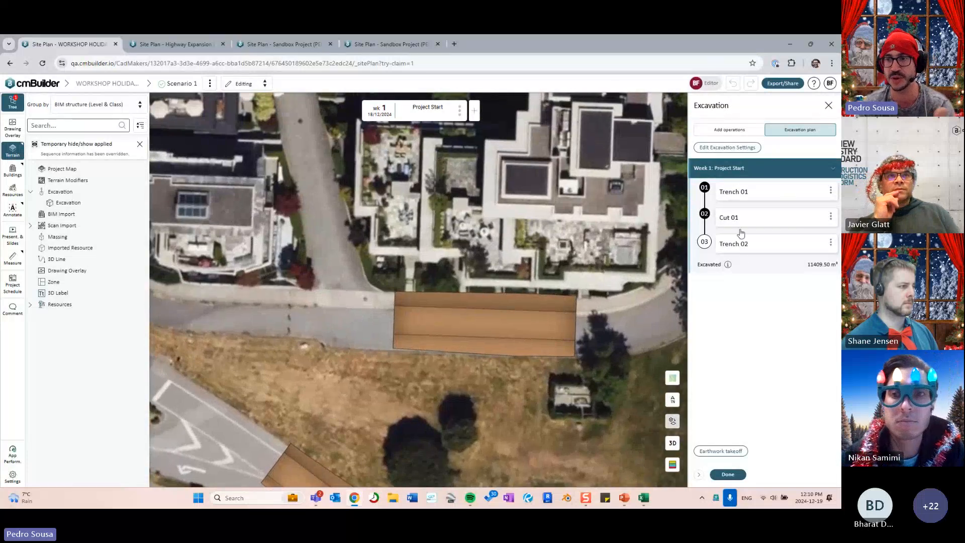
# - Fly to Trench 01, frame both trenches, then open Trench 02's details (4.00 m width, 2.25 m depth)
pyautogui.click(739, 195)
pyautogui.click(768, 242)
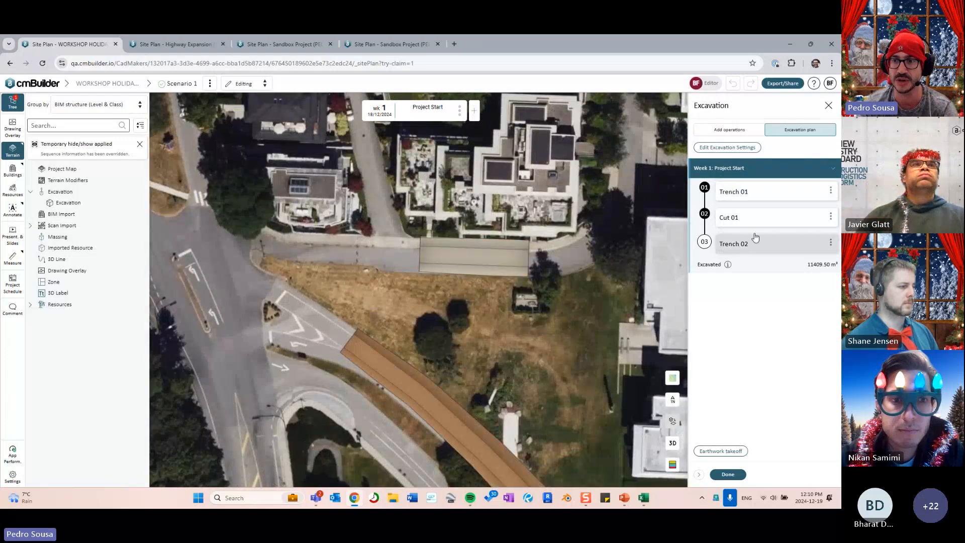
pyautogui.click(742, 193)
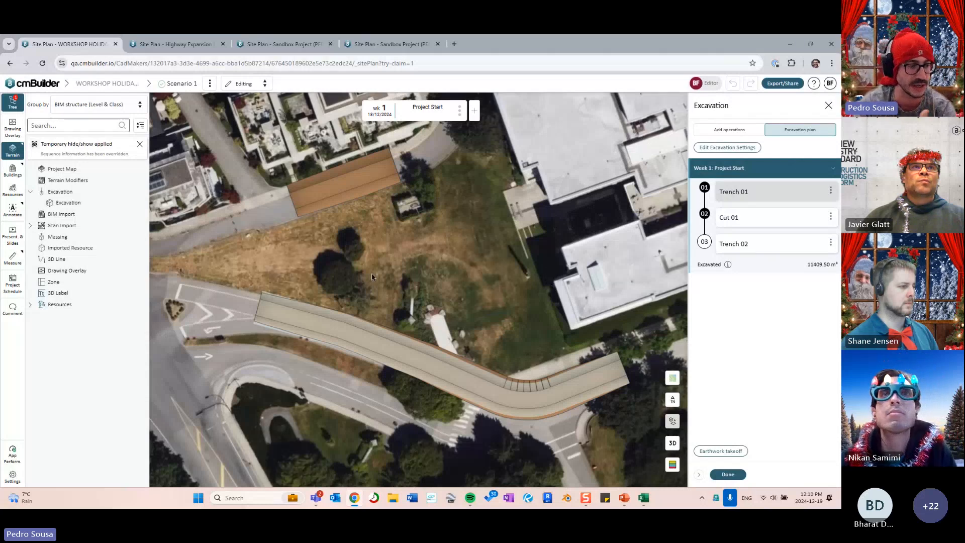
pyautogui.moveTo(372, 276); pyautogui.dragTo(347, 327)
pyautogui.moveTo(353, 319); pyautogui.dragTo(435, 334)
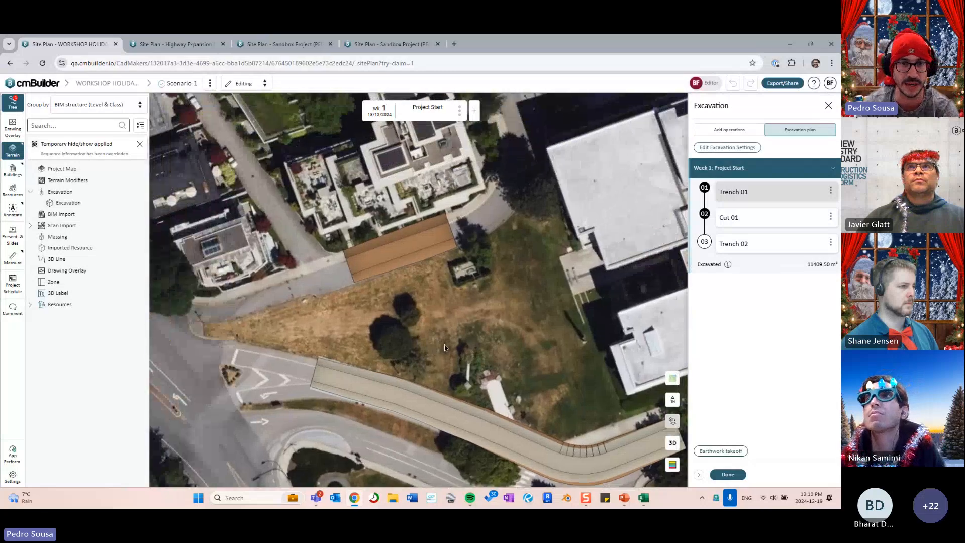
pyautogui.moveTo(436, 334); pyautogui.dragTo(416, 338, button='right')
pyautogui.moveTo(416, 338); pyautogui.dragTo(419, 368)
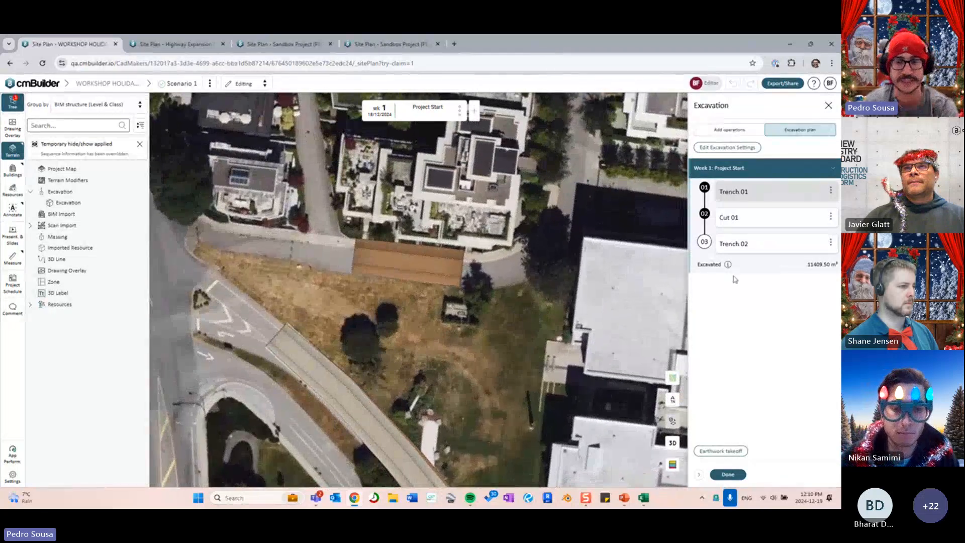
pyautogui.click(734, 246)
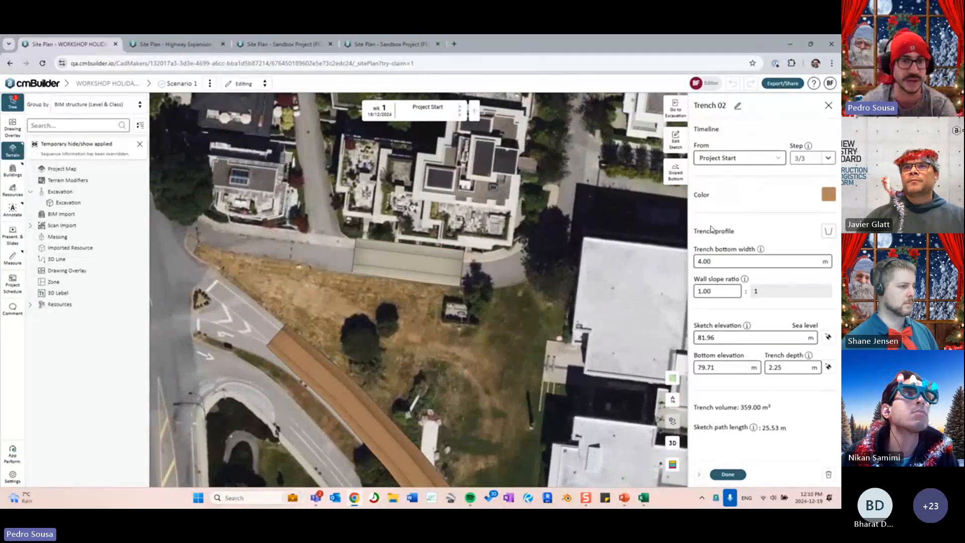
# - Edit Trench 02's sketch and select its 25.53 m straight segment along the street
pyautogui.moveTo(514, 217); pyautogui.dragTo(515, 274)
pyautogui.moveTo(515, 274); pyautogui.dragTo(521, 275, button='right')
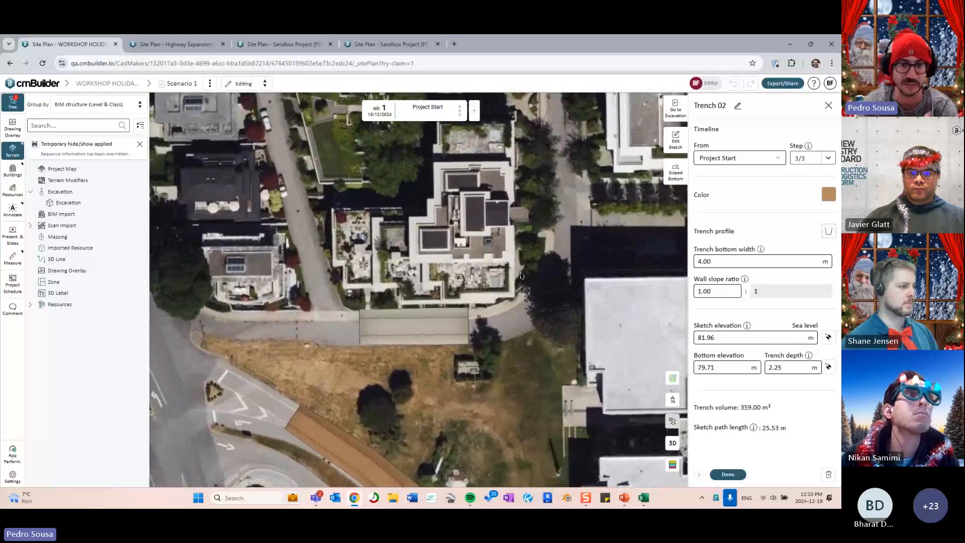
pyautogui.click(675, 137)
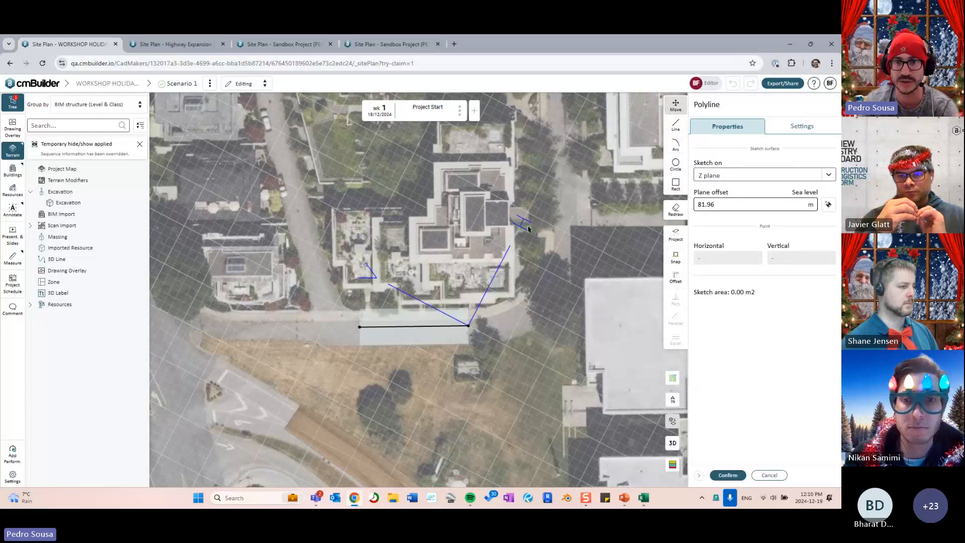
pyautogui.moveTo(525, 227); pyautogui.dragTo(508, 191, button='middle')
pyautogui.scroll(3, 516, 203)
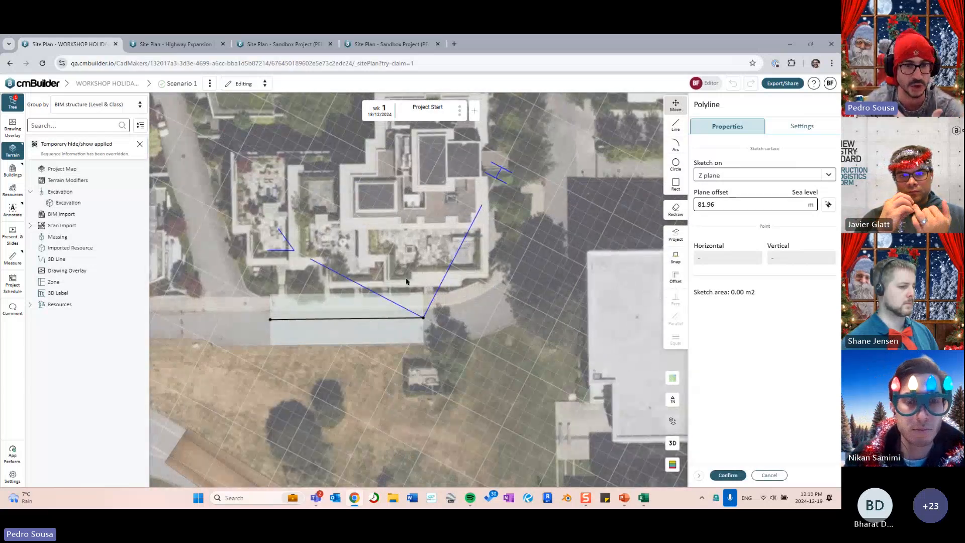
pyautogui.moveTo(392, 322); pyautogui.dragTo(392, 320)
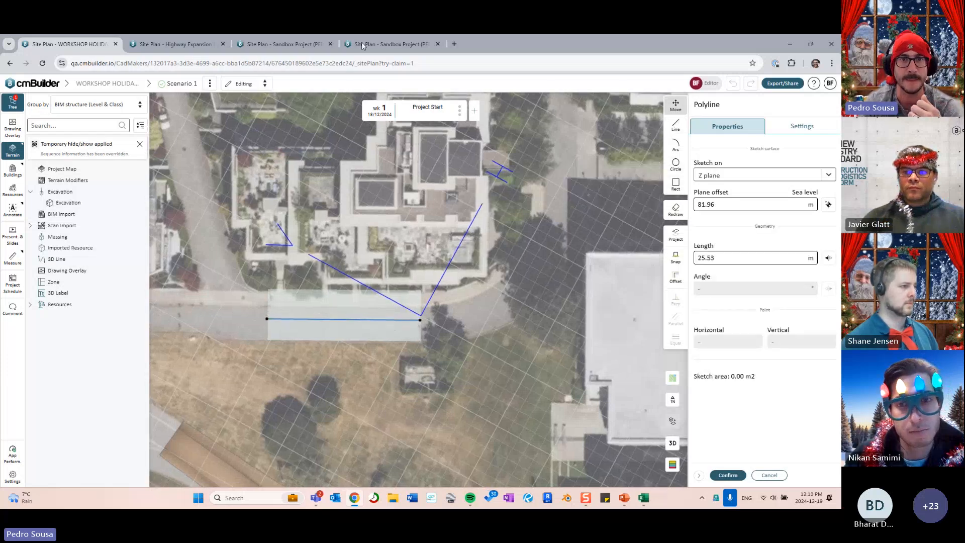
pyautogui.click(452, 44)
# - Search 'works' in a new tab to load the User Workshops playlist, then return to the site plan
pyautogui.write('works')
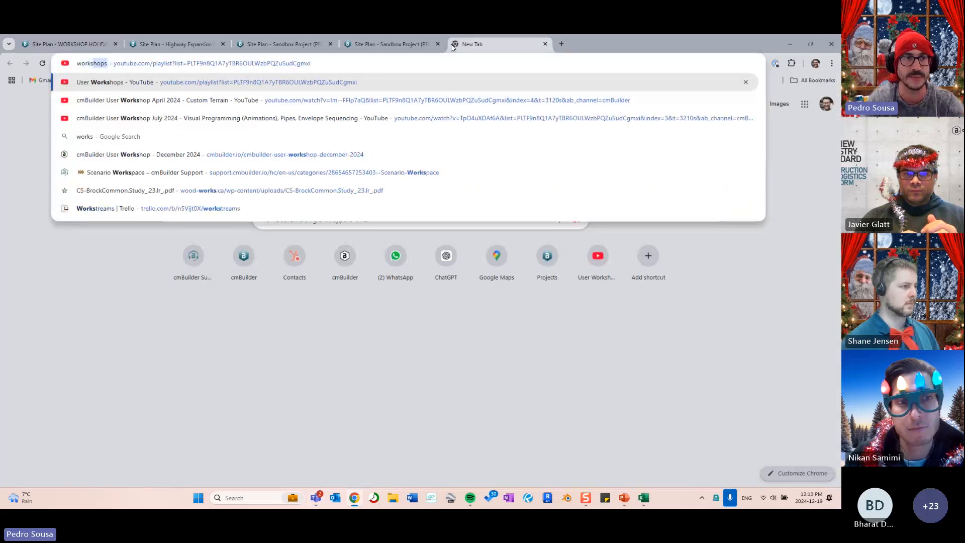
pyautogui.press('Return')
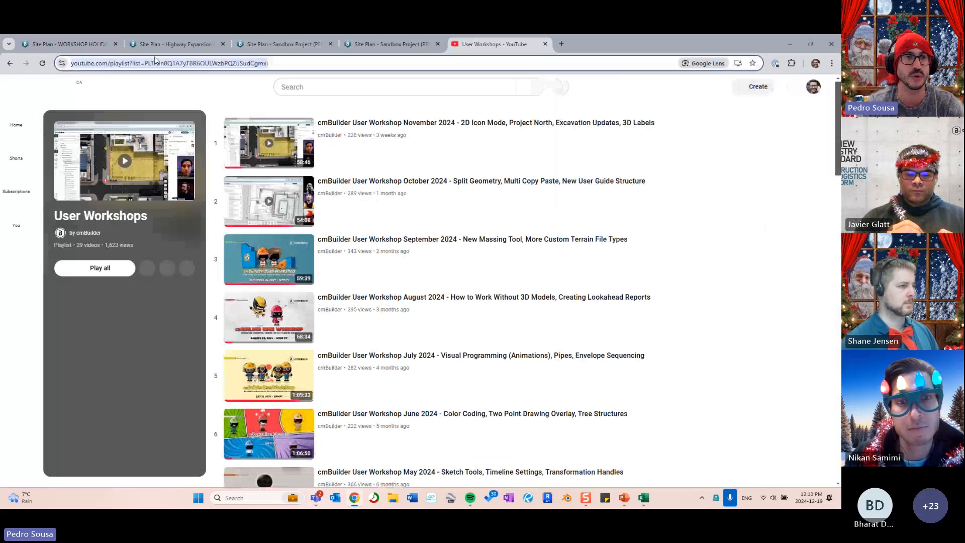
pyautogui.click(101, 40)
# - Open cmBuilder's Tutorial Videos playlist from the help menu, then go back to the Site Plan tab
pyautogui.click(815, 83)
pyautogui.click(766, 112)
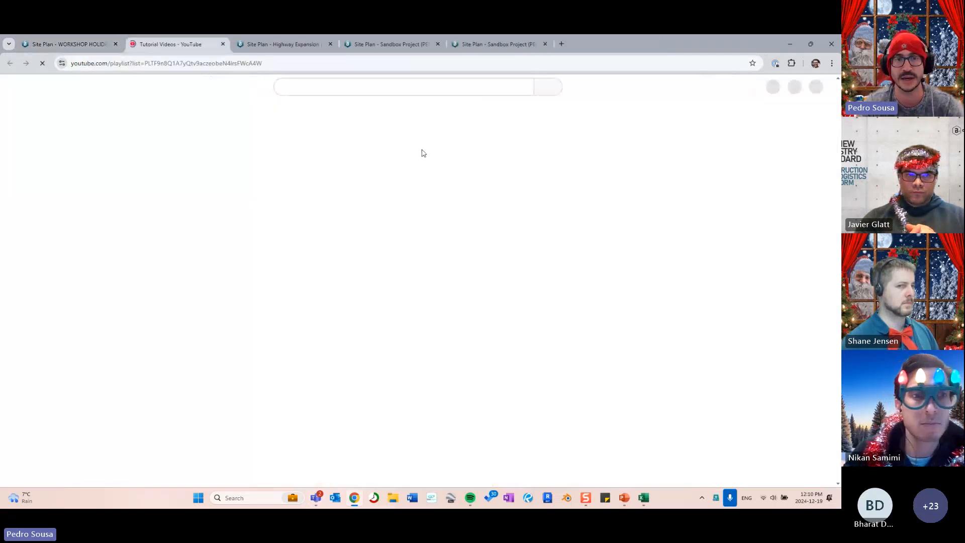
pyautogui.scroll(-2, 382, 352)
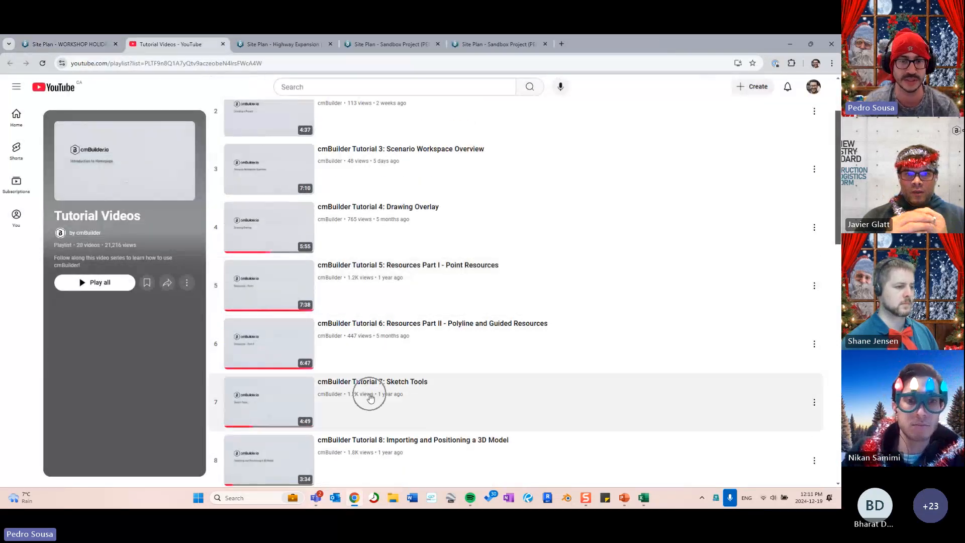
pyautogui.click(370, 398)
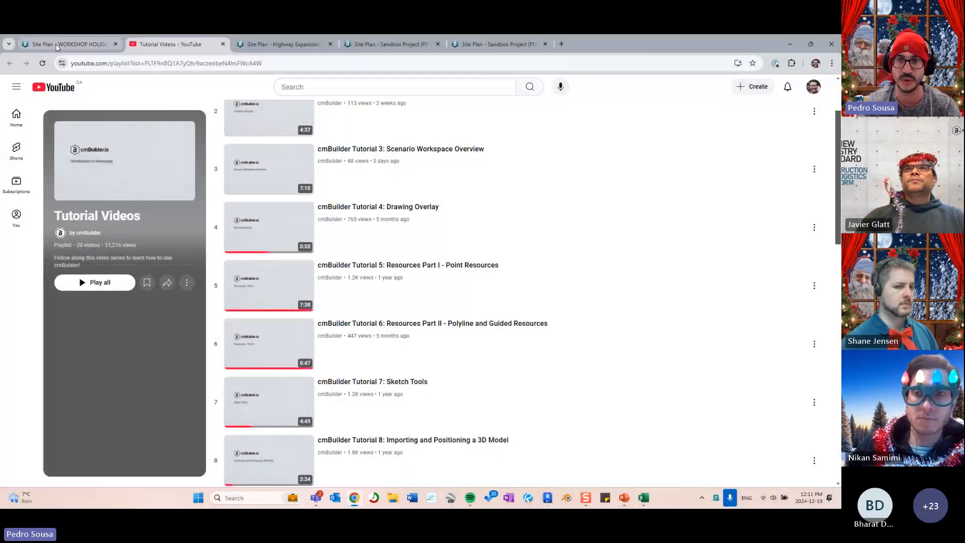
pyautogui.click(50, 44)
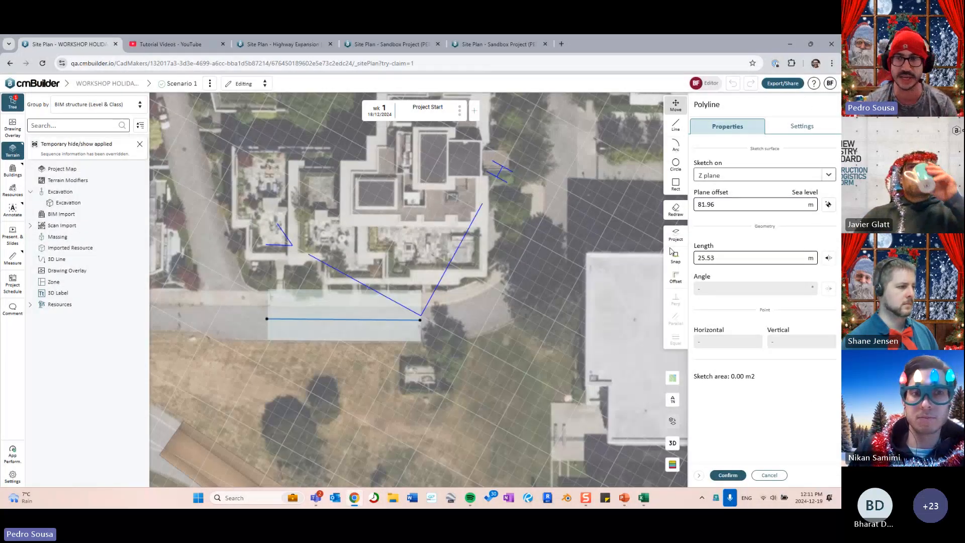
# - Review Trench 02's sketch and its display settings, then cancel the edit without saving
pyautogui.moveTo(462, 299); pyautogui.dragTo(627, 236, button='middle')
pyautogui.click(799, 127)
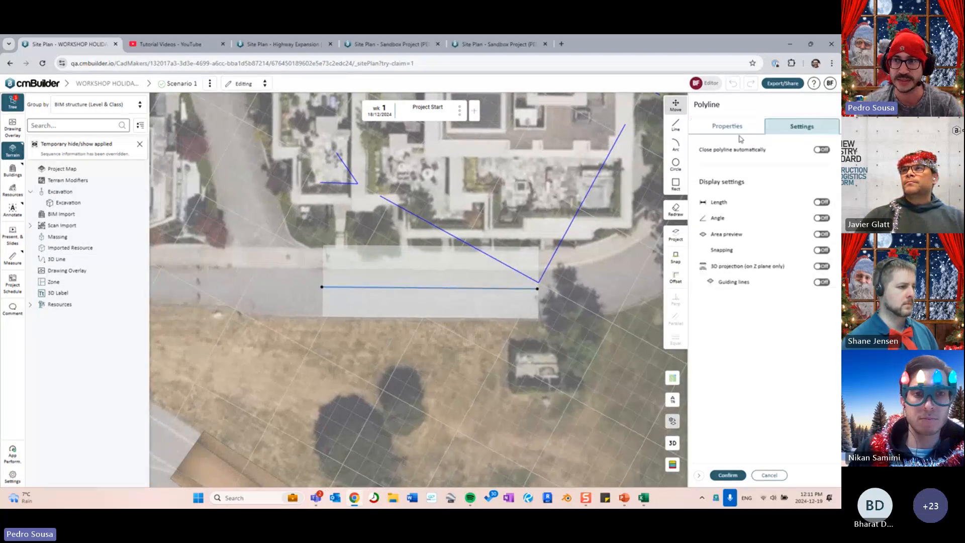
pyautogui.click(734, 130)
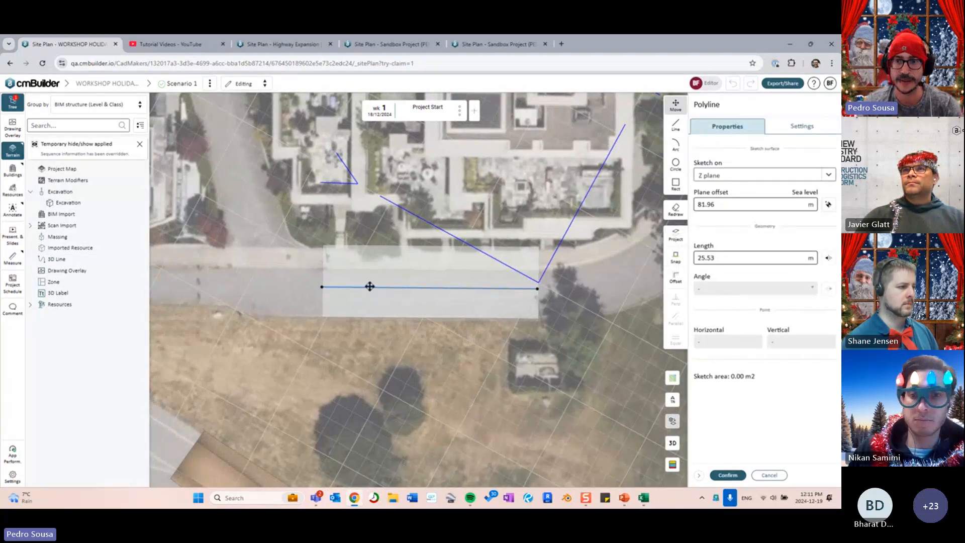
pyautogui.click(772, 475)
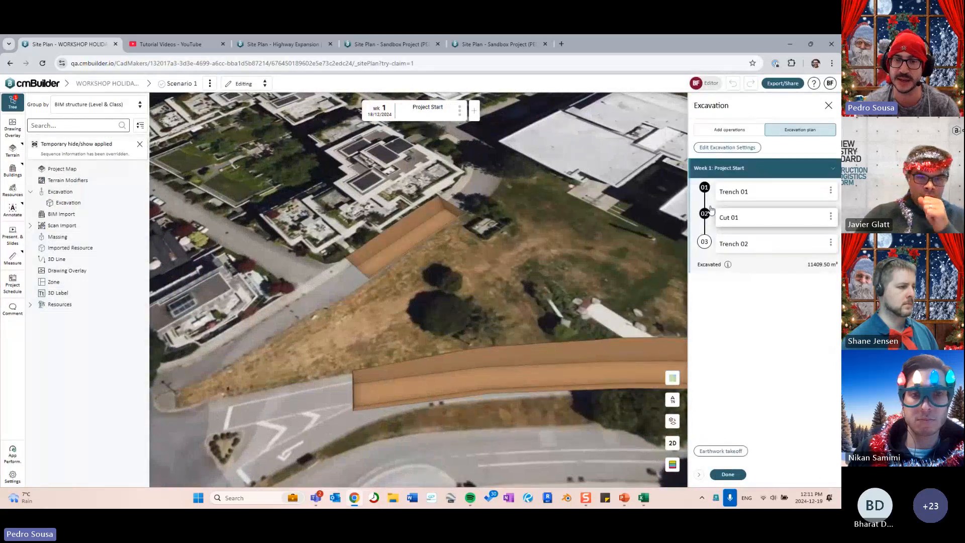
# - Add a timeline milestone named 'Stage 2' dated 25/12/2024 and open its Excavation section
pyautogui.moveTo(546, 254); pyautogui.dragTo(490, 263)
pyautogui.scroll(3, 491, 262)
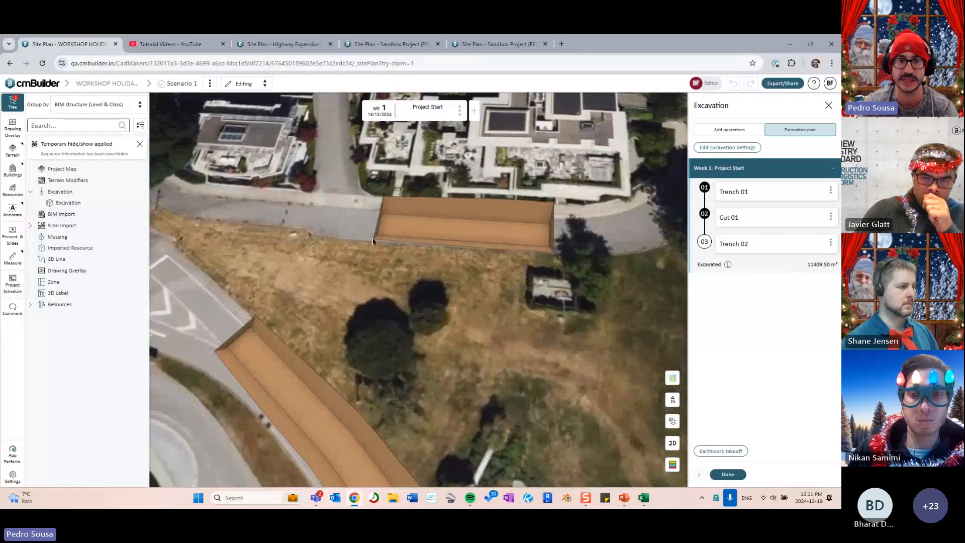
pyautogui.scroll(-3, 373, 242)
pyautogui.moveTo(373, 241); pyautogui.dragTo(324, 341)
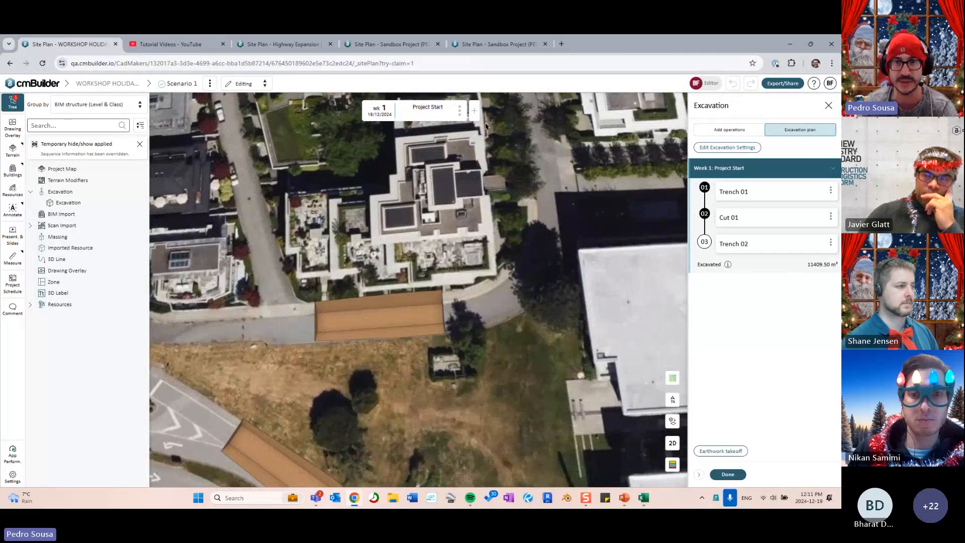
pyautogui.click(474, 112)
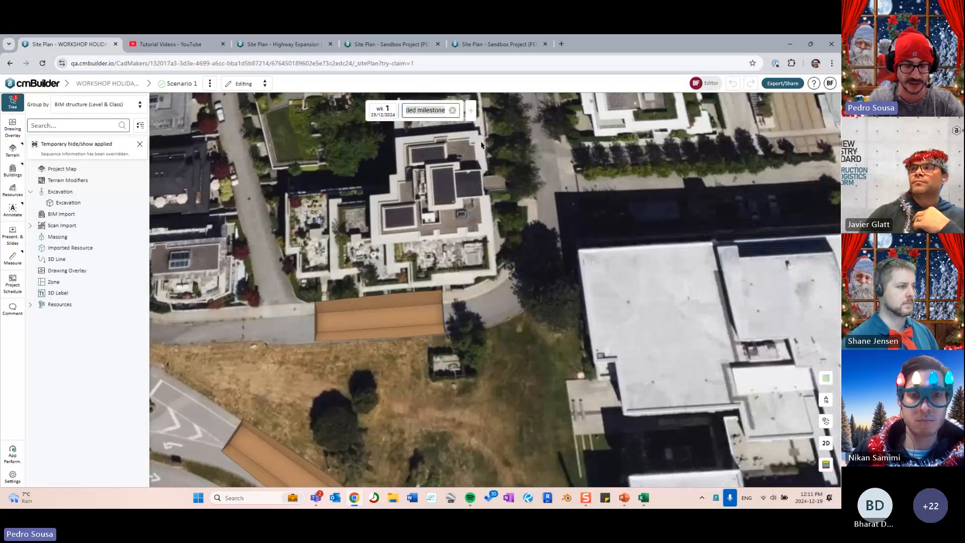
pyautogui.write('Stage 2')
pyautogui.press('Return')
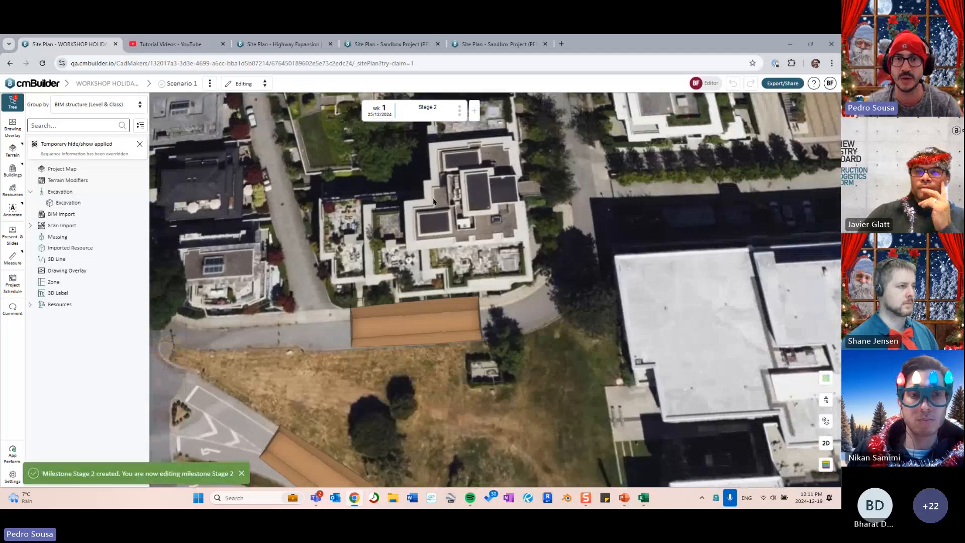
pyautogui.click(134, 202)
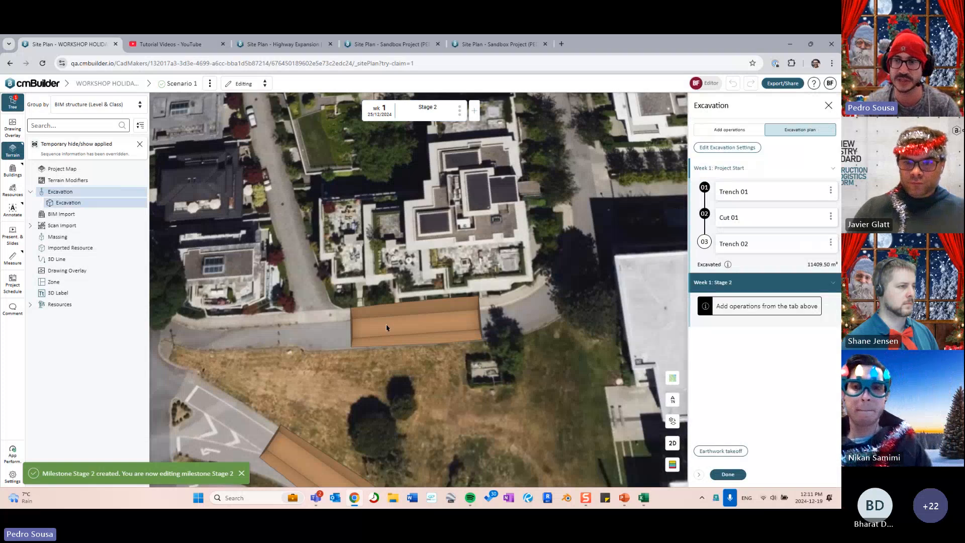
# - Duplicate Trench 02 and move 'Trench 02 - copy' into Stage 2
pyautogui.click(831, 243)
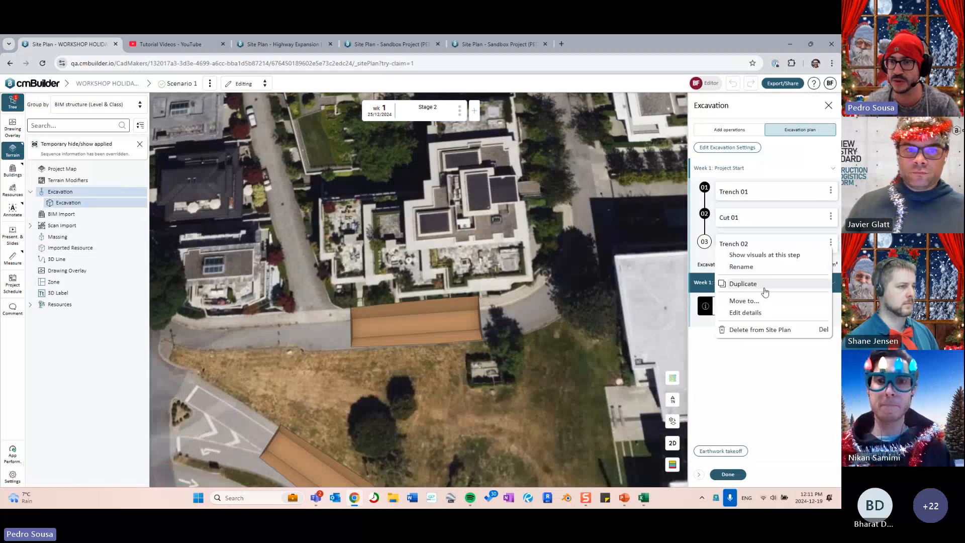
pyautogui.click(765, 290)
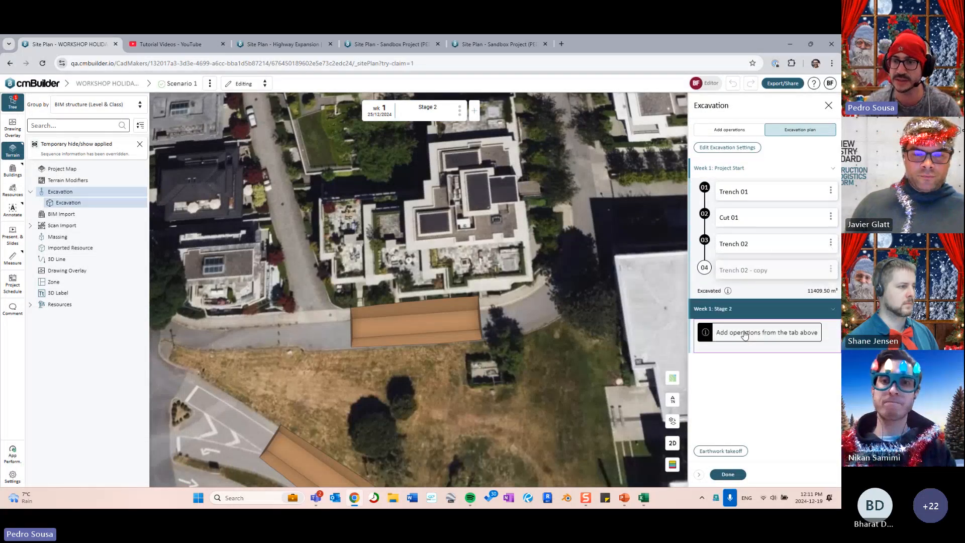
pyautogui.moveTo(767, 326); pyautogui.dragTo(768, 327)
# - Extend the copy's path along the street to 57.17 m and confirm the edit
pyautogui.click(771, 310)
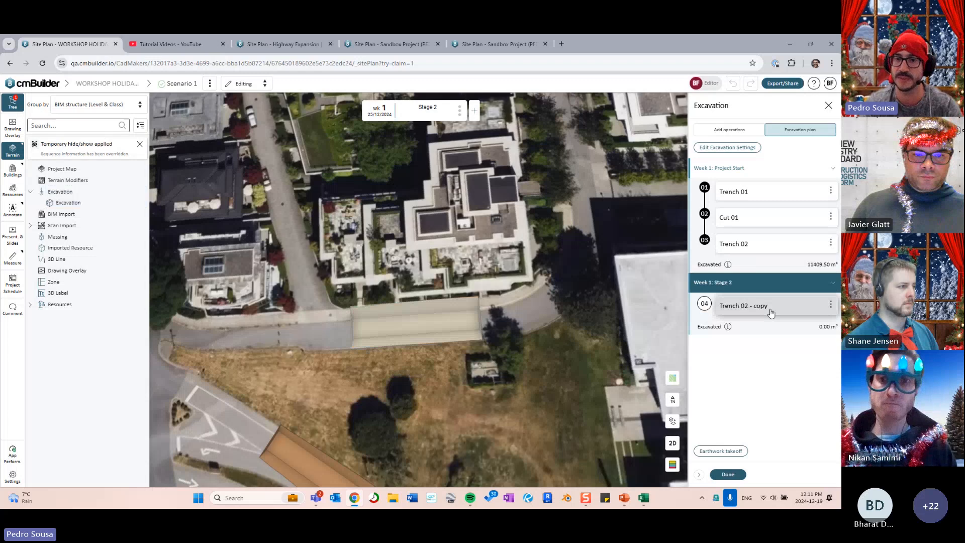
pyautogui.click(675, 138)
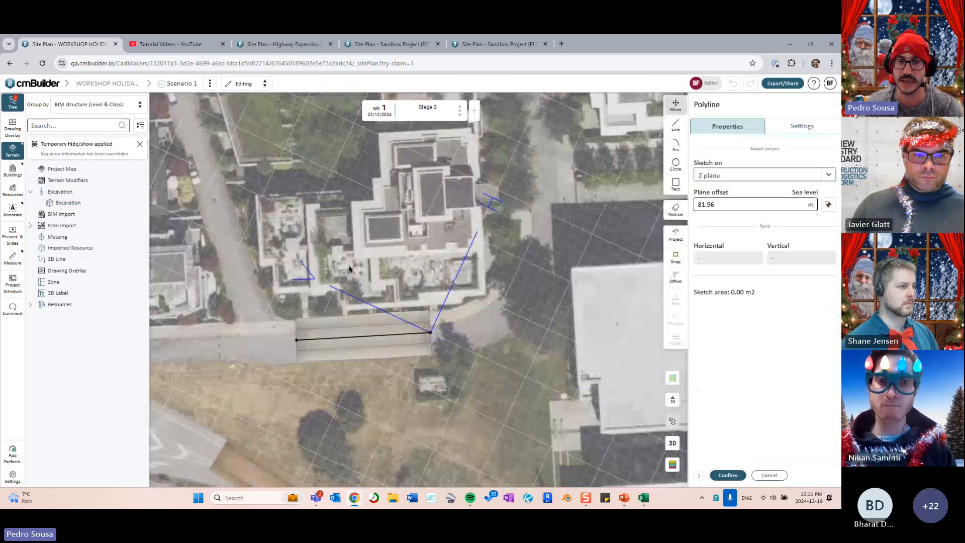
pyautogui.scroll(3, 441, 327)
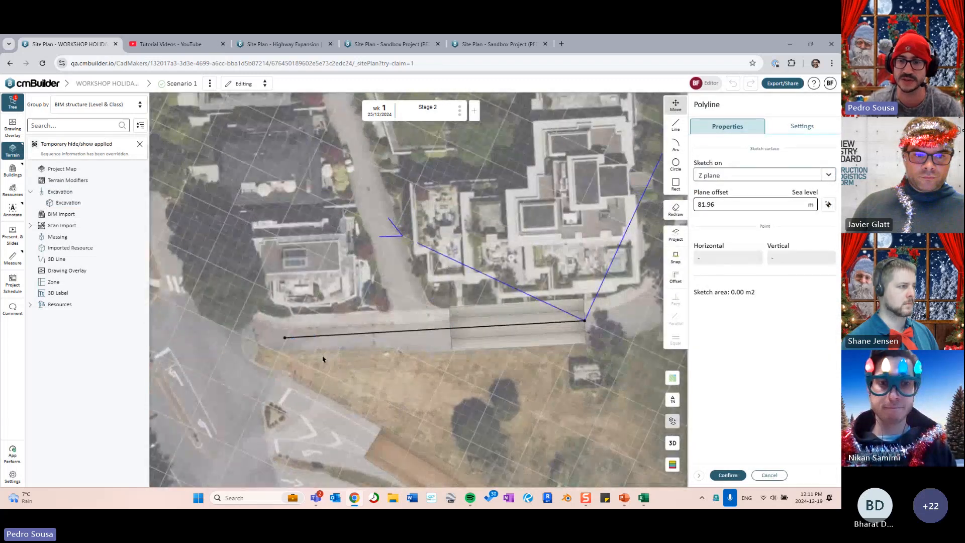
pyautogui.click(728, 475)
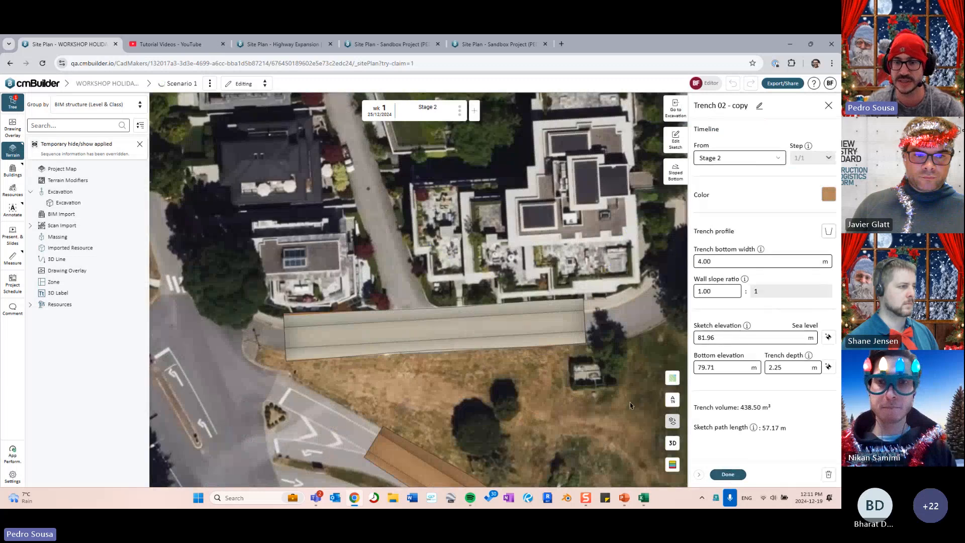
pyautogui.click(728, 474)
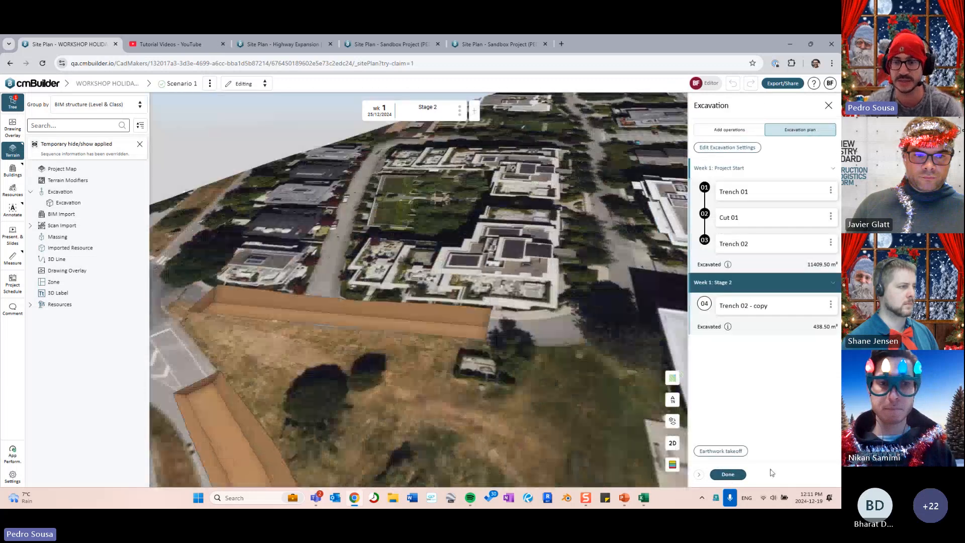
pyautogui.click(728, 475)
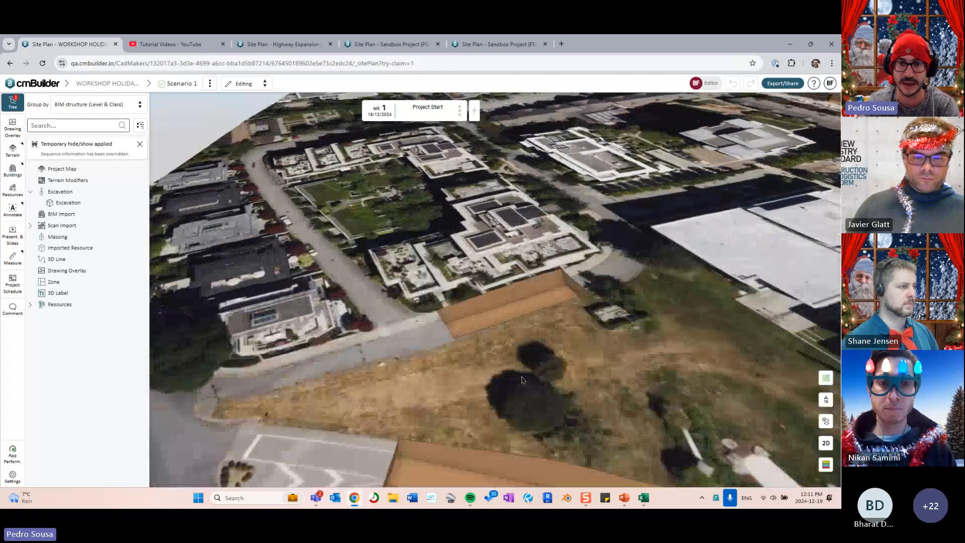
pyautogui.press('Right')
pyautogui.moveTo(521, 380); pyautogui.dragTo(491, 380)
pyautogui.press('Left')
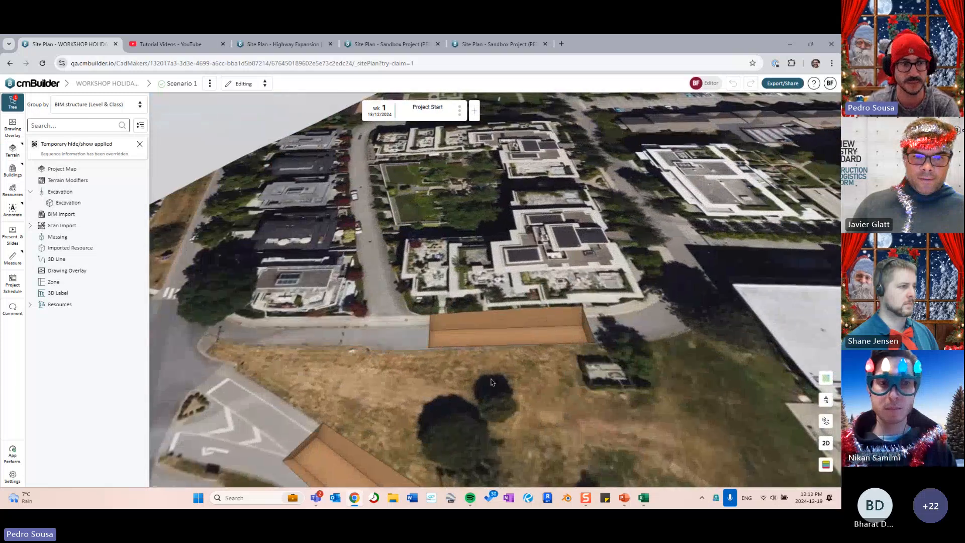
pyautogui.press('Right')
pyautogui.press('Left')
pyautogui.press('Right')
pyautogui.moveTo(436, 372); pyautogui.dragTo(452, 368, button='right')
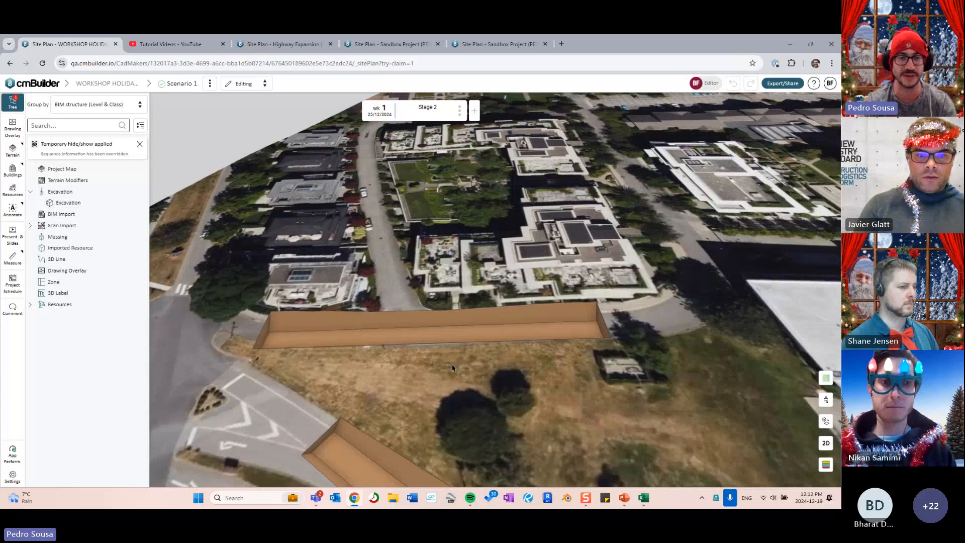
pyautogui.moveTo(420, 294); pyautogui.dragTo(463, 312)
pyautogui.moveTo(463, 313); pyautogui.dragTo(435, 271, button='right')
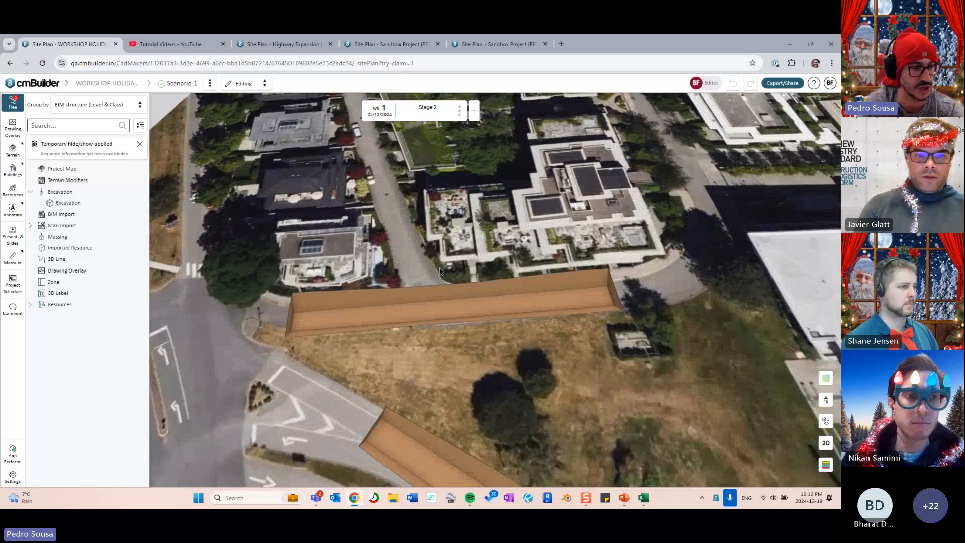
pyautogui.moveTo(513, 256); pyautogui.dragTo(462, 255, button='right')
pyautogui.moveTo(427, 249); pyautogui.dragTo(465, 240)
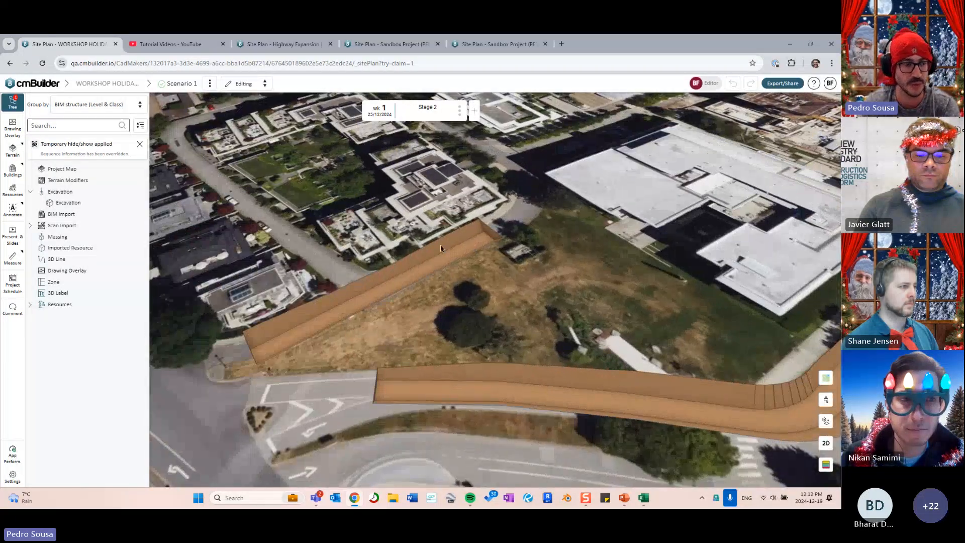
pyautogui.moveTo(413, 262); pyautogui.dragTo(450, 253)
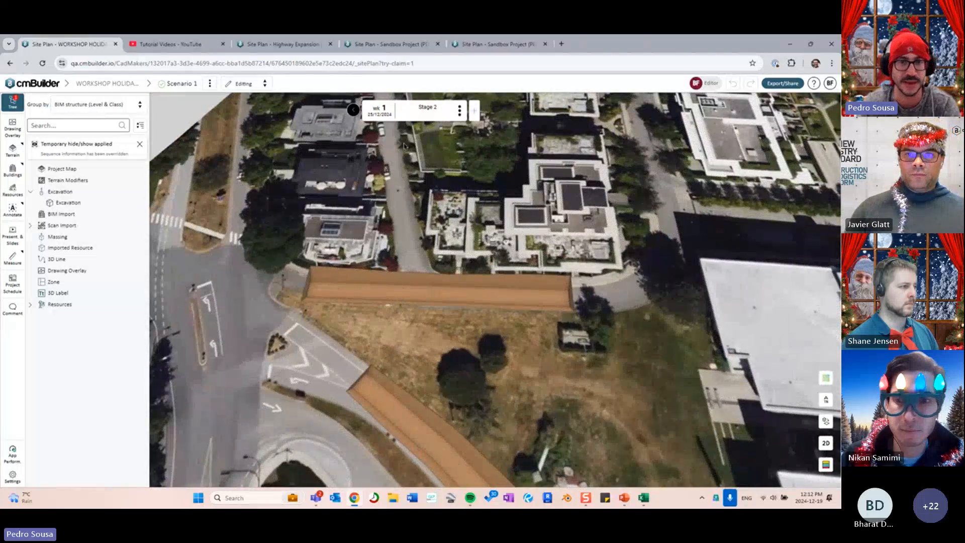
# - Add a timeline milestone named 'Stage 3' dated 01/01/2025
pyautogui.click(477, 112)
pyautogui.write('S')
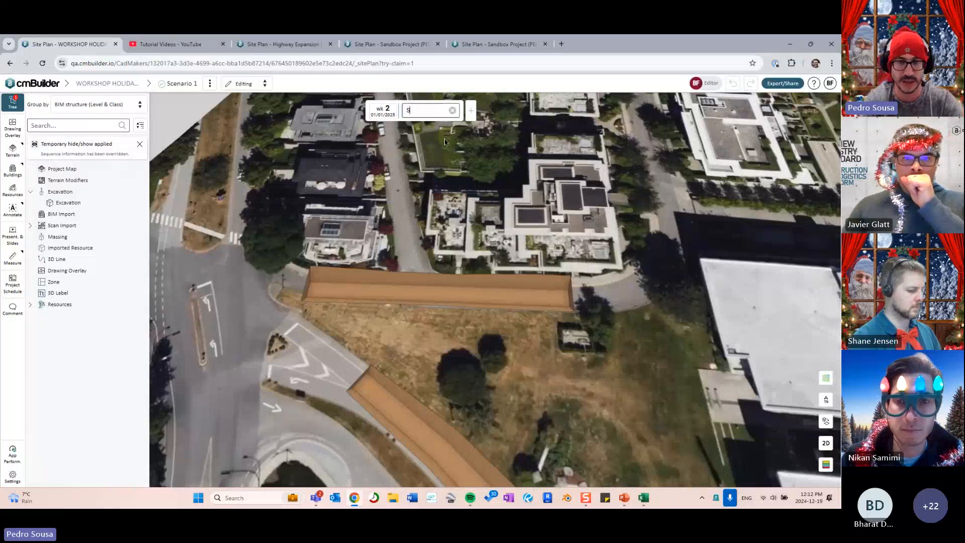
pyautogui.write('tage 3')
pyautogui.press('Return')
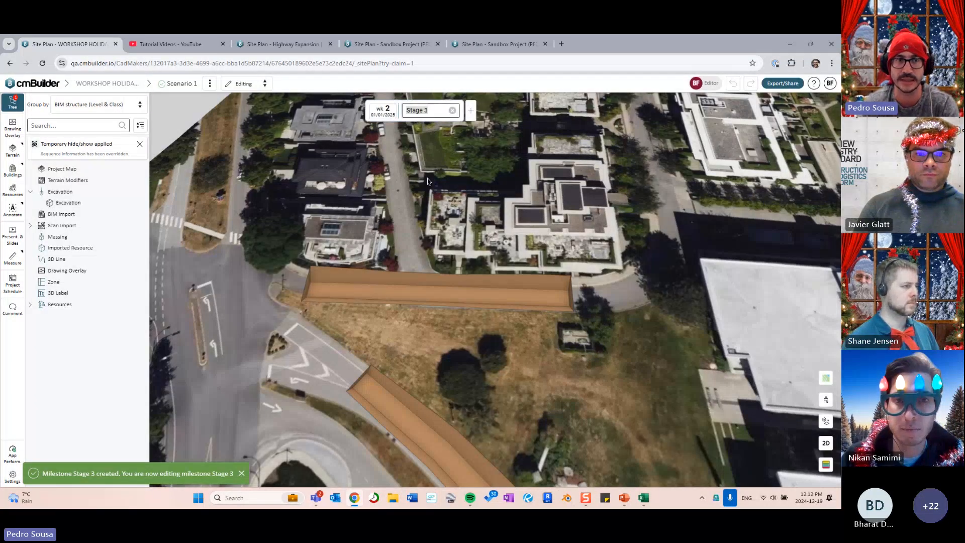
# - Start a Fill operation and place three outline corners around the upper trench
pyautogui.click(134, 203)
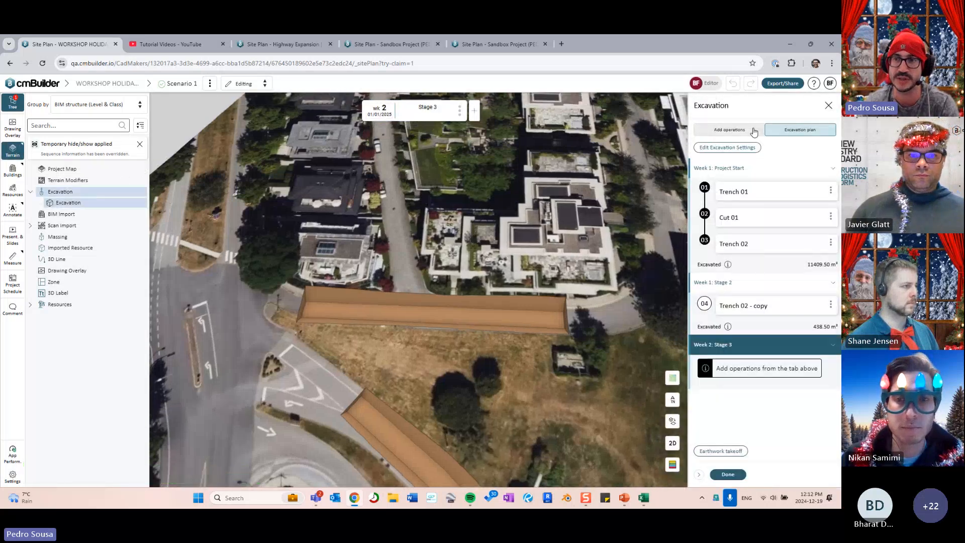
pyautogui.click(754, 131)
pyautogui.click(744, 212)
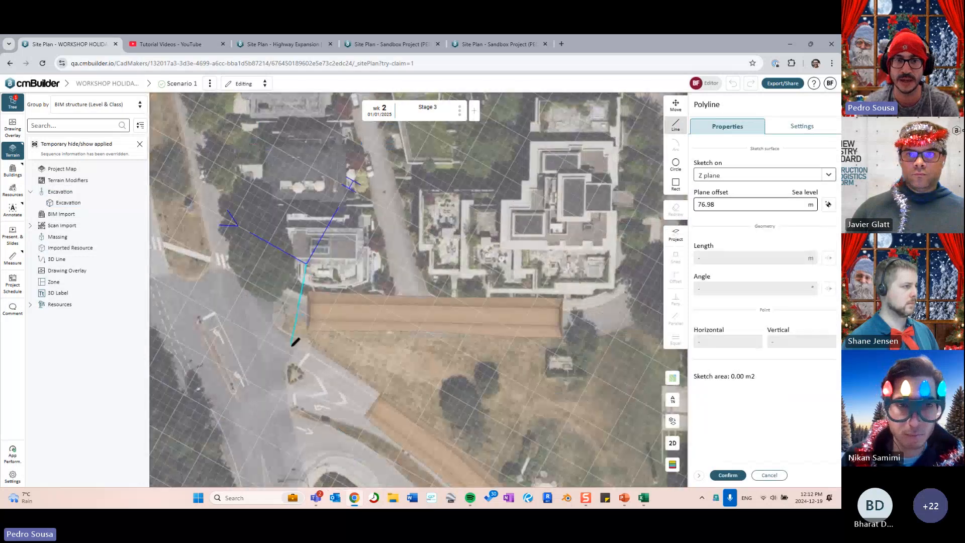
pyautogui.click(292, 347)
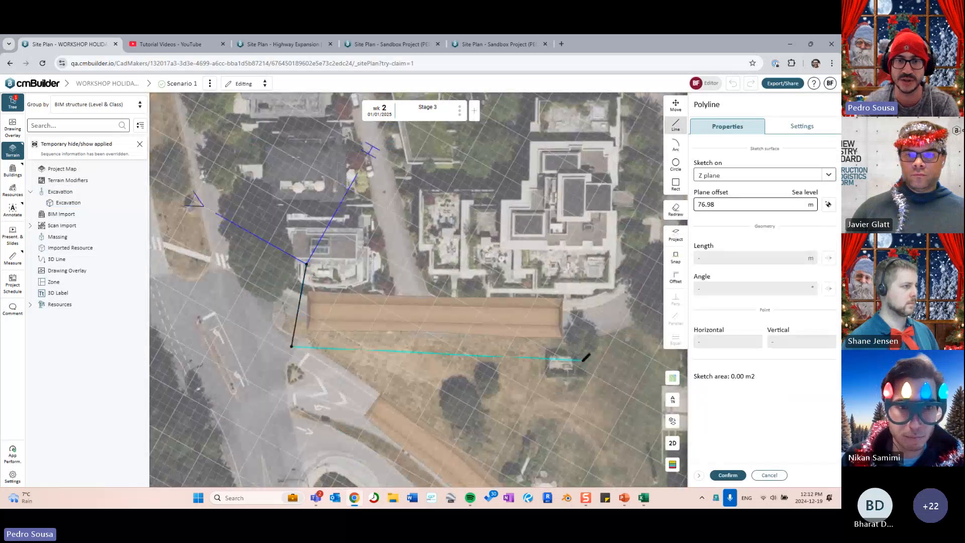
pyautogui.click(583, 361)
pyautogui.click(589, 277)
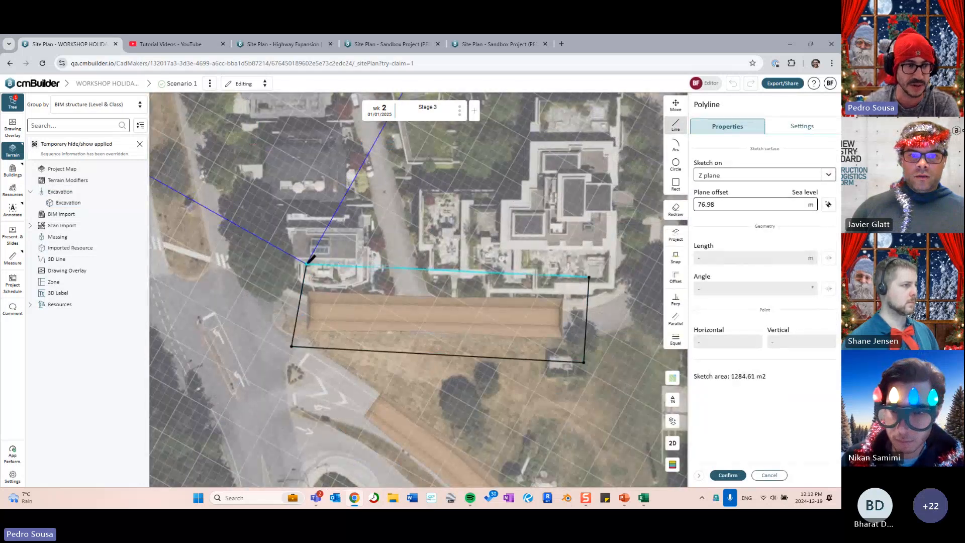
# - Close the Fill 01 outline and set it to fill to terrain (797.50 m³)
pyautogui.click(307, 262)
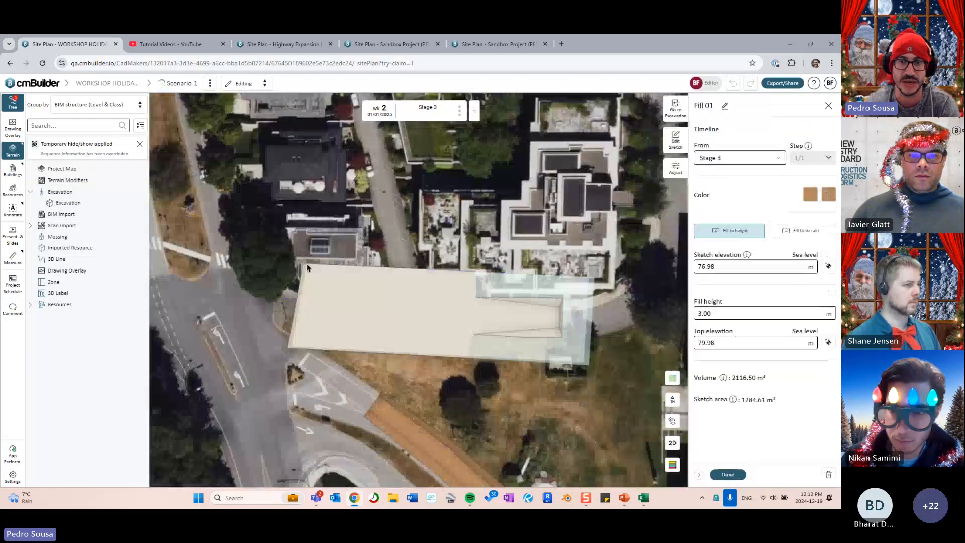
pyautogui.press('ctrl')
pyautogui.press('ctrl')
pyautogui.press('ctrl')
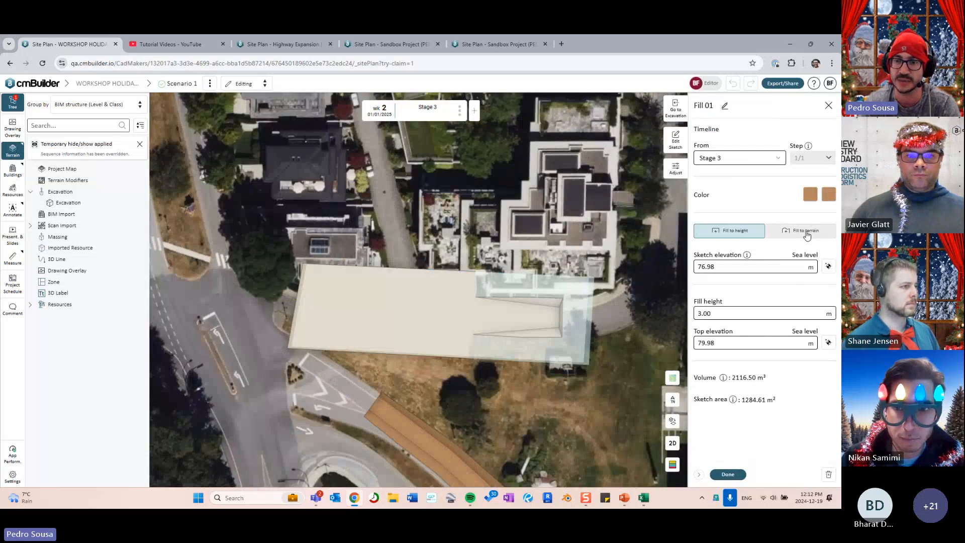
pyautogui.click(672, 443)
pyautogui.click(672, 443)
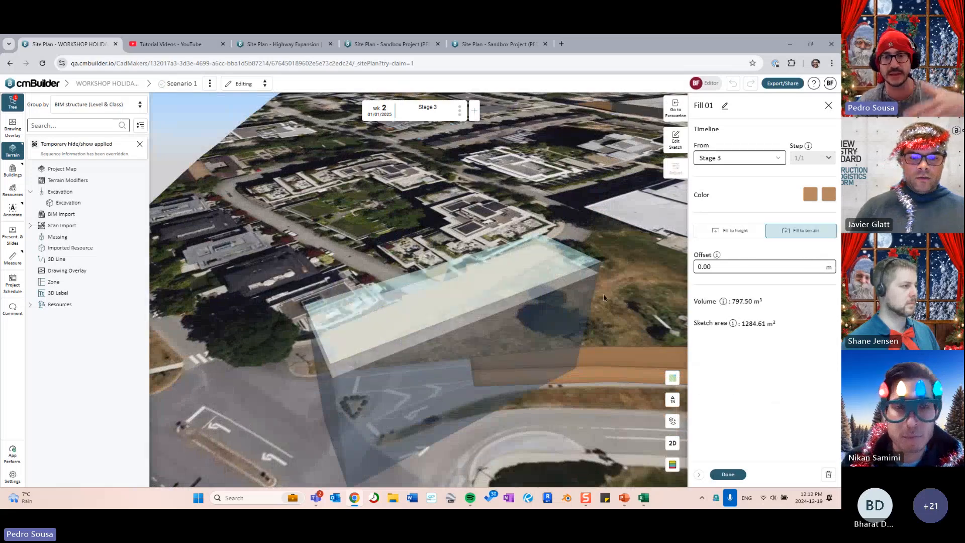
pyautogui.moveTo(625, 303); pyautogui.dragTo(666, 321, button='middle')
pyautogui.click(727, 474)
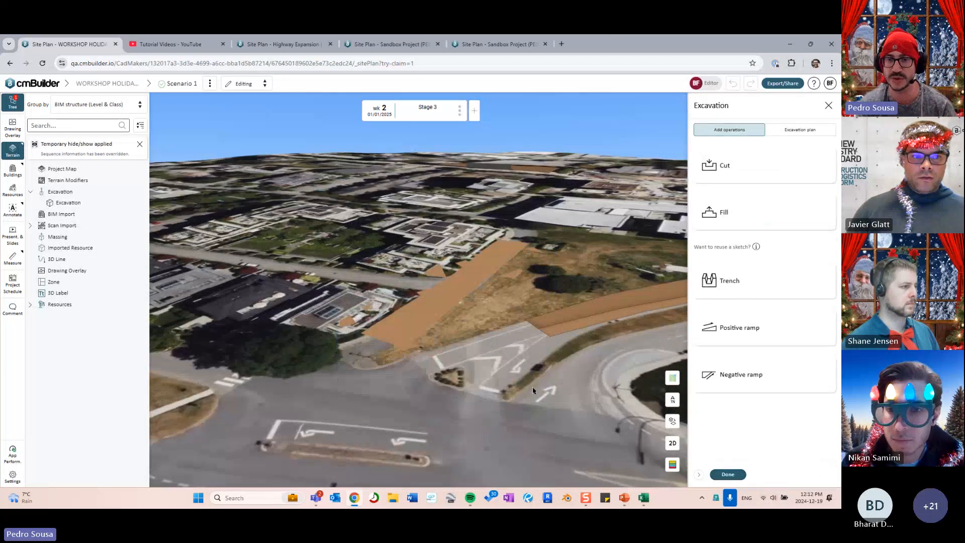
# - Give Fill 01 the map imagery texture as its colour
pyautogui.click(799, 129)
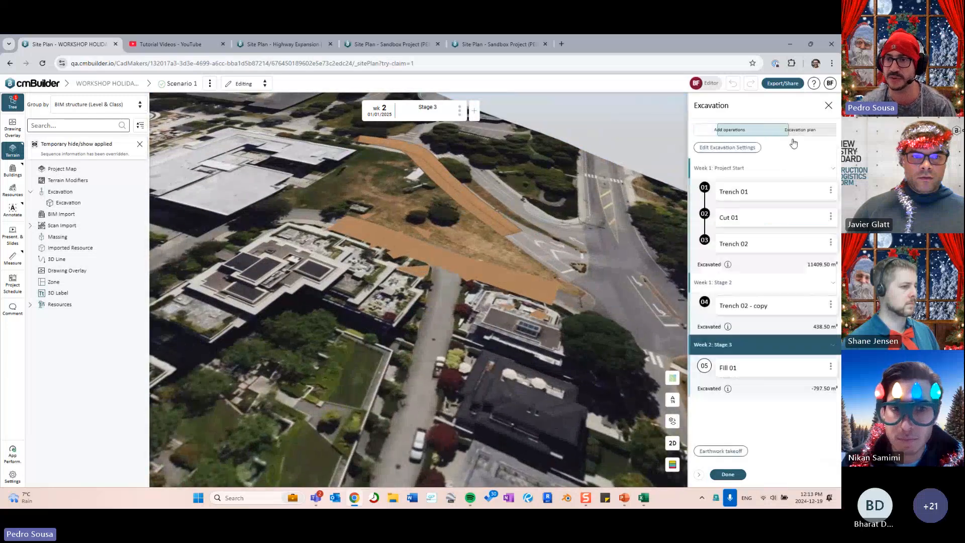
pyautogui.click(738, 366)
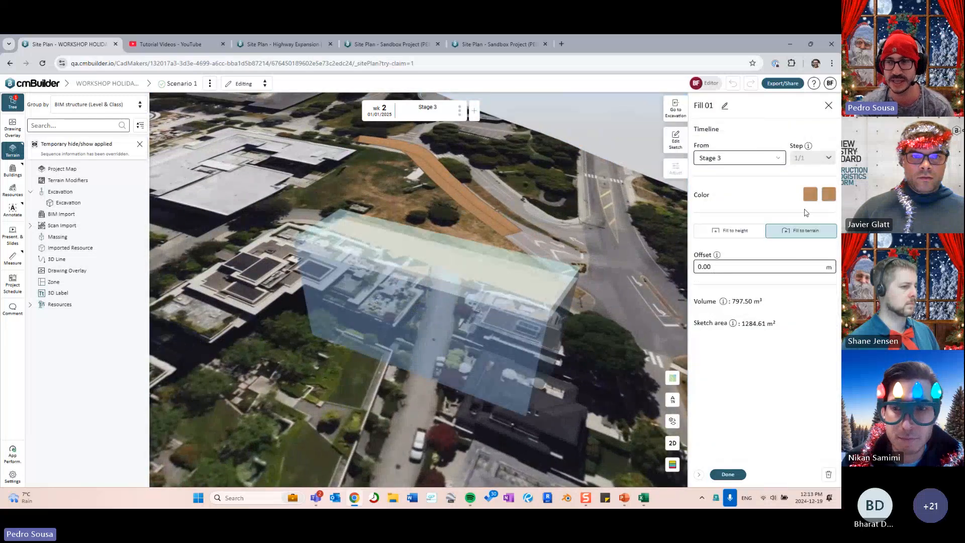
pyautogui.click(810, 194)
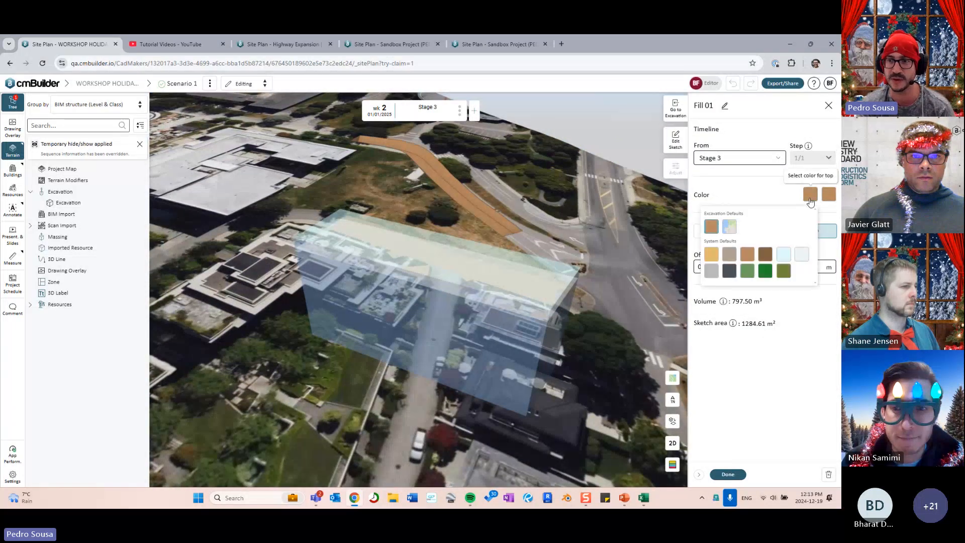
pyautogui.click(729, 227)
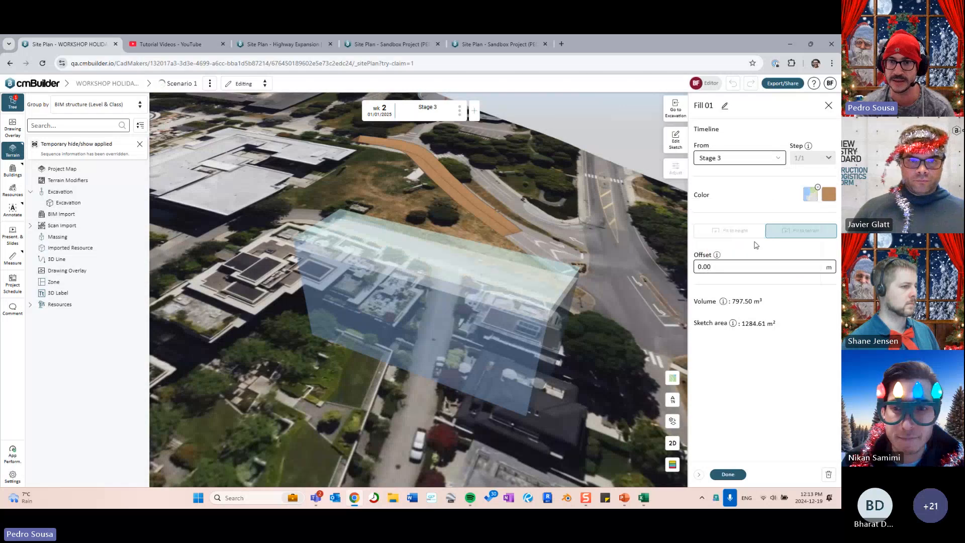
pyautogui.click(728, 474)
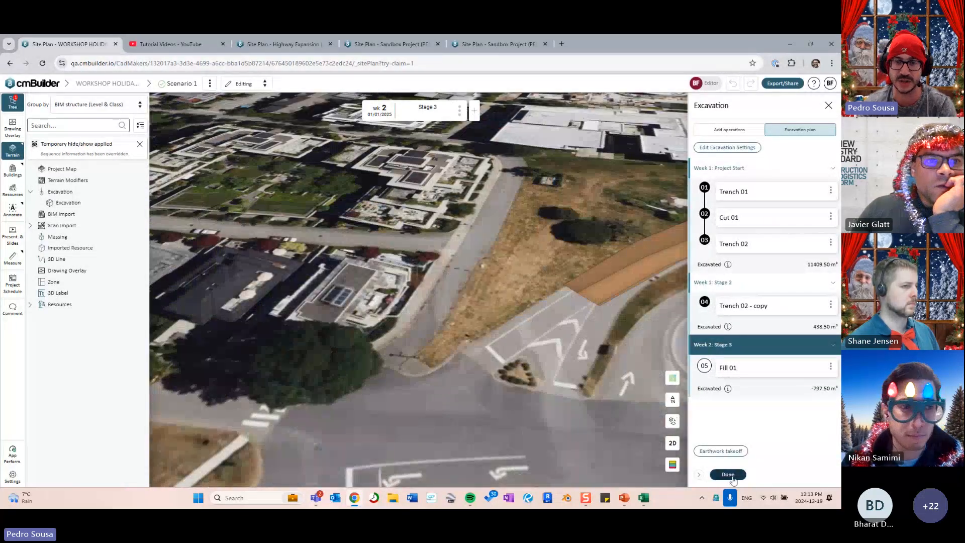
# - Close the excavation panel and step the timeline back to Project Start (18/12/2024)
pyautogui.click(728, 474)
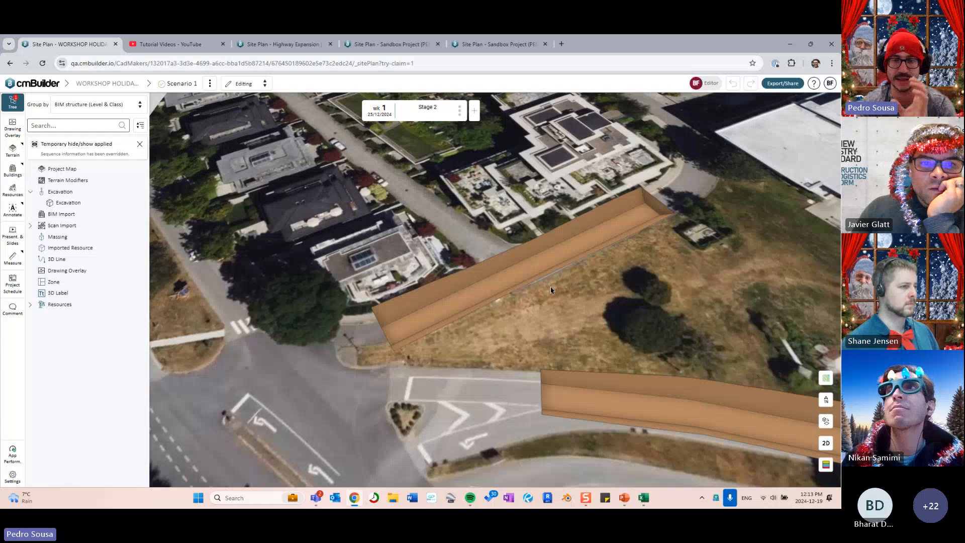
pyautogui.moveTo(584, 258); pyautogui.dragTo(576, 268)
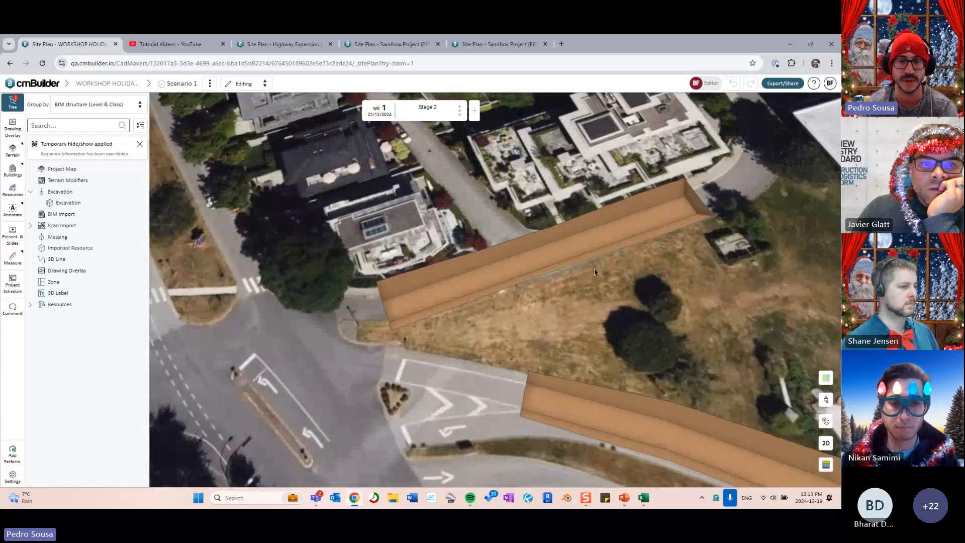
pyautogui.moveTo(583, 261); pyautogui.dragTo(536, 278, button='right')
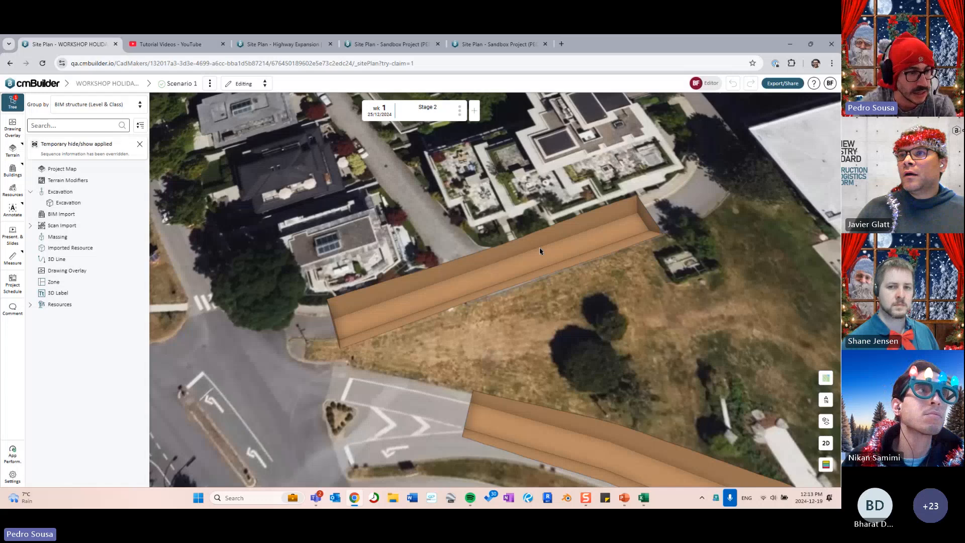
pyautogui.moveTo(545, 214); pyautogui.dragTo(518, 246)
pyautogui.scroll(-3, 517, 274)
pyautogui.moveTo(518, 274); pyautogui.dragTo(442, 342, button='right')
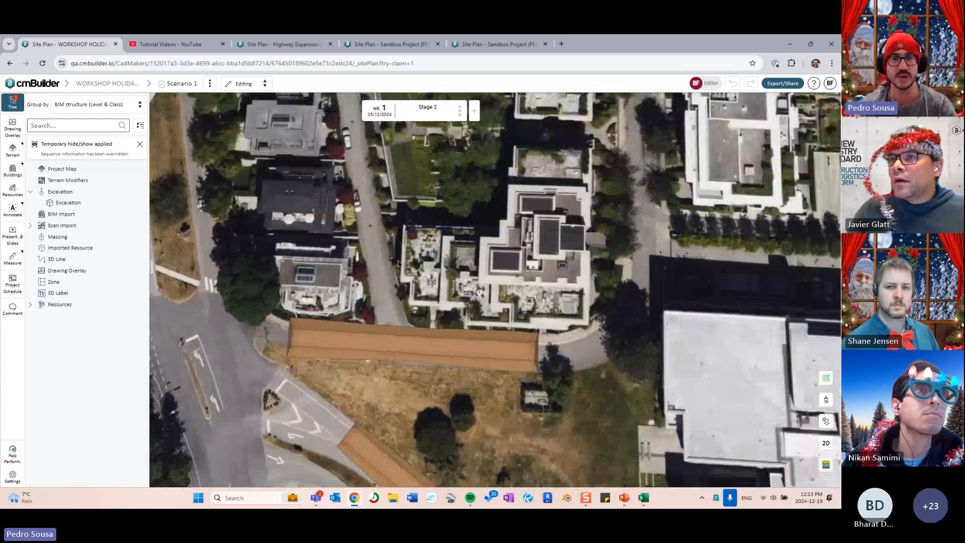
pyautogui.scroll(-2, 406, 232)
pyautogui.scroll(-2, 406, 231)
pyautogui.press('Left')
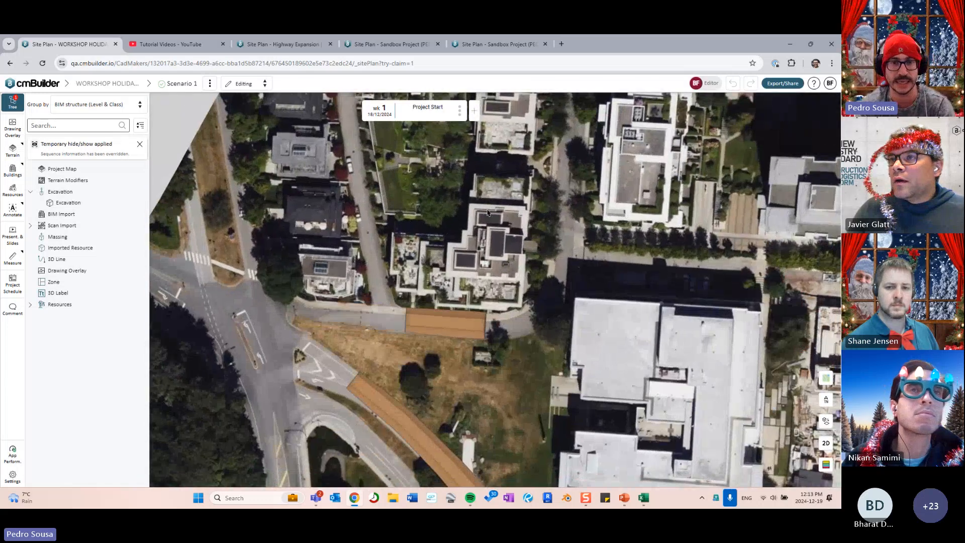
# - Frame the courtyard lawn in the top-down map view
pyautogui.moveTo(486, 212); pyautogui.dragTo(396, 264, button='right')
pyautogui.scroll(-3, 626, 252)
pyautogui.moveTo(606, 209); pyautogui.dragTo(547, 221, button='right')
pyautogui.scroll(-3, 543, 220)
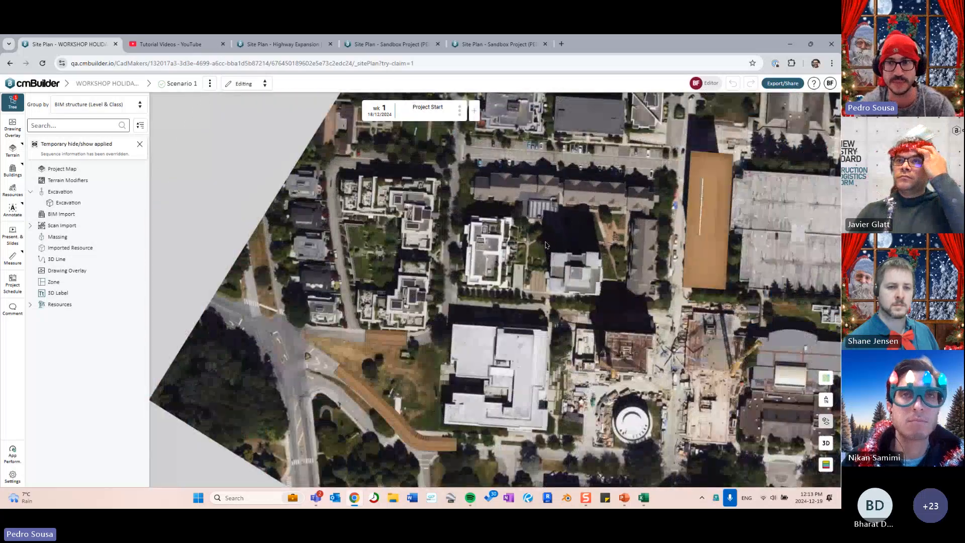
pyautogui.moveTo(670, 164); pyautogui.dragTo(280, 457, button='right')
pyautogui.scroll(6, 430, 285)
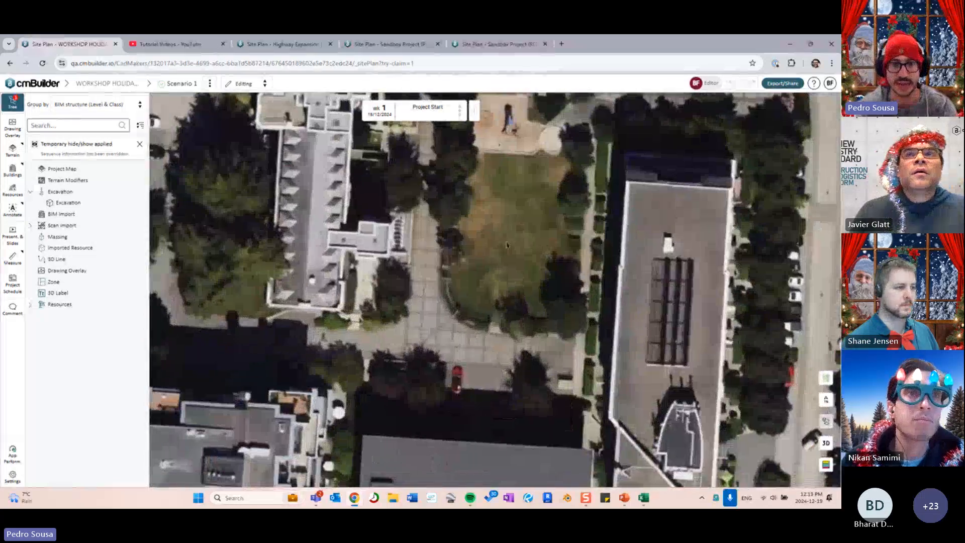
pyautogui.scroll(4, 430, 285)
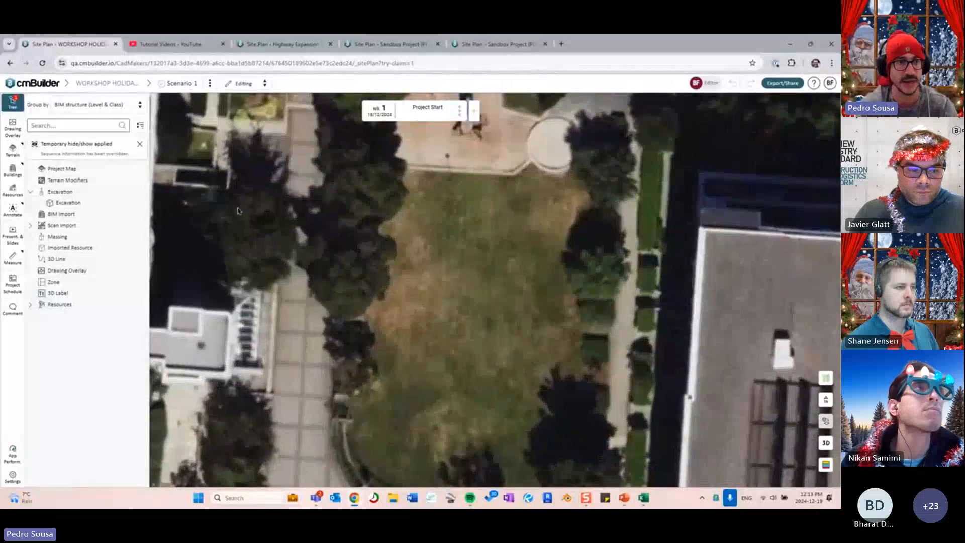
# - Sketch a new trench path across the courtyard lawn
pyautogui.click(142, 192)
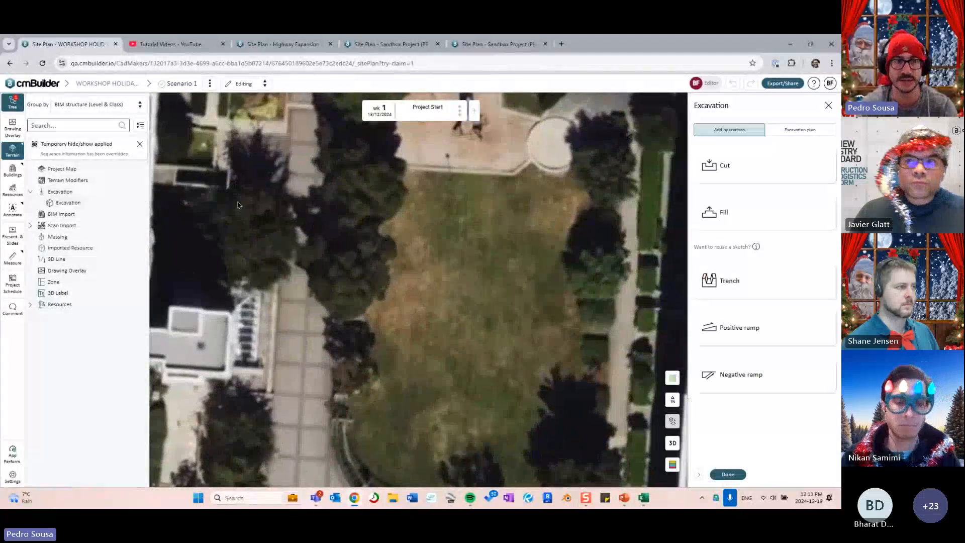
pyautogui.click(749, 286)
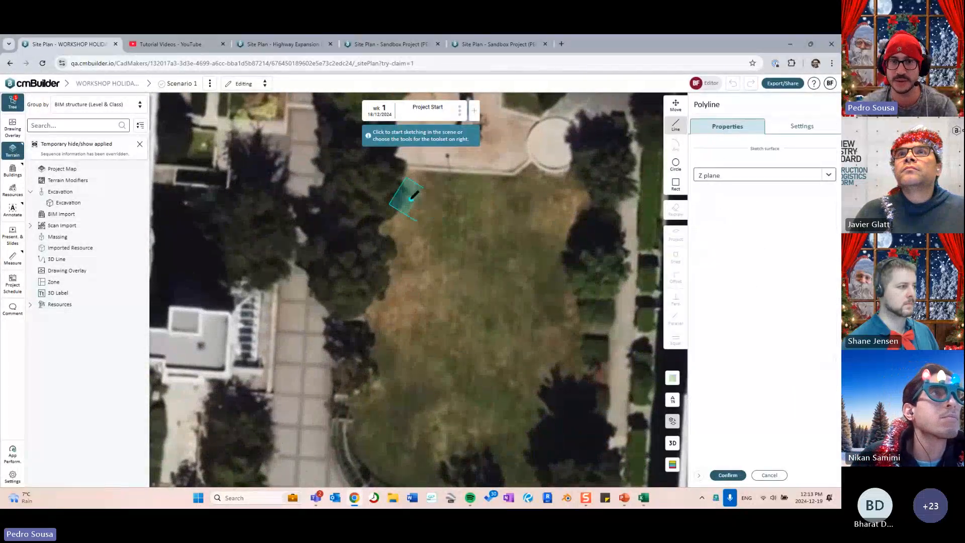
pyautogui.click(406, 200)
pyautogui.click(592, 211)
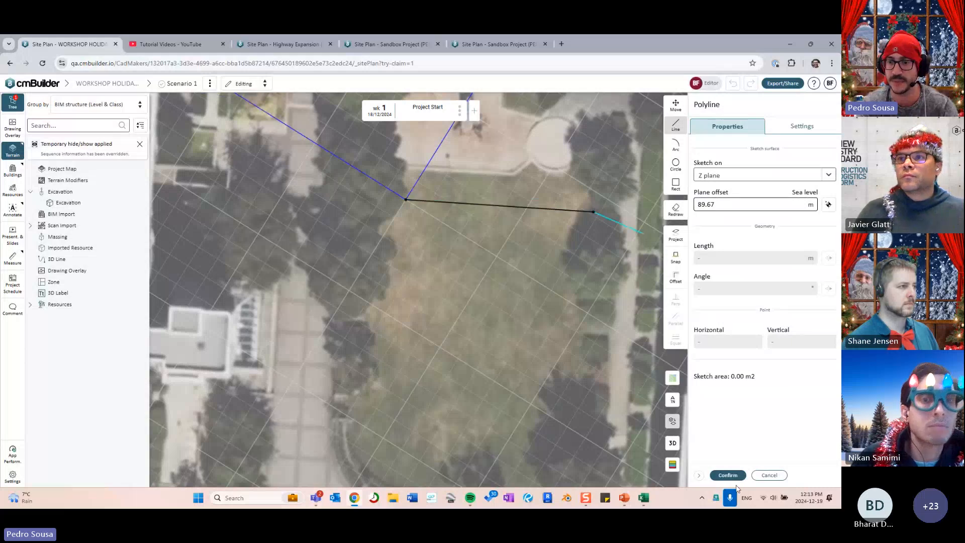
pyautogui.press('Escape')
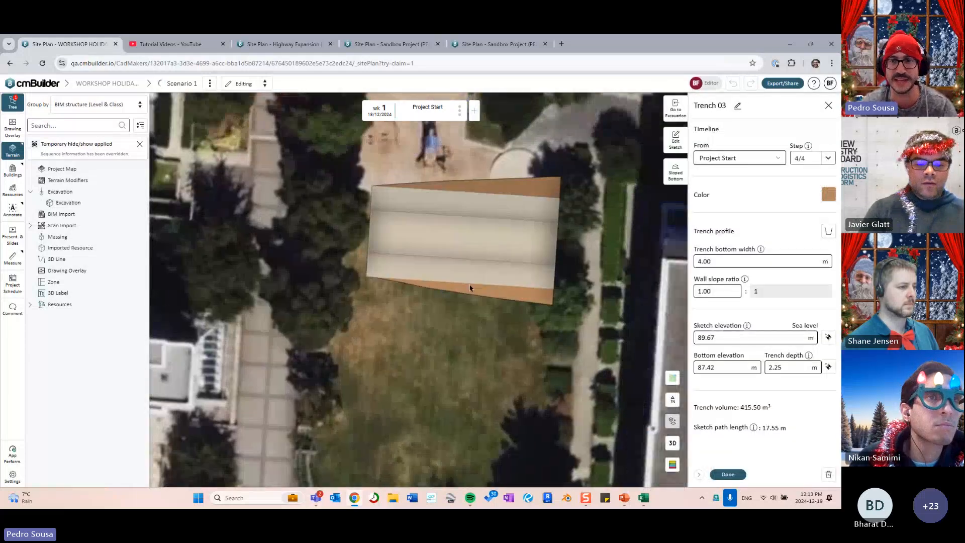
# - Give the trench a vertical-wall profile, 2.00 m bottom width and 1.00 m depth
pyautogui.click(828, 232)
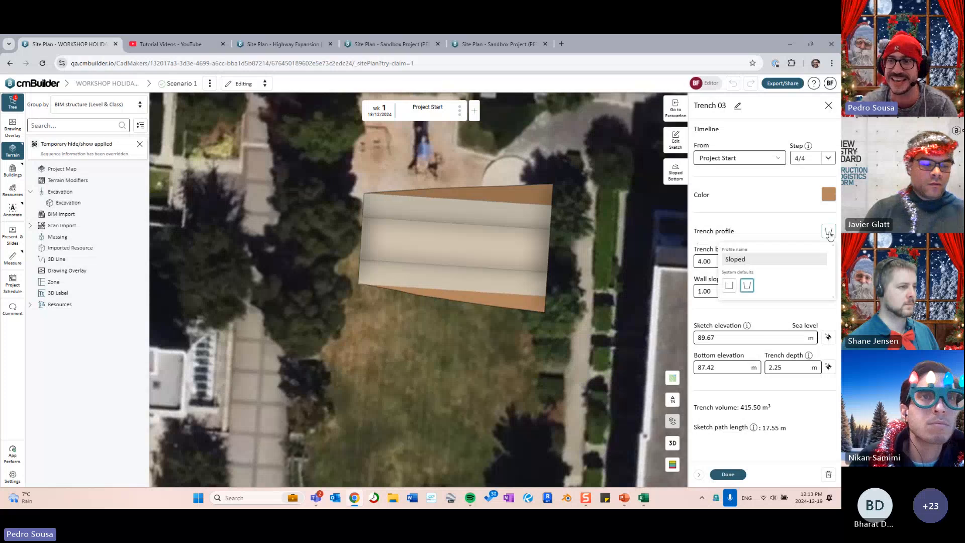
pyautogui.click(728, 286)
pyautogui.click(718, 260)
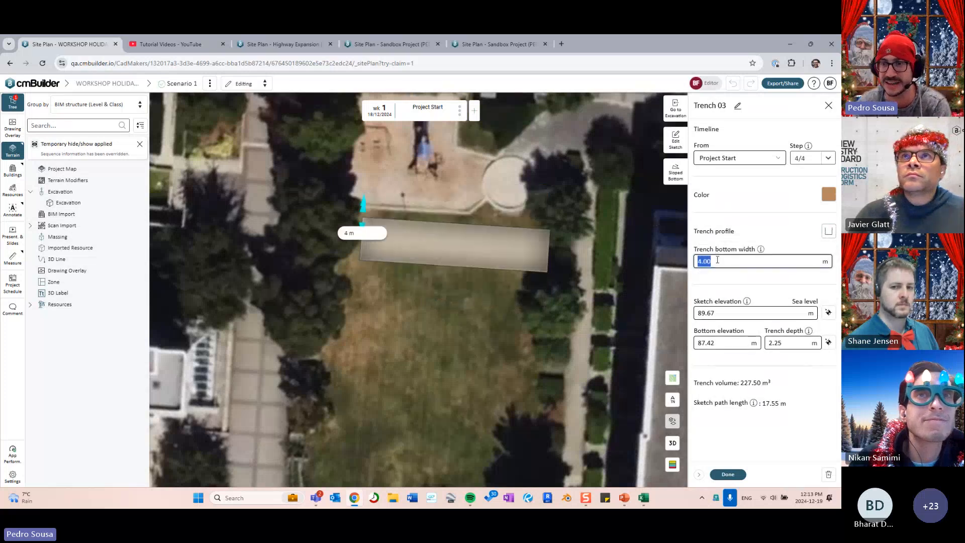
pyautogui.click(787, 344)
pyautogui.write('1')
pyautogui.press('Return')
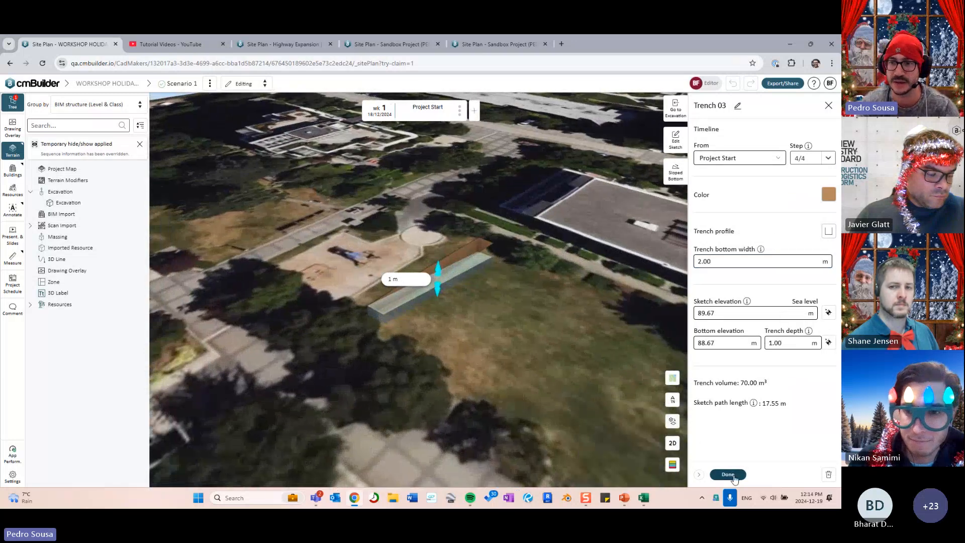
pyautogui.click(733, 476)
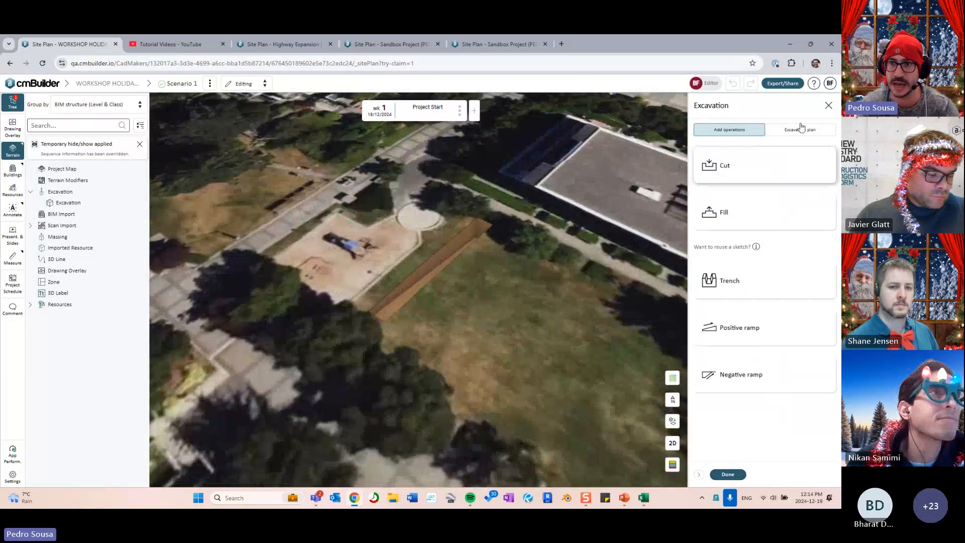
# - Duplicate Trench 03 from its options menu in the Excavation plan
pyautogui.click(800, 129)
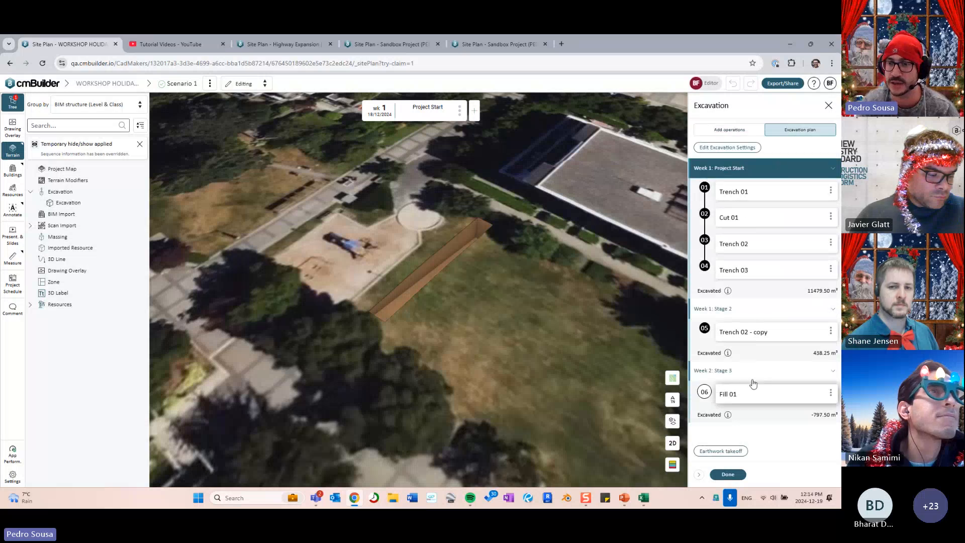
pyautogui.click(830, 269)
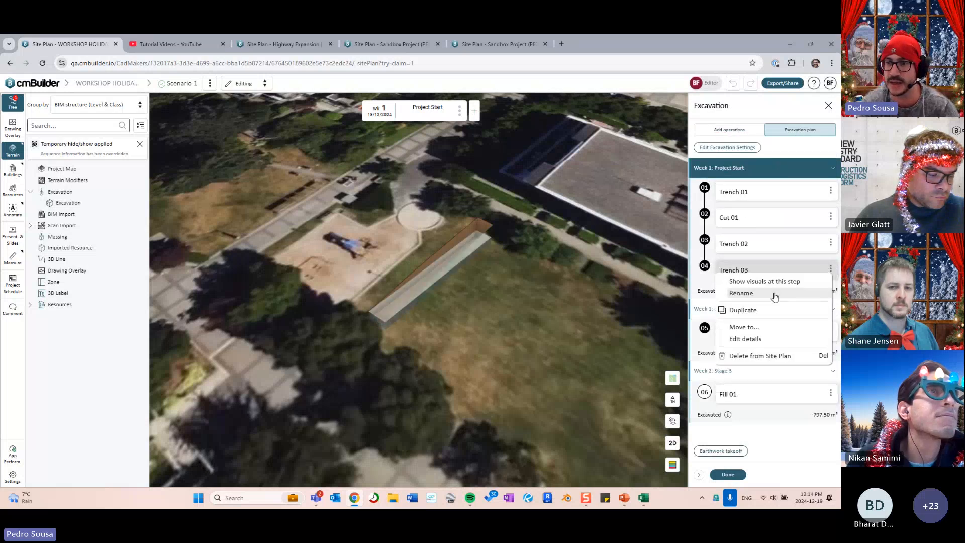
pyautogui.click(743, 309)
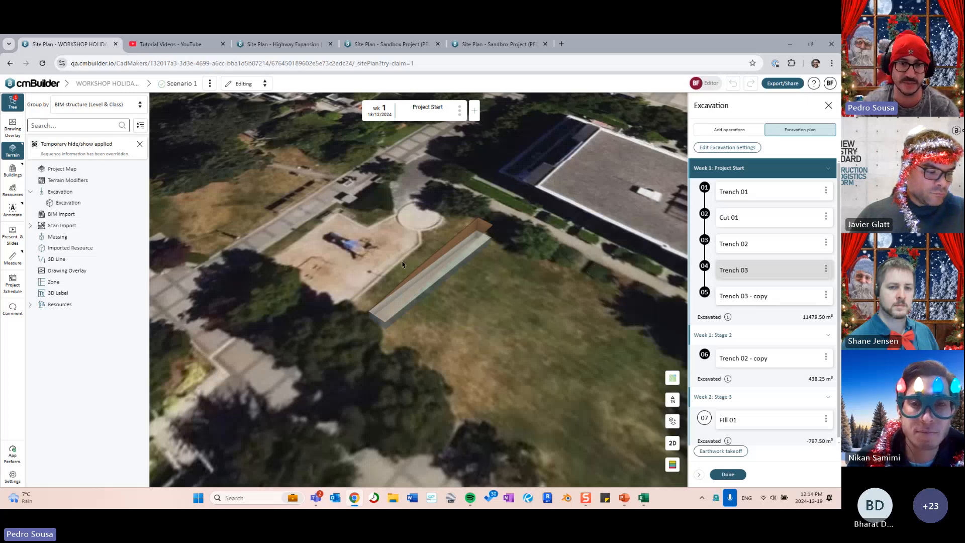
# - Select the new Trench 03 - copy and show its properties
pyautogui.moveTo(506, 341); pyautogui.dragTo(557, 329)
pyautogui.click(758, 276)
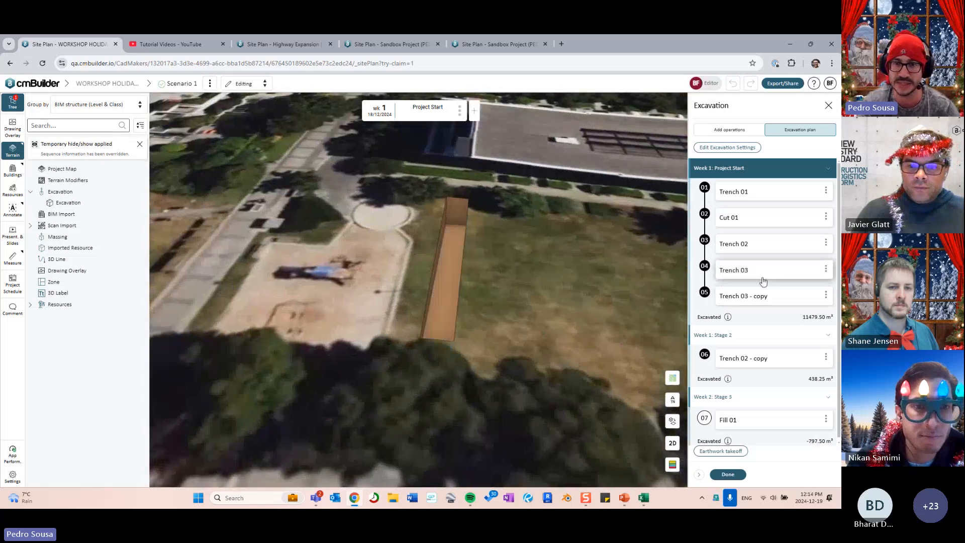
pyautogui.click(753, 278)
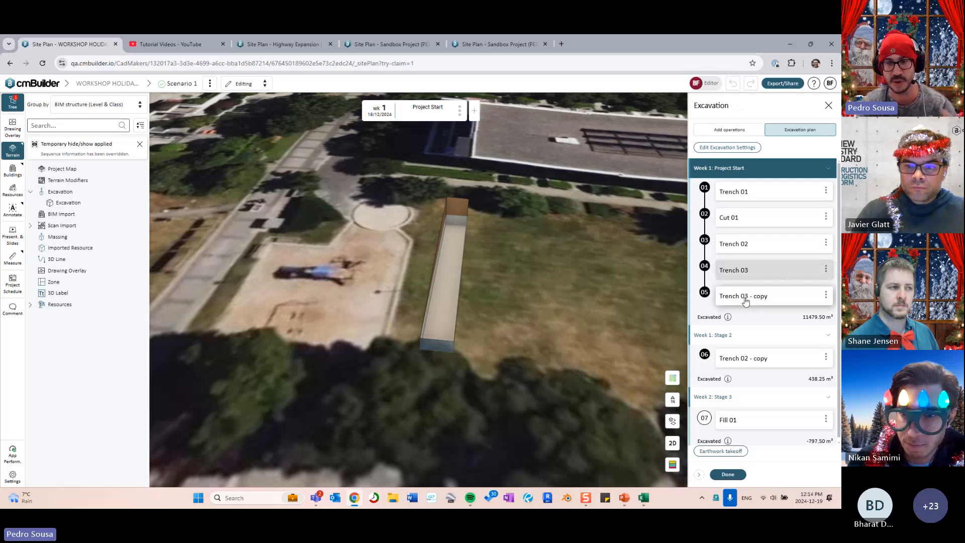
pyautogui.click(733, 288)
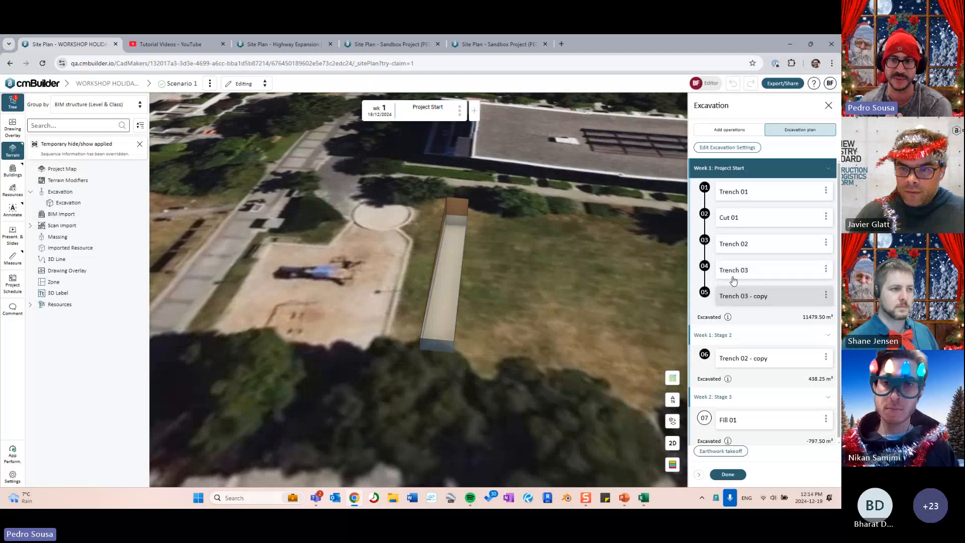
pyautogui.click(760, 296)
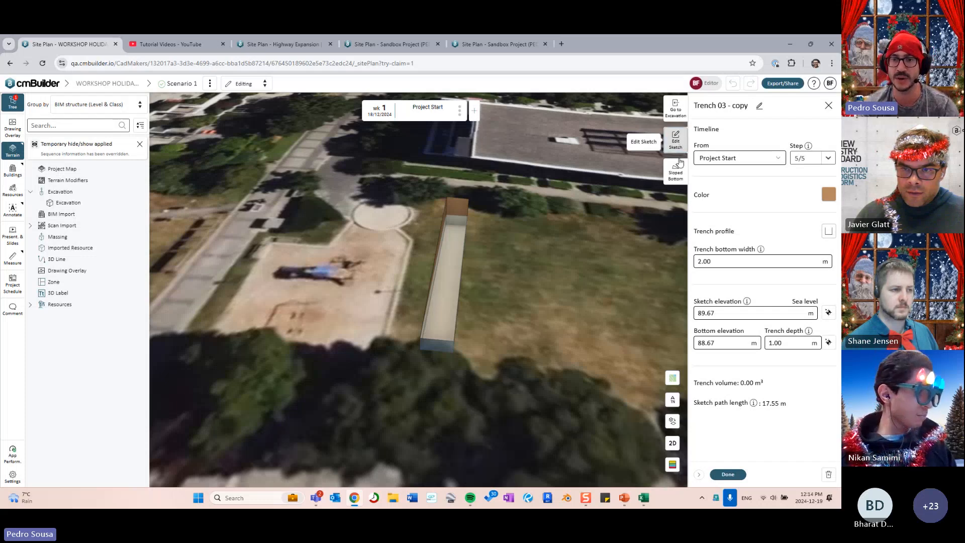
# - Offset the Trench 03 - copy path 10.48 m sideways so it runs parallel to Trench 03
pyautogui.click(676, 140)
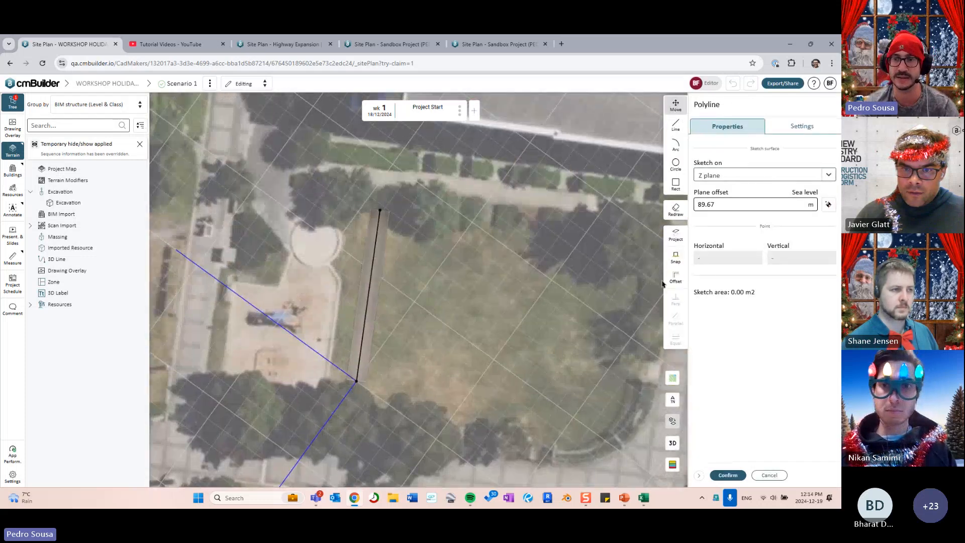
pyautogui.click(674, 277)
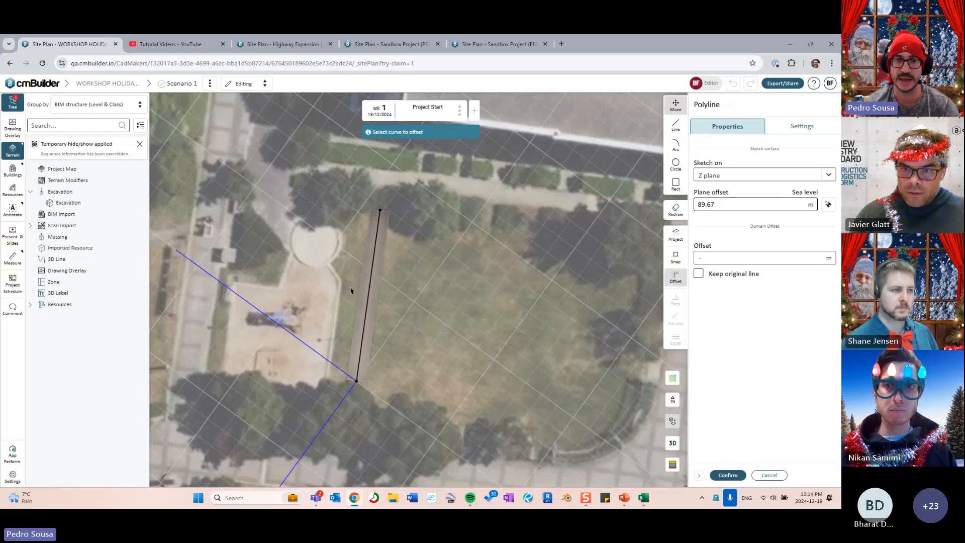
pyautogui.click(367, 294)
pyautogui.click(472, 297)
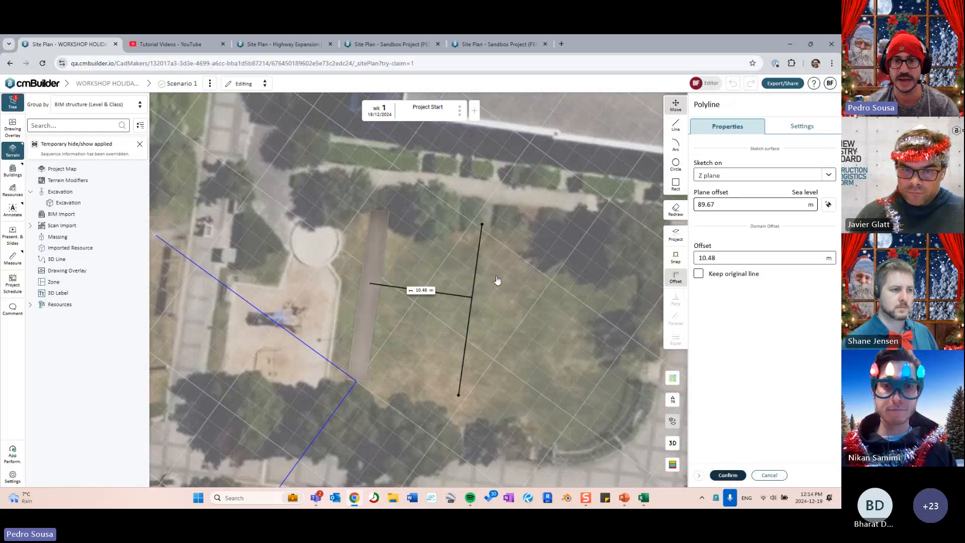
pyautogui.press('Return')
pyautogui.click(728, 475)
pyautogui.moveTo(543, 366)
pyautogui.mouseDown()
pyautogui.moveTo(523, 312)
pyautogui.moveTo(585, 327)
pyautogui.mouseUp()
pyautogui.scroll(-2, 538, 353)
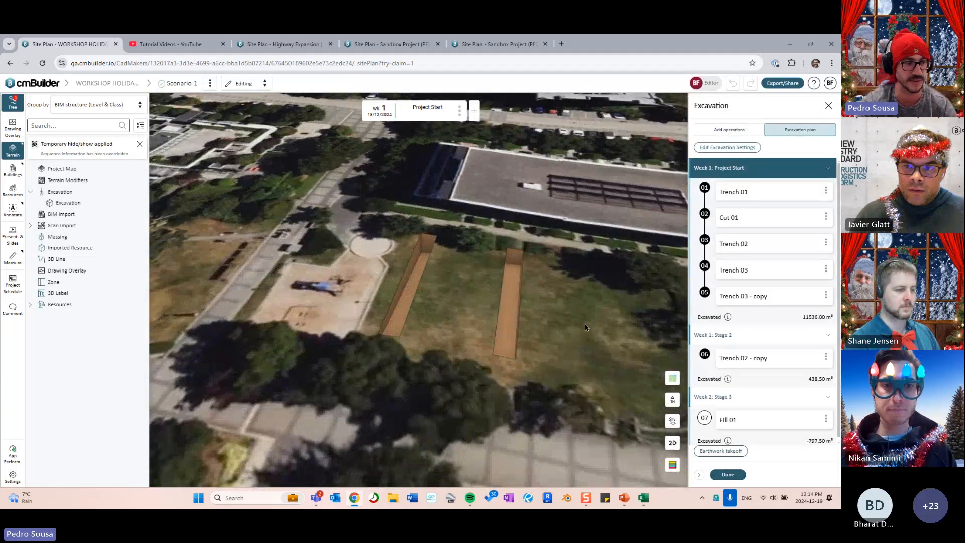
pyautogui.moveTo(562, 330); pyautogui.dragTo(536, 315)
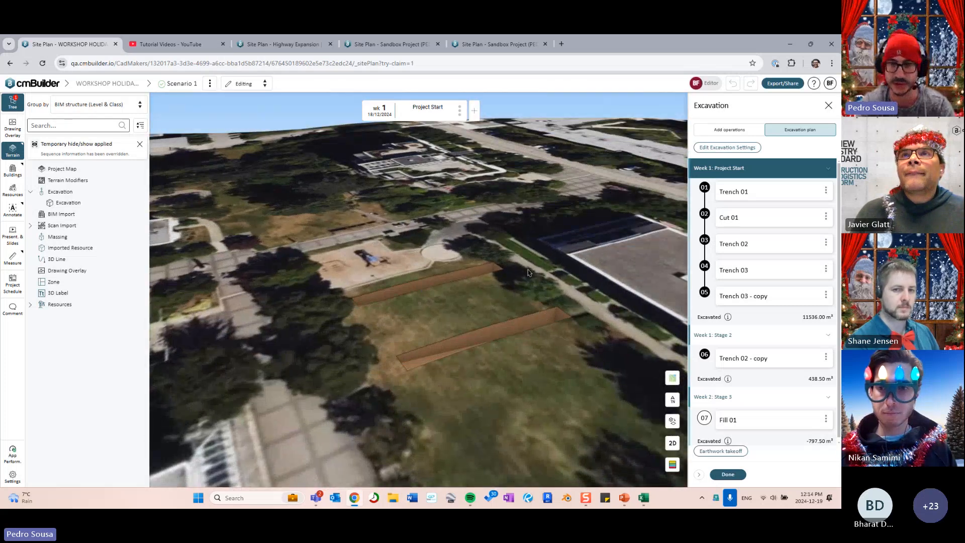
# - Close the Excavation panel, expand Resources in the tree, and reopen the excavation plan
pyautogui.click(728, 473)
pyautogui.moveTo(457, 314); pyautogui.dragTo(521, 332)
pyautogui.scroll(2, 520, 332)
pyautogui.scroll(3, 520, 332)
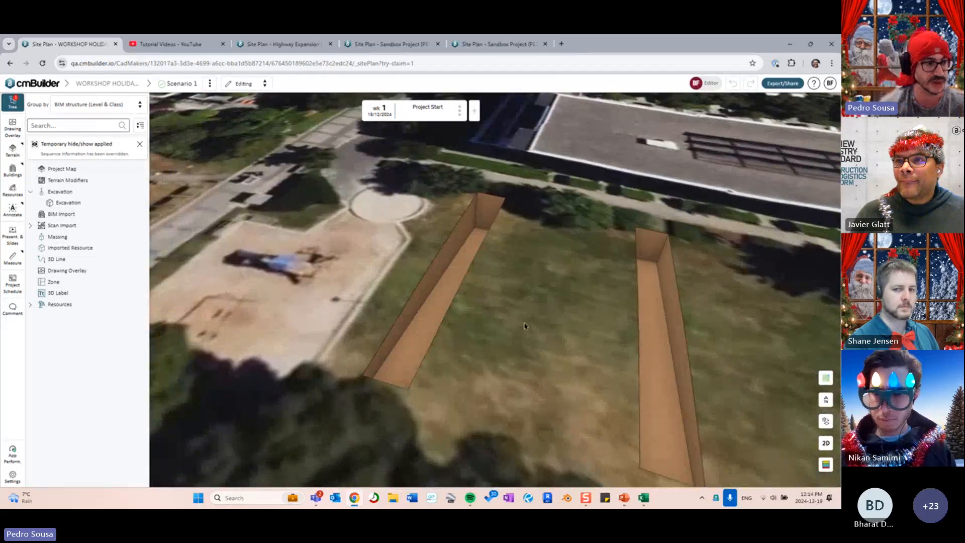
pyautogui.moveTo(513, 312); pyautogui.dragTo(457, 307)
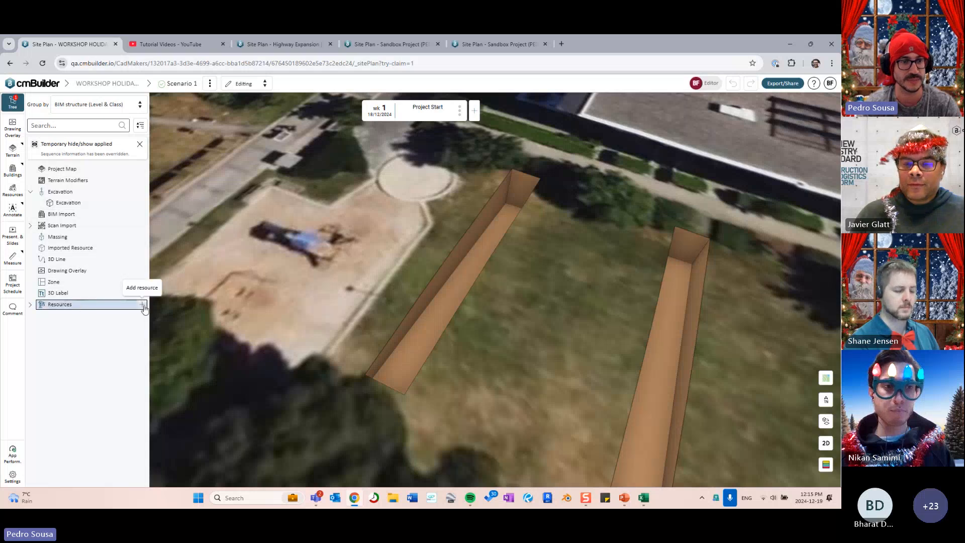
pyautogui.click(30, 304)
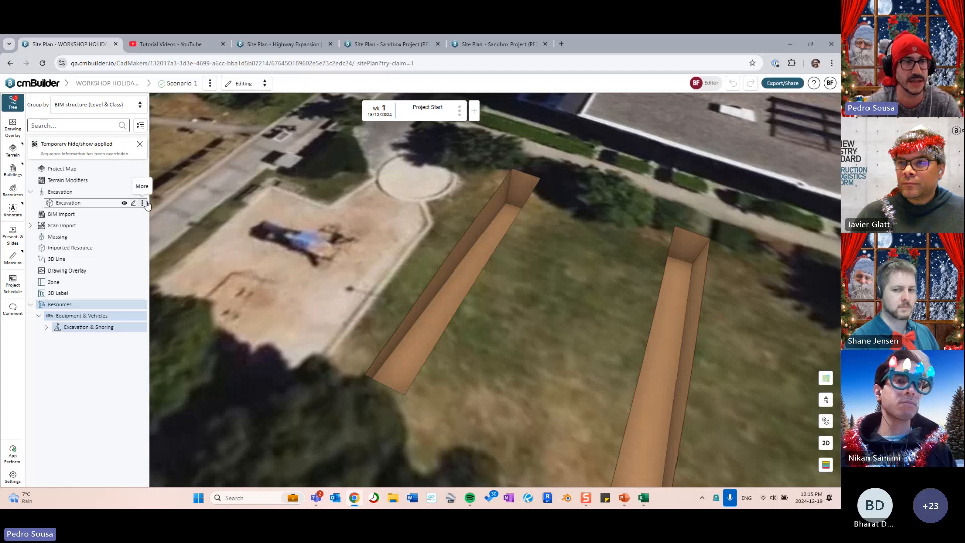
pyautogui.click(132, 202)
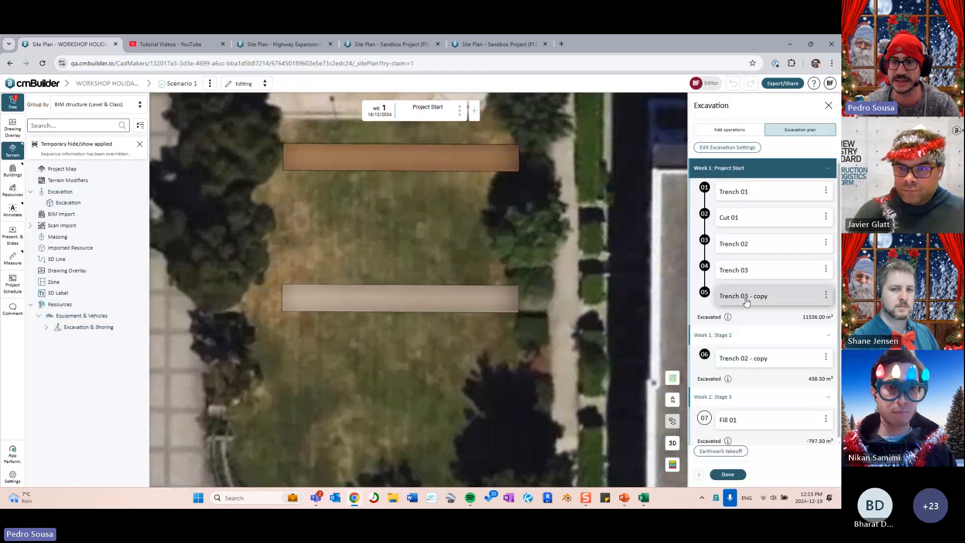
# - Drag Trench 03 - copy's left end toward the playground, making a 20.14 m diagonal path
pyautogui.click(746, 296)
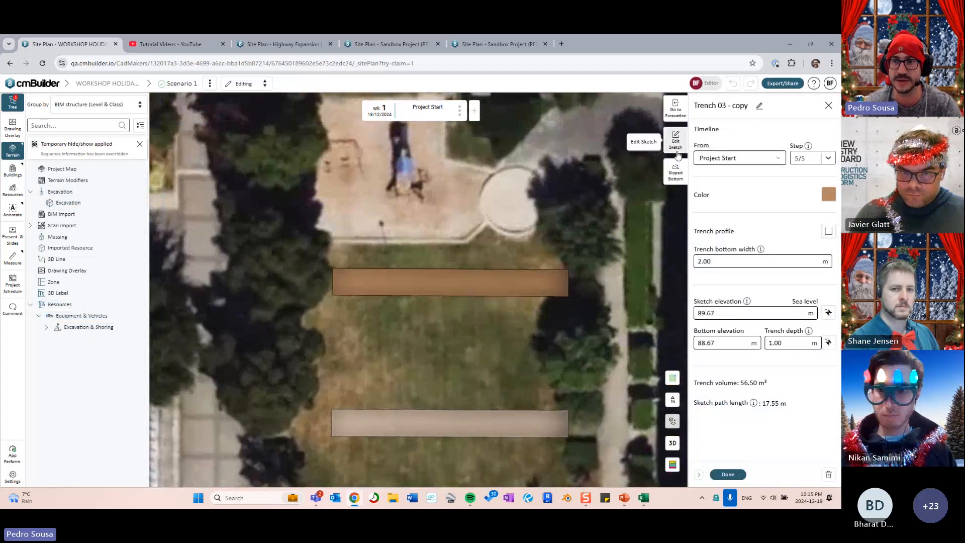
pyautogui.click(676, 140)
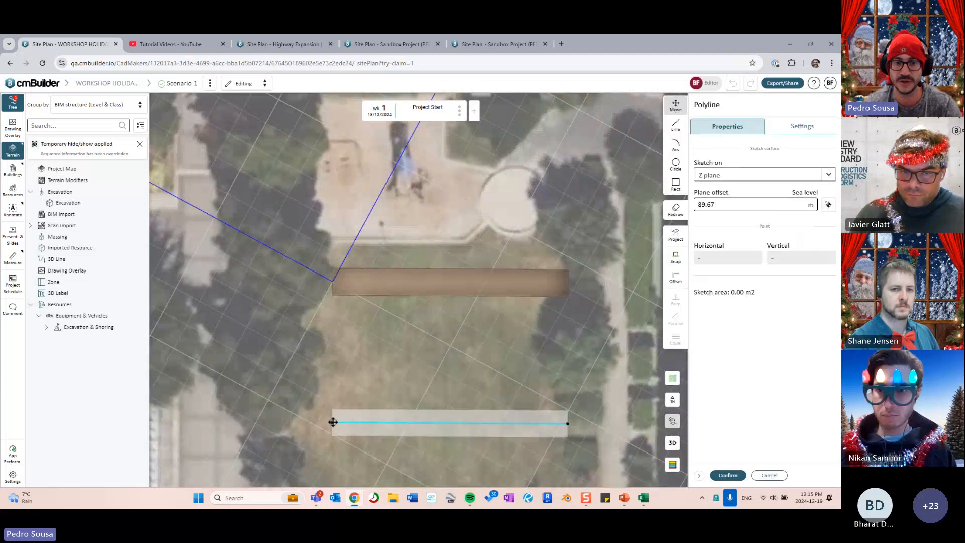
pyautogui.moveTo(332, 422)
pyautogui.mouseDown()
pyautogui.moveTo(447, 202)
pyautogui.moveTo(440, 197)
pyautogui.mouseUp()
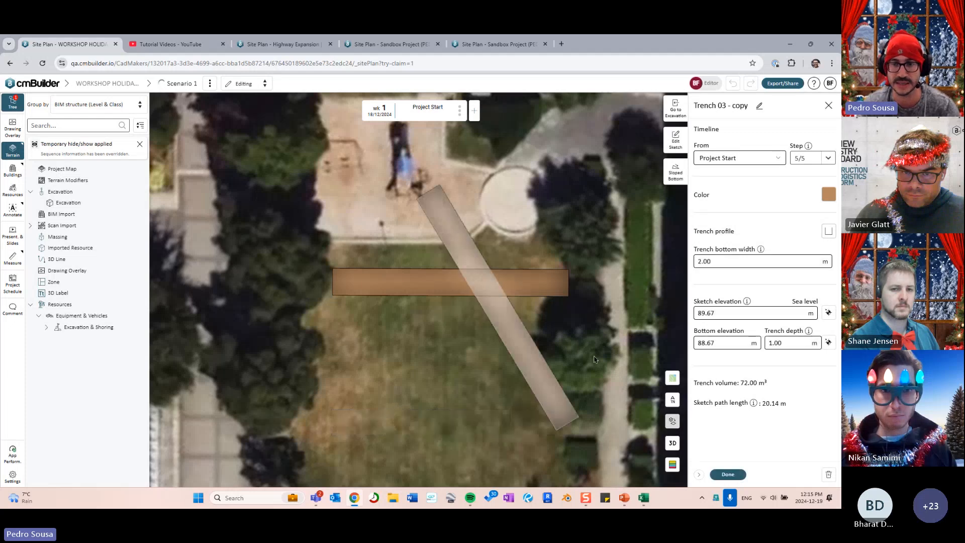
pyautogui.click(728, 473)
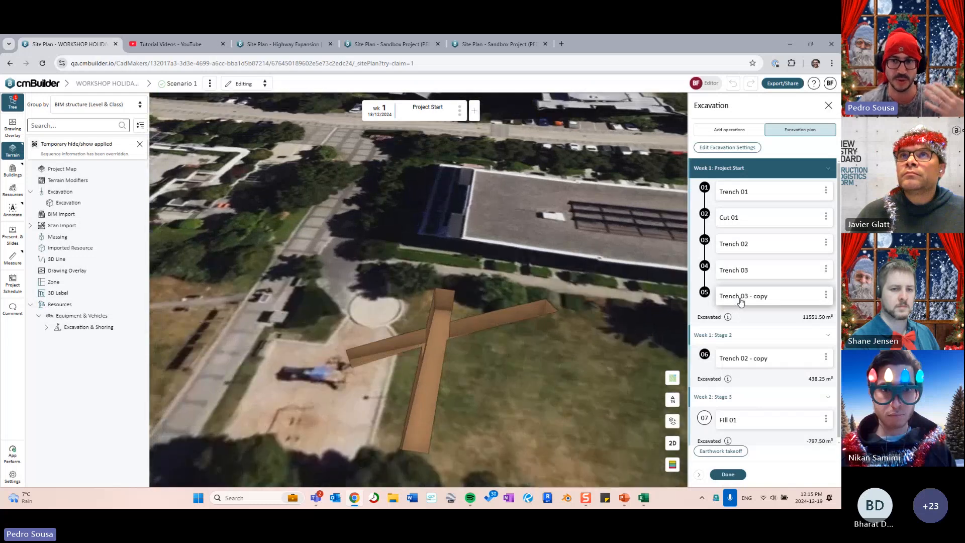
# - Highlight Trench 03 and Trench 03 - copy on the map to inspect the crossing
pyautogui.click(747, 274)
pyautogui.click(750, 298)
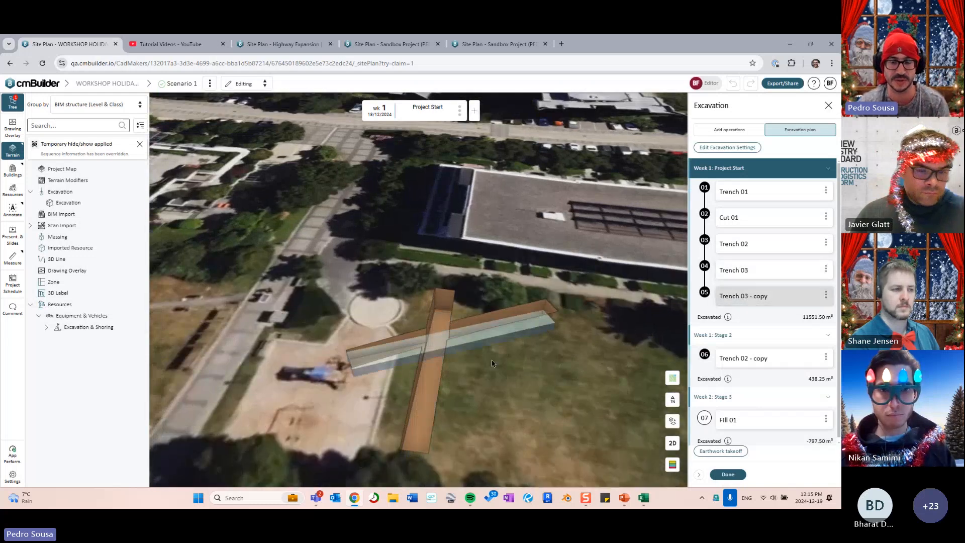
pyautogui.scroll(5, 424, 379)
pyautogui.moveTo(375, 317); pyautogui.dragTo(404, 314)
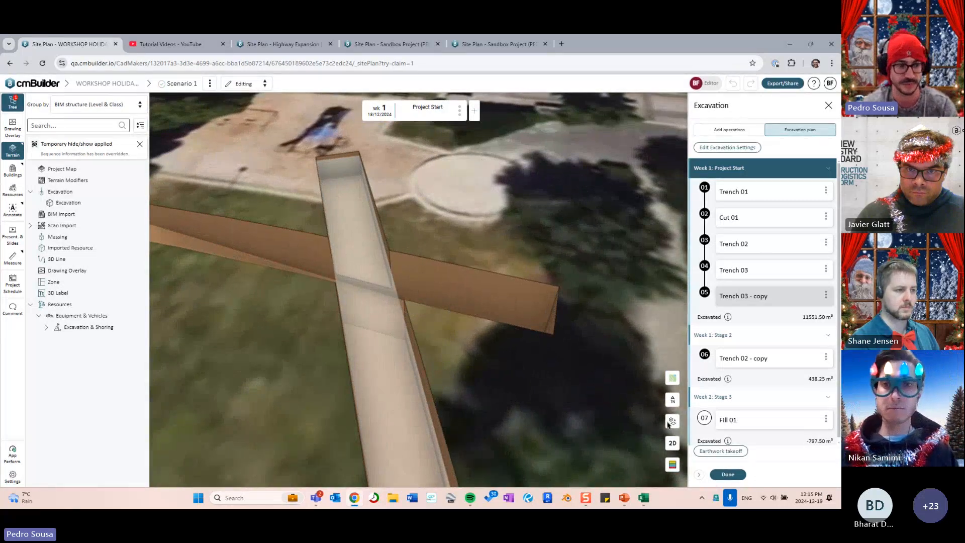
# - Close the excavation panel and open the resource library
pyautogui.click(727, 474)
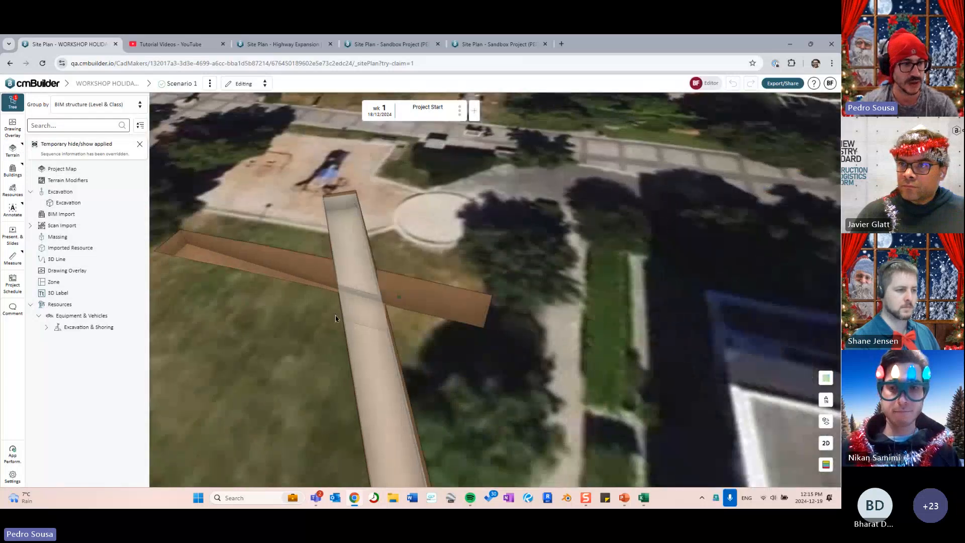
pyautogui.moveTo(335, 318); pyautogui.dragTo(460, 251)
pyautogui.scroll(4, 472, 299)
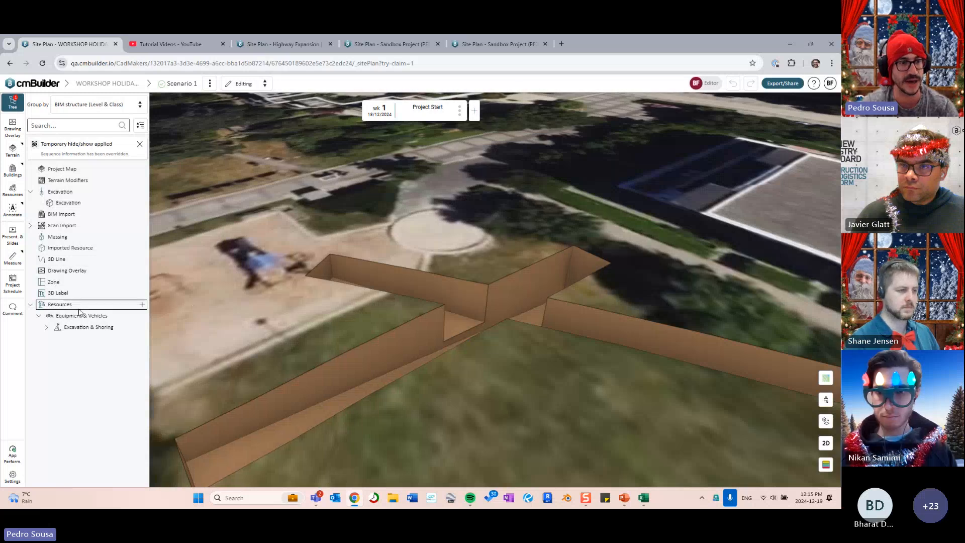
pyautogui.click(142, 304)
# - Filter resources to Equipment & Vehicles and open Excavation & Shoring
pyautogui.click(732, 156)
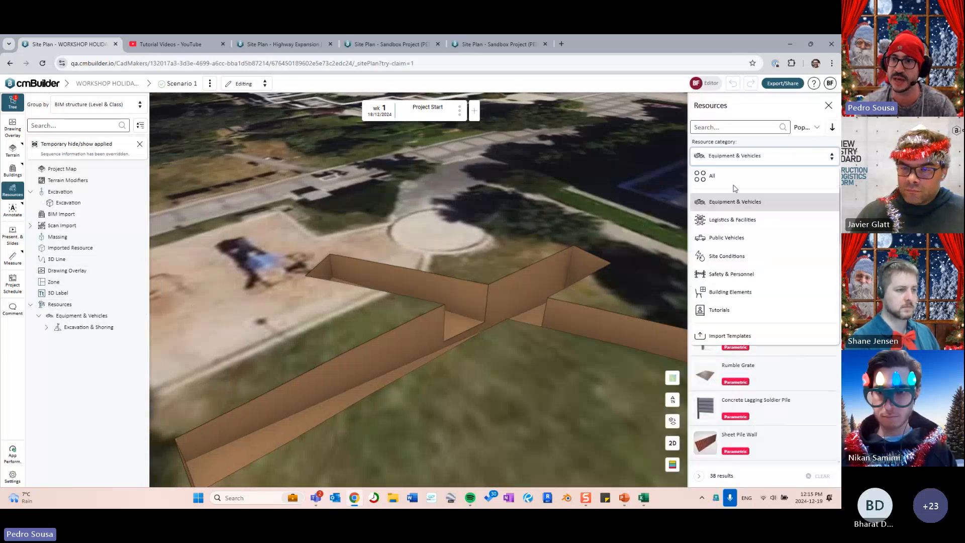
pyautogui.click(733, 170)
pyautogui.click(734, 157)
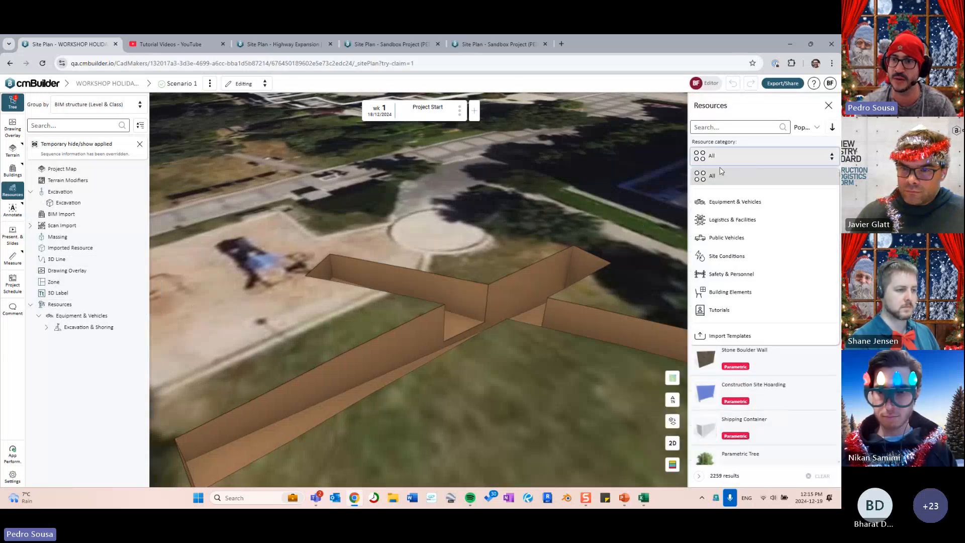
pyautogui.click(725, 204)
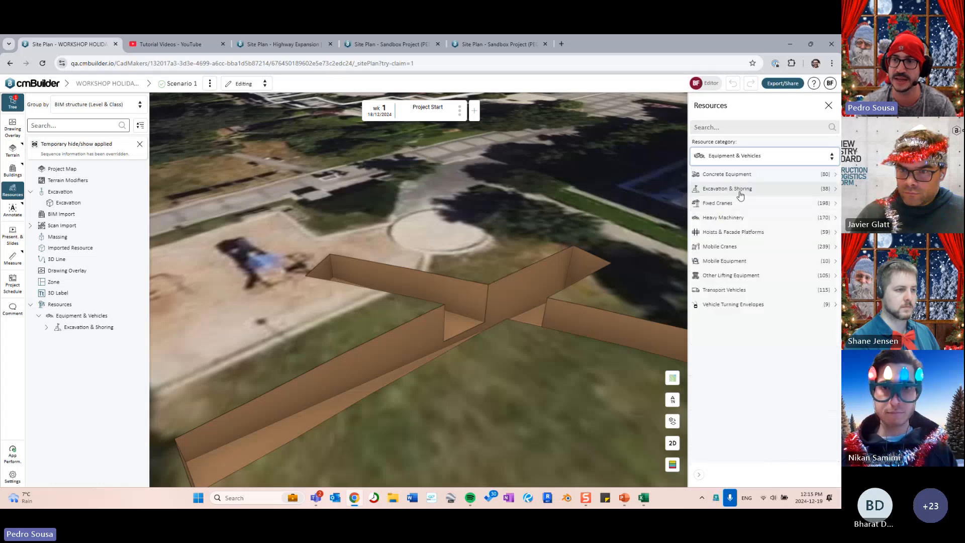
pyautogui.click(740, 189)
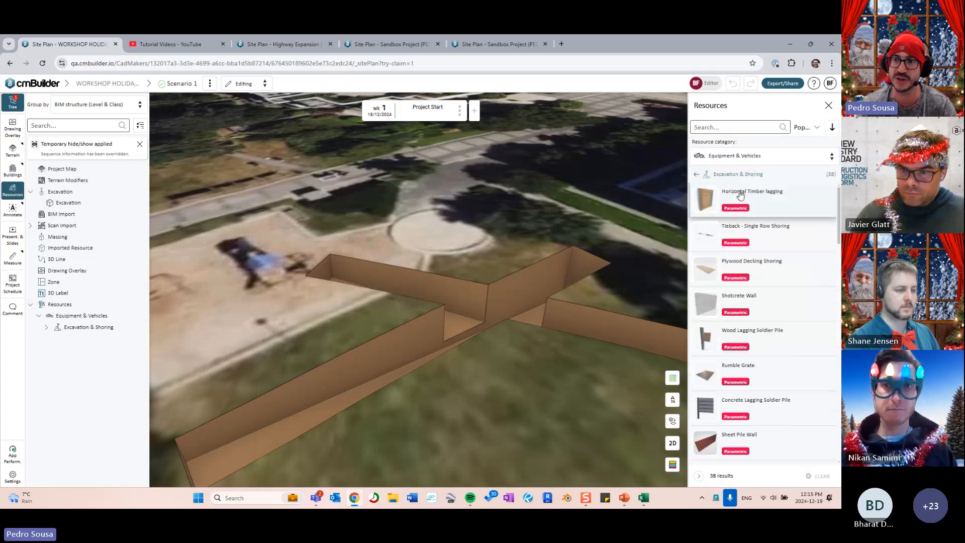
# - Search the Excavation & Shoring catalogue for 'trench'
pyautogui.scroll(-3, 736, 260)
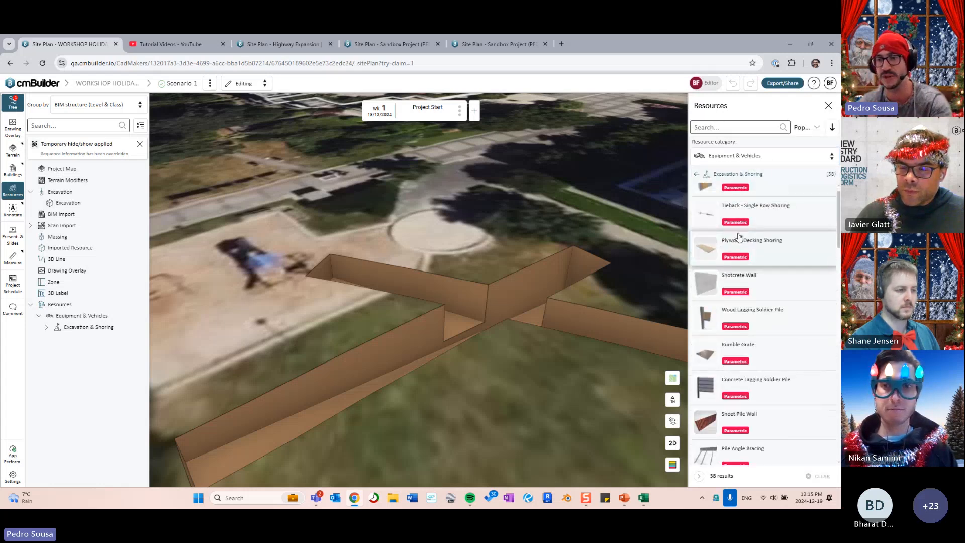
pyautogui.scroll(3, 737, 260)
pyautogui.moveTo(448, 320)
pyautogui.mouseDown(button='middle')
pyautogui.moveTo(403, 342)
pyautogui.moveTo(442, 326)
pyautogui.mouseUp(button='middle')
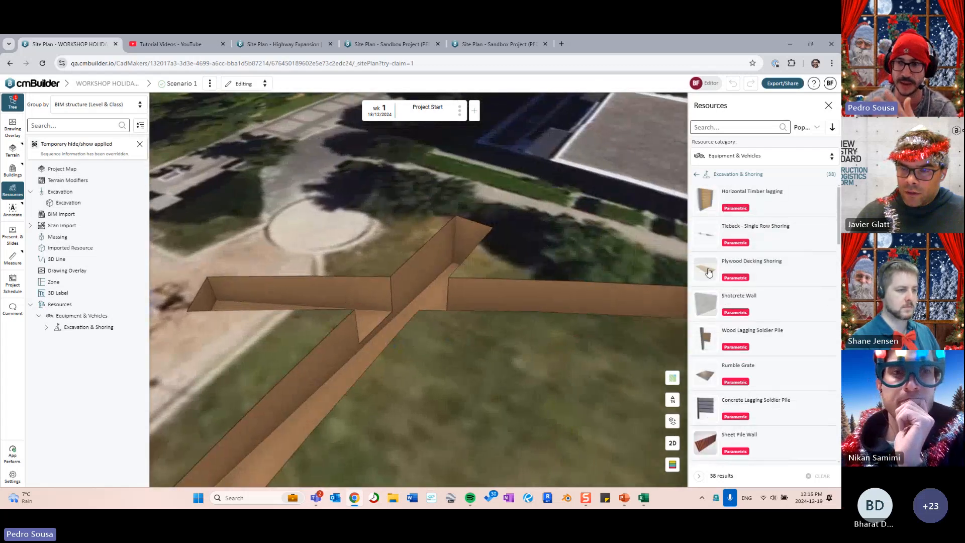
pyautogui.scroll(-2, 709, 272)
pyautogui.moveTo(561, 324); pyautogui.dragTo(492, 316, button='middle')
pyautogui.scroll(-3, 739, 305)
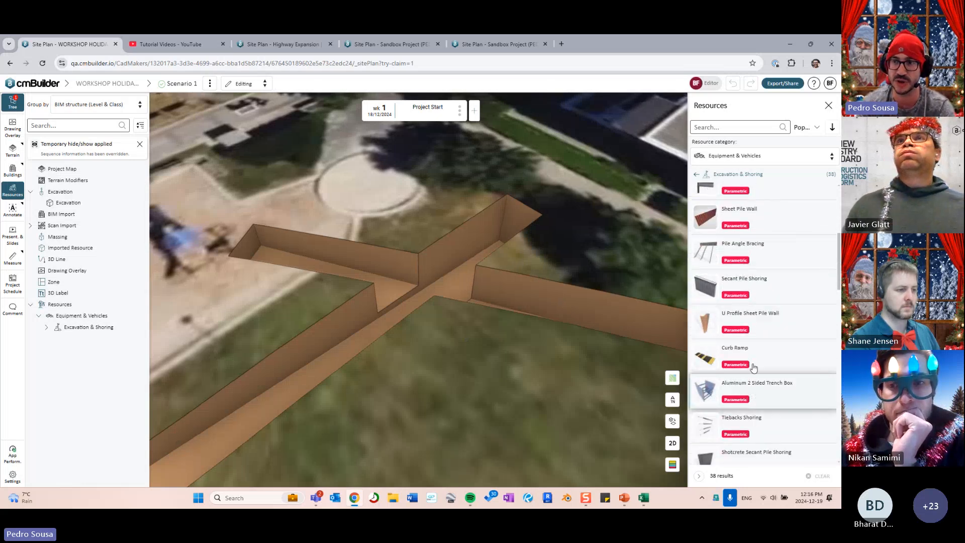
pyautogui.click(746, 130)
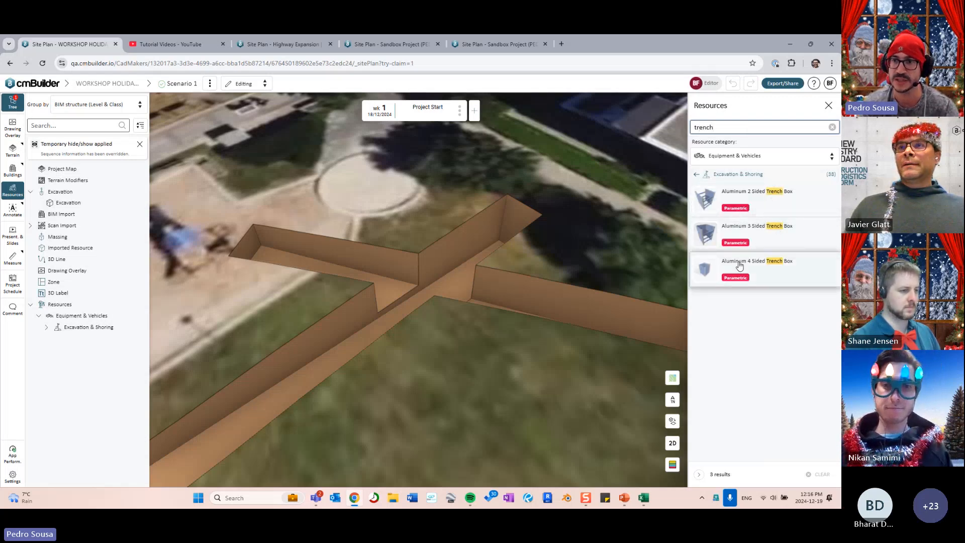
# - Place an Aluminum 2 Sided Trench Box run along the trench with a two-point polyline
pyautogui.moveTo(607, 267); pyautogui.dragTo(535, 312)
pyautogui.moveTo(536, 313); pyautogui.dragTo(444, 323, button='right')
pyautogui.moveTo(440, 323)
pyautogui.mouseDown()
pyautogui.moveTo(436, 300)
pyautogui.moveTo(470, 251)
pyautogui.moveTo(603, 200)
pyautogui.moveTo(538, 207)
pyautogui.mouseUp()
pyautogui.click(771, 137)
pyautogui.click(536, 206)
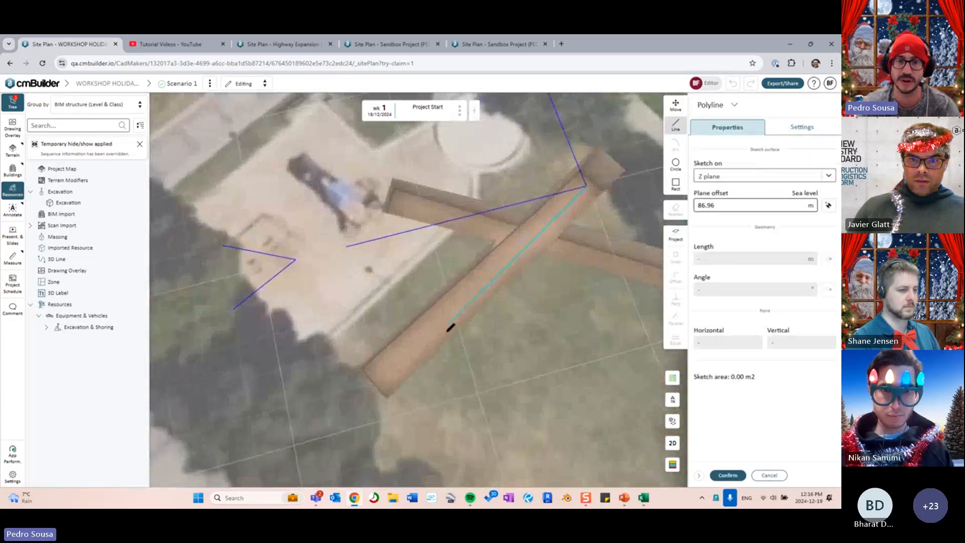
pyautogui.click(381, 378)
pyautogui.click(728, 475)
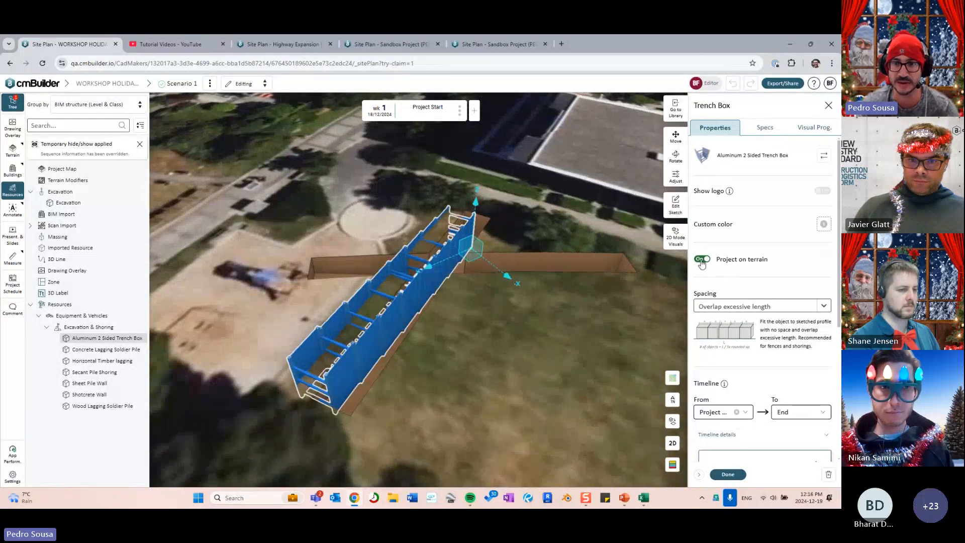
# - Switch to the 2D plan view and reopen the trench box path sketch
pyautogui.moveTo(528, 302); pyautogui.dragTo(556, 324)
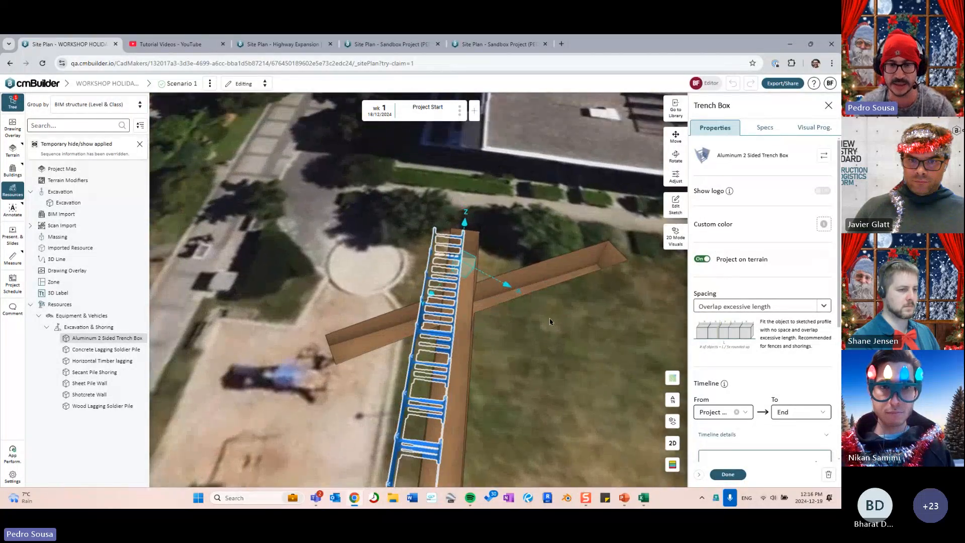
pyautogui.click(672, 443)
pyautogui.scroll(3, 584, 382)
pyautogui.moveTo(468, 202); pyautogui.dragTo(561, 420, button='middle')
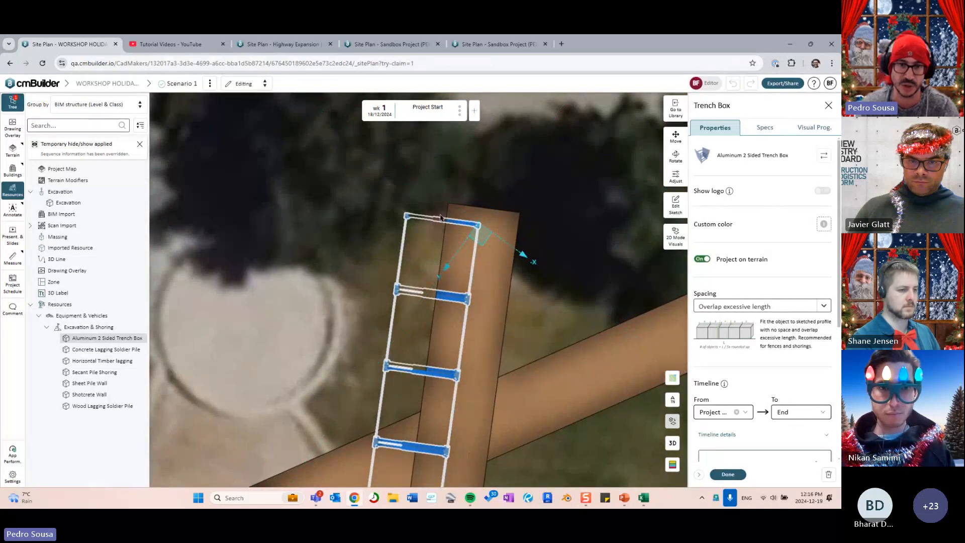
pyautogui.click(675, 205)
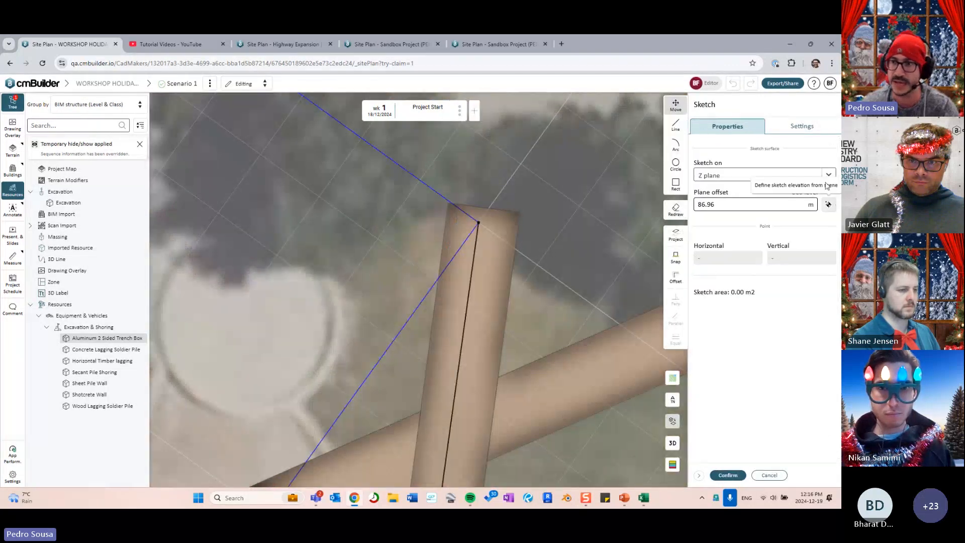
# - Turn on Live preview and snap the trench box sketch onto the trench face
pyautogui.click(802, 126)
pyautogui.click(821, 302)
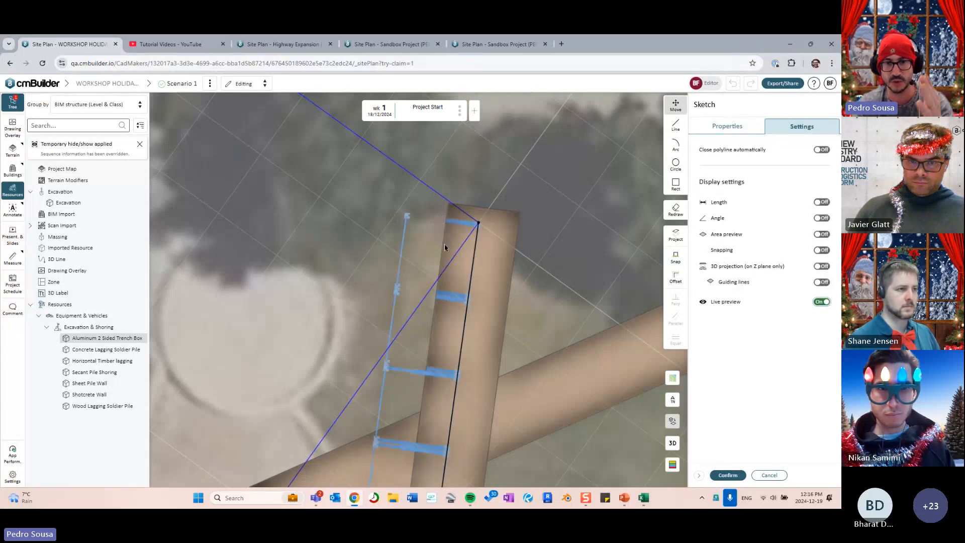
pyautogui.moveTo(528, 258); pyautogui.dragTo(518, 266)
pyautogui.moveTo(510, 322); pyautogui.dragTo(455, 252, button='right')
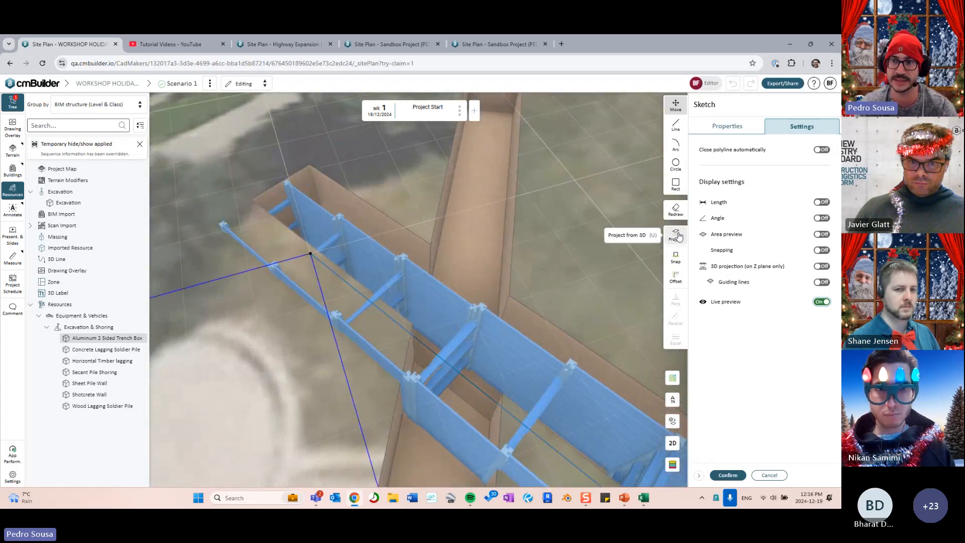
pyautogui.click(674, 262)
pyautogui.click(389, 237)
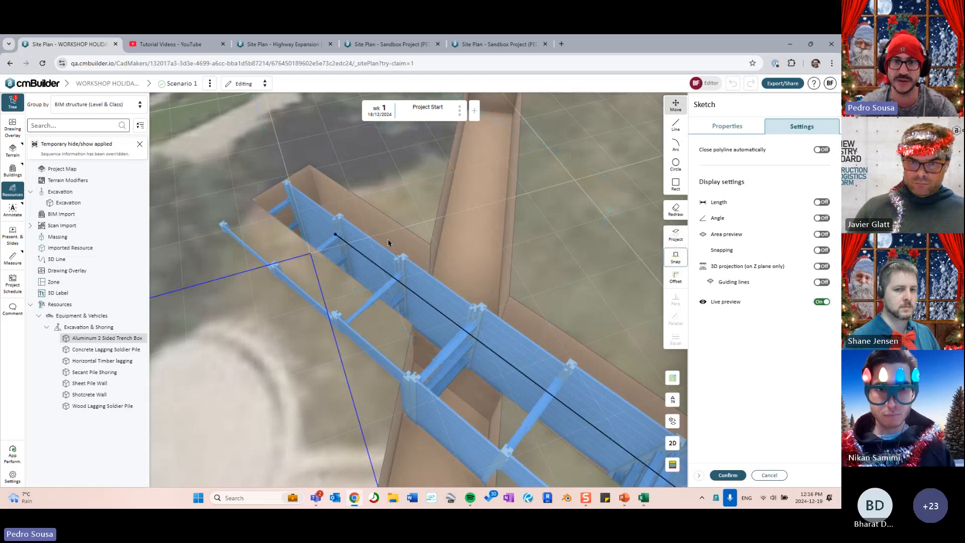
# - Adjust the sketch line in 2D and confirm the 16.88 m trench box run
pyautogui.moveTo(631, 342); pyautogui.dragTo(530, 205, button='right')
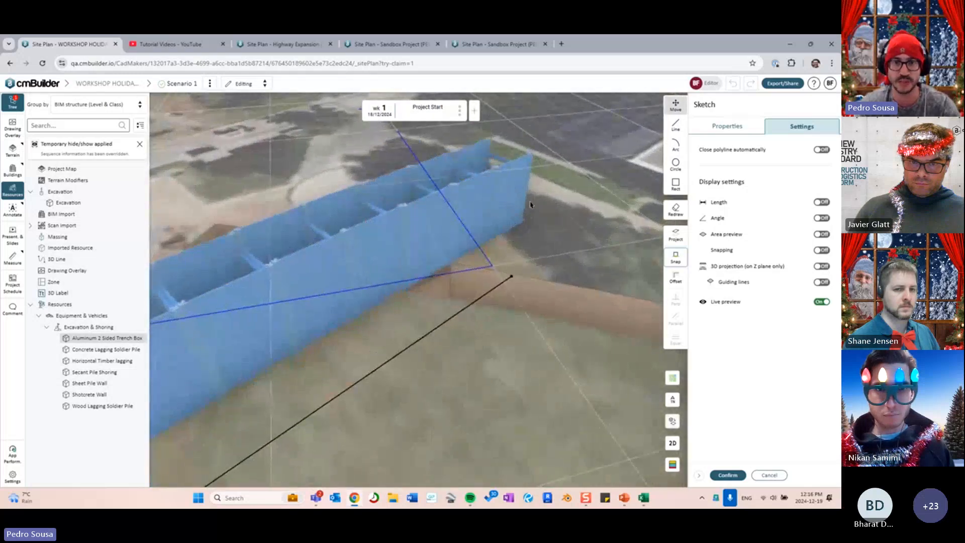
pyautogui.moveTo(453, 218); pyautogui.dragTo(578, 234, button='right')
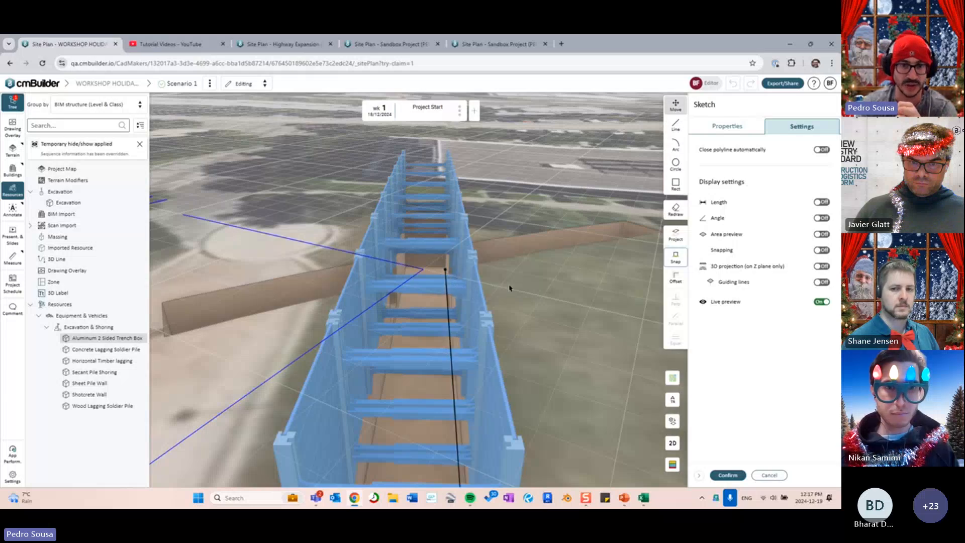
pyautogui.moveTo(509, 288)
pyautogui.mouseDown(button='right')
pyautogui.moveTo(514, 275)
pyautogui.moveTo(498, 278)
pyautogui.mouseUp(button='right')
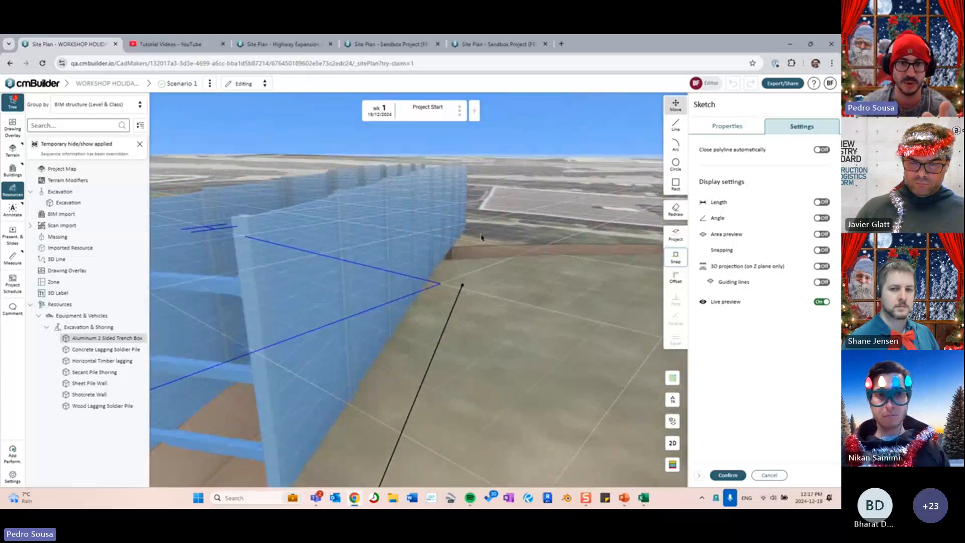
pyautogui.moveTo(487, 266); pyautogui.dragTo(496, 290, button='middle')
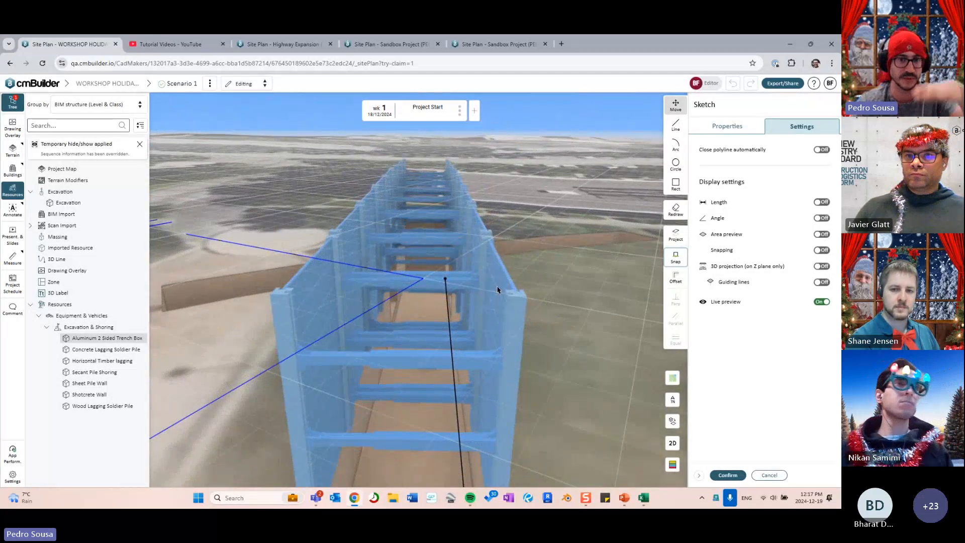
pyautogui.moveTo(554, 307); pyautogui.dragTo(579, 280)
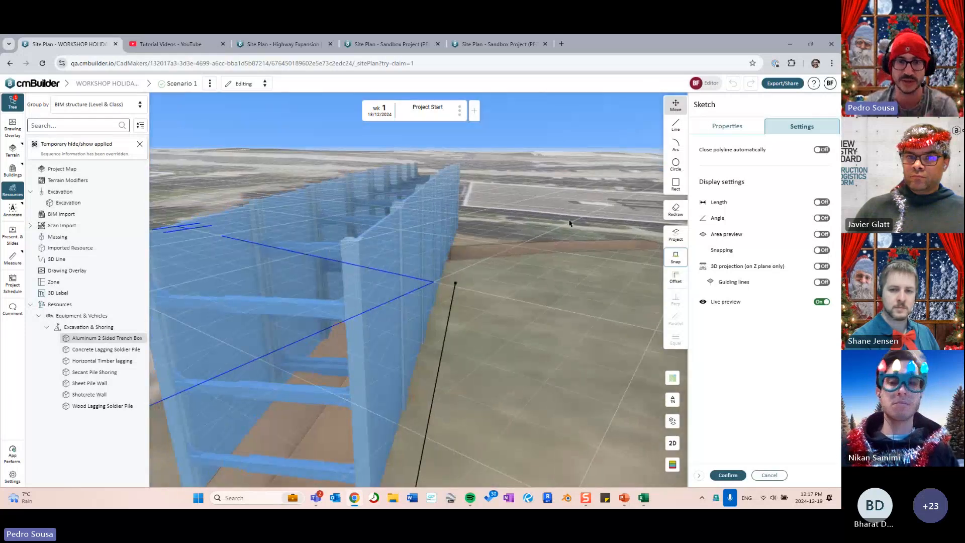
pyautogui.moveTo(569, 219); pyautogui.dragTo(570, 241)
pyautogui.press('2')
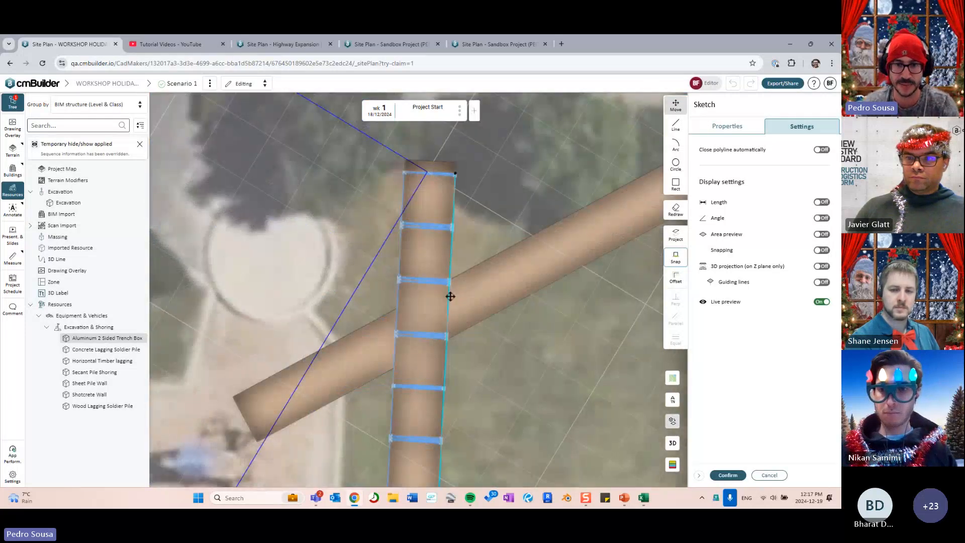
pyautogui.moveTo(450, 297); pyautogui.dragTo(450, 296)
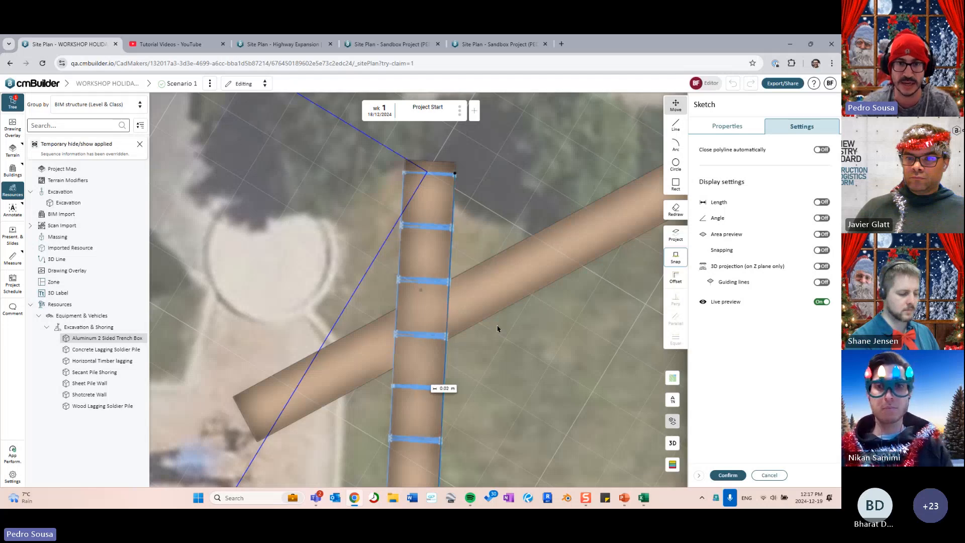
pyautogui.moveTo(497, 326); pyautogui.dragTo(399, 356)
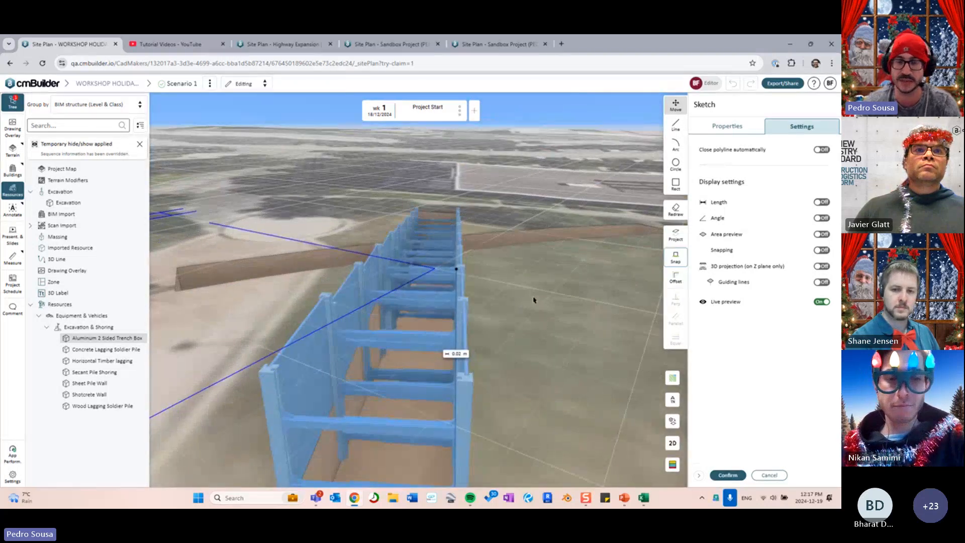
pyautogui.click(749, 126)
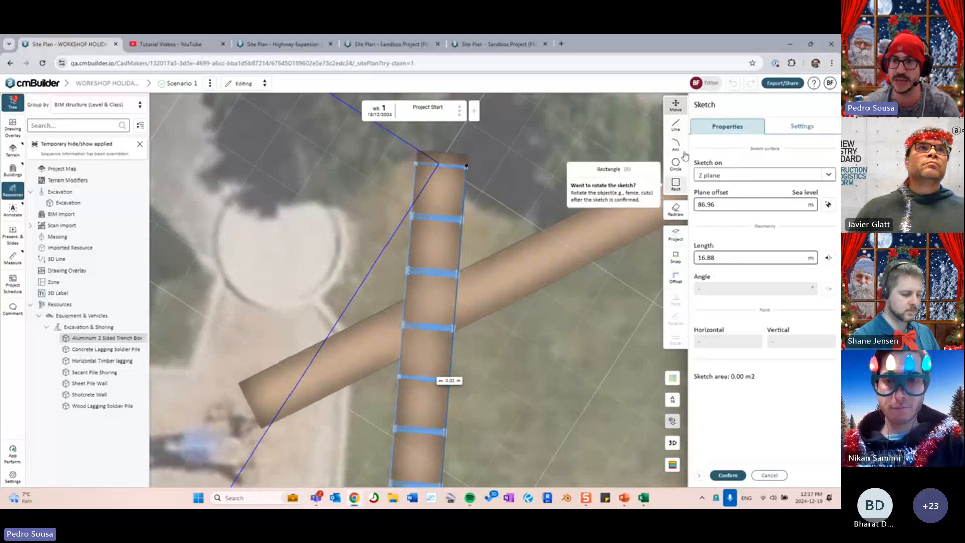
pyautogui.click(727, 475)
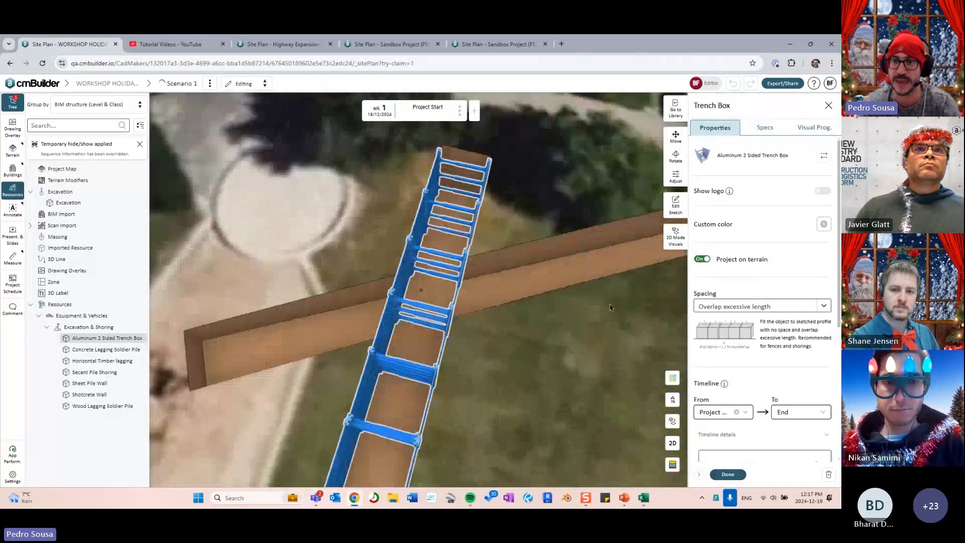
# - Toggle the trench box run's Project on terrain setting and view it along the trench
pyautogui.moveTo(609, 307); pyautogui.dragTo(448, 257)
pyautogui.click(704, 260)
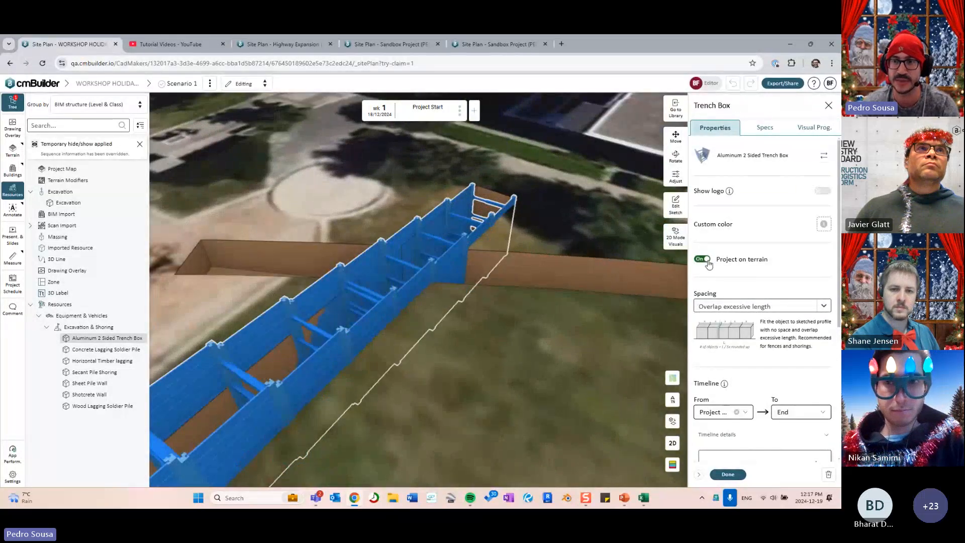
pyautogui.moveTo(520, 347); pyautogui.dragTo(437, 332)
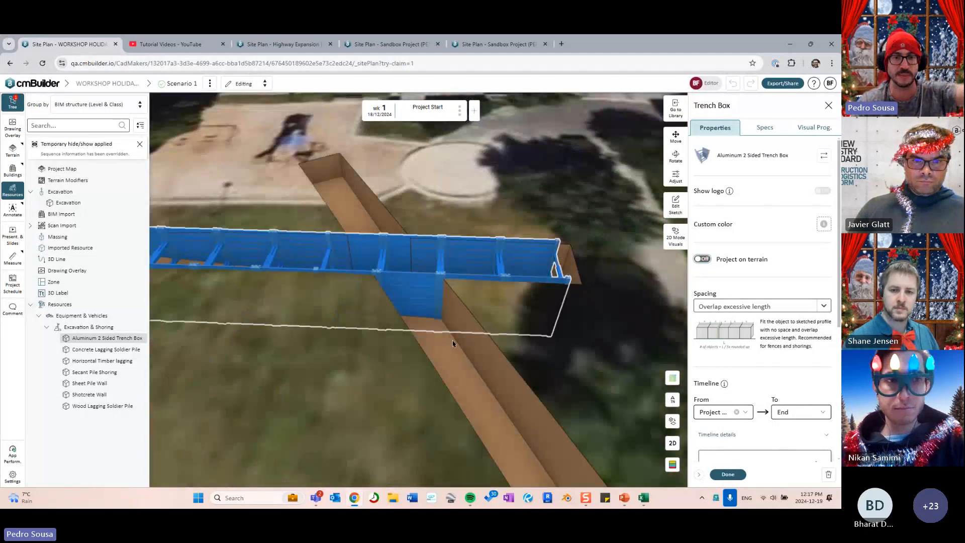
pyautogui.moveTo(407, 336); pyautogui.dragTo(543, 340, button='right')
pyautogui.moveTo(543, 340)
pyautogui.mouseDown()
pyautogui.moveTo(561, 336)
pyautogui.moveTo(549, 352)
pyautogui.mouseUp()
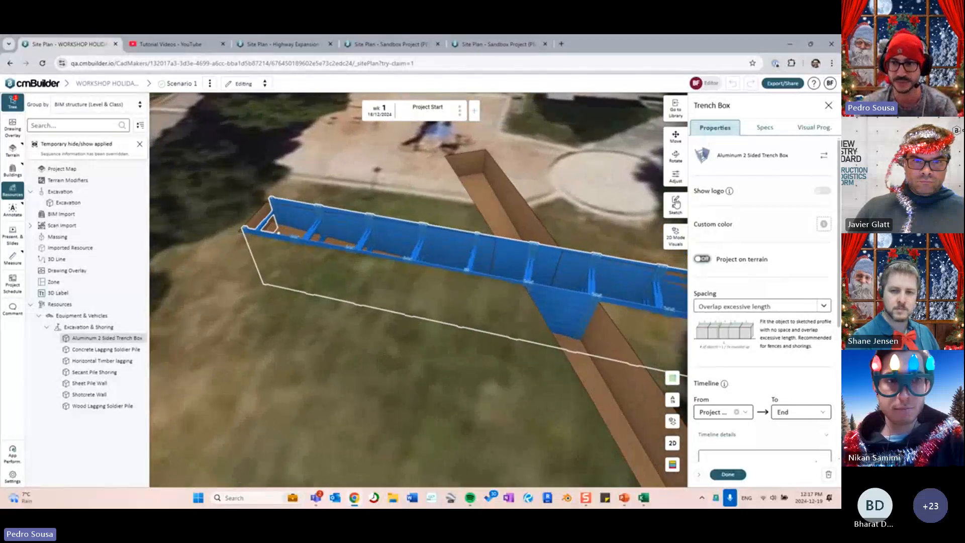
# - Narrow the aluminium trench box to 1.9 m wide
pyautogui.click(676, 176)
pyautogui.moveTo(585, 226); pyautogui.dragTo(538, 230)
pyautogui.moveTo(650, 397); pyautogui.dragTo(590, 372)
pyautogui.moveTo(589, 372); pyautogui.dragTo(544, 313, button='right')
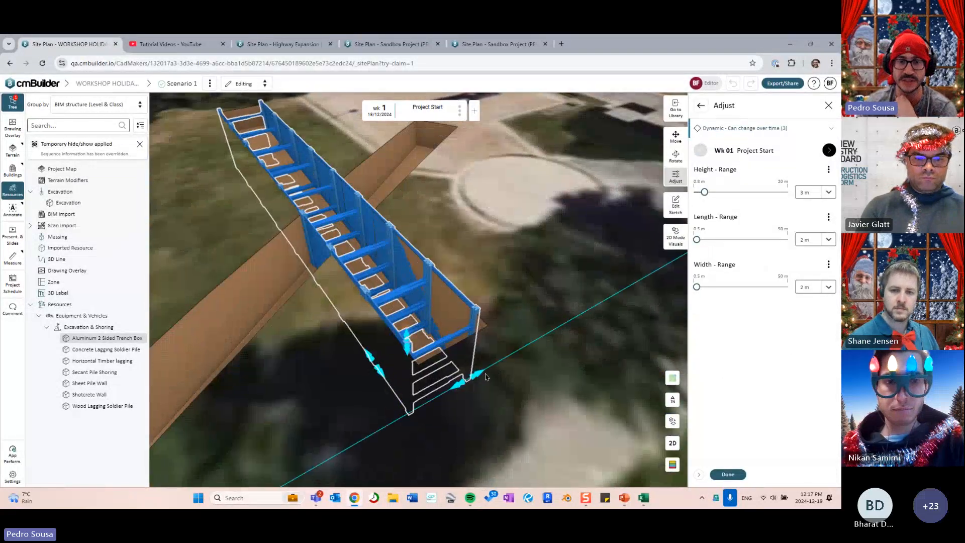
pyautogui.moveTo(484, 378); pyautogui.dragTo(479, 381)
pyautogui.moveTo(561, 279); pyautogui.dragTo(550, 271)
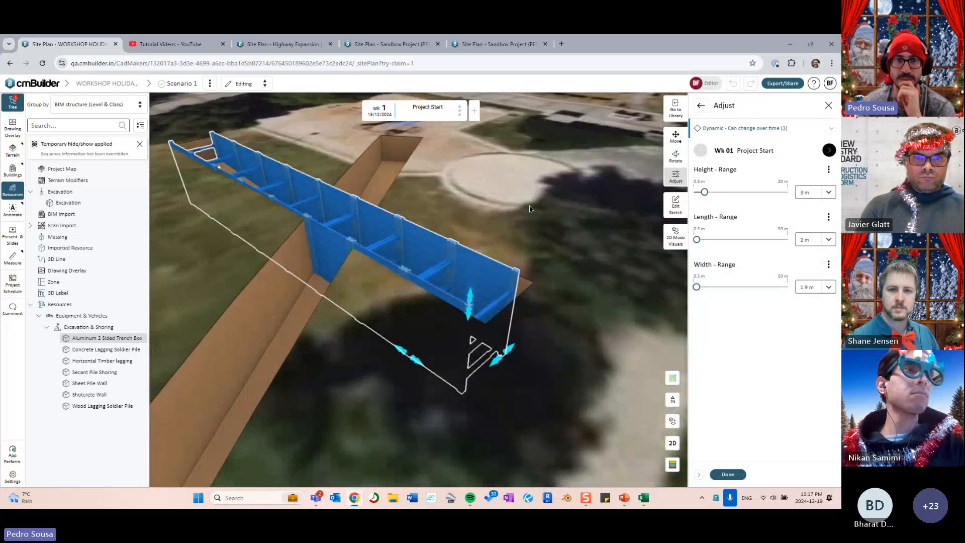
pyautogui.scroll(-3, 534, 213)
pyautogui.moveTo(534, 213); pyautogui.dragTo(582, 211)
pyautogui.click(699, 106)
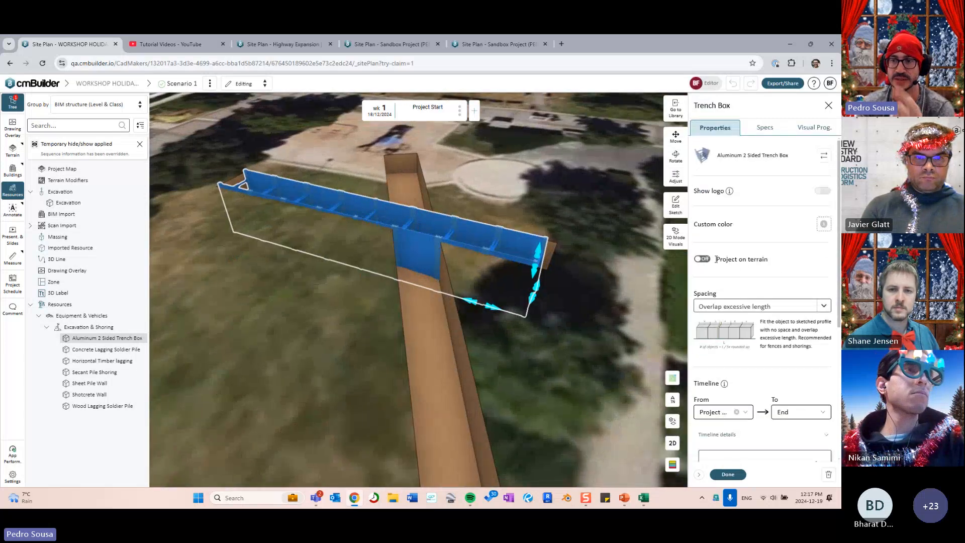
# - Lower the trench box to 2.9 m tall and turn Project on terrain off
pyautogui.moveTo(350, 352); pyautogui.dragTo(564, 392)
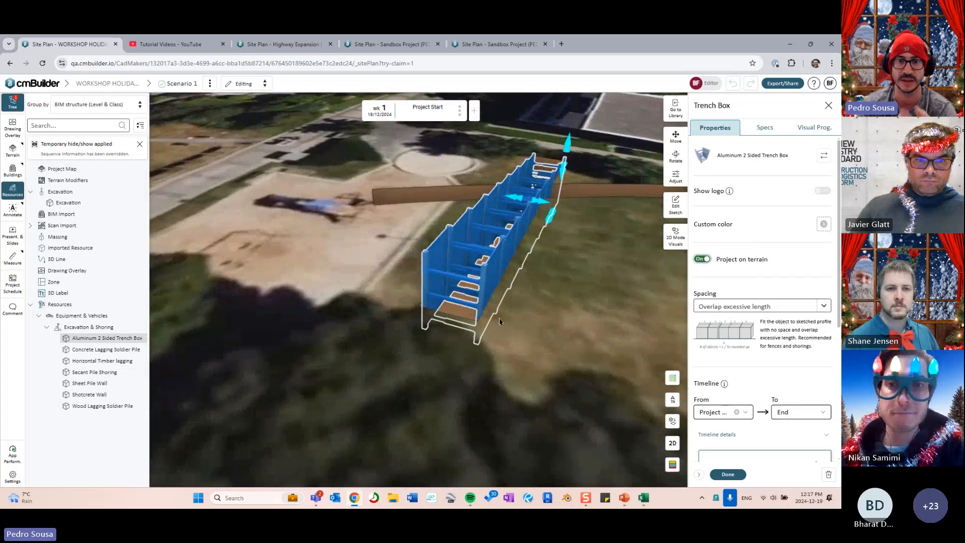
pyautogui.moveTo(540, 219); pyautogui.dragTo(447, 316)
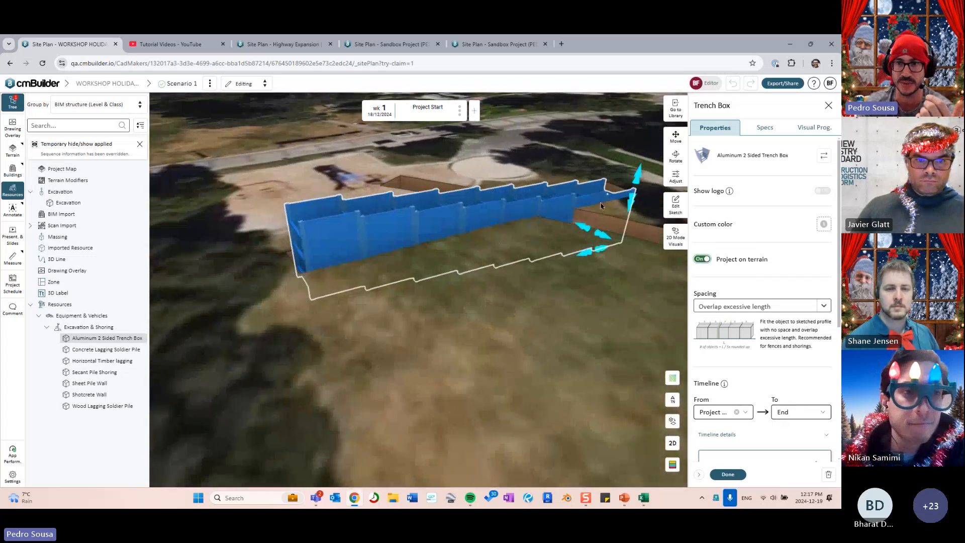
pyautogui.moveTo(637, 177)
pyautogui.mouseDown()
pyautogui.moveTo(640, 203)
pyautogui.moveTo(638, 182)
pyautogui.mouseUp()
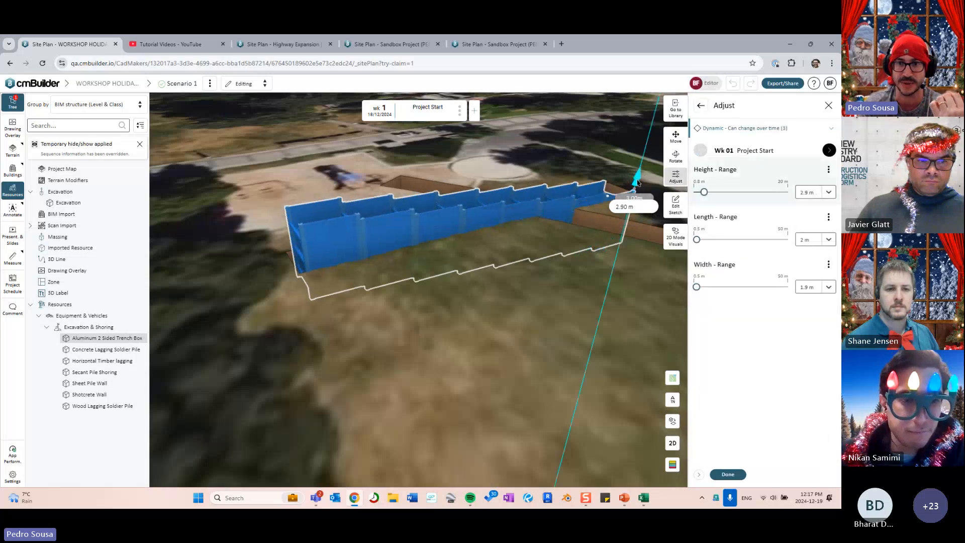
pyautogui.click(700, 106)
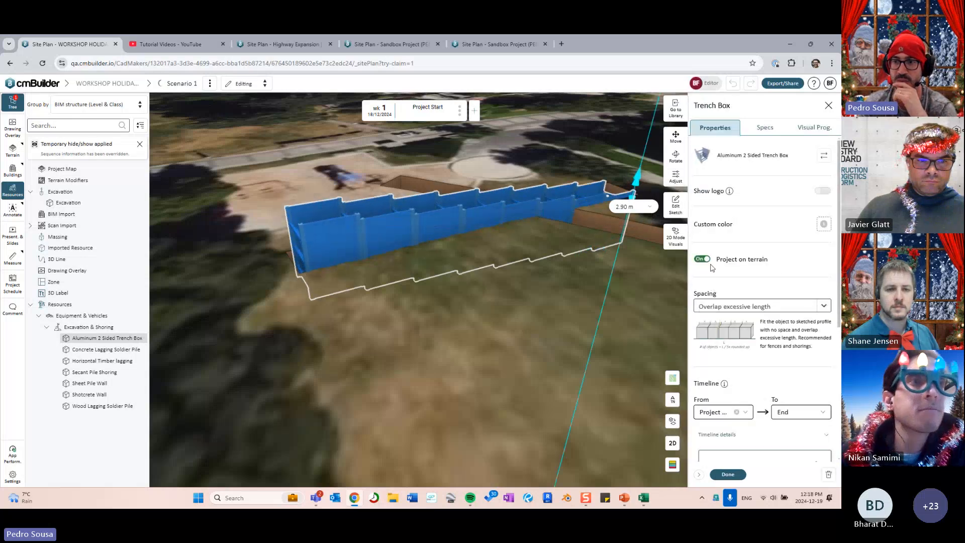
pyautogui.click(703, 259)
# - Orbit to an oblique aerial view and finish editing the Aluminum 2 Sided Trench Box
pyautogui.moveTo(568, 287); pyautogui.dragTo(448, 219)
pyautogui.moveTo(539, 271); pyautogui.dragTo(466, 304)
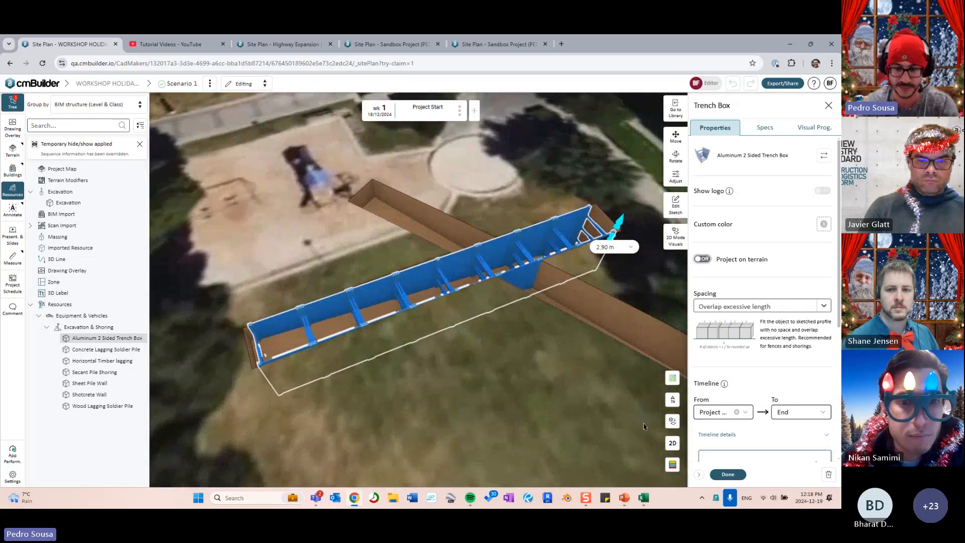
pyautogui.click(726, 478)
# - Tilt the 3D view to a lower angle and close the resource library
pyautogui.moveTo(495, 383); pyautogui.dragTo(456, 311)
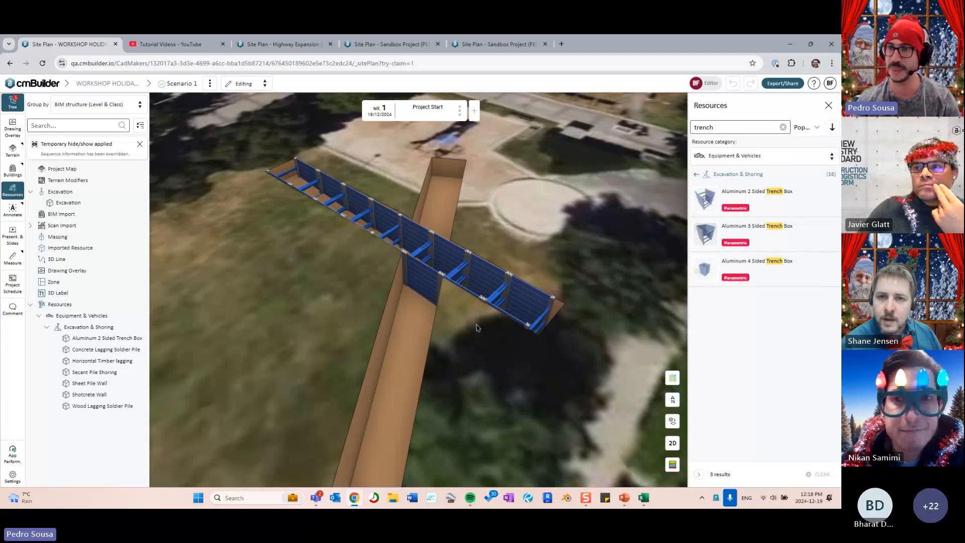
pyautogui.scroll(-3, 437, 241)
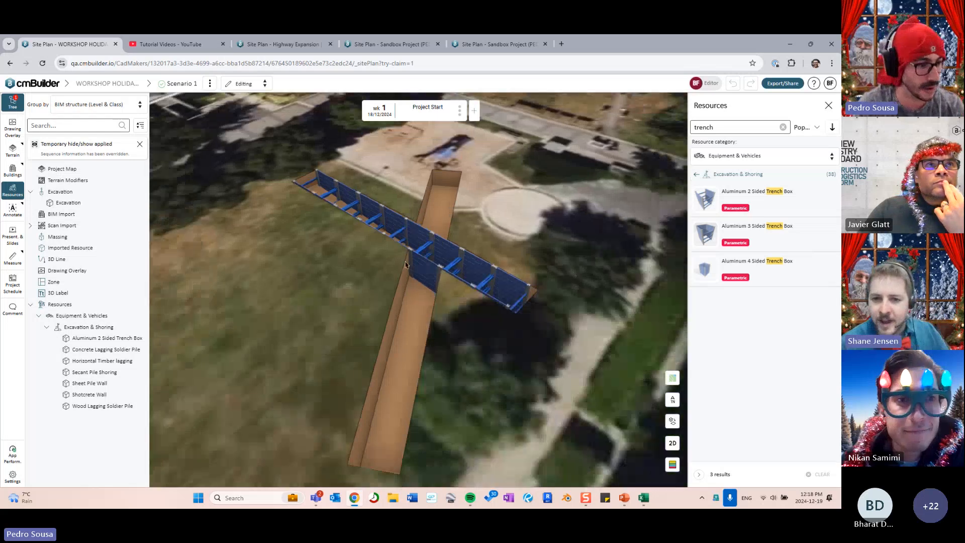
pyautogui.moveTo(406, 263); pyautogui.dragTo(420, 274)
pyautogui.scroll(3, 420, 274)
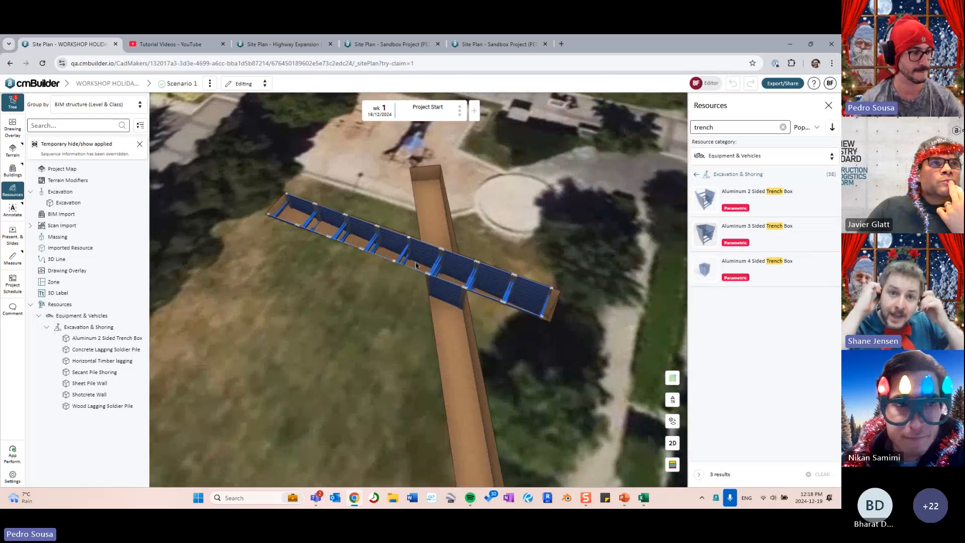
pyautogui.click(828, 105)
pyautogui.moveTo(426, 271); pyautogui.dragTo(495, 249)
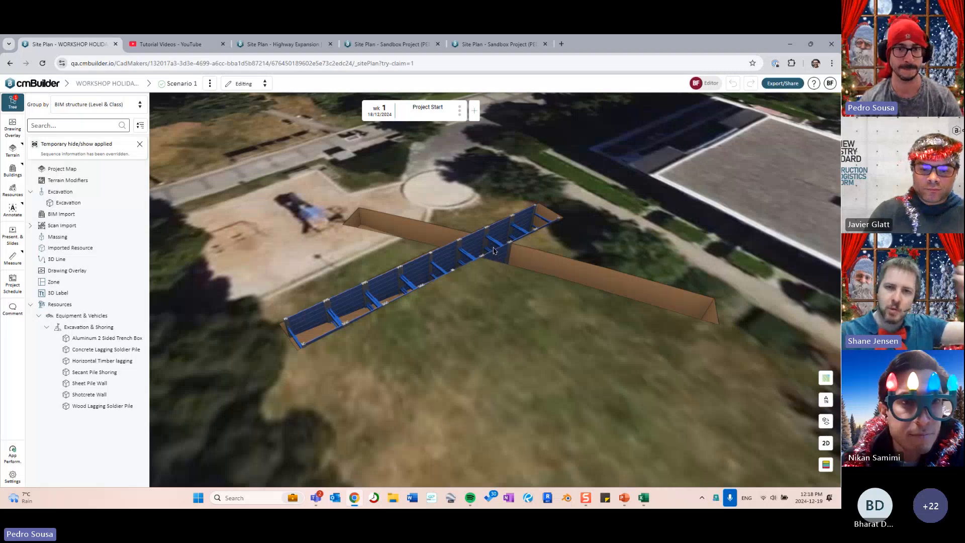
pyautogui.moveTo(493, 250); pyautogui.dragTo(506, 285)
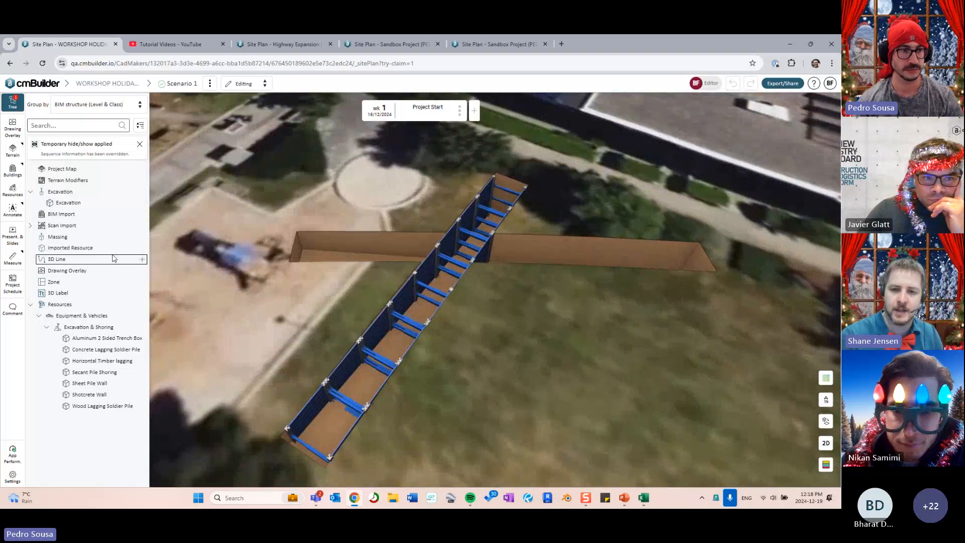
# - Delete the Trench 03 - copy excavation from the site plan, dropping excavation to 11479.50 m³
pyautogui.click(133, 202)
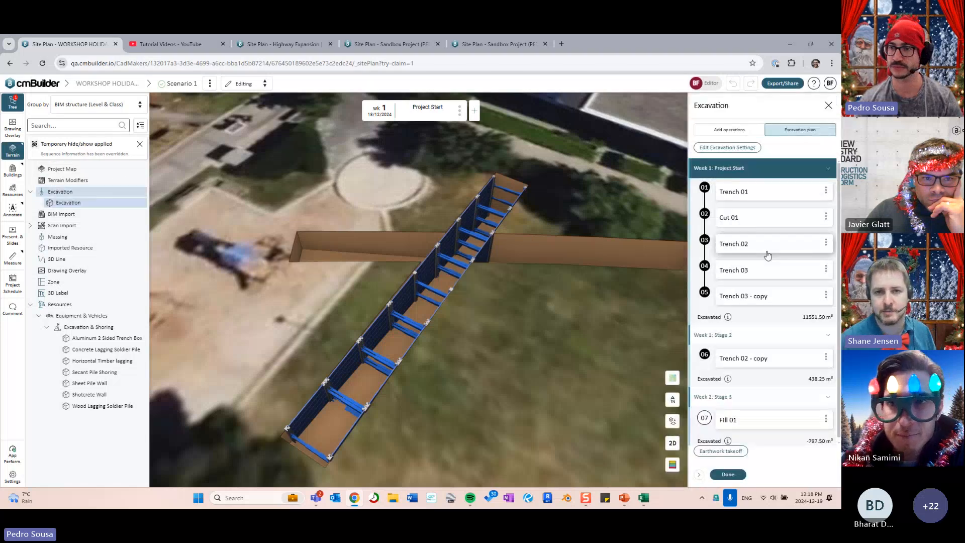
pyautogui.click(825, 295)
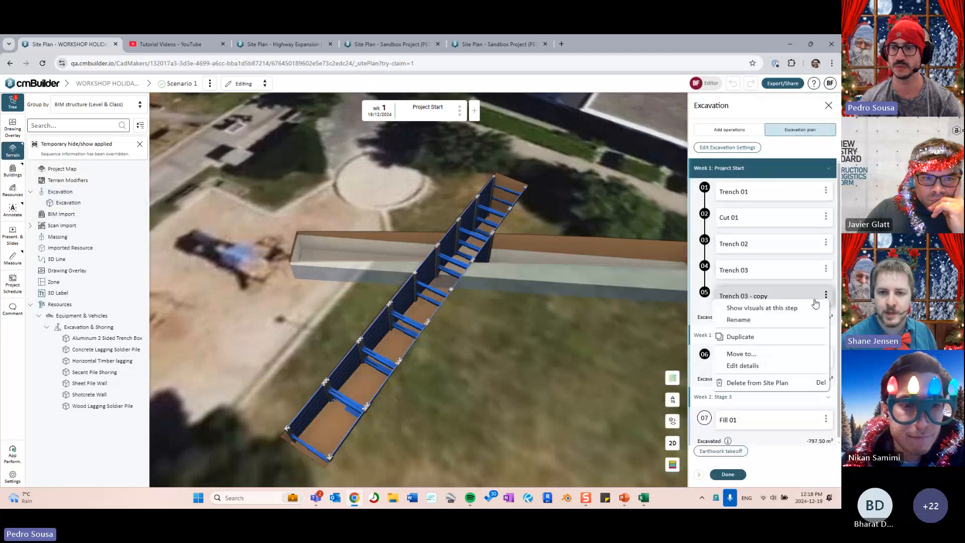
pyautogui.click(763, 384)
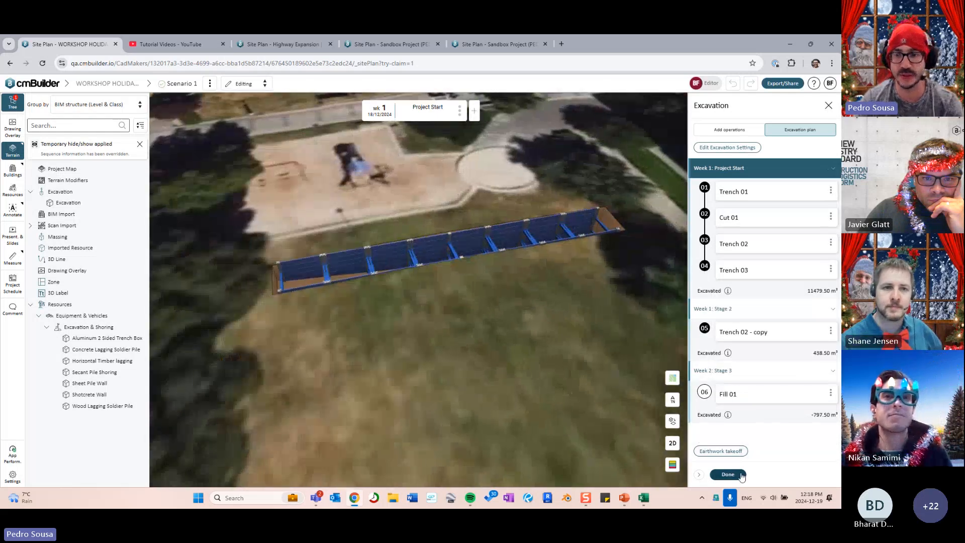
pyautogui.click(728, 473)
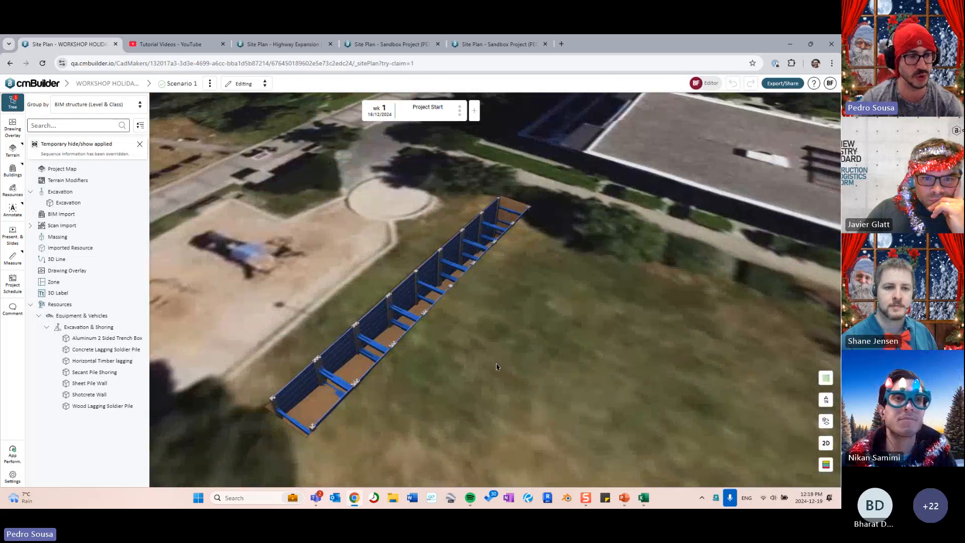
pyautogui.scroll(-4, 495, 363)
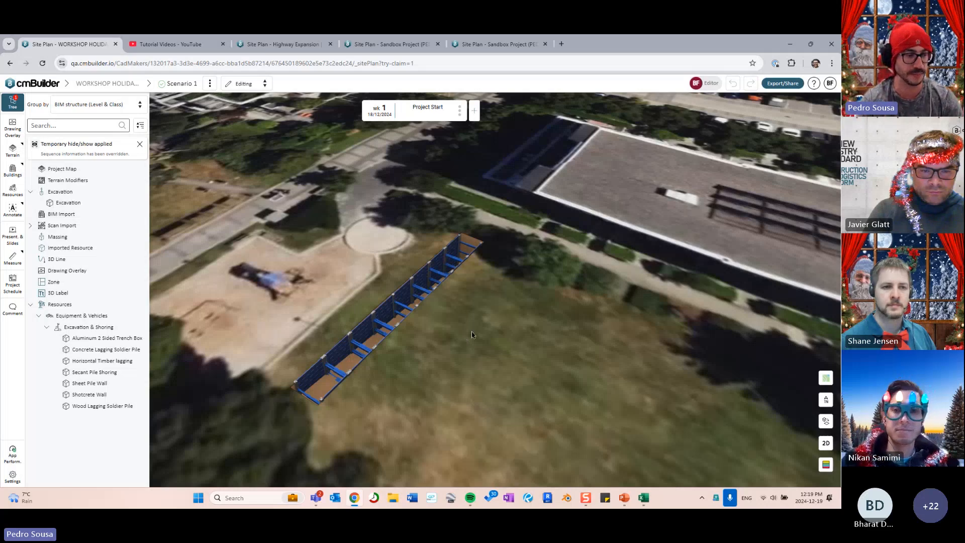
pyautogui.scroll(-8, 472, 335)
pyautogui.moveTo(472, 335); pyautogui.dragTo(251, 259)
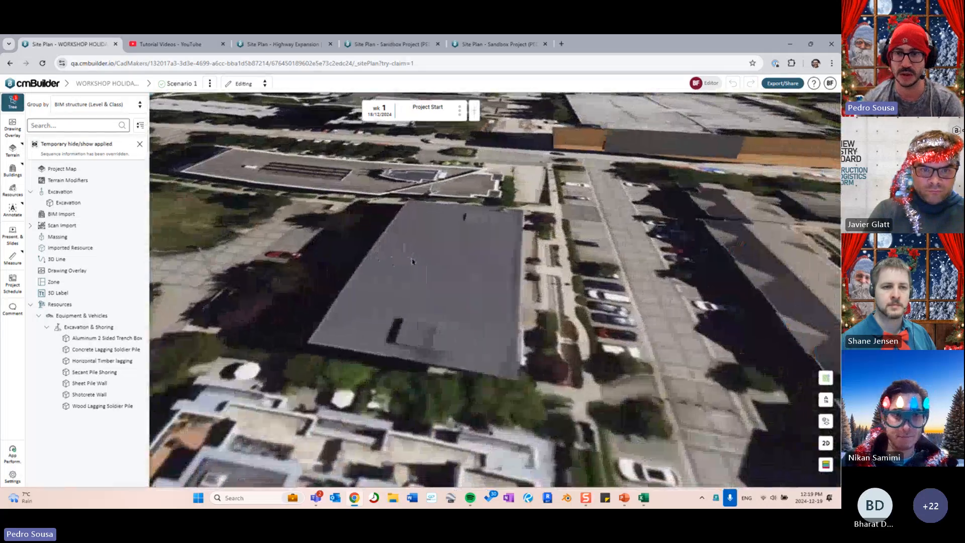
pyautogui.moveTo(568, 252); pyautogui.dragTo(459, 166)
pyautogui.moveTo(502, 381); pyautogui.dragTo(442, 166)
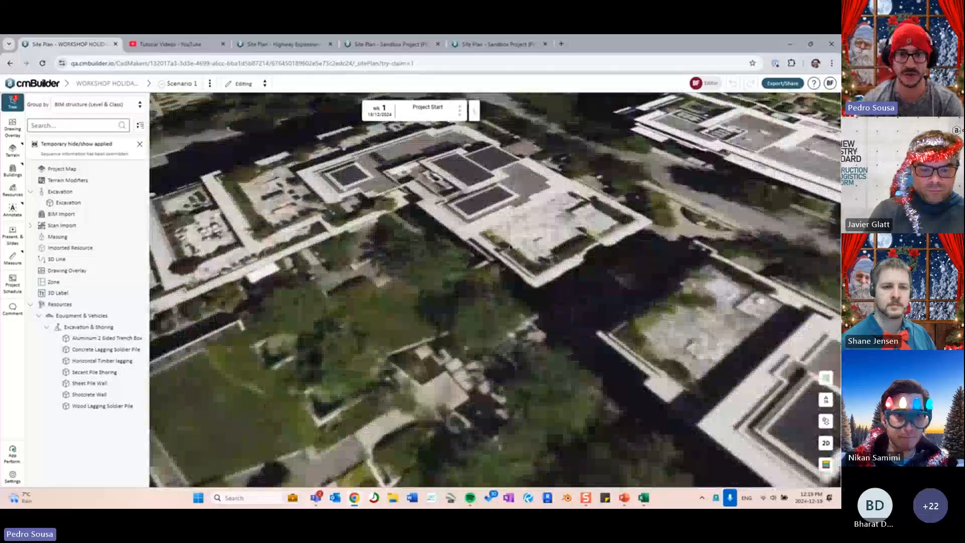
pyautogui.moveTo(467, 342); pyautogui.dragTo(533, 216)
pyautogui.moveTo(754, 321); pyautogui.dragTo(558, 248)
pyautogui.press('Right')
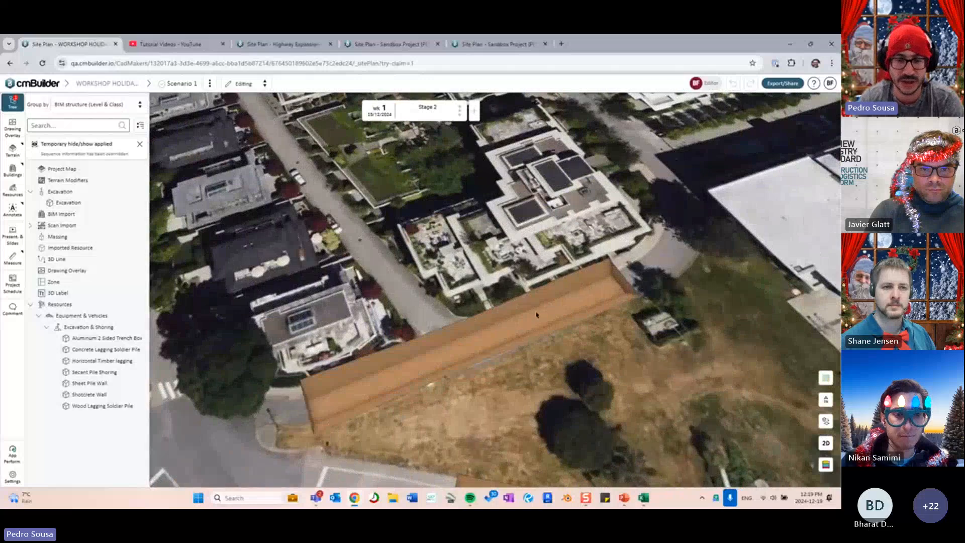
pyautogui.press('Left')
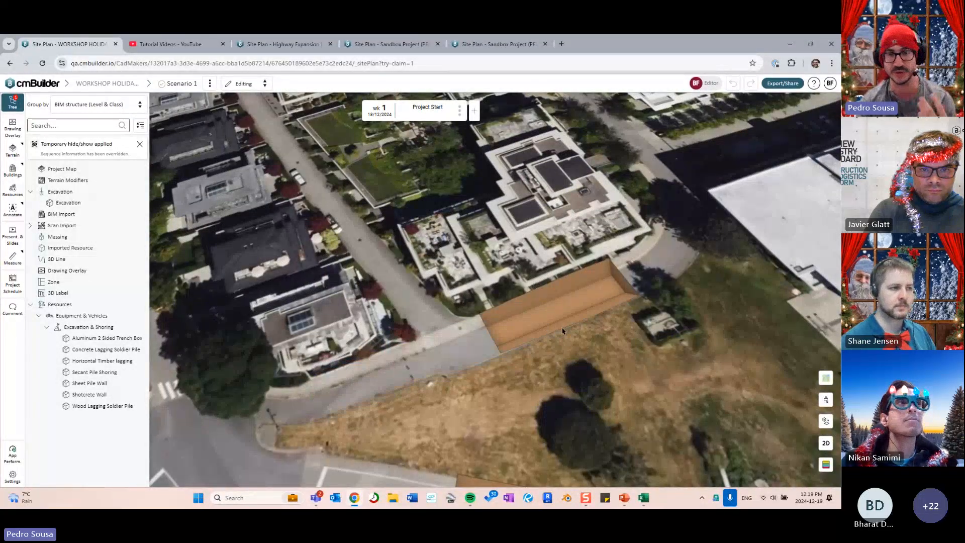
pyautogui.moveTo(566, 329)
pyautogui.mouseDown()
pyautogui.moveTo(535, 352)
pyautogui.moveTo(571, 330)
pyautogui.mouseUp()
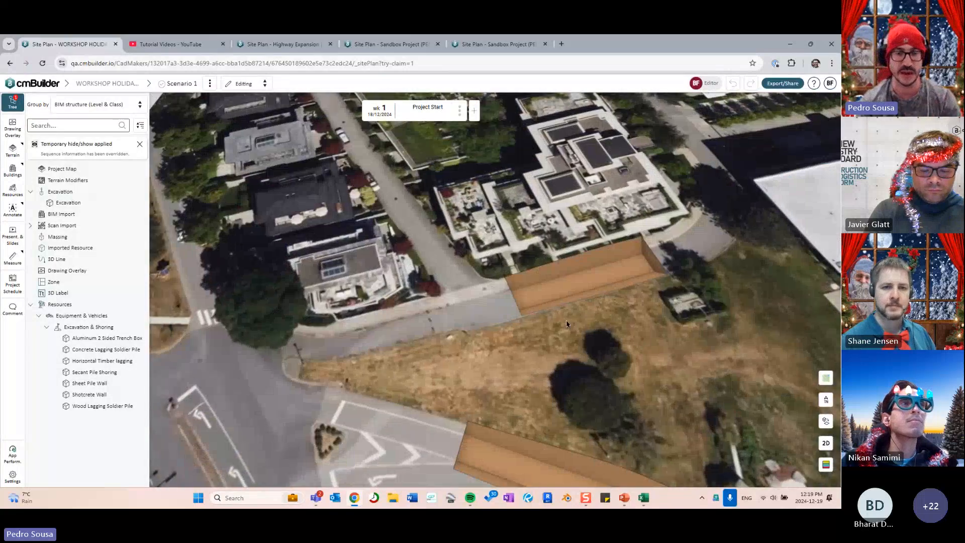
pyautogui.scroll(-5, 538, 276)
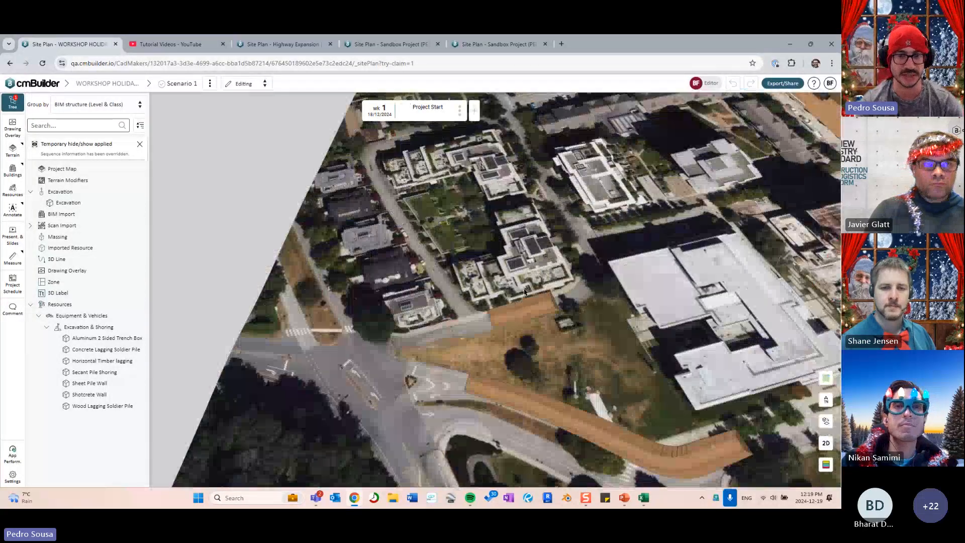
pyautogui.moveTo(532, 276); pyautogui.dragTo(504, 318)
pyautogui.scroll(-4, 502, 318)
pyautogui.moveTo(453, 425); pyautogui.dragTo(518, 340)
pyautogui.scroll(6, 458, 334)
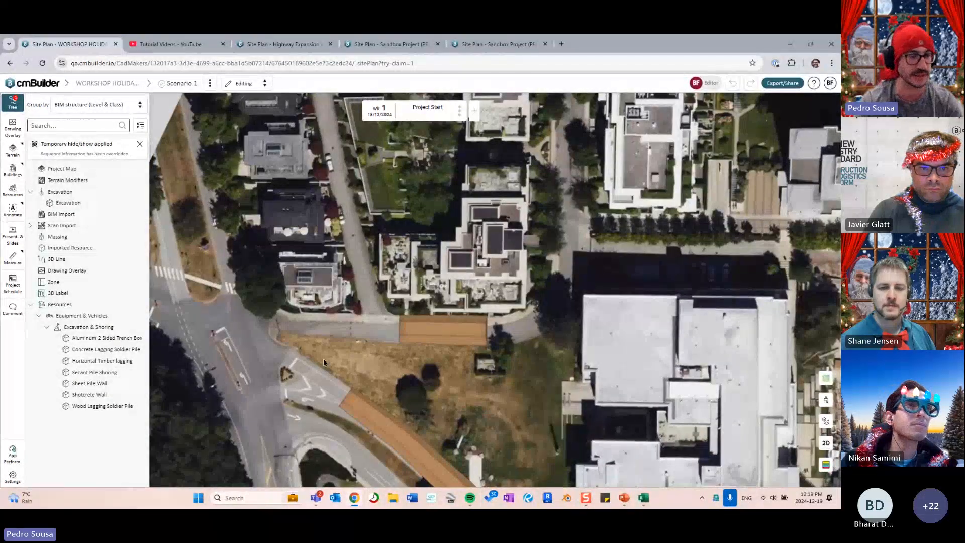
pyautogui.moveTo(324, 296); pyautogui.dragTo(304, 339)
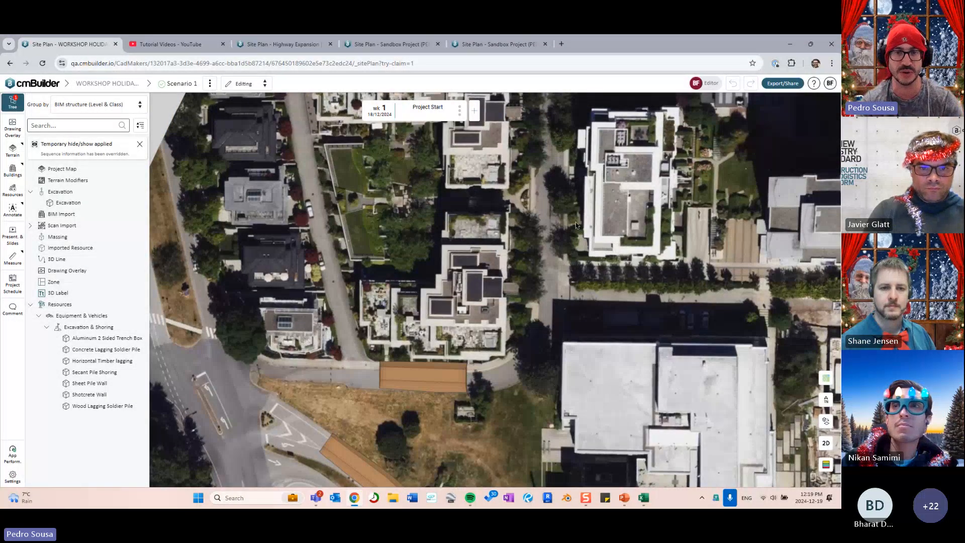
pyautogui.moveTo(576, 225); pyautogui.dragTo(444, 430)
pyautogui.moveTo(726, 176); pyautogui.dragTo(549, 347)
pyautogui.scroll(2, 545, 347)
pyautogui.moveTo(585, 295); pyautogui.dragTo(531, 326)
pyautogui.moveTo(542, 373); pyautogui.dragTo(594, 322)
pyautogui.scroll(2, 620, 324)
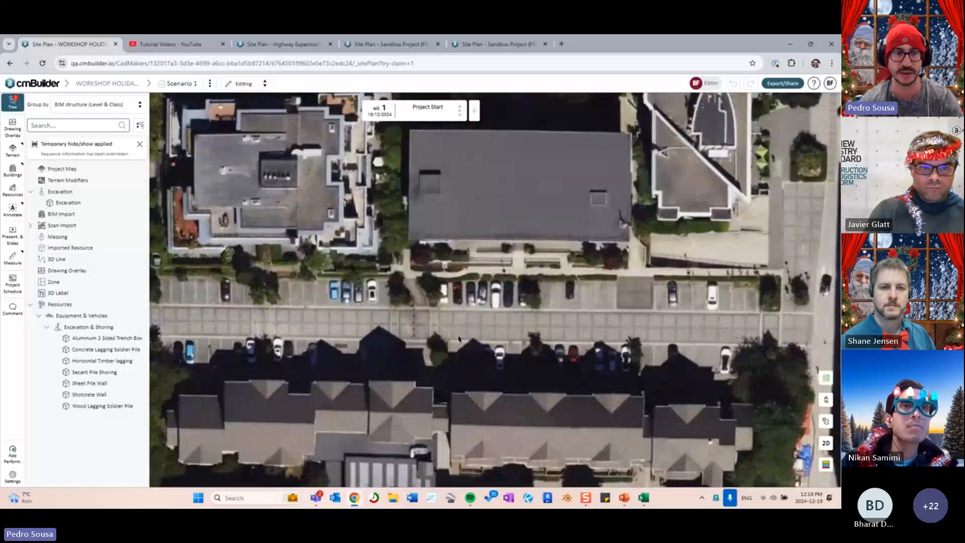
pyautogui.moveTo(458, 339); pyautogui.dragTo(543, 319)
pyautogui.scroll(-2, 543, 319)
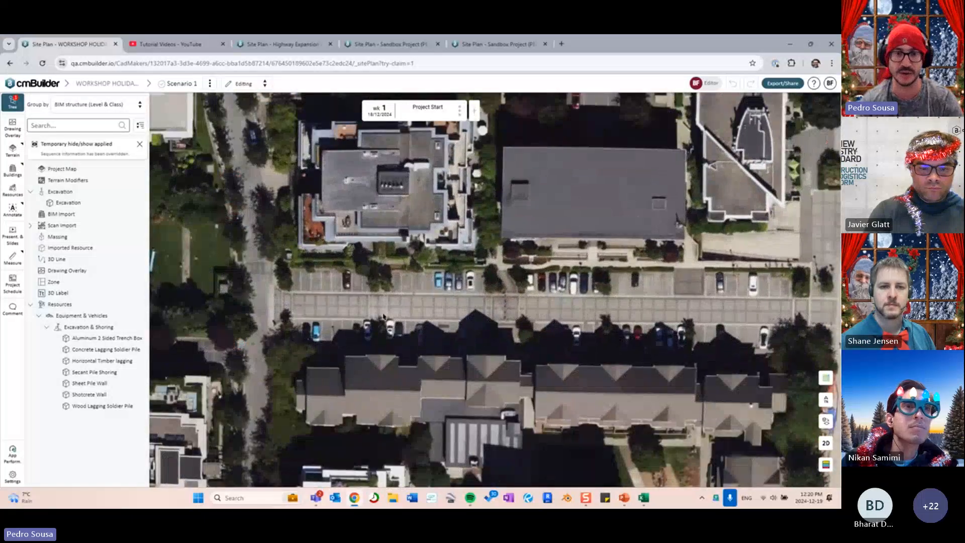
pyautogui.moveTo(593, 301); pyautogui.dragTo(499, 305)
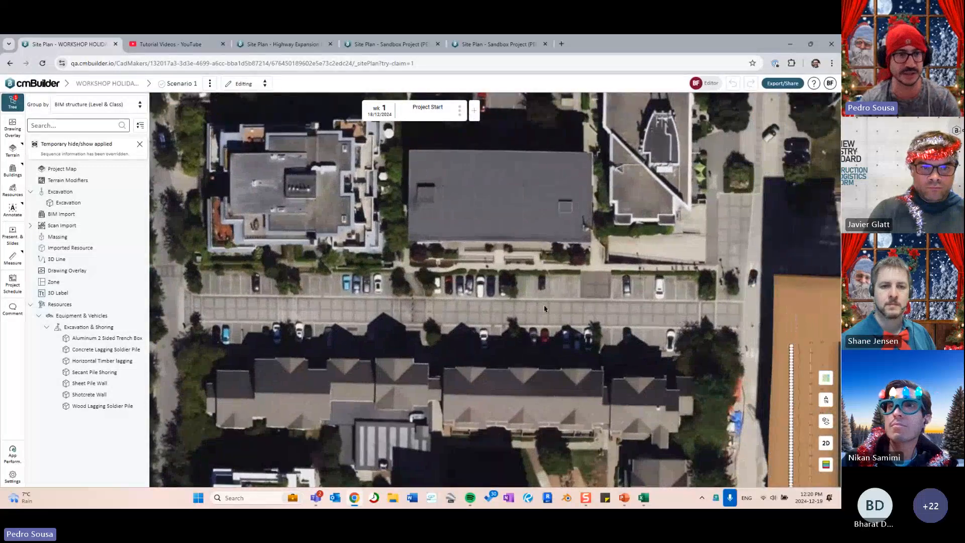
# - Sketch a four-point 3D line along the street centreline, from the right end westward
pyautogui.click(136, 259)
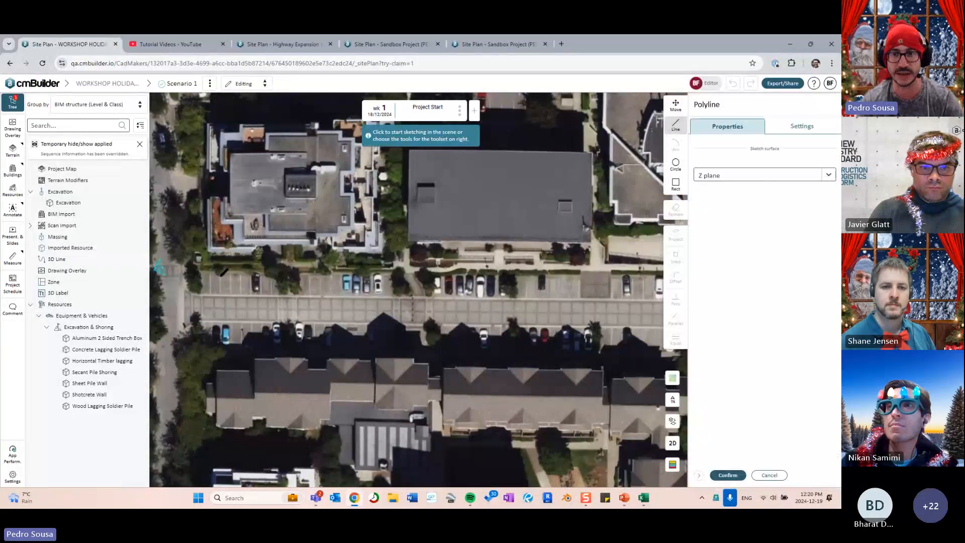
pyautogui.moveTo(567, 316); pyautogui.dragTo(517, 312)
pyautogui.scroll(-3, 514, 312)
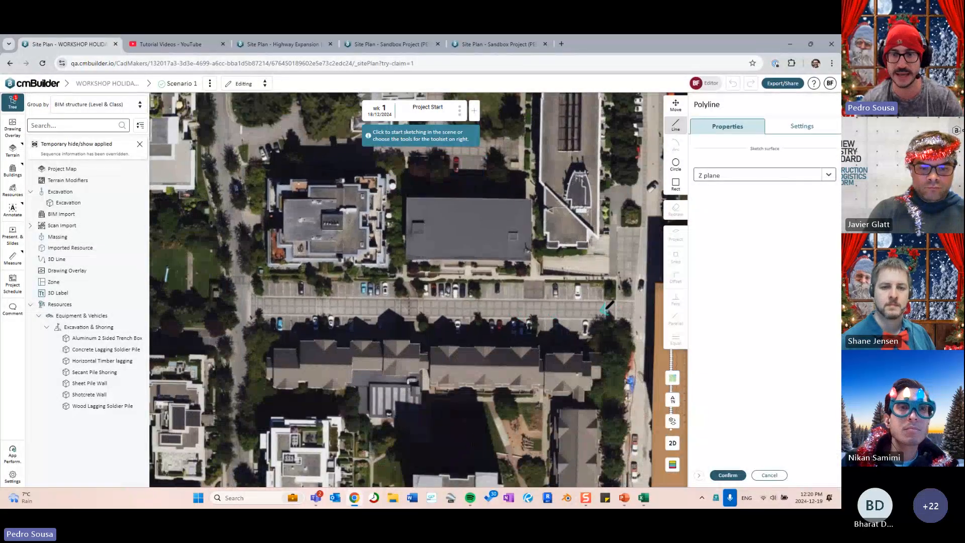
pyautogui.click(605, 308)
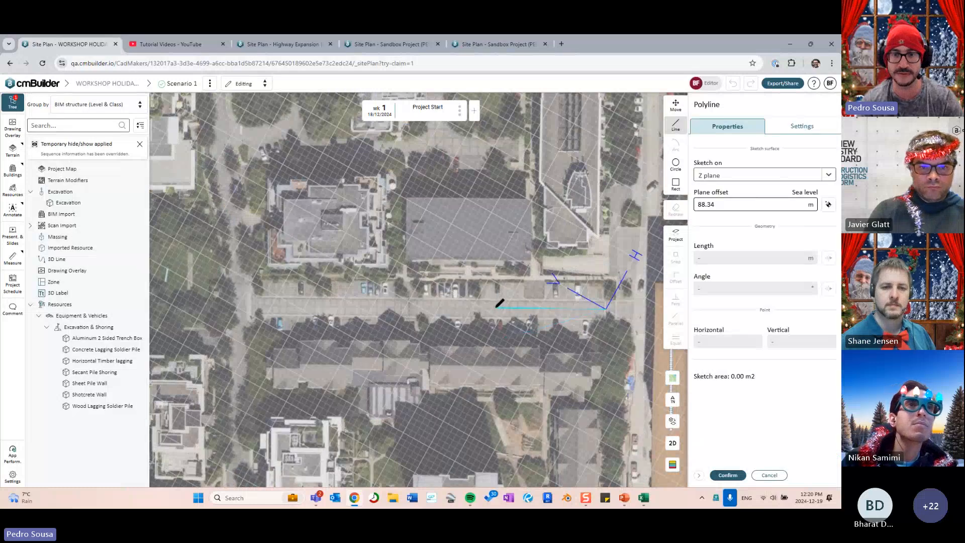
pyautogui.click(495, 306)
pyautogui.click(373, 305)
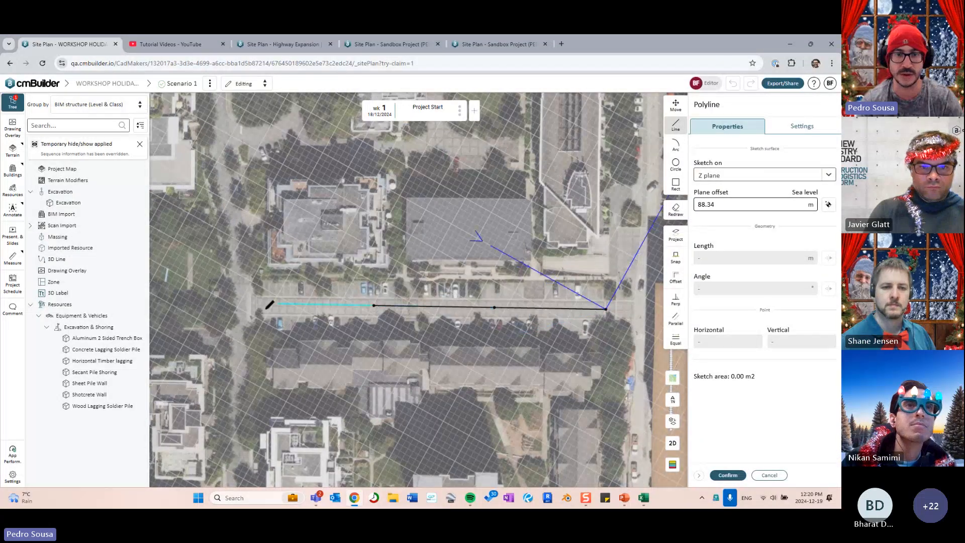
pyautogui.click(265, 305)
pyautogui.click(727, 474)
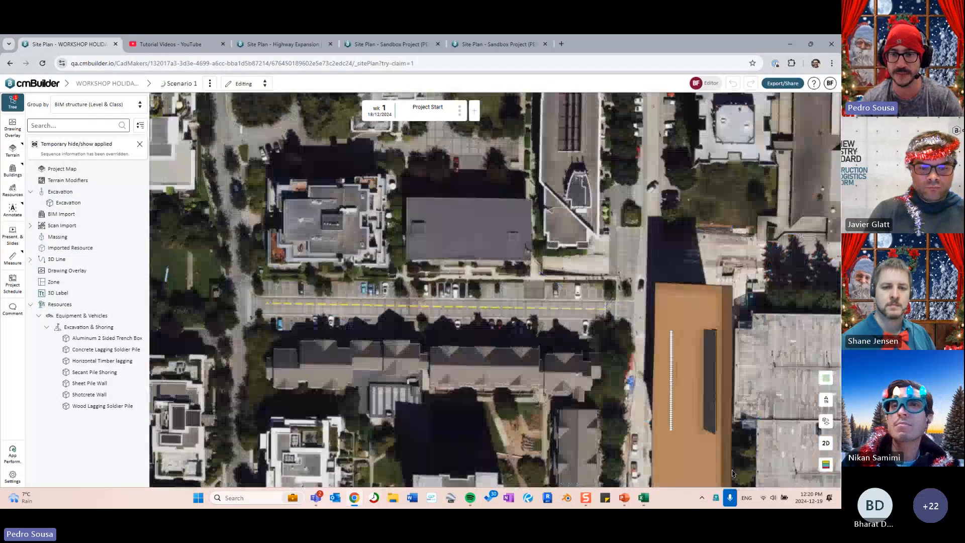
# - Reopen 3D Line 1's path, accept it unchanged, and close its properties
pyautogui.scroll(3, 456, 311)
pyautogui.click(463, 310)
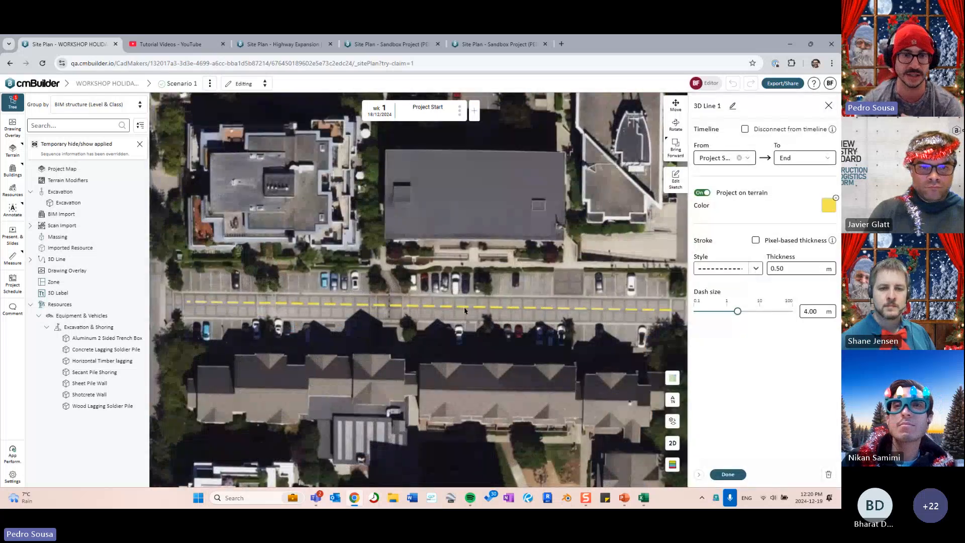
pyautogui.click(675, 180)
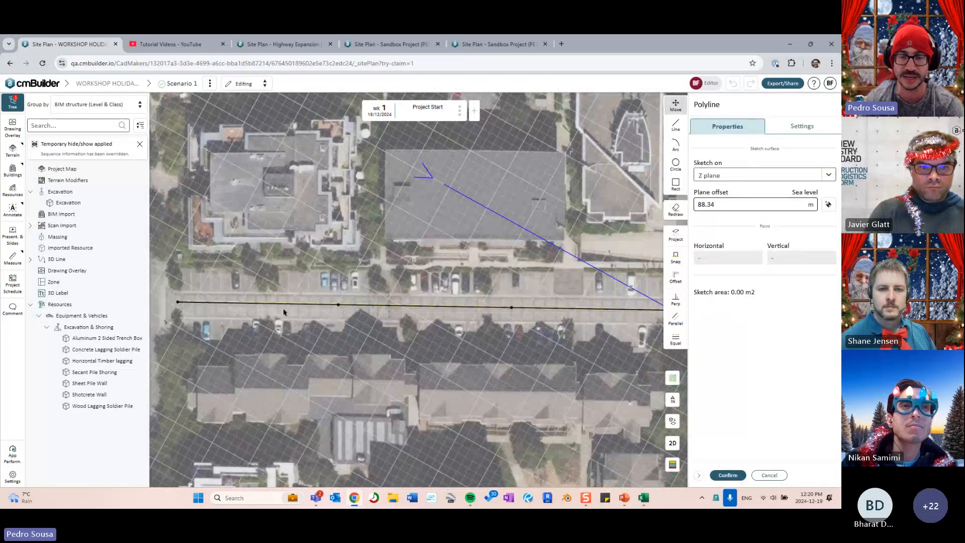
pyautogui.click(728, 476)
pyautogui.click(728, 475)
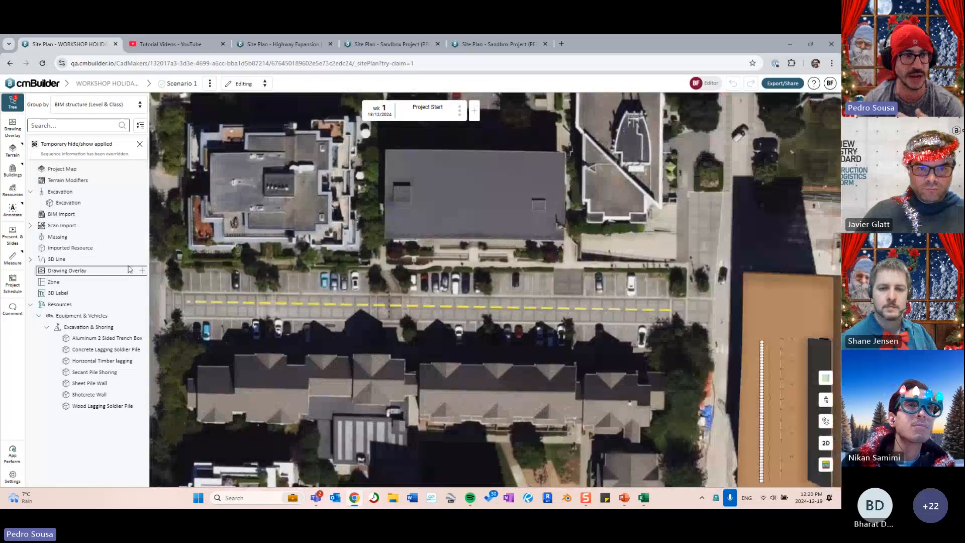
# - Start a new trench operation and project the yellow dashed 3D line as its path
pyautogui.click(133, 202)
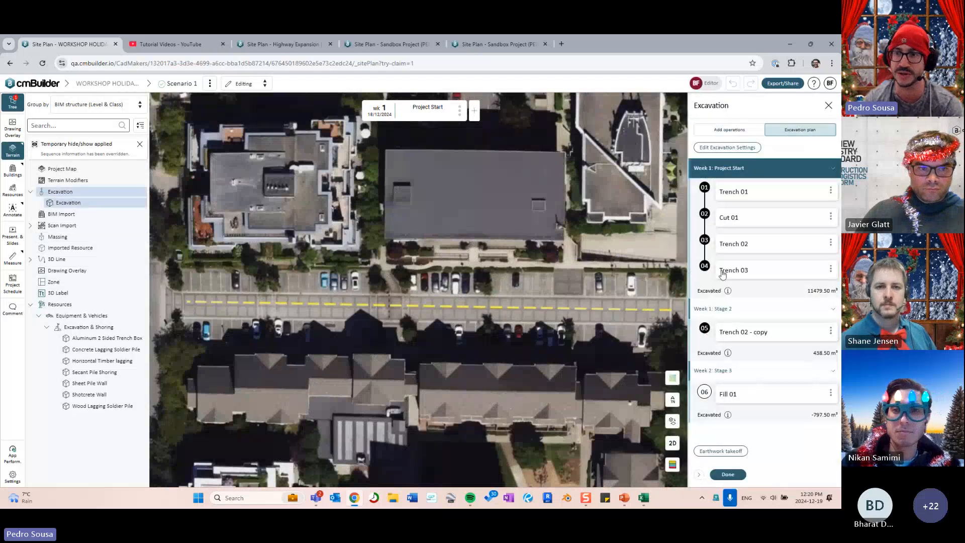
pyautogui.click(731, 131)
pyautogui.click(736, 276)
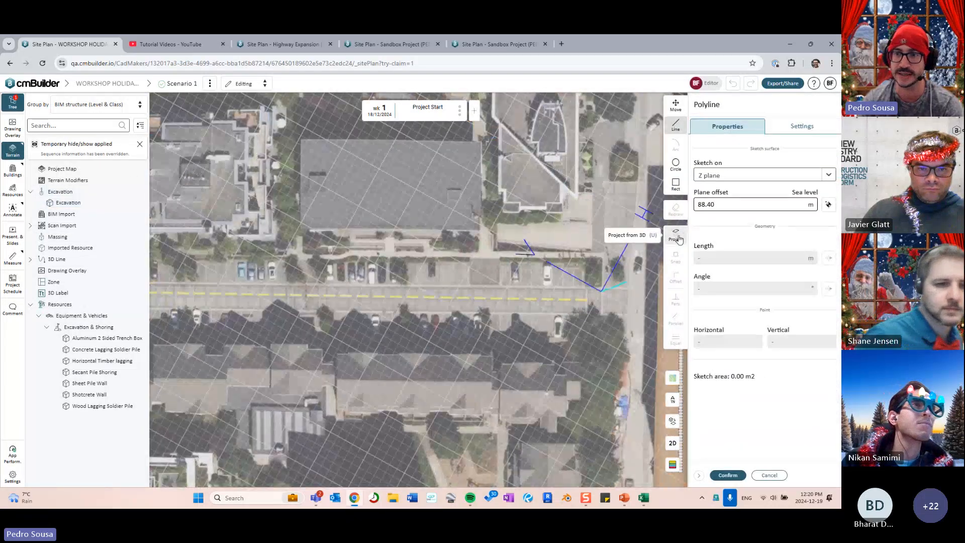
pyautogui.click(677, 237)
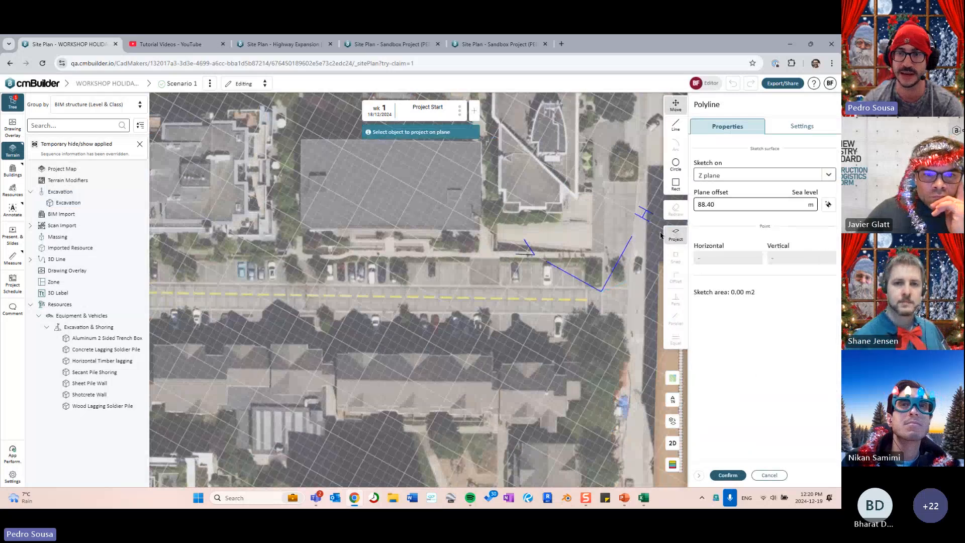
pyautogui.click(566, 300)
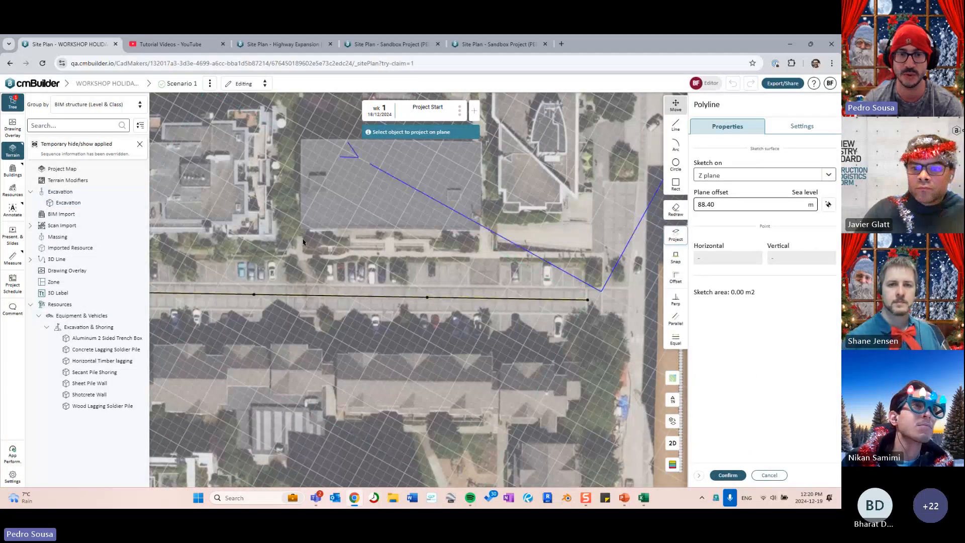
# - Delete the path's two left segments and confirm Trench 04 (37.93 m path, 2.25 m deep)
pyautogui.moveTo(354, 402); pyautogui.dragTo(465, 381, button='middle')
pyautogui.scroll(-3, 466, 382)
pyautogui.scroll(1, 465, 381)
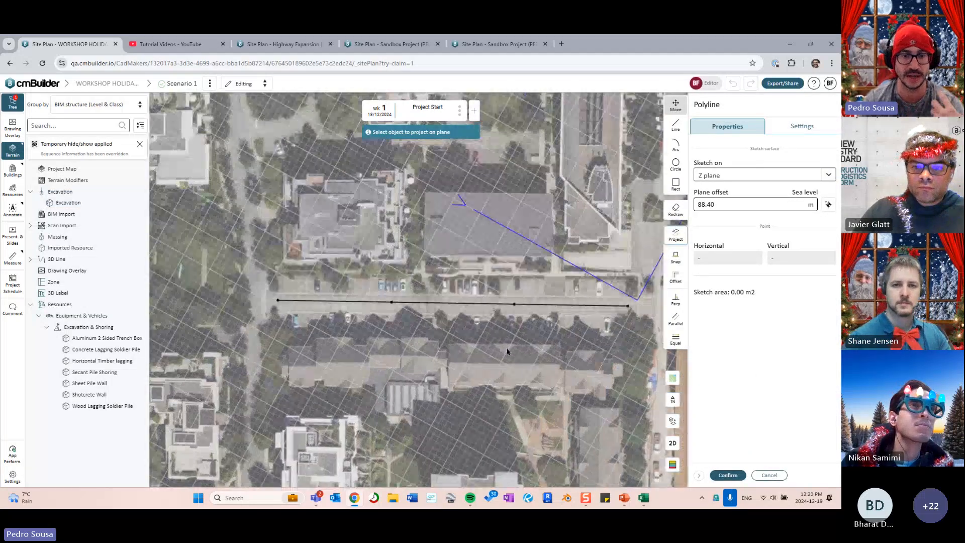
pyautogui.scroll(1, 484, 353)
pyautogui.moveTo(450, 345); pyautogui.dragTo(305, 269)
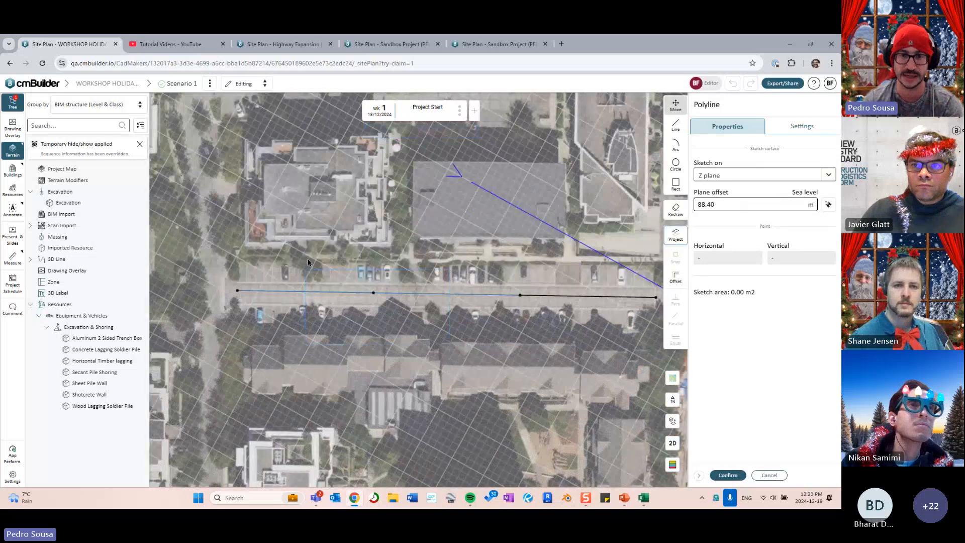
pyautogui.press('Delete')
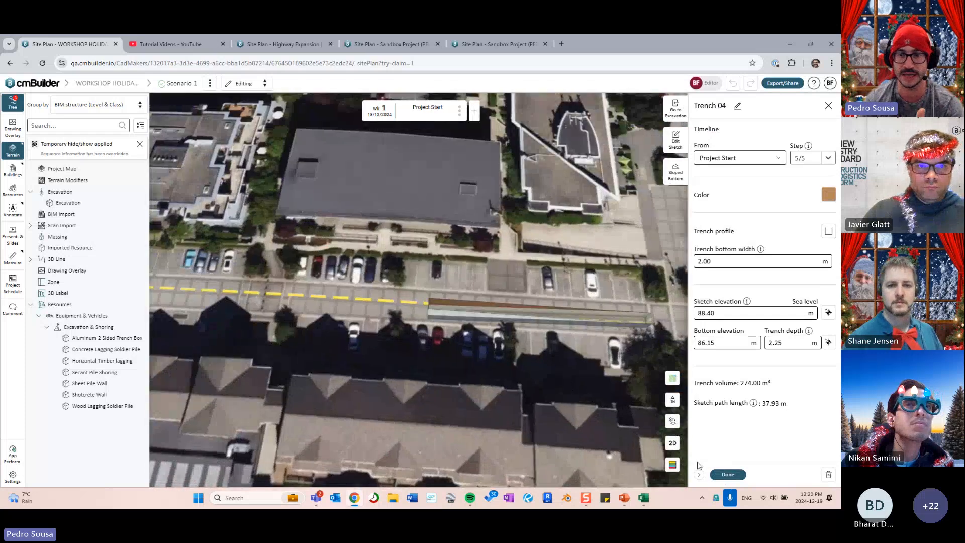
pyautogui.click(728, 474)
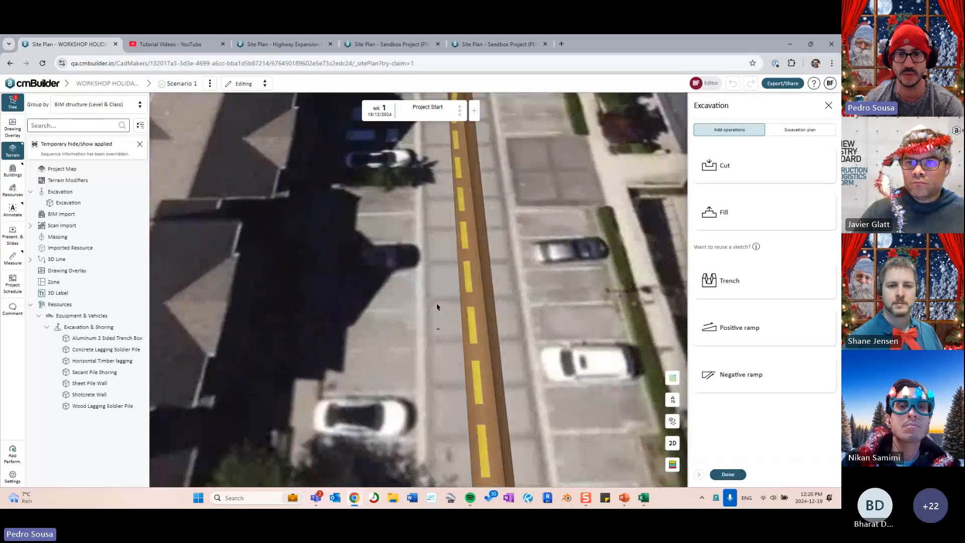
pyautogui.moveTo(437, 307); pyautogui.dragTo(489, 266, button='right')
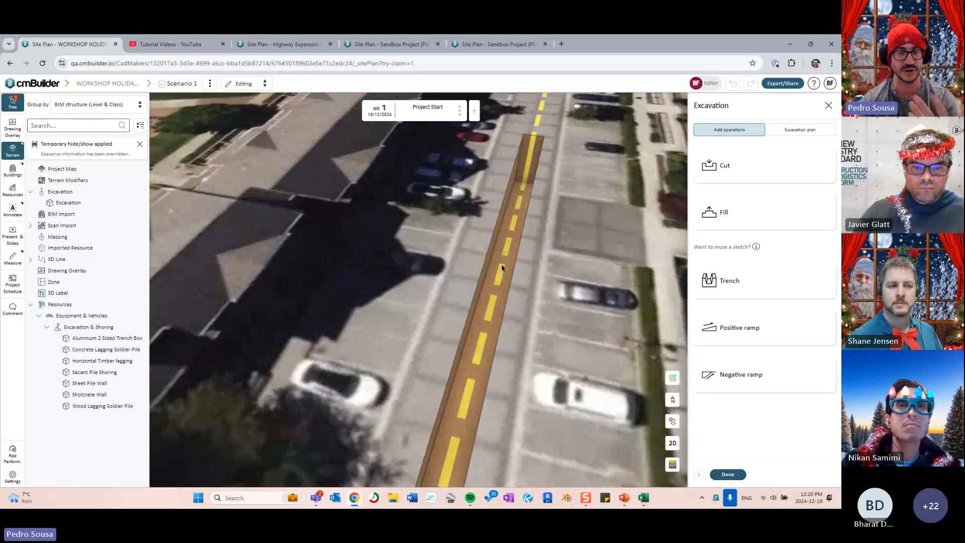
pyautogui.scroll(-6, 501, 268)
pyautogui.moveTo(603, 369); pyautogui.dragTo(435, 287)
pyautogui.scroll(-4, 434, 287)
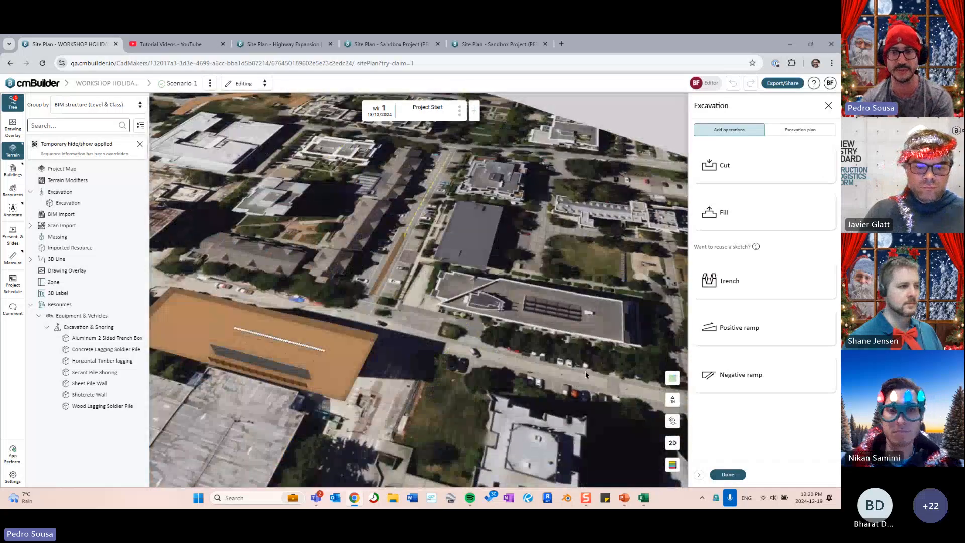
pyautogui.moveTo(586, 375); pyautogui.dragTo(450, 307)
pyautogui.scroll(-4, 505, 327)
pyautogui.moveTo(510, 299); pyautogui.dragTo(433, 264)
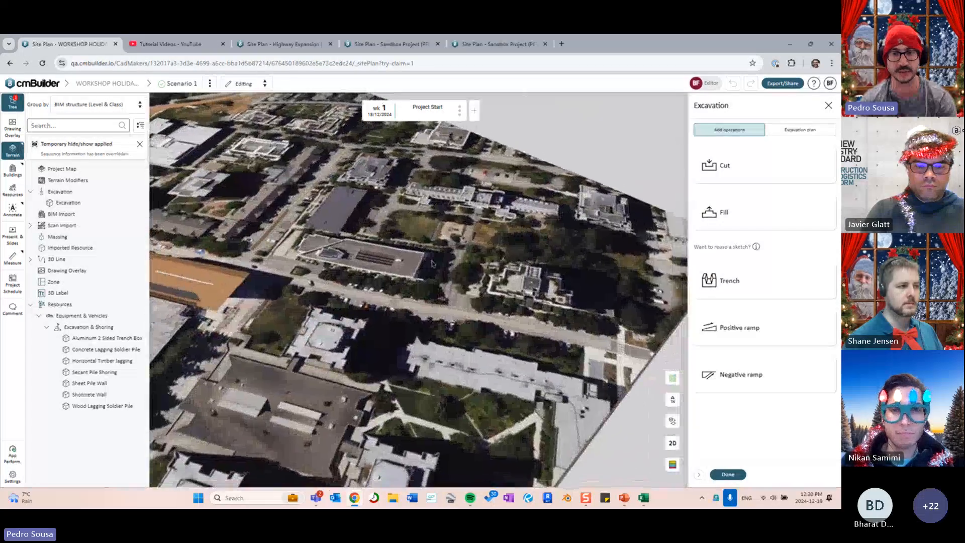
pyautogui.scroll(10, 431, 263)
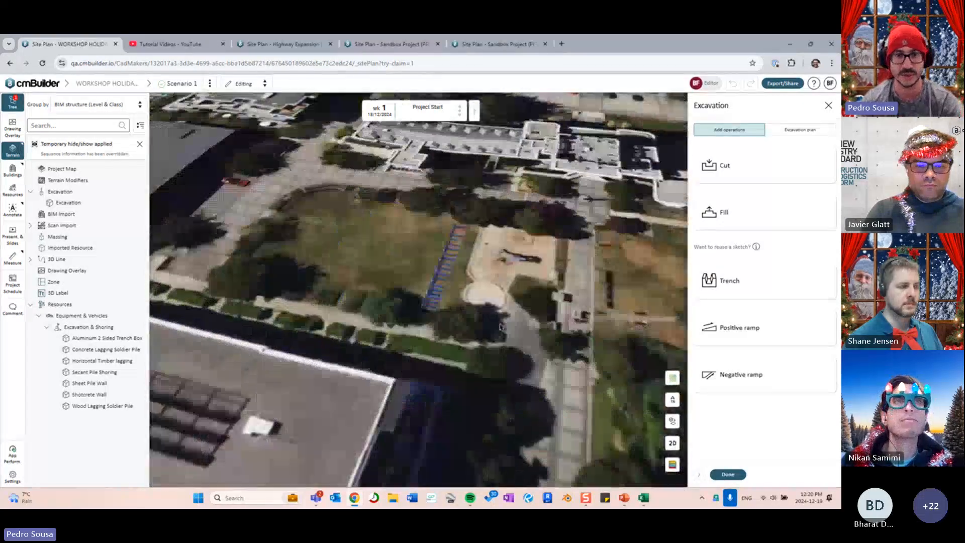
pyautogui.scroll(3, 438, 284)
pyautogui.scroll(-3, 437, 289)
pyautogui.moveTo(359, 299); pyautogui.dragTo(592, 313)
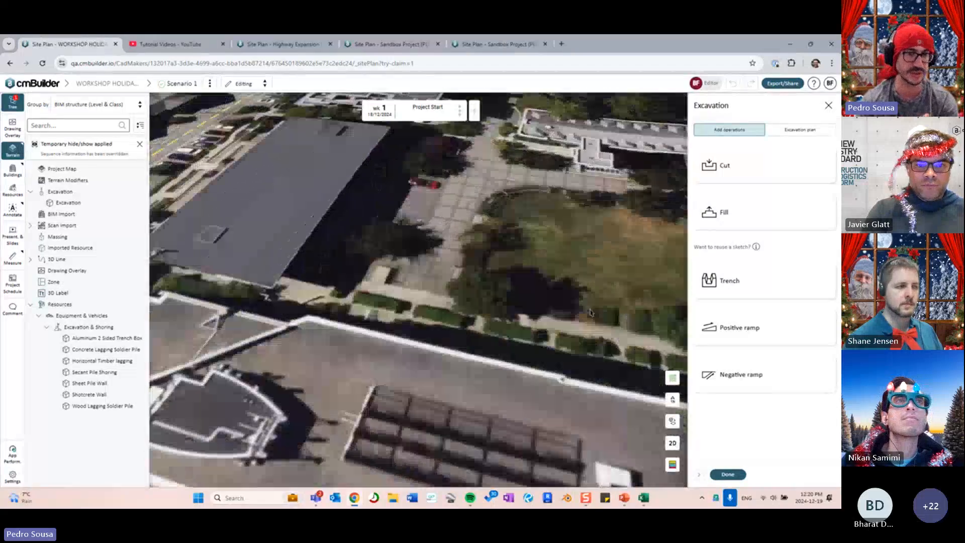
pyautogui.scroll(-3, 590, 312)
pyautogui.moveTo(274, 197); pyautogui.dragTo(424, 190)
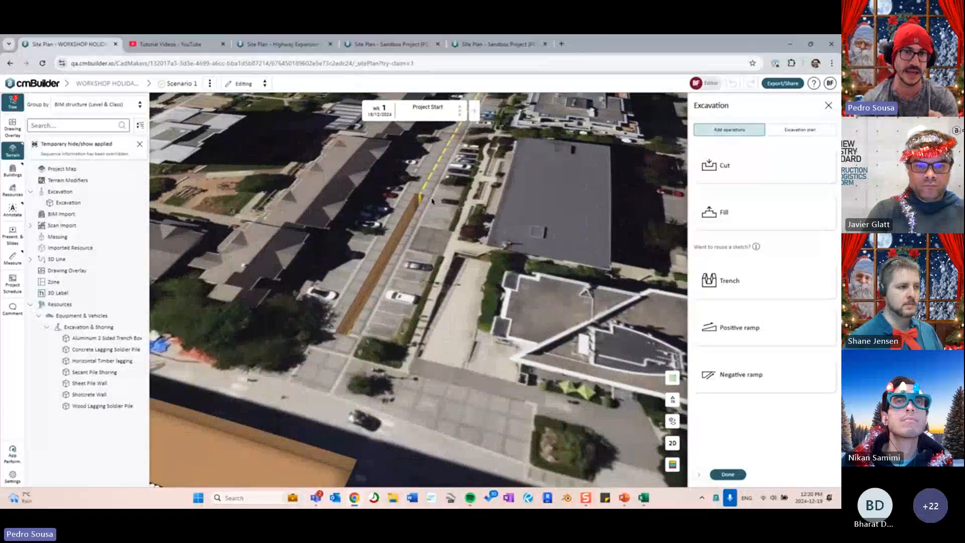
pyautogui.moveTo(432, 201); pyautogui.dragTo(458, 278, button='right')
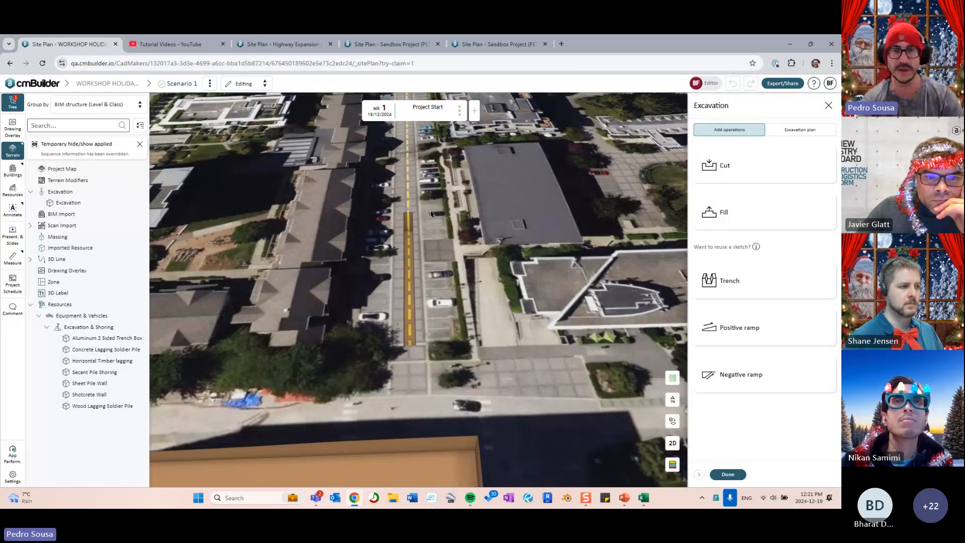
pyautogui.scroll(-5, 431, 214)
pyautogui.moveTo(430, 213); pyautogui.dragTo(598, 339, button='middle')
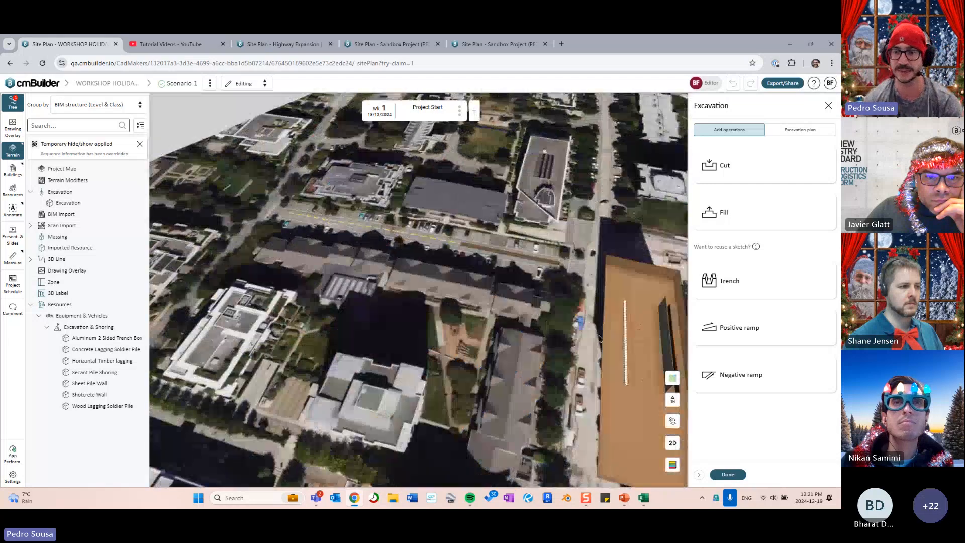
# - Close the excavation panel, then orbit and zoom onto the large orange excavation pit
pyautogui.click(728, 475)
pyautogui.scroll(-4, 382, 321)
pyautogui.moveTo(352, 326); pyautogui.dragTo(611, 343, button='middle')
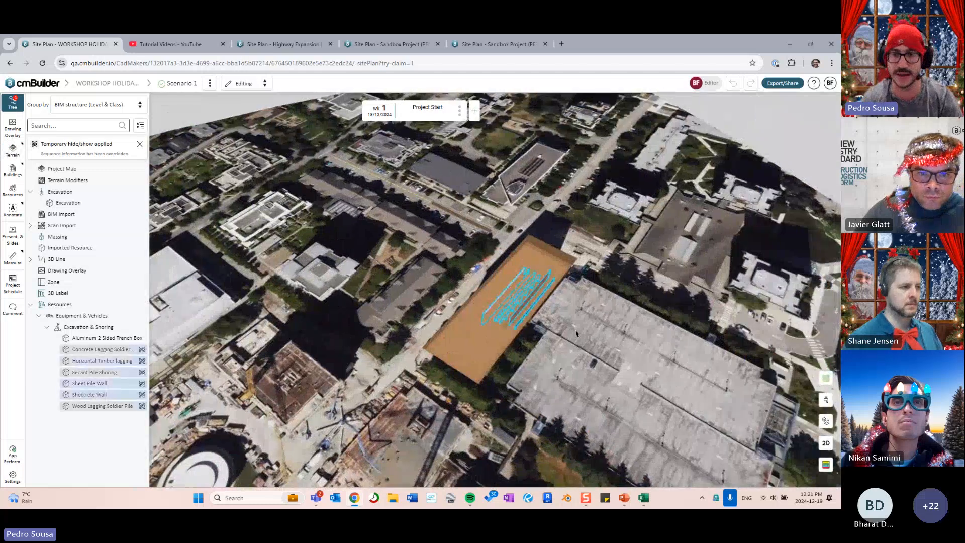
pyautogui.scroll(10, 576, 333)
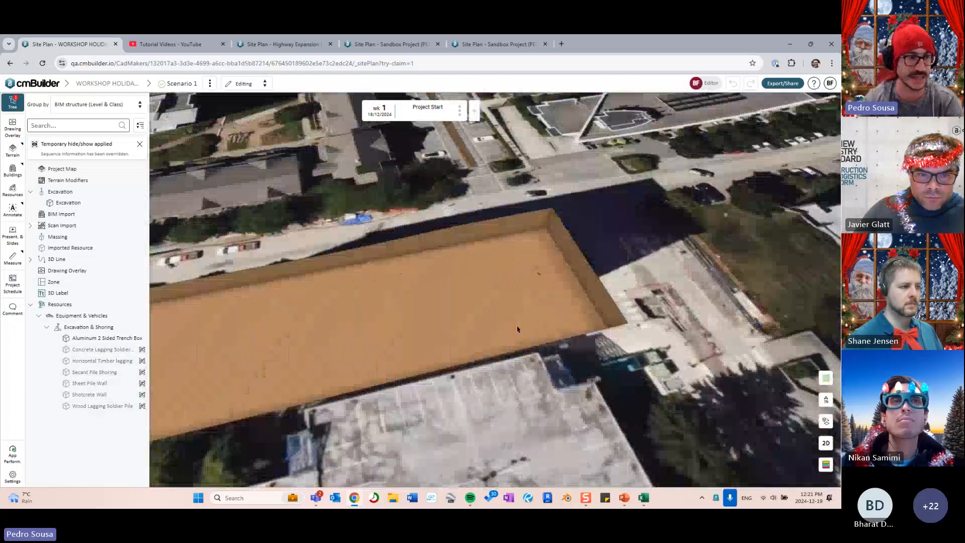
pyautogui.moveTo(517, 329); pyautogui.dragTo(613, 277, button='middle')
pyautogui.scroll(3, 558, 326)
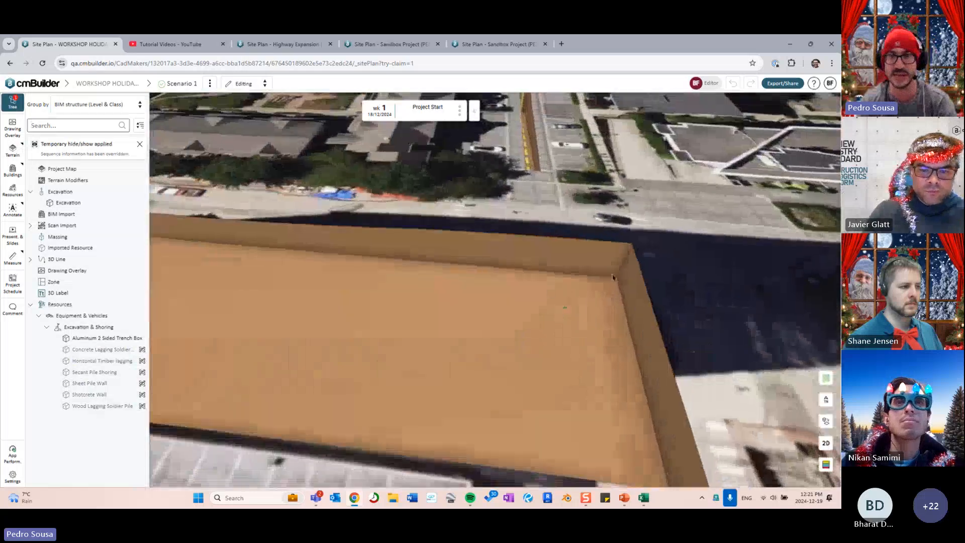
pyautogui.moveTo(523, 330); pyautogui.dragTo(504, 318, button='middle')
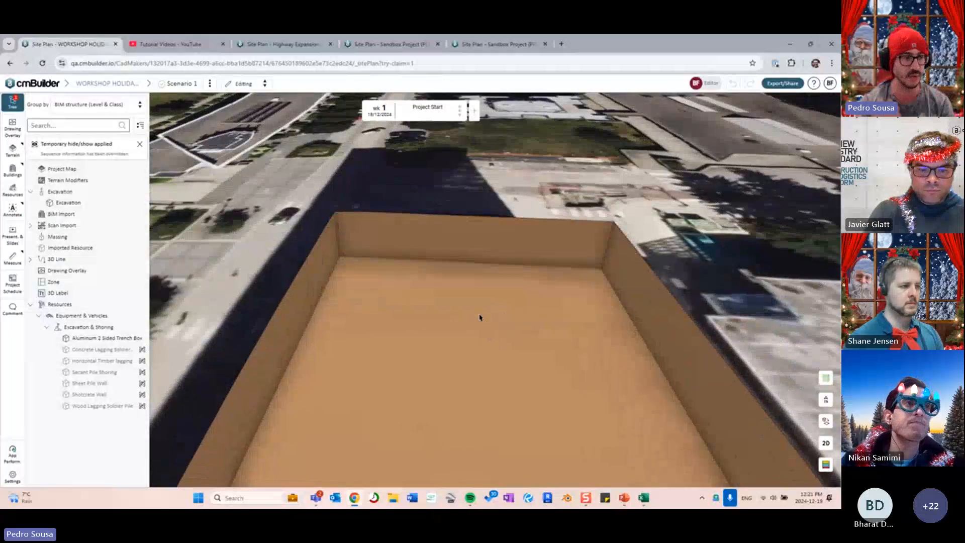
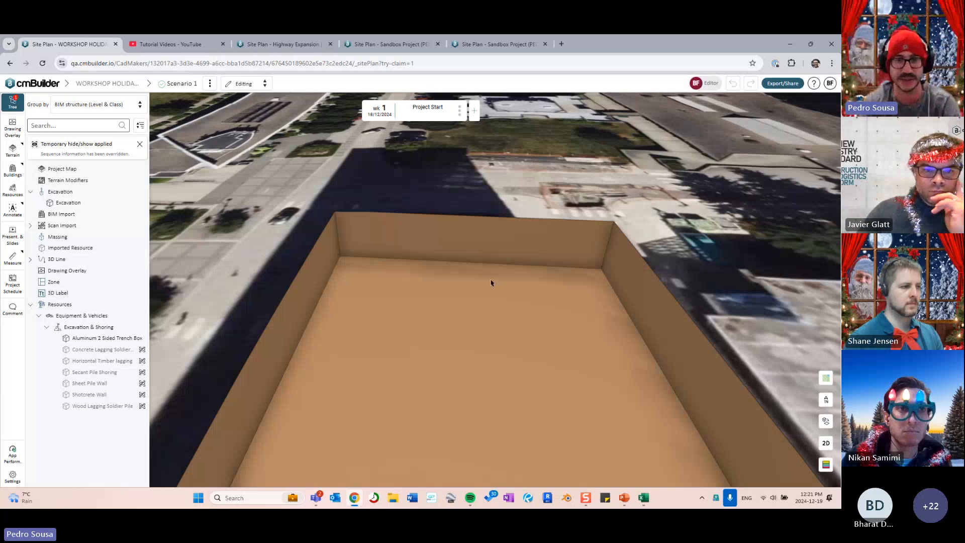
# - Search the resource library across all categories for 'ramp'
pyautogui.moveTo(491, 282); pyautogui.dragTo(430, 294)
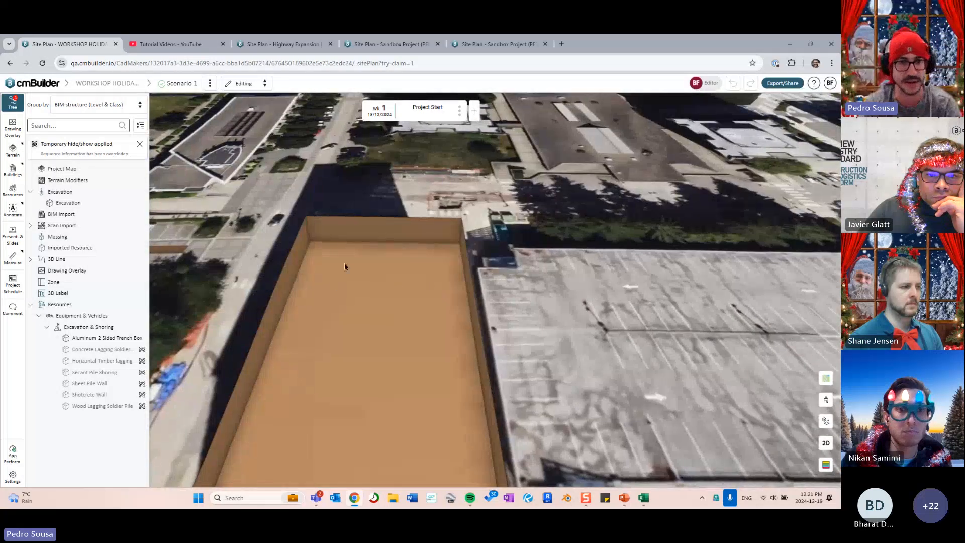
pyautogui.moveTo(344, 267); pyautogui.dragTo(409, 282)
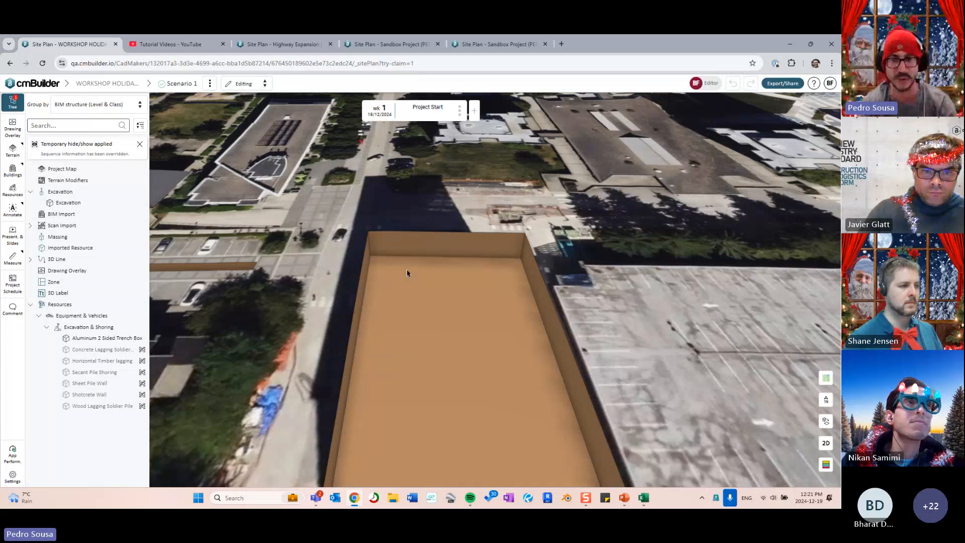
pyautogui.moveTo(406, 269); pyautogui.dragTo(593, 284, button='right')
pyautogui.moveTo(593, 284); pyautogui.dragTo(371, 255)
pyautogui.moveTo(371, 255); pyautogui.dragTo(409, 241, button='right')
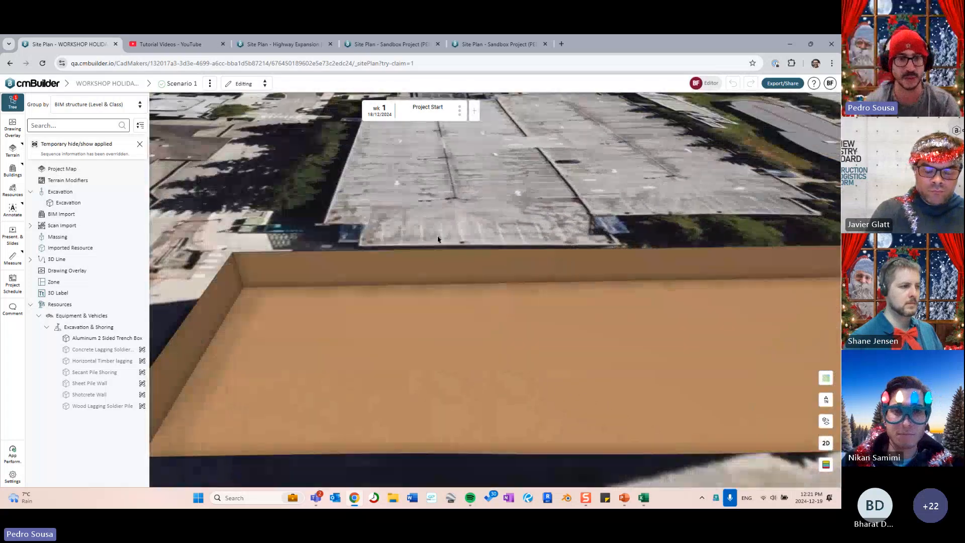
pyautogui.moveTo(465, 273)
pyautogui.mouseDown()
pyautogui.moveTo(398, 254)
pyautogui.moveTo(451, 273)
pyautogui.mouseUp()
pyautogui.scroll(-3, 398, 254)
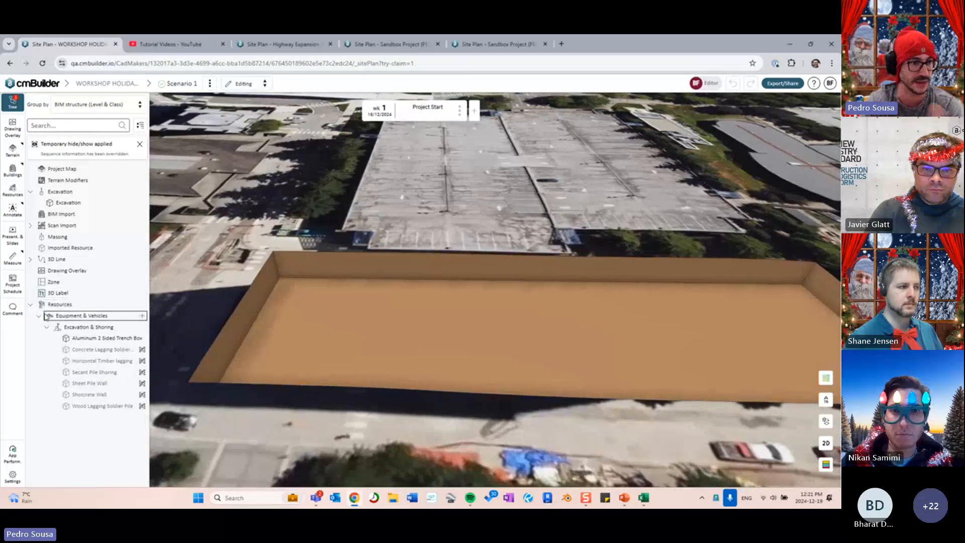
pyautogui.click(142, 306)
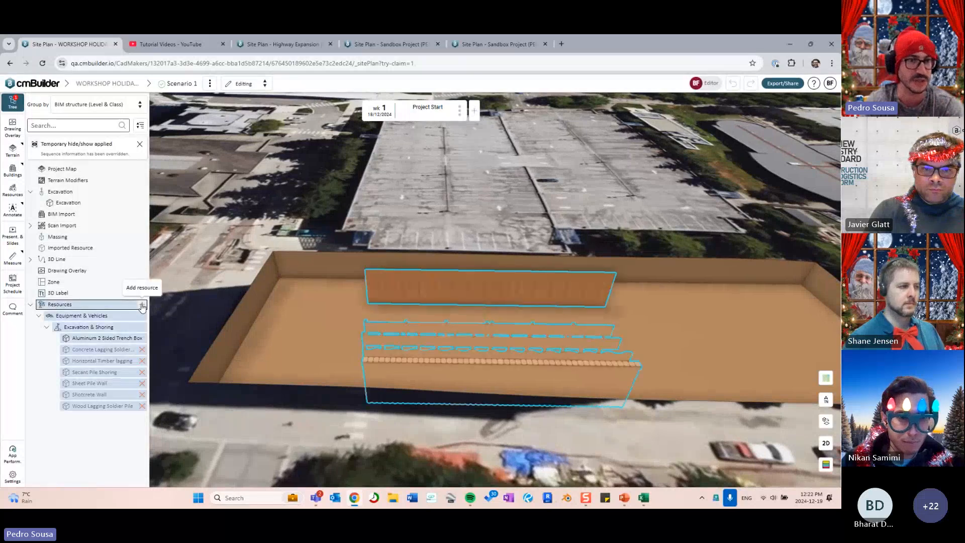
pyautogui.click(142, 306)
pyautogui.moveTo(640, 288); pyautogui.dragTo(548, 281)
pyautogui.click(742, 157)
pyautogui.click(724, 180)
pyautogui.click(732, 128)
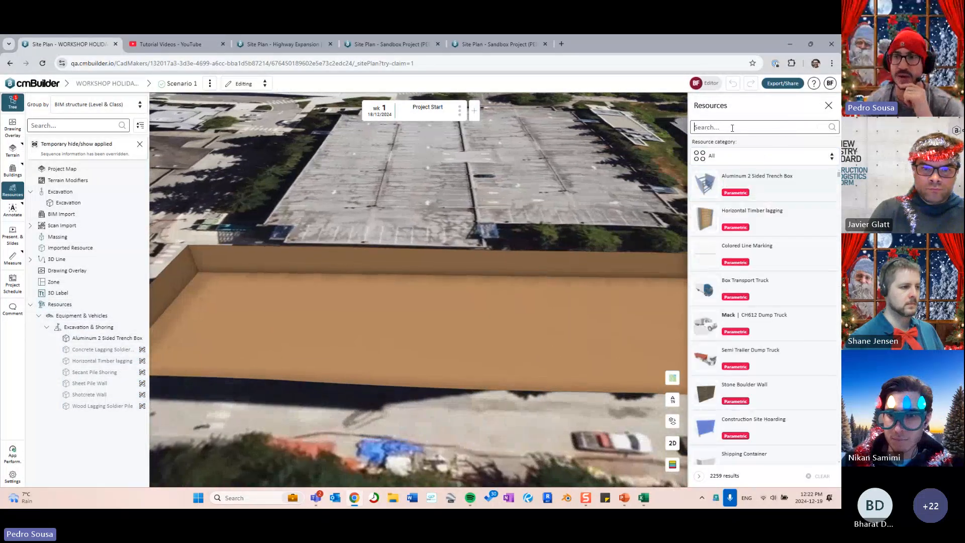
pyautogui.write('ramp')
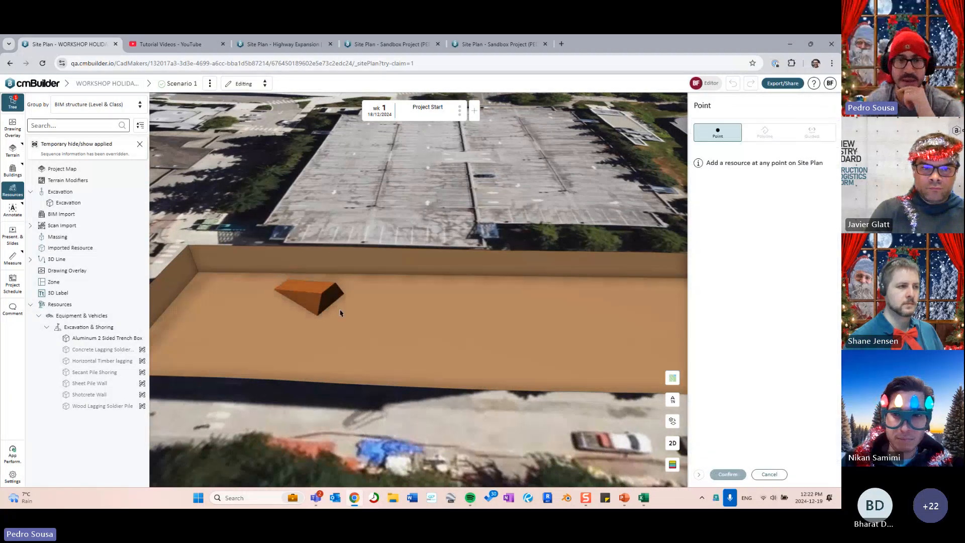
# - Place a Dirt Curved Ramp in the pit and snap it onto the pit wall
pyautogui.click(326, 311)
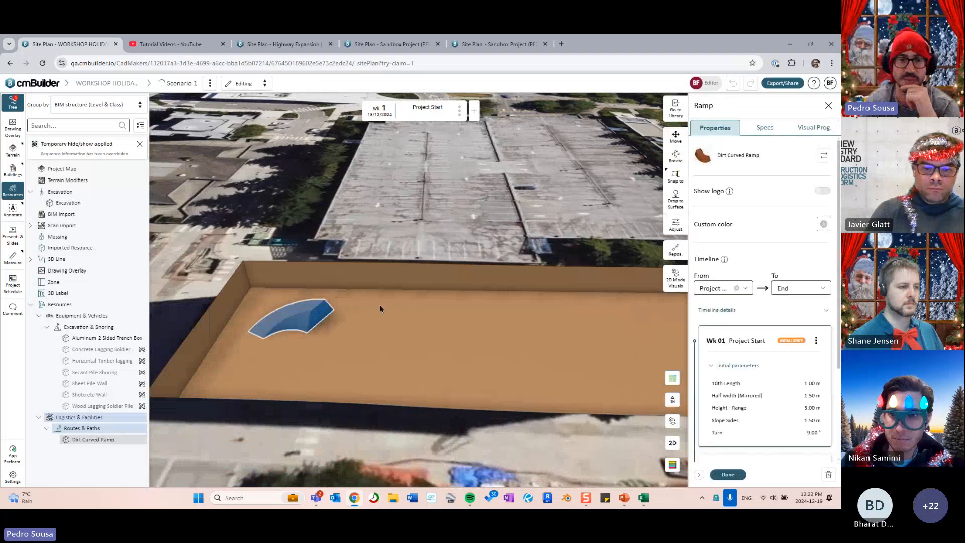
pyautogui.moveTo(270, 300); pyautogui.dragTo(438, 314)
pyautogui.moveTo(438, 314); pyautogui.dragTo(407, 312, button='right')
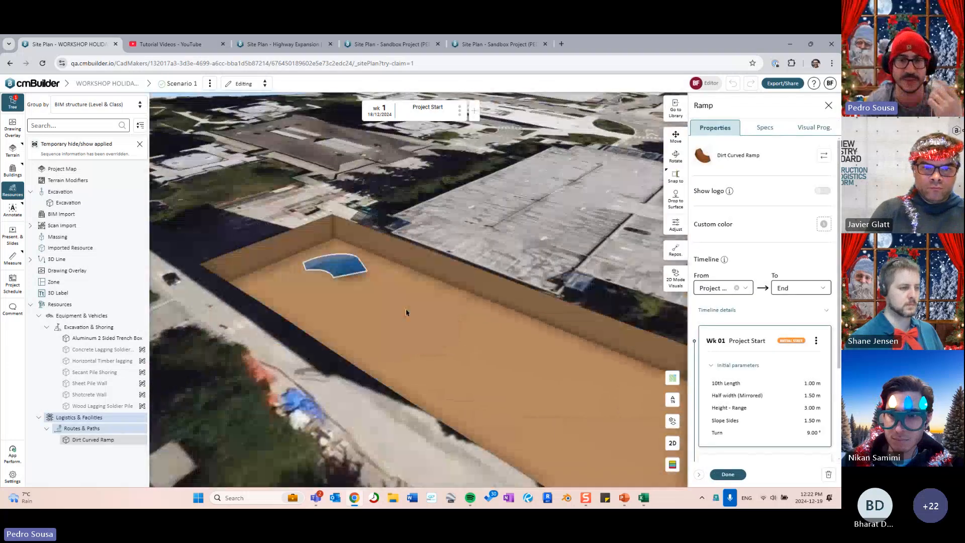
pyautogui.moveTo(407, 312); pyautogui.dragTo(495, 355)
pyautogui.scroll(5, 495, 354)
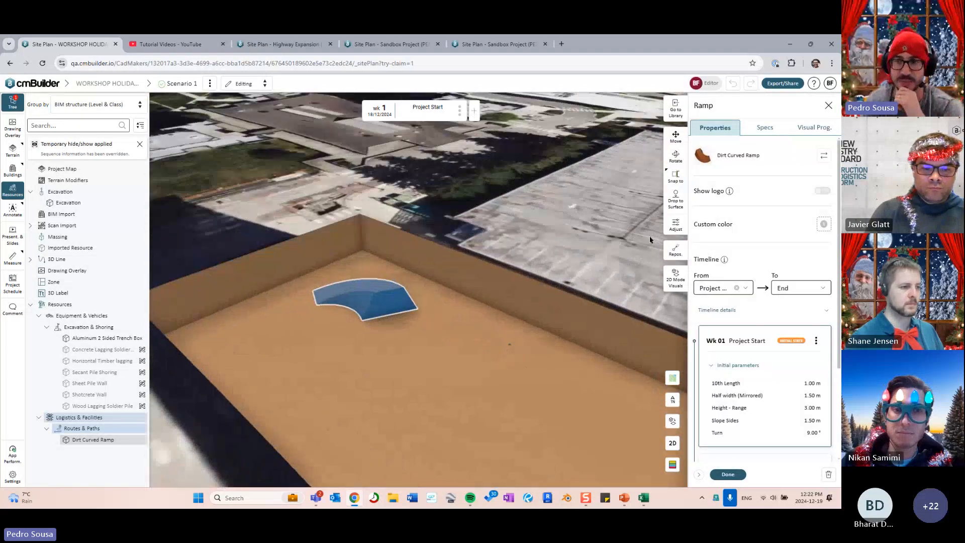
pyautogui.click(676, 176)
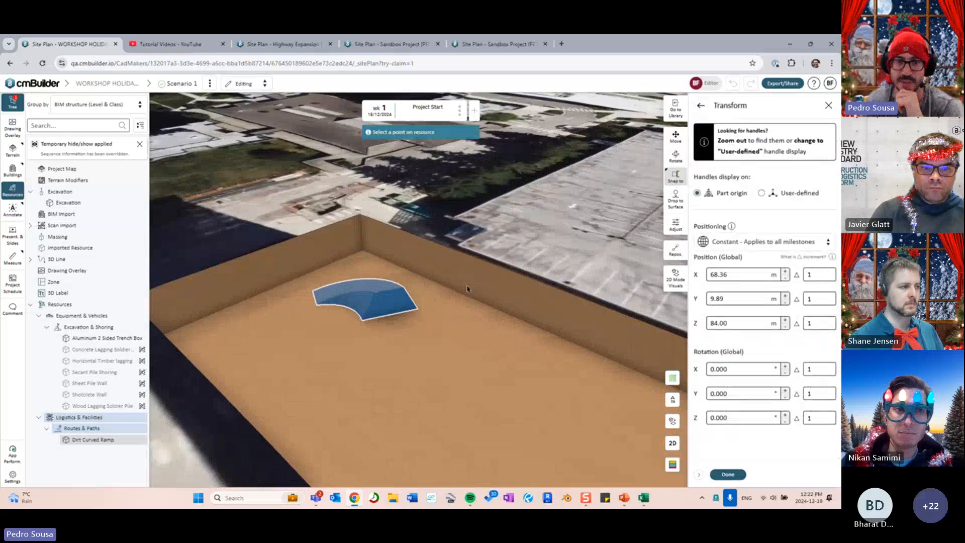
pyautogui.click(392, 305)
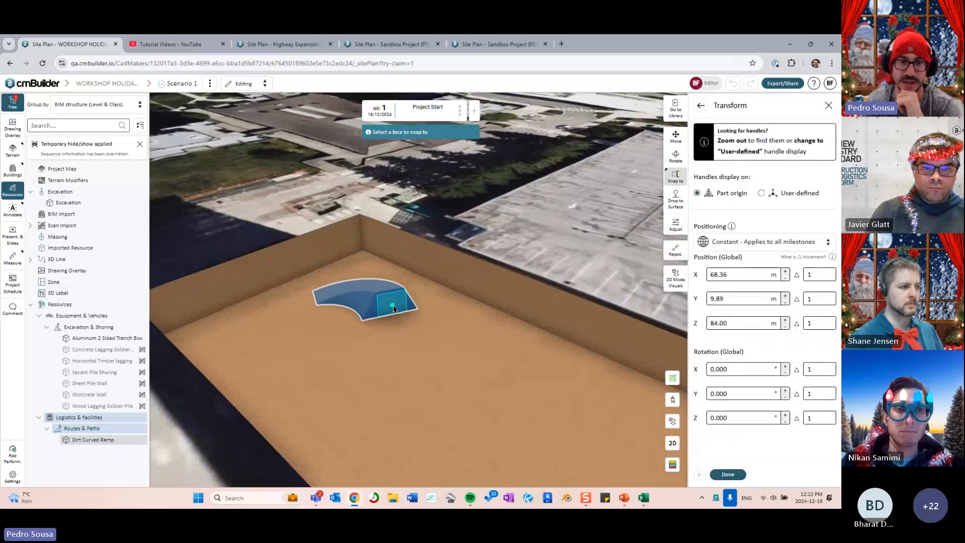
pyautogui.click(423, 267)
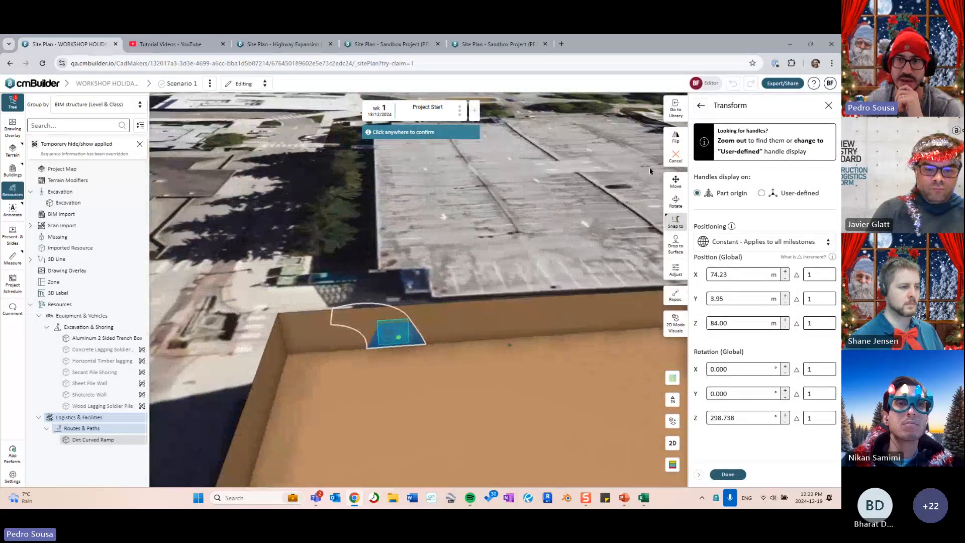
# - Flip the ramp, confirm its placement and raise its height toward 5 m
pyautogui.click(676, 135)
pyautogui.moveTo(483, 297); pyautogui.dragTo(503, 260)
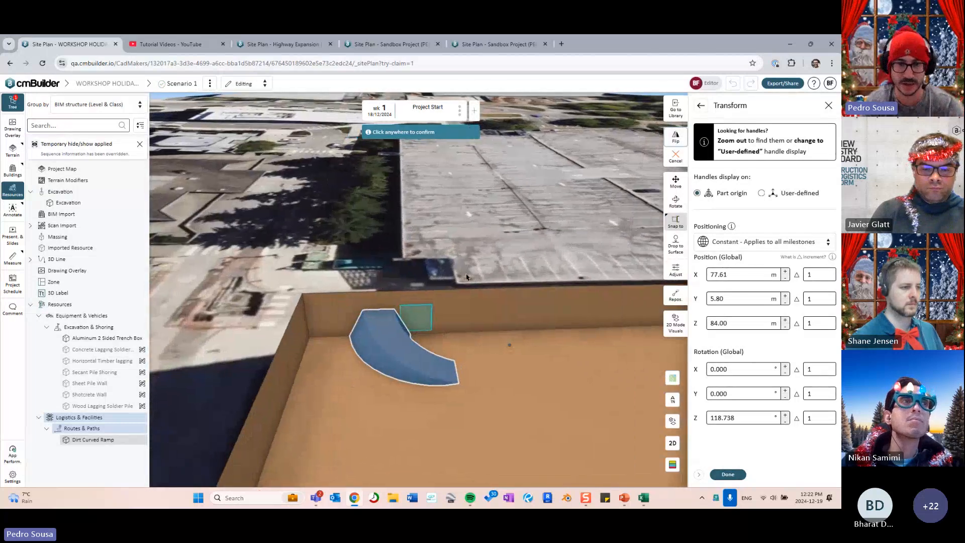
pyautogui.click(495, 265)
pyautogui.moveTo(379, 306); pyautogui.dragTo(378, 287)
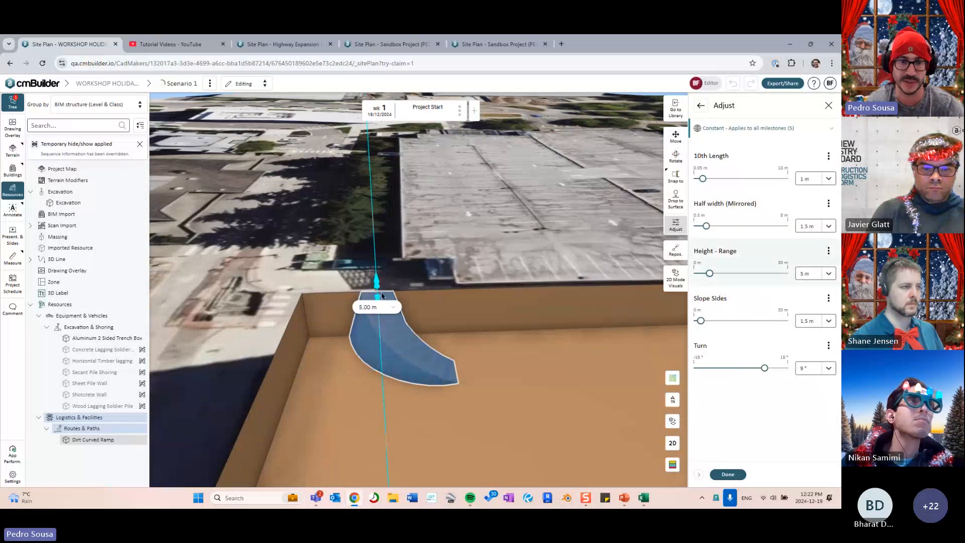
# - Give the ramp 3.8 m sloped sides, 2 m length and a 9.97° turn, then inspect it
pyautogui.moveTo(347, 337); pyautogui.dragTo(317, 339)
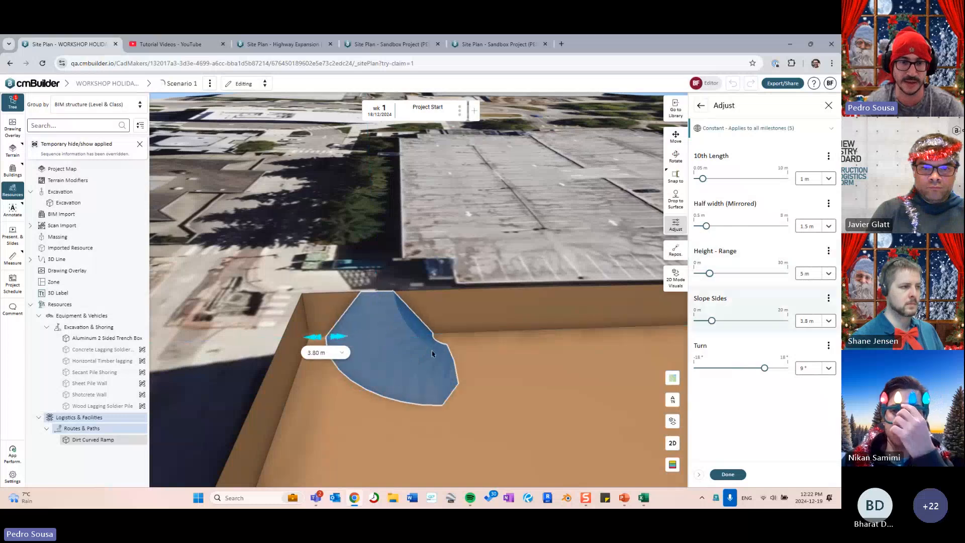
pyautogui.moveTo(437, 361); pyautogui.dragTo(347, 363, button='right')
pyautogui.moveTo(300, 347); pyautogui.dragTo(478, 370)
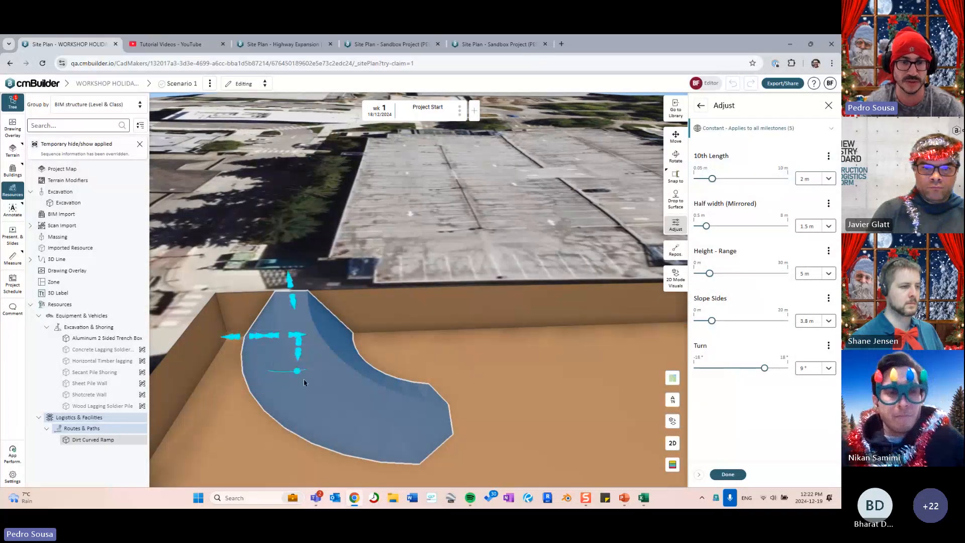
pyautogui.moveTo(306, 375); pyautogui.dragTo(300, 437)
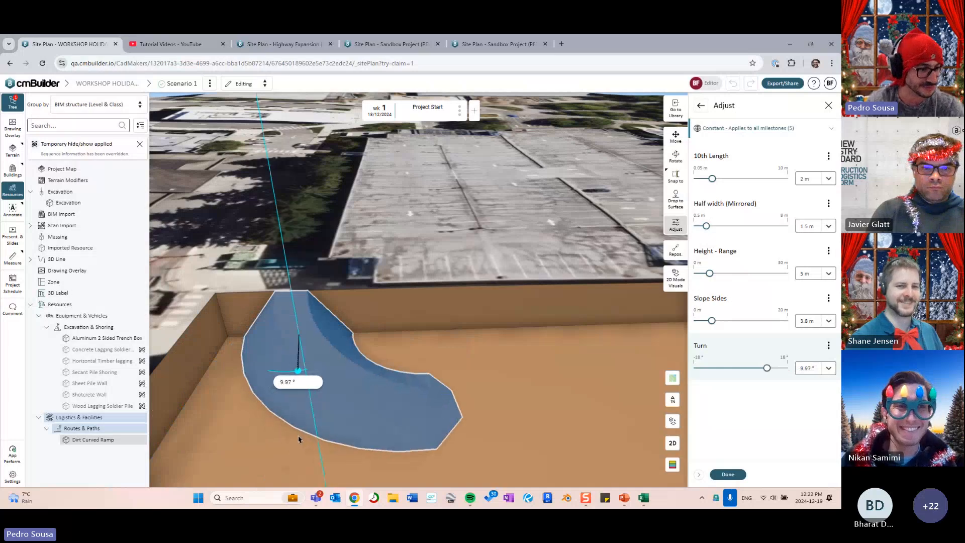
pyautogui.moveTo(437, 347); pyautogui.dragTo(456, 316)
pyautogui.scroll(-2, 457, 317)
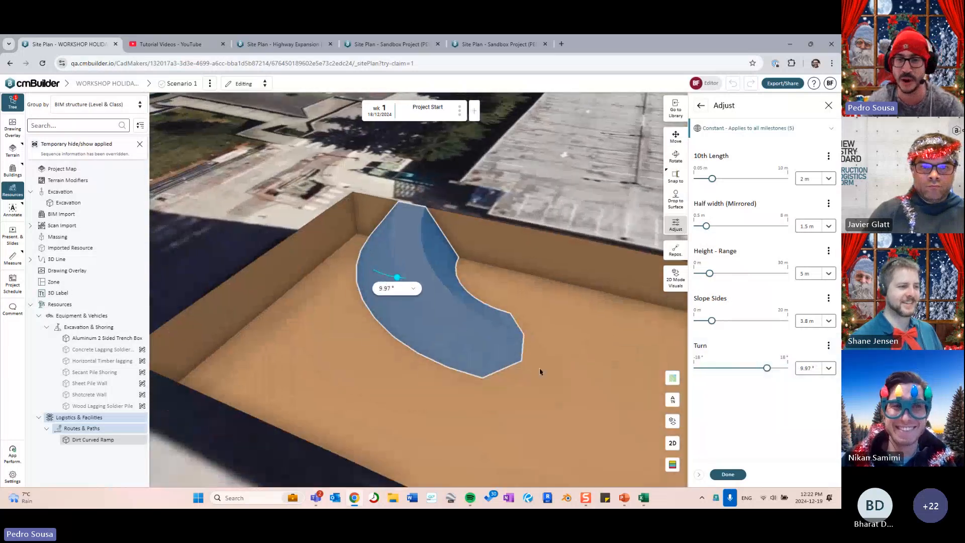
pyautogui.click(731, 475)
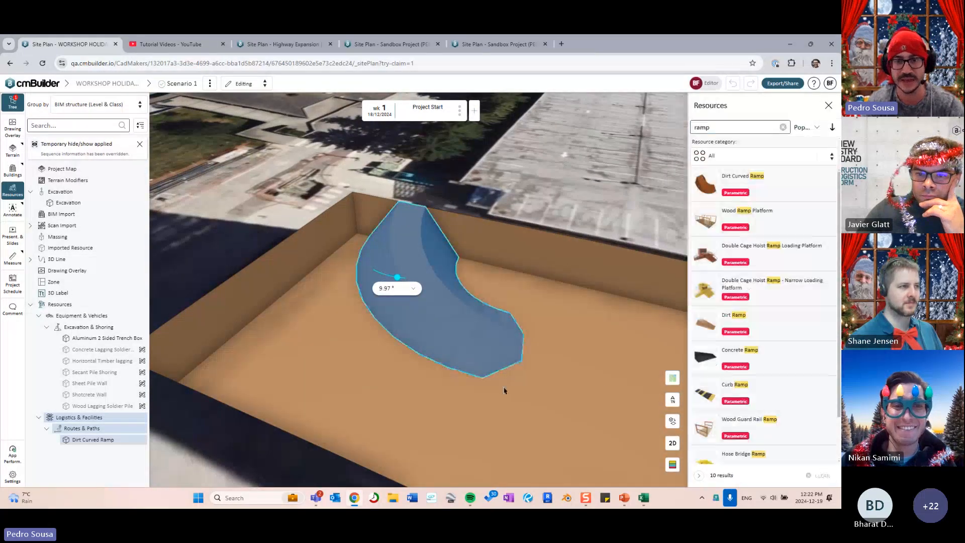
pyautogui.moveTo(555, 324); pyautogui.dragTo(517, 321)
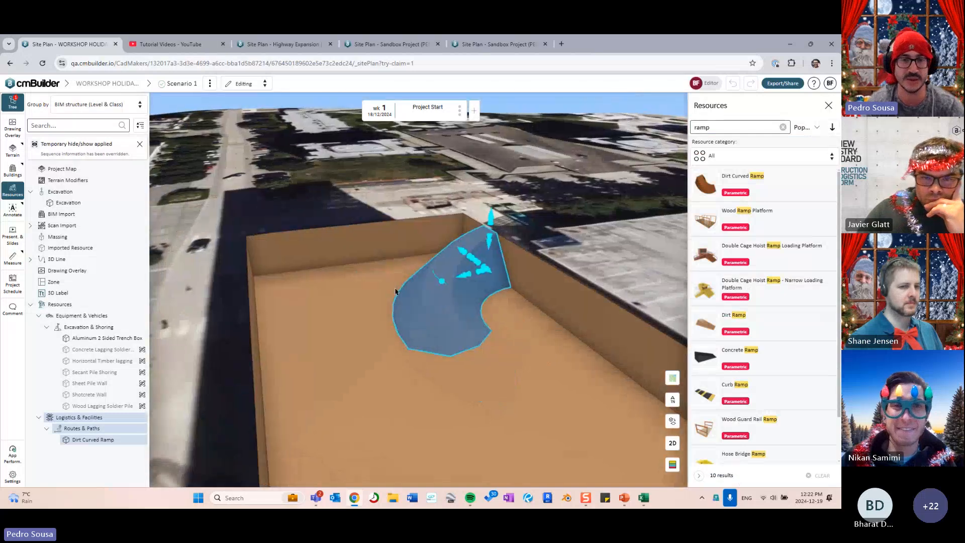
pyautogui.moveTo(606, 324); pyautogui.dragTo(501, 354)
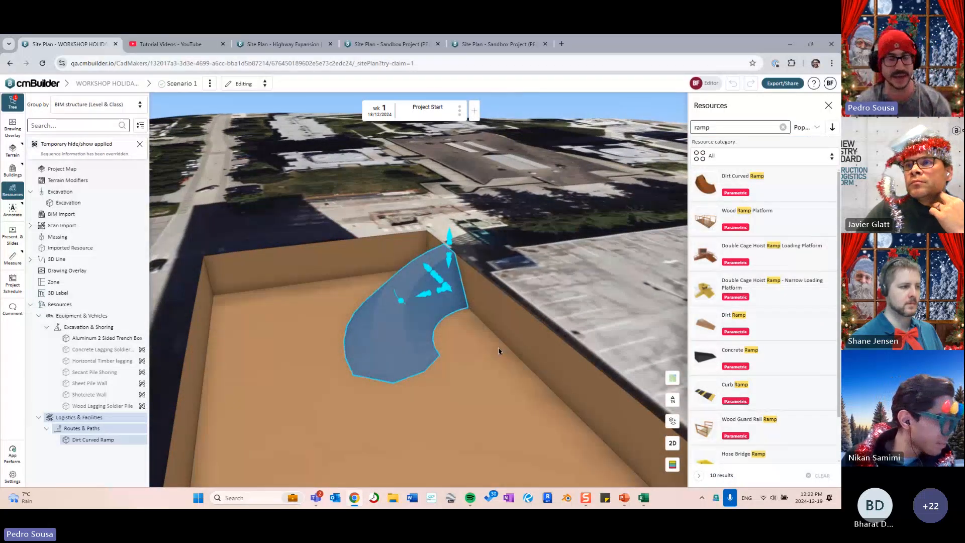
pyautogui.moveTo(508, 302); pyautogui.dragTo(320, 325)
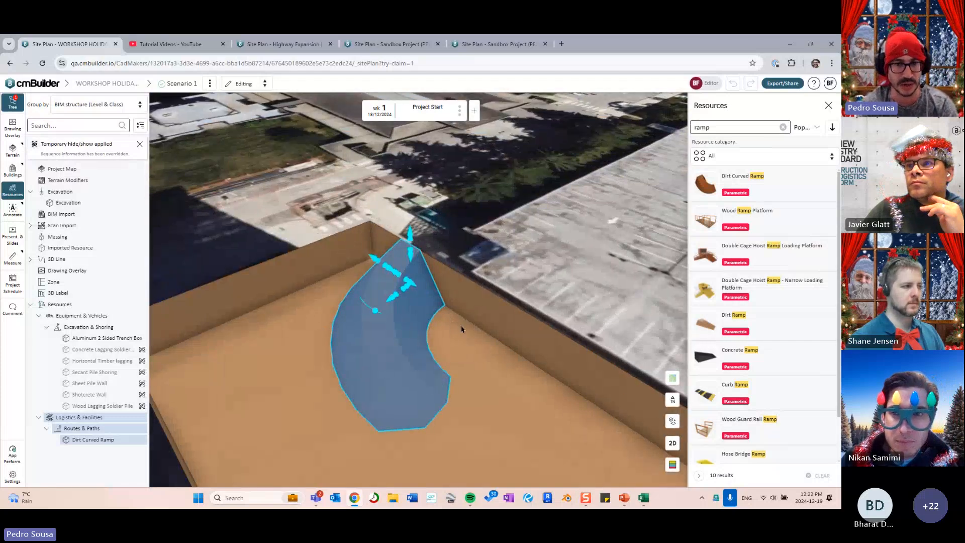
pyautogui.moveTo(456, 330); pyautogui.dragTo(387, 302)
pyautogui.click(392, 285)
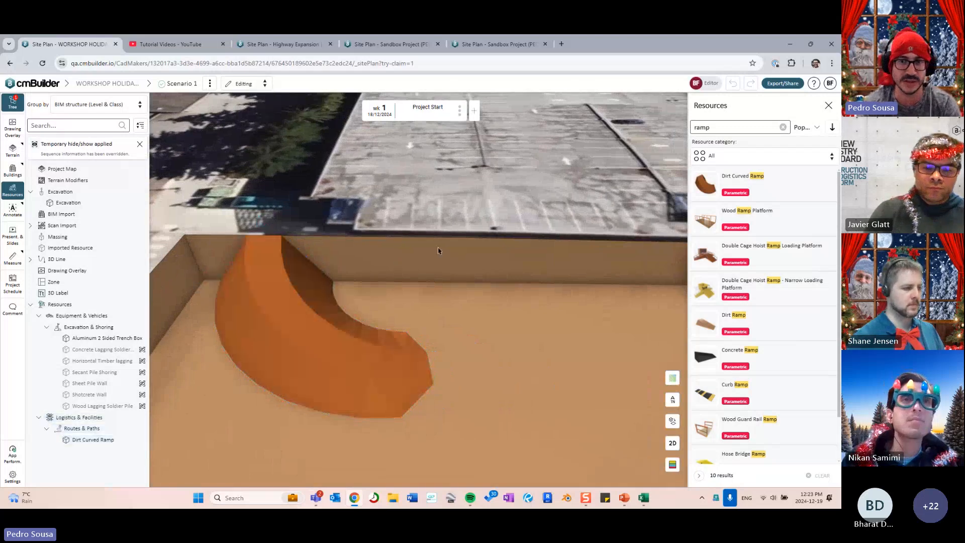
pyautogui.click(829, 106)
pyautogui.scroll(5, 522, 319)
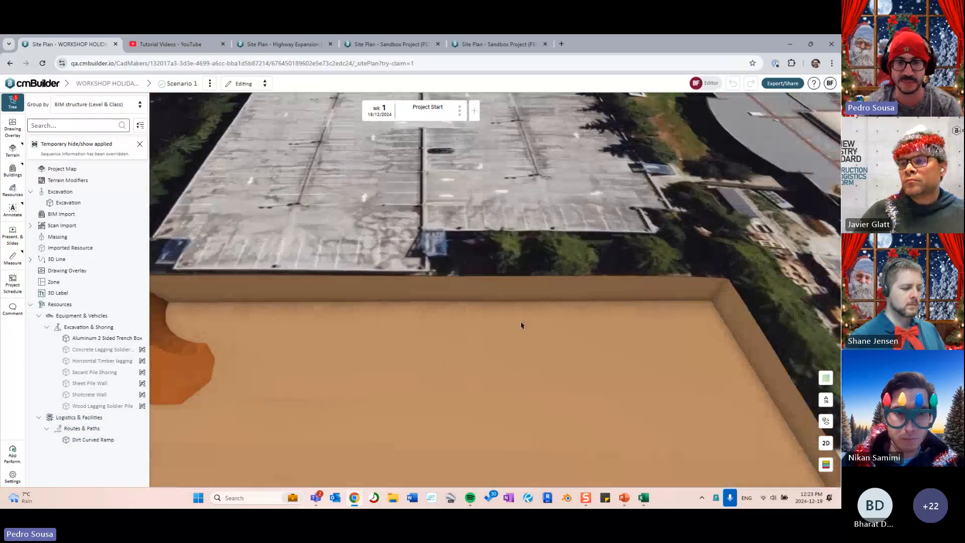
pyautogui.moveTo(521, 325); pyautogui.dragTo(557, 301)
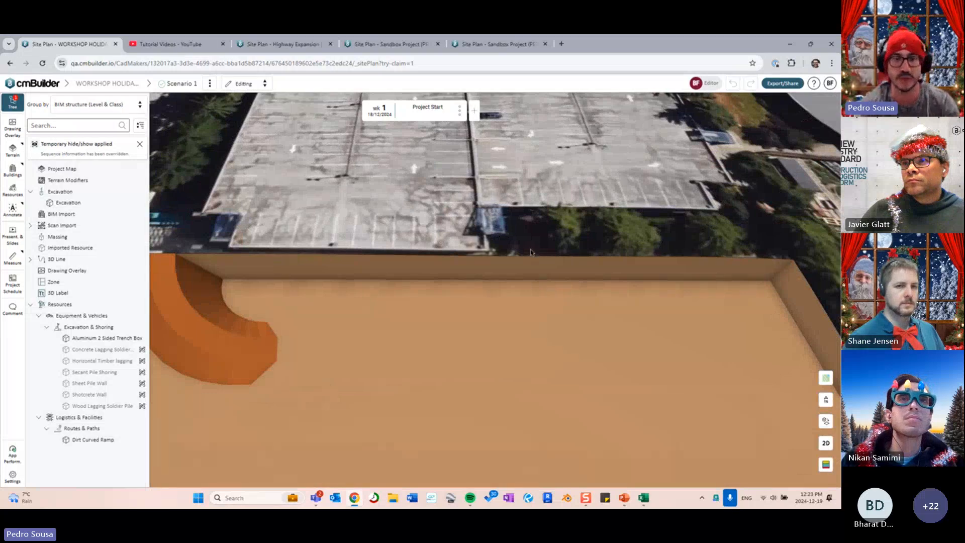
pyautogui.moveTo(531, 251); pyautogui.dragTo(462, 297)
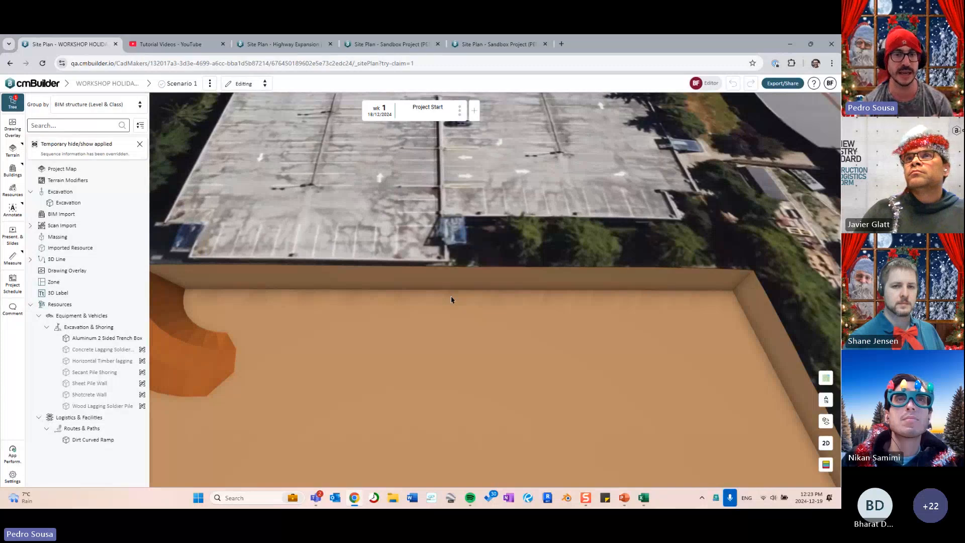
pyautogui.moveTo(451, 298); pyautogui.dragTo(492, 306)
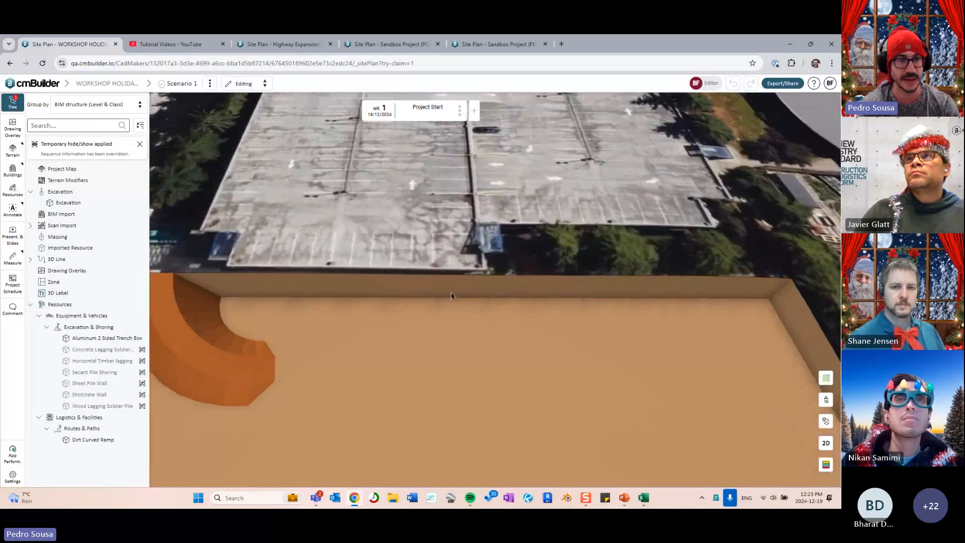
pyautogui.moveTo(433, 313); pyautogui.dragTo(454, 304)
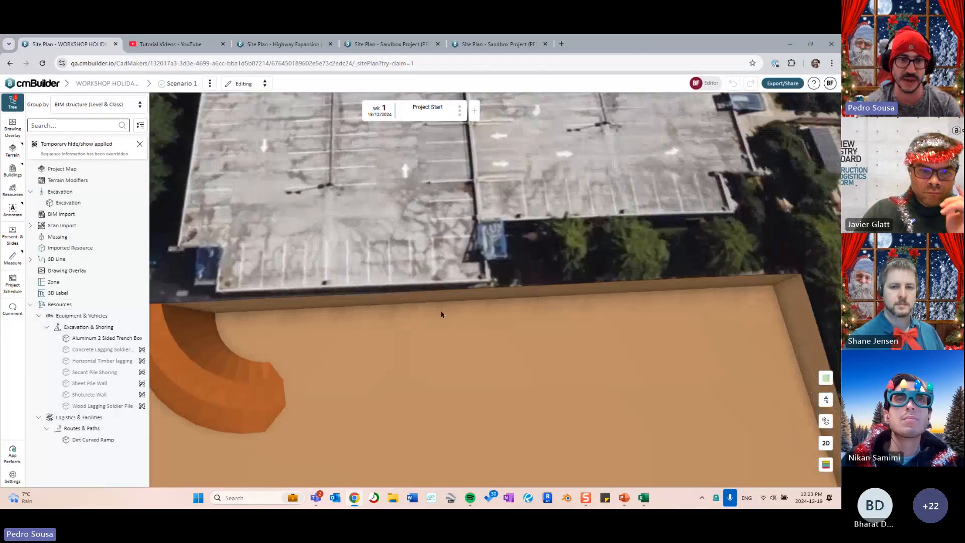
pyautogui.moveTo(334, 329); pyautogui.dragTo(474, 327)
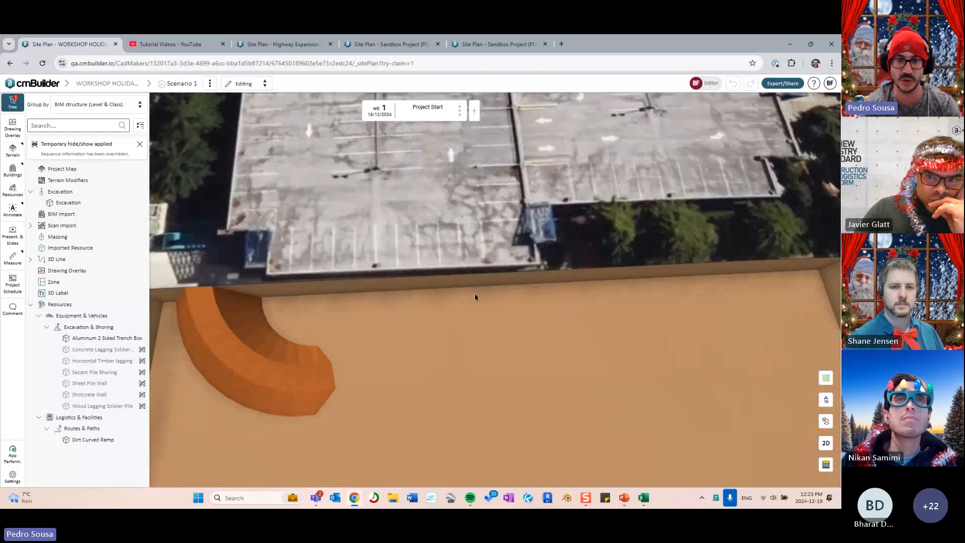
pyautogui.moveTo(601, 350); pyautogui.dragTo(503, 301)
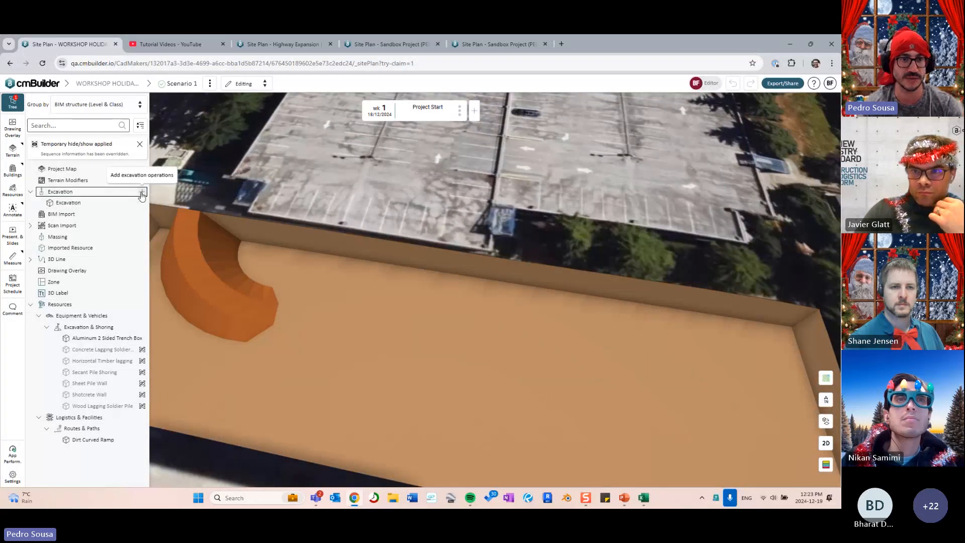
# - Sketch a closed four-point fill outline inside the pit beside the ramp
pyautogui.click(142, 193)
pyautogui.click(749, 211)
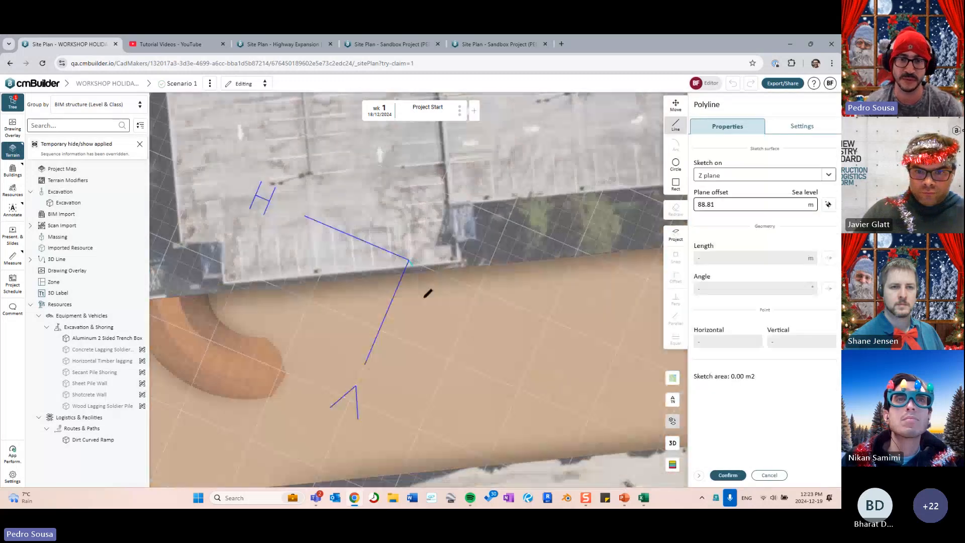
pyautogui.click(408, 260)
pyautogui.click(419, 372)
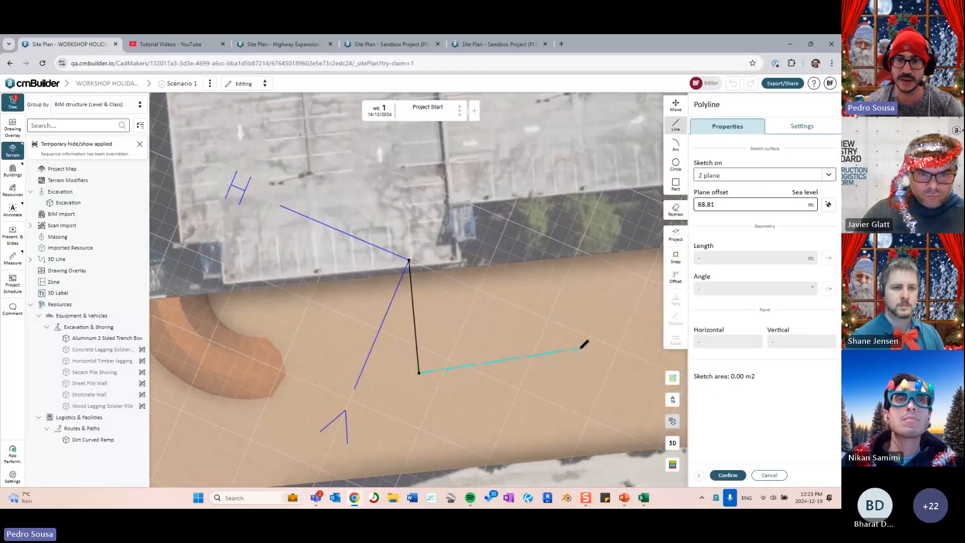
pyautogui.click(580, 348)
pyautogui.click(555, 249)
pyautogui.click(409, 260)
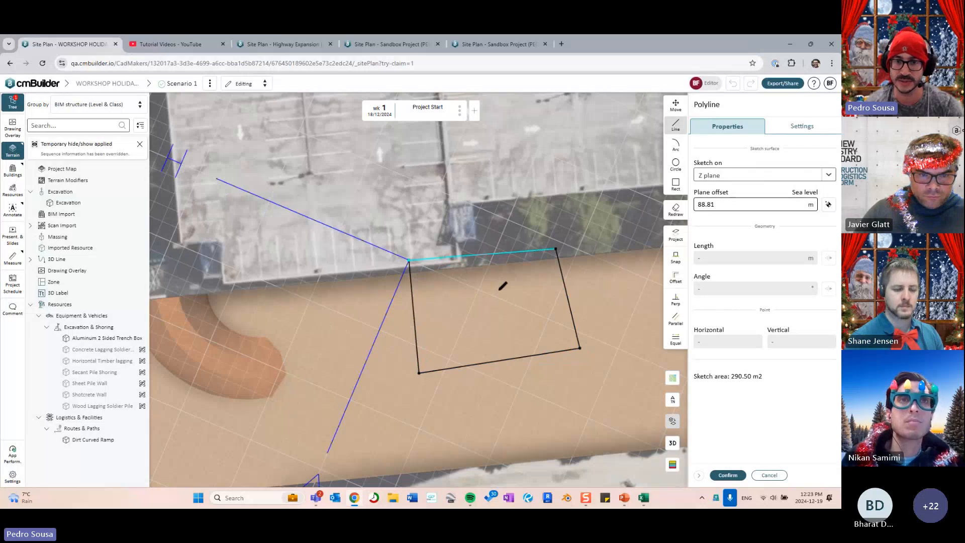
pyautogui.press('Return')
# - Edit the fill outline, pushing its right edge out to 15 m
pyautogui.click(678, 148)
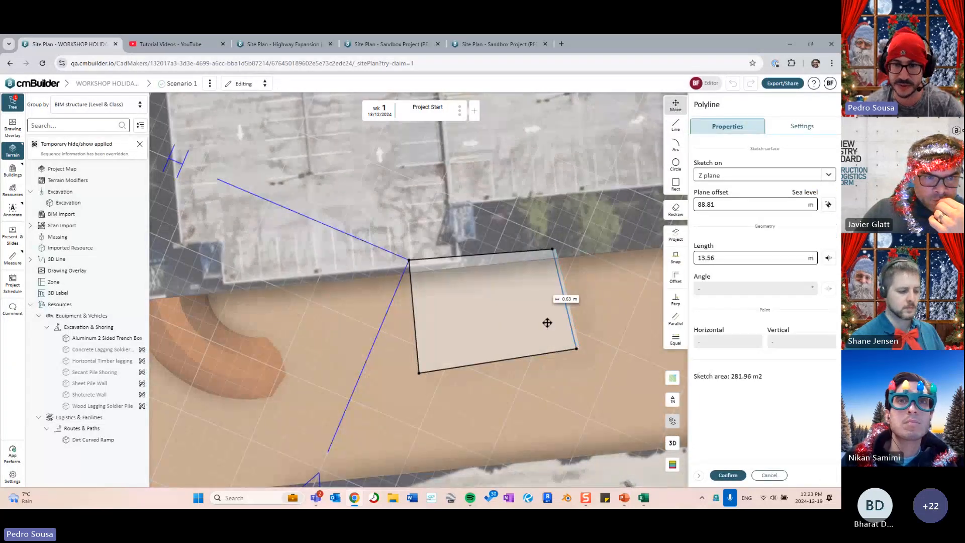
pyautogui.moveTo(548, 322)
pyautogui.mouseDown()
pyautogui.moveTo(513, 340)
pyautogui.moveTo(513, 365)
pyautogui.mouseUp()
pyautogui.moveTo(496, 276); pyautogui.dragTo(559, 298)
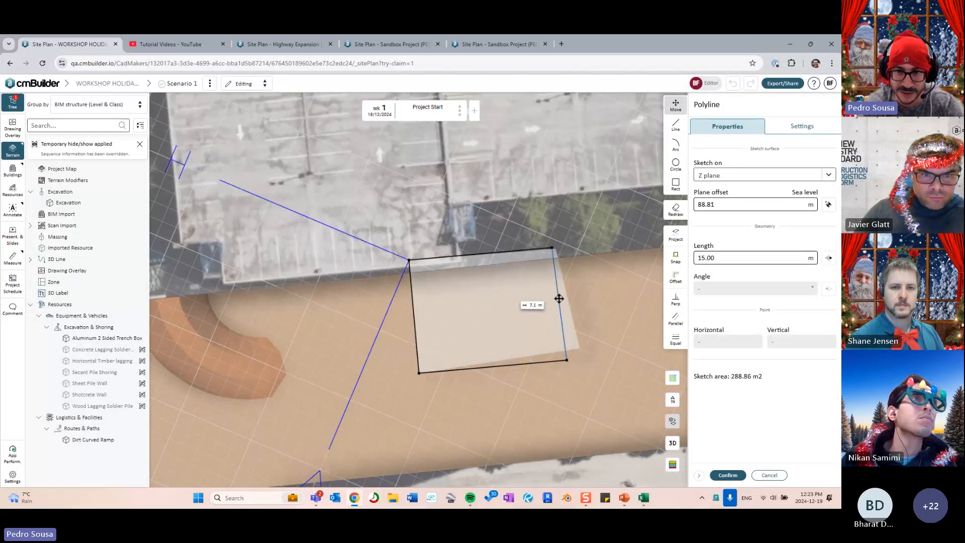
pyautogui.click(717, 475)
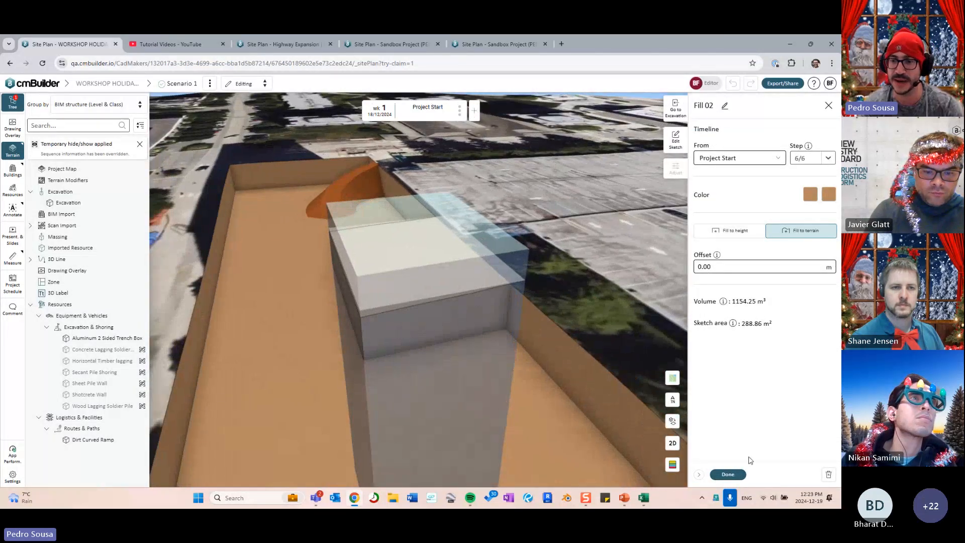
# - Set the fill's base elevation to 84.00 at the pit floor and its top to 88.80
pyautogui.click(731, 230)
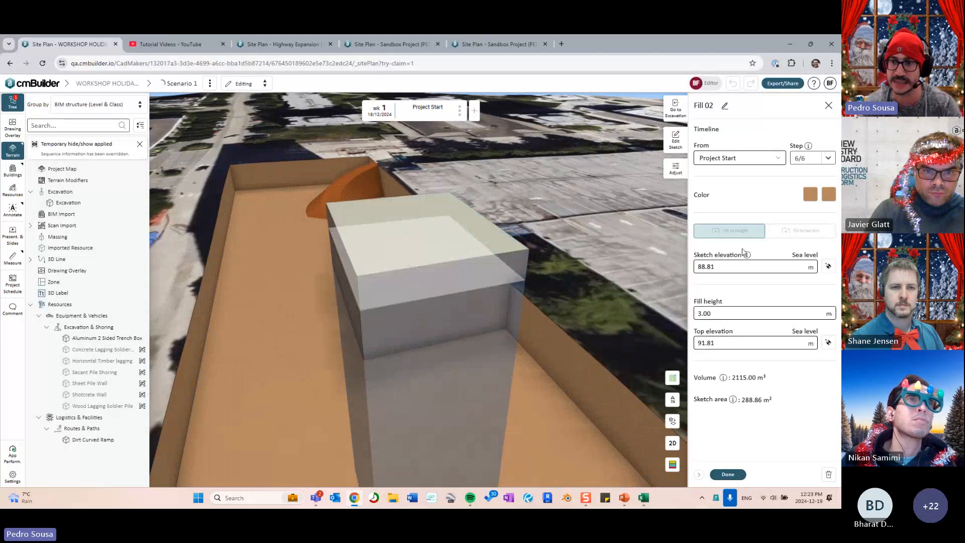
pyautogui.click(828, 266)
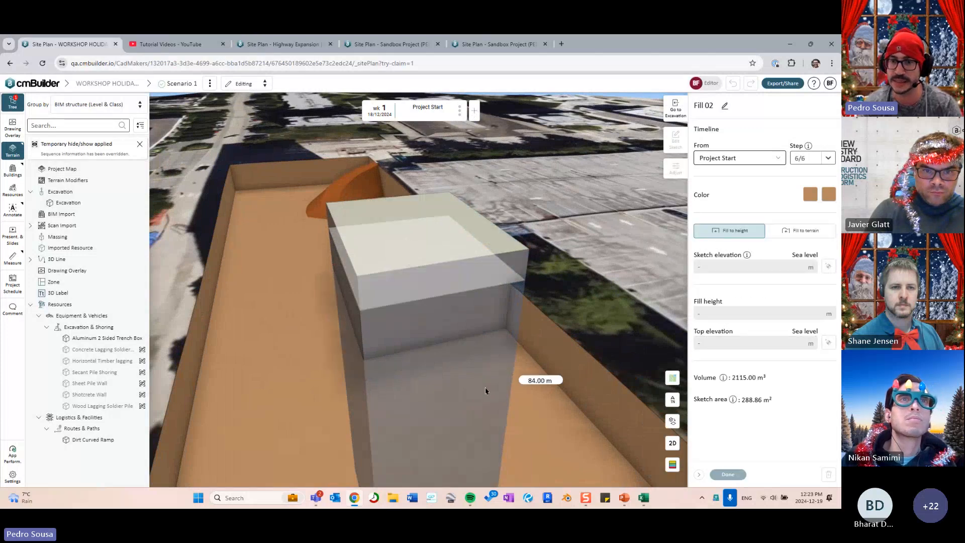
pyautogui.click(485, 387)
pyautogui.click(828, 342)
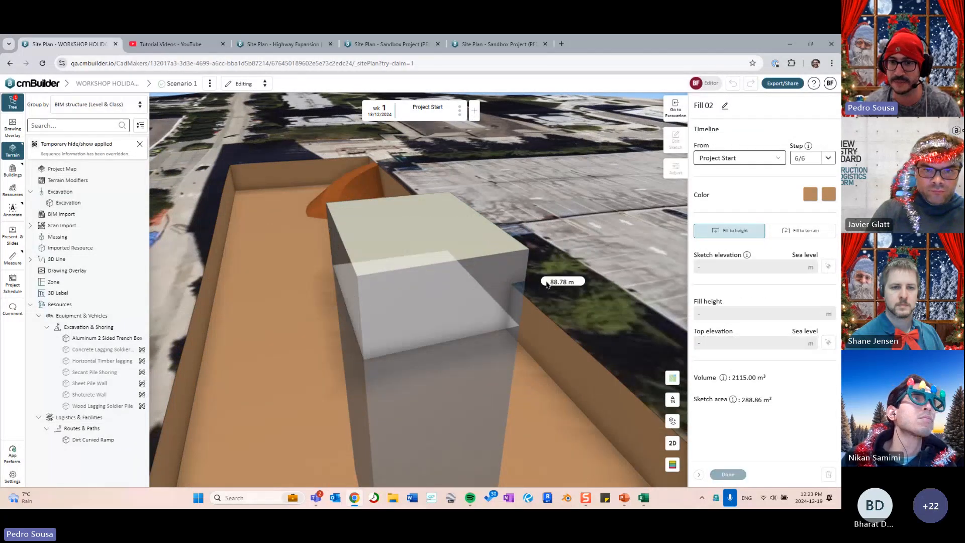
pyautogui.click(648, 331)
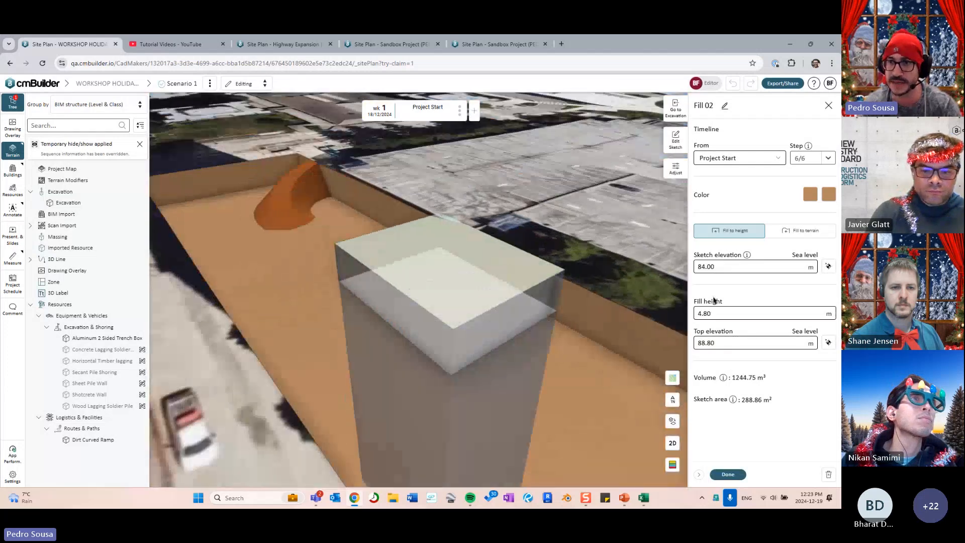
# - Make Fill 02 rise to terrain level and finish the fill block
pyautogui.click(676, 168)
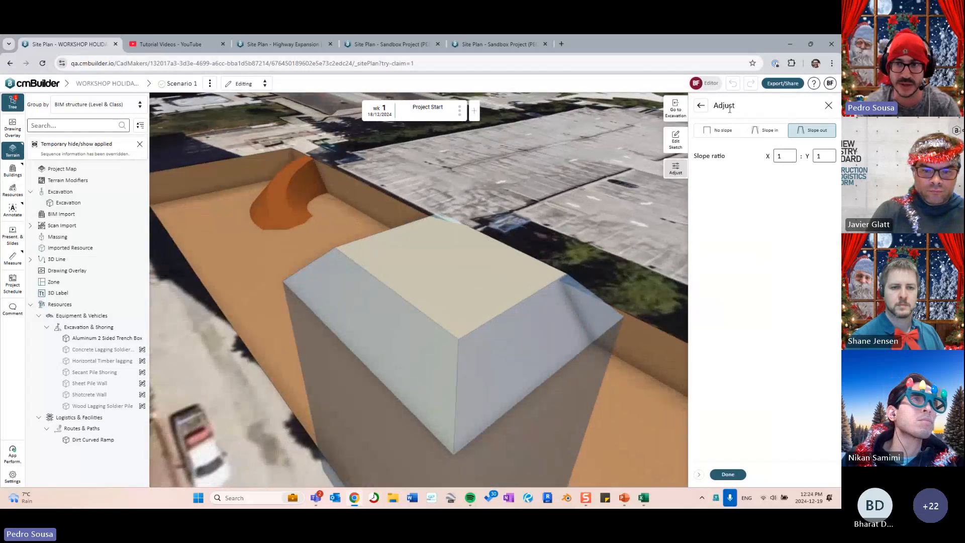
pyautogui.click(701, 106)
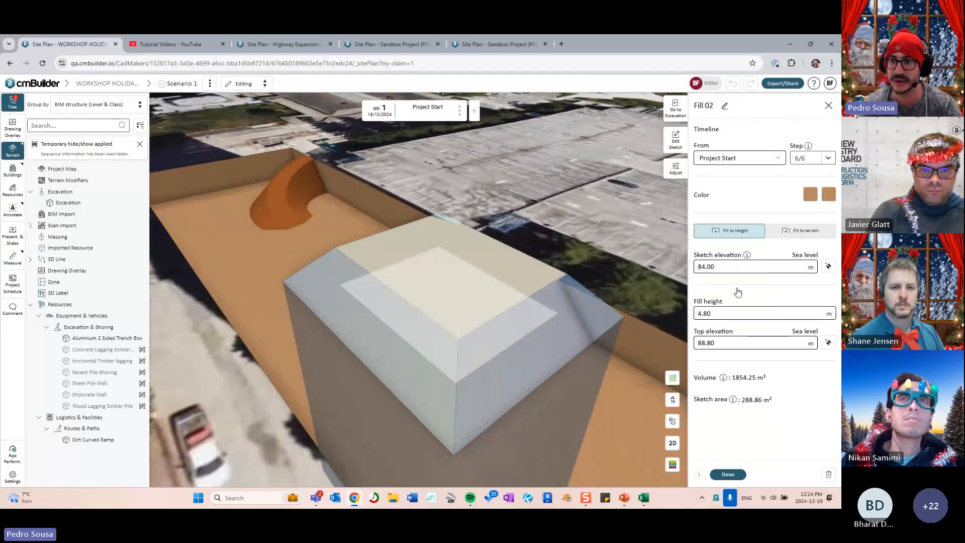
pyautogui.click(789, 234)
pyautogui.click(728, 474)
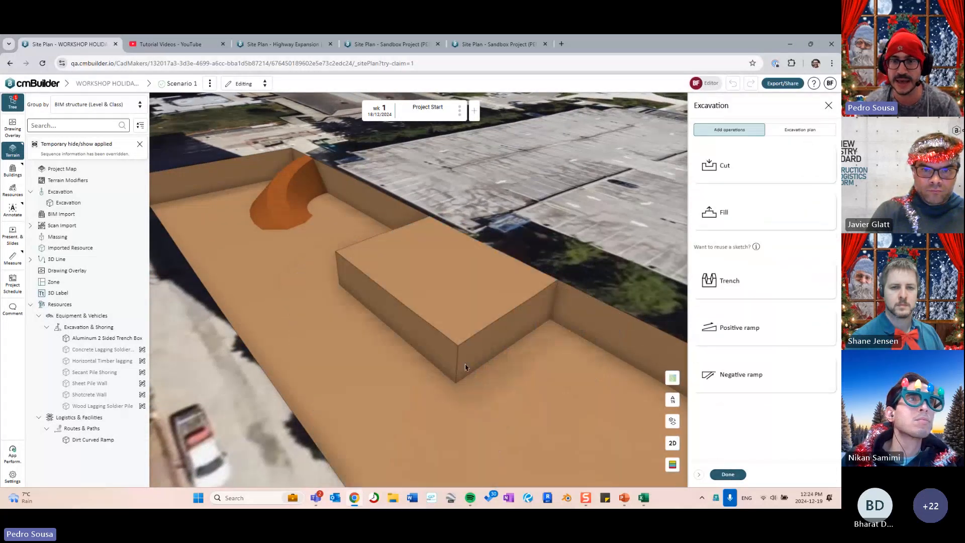
# - Draw an arc across the fill block as Trench 05's path, deleting the short straight line
pyautogui.click(728, 472)
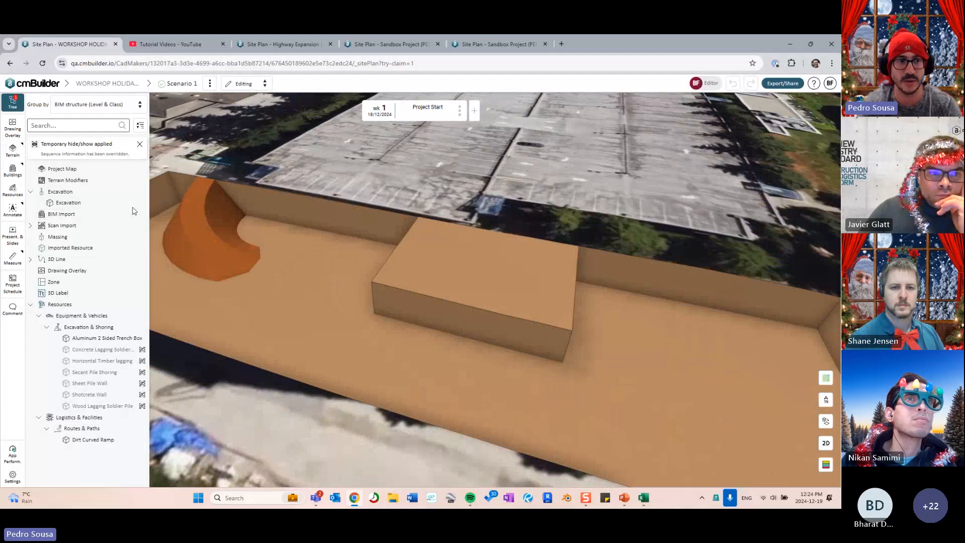
pyautogui.click(141, 194)
pyautogui.click(714, 165)
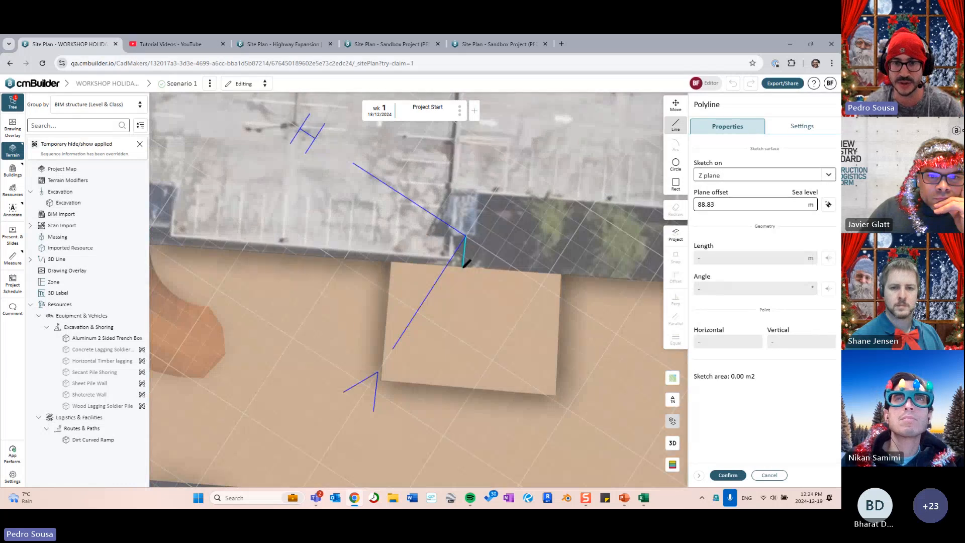
pyautogui.click(463, 267)
pyautogui.press('a')
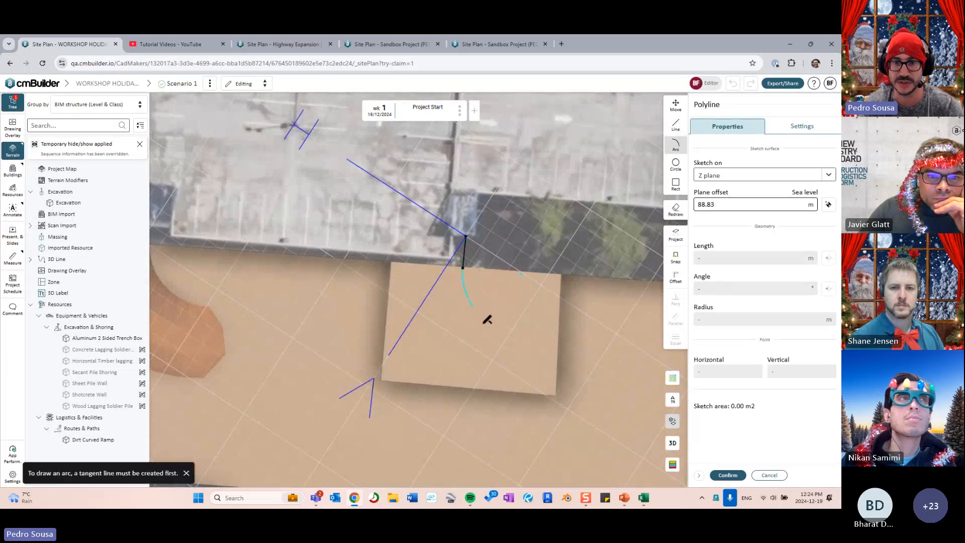
pyautogui.click(558, 381)
pyautogui.press('Escape')
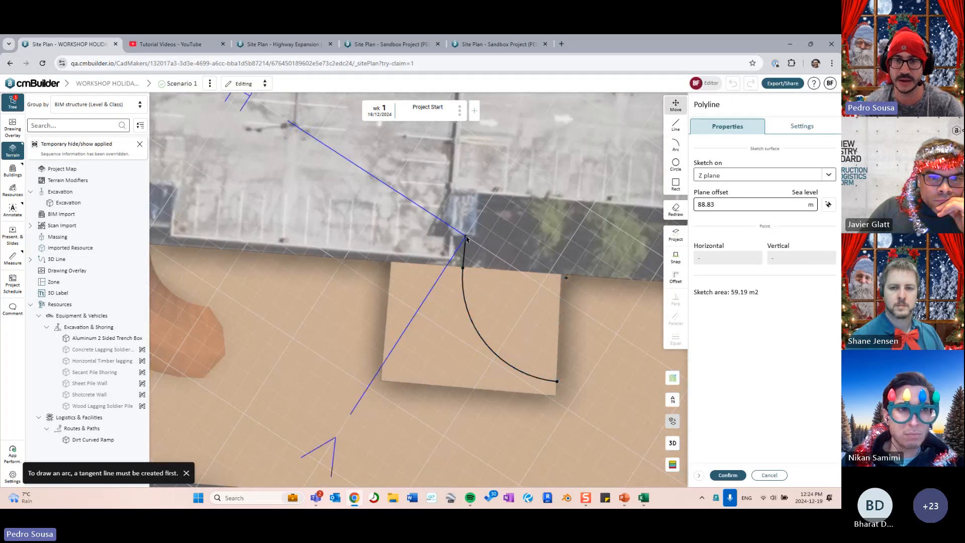
pyautogui.click(464, 250)
pyautogui.press('Delete')
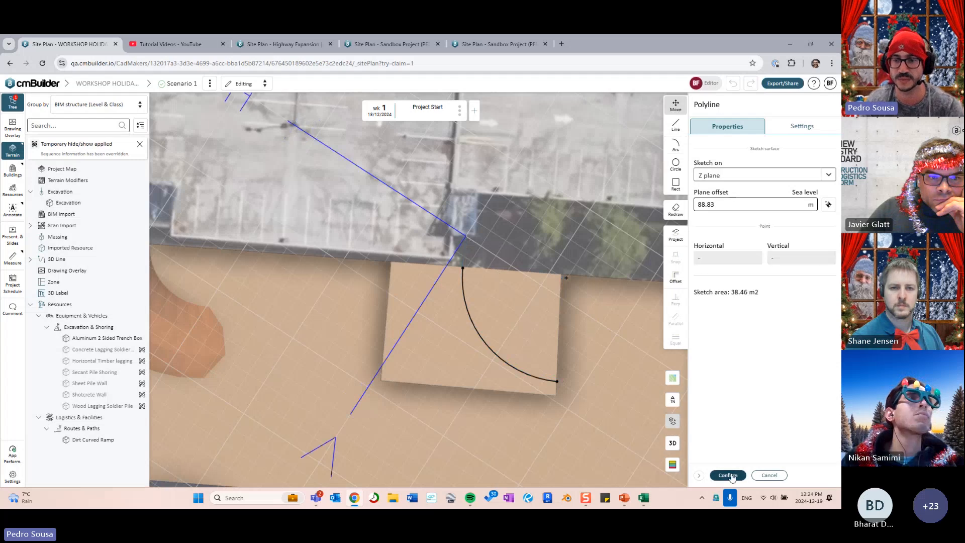
pyautogui.press('Return')
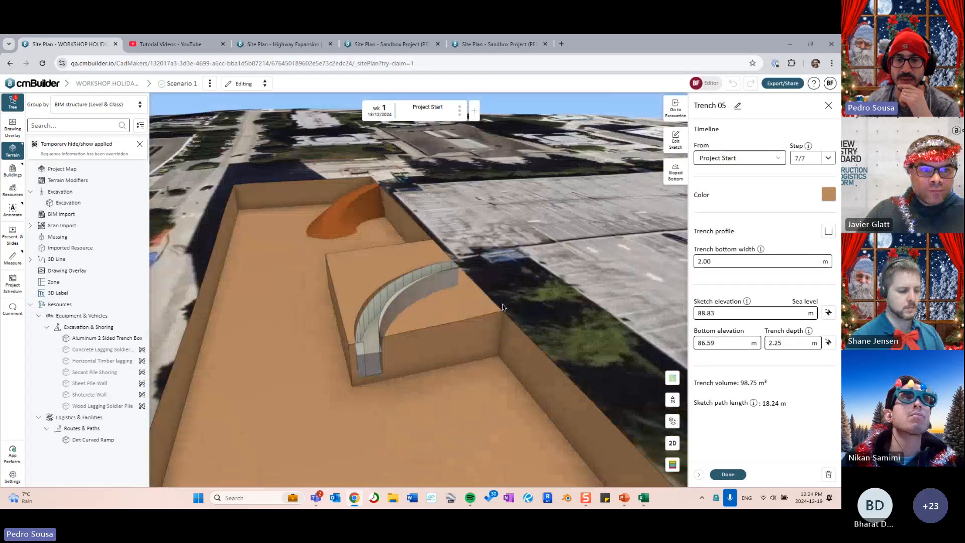
# - Extend the trench arc's end point slightly and confirm the edited path
pyautogui.moveTo(488, 334); pyautogui.dragTo(489, 357, button='middle')
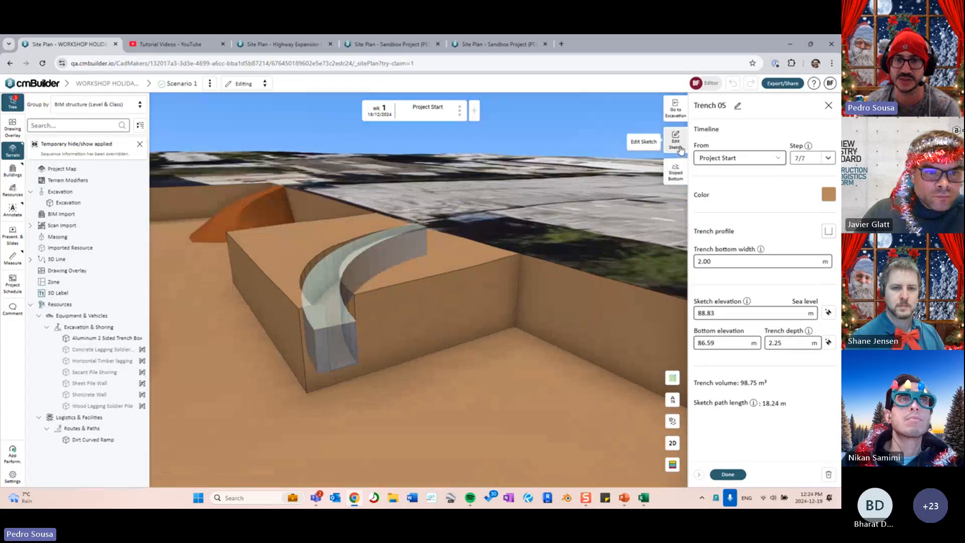
pyautogui.click(680, 149)
pyautogui.moveTo(333, 286); pyautogui.dragTo(343, 294)
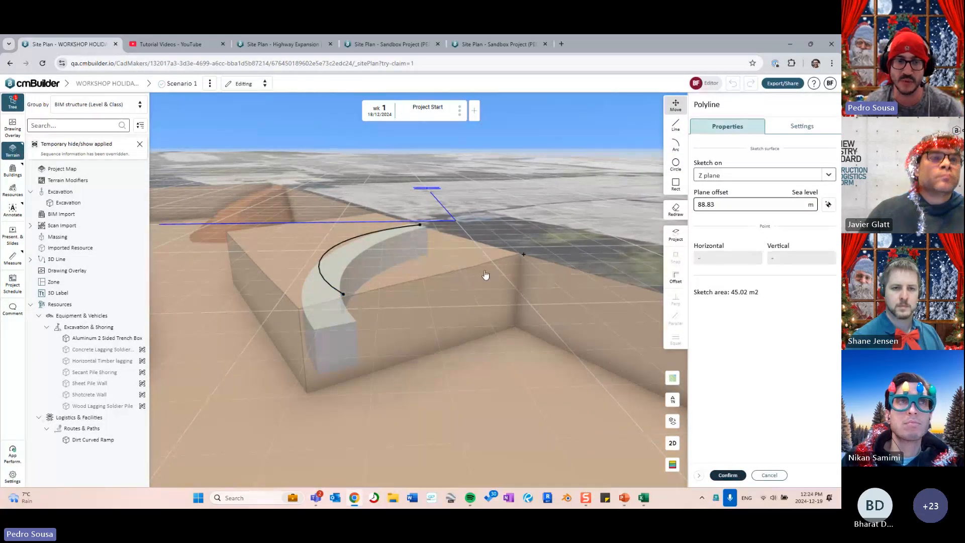
pyautogui.press('Return')
# - Set the trench bottom width to 5.00 m and open its sloped-bottom settings
pyautogui.moveTo(448, 375); pyautogui.dragTo(659, 249, button='middle')
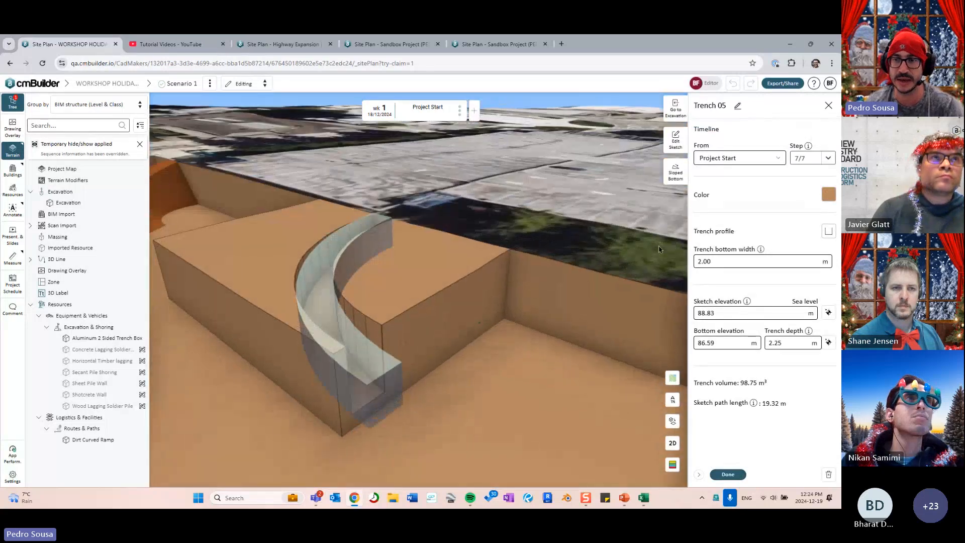
pyautogui.click(726, 262)
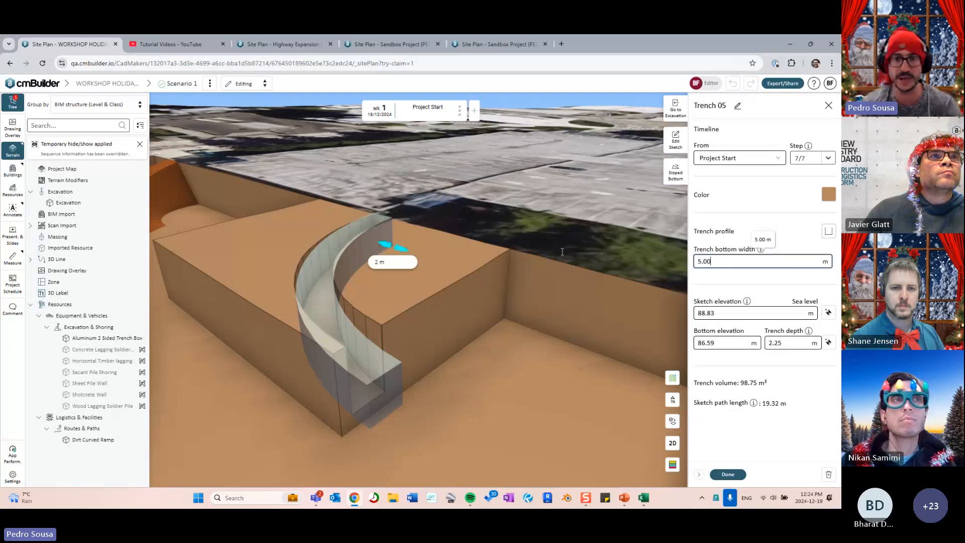
pyautogui.scroll(-2, 563, 253)
pyautogui.moveTo(563, 253); pyautogui.dragTo(521, 297, button='middle')
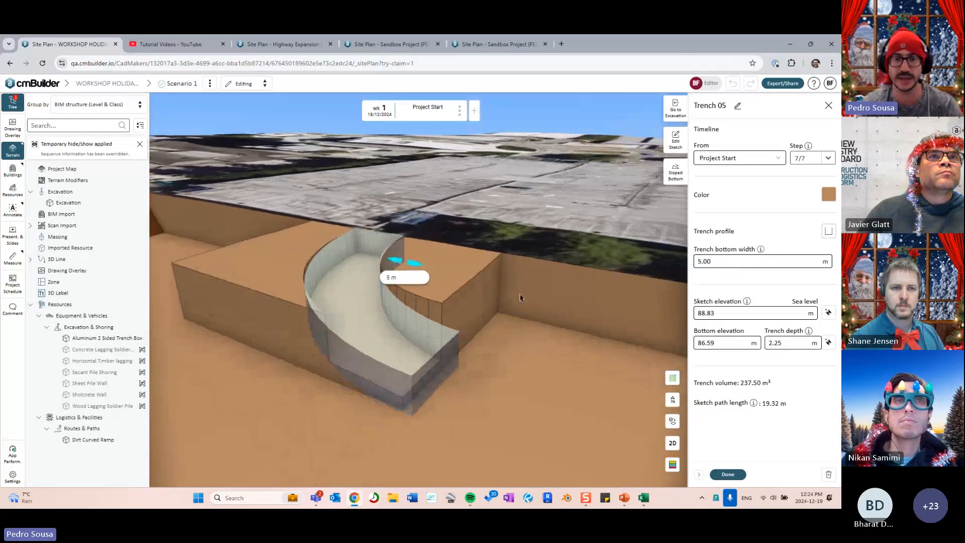
pyautogui.click(674, 170)
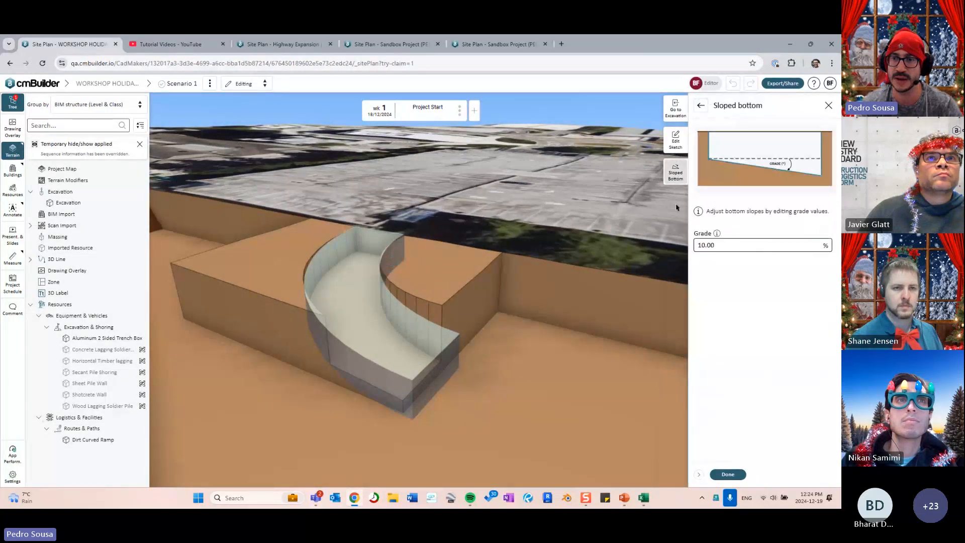
# - Set the sloped-bottom grade to 13.50% and finish editing Trench 05
pyautogui.doubleClick(732, 246)
pyautogui.write('15')
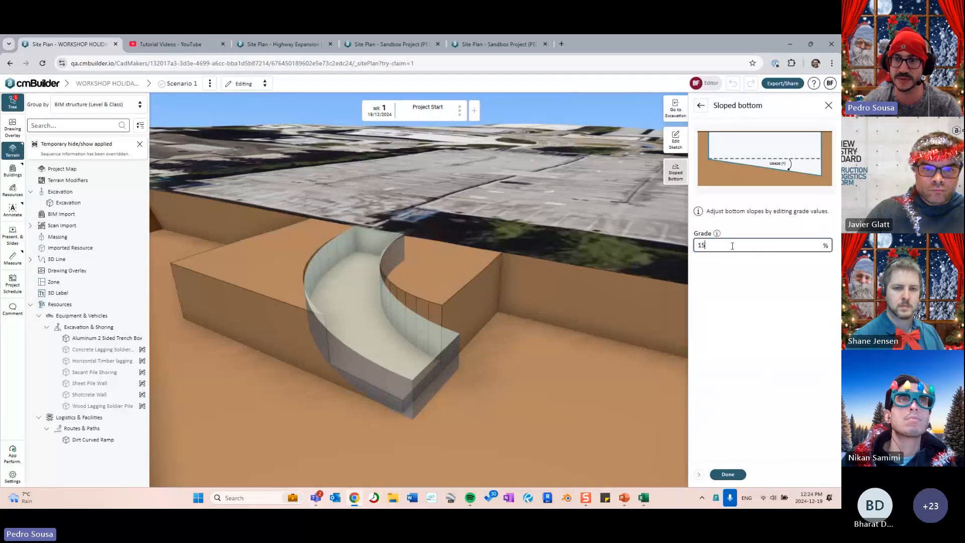
pyautogui.write('.00')
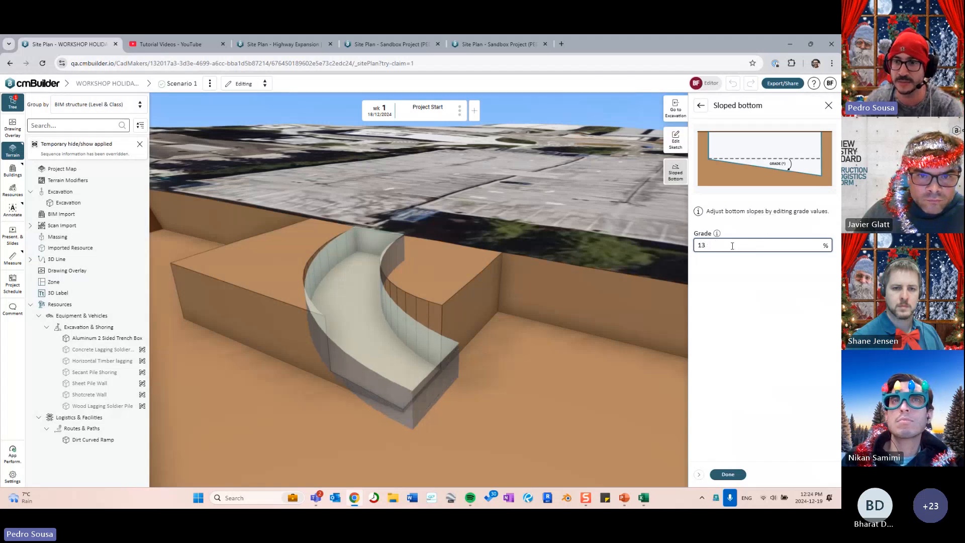
pyautogui.press('BackSpace')
pyautogui.write('0')
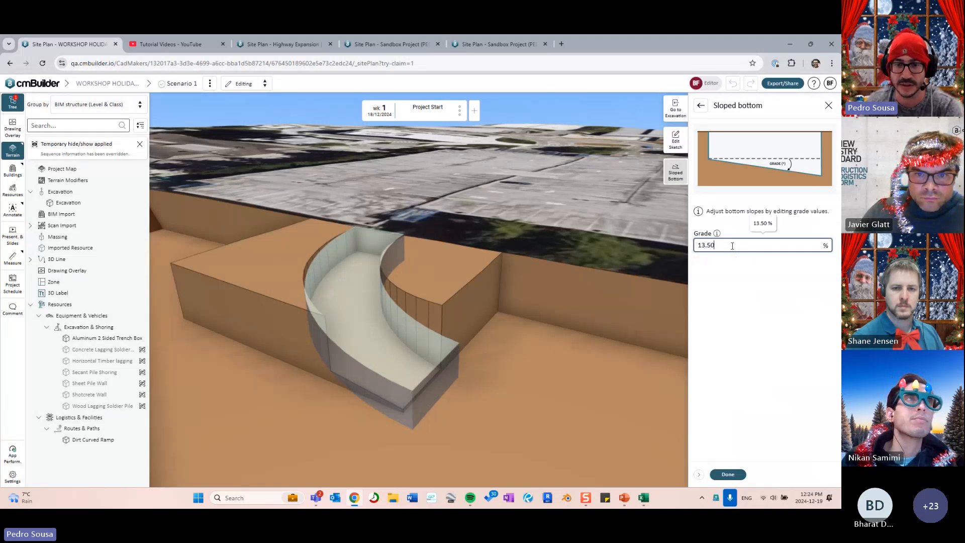
pyautogui.click(728, 474)
pyautogui.click(728, 474)
pyautogui.moveTo(482, 339); pyautogui.dragTo(509, 397)
pyautogui.moveTo(472, 301); pyautogui.dragTo(432, 299, button='right')
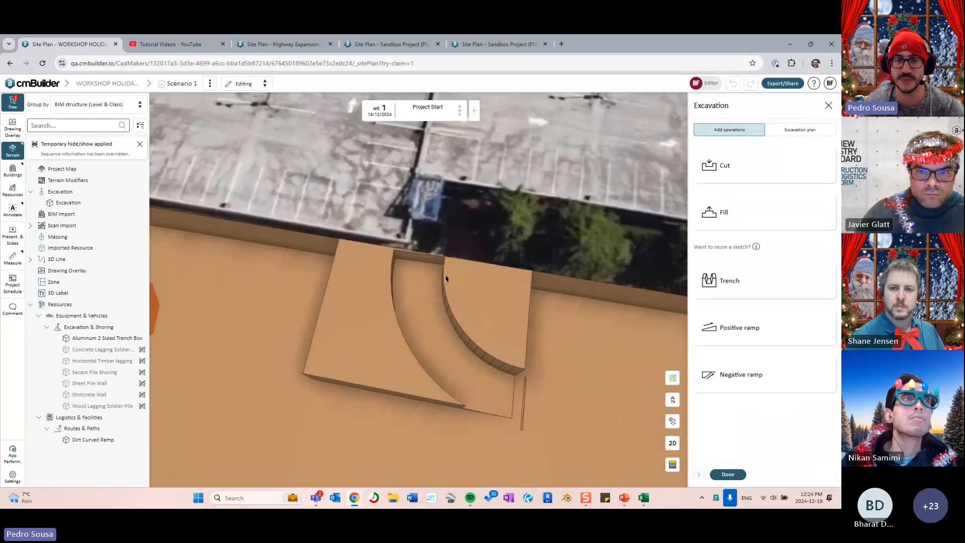
# - In 2D plan view, outline a cut from the block corner along the curved trench edge
pyautogui.click(672, 442)
pyautogui.moveTo(403, 240); pyautogui.dragTo(444, 281, button='right')
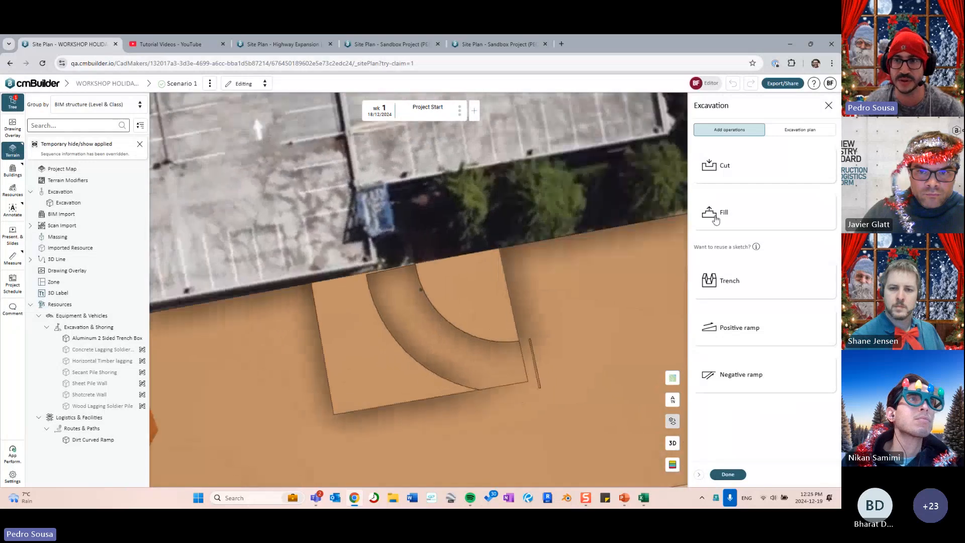
pyautogui.click(722, 168)
pyautogui.scroll(3, 382, 284)
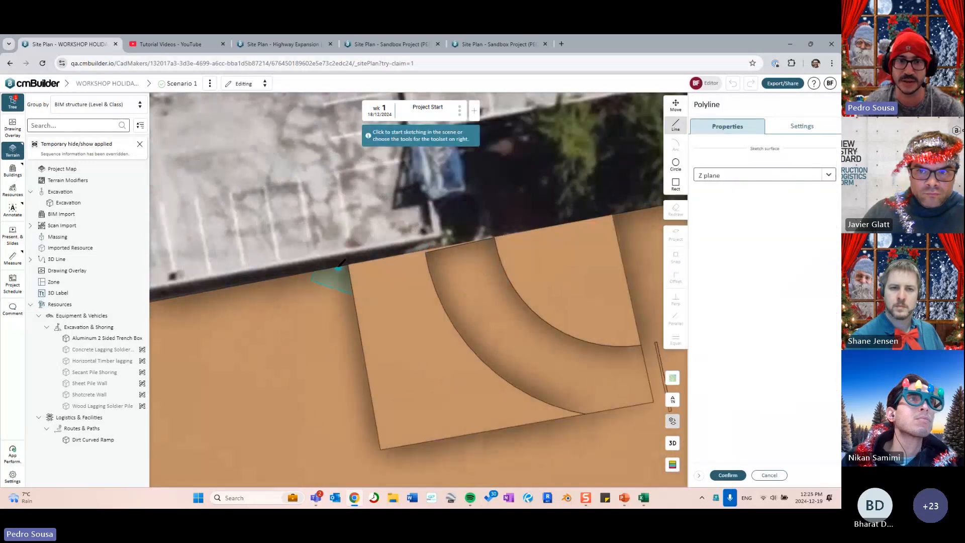
pyautogui.click(341, 268)
pyautogui.click(426, 251)
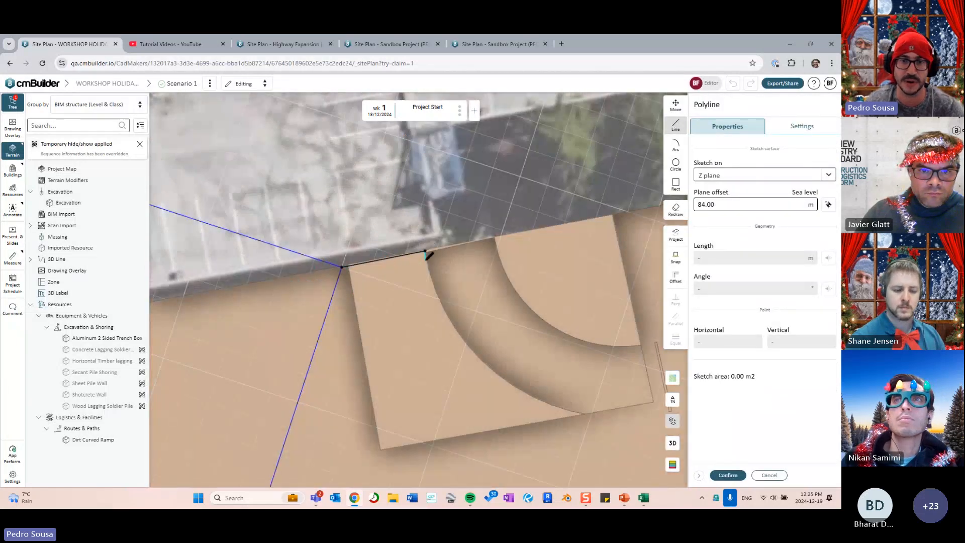
pyautogui.press('a')
pyautogui.click(584, 411)
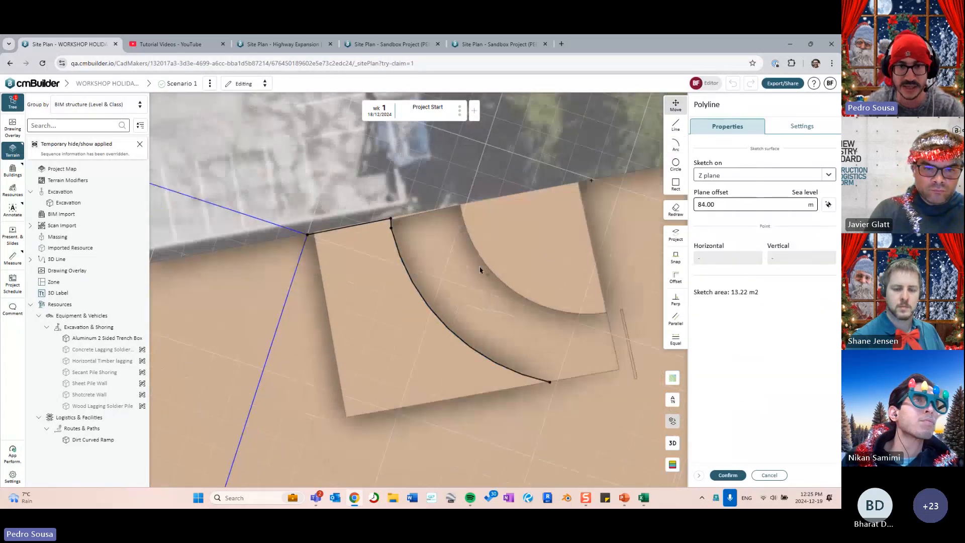
pyautogui.press('l')
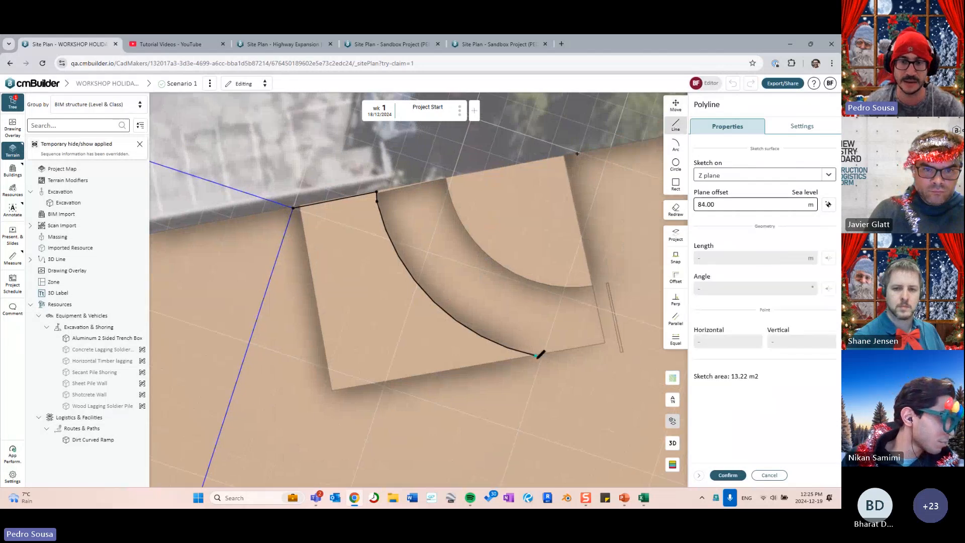
pyautogui.click(315, 401)
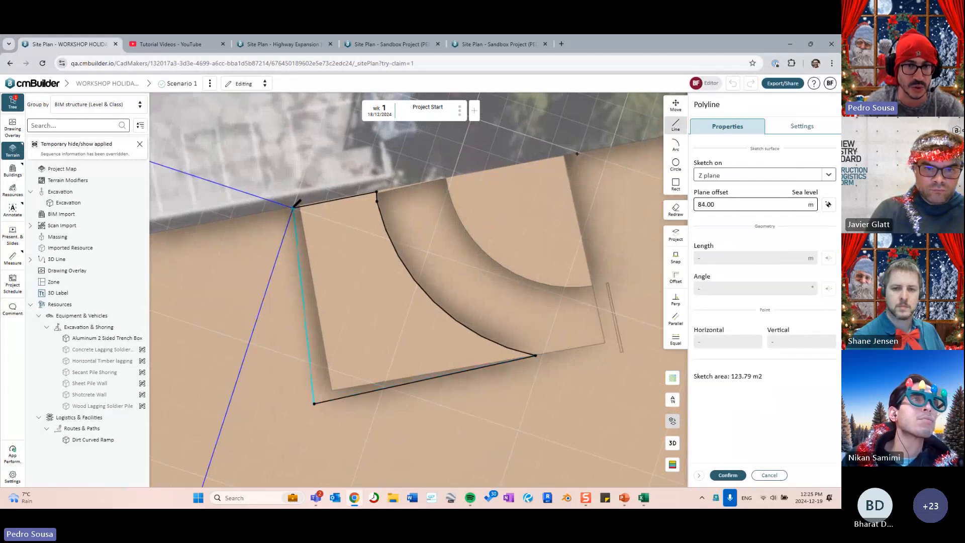
pyautogui.click(292, 207)
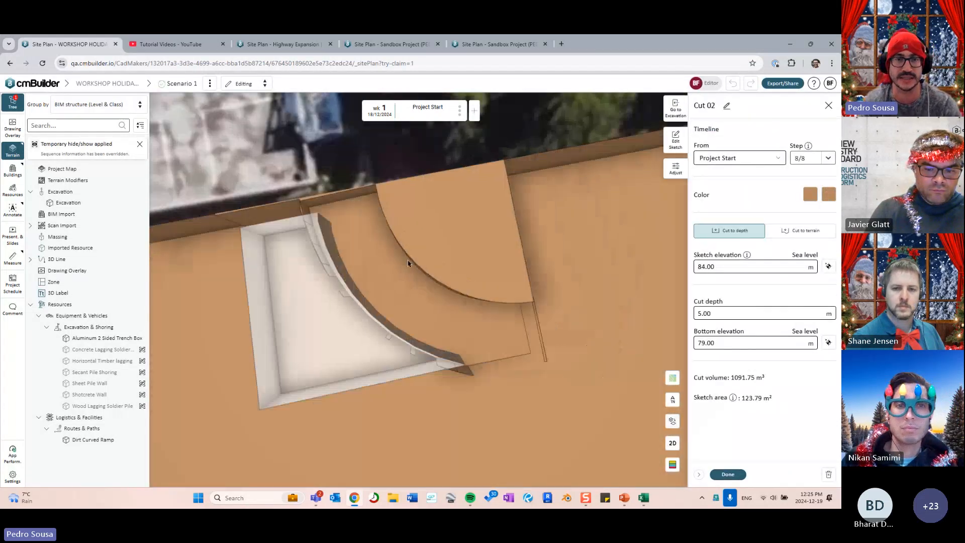
# - Snap the cut outline's arc endpoints onto the block corners, giving 127.23 m²
pyautogui.moveTo(505, 186)
pyautogui.mouseDown()
pyautogui.moveTo(428, 157)
pyautogui.moveTo(425, 165)
pyautogui.mouseUp()
pyautogui.click(681, 151)
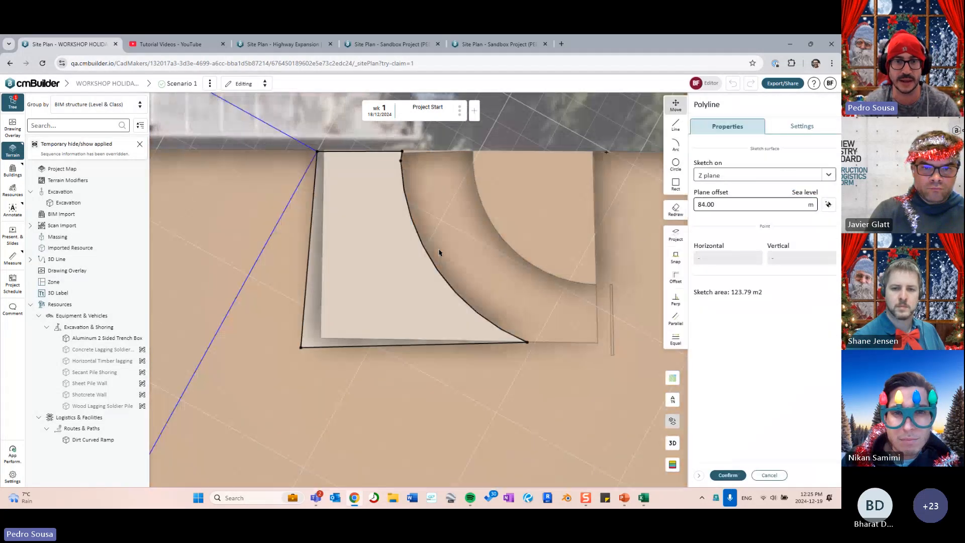
pyautogui.click(430, 259)
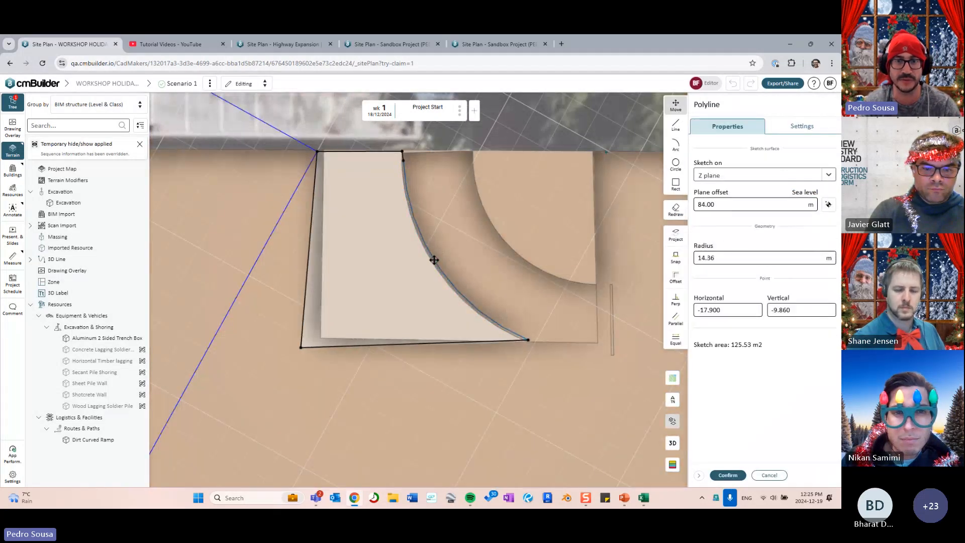
pyautogui.moveTo(527, 337); pyautogui.dragTo(541, 347)
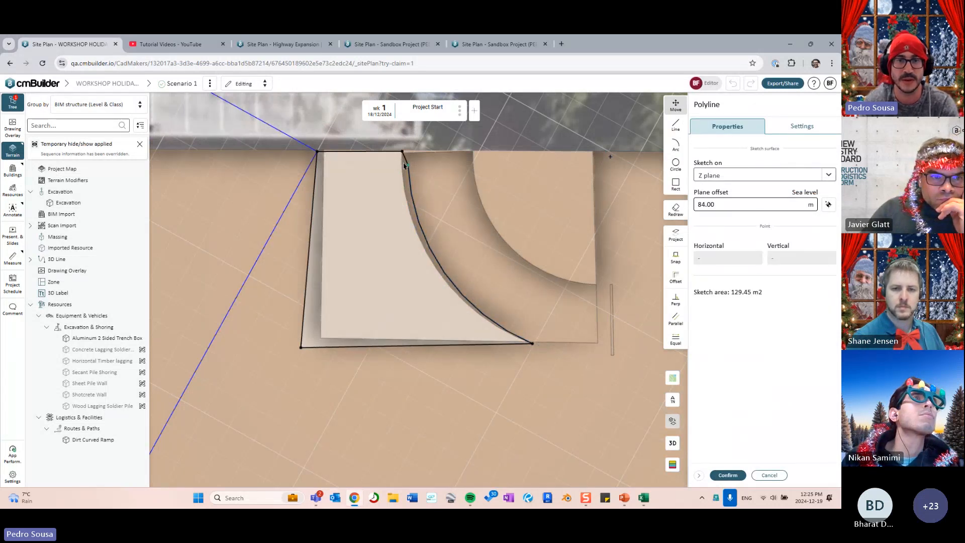
pyautogui.moveTo(411, 166); pyautogui.dragTo(402, 151)
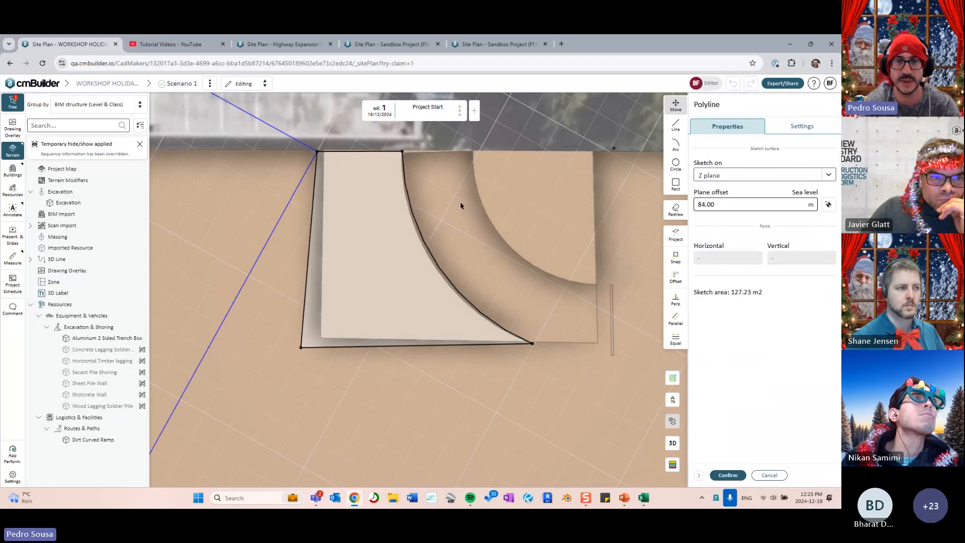
pyautogui.click(728, 475)
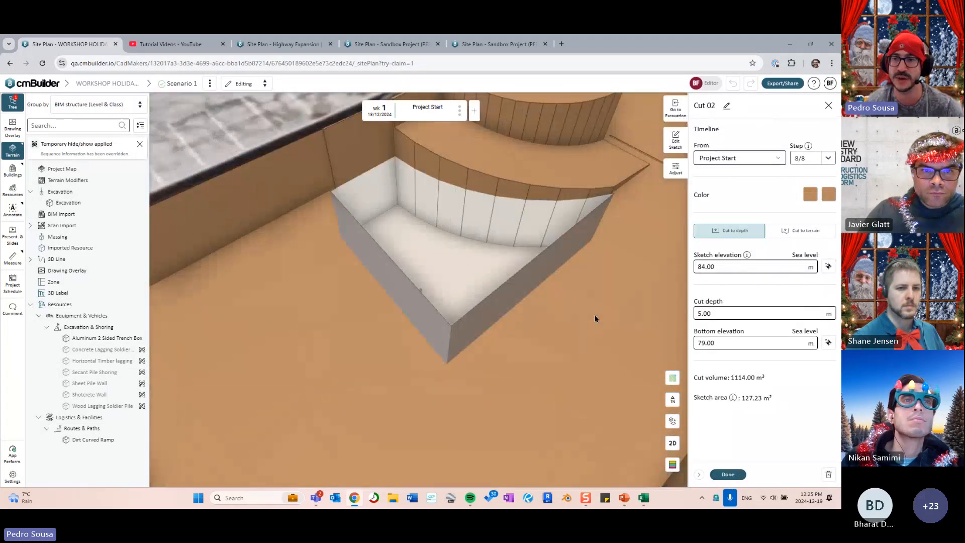
# - Pick Cut 02's top at 88.63 m and its bottom at the 84.00 m pit floor
pyautogui.click(828, 266)
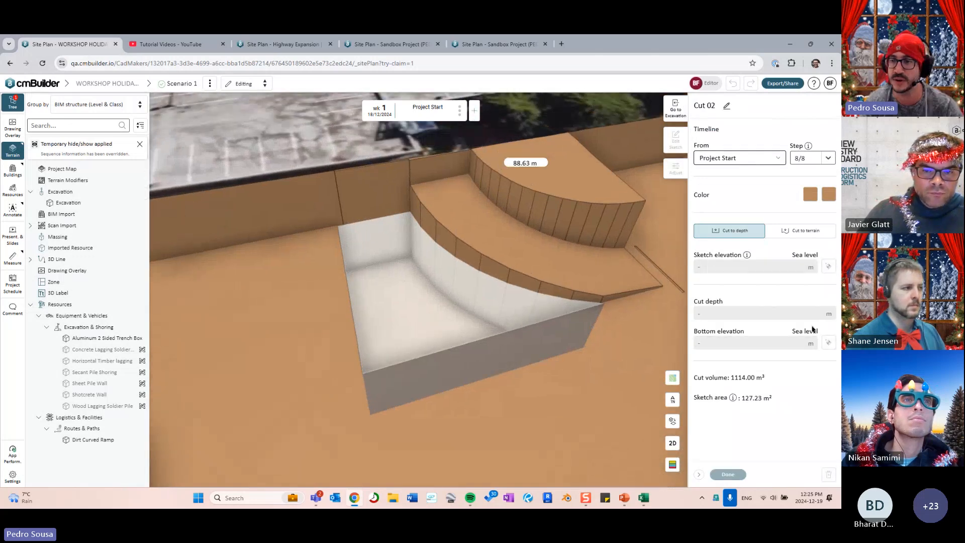
pyautogui.click(829, 343)
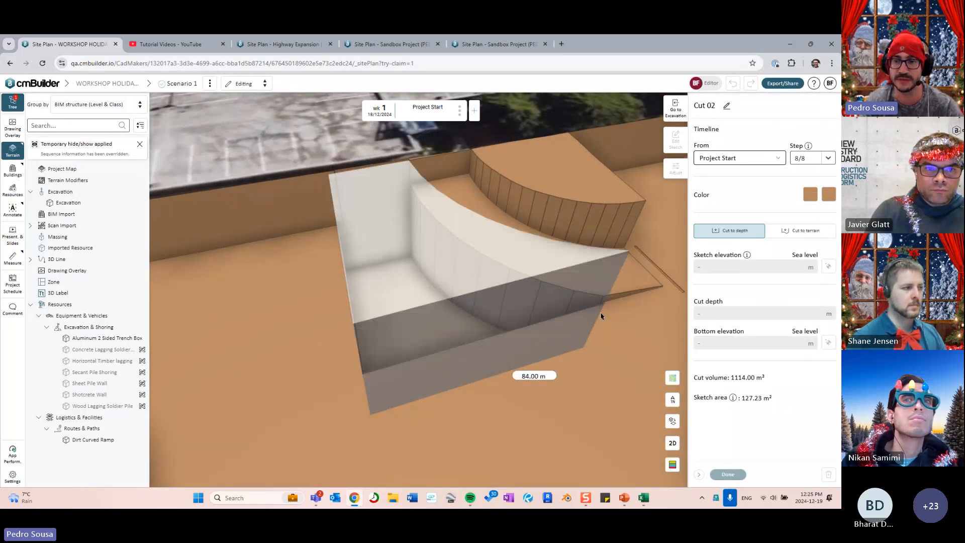
pyautogui.click(451, 321)
pyautogui.moveTo(545, 331); pyautogui.dragTo(466, 257)
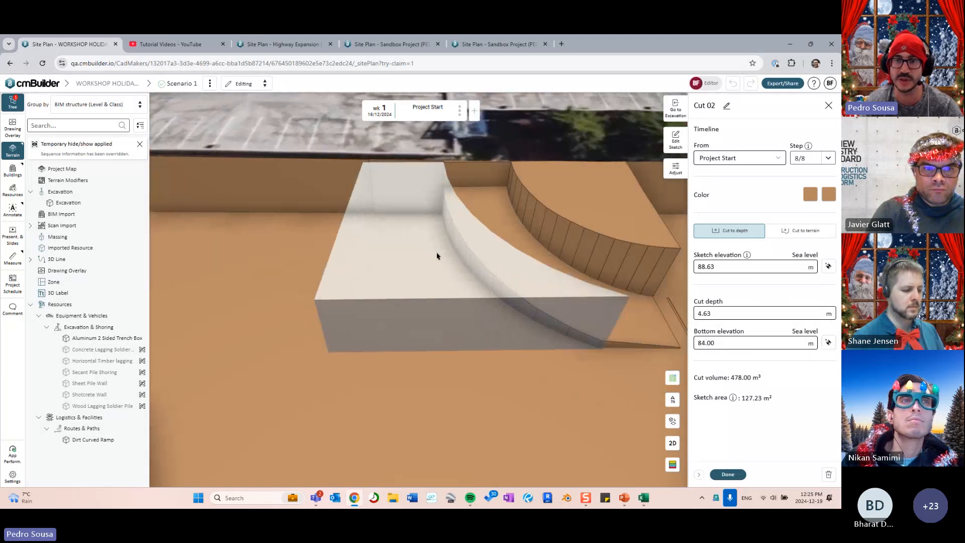
# - Make Cut 02's walls slope inward, removing the slope from walls A and D
pyautogui.click(675, 168)
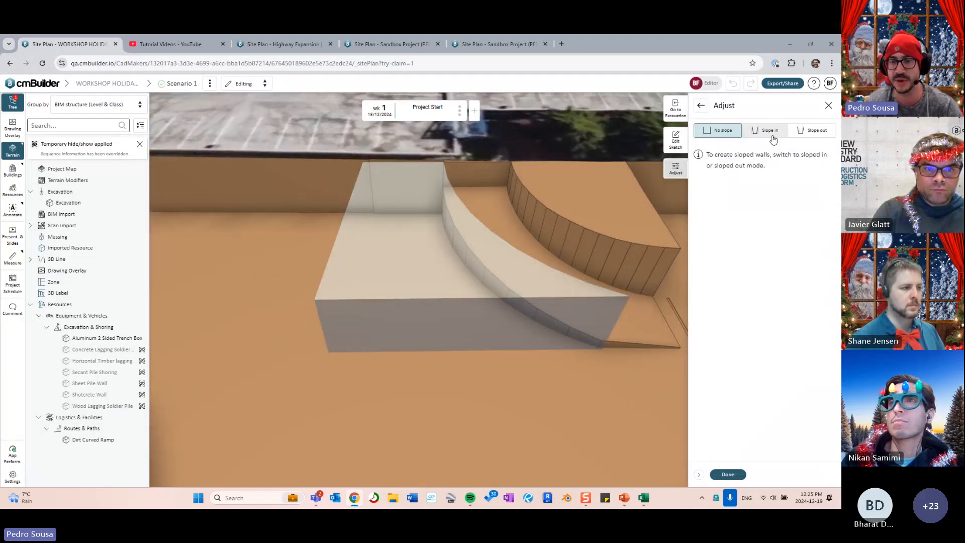
pyautogui.click(763, 131)
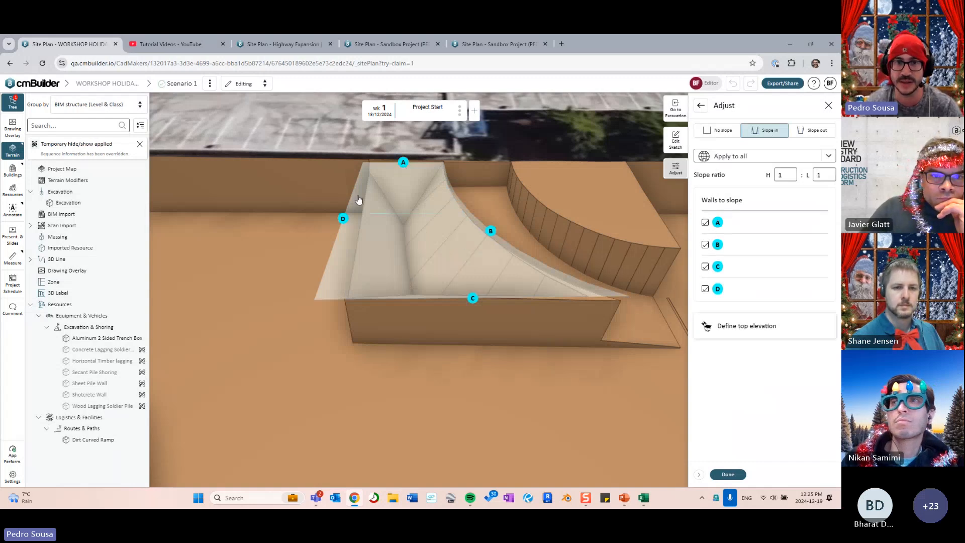
pyautogui.click(472, 299)
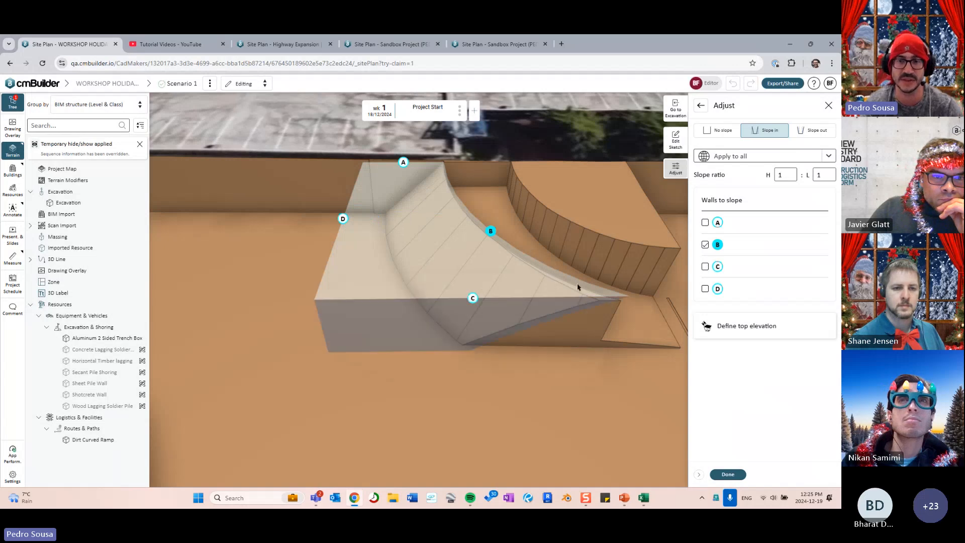
pyautogui.moveTo(578, 287); pyautogui.dragTo(536, 271)
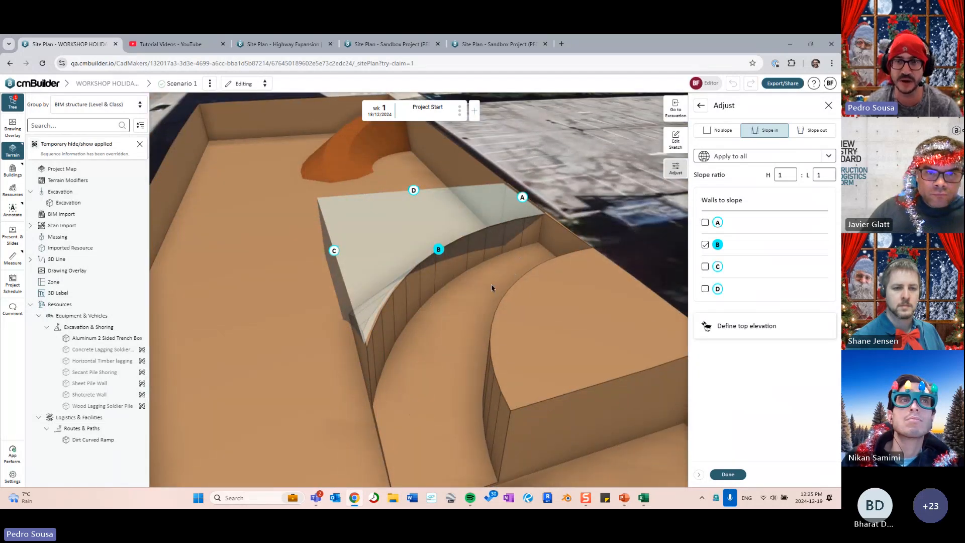
pyautogui.moveTo(491, 288); pyautogui.dragTo(543, 280)
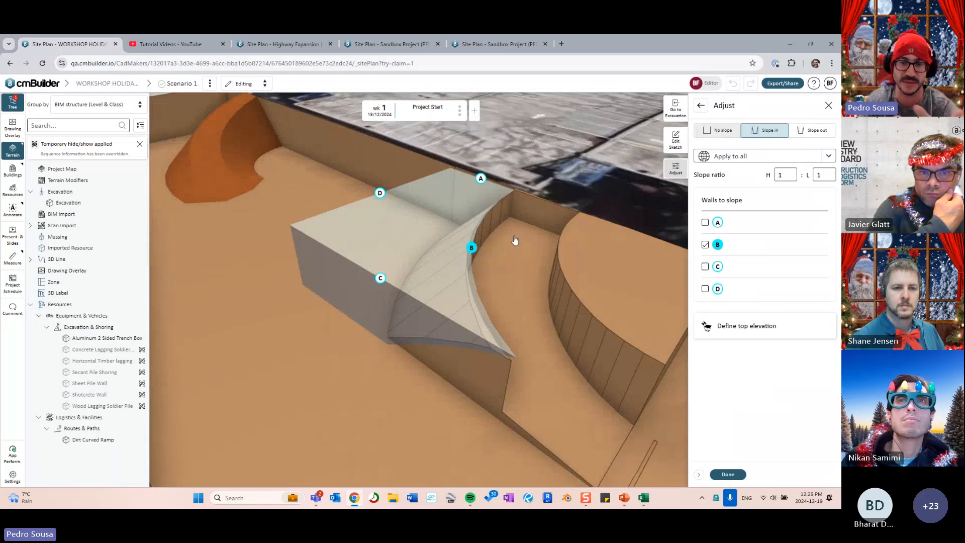
pyautogui.moveTo(498, 232); pyautogui.dragTo(603, 309)
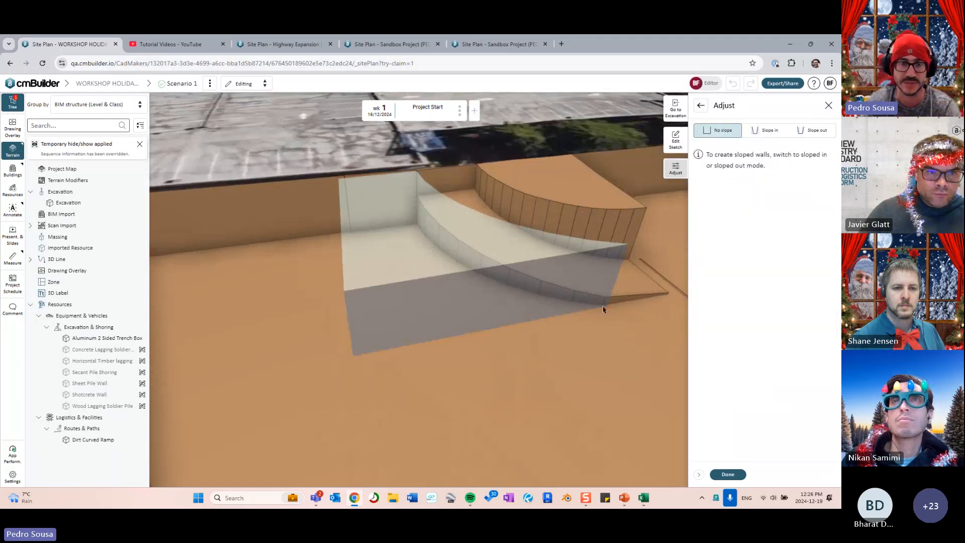
pyautogui.moveTo(527, 214); pyautogui.dragTo(495, 241)
pyautogui.scroll(5, 463, 254)
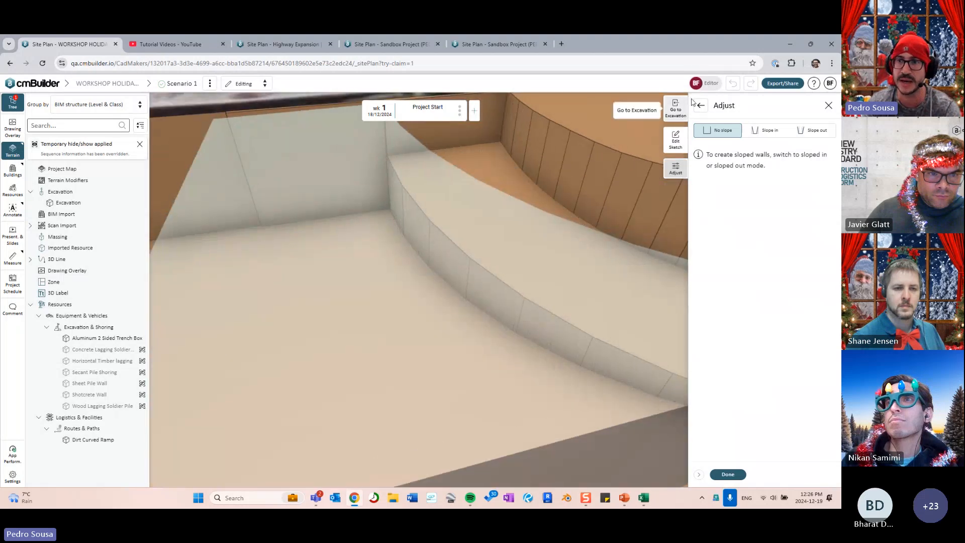
# - Lower the cut's top to 86.58 m, slope wall B in at 1:1 and finish Cut 02
pyautogui.click(700, 106)
pyautogui.moveTo(427, 206); pyautogui.dragTo(622, 261)
pyautogui.click(828, 265)
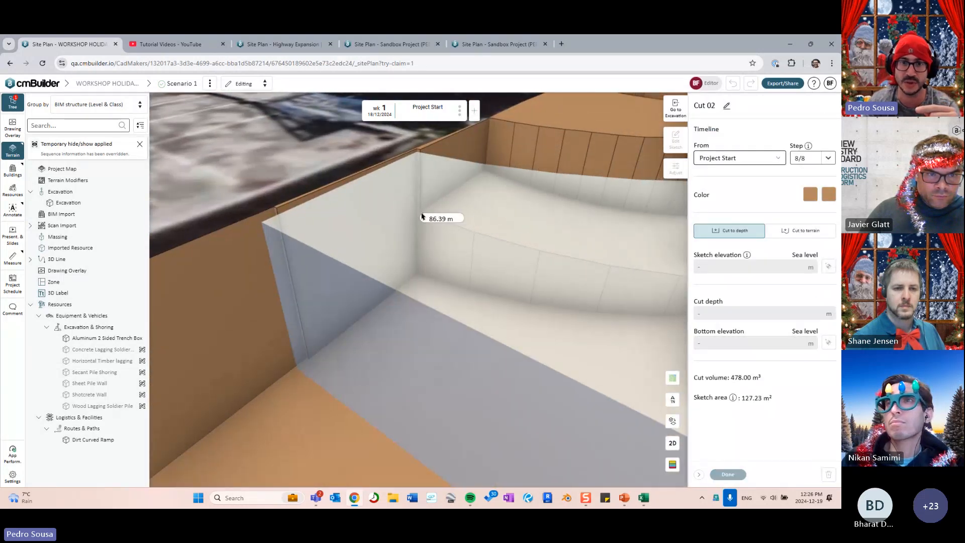
pyautogui.click(495, 272)
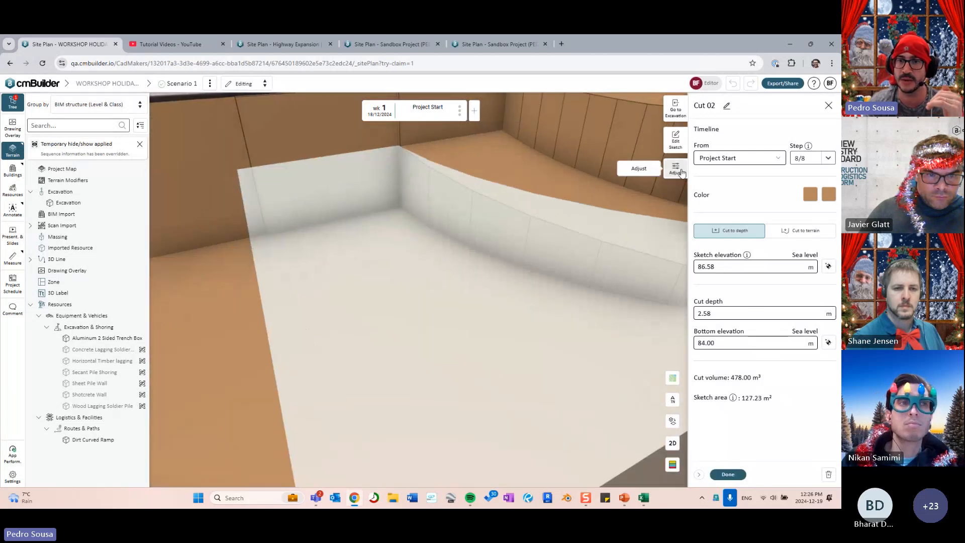
pyautogui.click(681, 172)
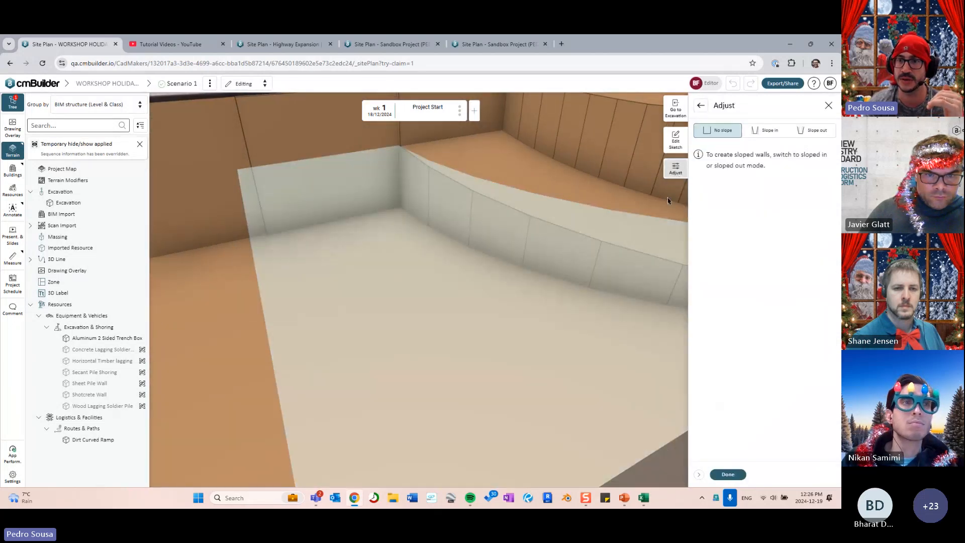
pyautogui.click(510, 252)
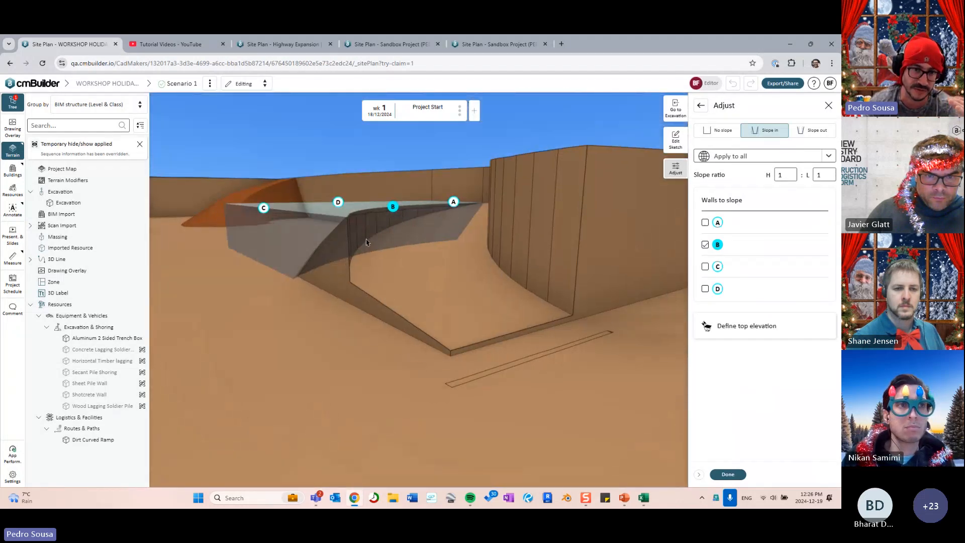
pyautogui.click(727, 474)
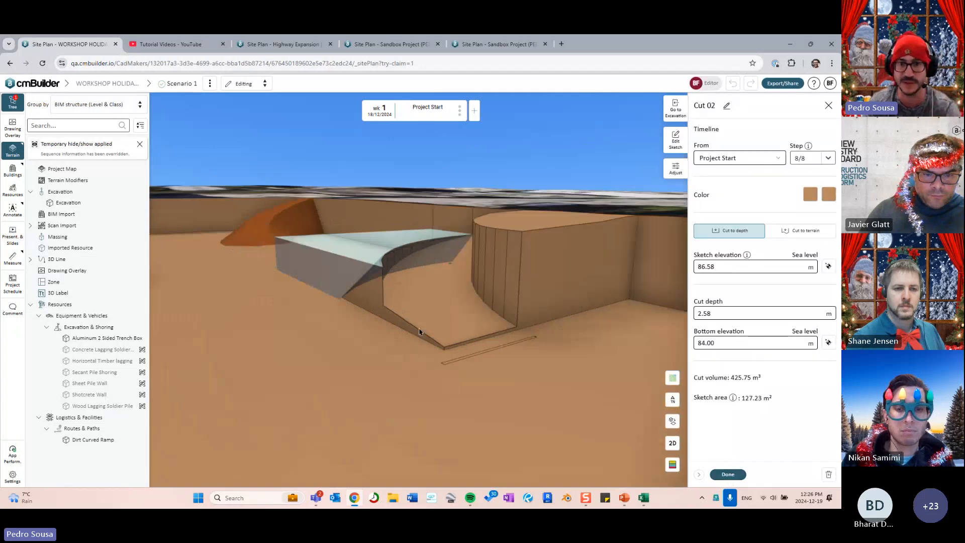
pyautogui.click(727, 474)
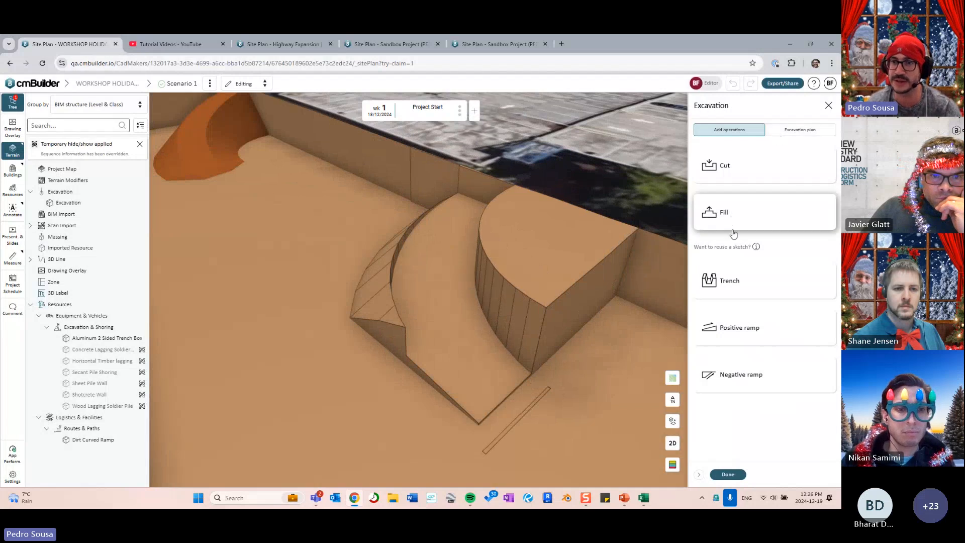
# - Drag the Trench 05 - copy step below Cut 02 in the excavation plan
pyautogui.click(797, 130)
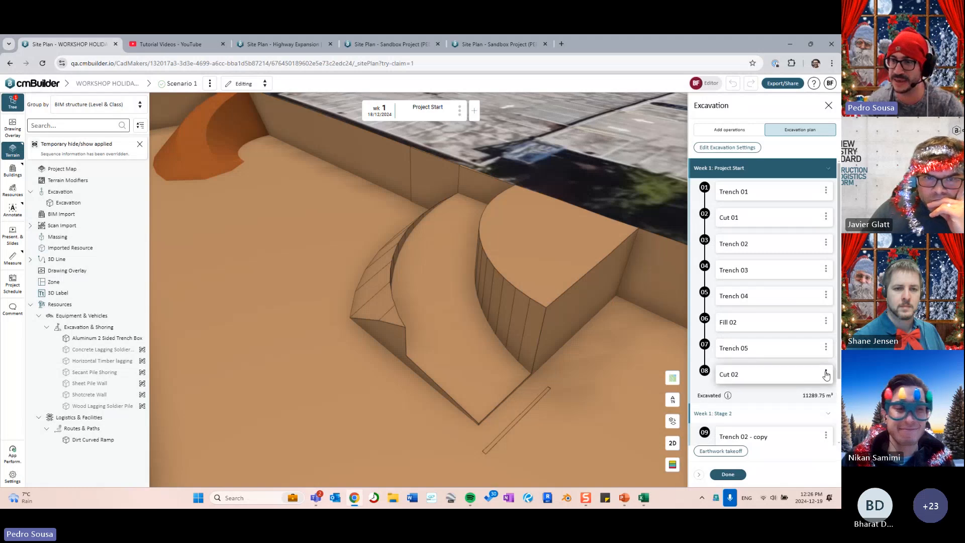
pyautogui.click(825, 348)
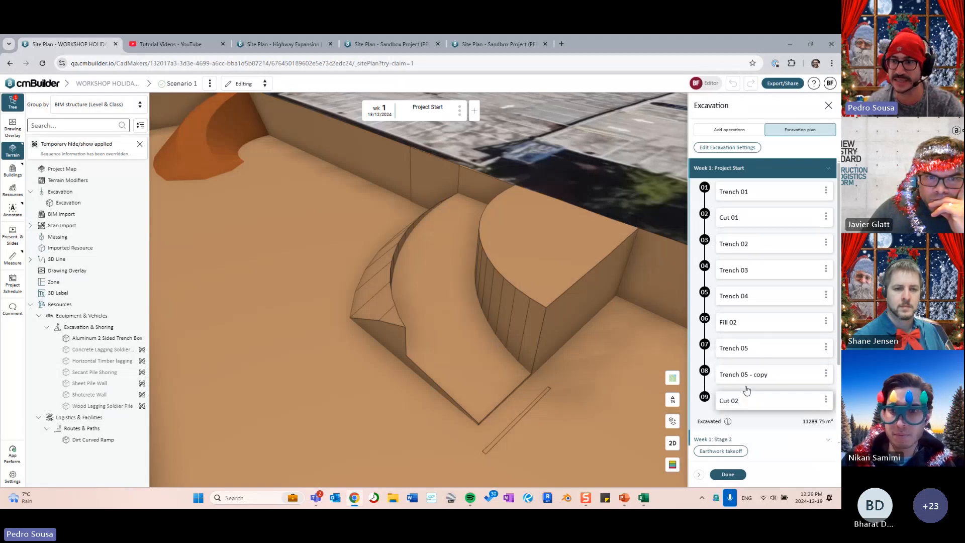
pyautogui.click(760, 377)
pyautogui.moveTo(760, 378); pyautogui.dragTo(737, 407)
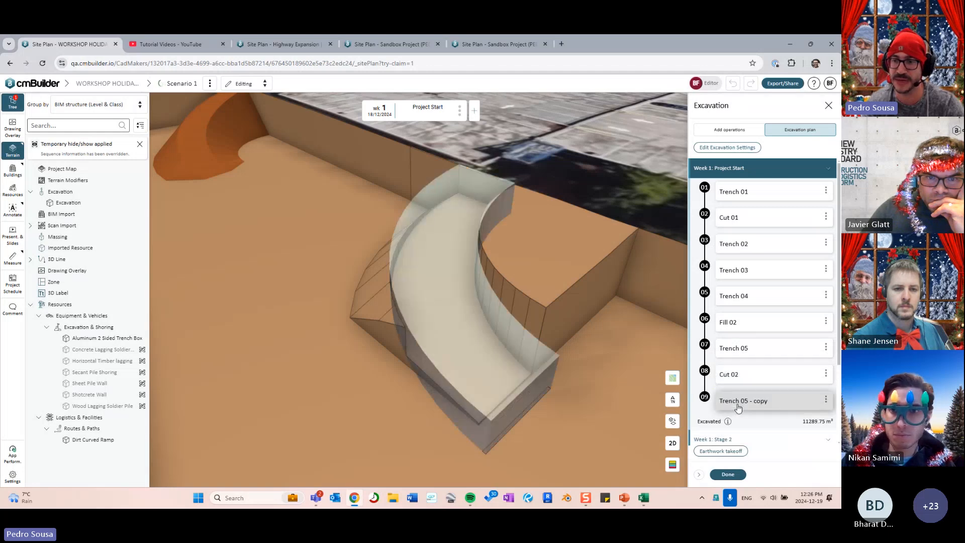
# - Change Trench 05 - copy's bottom width from 5.00 m to 6.00 m
pyautogui.click(752, 405)
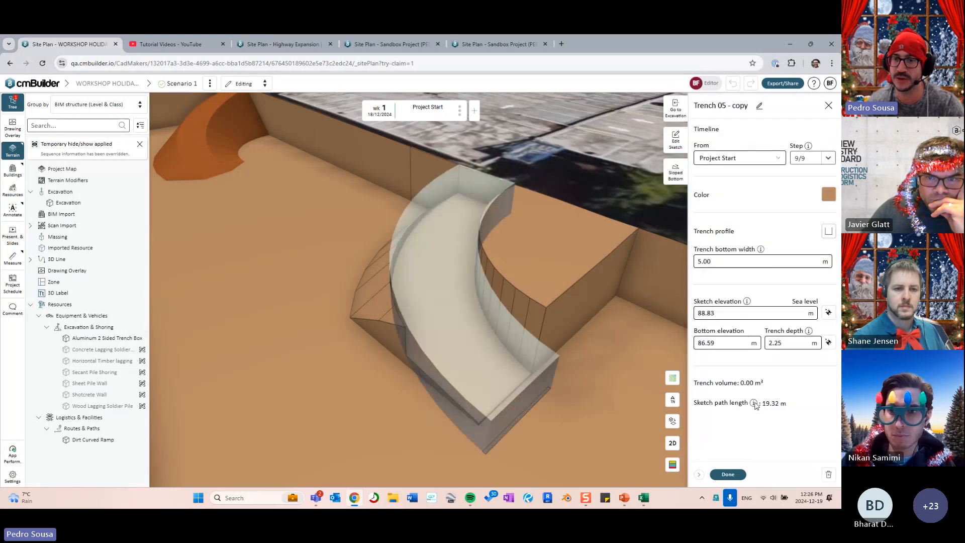
pyautogui.click(721, 261)
pyautogui.doubleClick(722, 261)
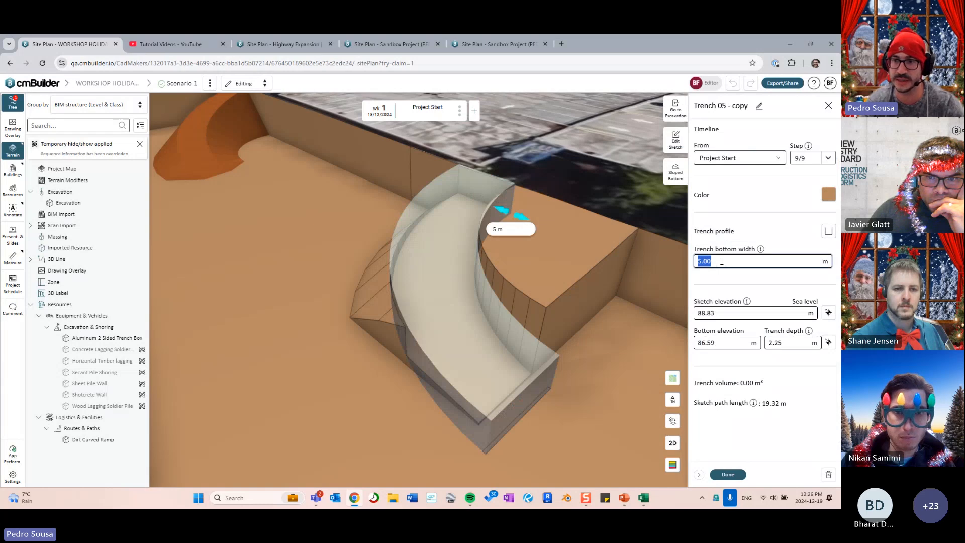
pyautogui.write('6.00')
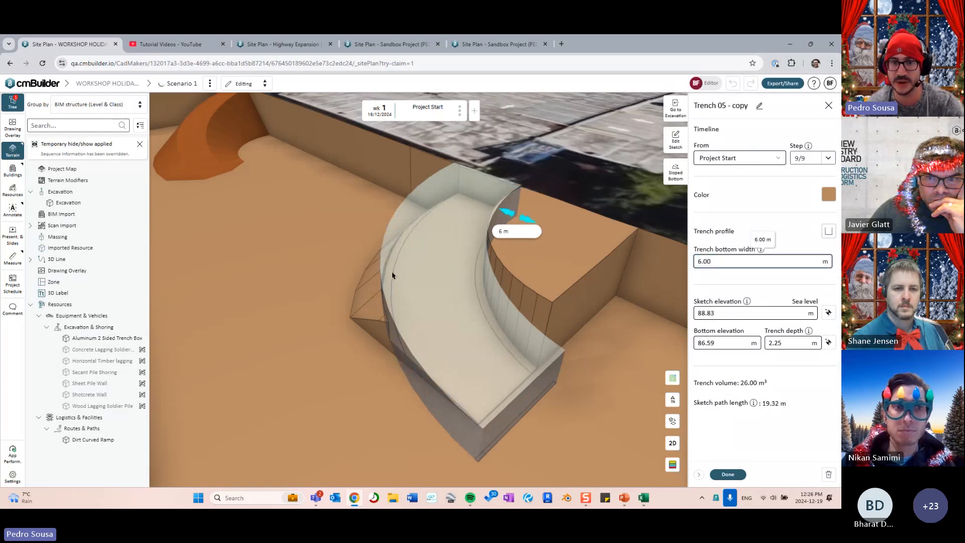
# - Orbit around the widened trench and dirt ramp, then switch to the Highway Expansion project
pyautogui.moveTo(528, 370); pyautogui.dragTo(532, 347)
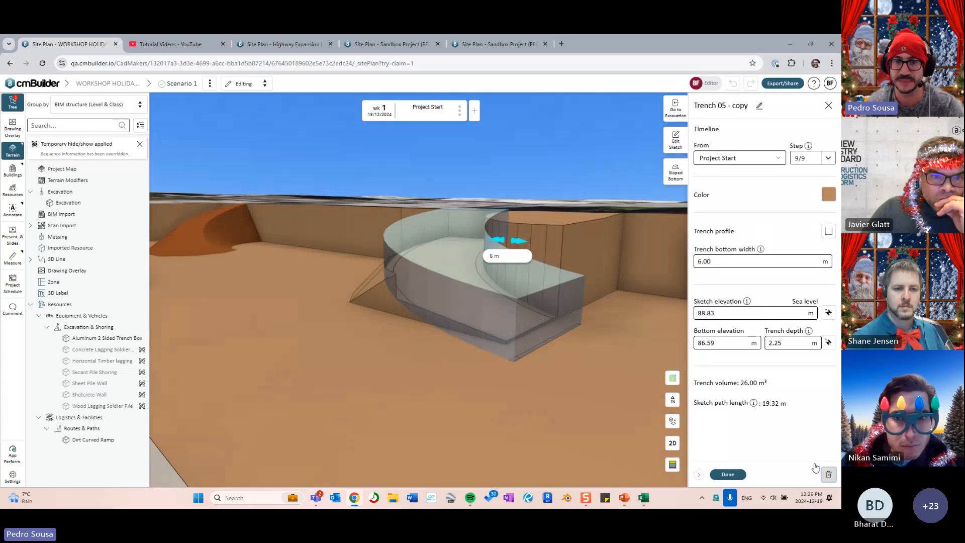
pyautogui.moveTo(489, 273); pyautogui.dragTo(433, 327)
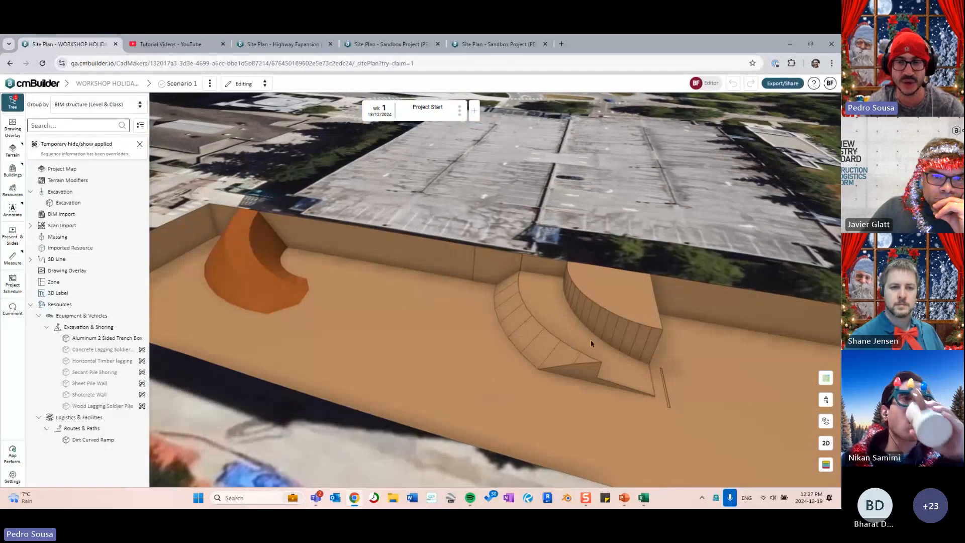
pyautogui.moveTo(590, 340); pyautogui.dragTo(433, 311)
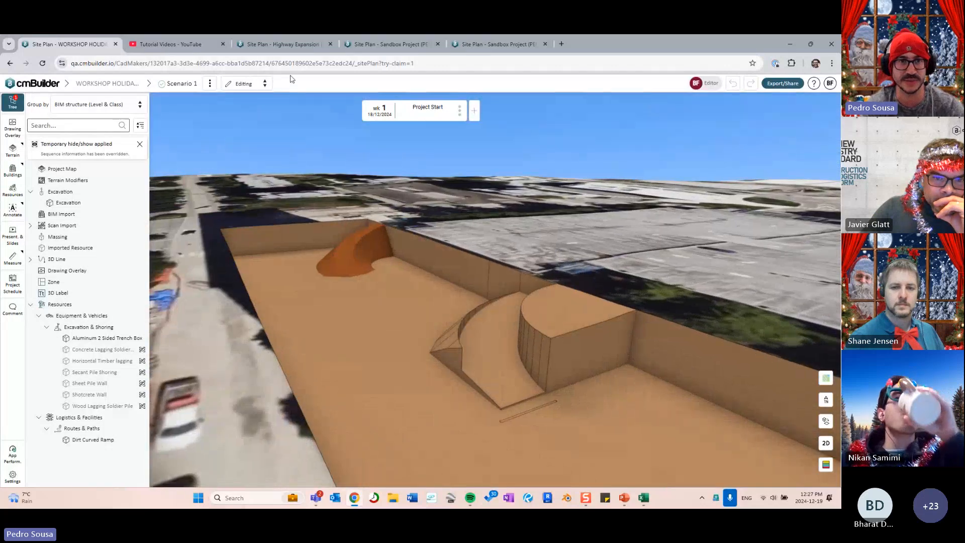
pyautogui.click(291, 46)
# - Toggle and expand the drawing overlays, then select and clear the Orthomosaico overlay
pyautogui.moveTo(430, 248); pyautogui.dragTo(375, 261)
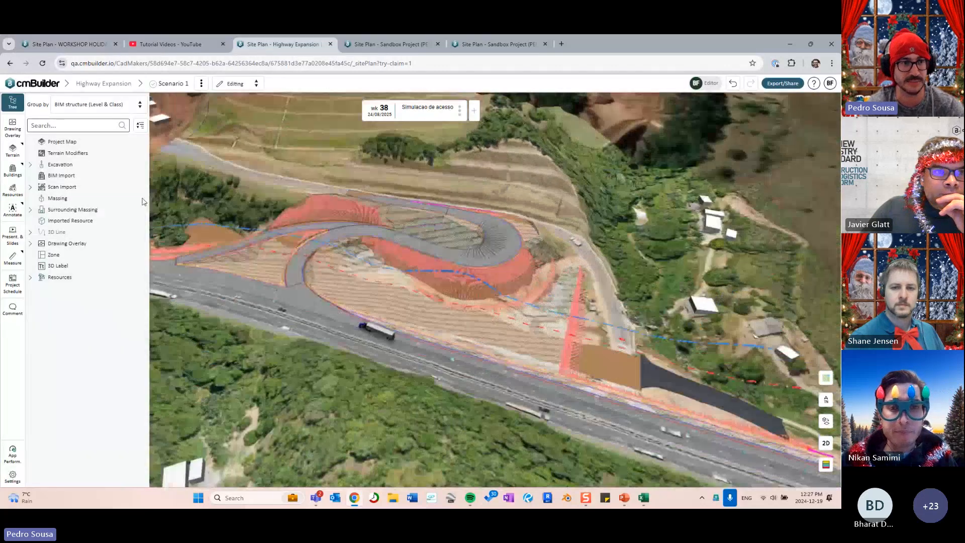
pyautogui.click(71, 243)
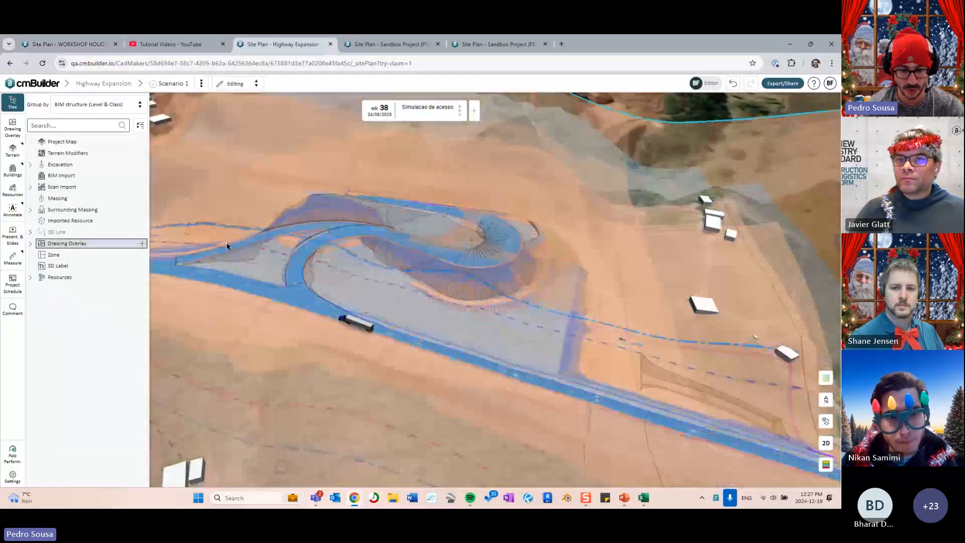
pyautogui.click(511, 205)
pyautogui.scroll(5, 450, 233)
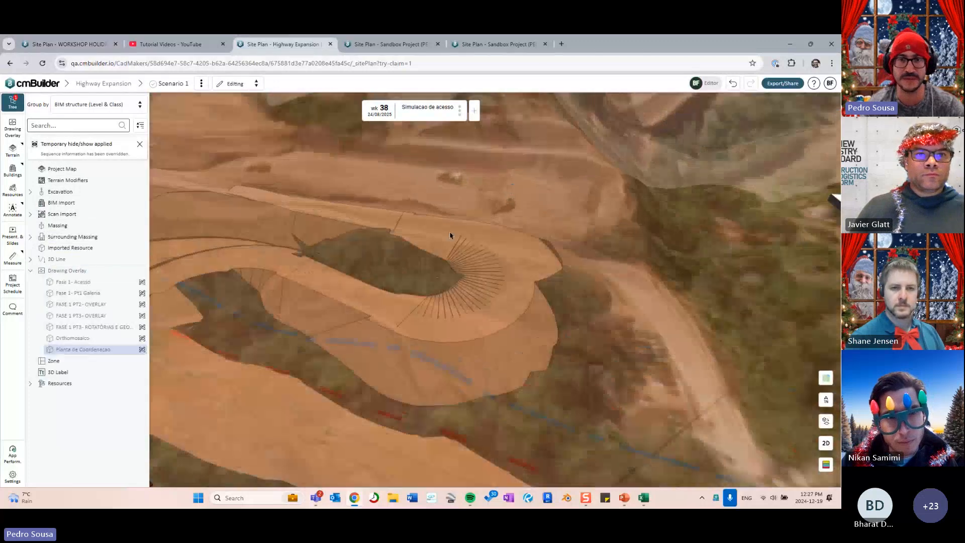
pyautogui.scroll(-8, 571, 204)
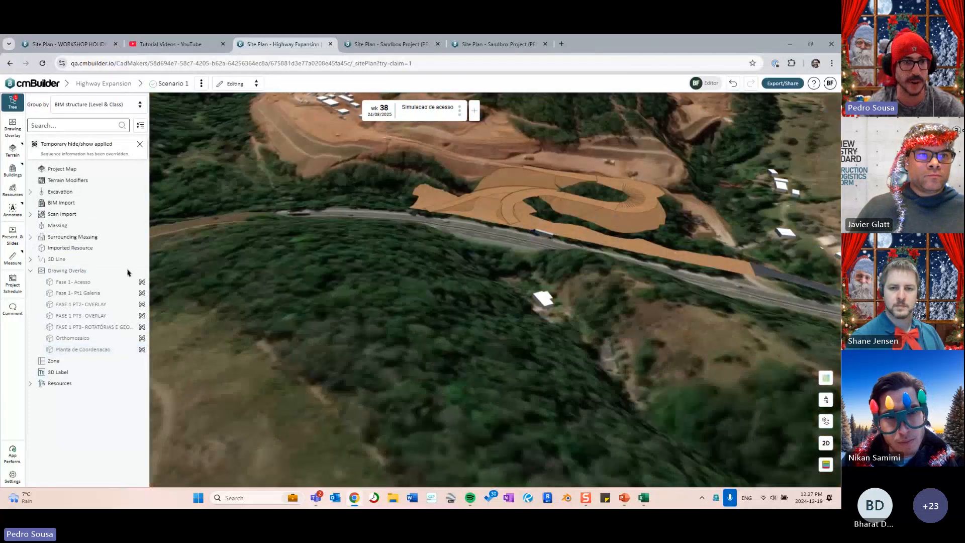
pyautogui.click(95, 338)
pyautogui.moveTo(448, 330); pyautogui.dragTo(357, 397)
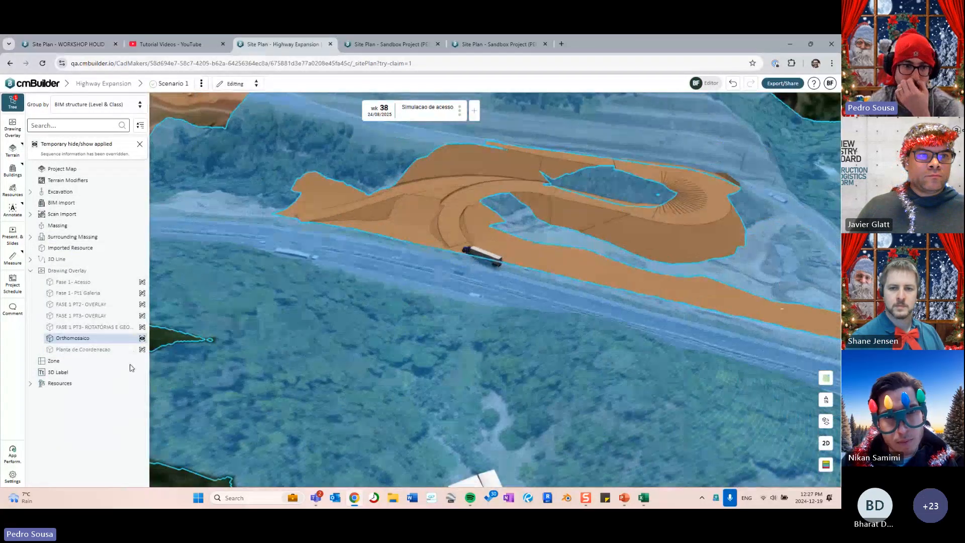
pyautogui.click(95, 339)
pyautogui.moveTo(508, 224); pyautogui.dragTo(470, 274)
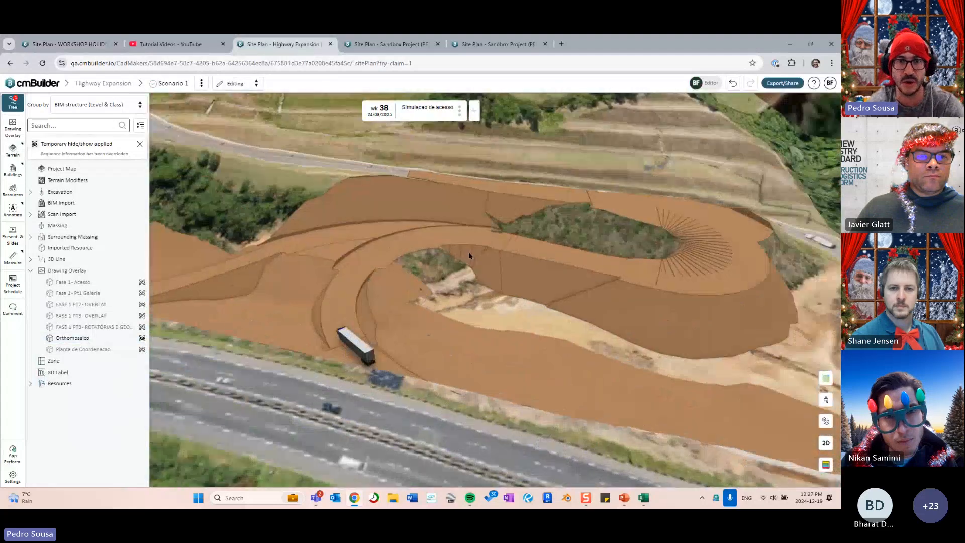
pyautogui.moveTo(469, 254)
pyautogui.mouseDown(button='right')
pyautogui.moveTo(498, 262)
pyautogui.moveTo(571, 218)
pyautogui.moveTo(610, 217)
pyautogui.moveTo(512, 264)
pyautogui.moveTo(485, 262)
pyautogui.mouseUp(button='right')
# - Step the schedule forward to week 39, orbiting until the highway lies horizontal
pyautogui.press('Left')
pyautogui.press('Left')
pyautogui.press('Right')
pyautogui.moveTo(320, 217); pyautogui.dragTo(394, 216, button='right')
pyautogui.moveTo(480, 217); pyautogui.dragTo(509, 253, button='right')
pyautogui.press('Right')
pyautogui.scroll(-4, 416, 217)
pyautogui.press('Right')
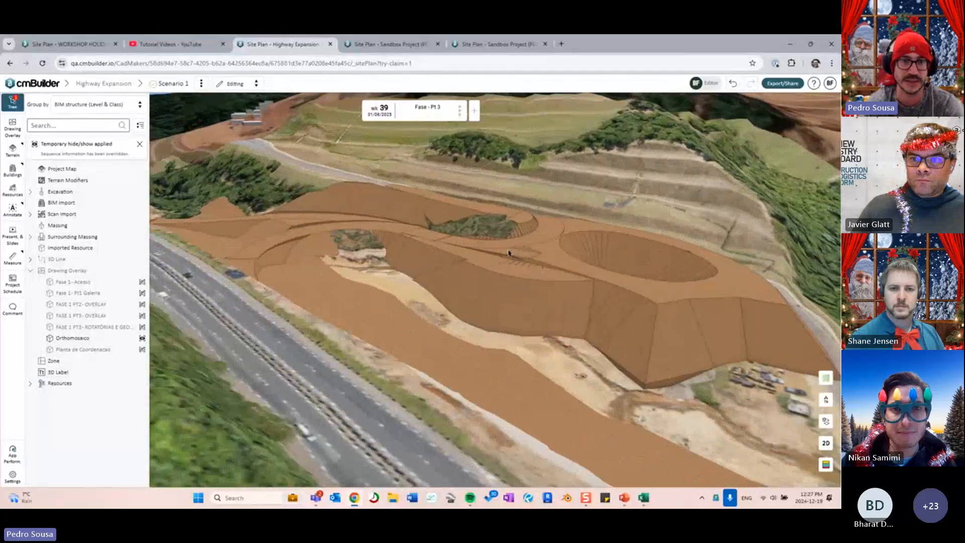
pyautogui.moveTo(367, 243); pyautogui.dragTo(506, 230, button='right')
pyautogui.moveTo(384, 252); pyautogui.dragTo(372, 253, button='right')
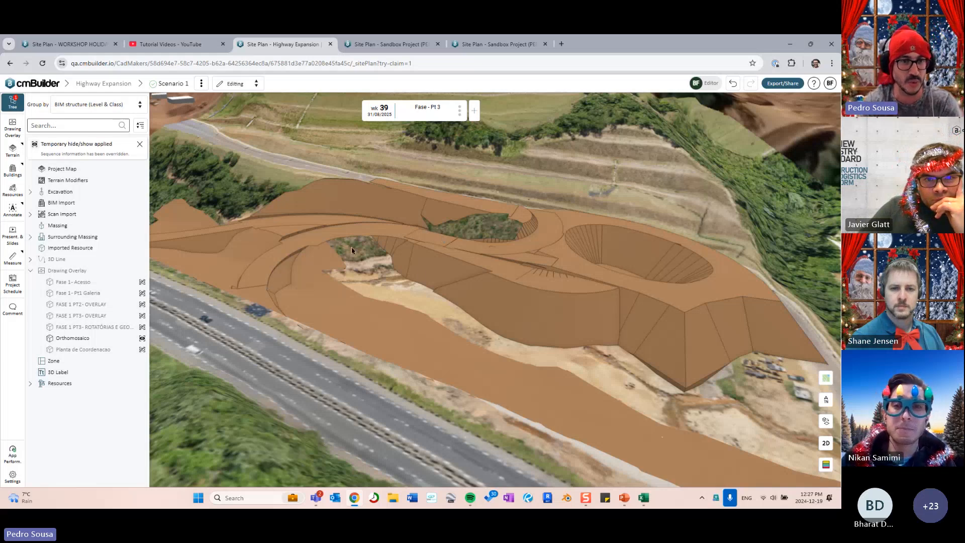
# - Go back to week 38 and hide the trailer semi truck
pyautogui.moveTo(420, 271); pyautogui.dragTo(480, 252)
pyautogui.press('Left')
pyautogui.press('Right')
pyautogui.press('Left')
pyautogui.doubleClick(560, 213)
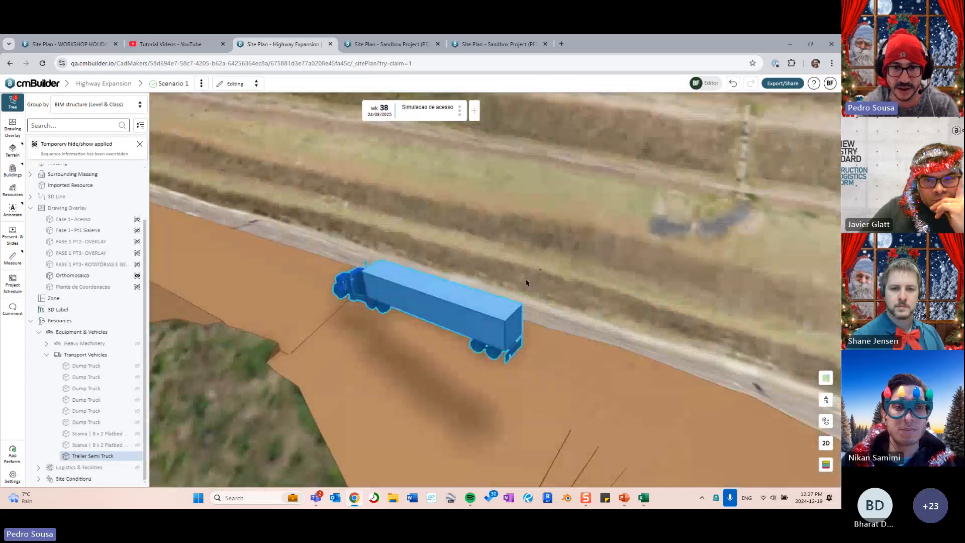
pyautogui.moveTo(526, 283); pyautogui.dragTo(545, 237)
pyautogui.scroll(-3, 486, 288)
pyautogui.moveTo(498, 296); pyautogui.dragTo(538, 282, button='right')
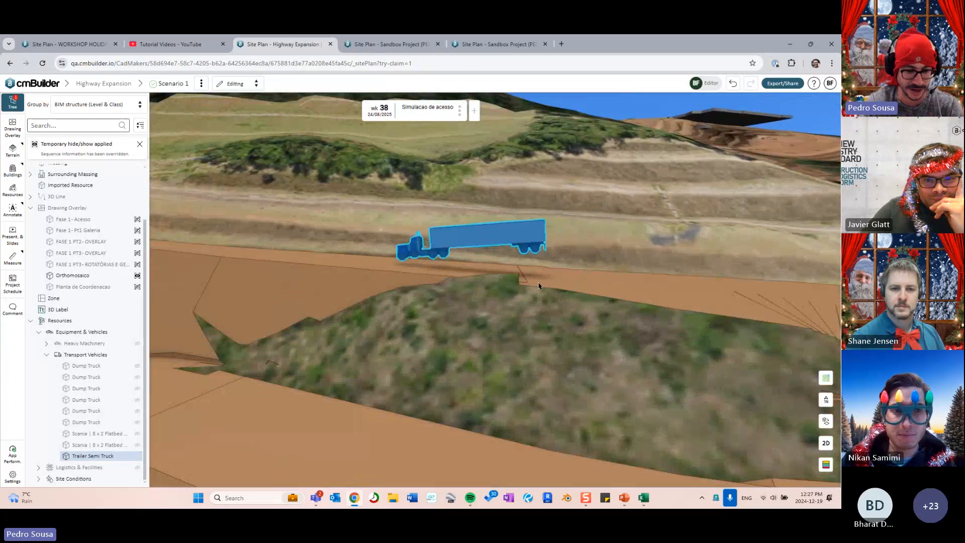
pyautogui.scroll(-2, 538, 282)
pyautogui.press('h')
pyautogui.click(537, 234)
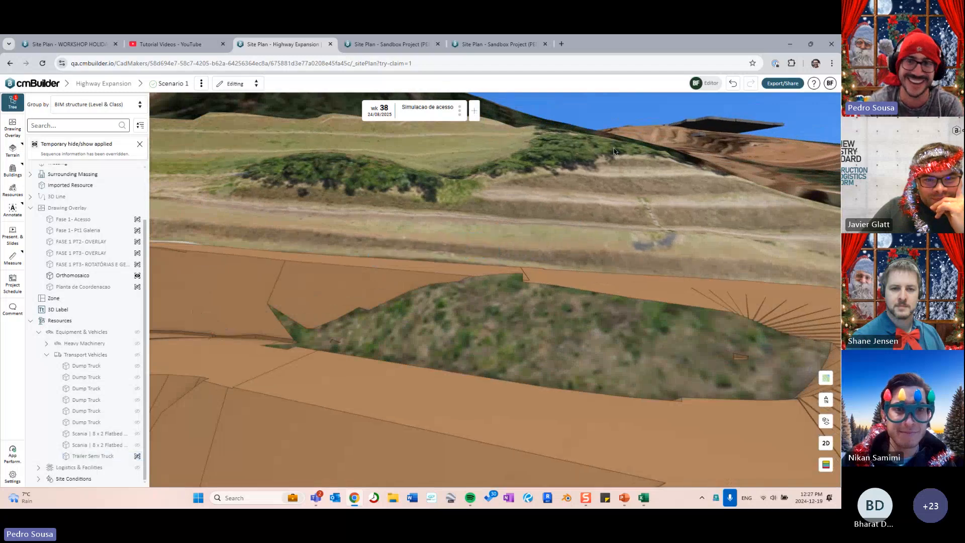
# - Orbit and pan across the earthwork loop to review it
pyautogui.scroll(-5, 596, 181)
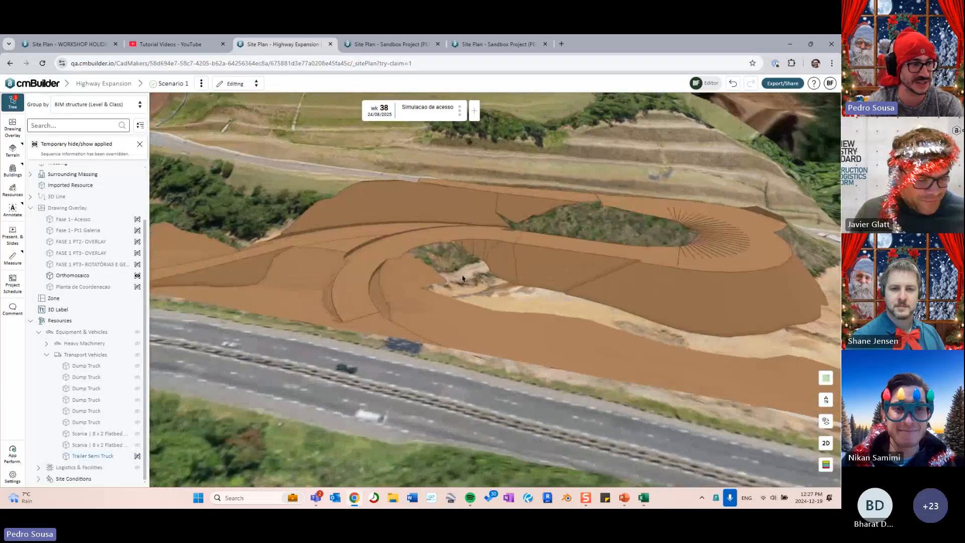
pyautogui.moveTo(462, 278)
pyautogui.mouseDown()
pyautogui.moveTo(423, 282)
pyautogui.moveTo(457, 269)
pyautogui.mouseUp()
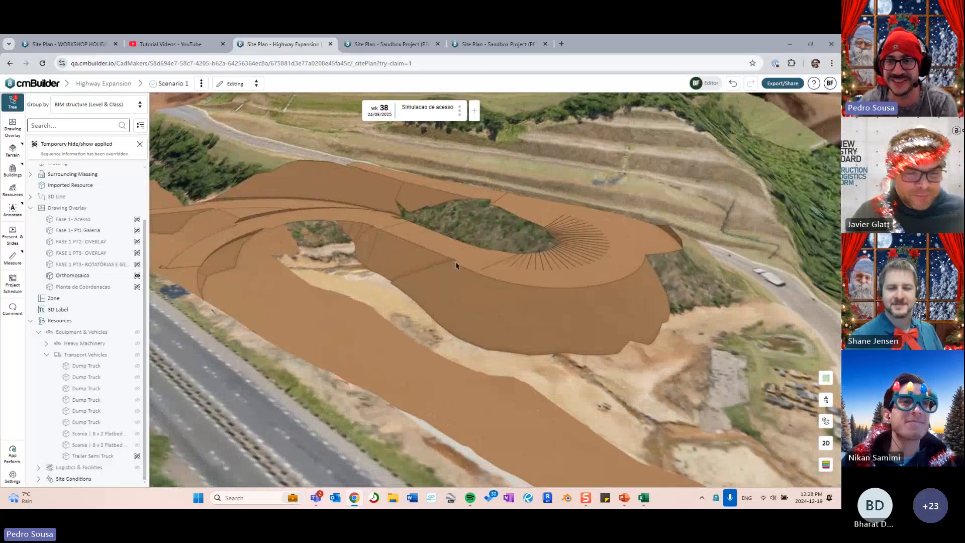
pyautogui.scroll(2, 475, 264)
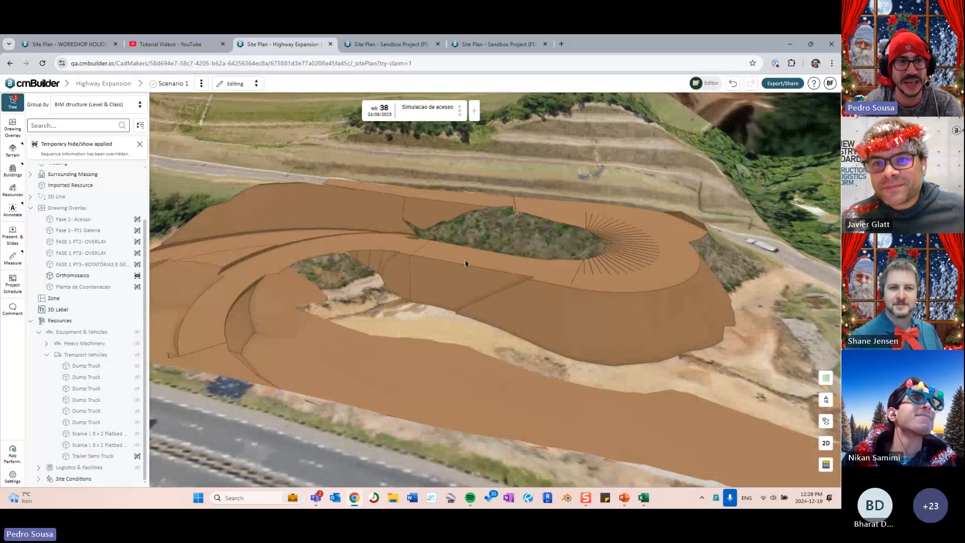
pyautogui.moveTo(452, 285); pyautogui.dragTo(512, 302, button='right')
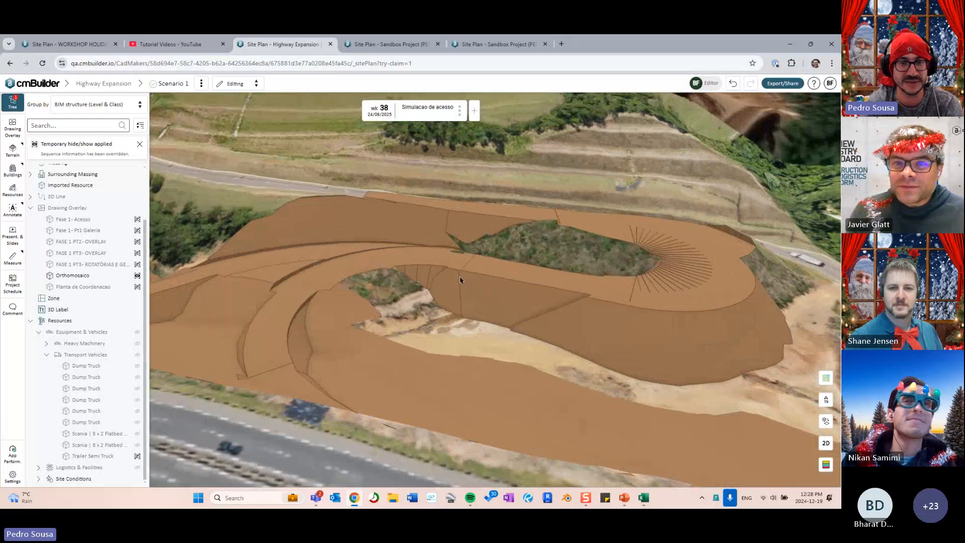
pyautogui.scroll(-3, 460, 279)
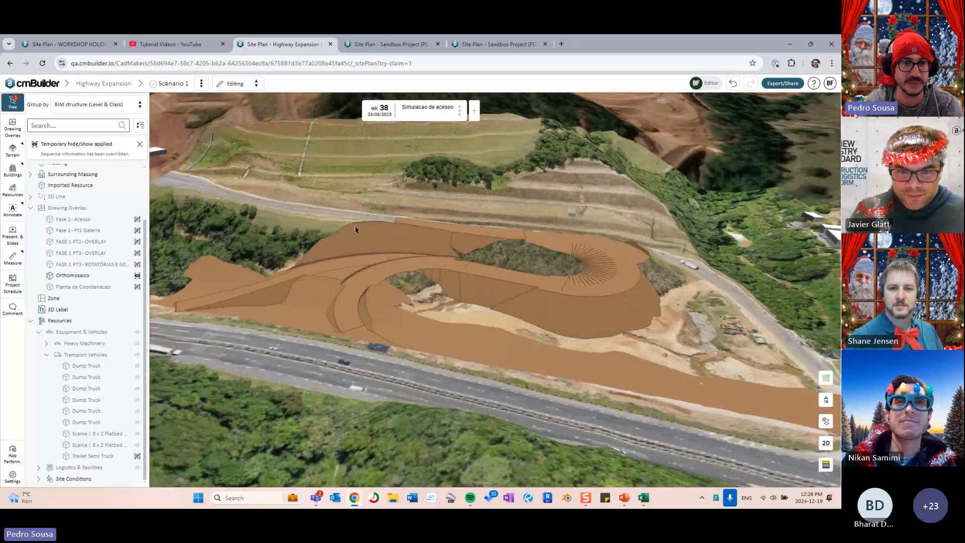
# - Return to the workshop excavation project, then show the presentation's Updating Schedules and 3D Models slide
pyautogui.click(65, 44)
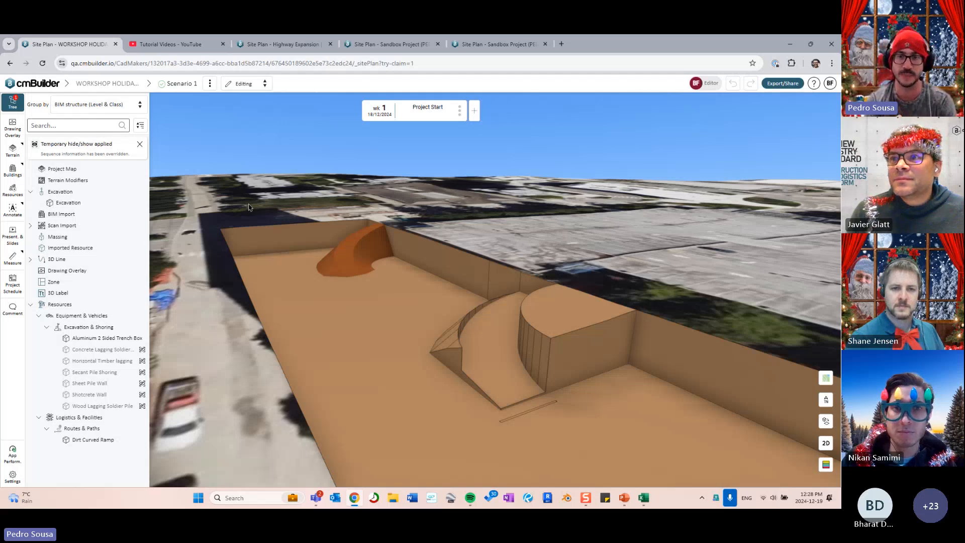
pyautogui.scroll(-4, 455, 197)
pyautogui.moveTo(457, 198); pyautogui.dragTo(518, 260)
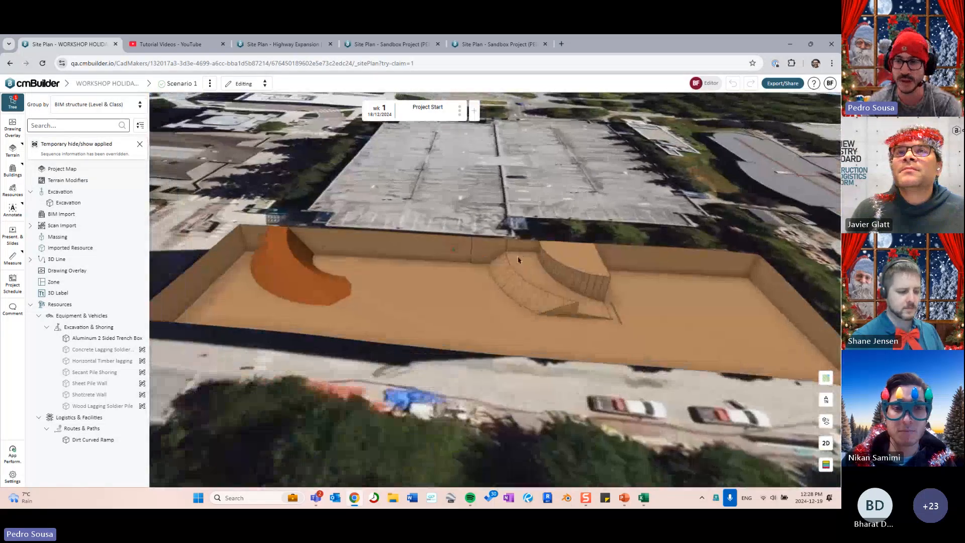
pyautogui.click(624, 504)
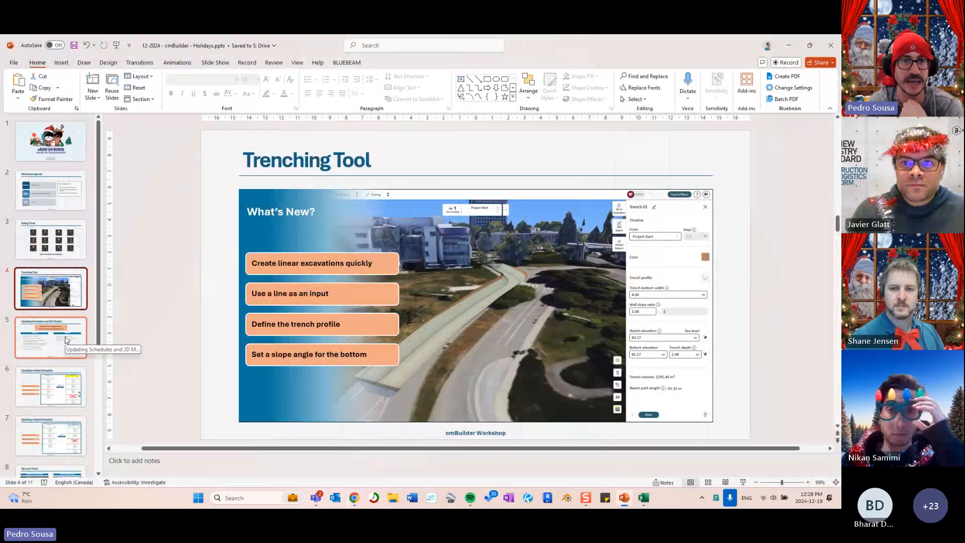
pyautogui.click(66, 340)
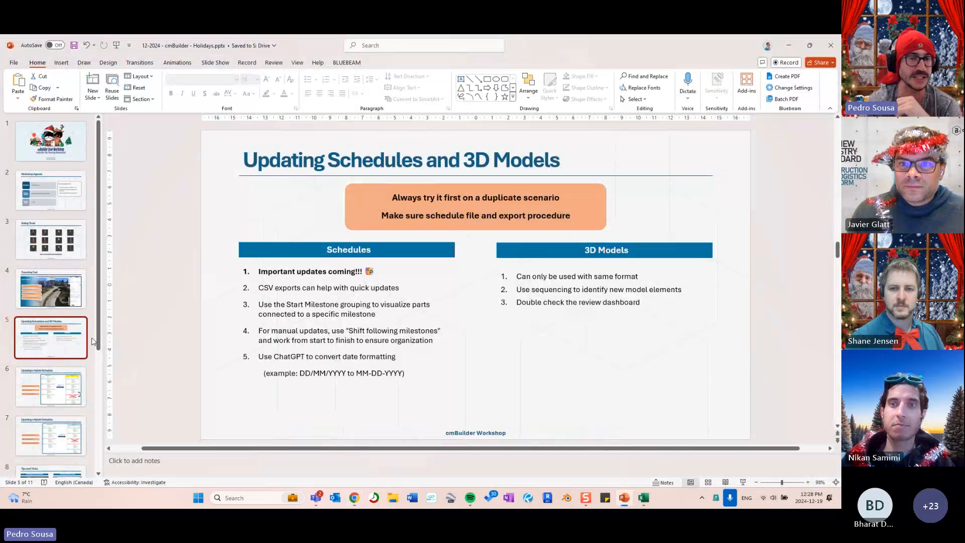
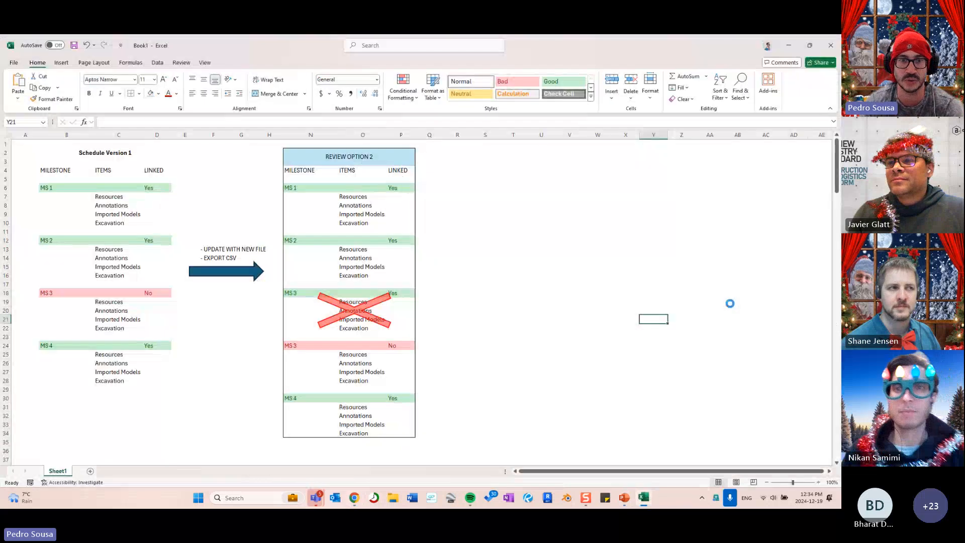
# - AutoFit all worksheet columns, then inspect the End date and PairingID entries
pyautogui.click(8, 135)
pyautogui.doubleClick(40, 137)
pyautogui.click(177, 162)
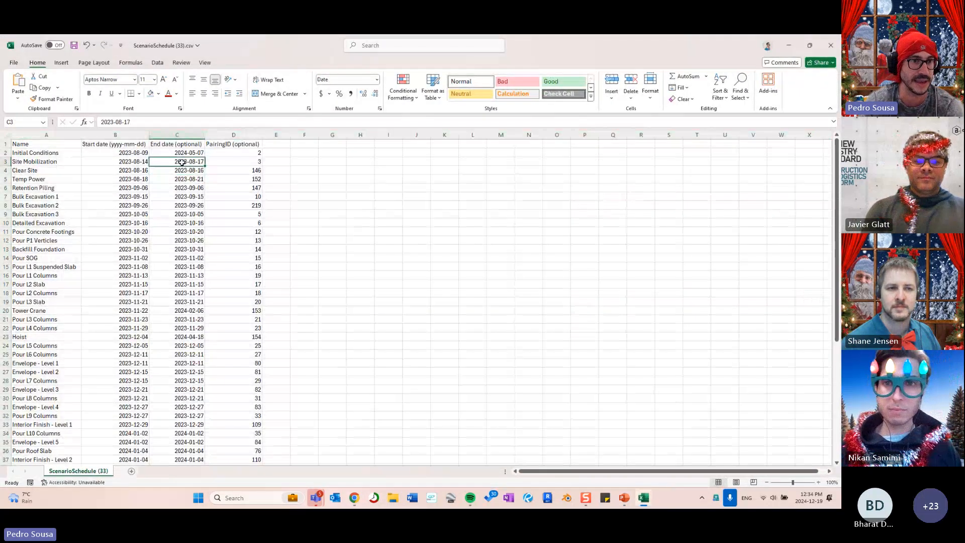
pyautogui.click(196, 135)
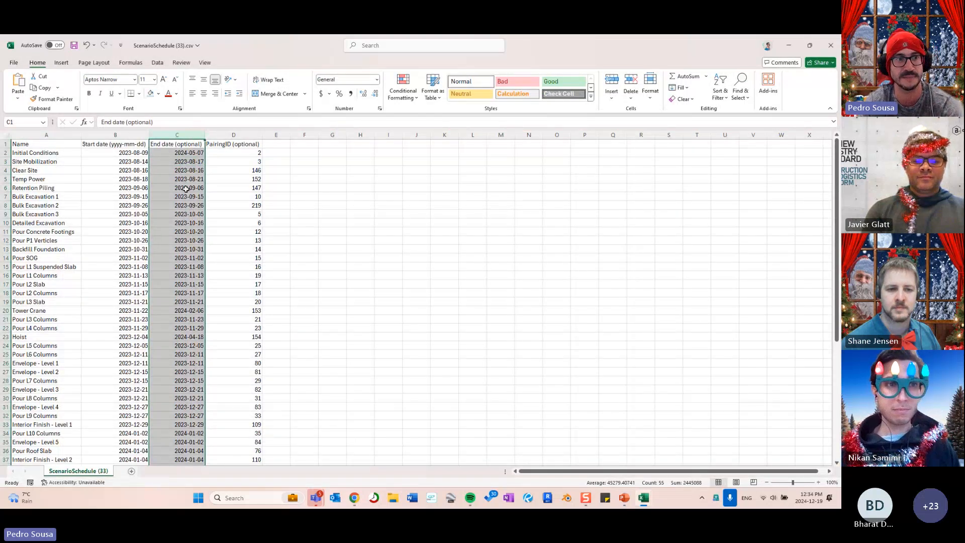
pyautogui.click(58, 187)
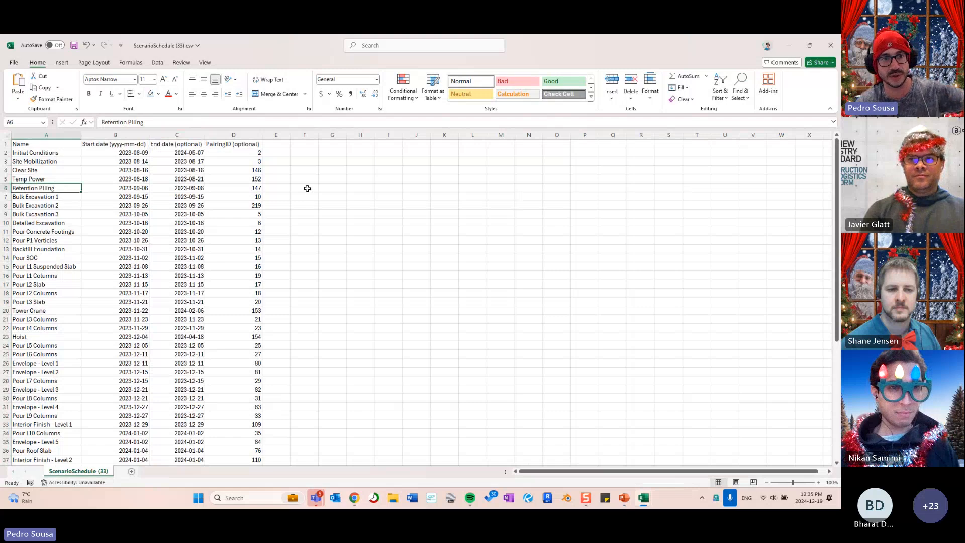
pyautogui.click(177, 134)
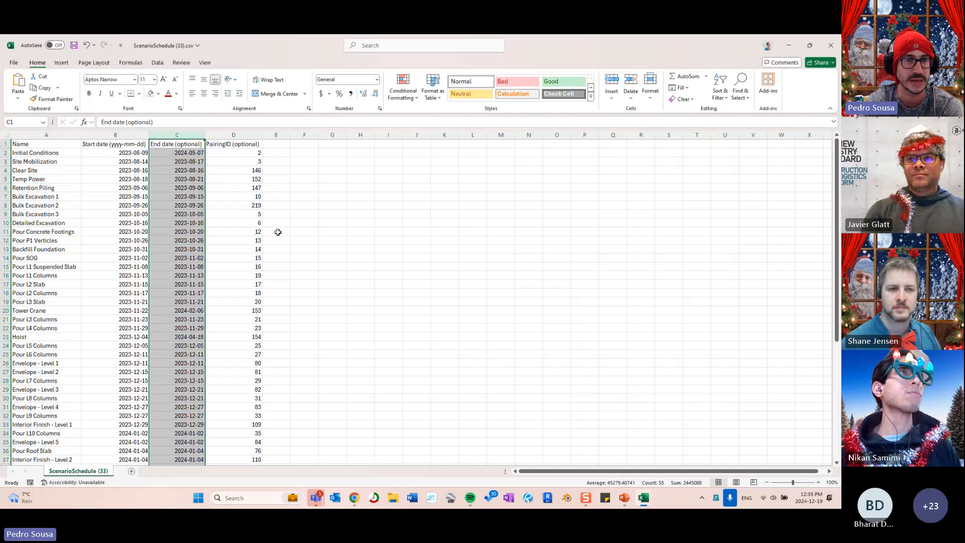
pyautogui.click(271, 205)
pyautogui.click(254, 180)
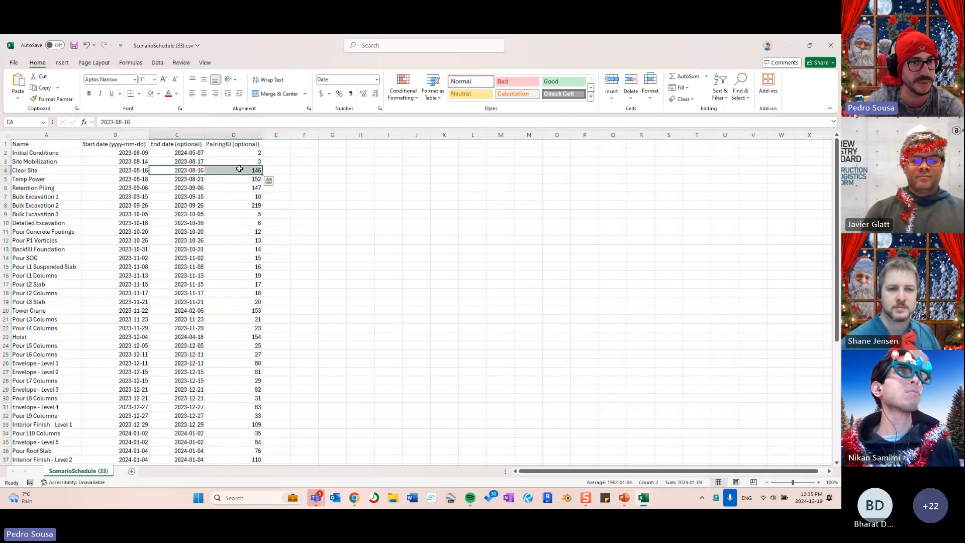
pyautogui.click(362, 205)
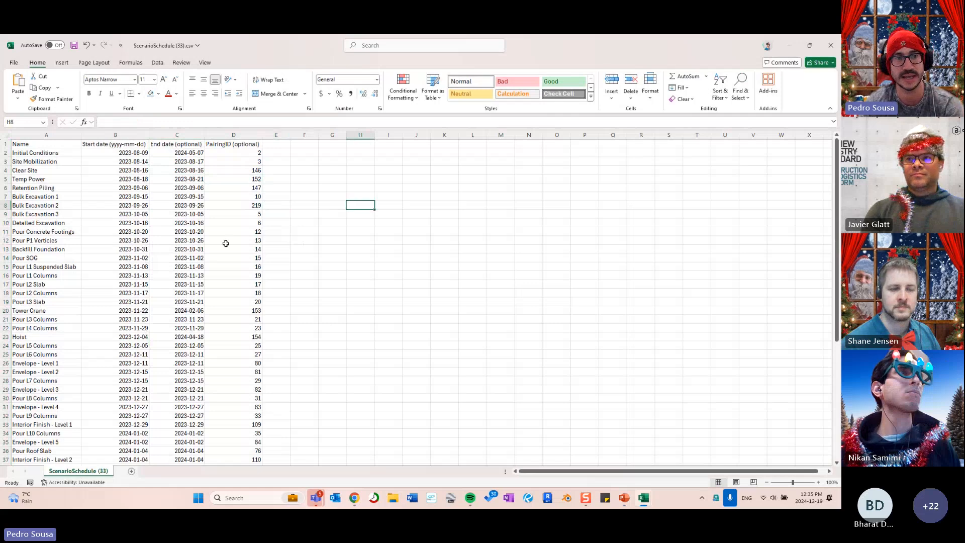
pyautogui.scroll(-3, 158, 241)
pyautogui.scroll(3, 163, 263)
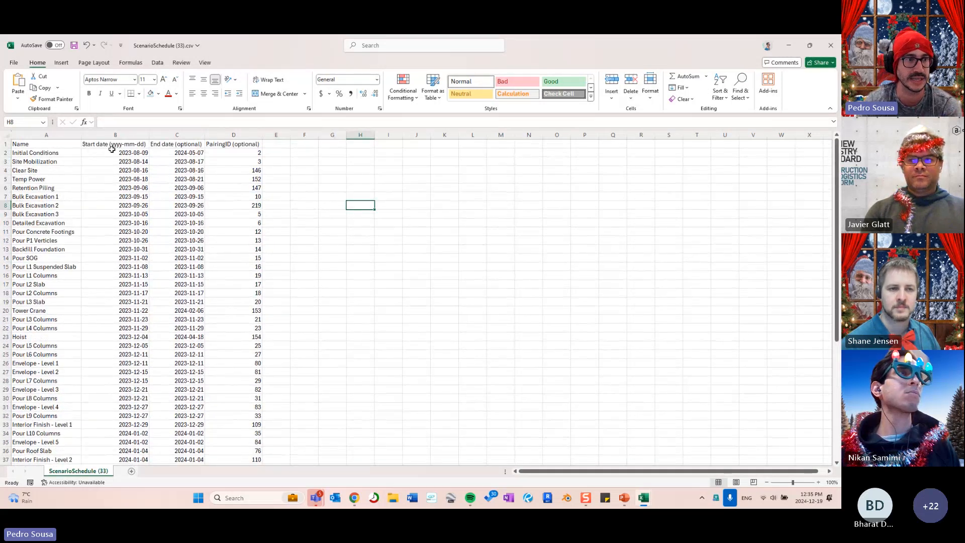
# - Check the excavation and concrete dates and PairingID column, then minimize both Excel windows
pyautogui.click(55, 206)
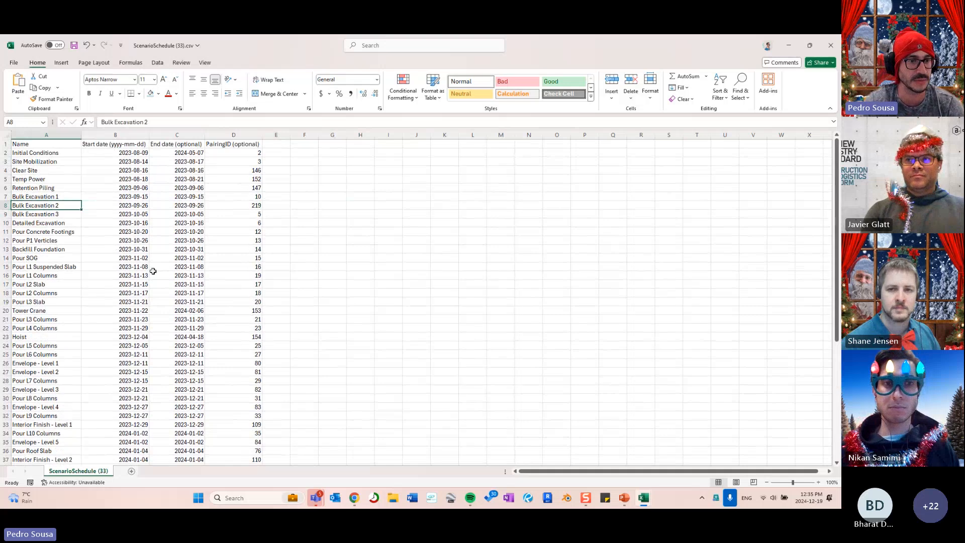
pyautogui.moveTo(173, 233); pyautogui.dragTo(135, 232)
pyautogui.click(170, 283)
pyautogui.click(302, 240)
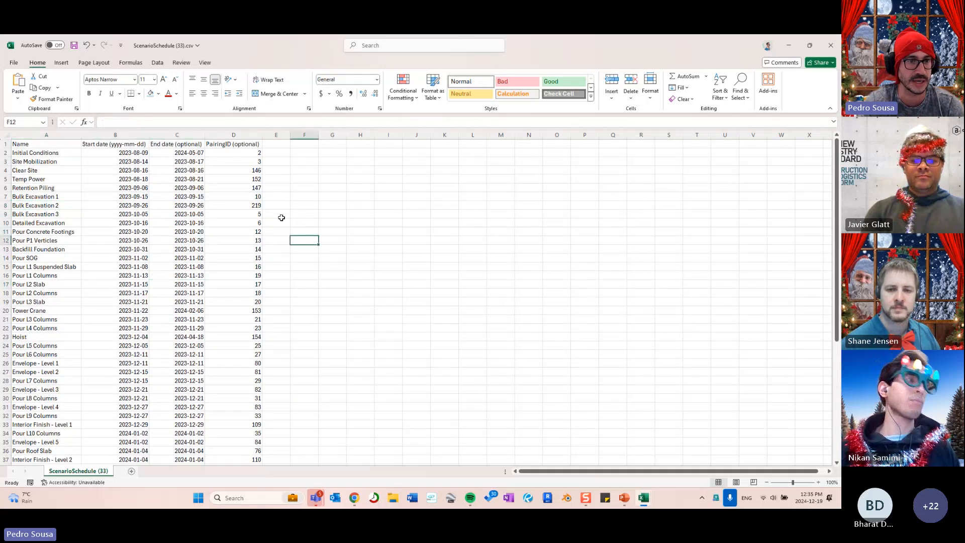
pyautogui.scroll(-1, 247, 156)
pyautogui.click(246, 135)
pyautogui.scroll(-12, 265, 201)
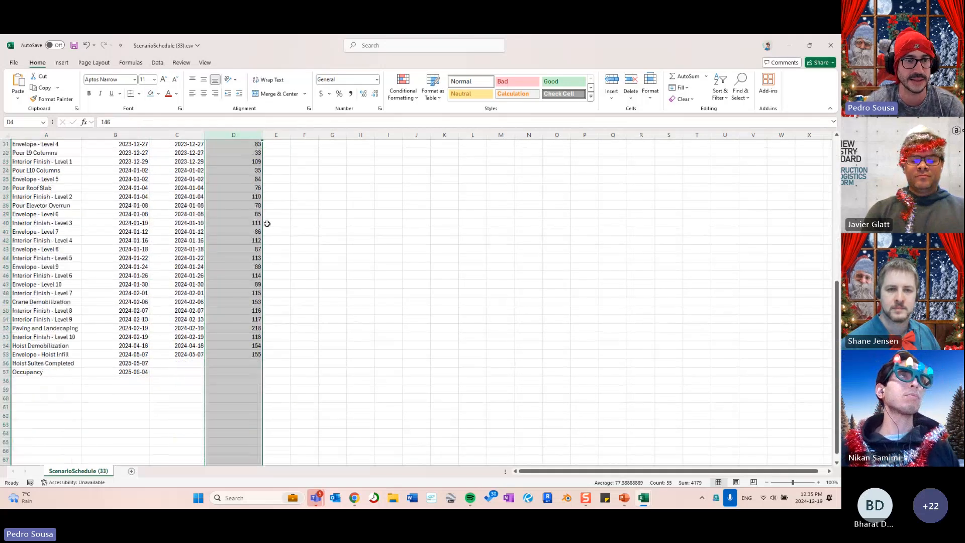
pyautogui.scroll(5, 265, 272)
pyautogui.scroll(8, 268, 274)
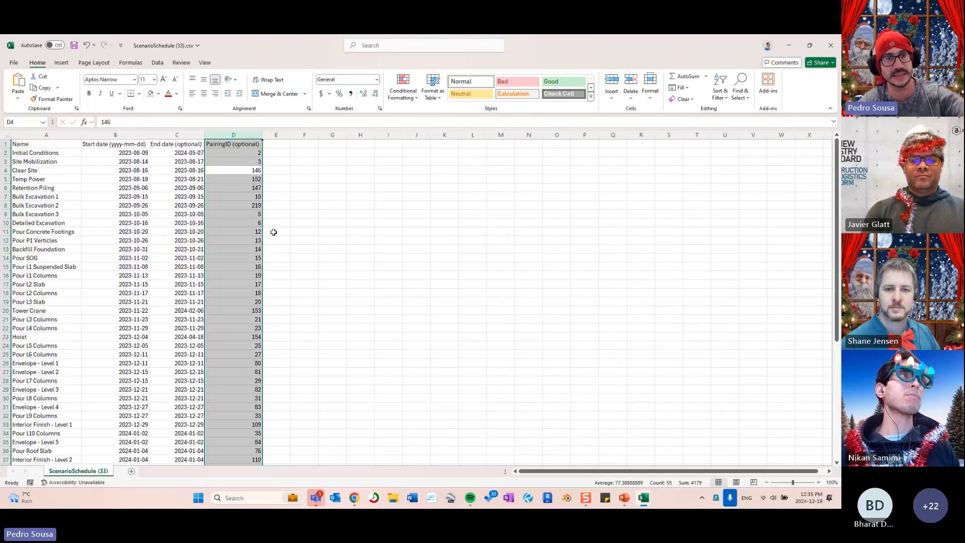
pyautogui.click(293, 195)
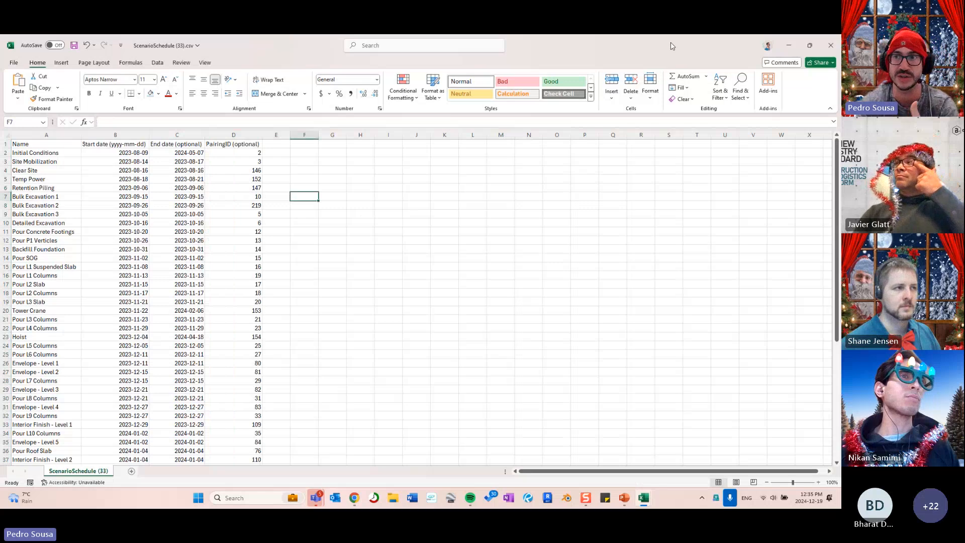
pyautogui.click(789, 45)
pyautogui.click(789, 46)
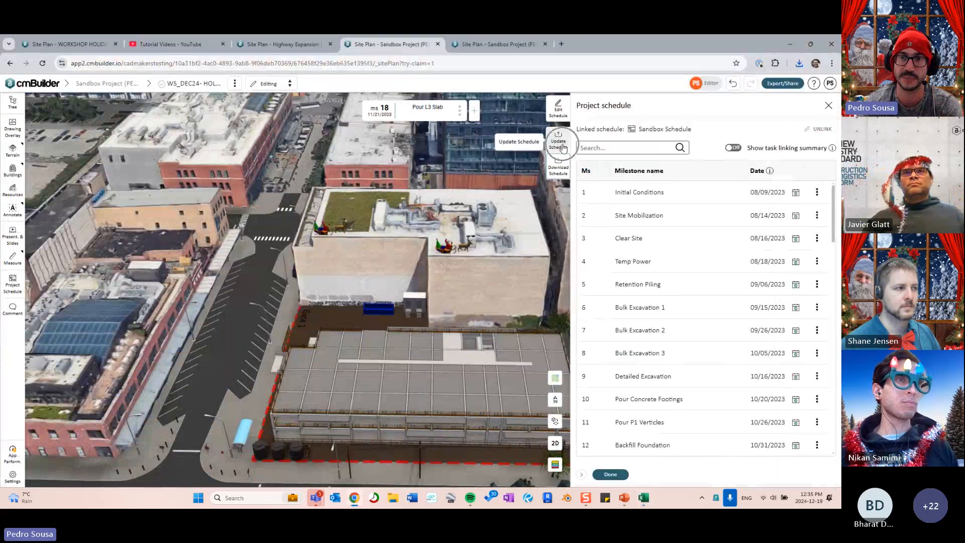
# - Open and close cmBuilder's Import schedule panel, then bring ScenarioSchedule (33).csv back in Excel
pyautogui.click(562, 146)
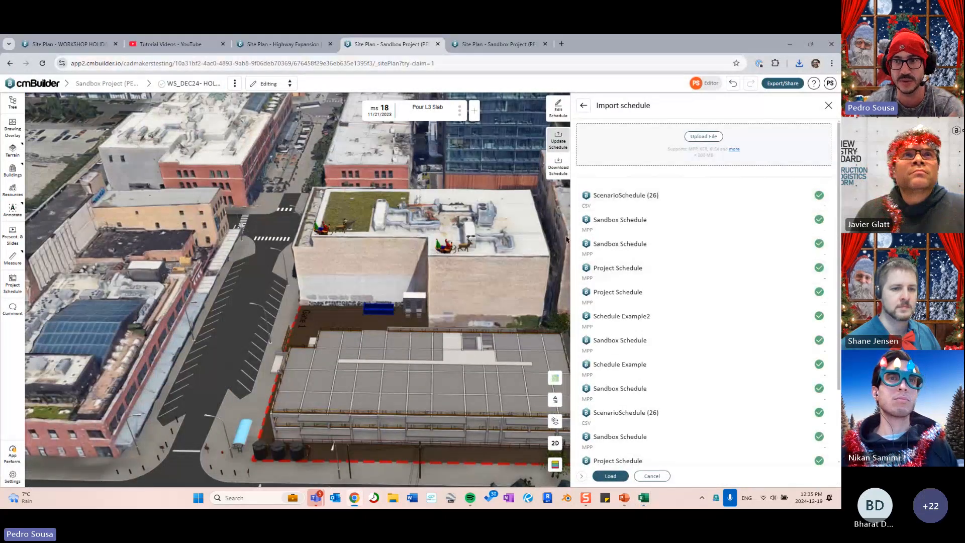
pyautogui.click(828, 105)
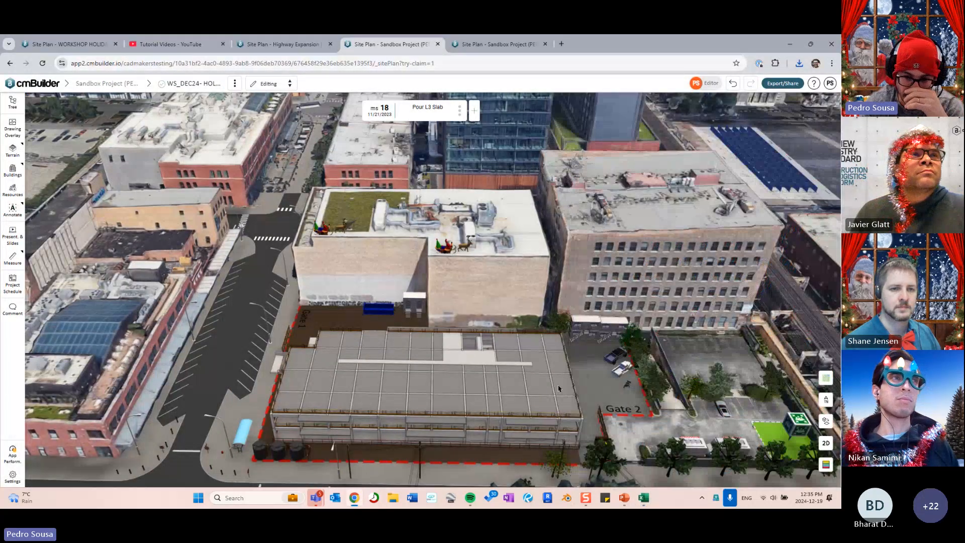
pyautogui.moveTo(644, 497)
pyautogui.click(679, 448)
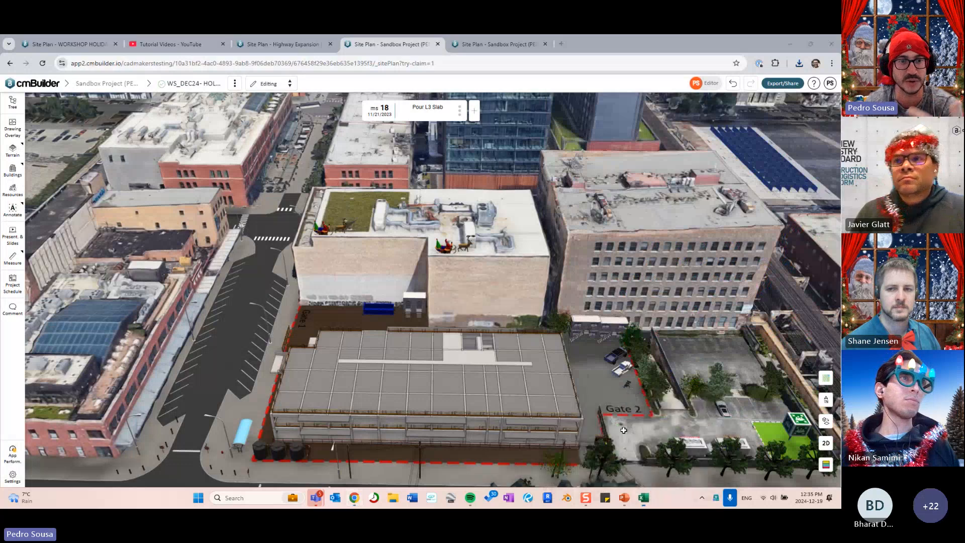
pyautogui.click(334, 316)
pyautogui.scroll(1, 341, 293)
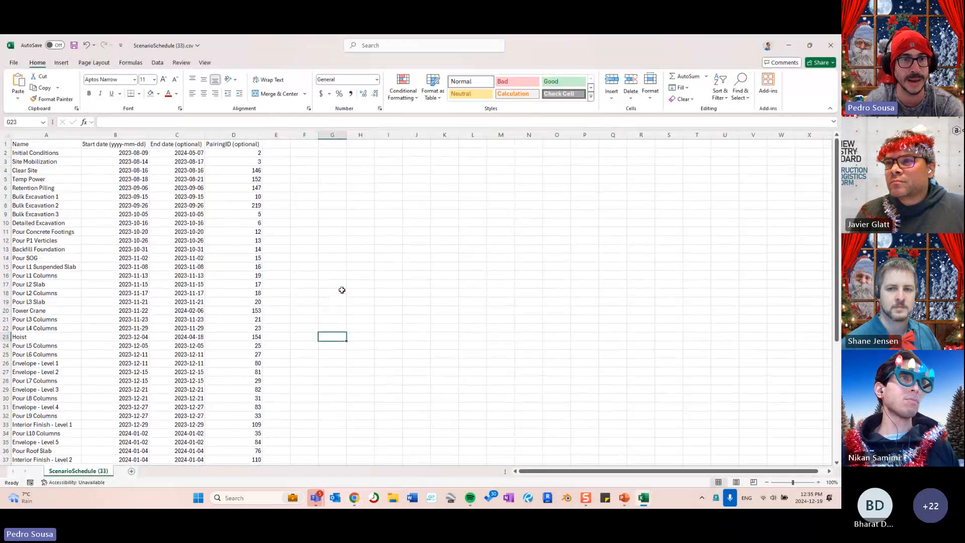
# - Select the empty PairingID cell for Hoist Suites Completed at the bottom of the sheet
pyautogui.scroll(-10, 344, 286)
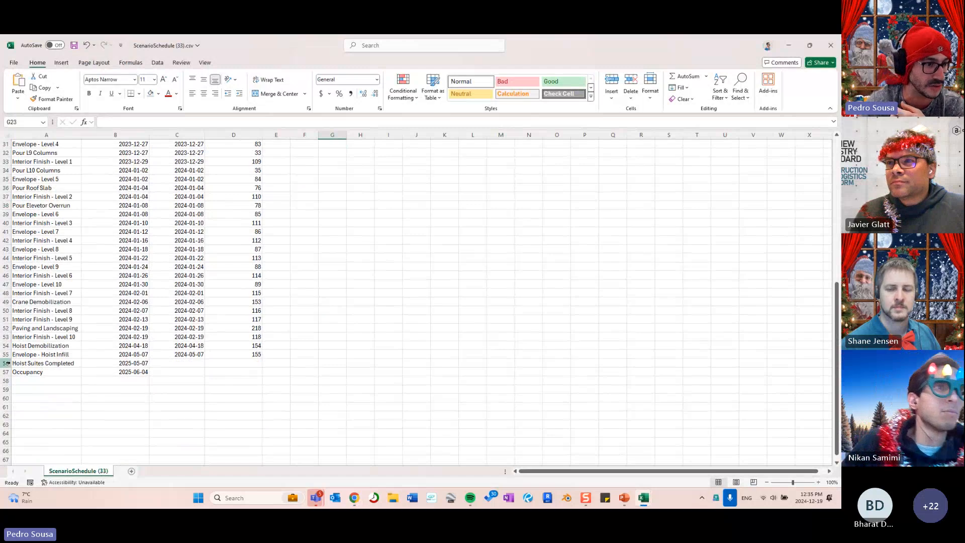
pyautogui.moveTo(6, 363); pyautogui.dragTo(9, 373)
pyautogui.click(233, 381)
pyautogui.click(245, 363)
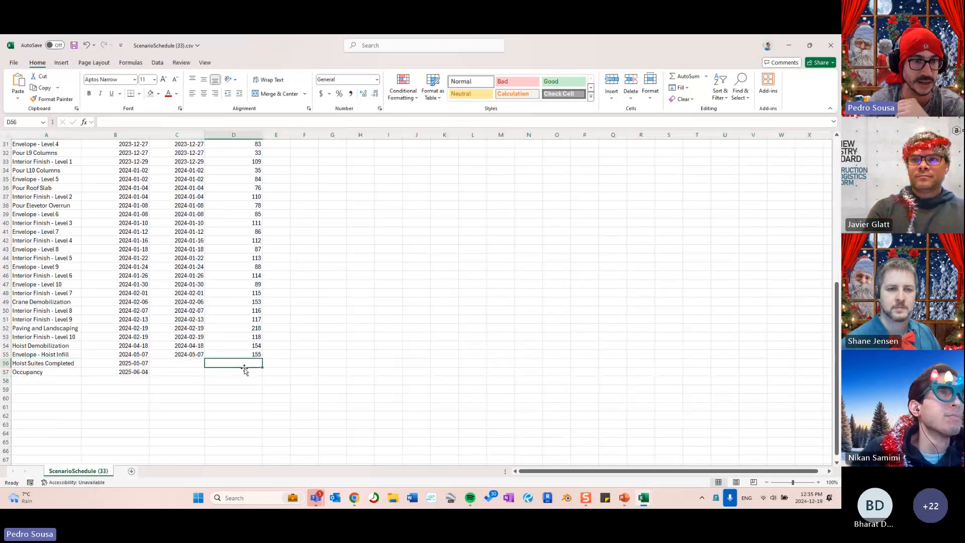
pyautogui.click(243, 365)
pyautogui.click(241, 371)
pyautogui.click(240, 366)
pyautogui.click(239, 378)
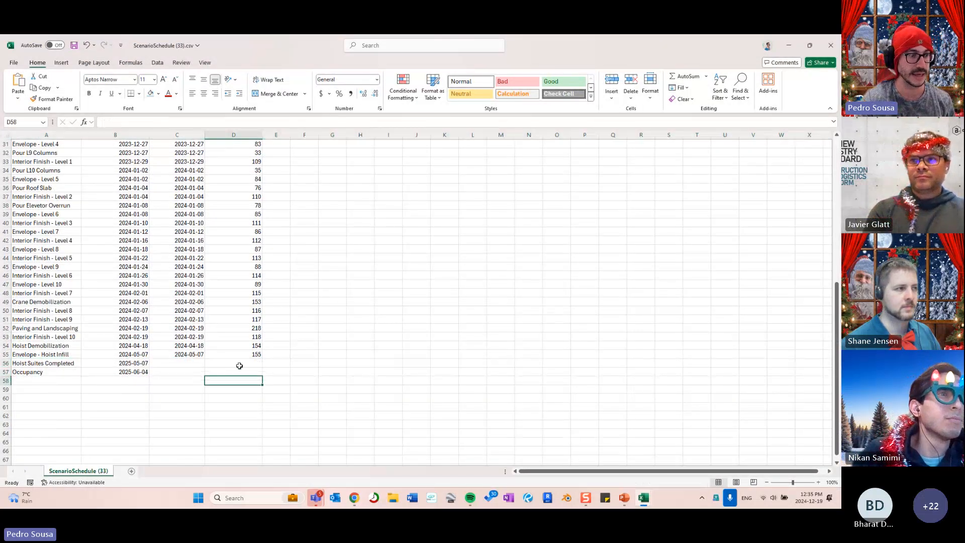
pyautogui.click(239, 366)
pyautogui.click(240, 369)
pyautogui.click(239, 364)
pyautogui.click(238, 371)
pyautogui.click(240, 366)
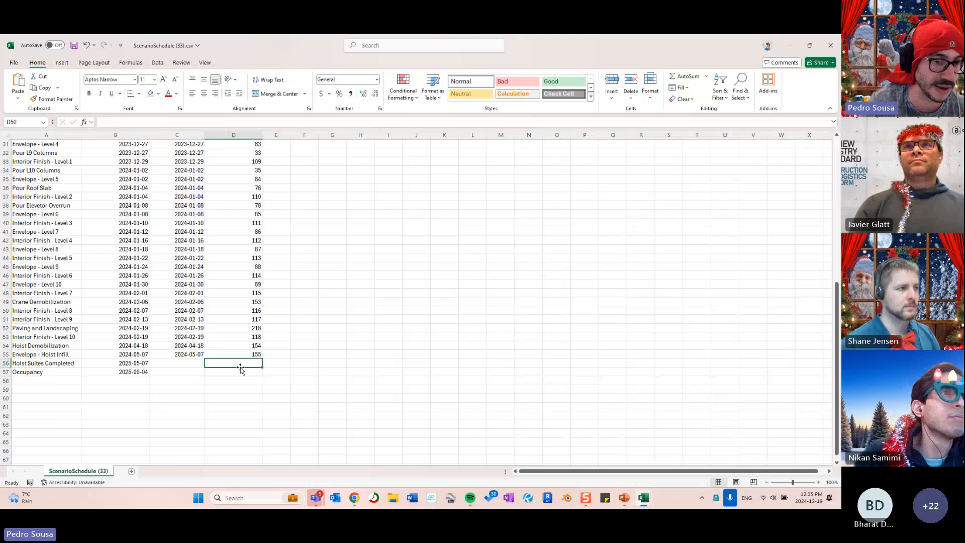
pyautogui.click(241, 370)
pyautogui.click(240, 363)
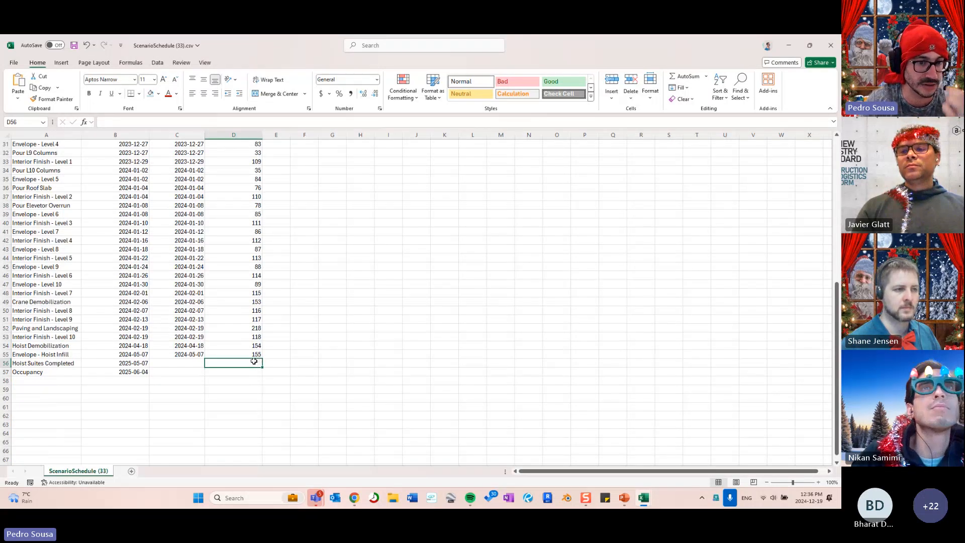
# - Enter PairingID 500 for Hoist Suites Completed and 501 for Occupancy
pyautogui.write('500')
pyautogui.press('Return')
pyautogui.write('501')
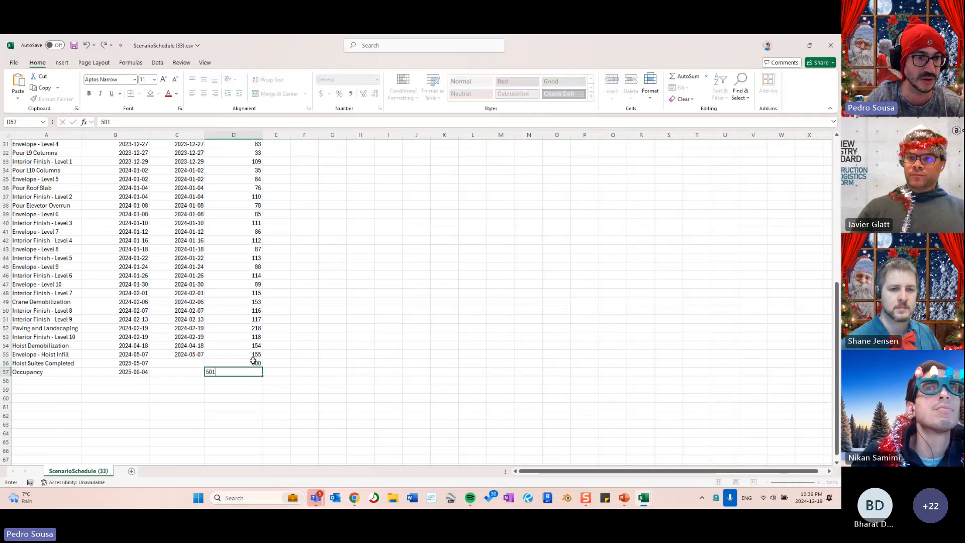
pyautogui.press('Return')
pyautogui.click(362, 327)
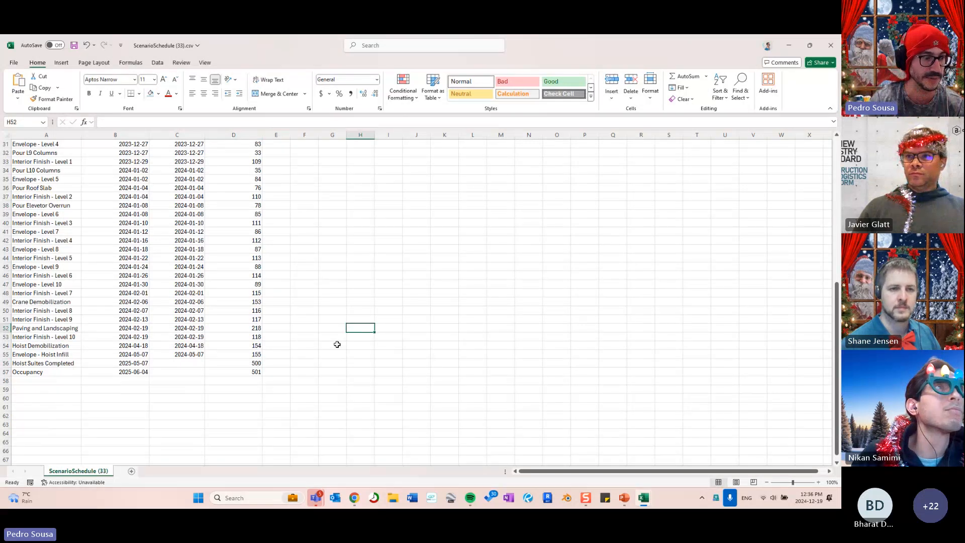
# - Review the Hoist Suites Completed and Occupancy rows, then minimize Excel
pyautogui.click(68, 364)
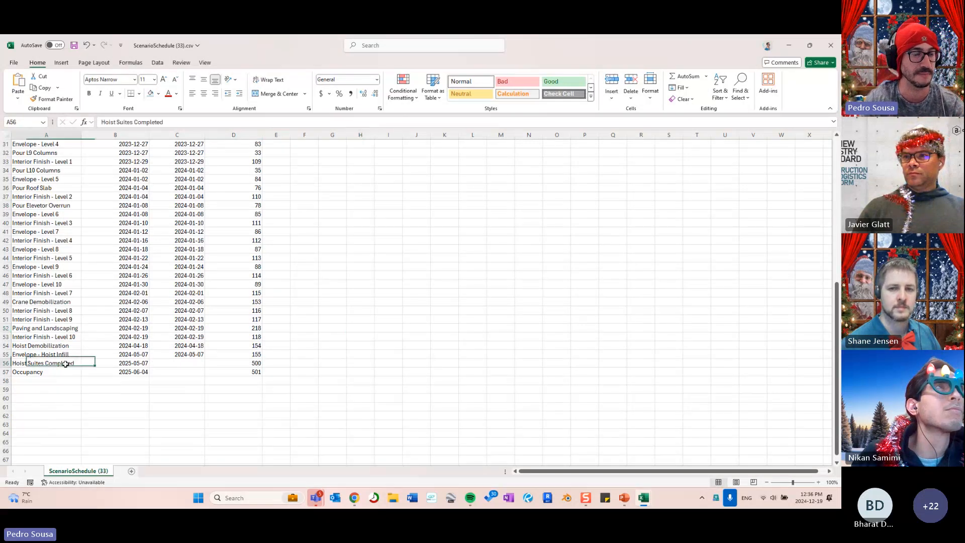
pyautogui.click(69, 372)
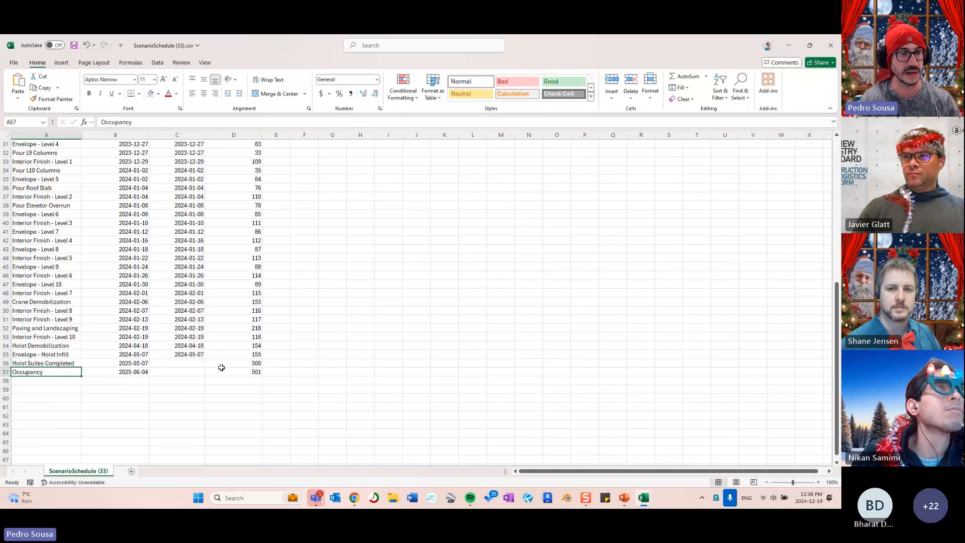
pyautogui.moveTo(8, 362); pyautogui.dragTo(8, 371)
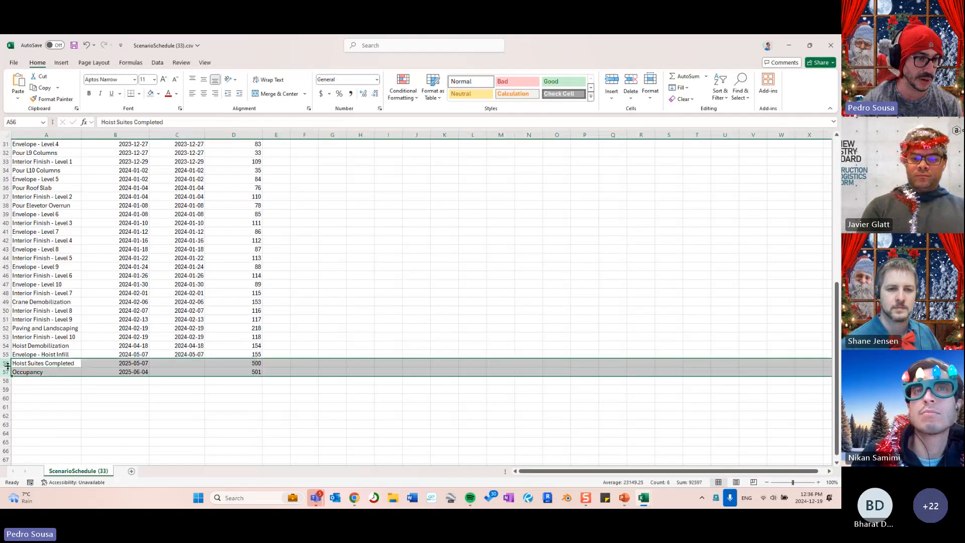
pyautogui.click(116, 398)
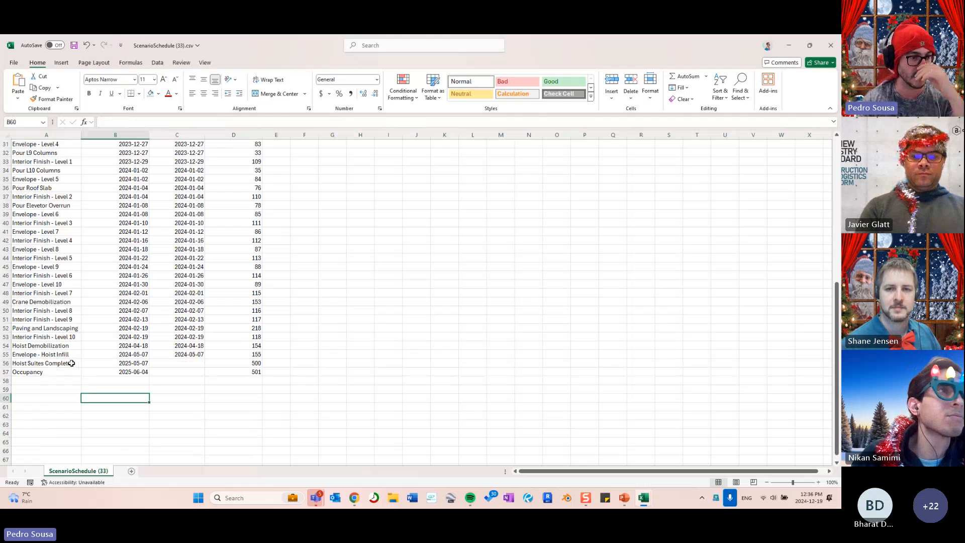
pyautogui.click(186, 372)
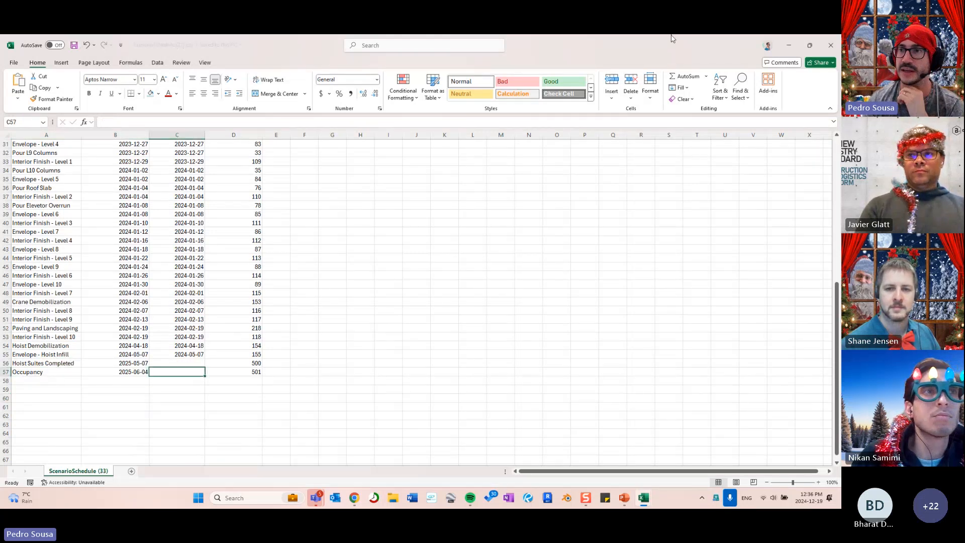
pyautogui.click(788, 45)
# - Open the project schedule, download its CSV, and upload the edited schedule CSV via Update Schedule
pyautogui.scroll(-4, 555, 281)
pyautogui.moveTo(555, 282); pyautogui.dragTo(524, 297)
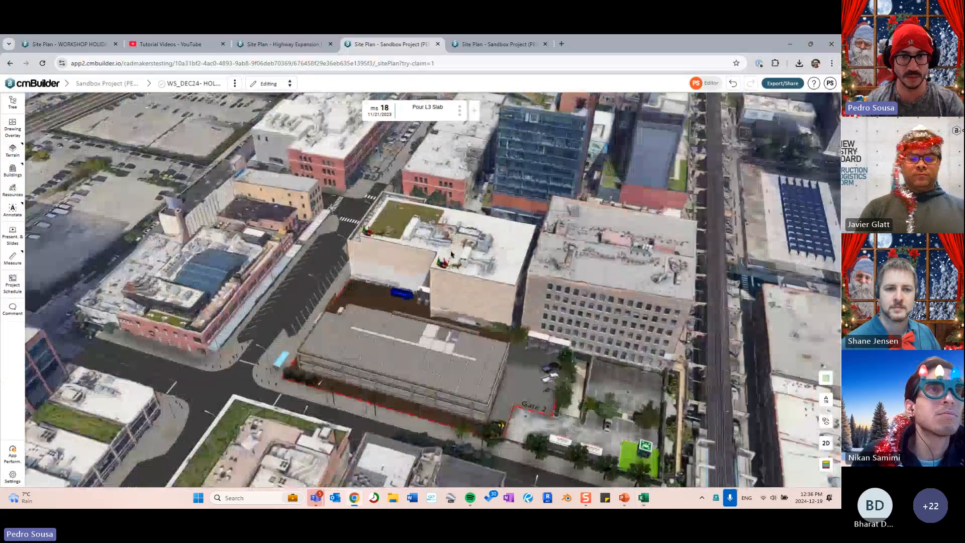
pyautogui.click(459, 110)
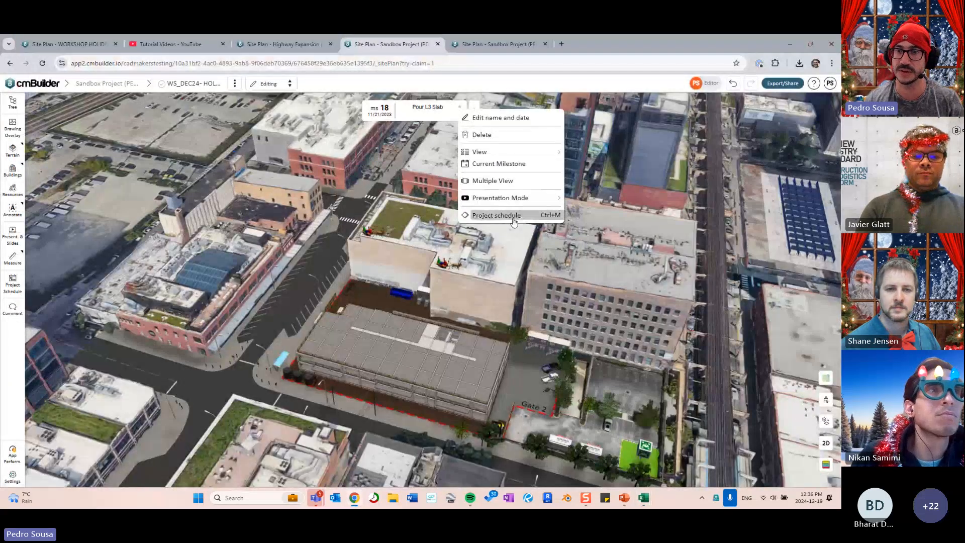
pyautogui.click(496, 215)
pyautogui.click(558, 166)
pyautogui.click(559, 144)
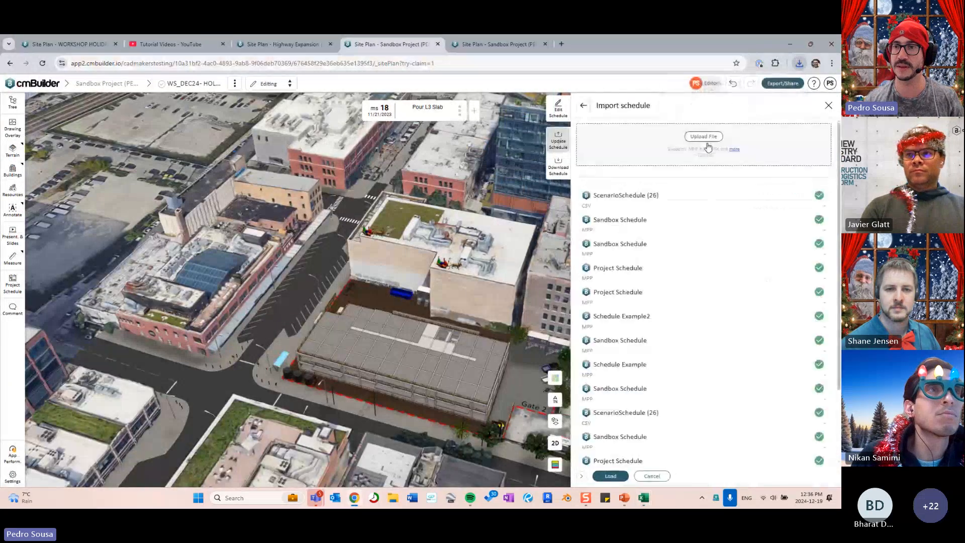
pyautogui.click(799, 64)
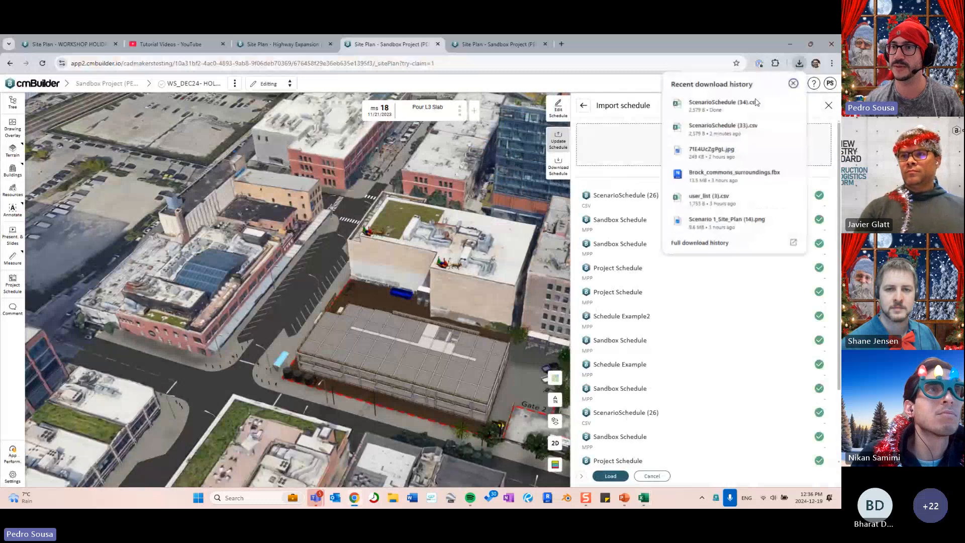
pyautogui.moveTo(723, 128); pyautogui.dragTo(618, 151)
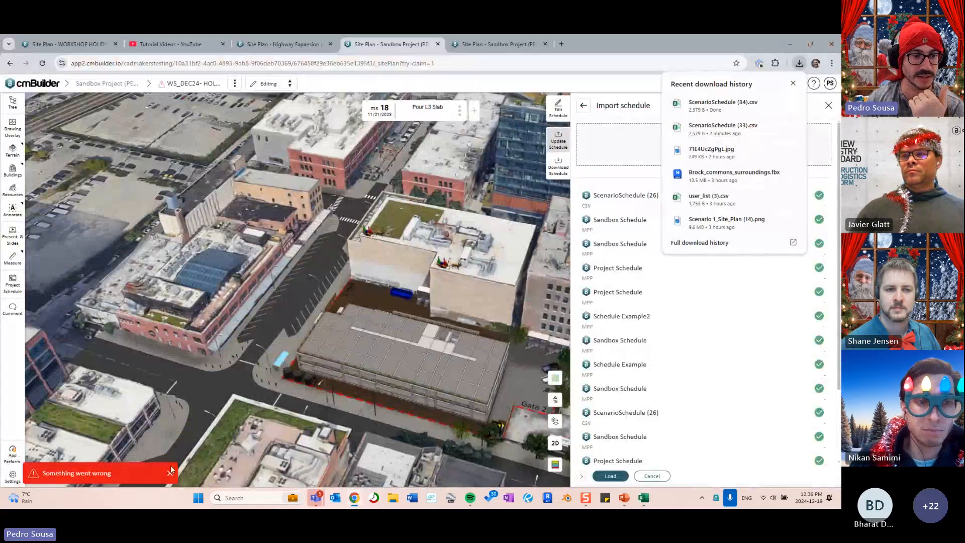
# - Dismiss the upload error, close the import panel, and review the history log
pyautogui.click(170, 474)
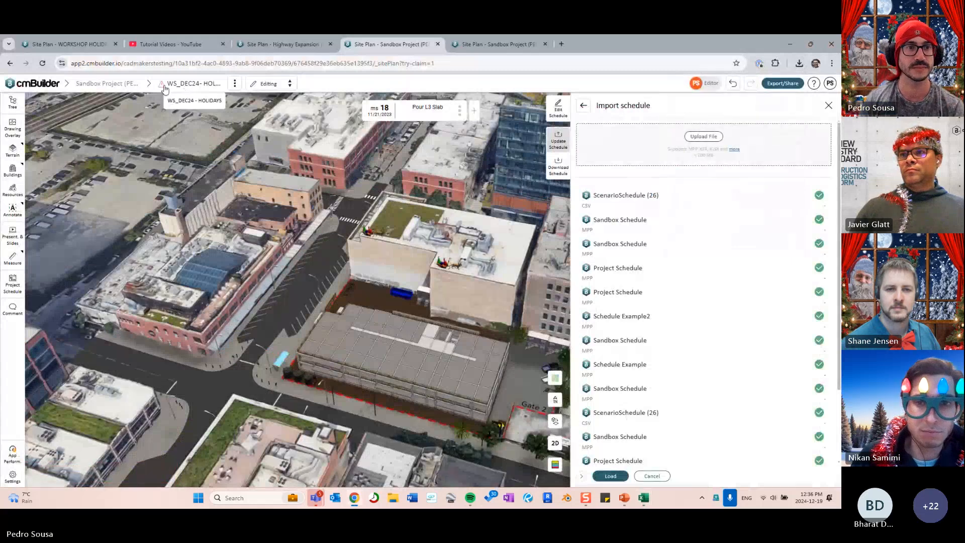
pyautogui.click(828, 105)
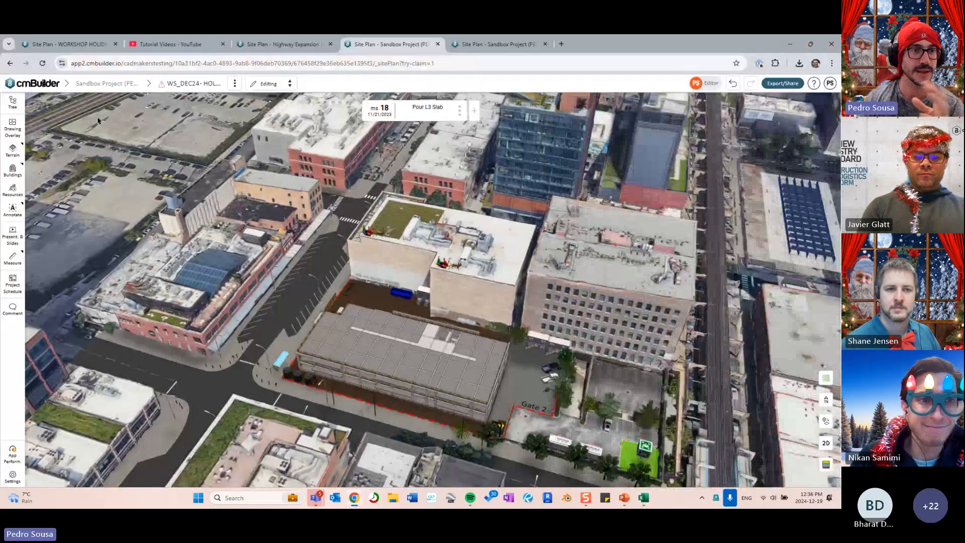
pyautogui.click(162, 84)
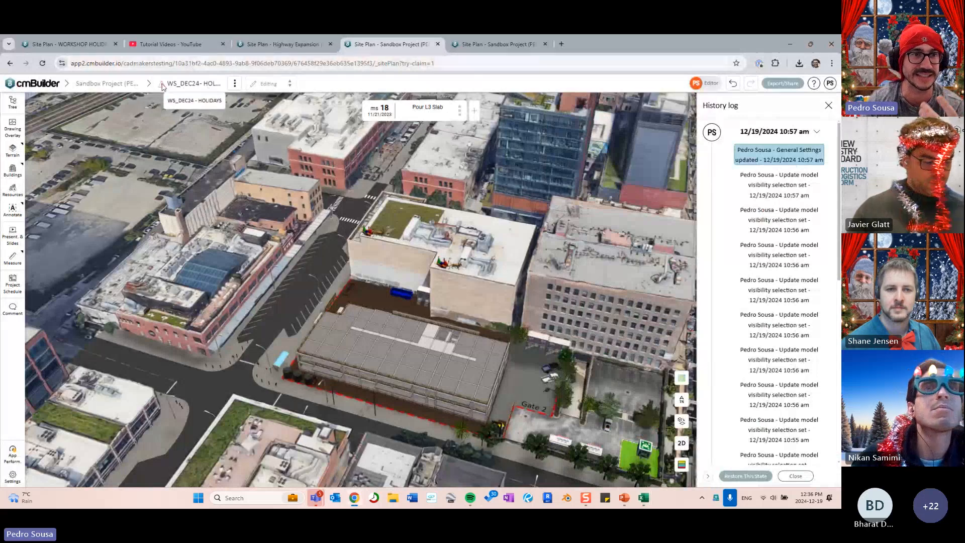
pyautogui.click(827, 106)
pyautogui.moveTo(546, 190); pyautogui.dragTo(475, 242)
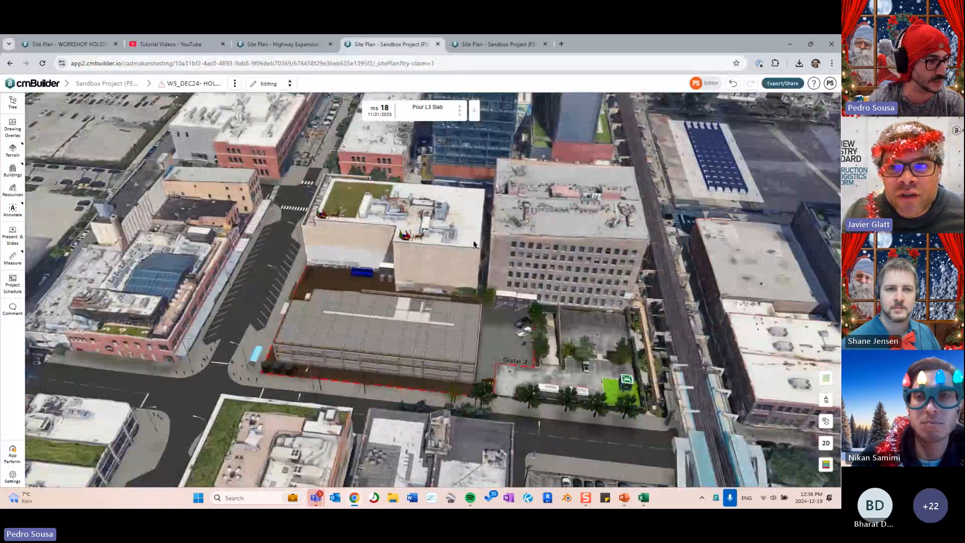
pyautogui.moveTo(524, 214); pyautogui.dragTo(532, 205, button='right')
pyautogui.moveTo(531, 205); pyautogui.dragTo(543, 200)
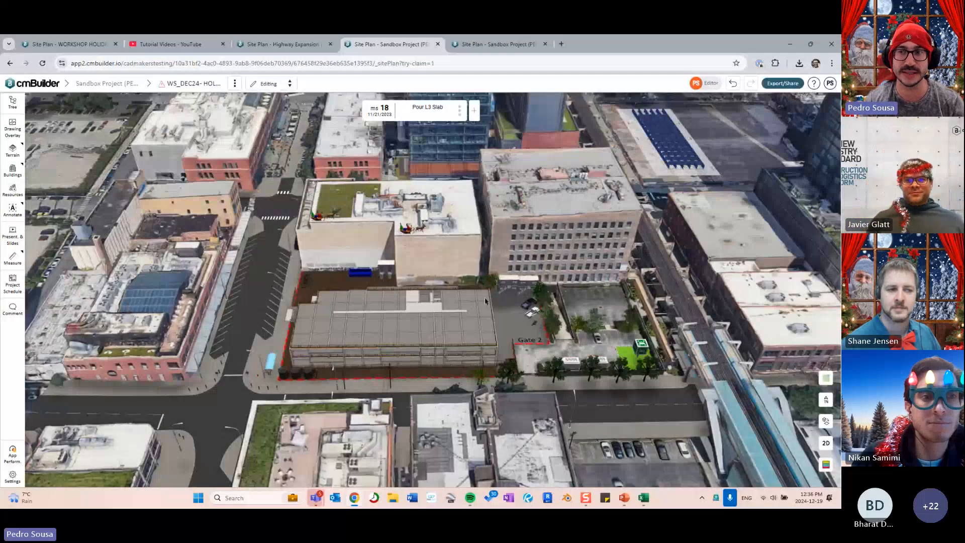
pyautogui.scroll(3, 555, 242)
pyautogui.moveTo(543, 231); pyautogui.dragTo(571, 237, button='right')
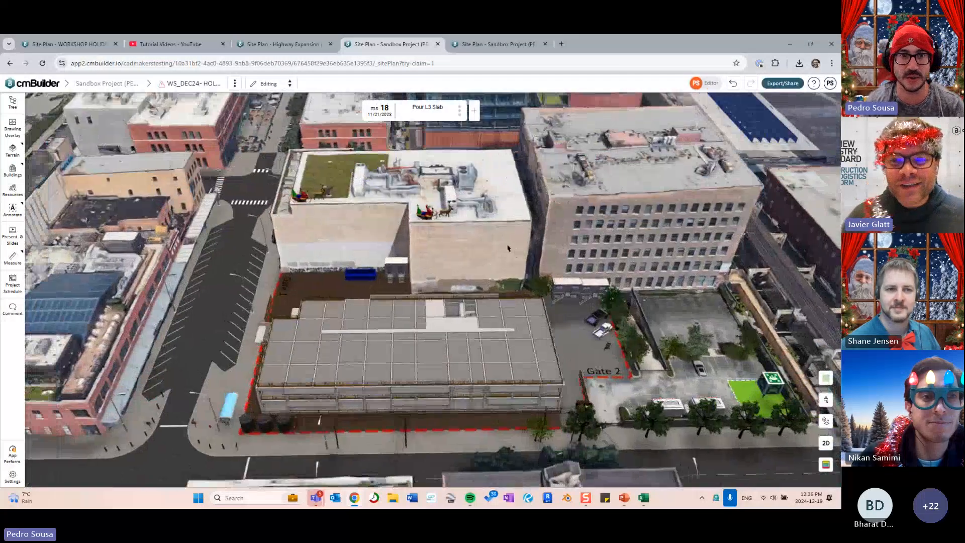
pyautogui.moveTo(571, 236); pyautogui.dragTo(450, 260)
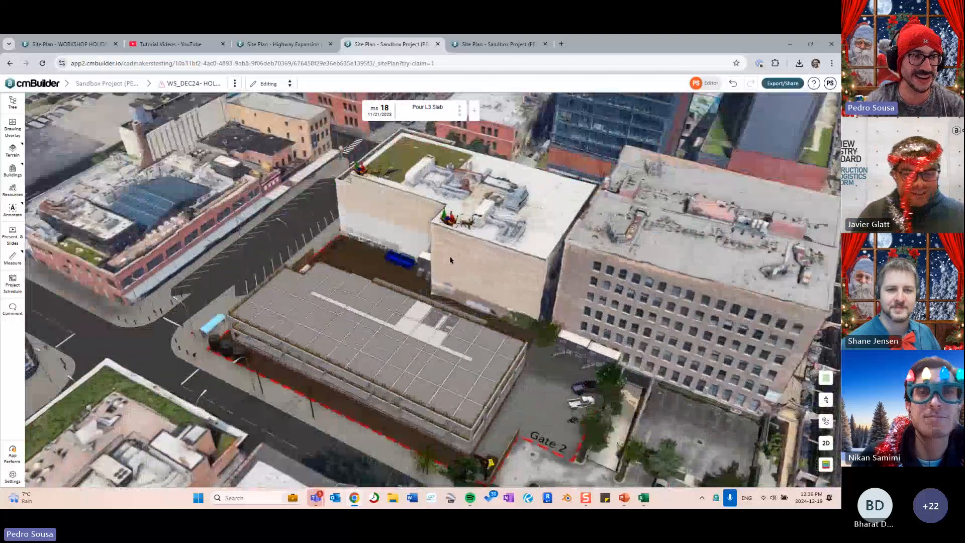
# - Retry uploading ScenarioSchedule (33).csv as the project schedule
pyautogui.click(13, 284)
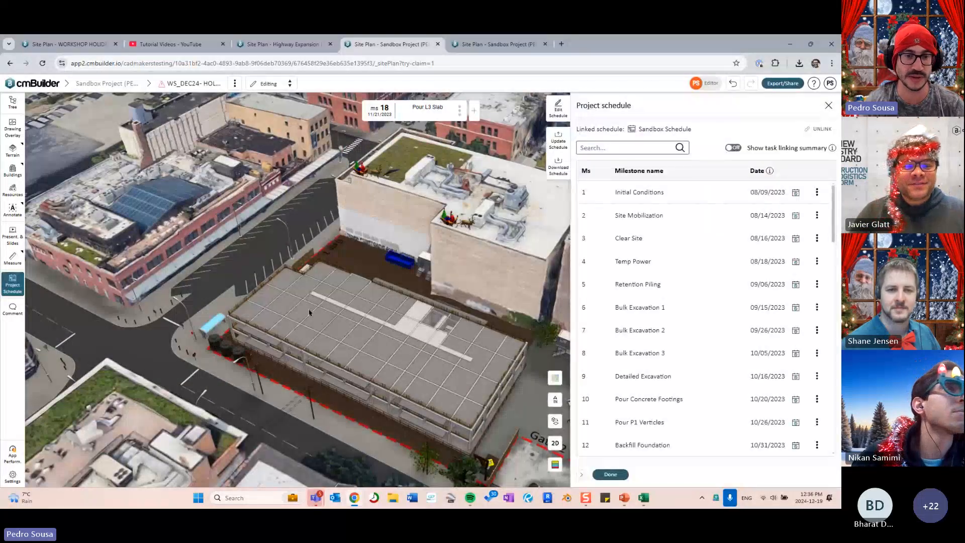
pyautogui.click(561, 144)
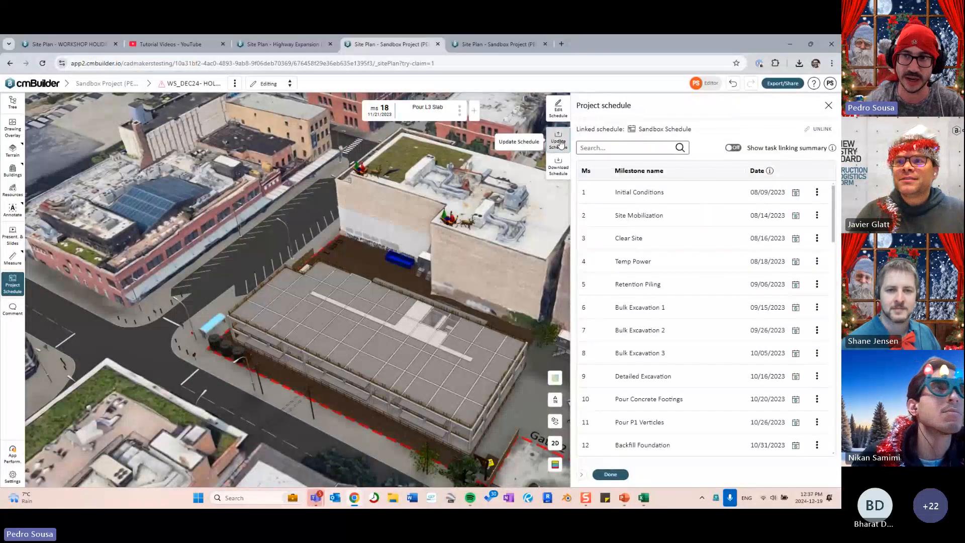
pyautogui.click(796, 65)
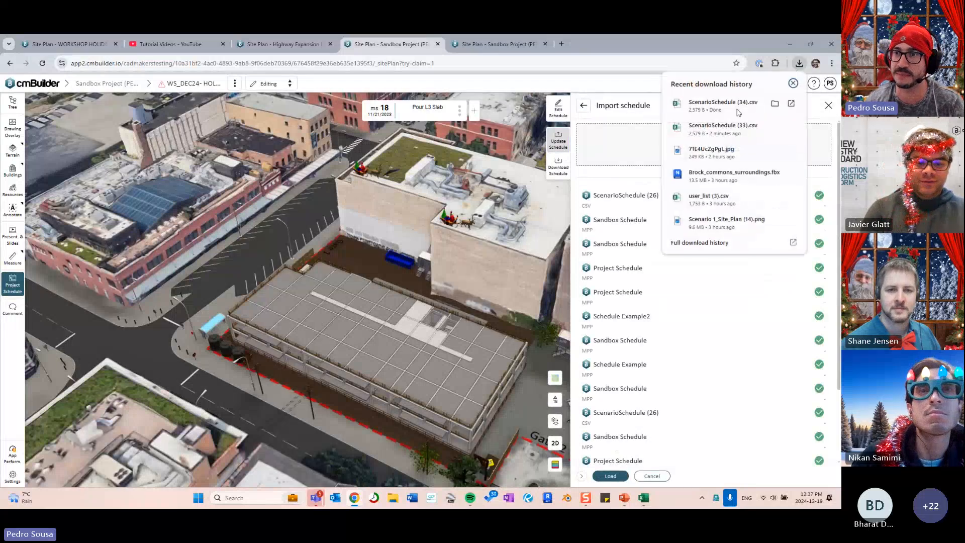
pyautogui.moveTo(713, 127); pyautogui.dragTo(632, 143)
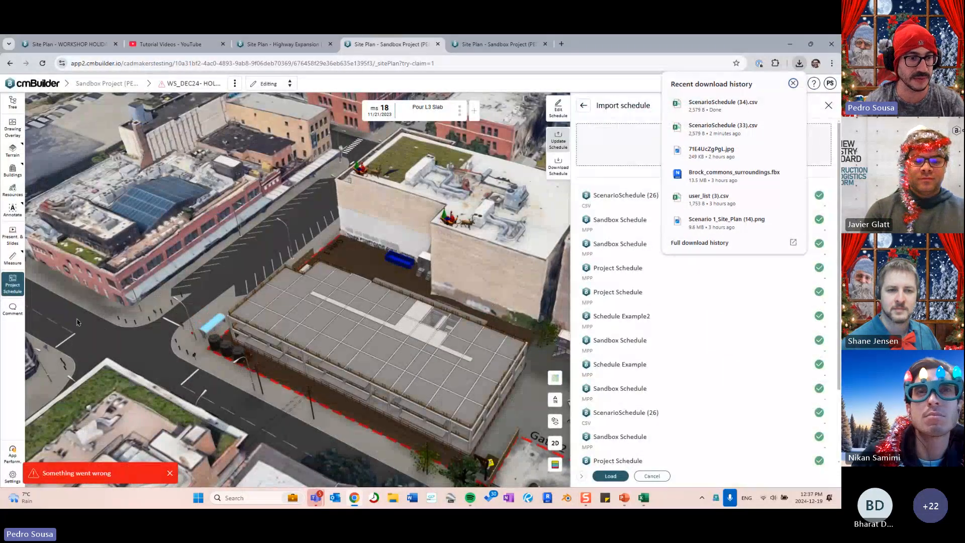
# - Screen-capture the upload error, close the import panel, and show the help options
pyautogui.press('super+shift+s')
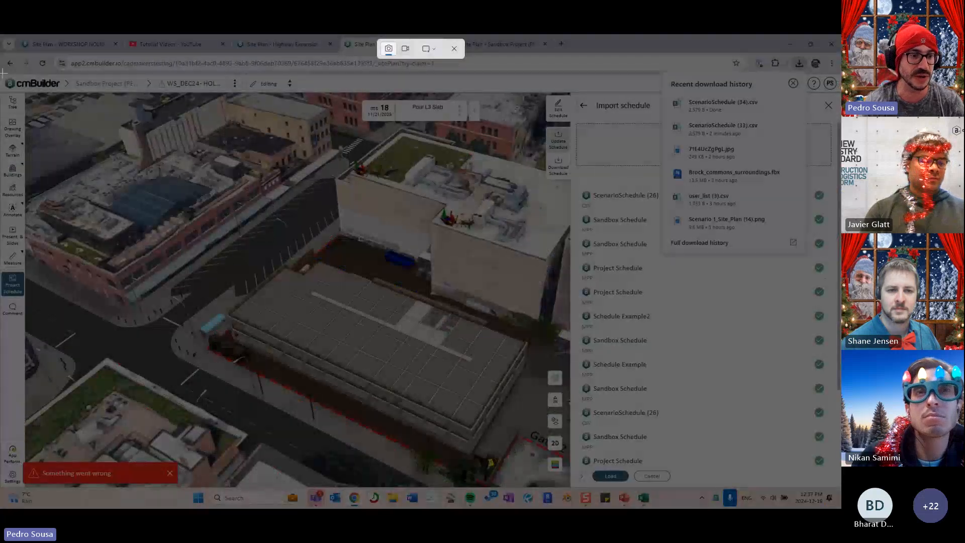
pyautogui.moveTo(4, 73); pyautogui.dragTo(843, 487)
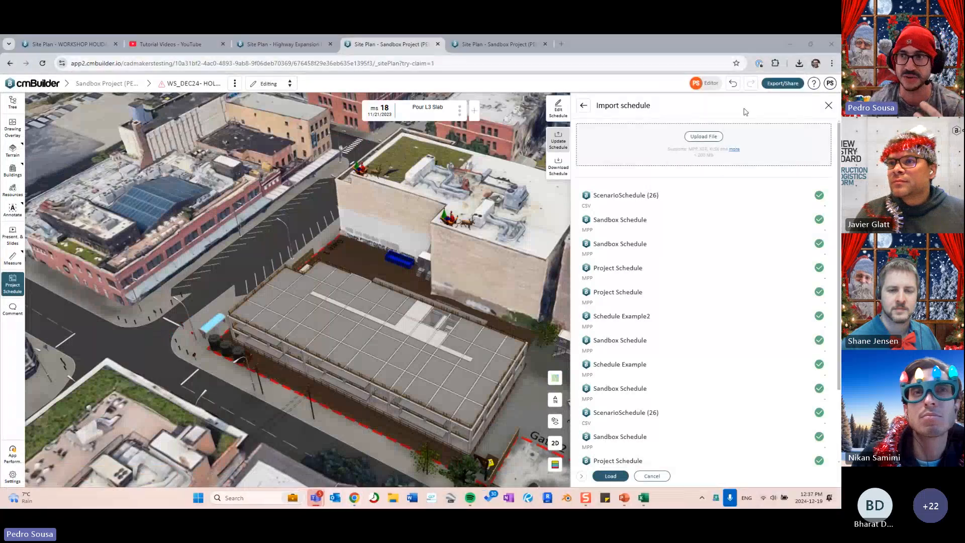
pyautogui.click(828, 105)
pyautogui.click(814, 83)
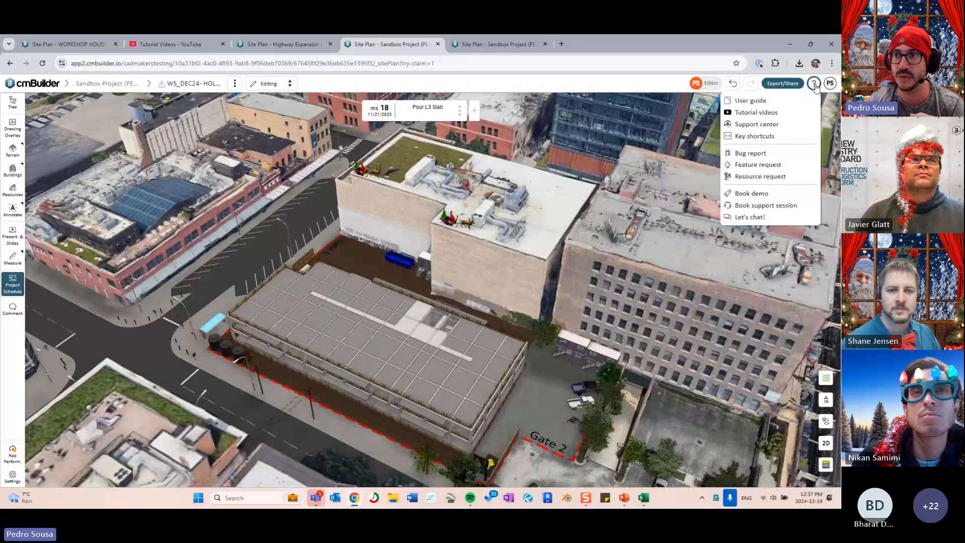
# - Open and close the bug report form, then switch to the PowerPoint slides
pyautogui.click(757, 158)
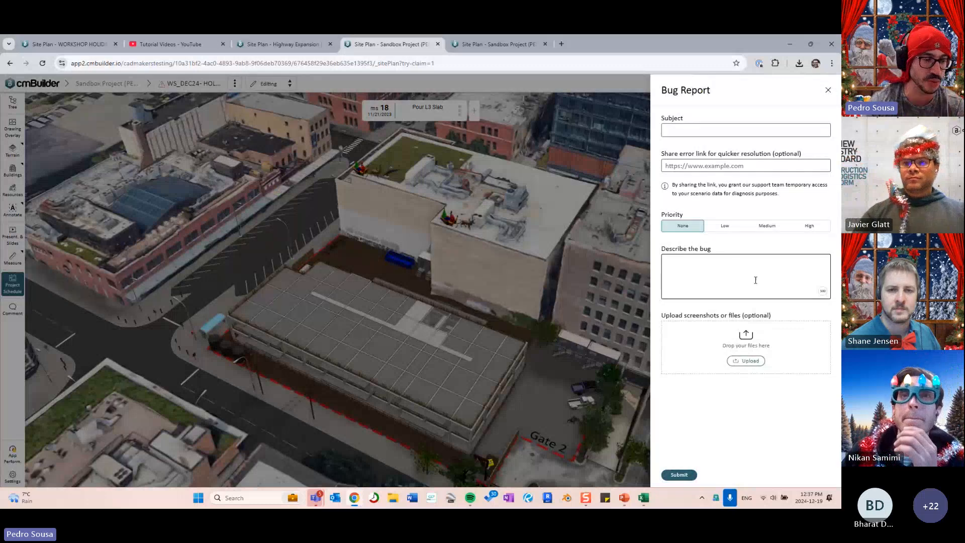
pyautogui.click(828, 92)
pyautogui.moveTo(630, 374); pyautogui.dragTo(650, 345)
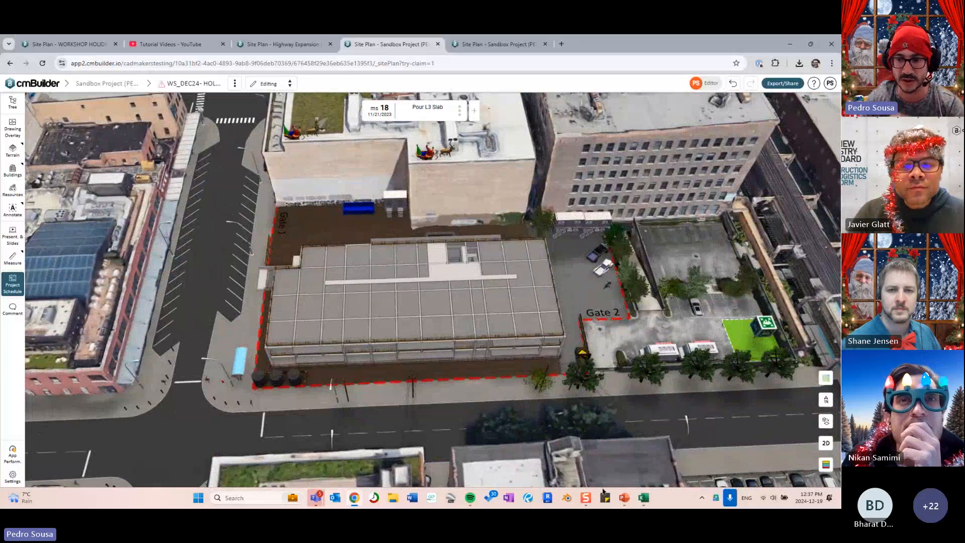
pyautogui.click(624, 498)
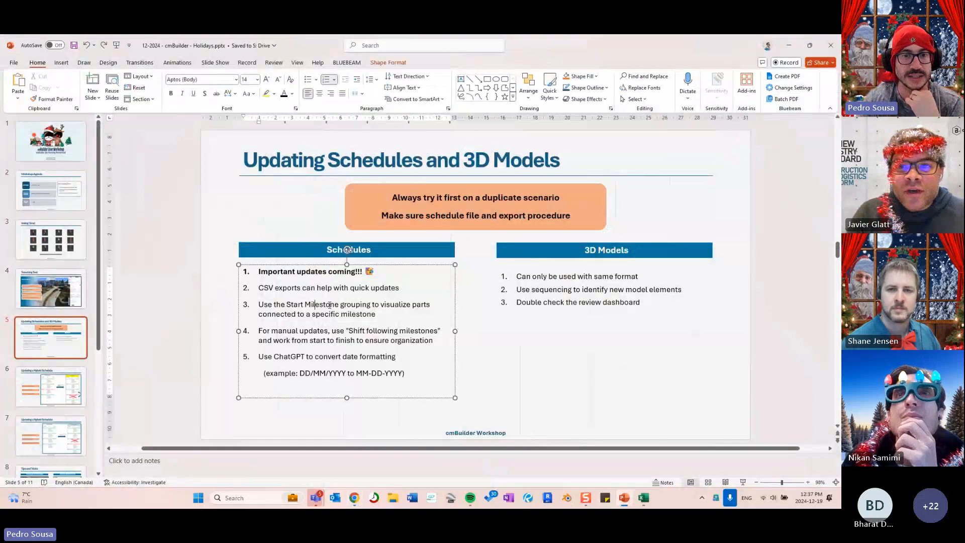
# - Highlight the Start Milestone grouping tip on the slide, then minimize PowerPoint
pyautogui.click(490, 323)
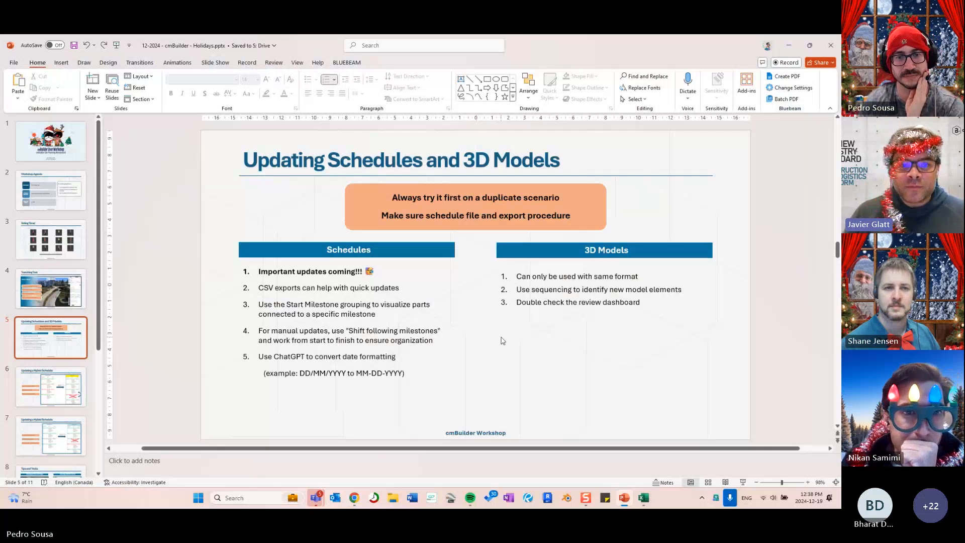
pyautogui.tripleClick(255, 302)
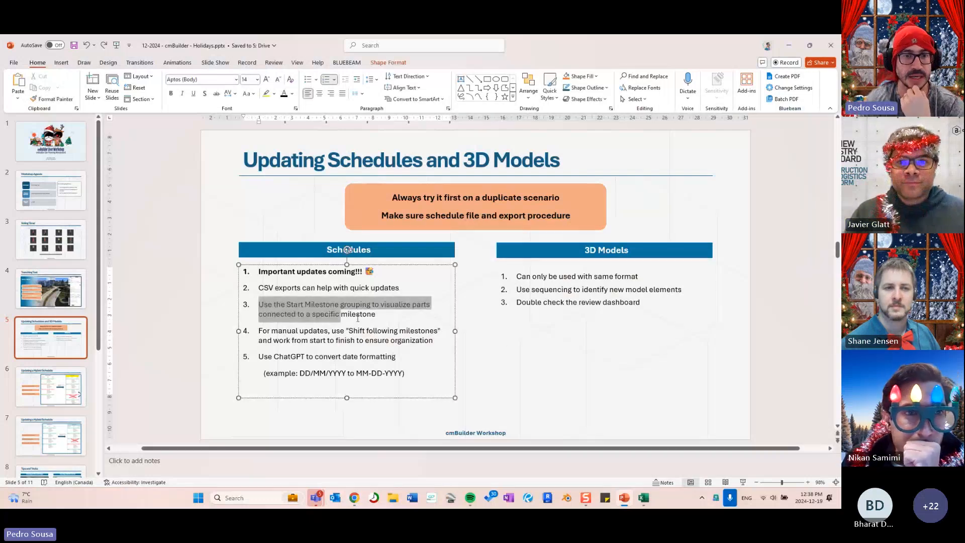
pyautogui.click(502, 344)
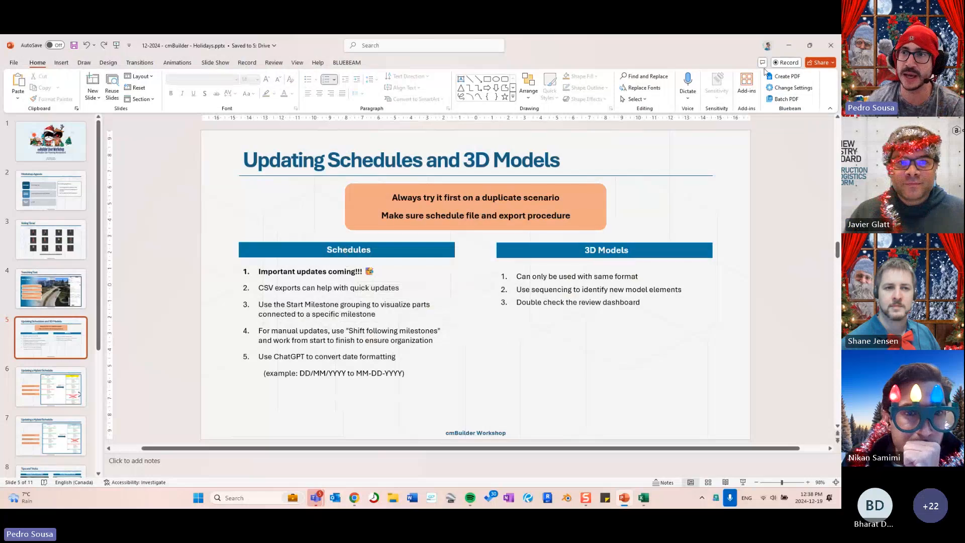
pyautogui.click(792, 46)
pyautogui.moveTo(366, 195); pyautogui.dragTo(341, 262, button='middle')
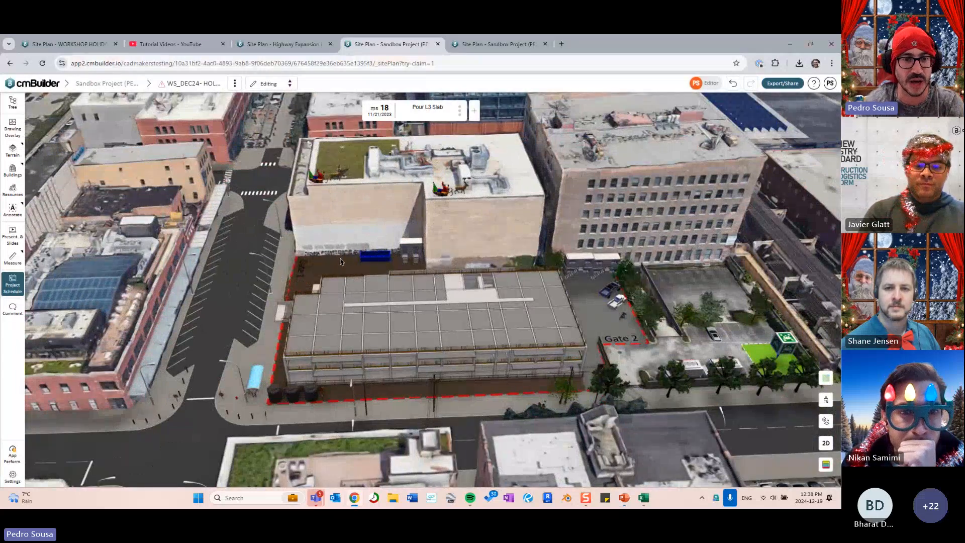
# - Jump to Initial Conditions and group the site element tree by Start milestone
pyautogui.press('Home')
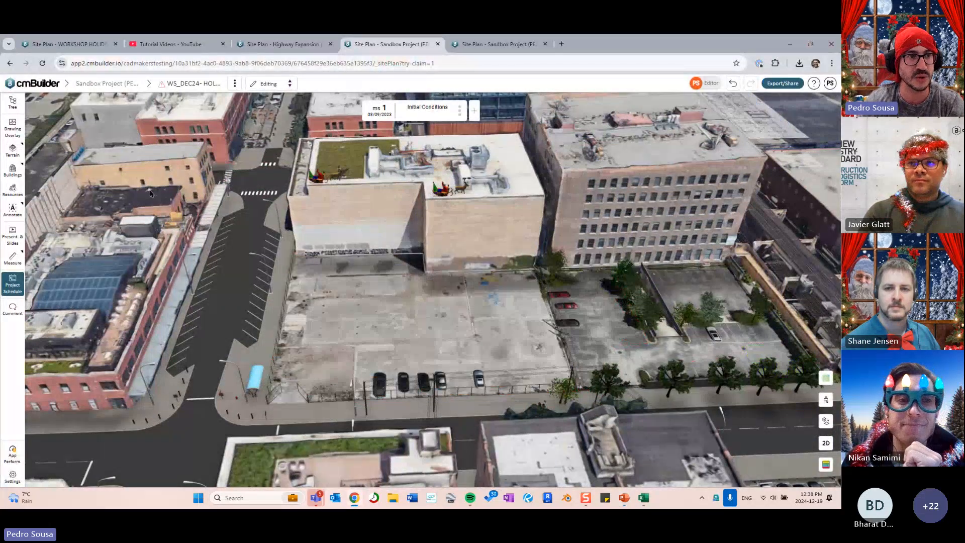
pyautogui.click(13, 102)
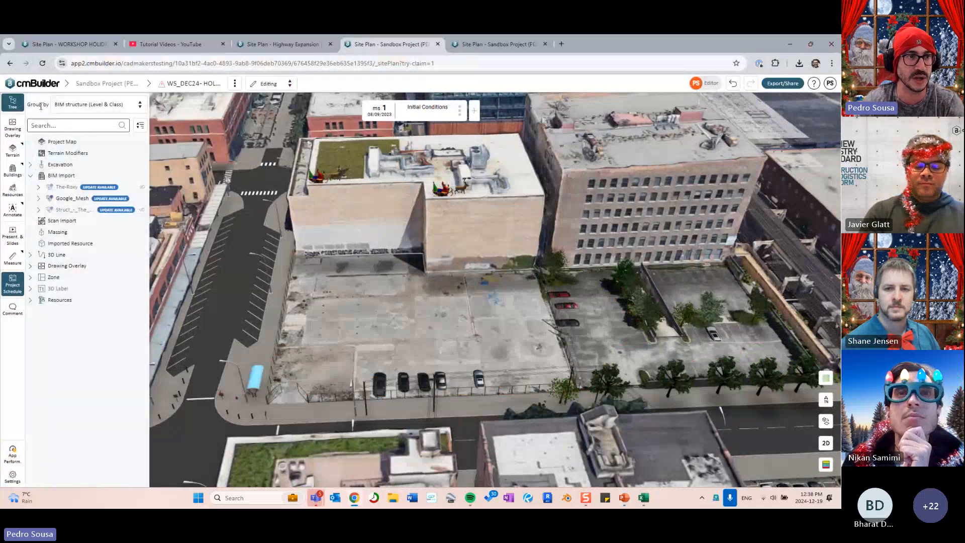
pyautogui.click(86, 105)
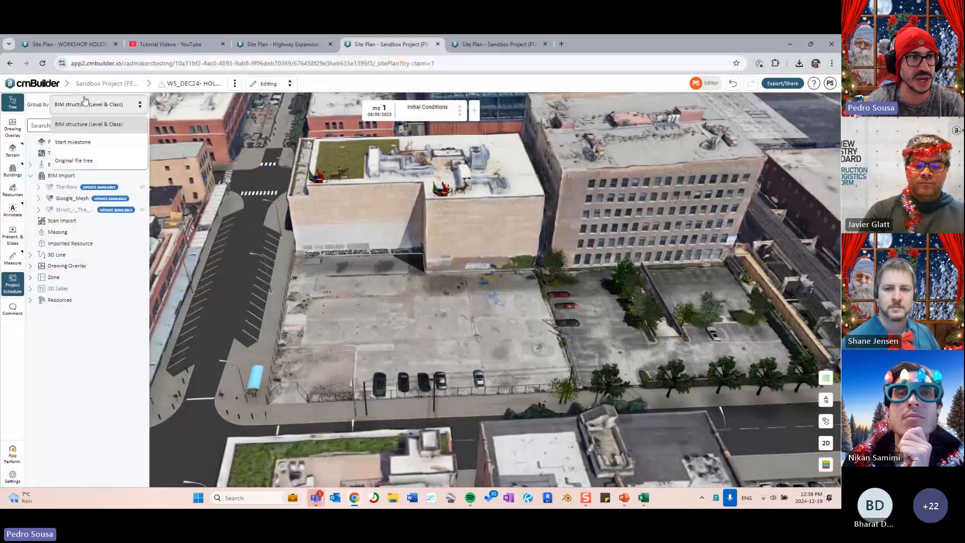
pyautogui.click(87, 142)
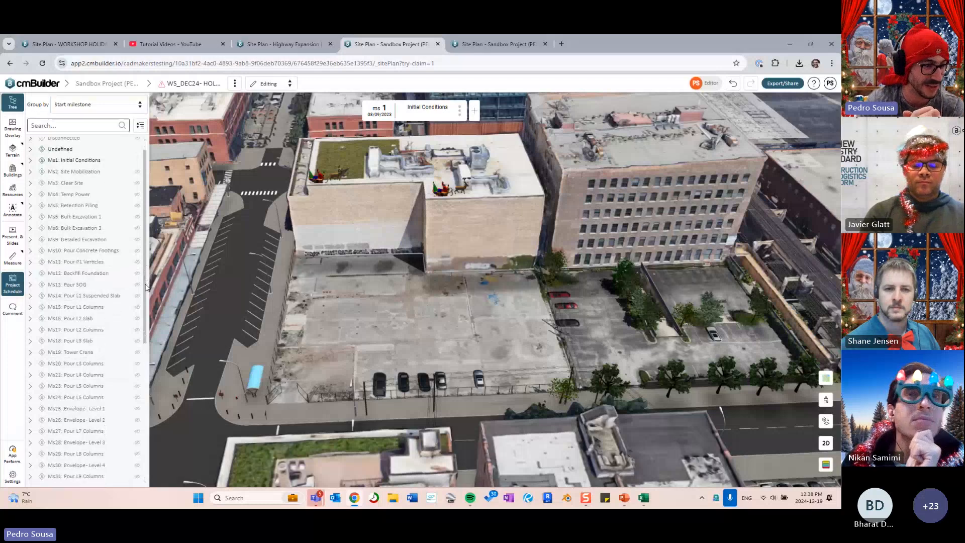
# - Expand the Ms4 Temp Power, Ms5 Retention Piling and Ms6 Bulk Excavation 1 groups
pyautogui.moveTo(144, 248); pyautogui.dragTo(231, 277)
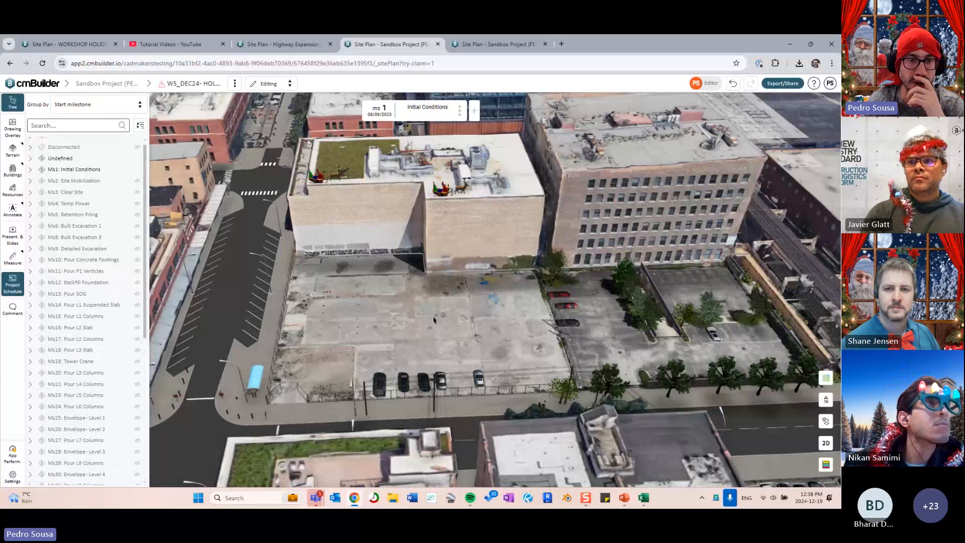
pyautogui.moveTo(433, 318); pyautogui.dragTo(402, 316, button='right')
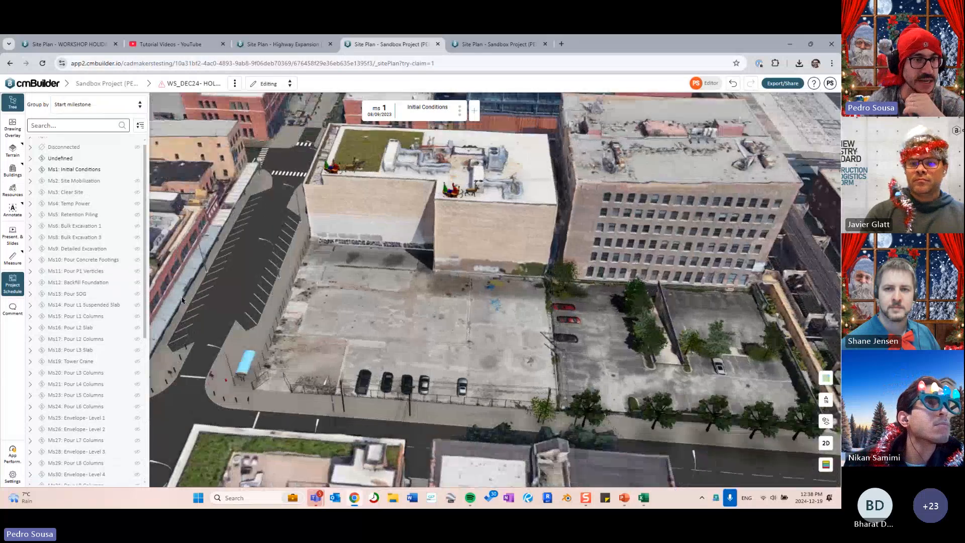
pyautogui.click(30, 205)
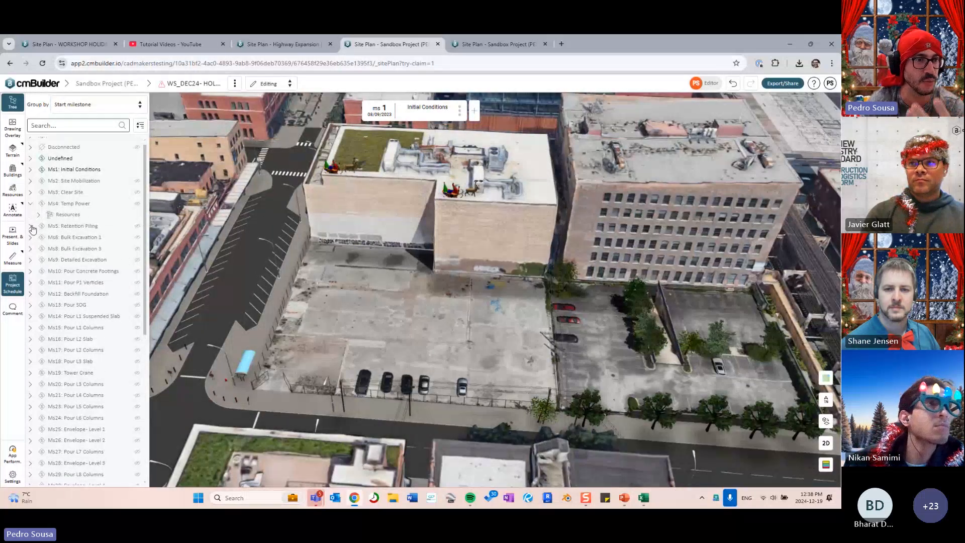
pyautogui.click(31, 226)
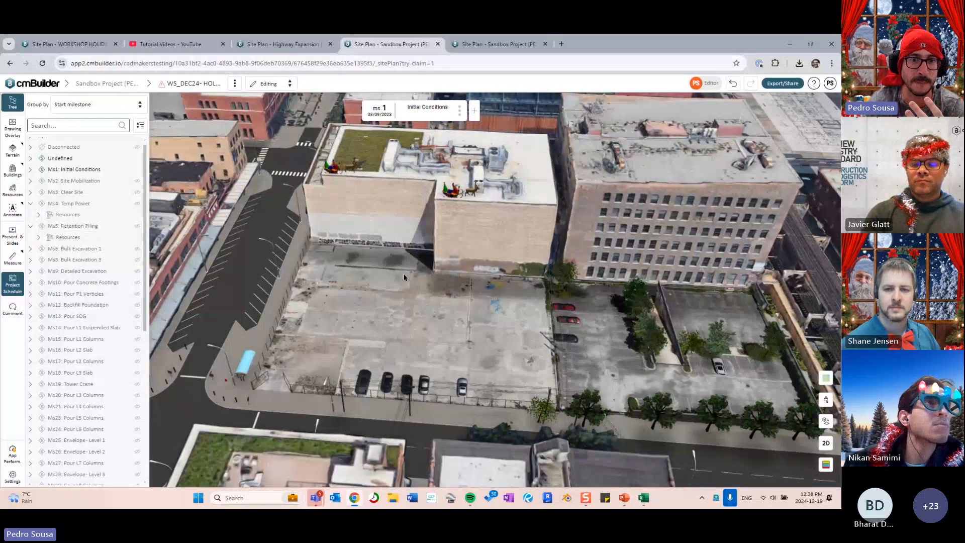
pyautogui.click(31, 249)
# - Expand Ms2 Site Mobilization and preview its 3D line, zone and labels on the map
pyautogui.click(31, 181)
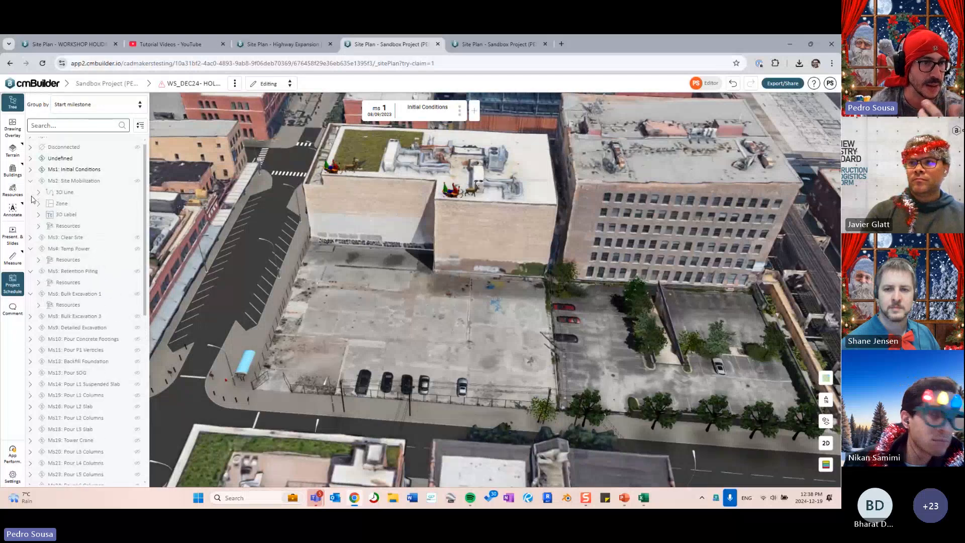
pyautogui.click(64, 192)
pyautogui.click(62, 203)
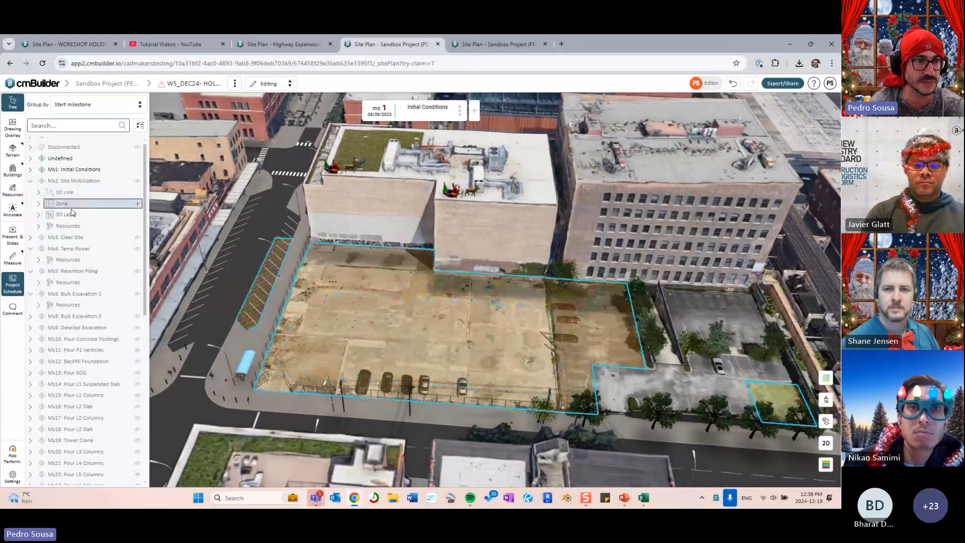
pyautogui.click(66, 214)
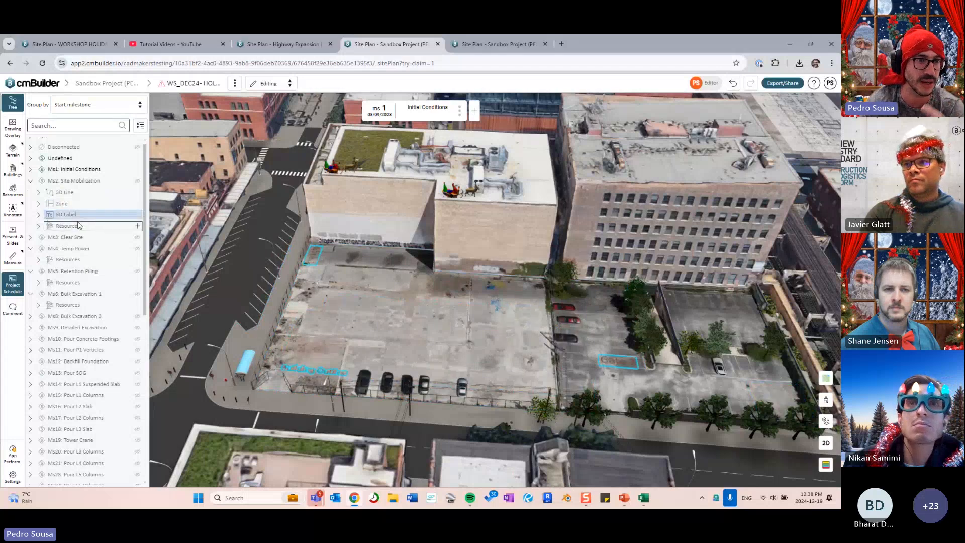
pyautogui.click(73, 204)
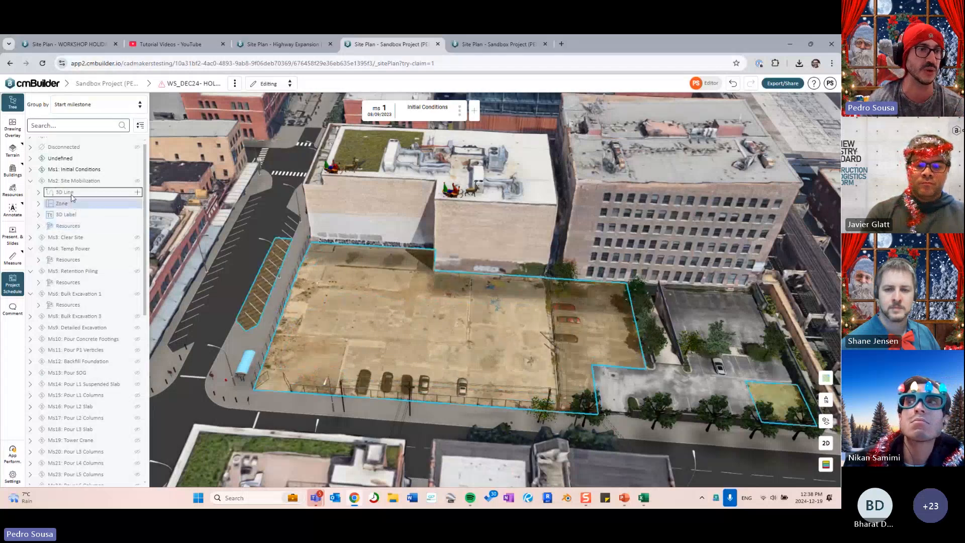
pyautogui.click(71, 193)
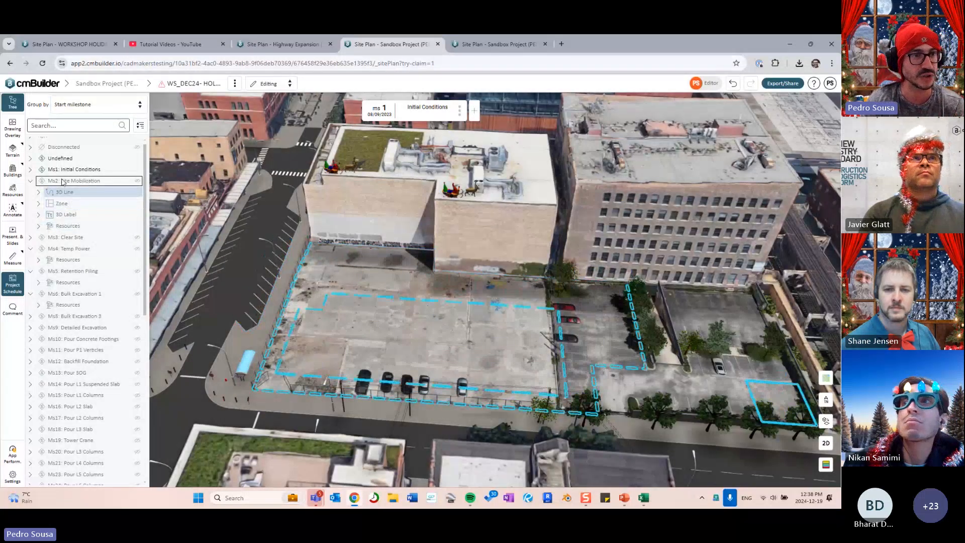
pyautogui.click(61, 191)
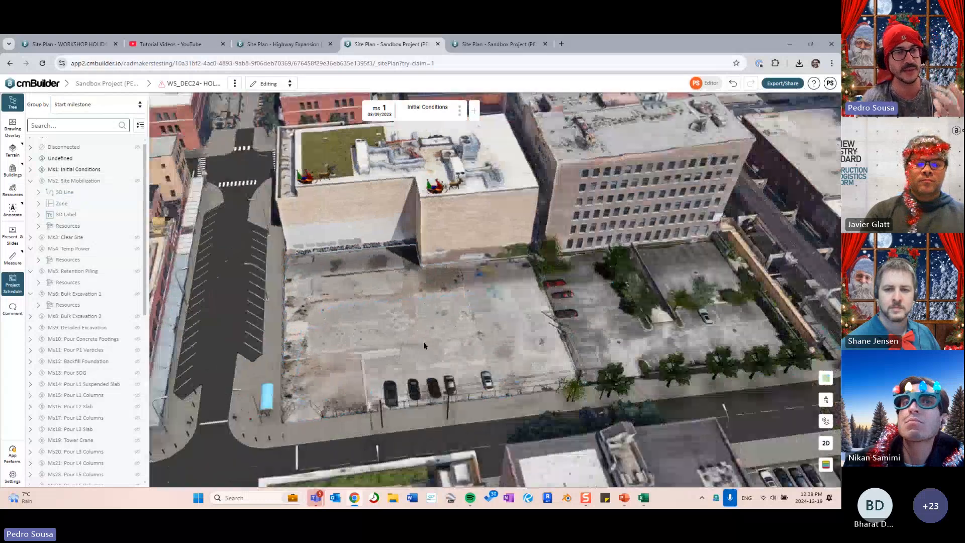
# - Expand Ms8, Ms12 and Ms25, previewing the Level 1 envelope walls in 3D
pyautogui.click(31, 317)
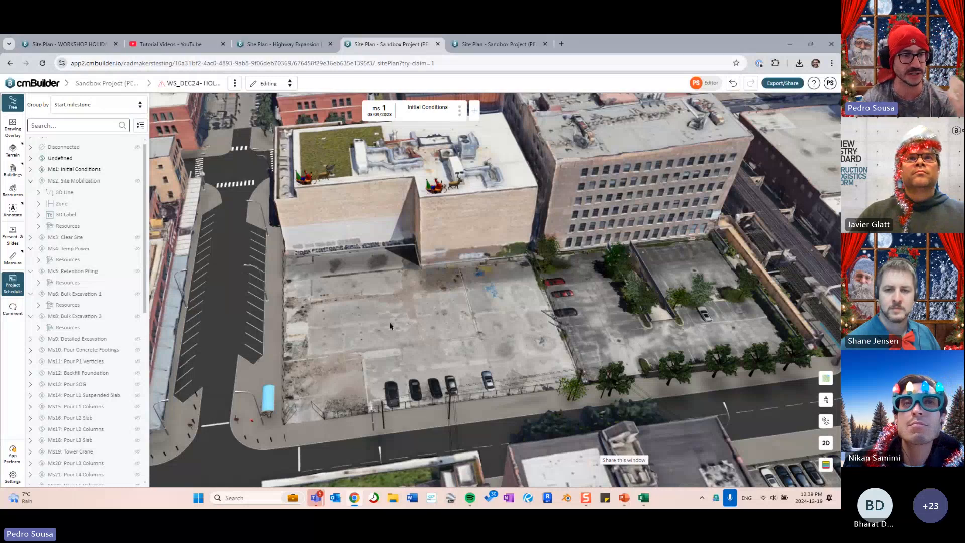
pyautogui.click(29, 373)
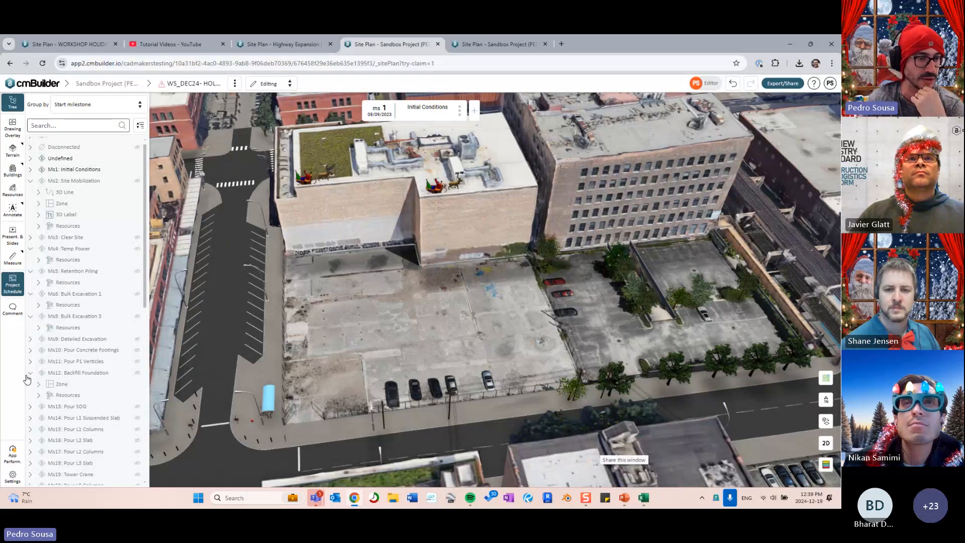
pyautogui.scroll(-3, 27, 376)
pyautogui.click(30, 350)
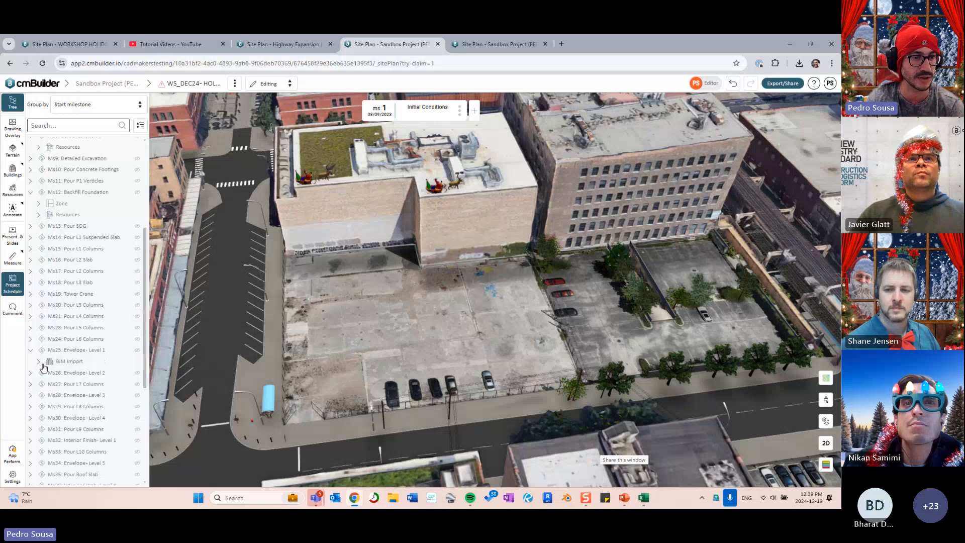
pyautogui.click(61, 364)
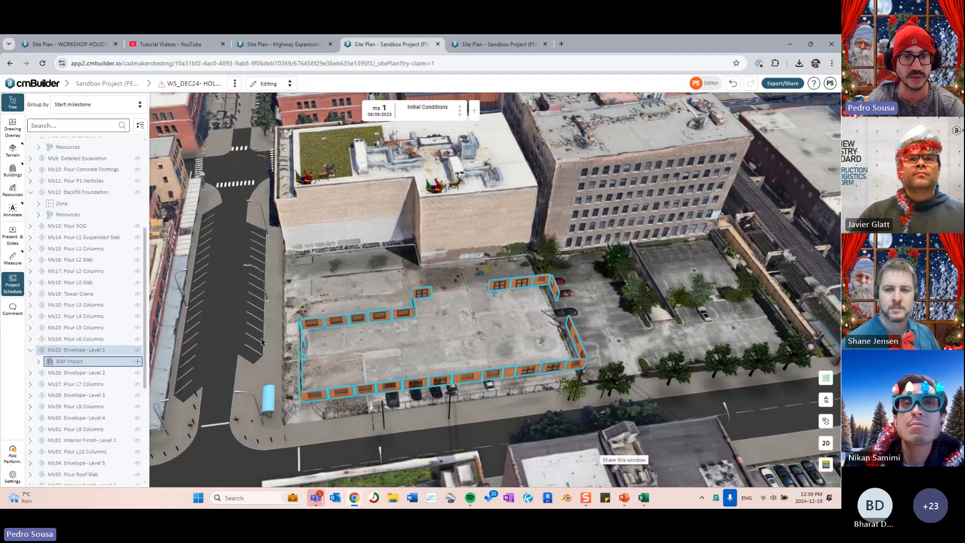
pyautogui.moveTo(409, 334); pyautogui.dragTo(64, 357, button='middle')
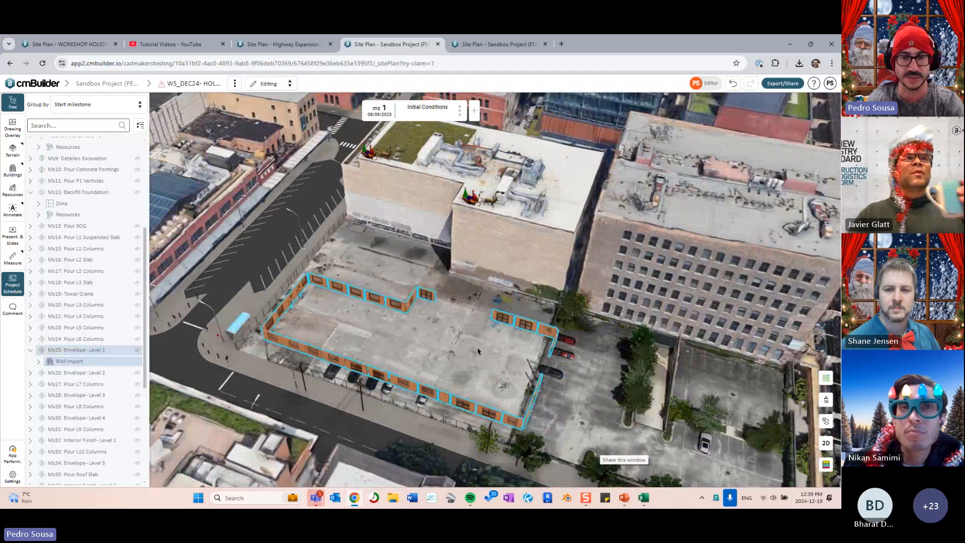
pyautogui.moveTo(478, 351); pyautogui.dragTo(474, 344, button='middle')
pyautogui.click(477, 359)
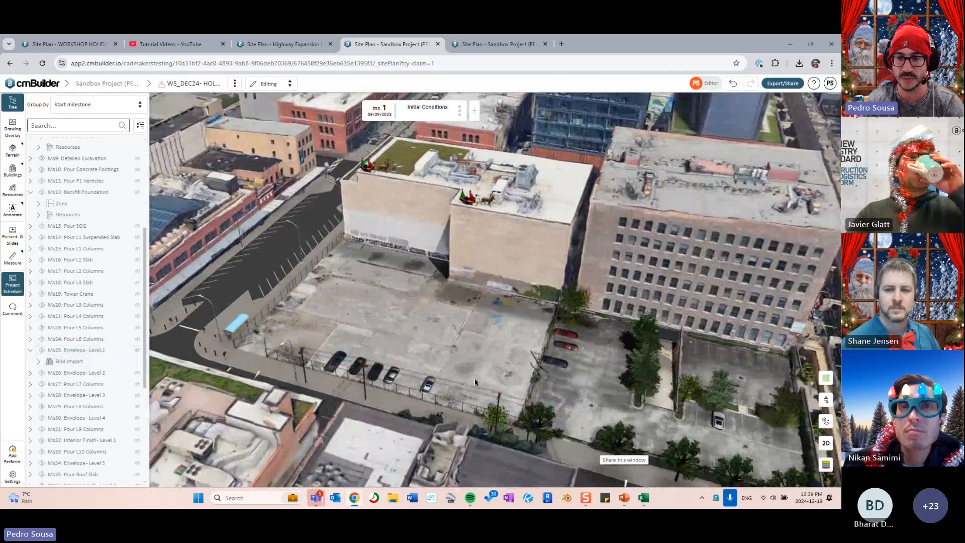
# - Highlight the shift-following-milestones tip in PowerPoint, then return to the site plan
pyautogui.click(624, 498)
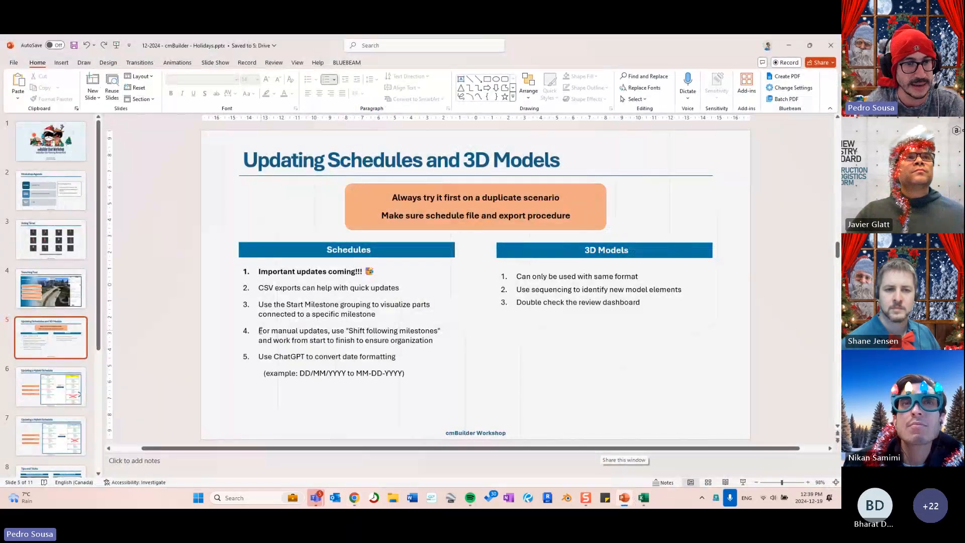
pyautogui.moveTo(259, 330); pyautogui.dragTo(433, 340)
pyautogui.click(718, 146)
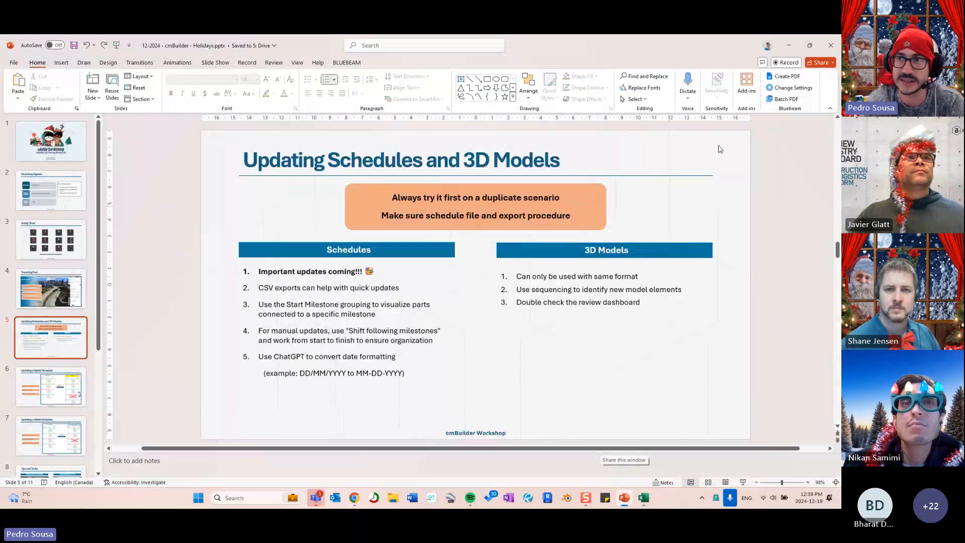
pyautogui.click(790, 46)
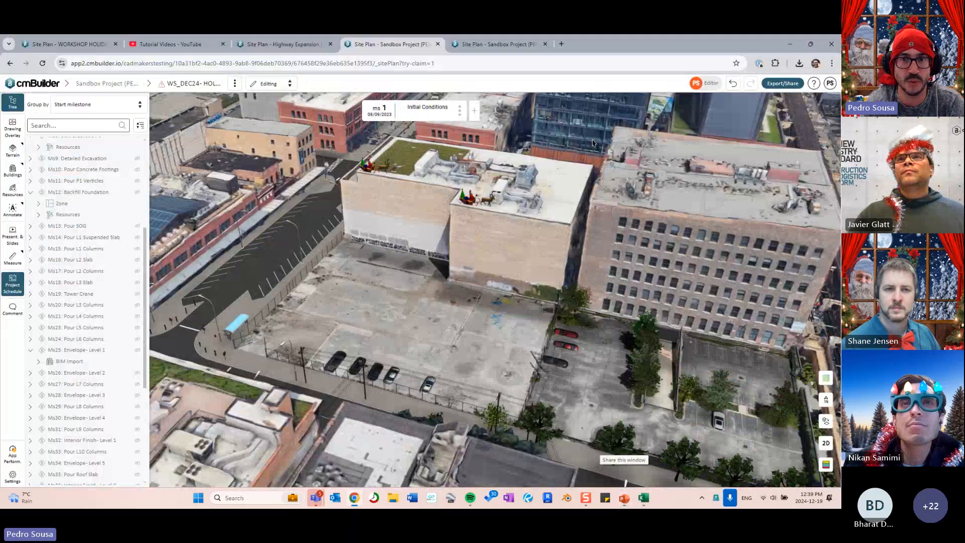
pyautogui.click(459, 110)
pyautogui.click(500, 215)
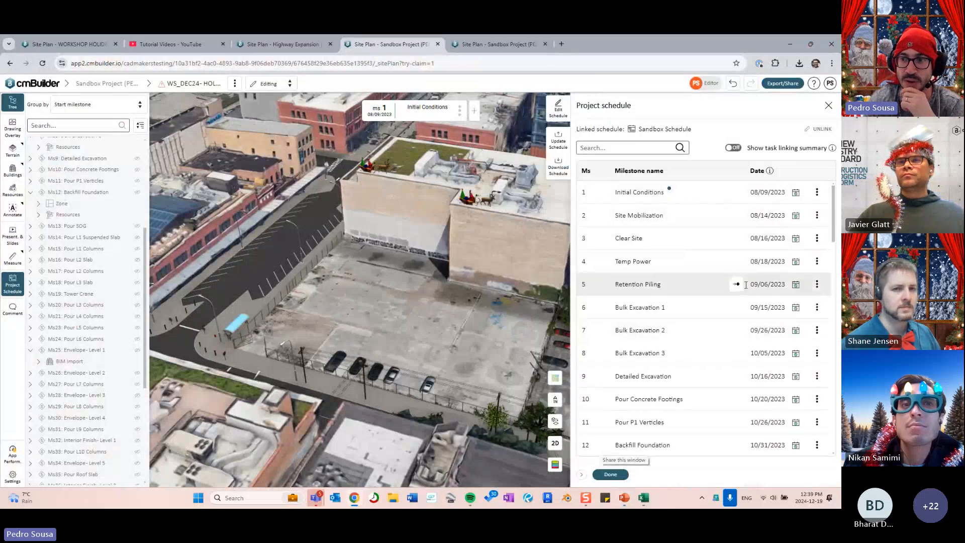
pyautogui.click(766, 284)
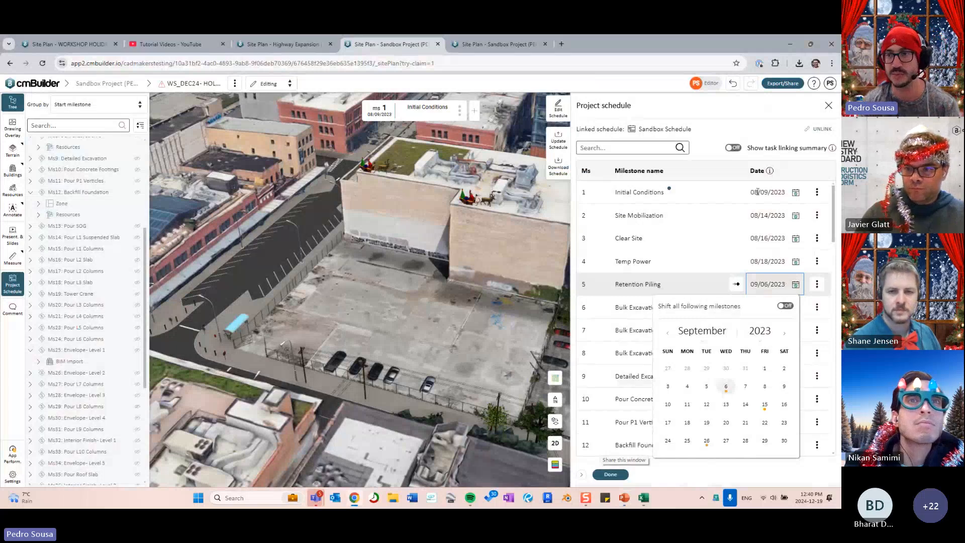
pyautogui.click(829, 105)
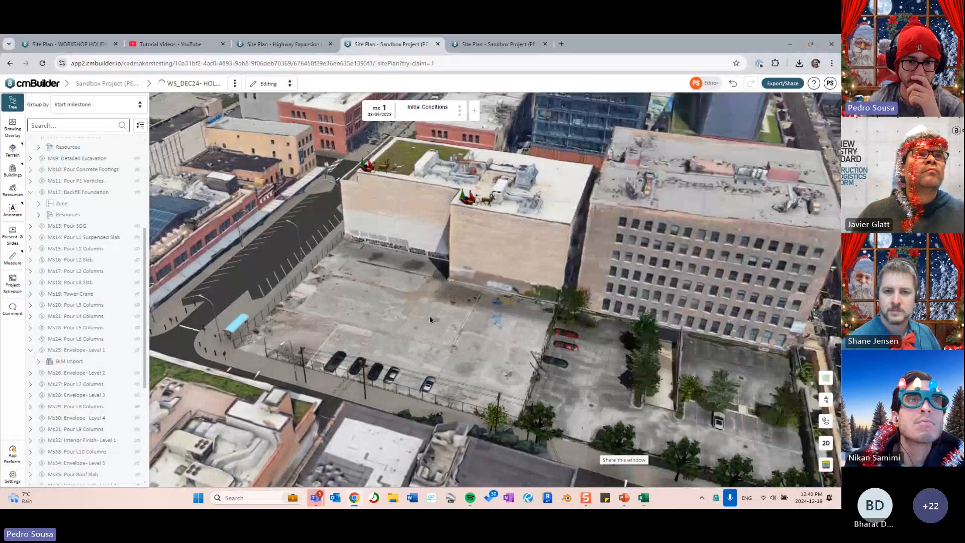
# - Bring PowerPoint slide 5 forward and briefly select its Schedules tips list
pyautogui.hotkey('alt', 'Tab')
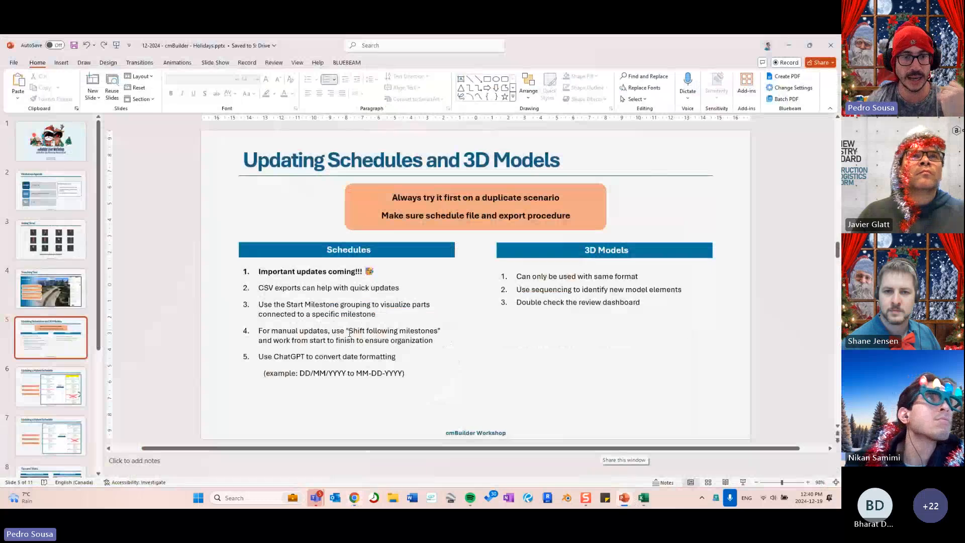
pyautogui.click(441, 383)
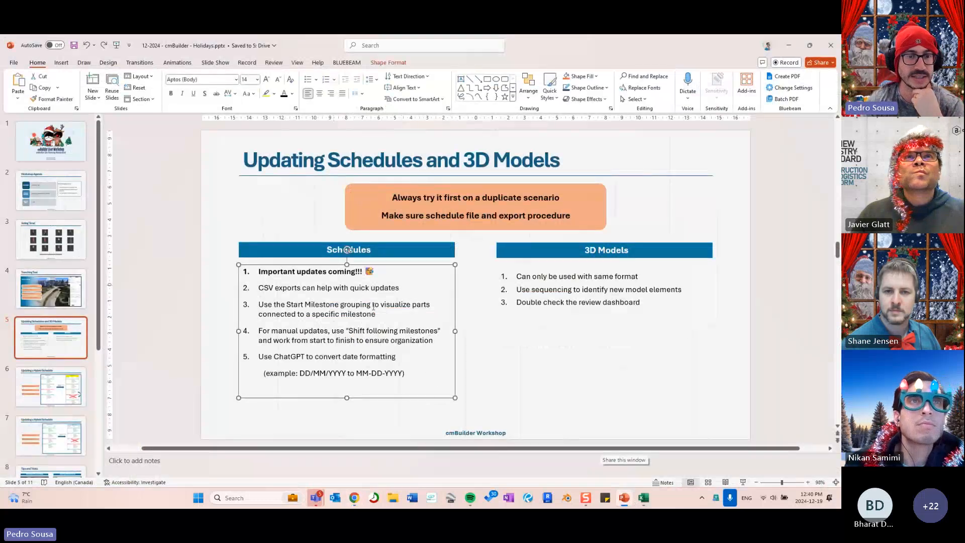
pyautogui.press('Escape')
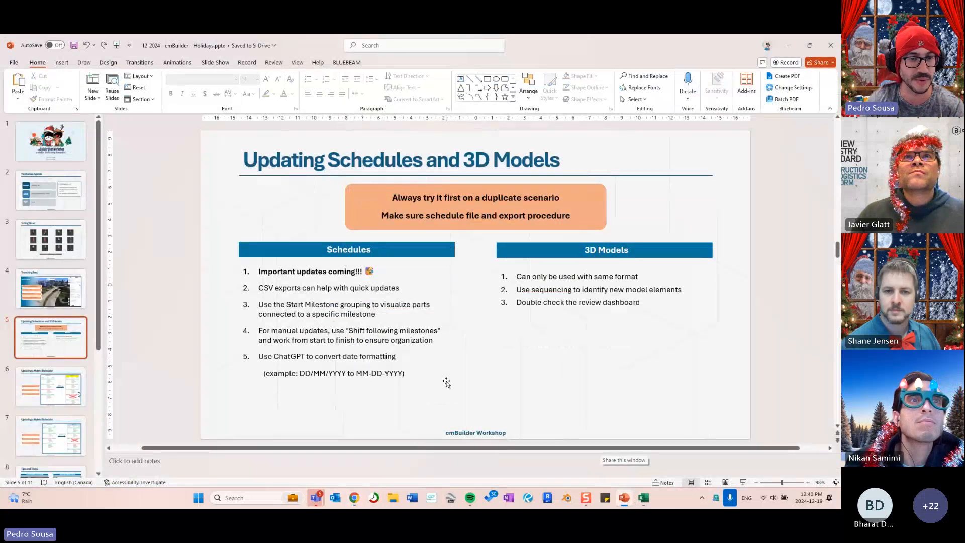
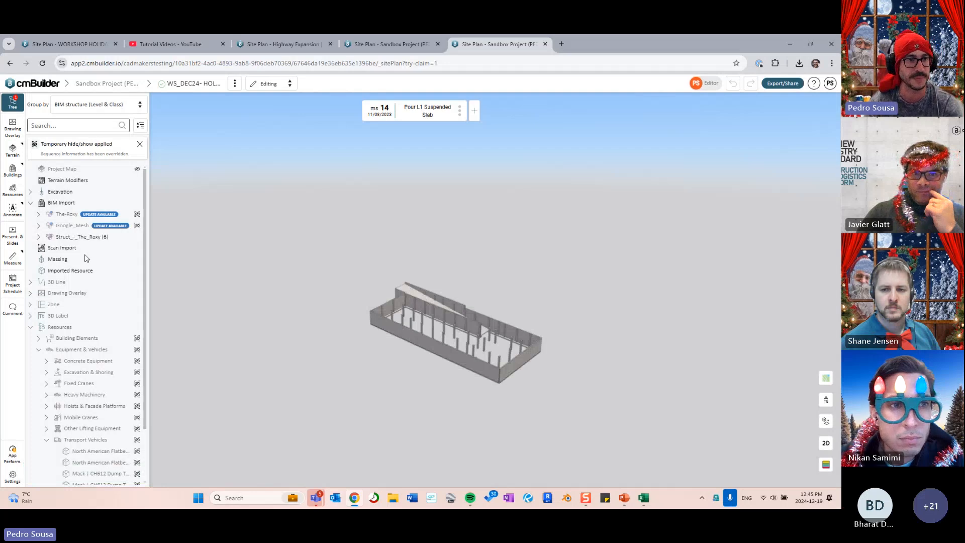
# - Orbit around Struct_-_The_Roxy, then step back two milestones to ms 12, Backfill Foundation
pyautogui.click(80, 236)
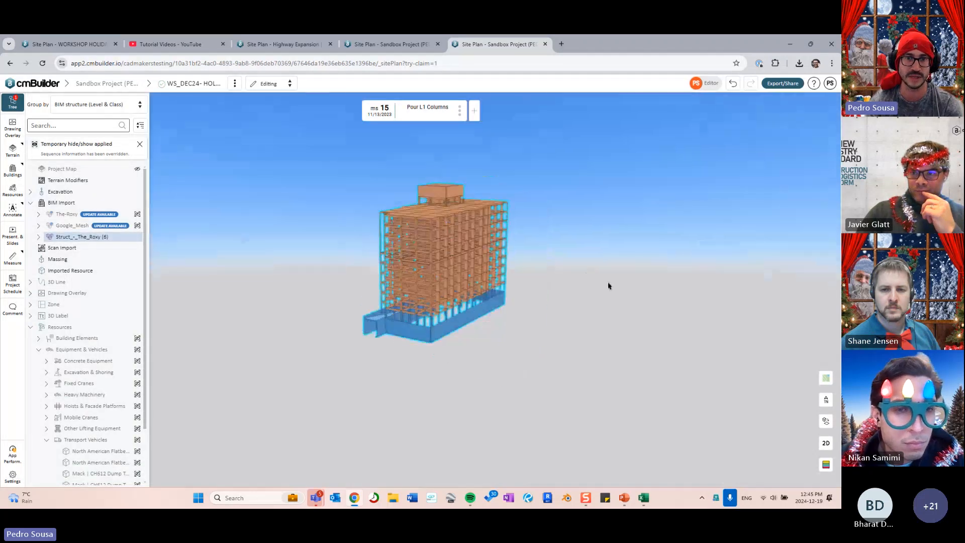
pyautogui.moveTo(608, 286); pyautogui.dragTo(502, 296)
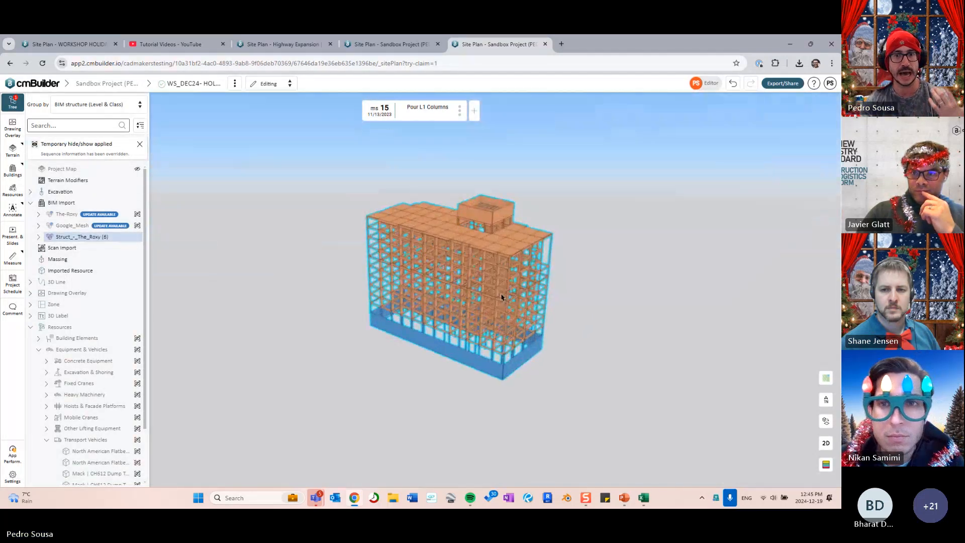
pyautogui.scroll(6, 608, 300)
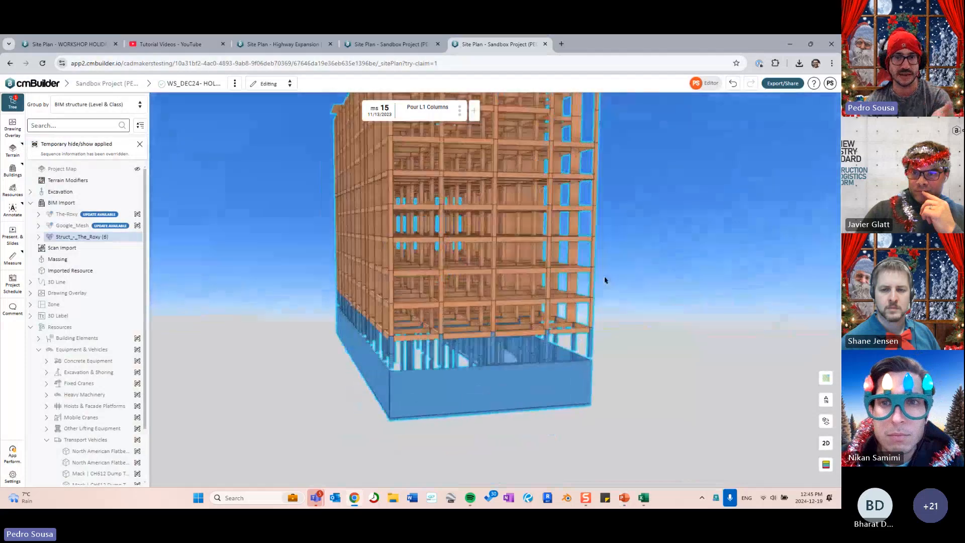
pyautogui.scroll(-8, 605, 280)
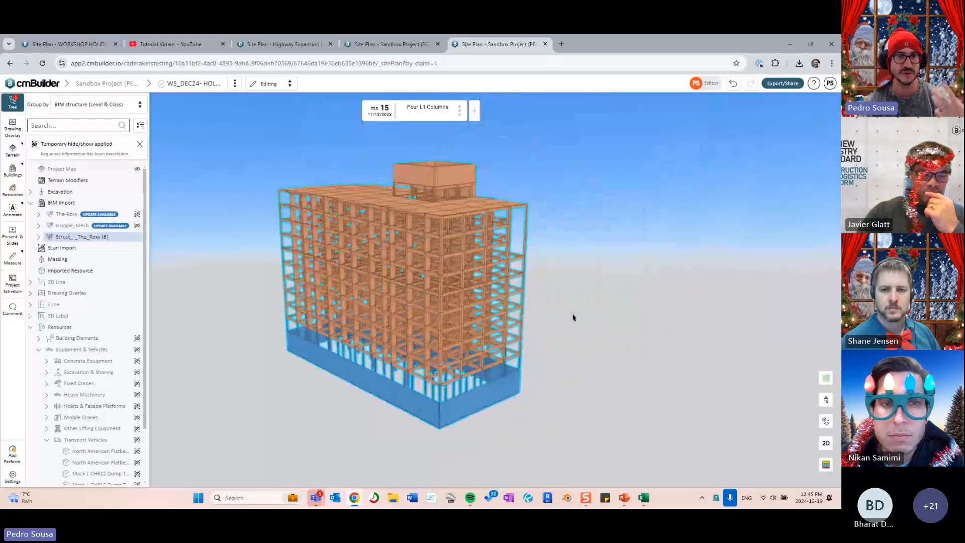
pyautogui.moveTo(572, 318); pyautogui.dragTo(589, 347)
pyautogui.press('Escape')
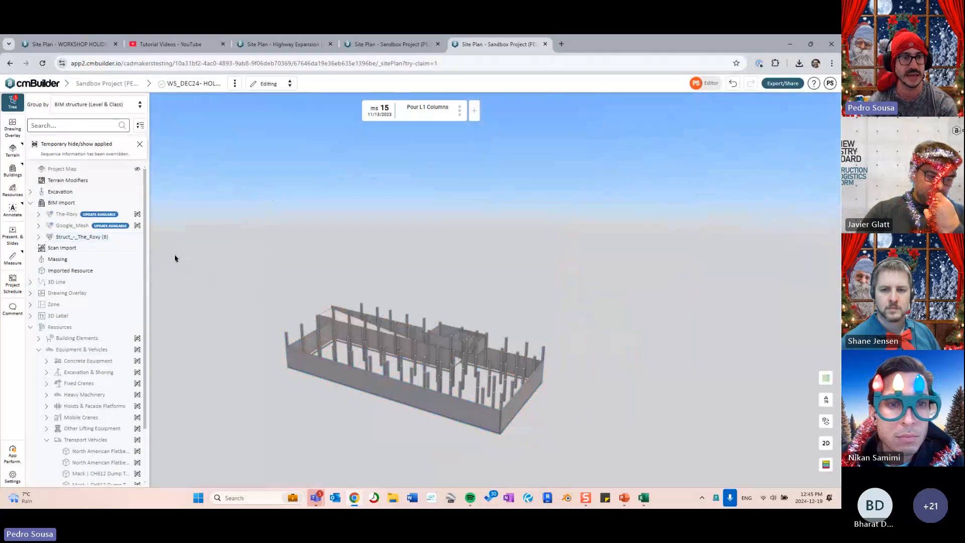
pyautogui.press('Left')
pyautogui.press('Left')
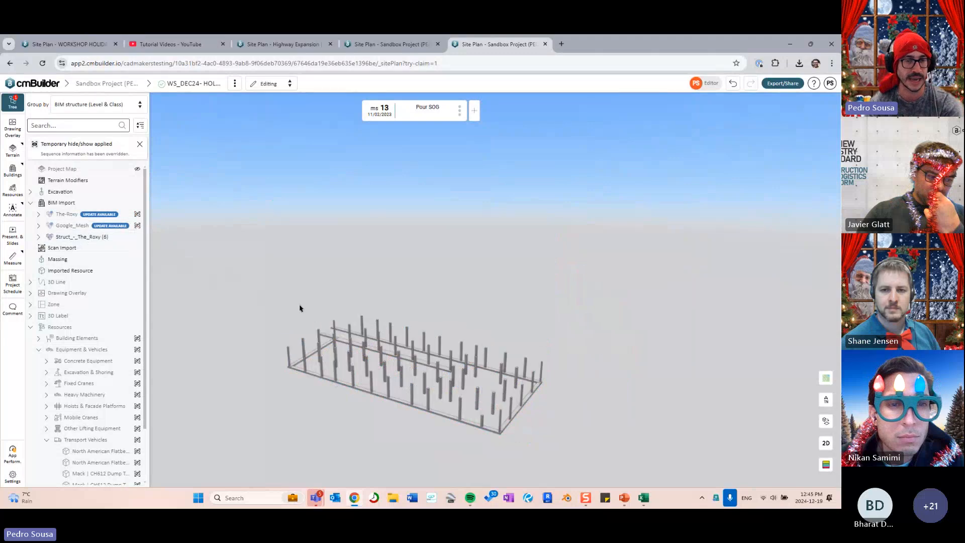
pyautogui.press('Left')
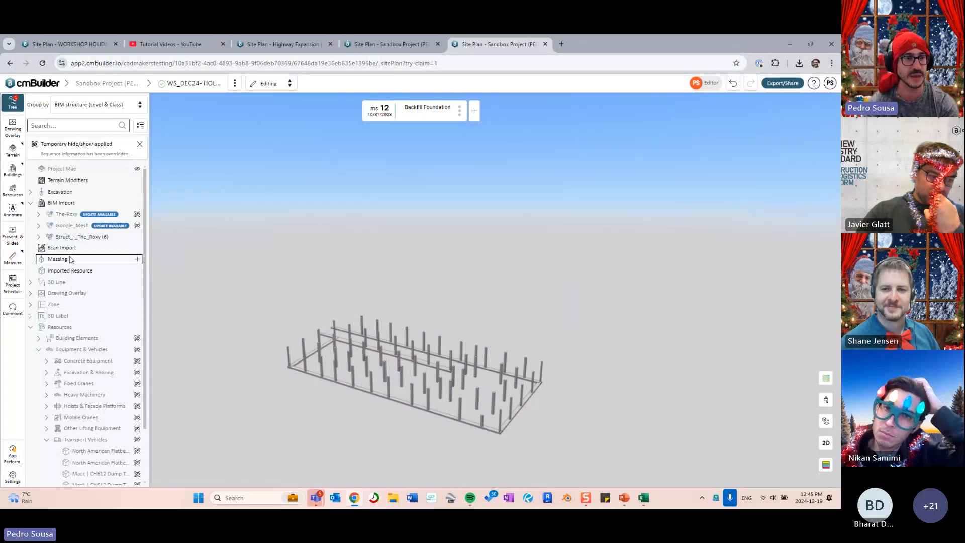
# - Update the Struct_-_The_Roxy model with the new file Struct - The Roxy.ifc
pyautogui.click(77, 237)
pyautogui.rightClick(77, 240)
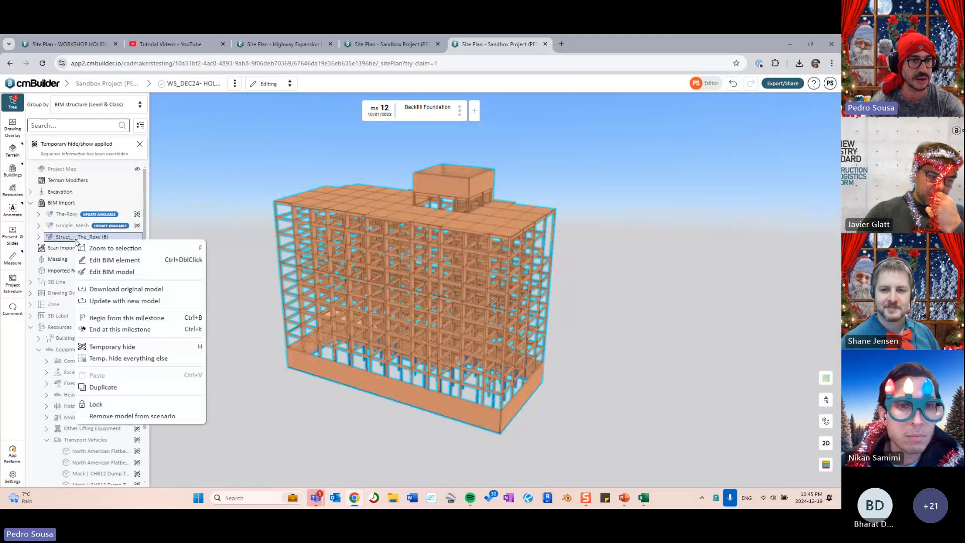
pyautogui.press('ctrl')
pyautogui.press('ctrl')
pyautogui.click(125, 301)
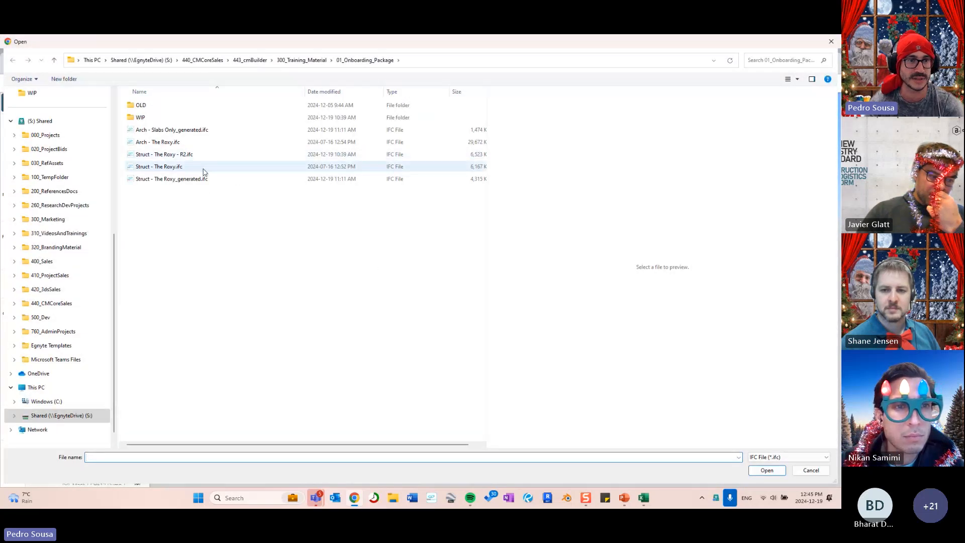
pyautogui.click(204, 171)
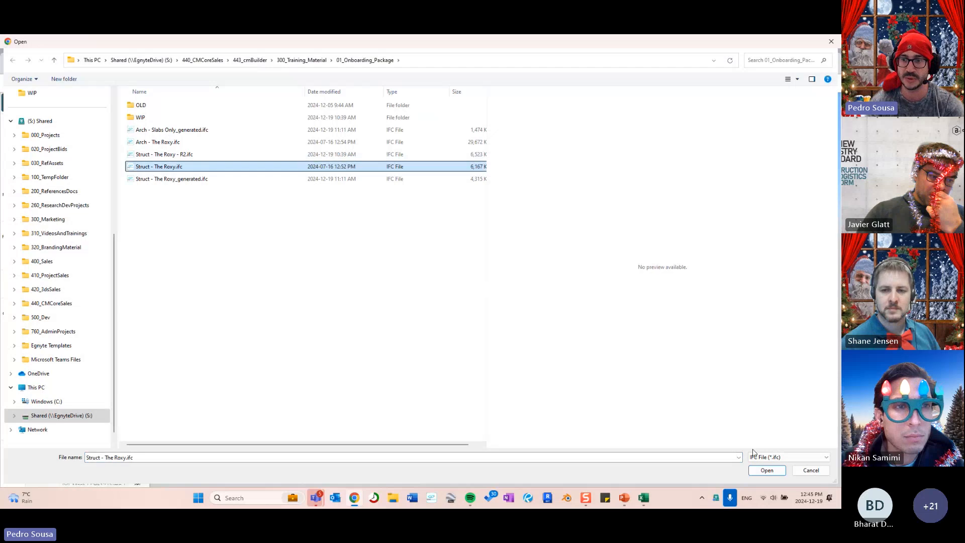
pyautogui.click(767, 470)
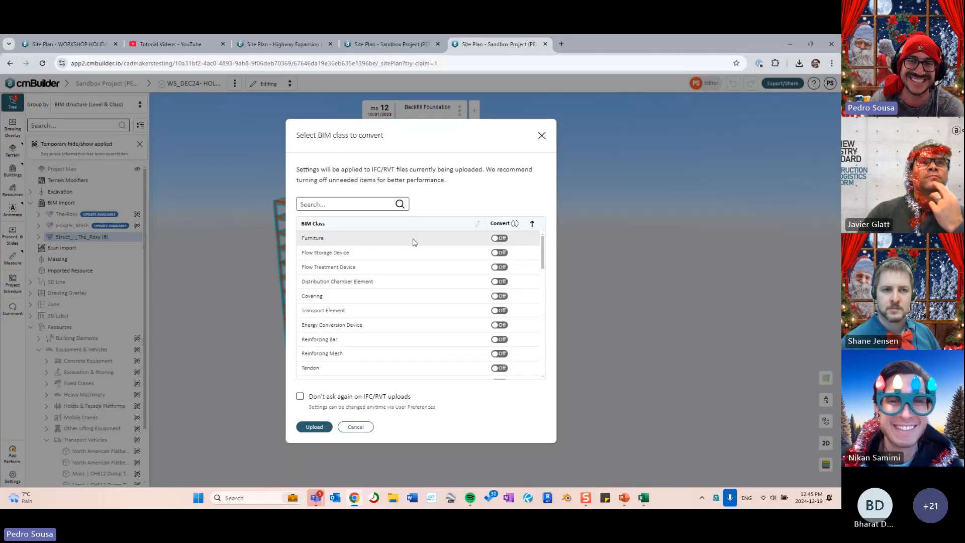
# - Review the BIM class list and upload the model for conversion
pyautogui.moveTo(543, 251); pyautogui.dragTo(531, 221)
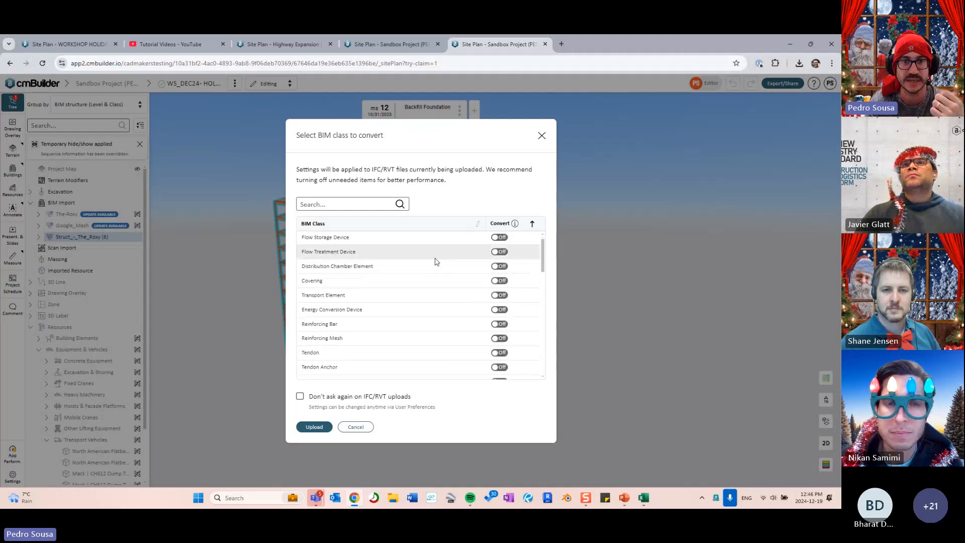
pyautogui.scroll(-8, 427, 266)
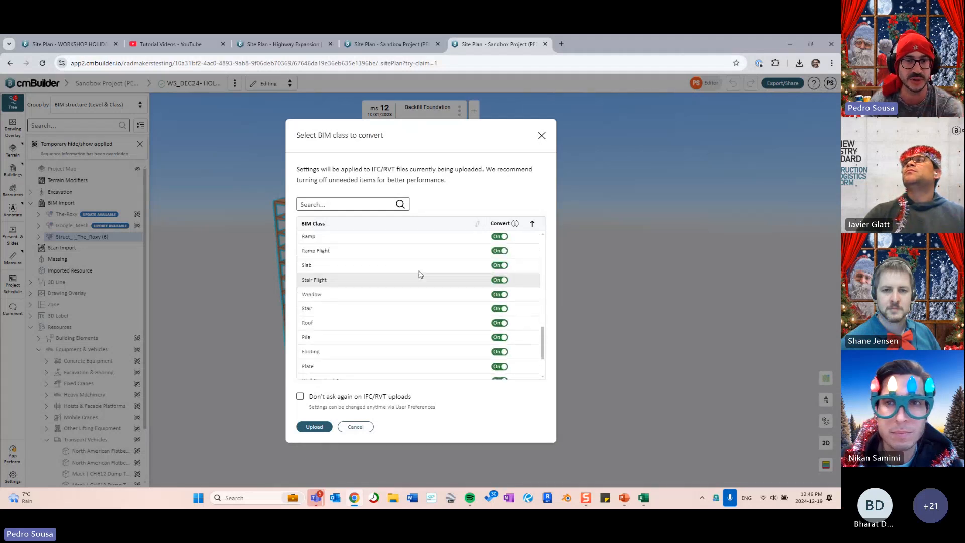
pyautogui.scroll(8, 415, 274)
pyautogui.scroll(-8, 397, 317)
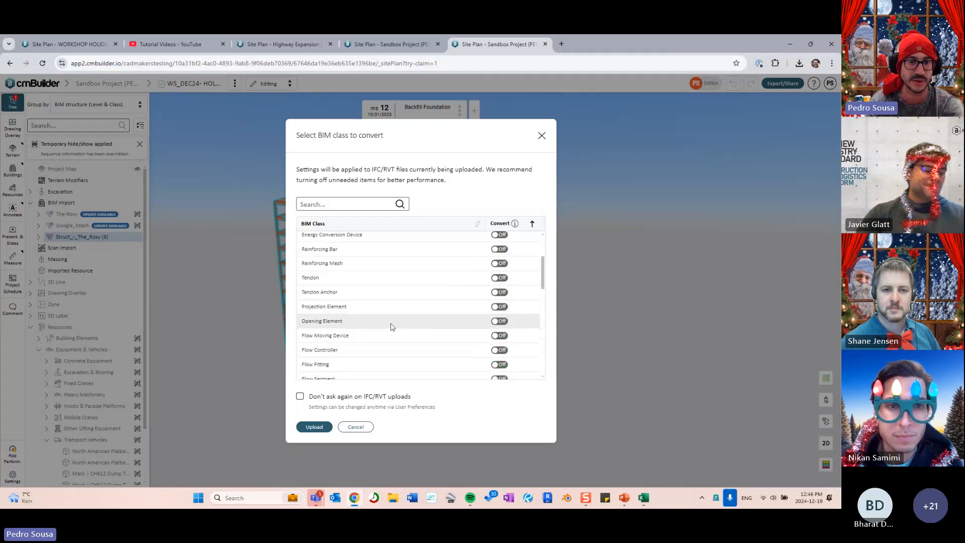
pyautogui.click(314, 427)
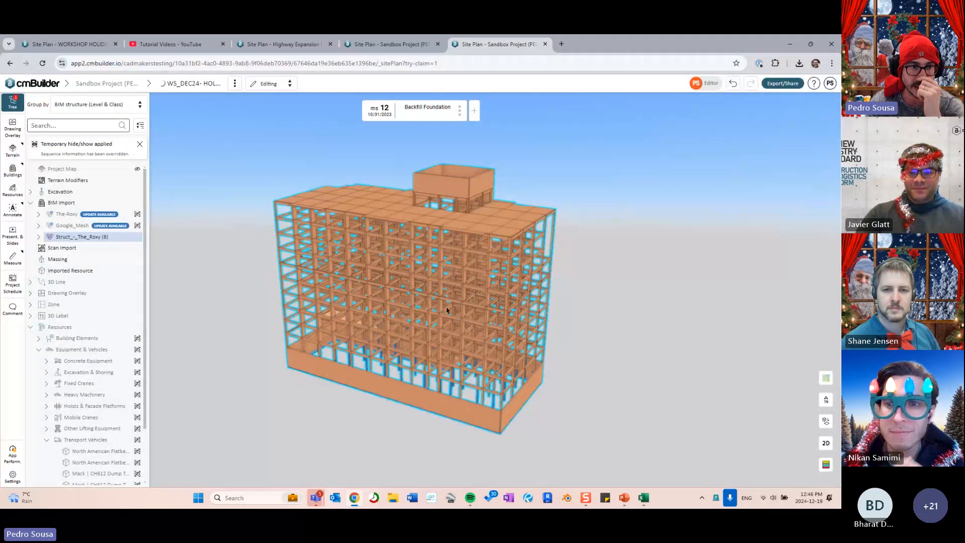
# - Show the Buildings > BIM Import conversion status while panning around the columns
pyautogui.click(218, 291)
pyautogui.moveTo(314, 310)
pyautogui.mouseDown(button='right')
pyautogui.moveTo(304, 274)
pyautogui.moveTo(268, 273)
pyautogui.mouseUp(button='right')
pyautogui.click(13, 170)
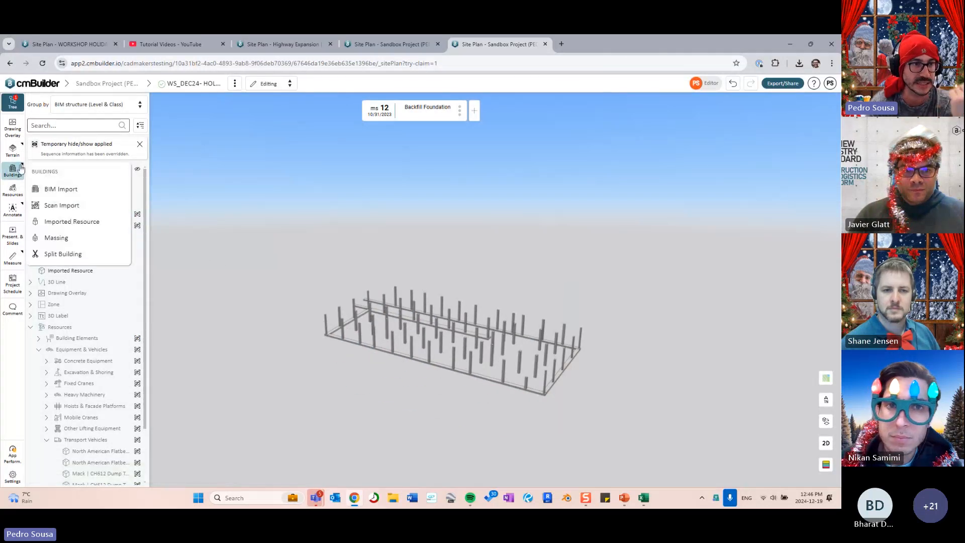
pyautogui.click(62, 190)
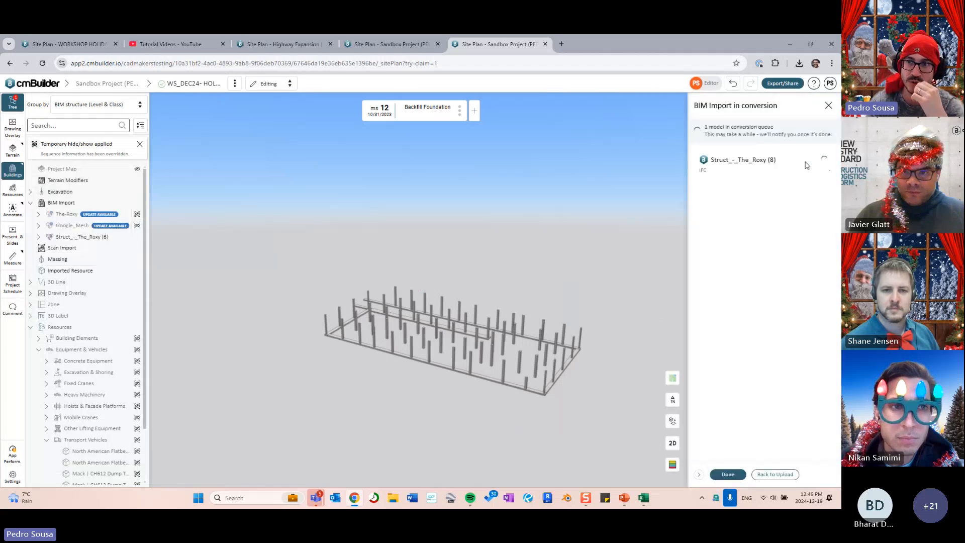
pyautogui.moveTo(580, 271); pyautogui.dragTo(531, 276, button='right')
pyautogui.moveTo(532, 276); pyautogui.dragTo(419, 296)
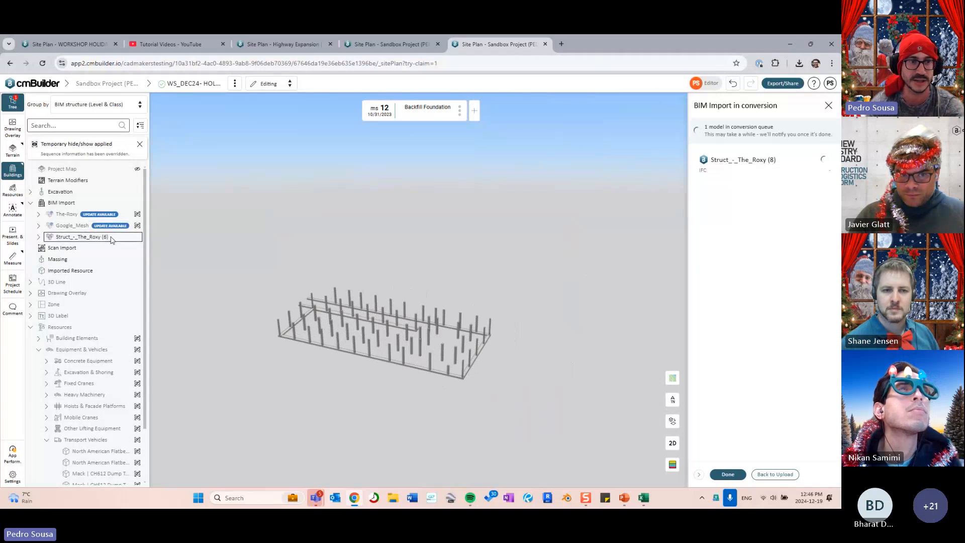
pyautogui.moveTo(418, 330); pyautogui.dragTo(472, 339, button='middle')
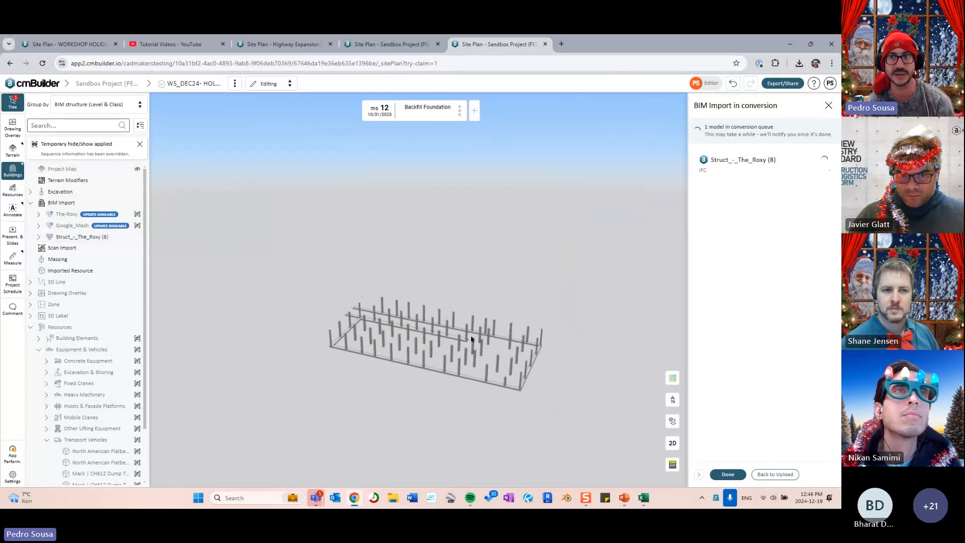
# - Check the always-ask-on-upload option in User settings > Import, then close settings and the status panel
pyautogui.click(829, 83)
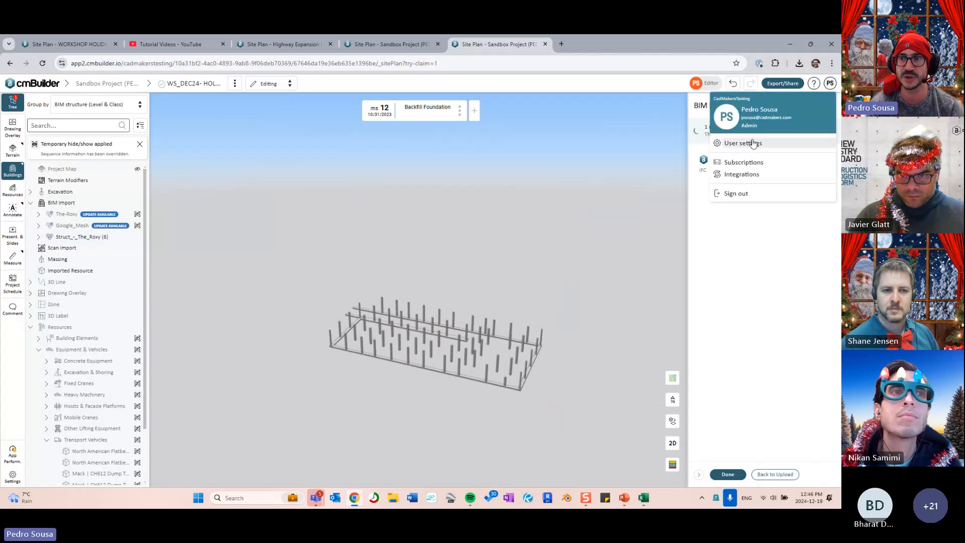
pyautogui.click(743, 143)
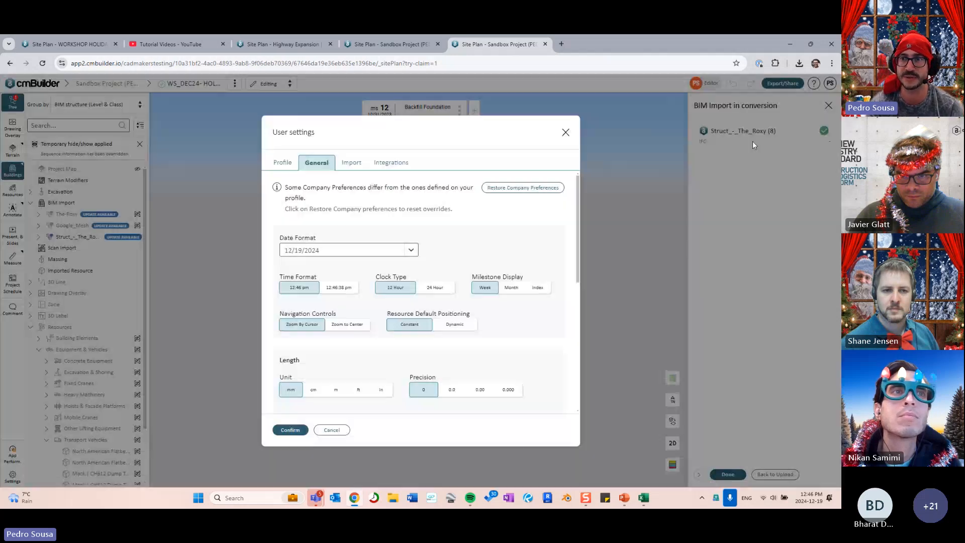
pyautogui.click(347, 164)
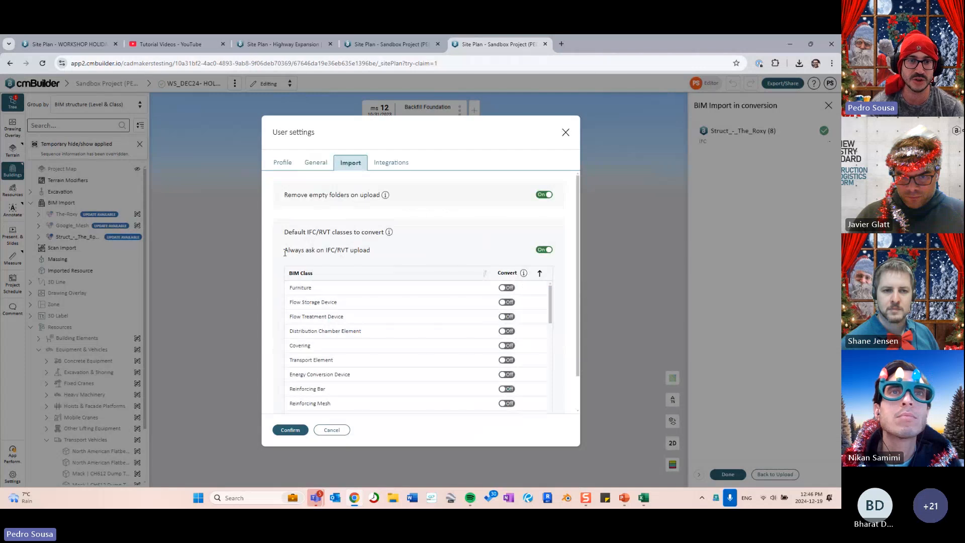
pyautogui.moveTo(278, 251); pyautogui.dragTo(384, 248)
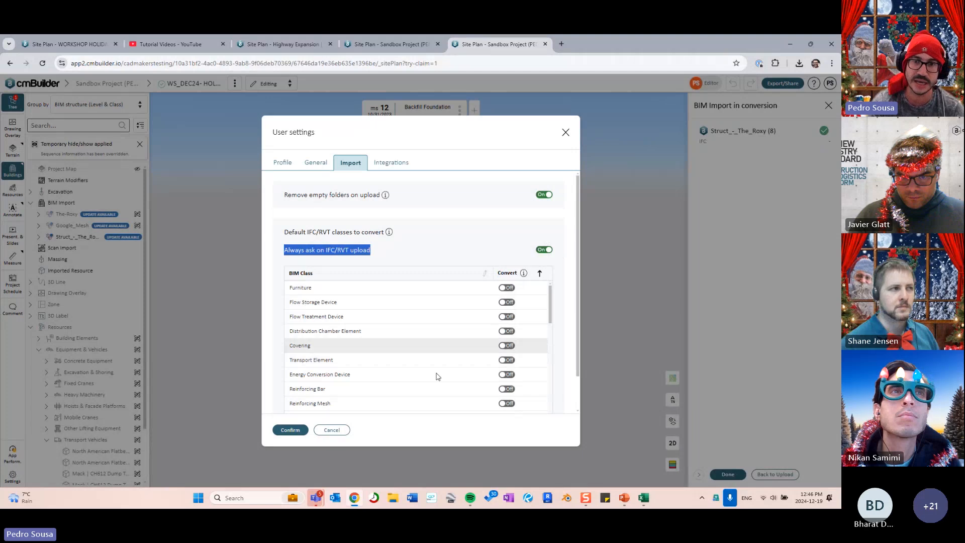
pyautogui.click(439, 225)
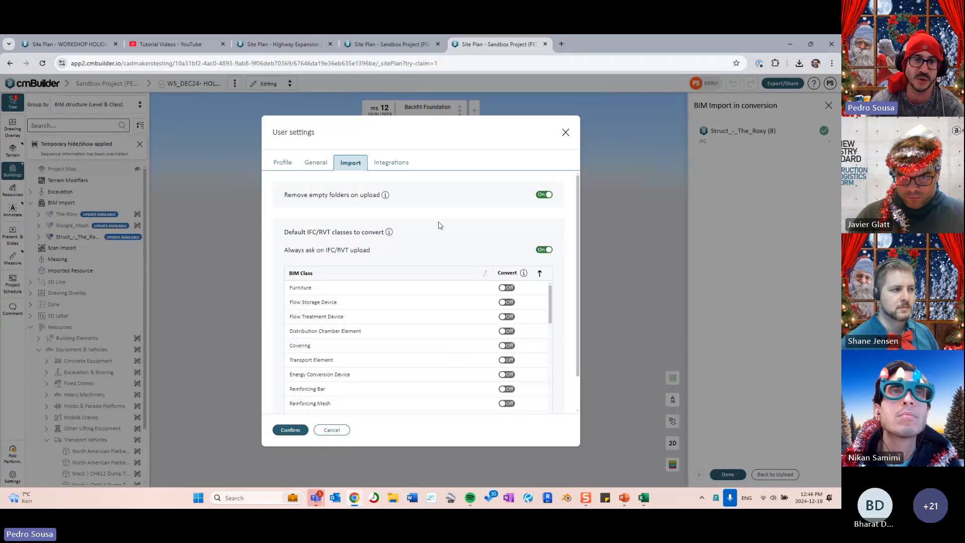
pyautogui.scroll(-10, 431, 314)
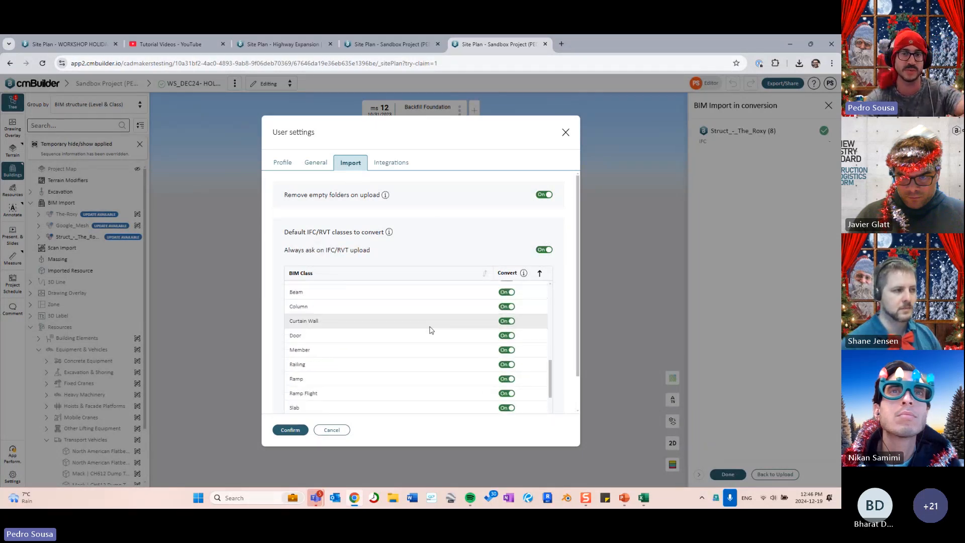
pyautogui.scroll(5, 432, 334)
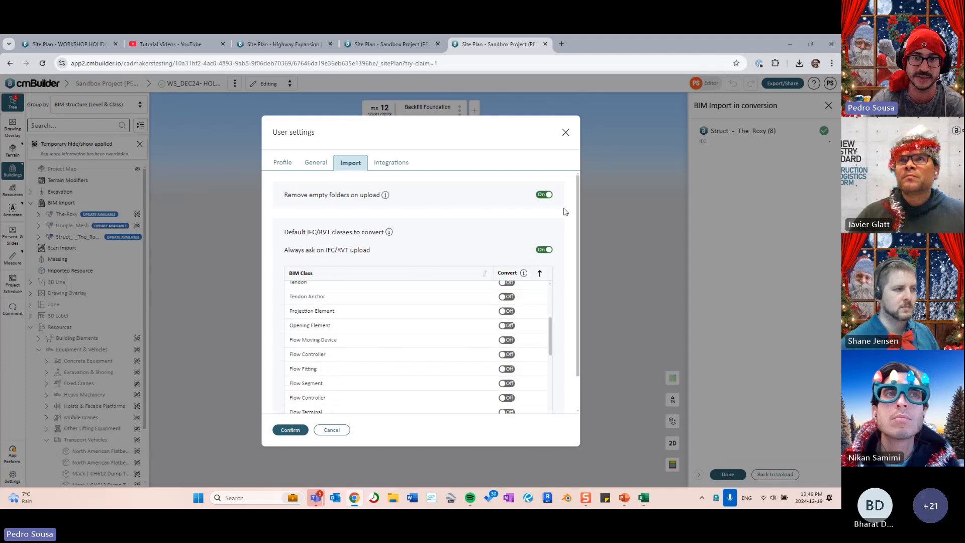
pyautogui.click(565, 132)
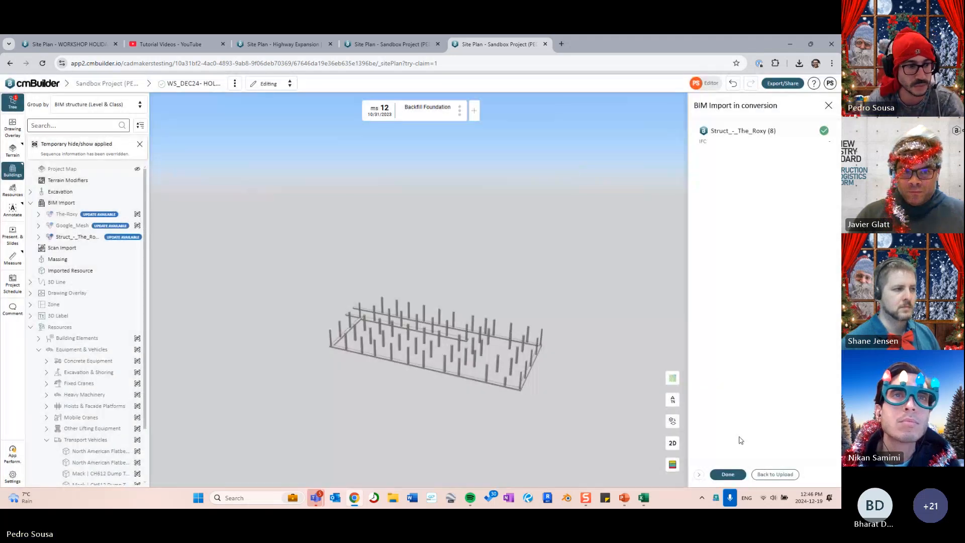
pyautogui.click(728, 474)
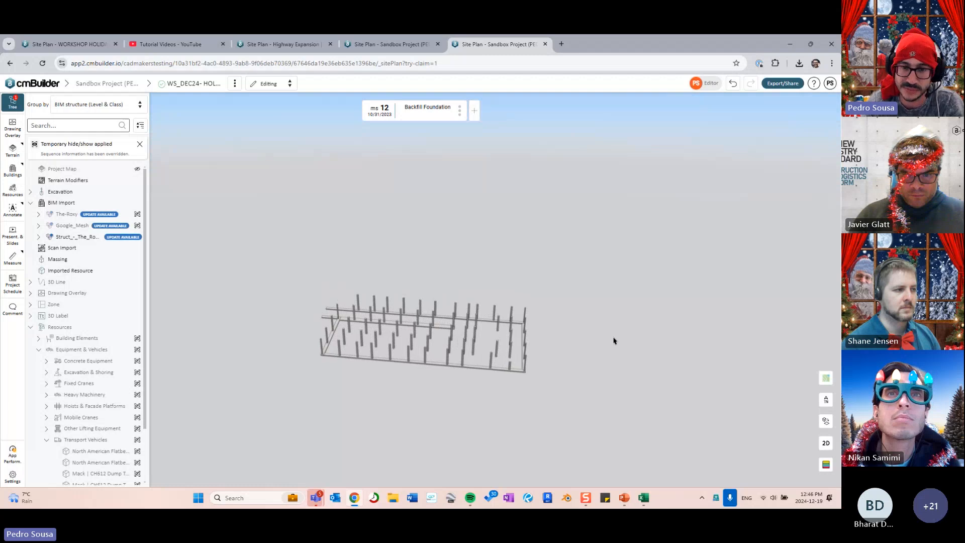
# - Review the structural model's available update and apply the new 3521-part version
pyautogui.scroll(5, 464, 352)
pyautogui.moveTo(465, 352); pyautogui.dragTo(462, 310)
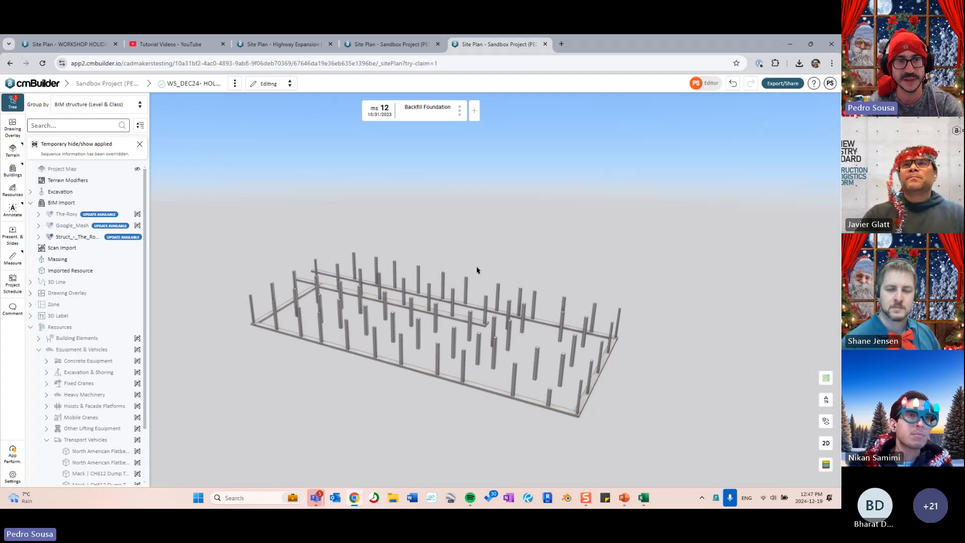
pyautogui.moveTo(478, 269); pyautogui.dragTo(498, 261)
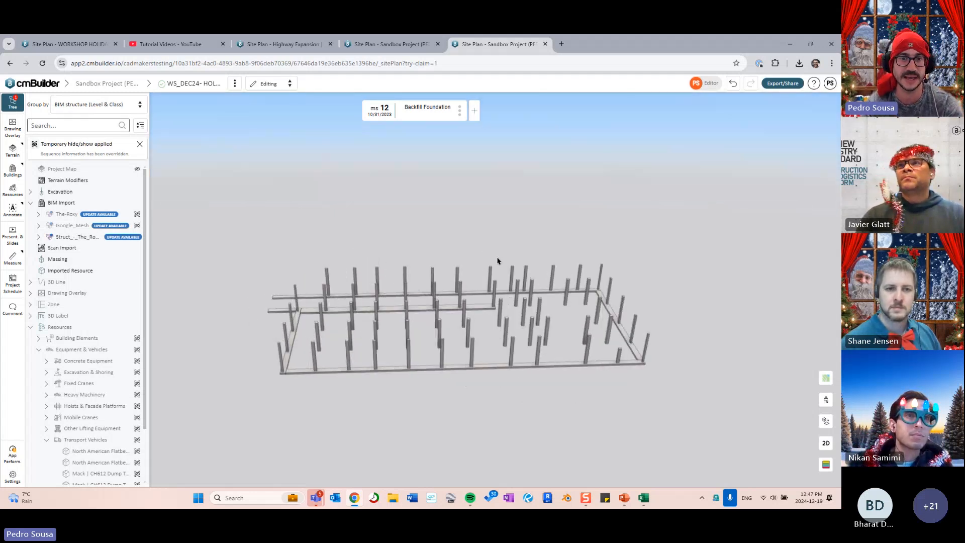
pyautogui.click(115, 242)
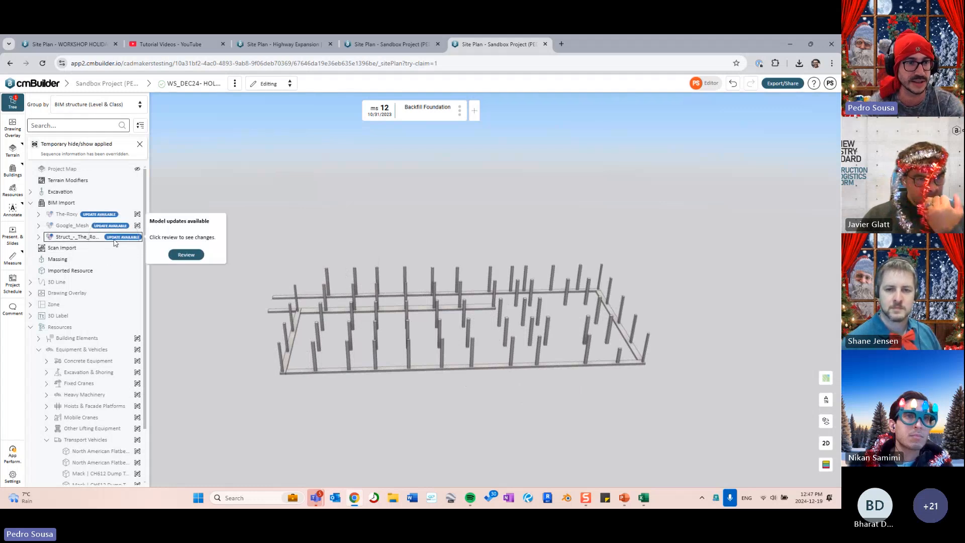
pyautogui.click(184, 257)
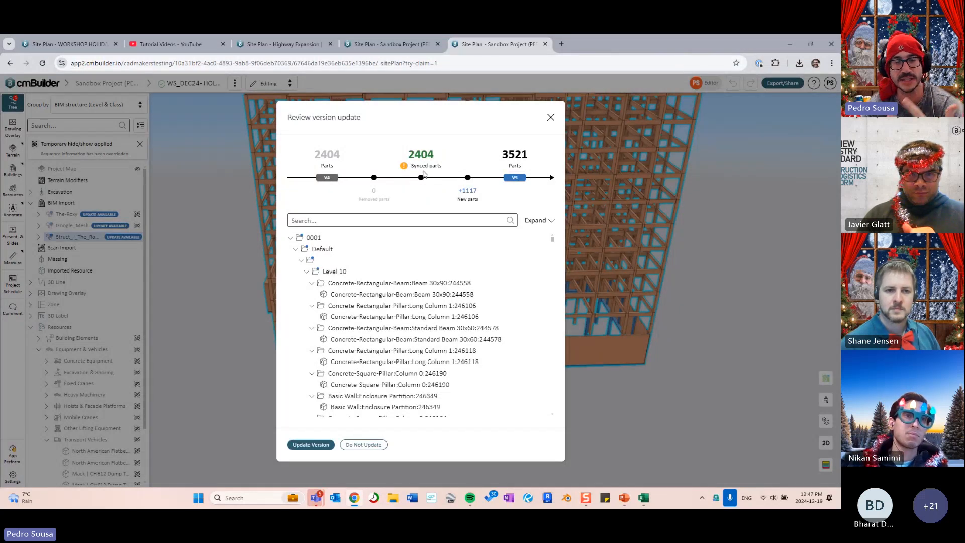
pyautogui.scroll(-10, 370, 267)
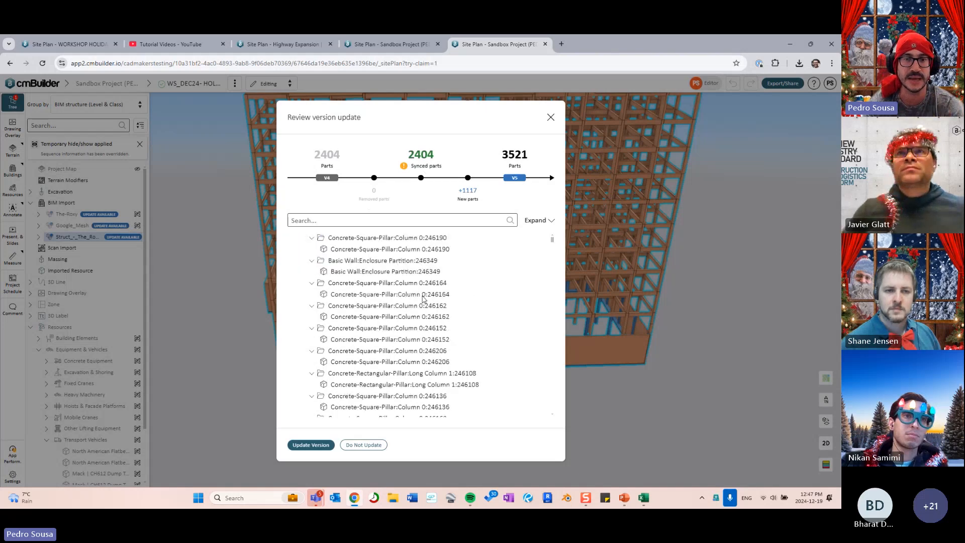
pyautogui.moveTo(552, 291)
pyautogui.mouseDown()
pyautogui.moveTo(553, 316)
pyautogui.moveTo(551, 291)
pyautogui.mouseUp()
pyautogui.scroll(10, 478, 317)
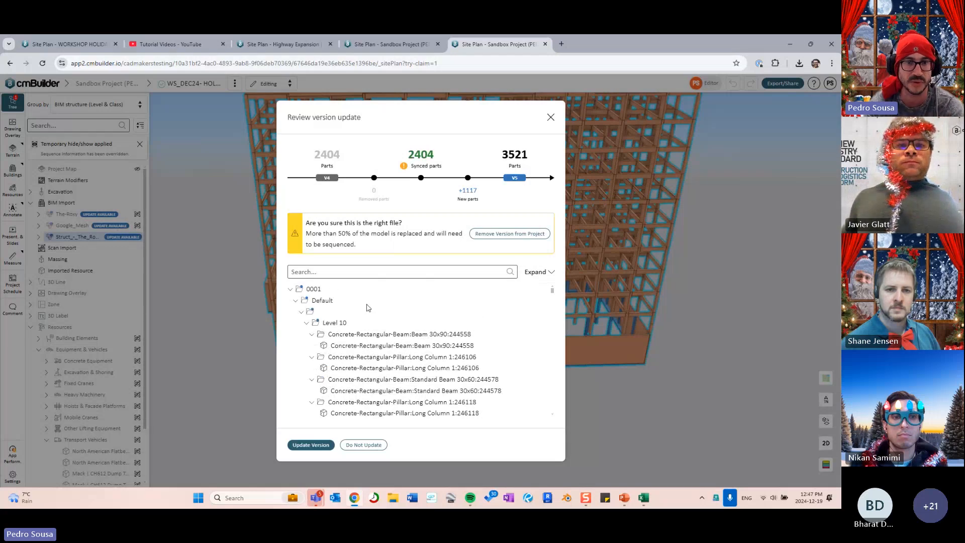
pyautogui.click(316, 446)
pyautogui.click(372, 332)
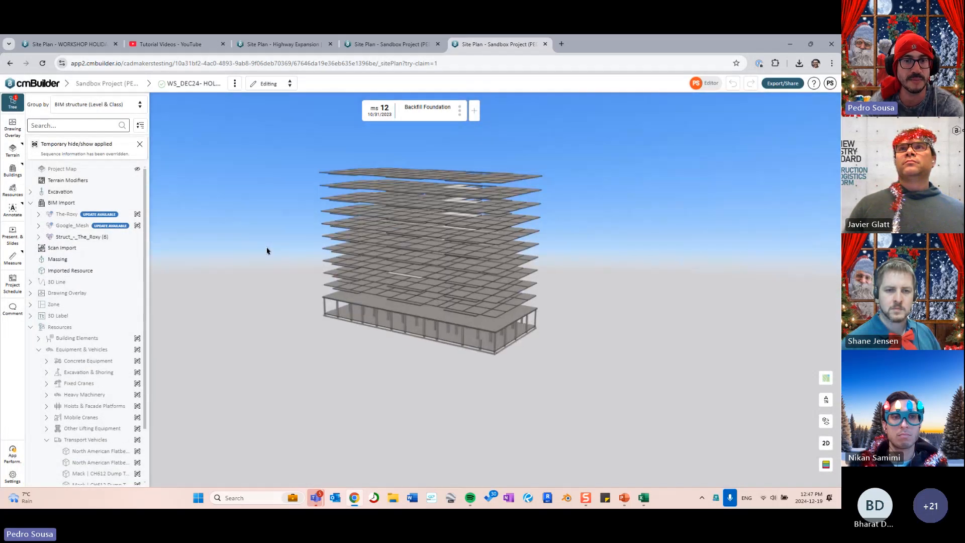
# - Play milestones from the start through Bulk Excavation 2, Pour P1 Verticles, Backfill Foundation to Pour L2 Slab
pyautogui.press('Home')
pyautogui.moveTo(280, 243); pyautogui.dragTo(266, 230)
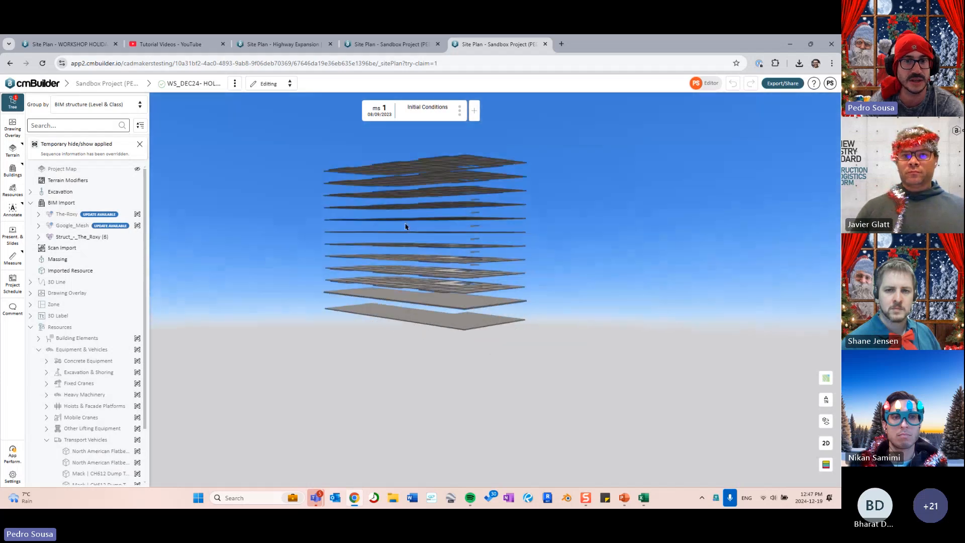
pyautogui.press('Right')
pyautogui.press('Right')
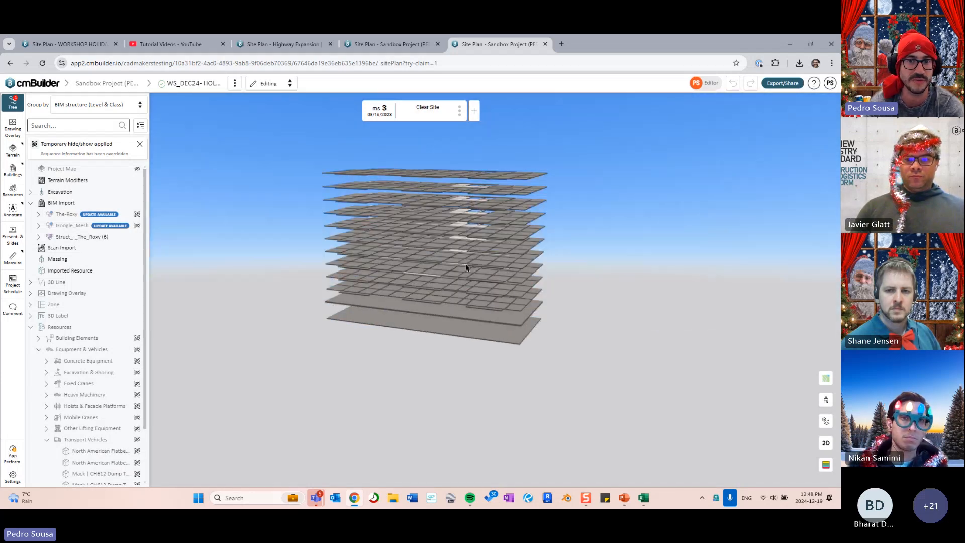
pyautogui.press('Right')
pyautogui.press('Right')
pyautogui.press('Right')
pyautogui.press('Right')
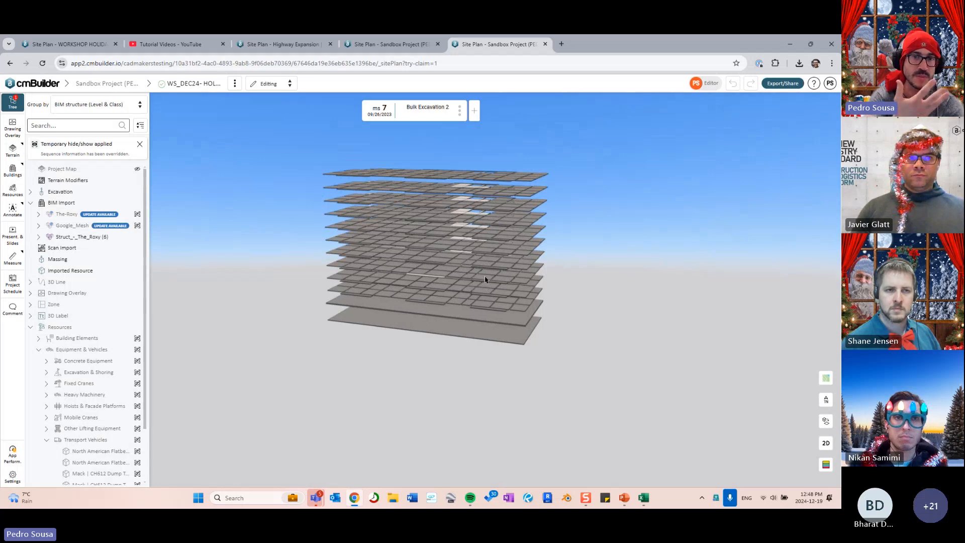
pyautogui.press('Right')
pyautogui.press('Right')
pyautogui.press('Right')
pyautogui.press('Right')
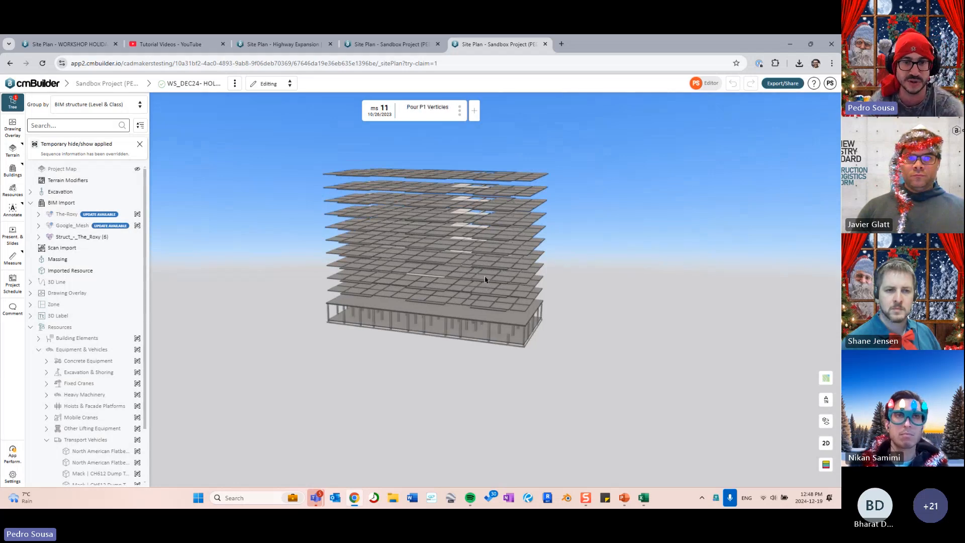
pyautogui.scroll(4, 541, 309)
pyautogui.moveTo(541, 308); pyautogui.dragTo(526, 296)
pyautogui.press('Right')
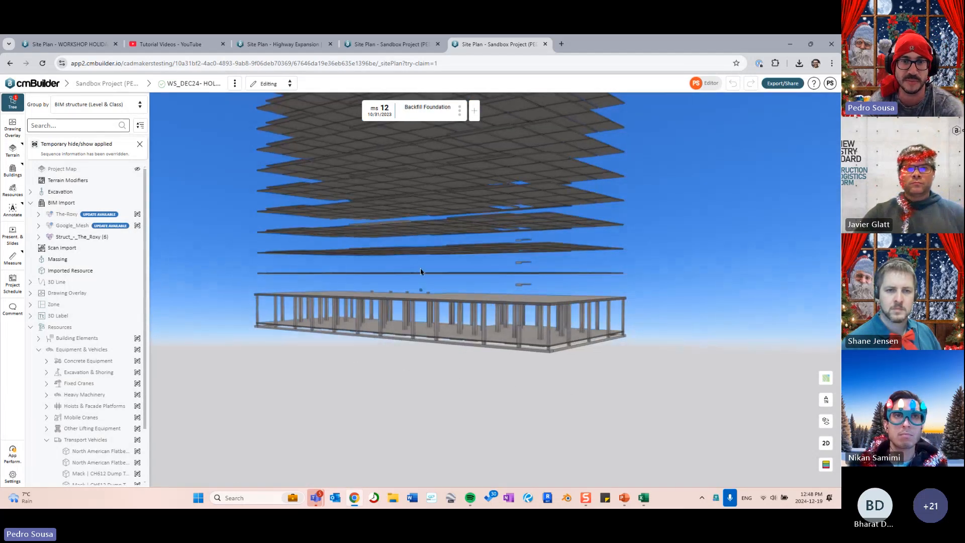
pyautogui.press('Right')
pyautogui.press('Right')
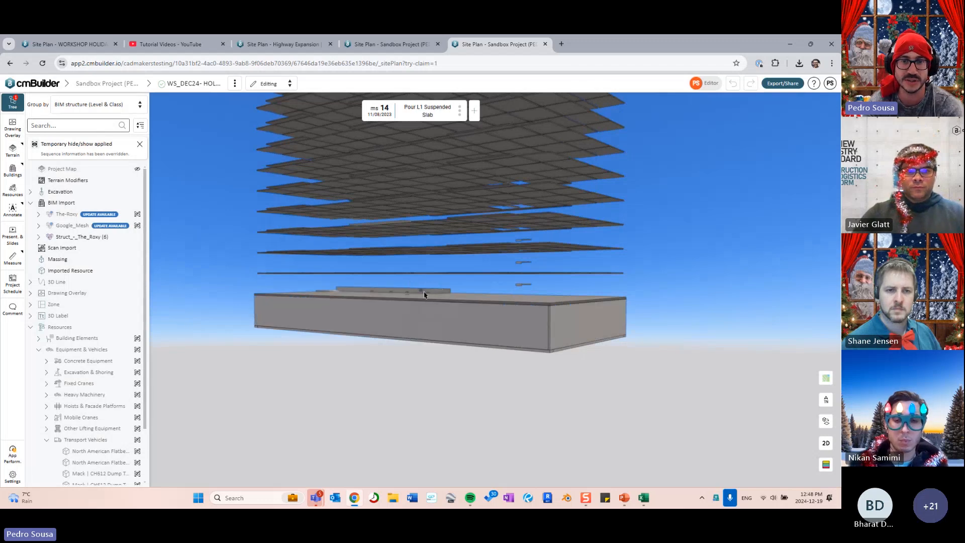
pyautogui.press('Right')
pyautogui.press('Right')
pyautogui.press('Right')
pyautogui.press('Right')
pyautogui.scroll(-3, 463, 195)
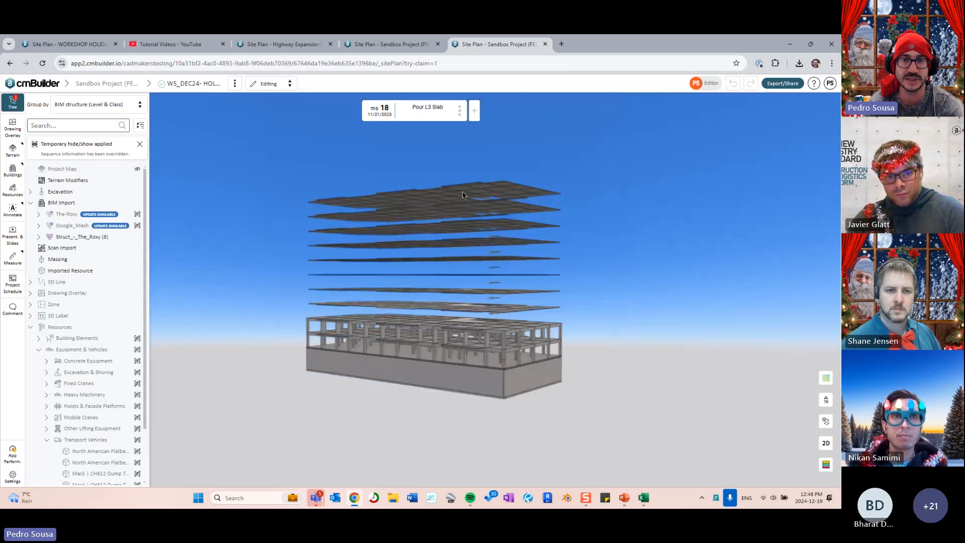
pyautogui.moveTo(473, 303); pyautogui.dragTo(503, 305)
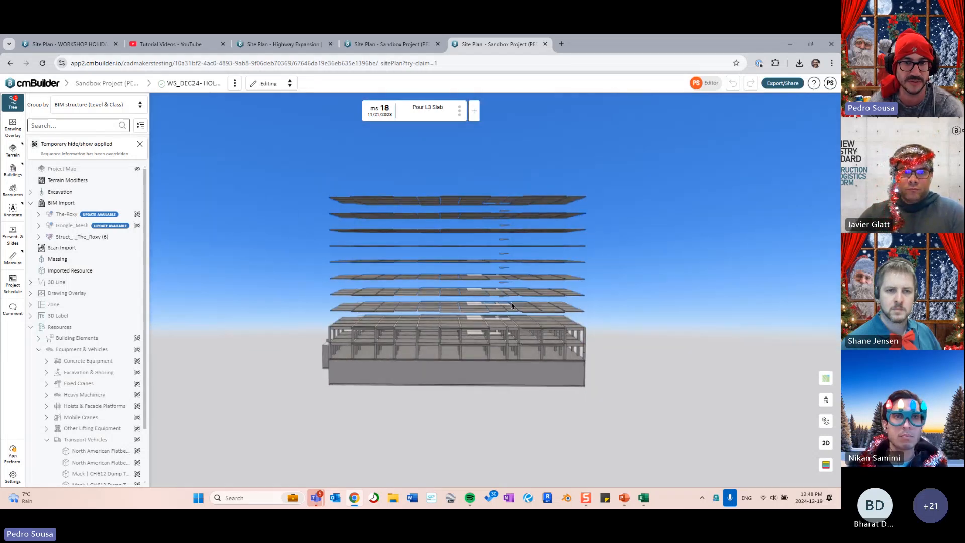
# - Return to milestone 1, Initial Conditions, viewing the slab stack from different angles
pyautogui.press('Home')
pyautogui.moveTo(567, 315); pyautogui.dragTo(485, 303)
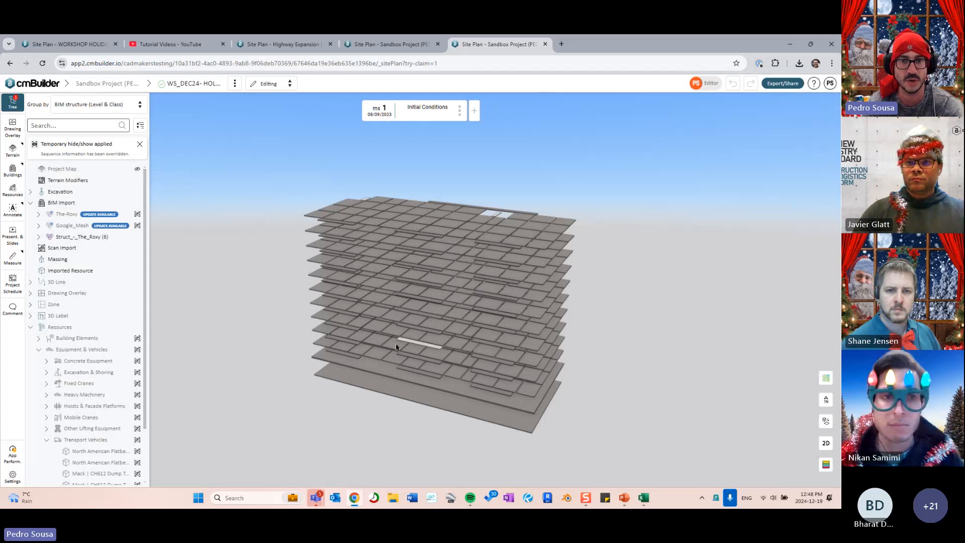
pyautogui.moveTo(517, 285); pyautogui.dragTo(496, 276)
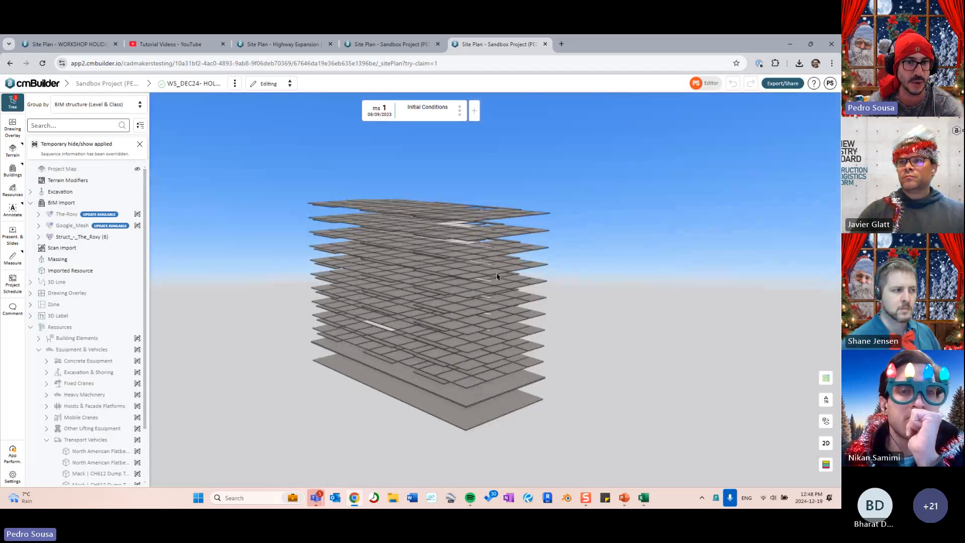
# - Show the satellite project map around the building, zoom out over the city, and colour by construction phase
pyautogui.click(137, 169)
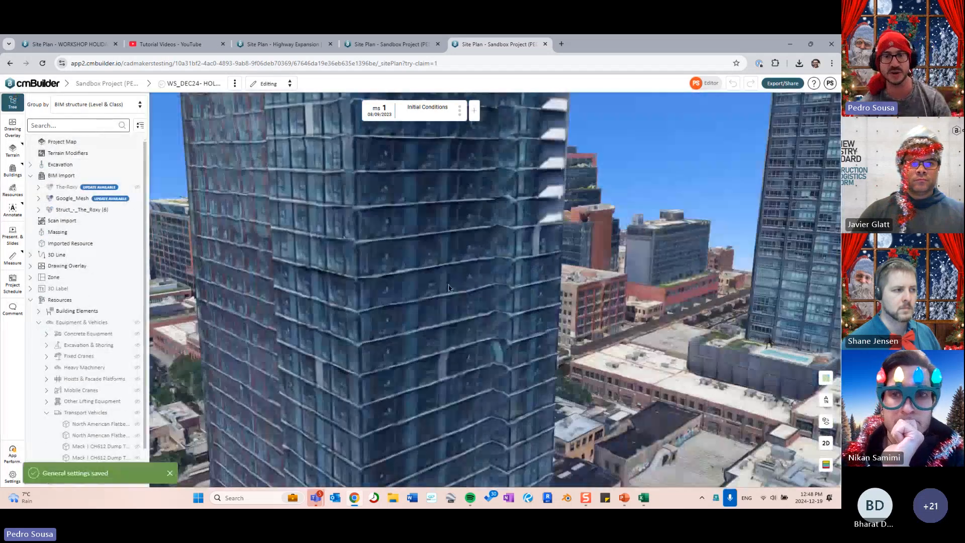
pyautogui.scroll(-8, 450, 317)
pyautogui.moveTo(449, 288); pyautogui.dragTo(450, 317)
pyautogui.scroll(5, 450, 317)
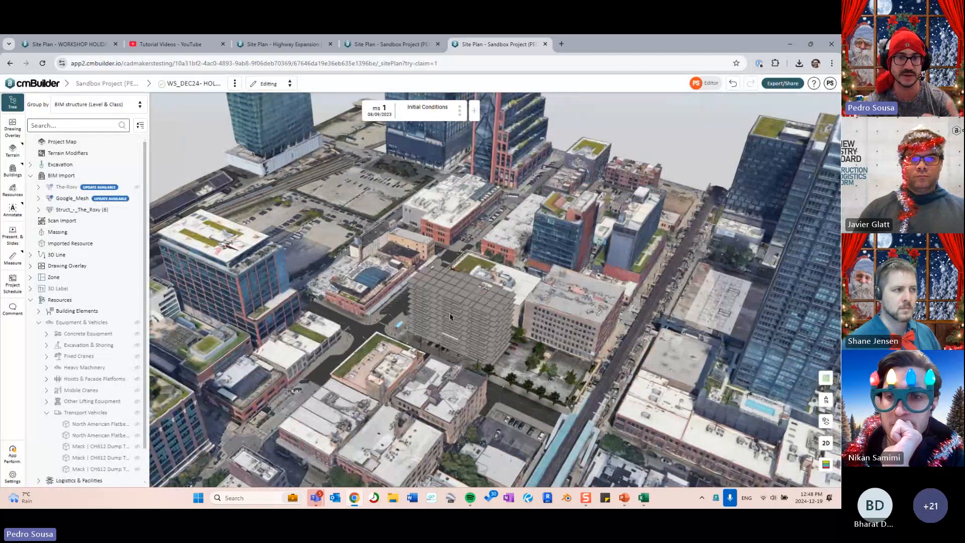
pyautogui.scroll(3, 450, 316)
pyautogui.moveTo(576, 360); pyautogui.dragTo(464, 284)
pyautogui.scroll(3, 469, 287)
pyautogui.scroll(-3, 469, 287)
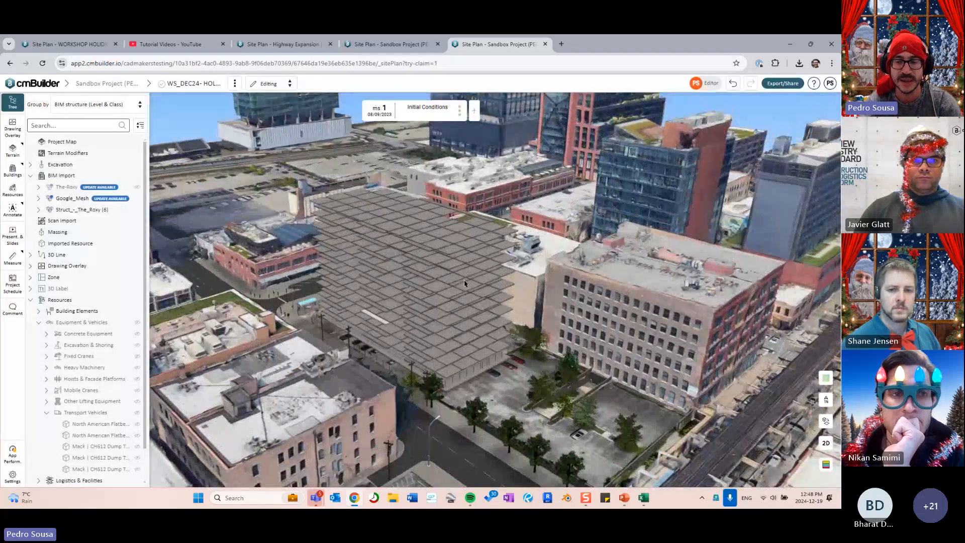
pyautogui.click(826, 466)
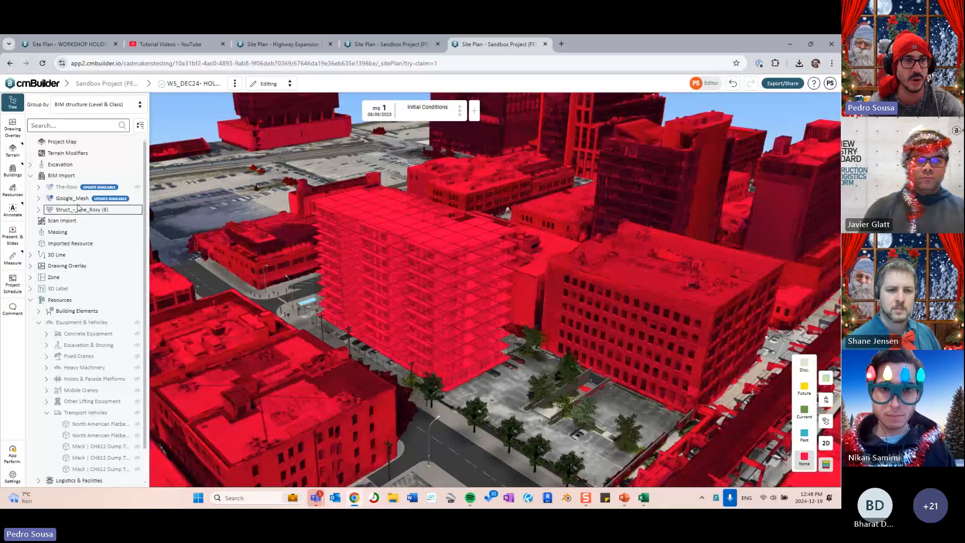
# - Temporarily hide the Google_Mesh city model
pyautogui.click(76, 199)
pyautogui.press('h')
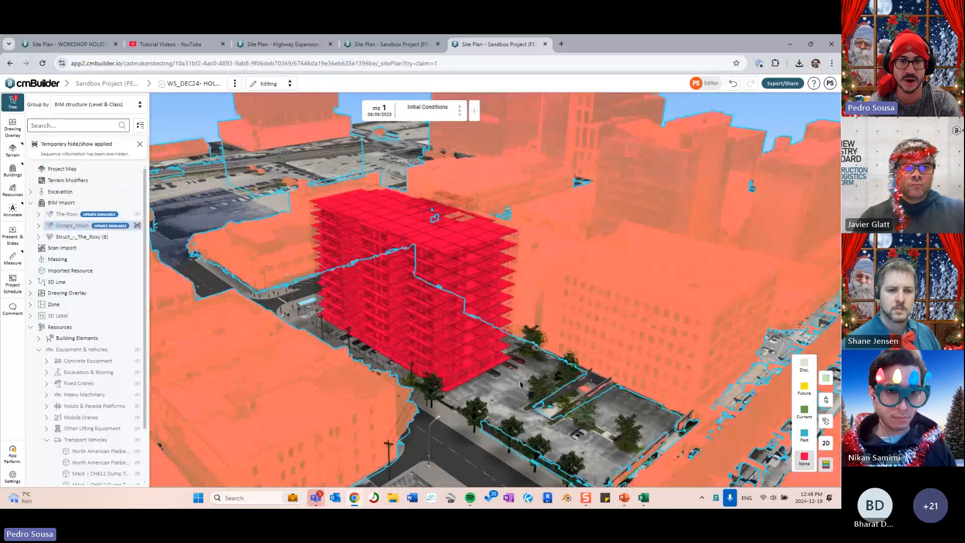
pyautogui.click(522, 385)
pyautogui.moveTo(543, 338); pyautogui.dragTo(477, 347)
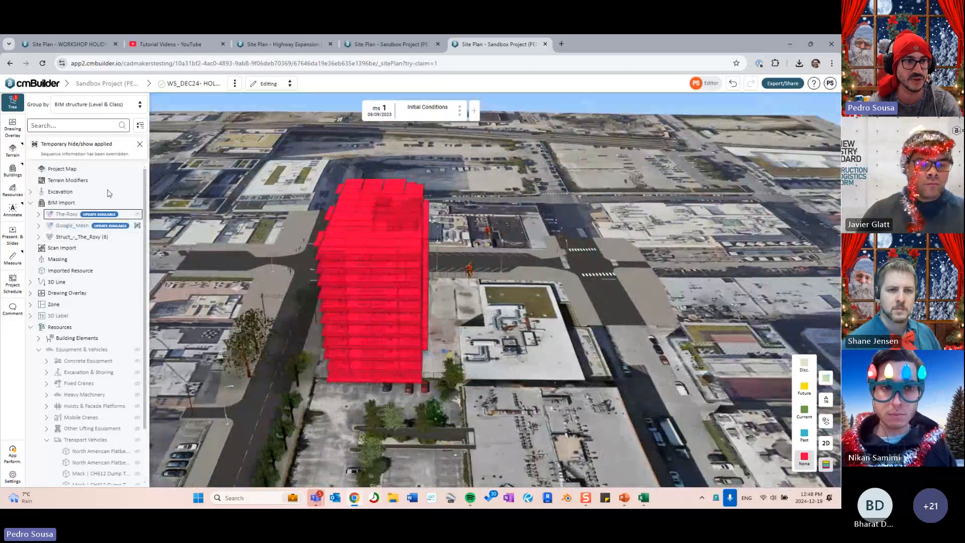
# - Temporarily hide everything except Struct_-_The_Roxy, including the satellite map, and zoom in on it
pyautogui.click(85, 238)
pyautogui.rightClick(84, 238)
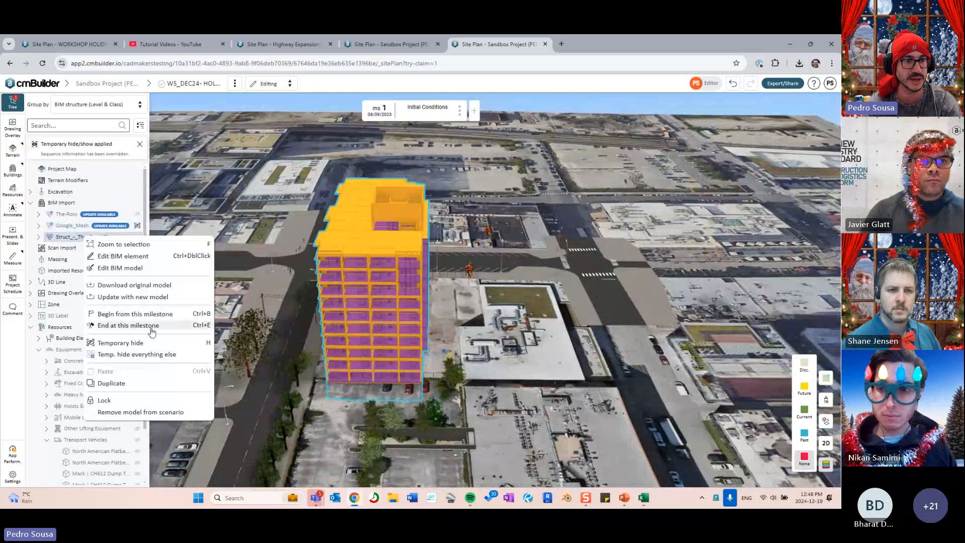
pyautogui.click(136, 354)
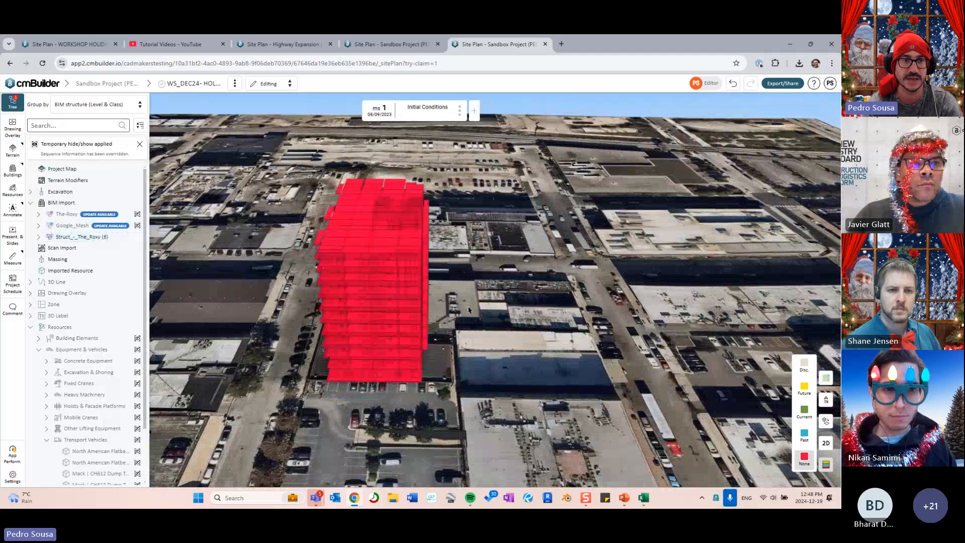
pyautogui.click(137, 169)
pyautogui.moveTo(261, 312); pyautogui.dragTo(663, 268)
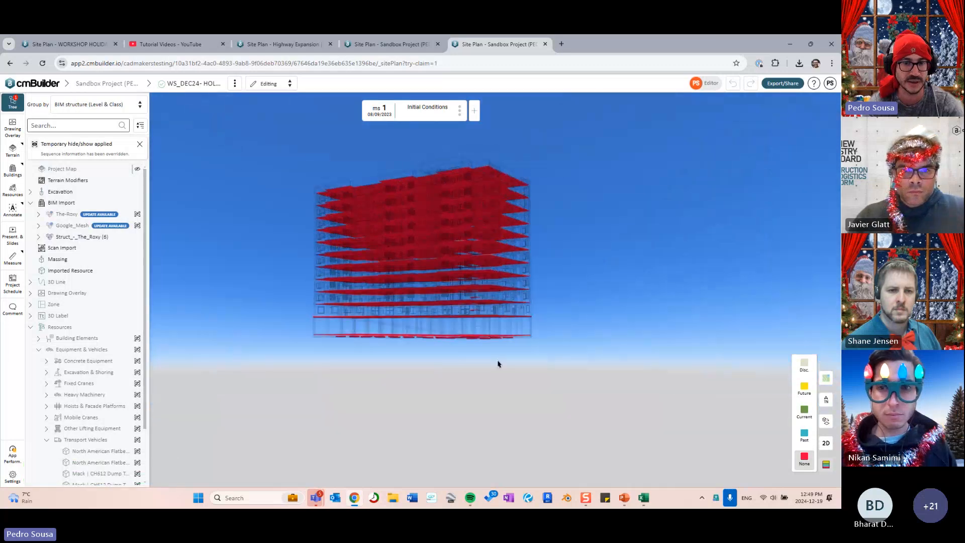
pyautogui.scroll(5, 620, 329)
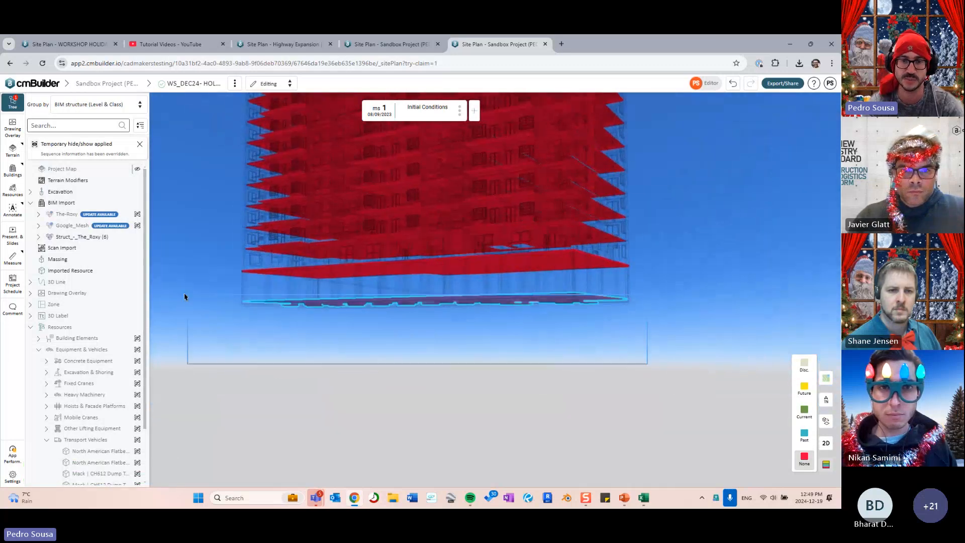
pyautogui.click(459, 110)
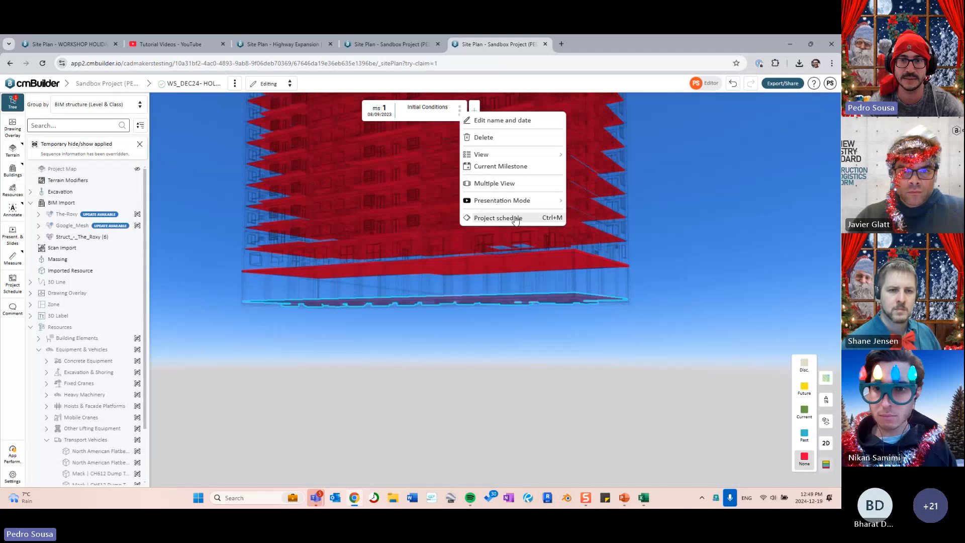
# - Jump to milestone 10, Pour Concrete Footings, from the project schedule
pyautogui.click(483, 218)
pyautogui.scroll(-2, 659, 311)
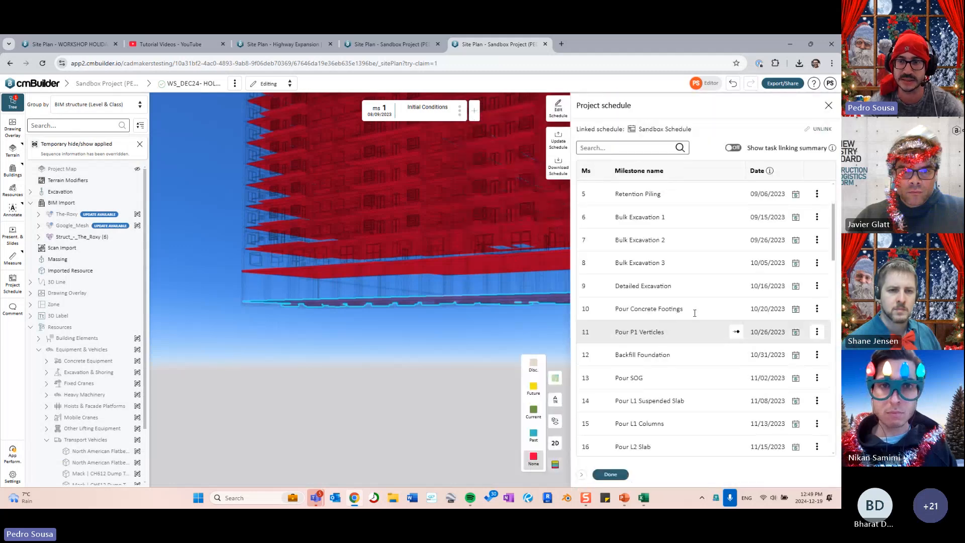
pyautogui.click(715, 307)
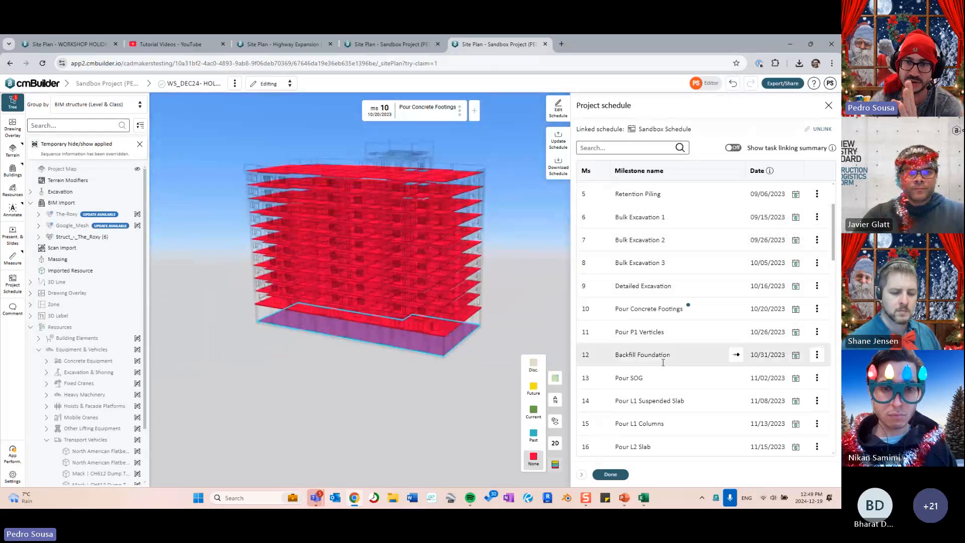
# - Begin the building's sequence from Pour Concrete Footings, then bring up the Level 1 slab's options
pyautogui.moveTo(500, 345); pyautogui.dragTo(427, 358, button='middle')
pyautogui.moveTo(345, 388); pyautogui.dragTo(379, 386, button='middle')
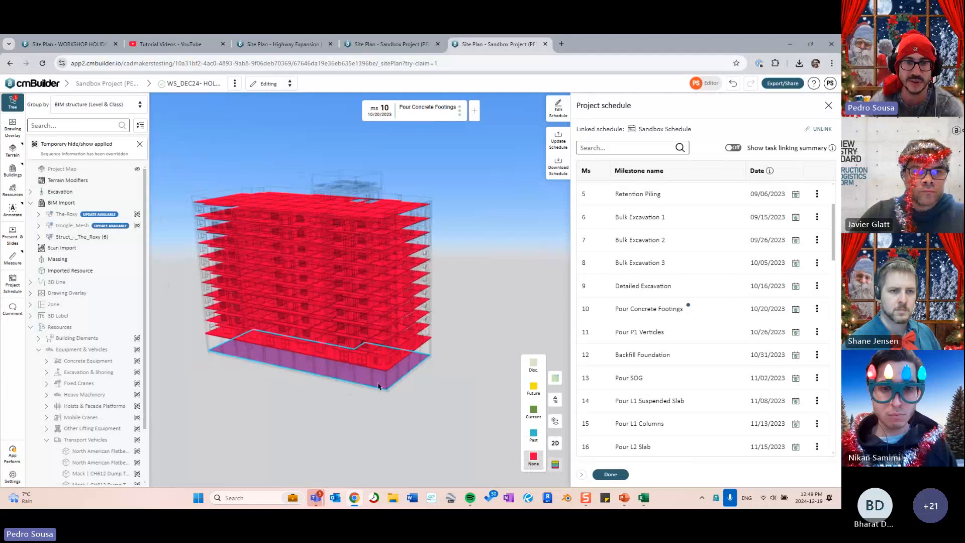
pyautogui.moveTo(378, 385); pyautogui.dragTo(395, 335, button='right')
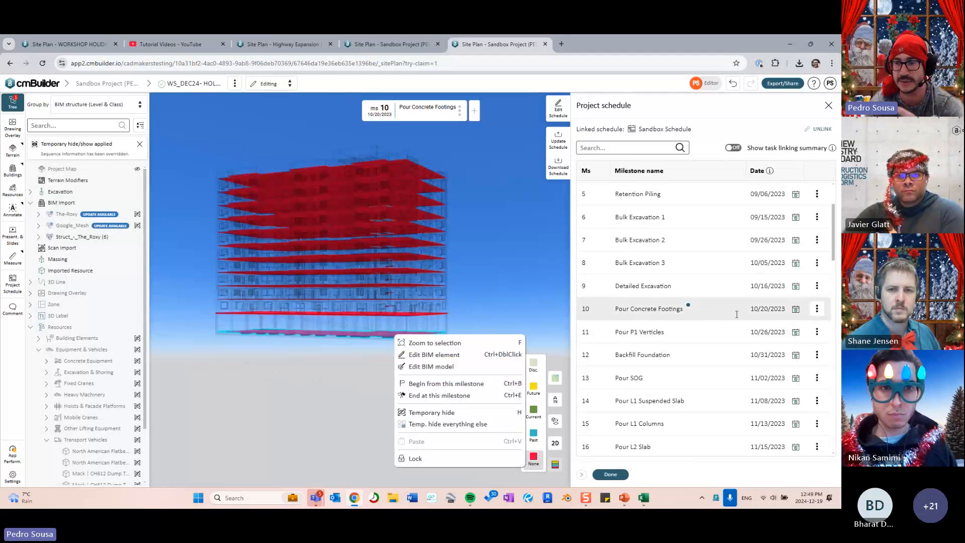
pyautogui.click(425, 384)
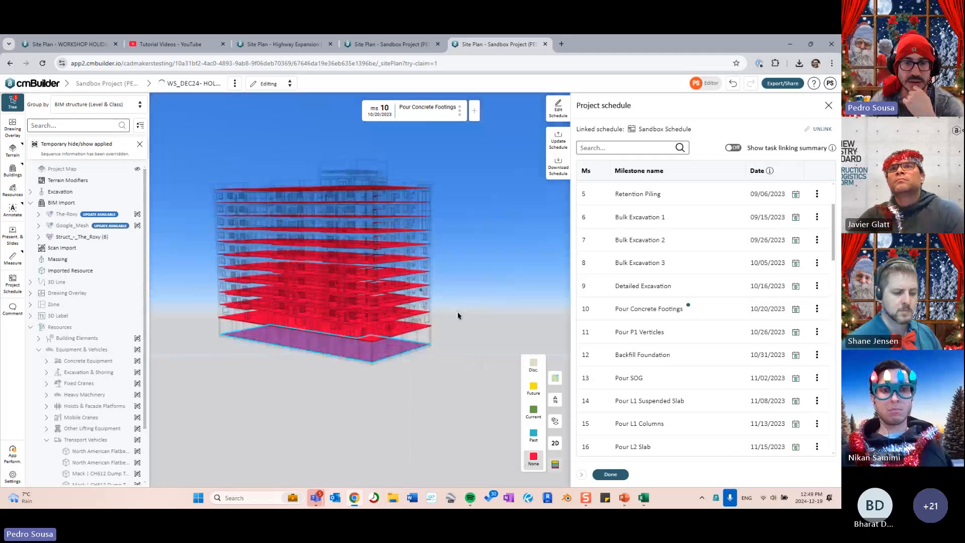
pyautogui.rightClick(378, 338)
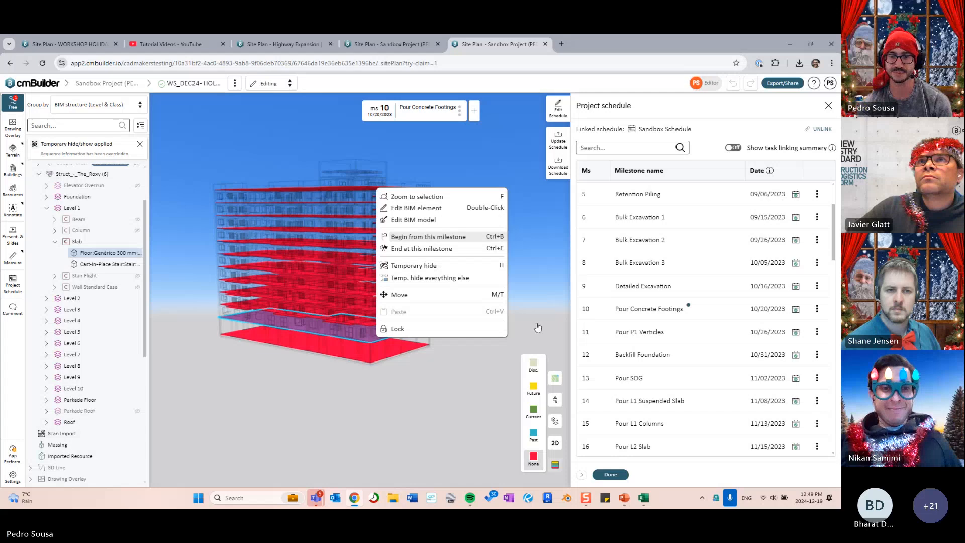
# - Show PowerPoint slide 8's tips on trenching and exporting the user list, then return to cmBuilder
pyautogui.click(627, 498)
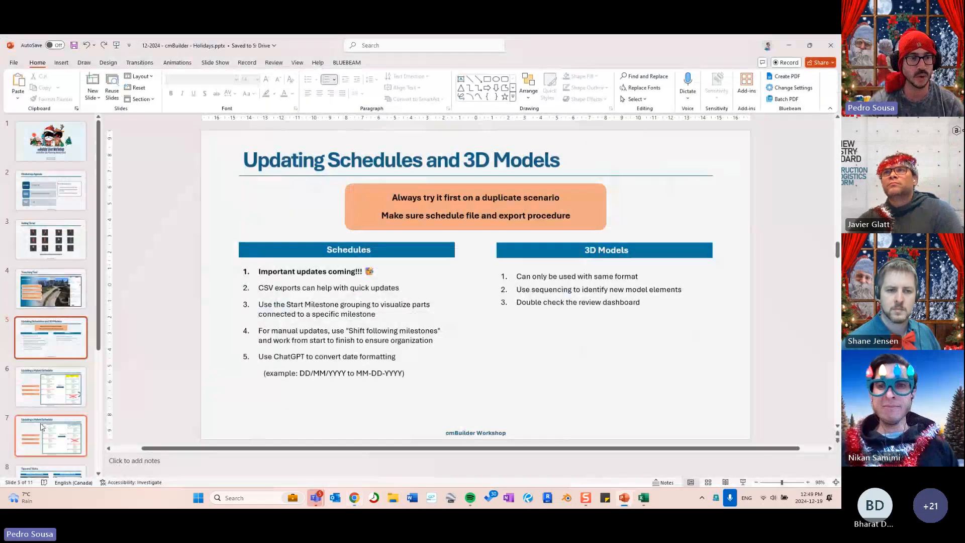
pyautogui.scroll(-2, 47, 351)
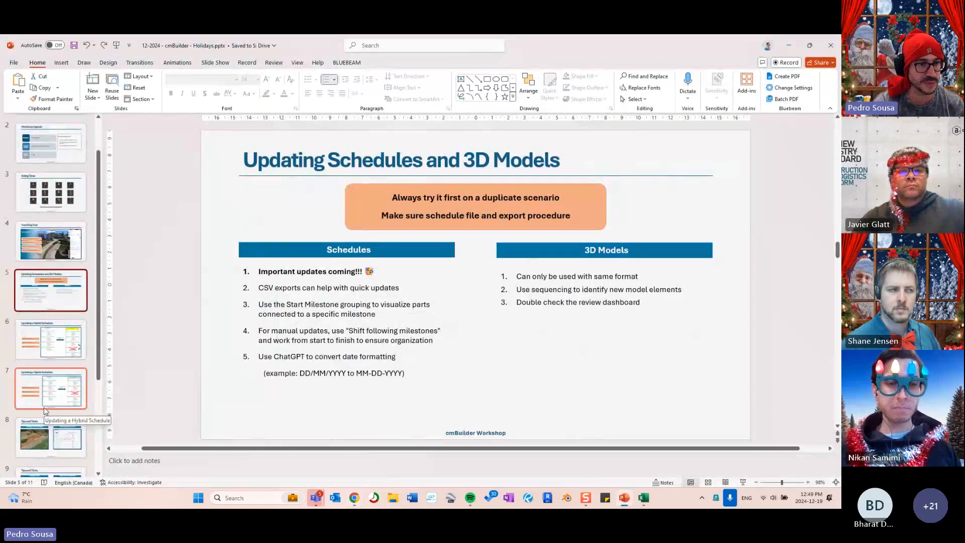
pyautogui.click(68, 438)
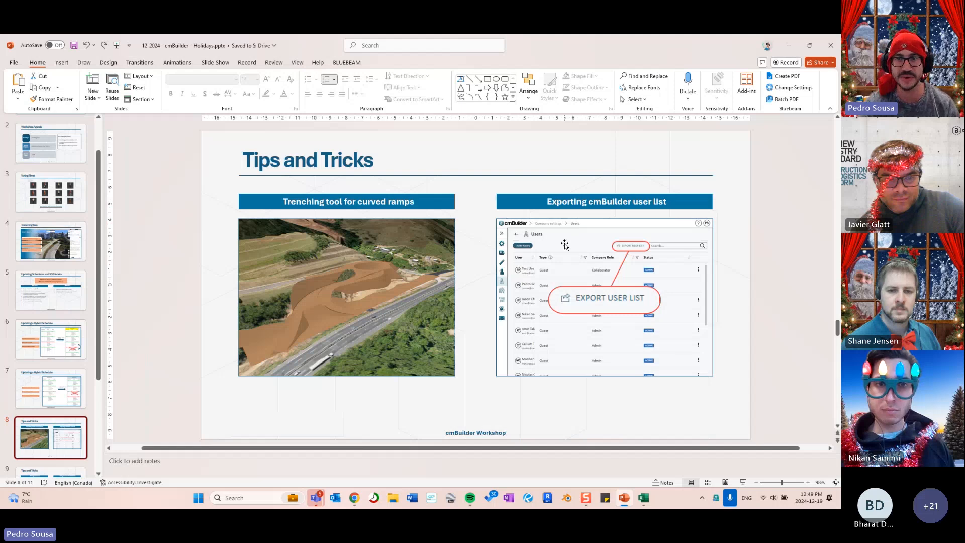
pyautogui.click(354, 498)
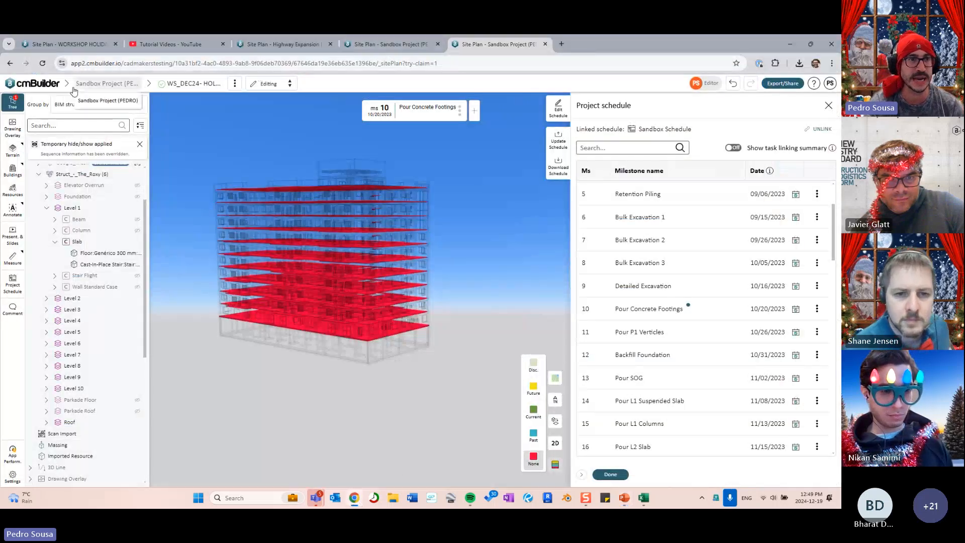
# - Export the company user list from Company settings > User management as user_list (4).csv for Excel
pyautogui.middleClick(53, 86)
pyautogui.click(587, 47)
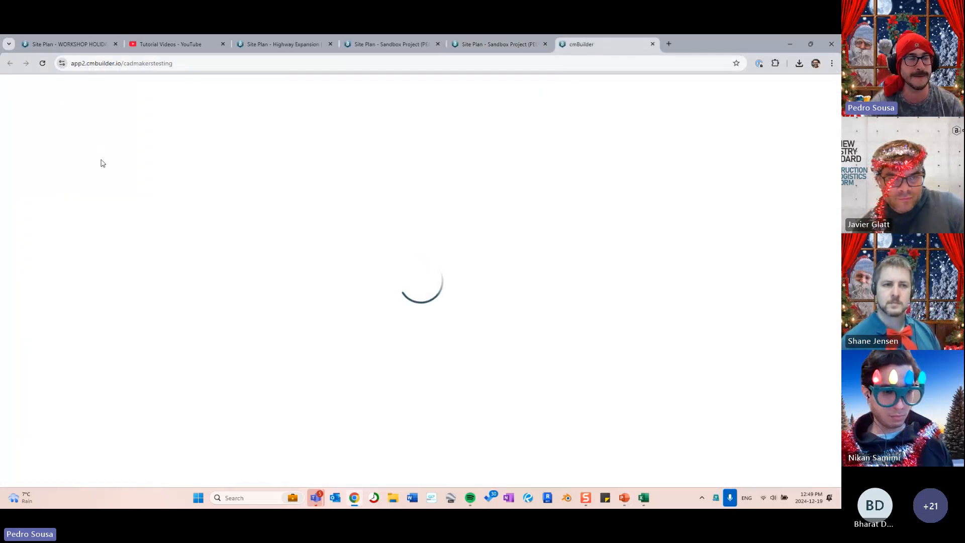
pyautogui.click(54, 150)
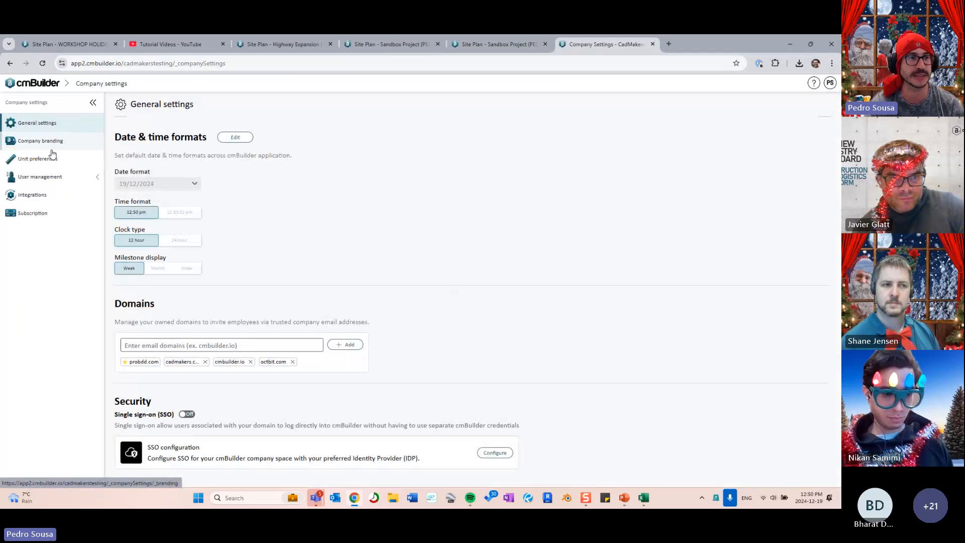
pyautogui.click(40, 181)
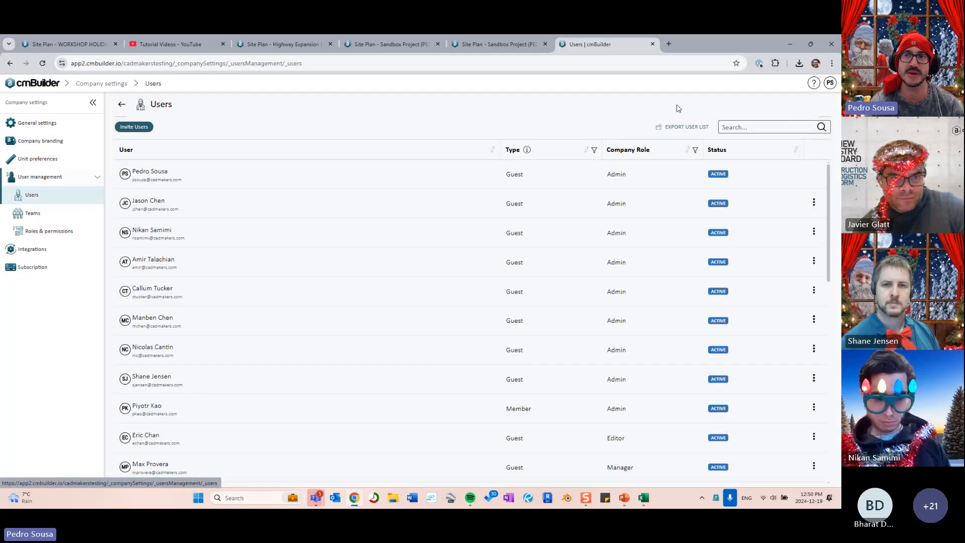
pyautogui.press('ctrl')
pyautogui.press('ctrl')
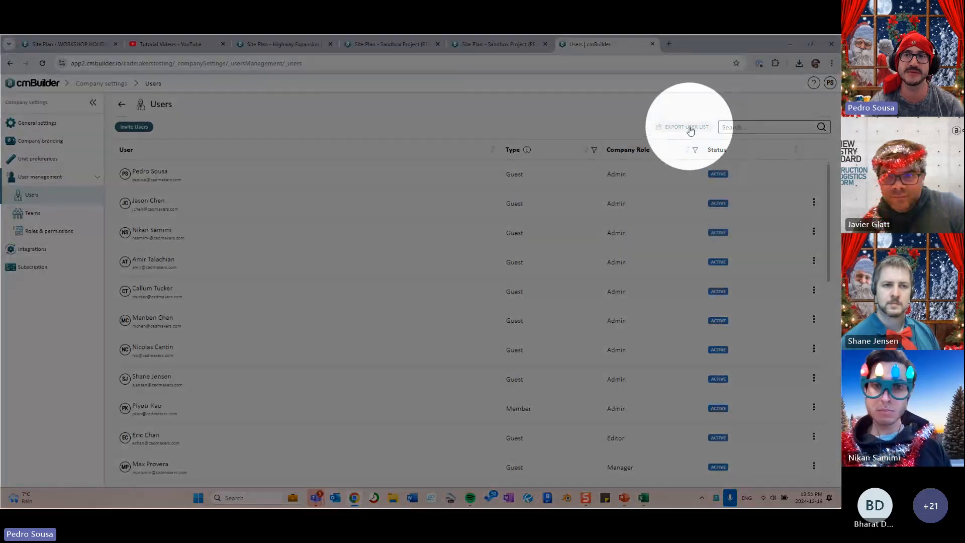
pyautogui.click(687, 129)
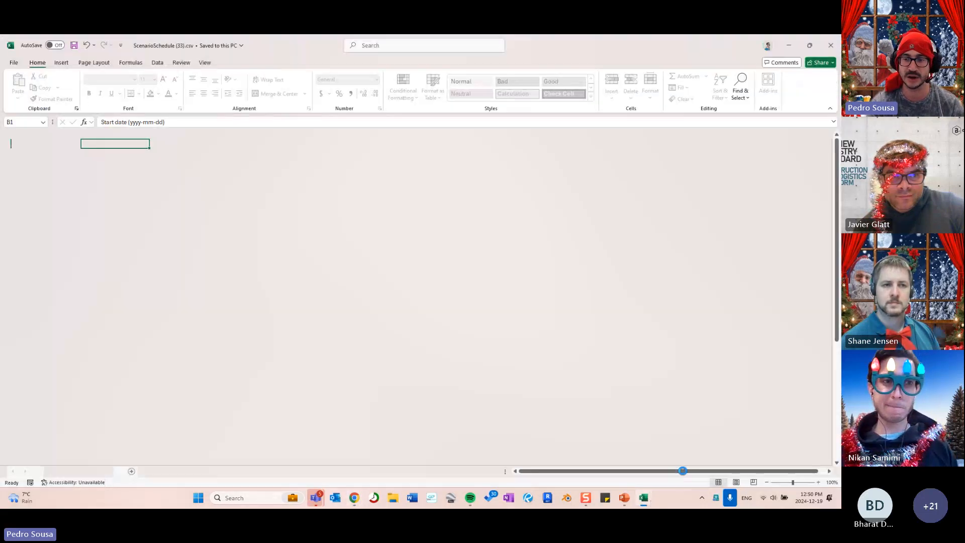
pyautogui.click(648, 502)
# - Open the exported user_list workbook and widen the Status column F
pyautogui.click(728, 433)
pyautogui.click(196, 273)
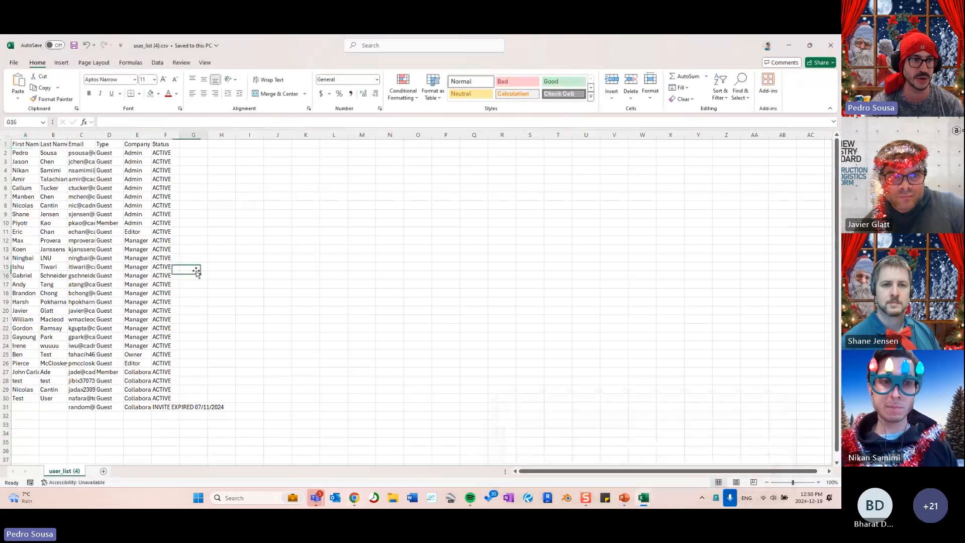
pyautogui.click(7, 135)
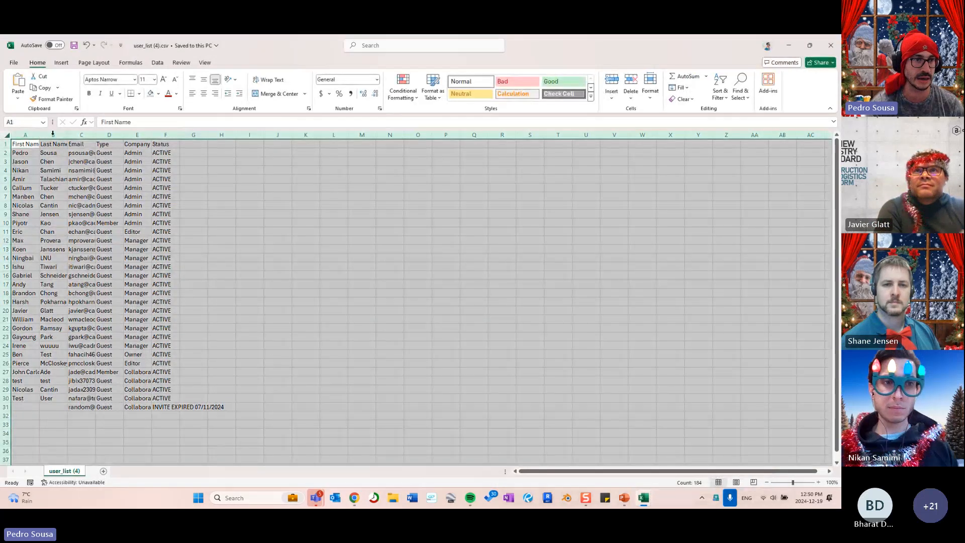
pyautogui.click(173, 170)
pyautogui.click(118, 143)
pyautogui.click(143, 134)
pyautogui.click(162, 134)
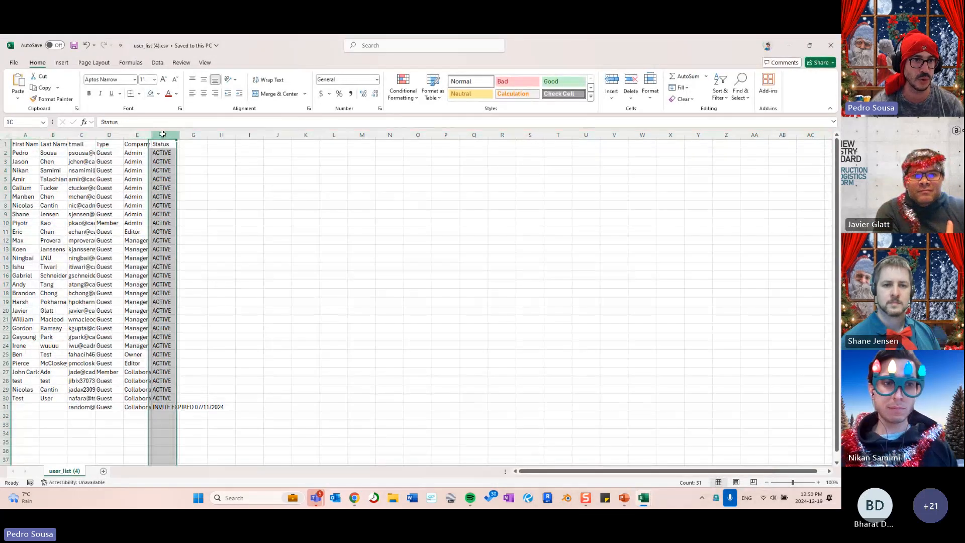
pyautogui.moveTo(177, 135); pyautogui.dragTo(231, 135)
pyautogui.click(261, 222)
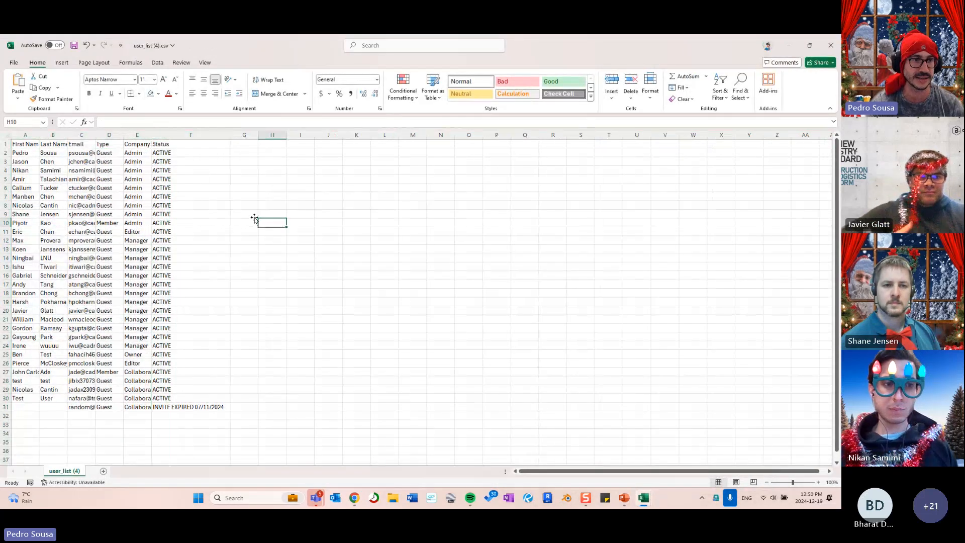
# - Autofit the Company Role, Type, Email, Last Name and First Name columns, then minimize both Excel windows
pyautogui.doubleClick(152, 134)
pyautogui.doubleClick(122, 135)
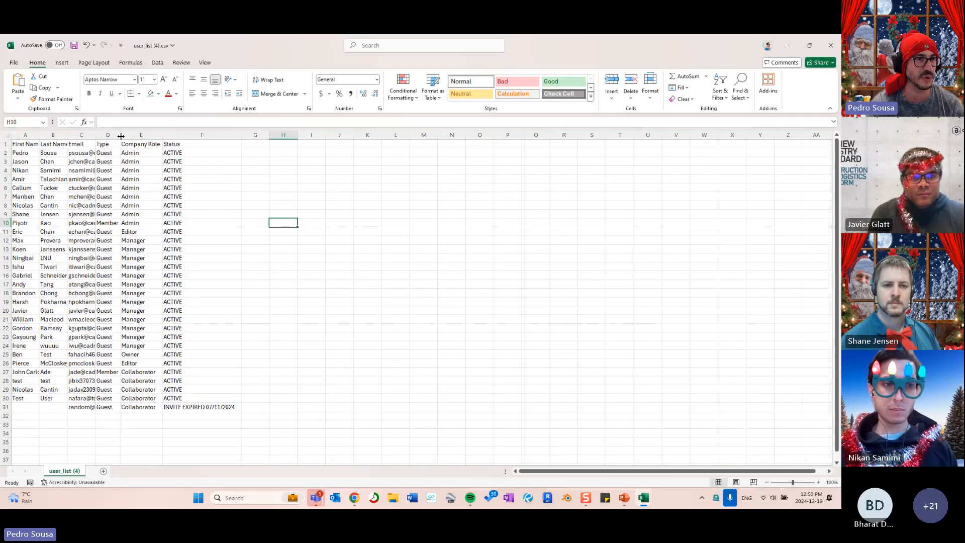
pyautogui.doubleClick(95, 135)
pyautogui.doubleClick(66, 134)
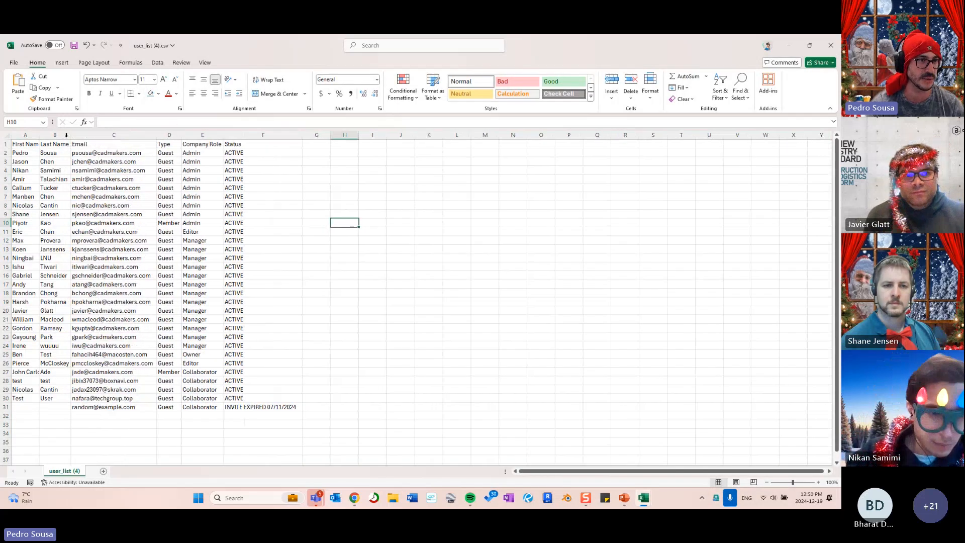
pyautogui.doubleClick(40, 134)
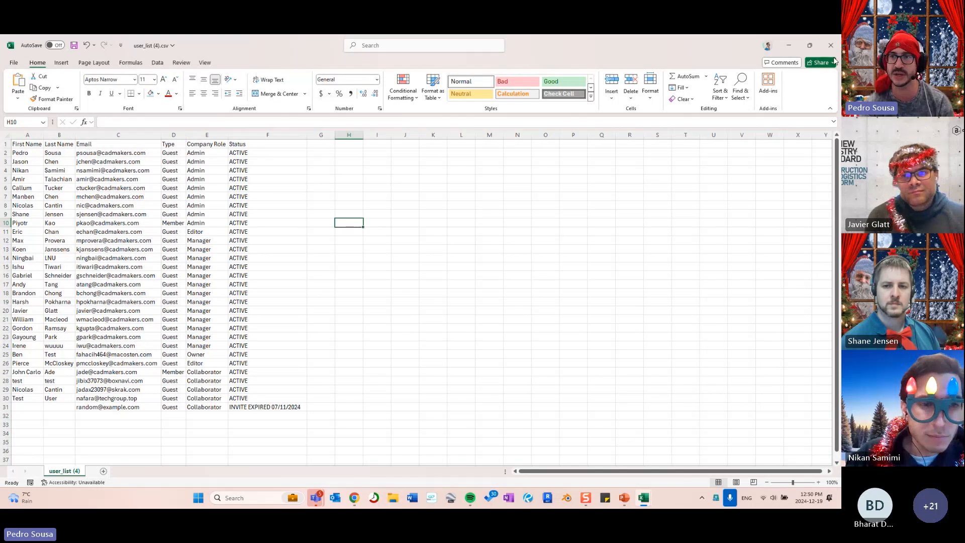
pyautogui.click(787, 45)
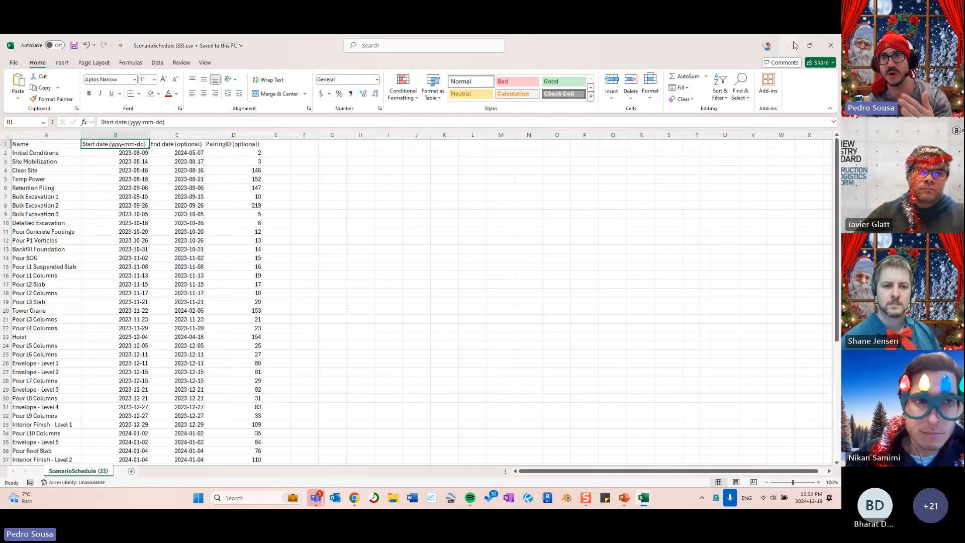
pyautogui.click(788, 45)
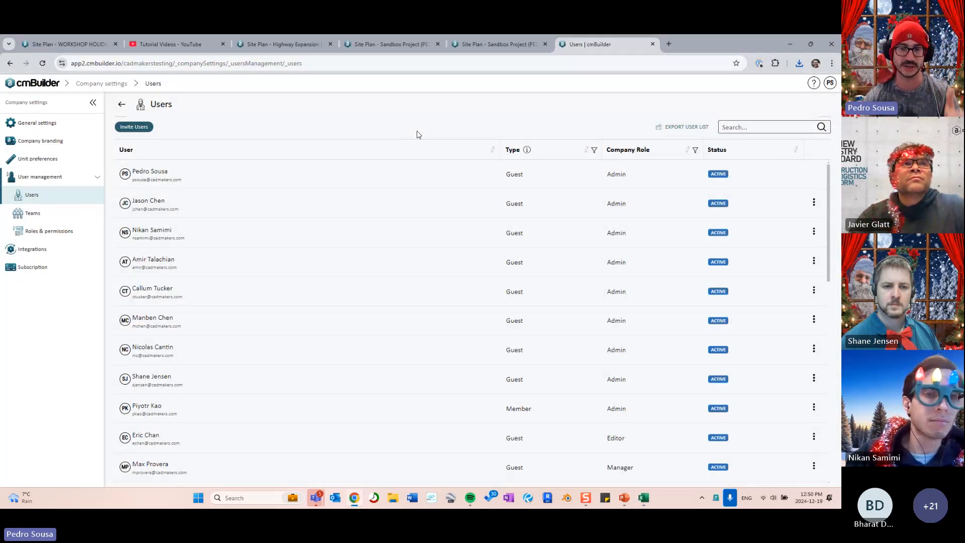
# - Bring the presentation to slide 9 on shoring resources and grid lines, then minimize it
pyautogui.click(624, 498)
pyautogui.scroll(-1, 288, 360)
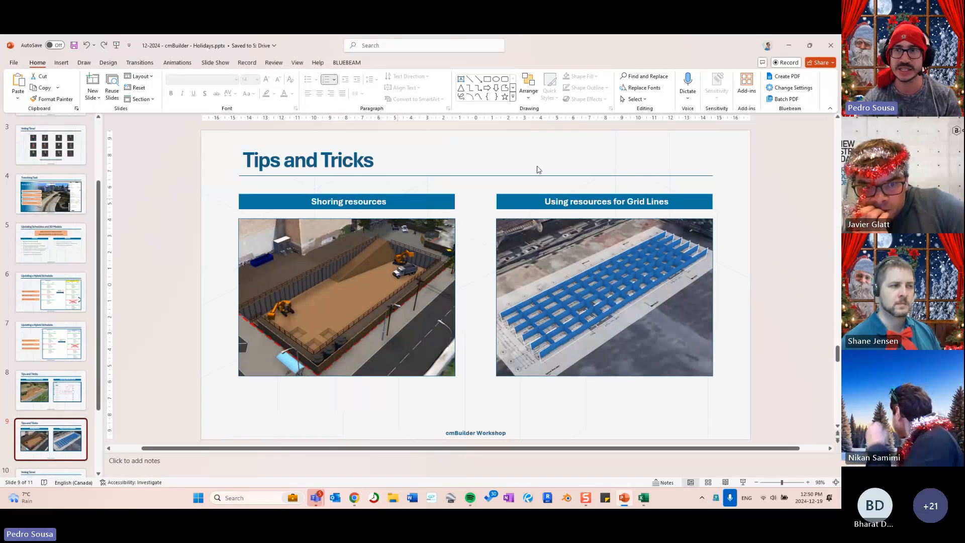
pyautogui.click(788, 45)
# - Switch to the WORKSHOP HOLIDAYS 2024 site plan and open its excavation plan
pyautogui.click(398, 44)
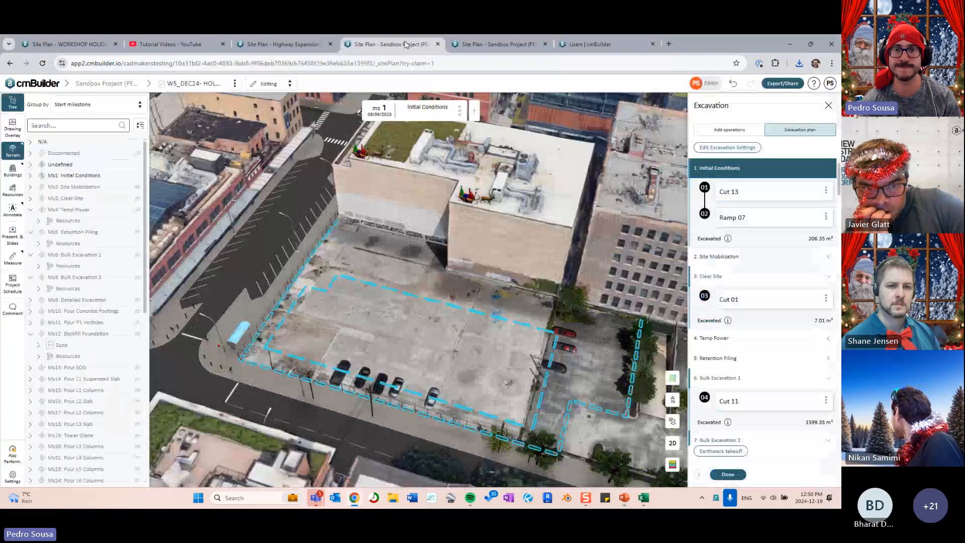
pyautogui.click(281, 45)
pyautogui.click(111, 44)
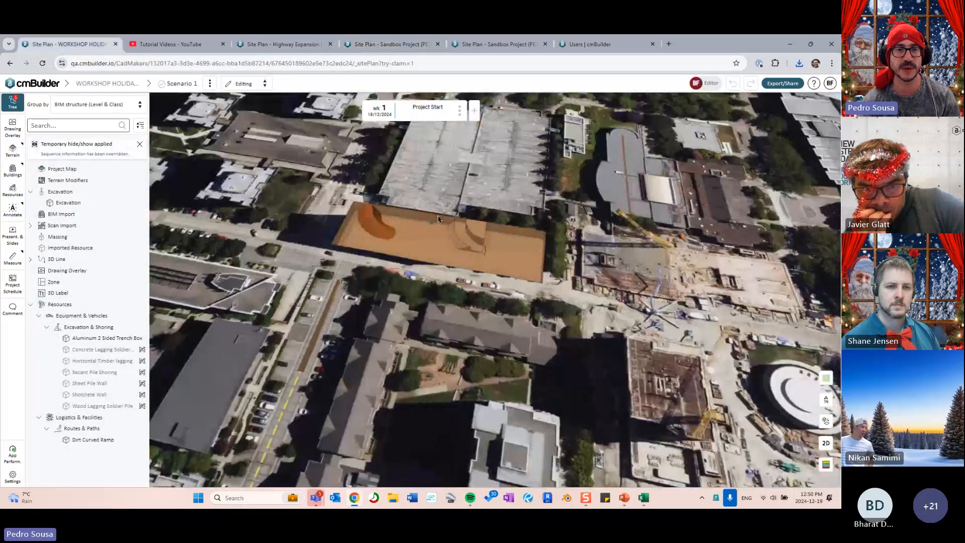
pyautogui.moveTo(438, 219); pyautogui.dragTo(361, 267)
pyautogui.scroll(3, 361, 267)
pyautogui.click(134, 203)
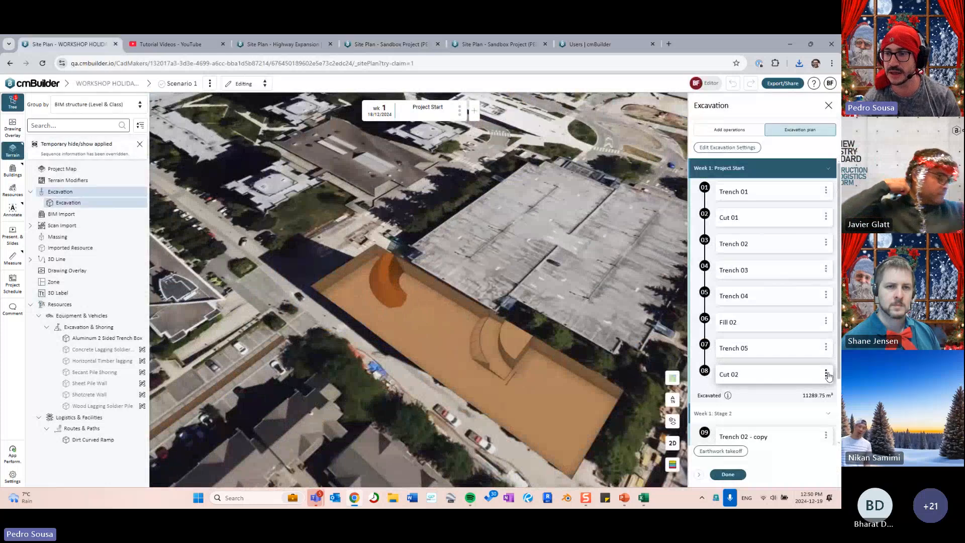
# - Delete Cut 02, Trench 05 and Fill 02 from the site plan, then close the excavation plan
pyautogui.click(826, 373)
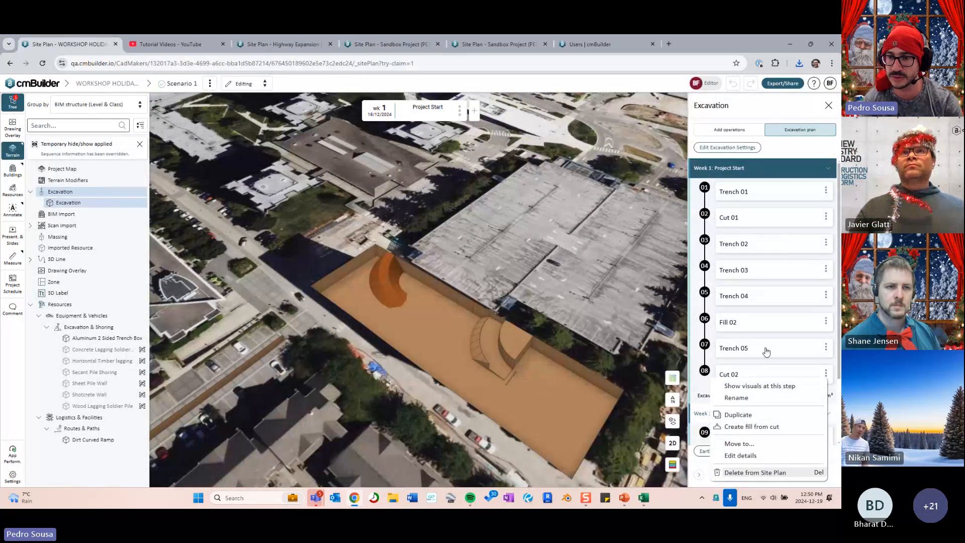
pyautogui.click(747, 347)
pyautogui.press('Delete')
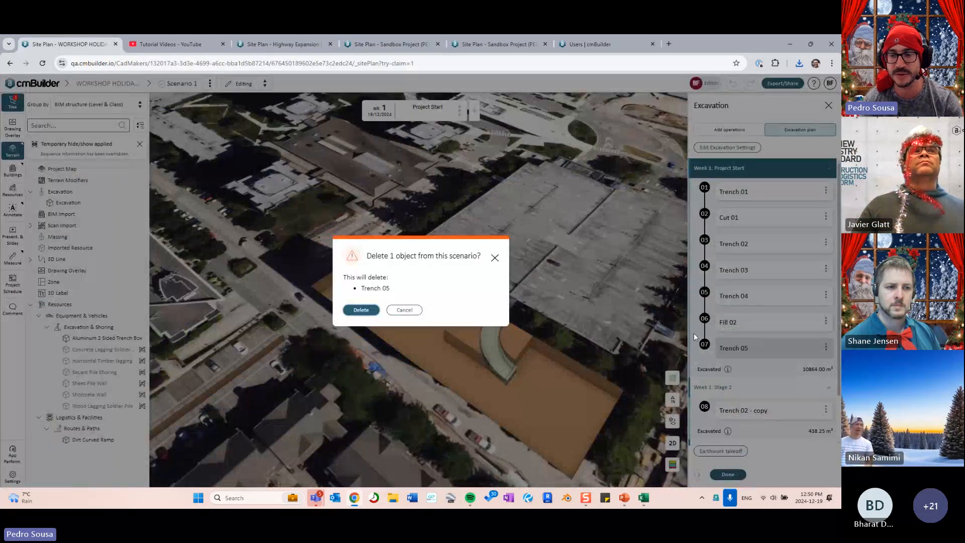
pyautogui.press('Return')
pyautogui.click(727, 322)
pyautogui.press('Delete')
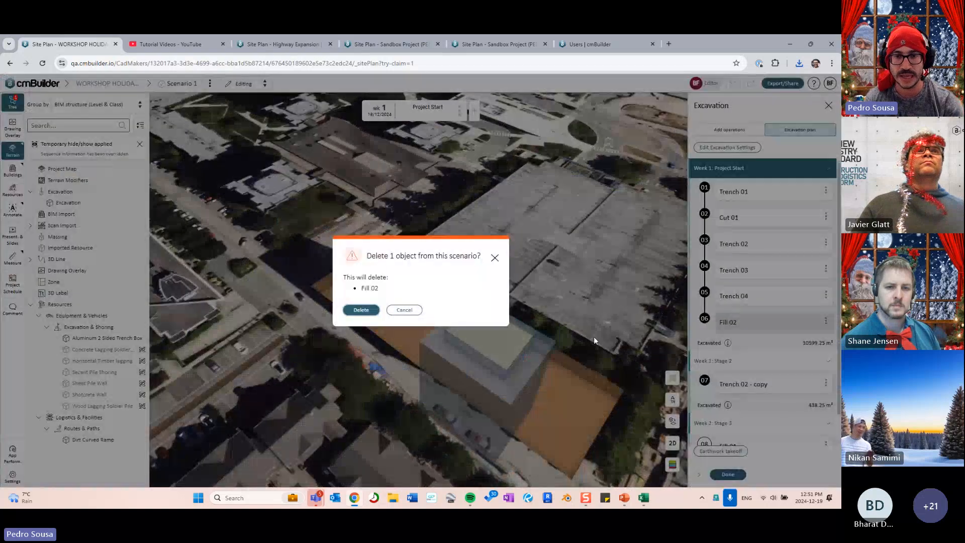
pyautogui.press('Return')
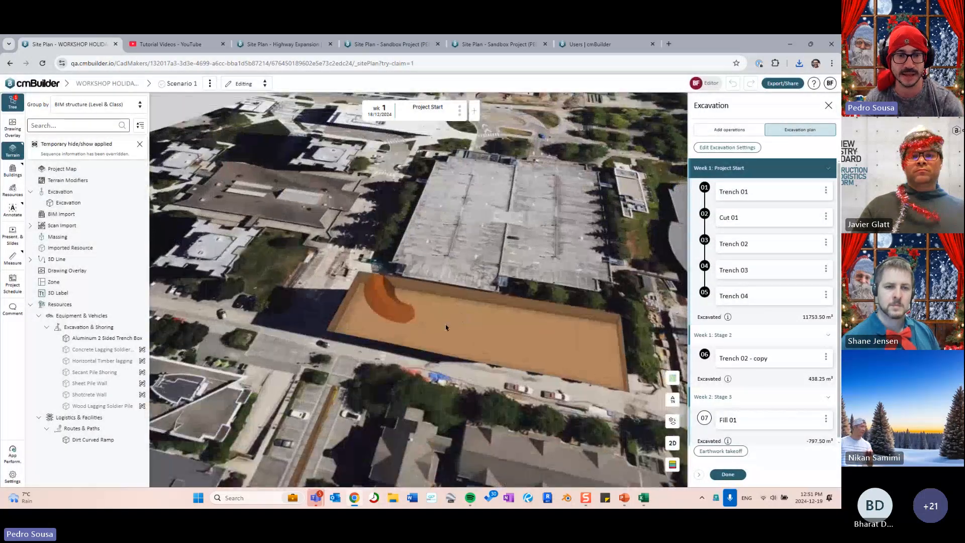
pyautogui.scroll(-3, 446, 328)
pyautogui.click(728, 474)
pyautogui.scroll(3, 454, 358)
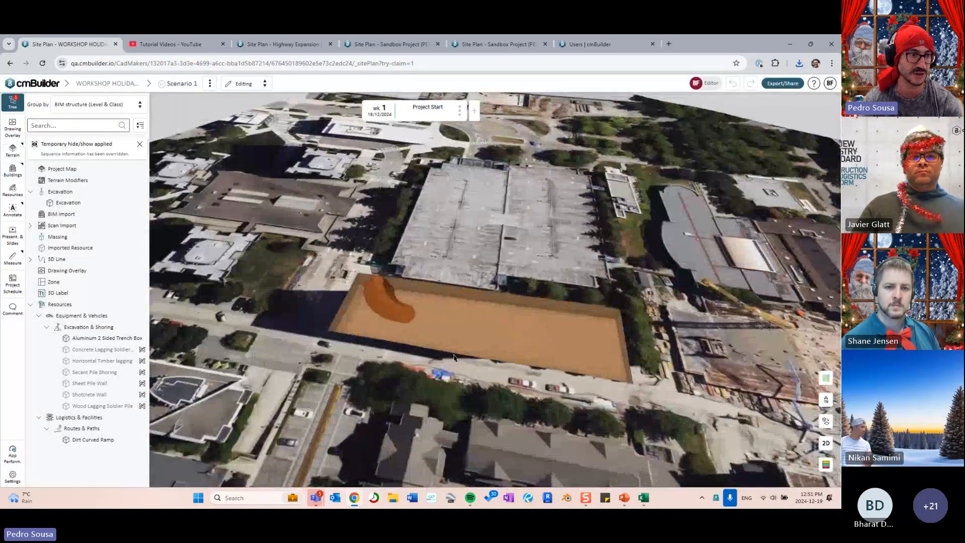
pyautogui.scroll(-3, 448, 347)
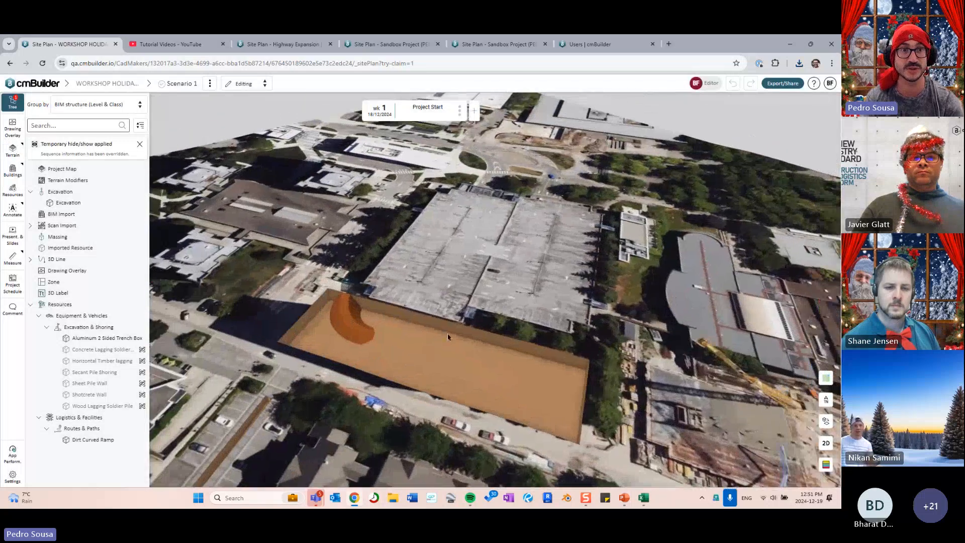
pyautogui.middleClick(107, 86)
pyautogui.click(166, 43)
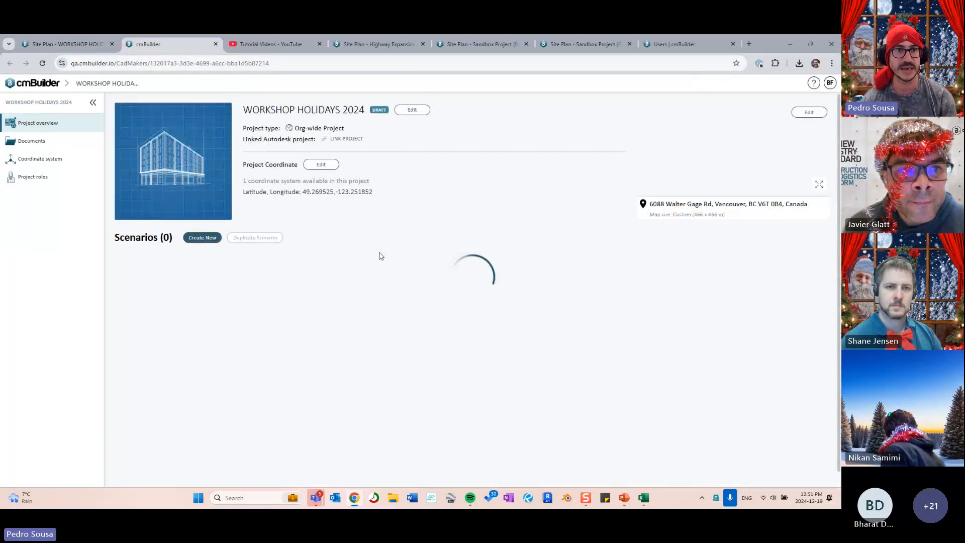
pyautogui.moveTo(223, 270)
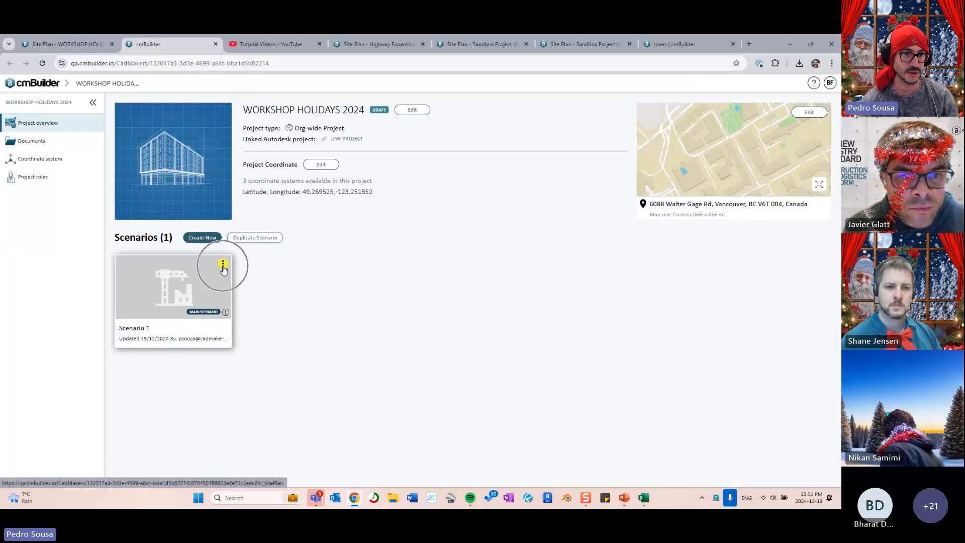
pyautogui.click(223, 265)
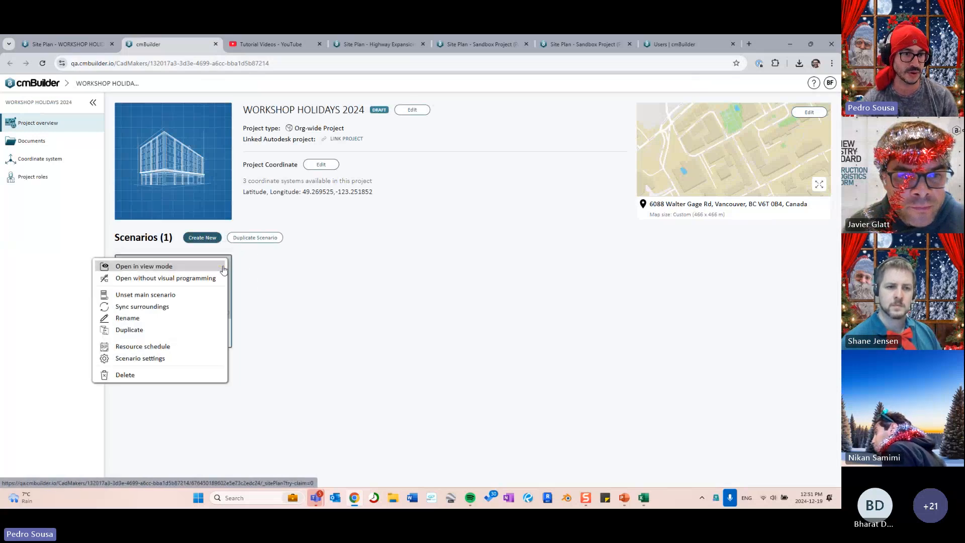
pyautogui.click(145, 358)
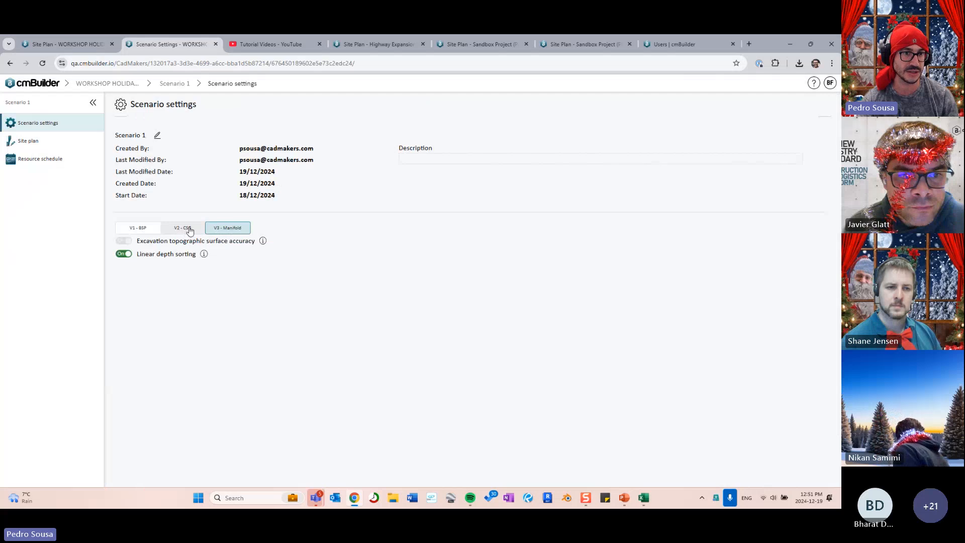
pyautogui.press('ctrl')
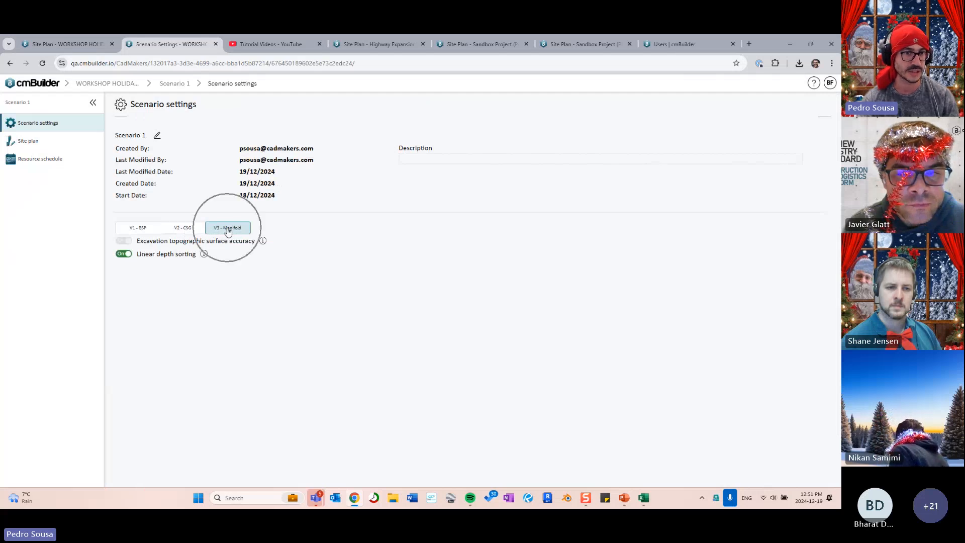
pyautogui.press('ctrl')
pyautogui.press('ctrl')
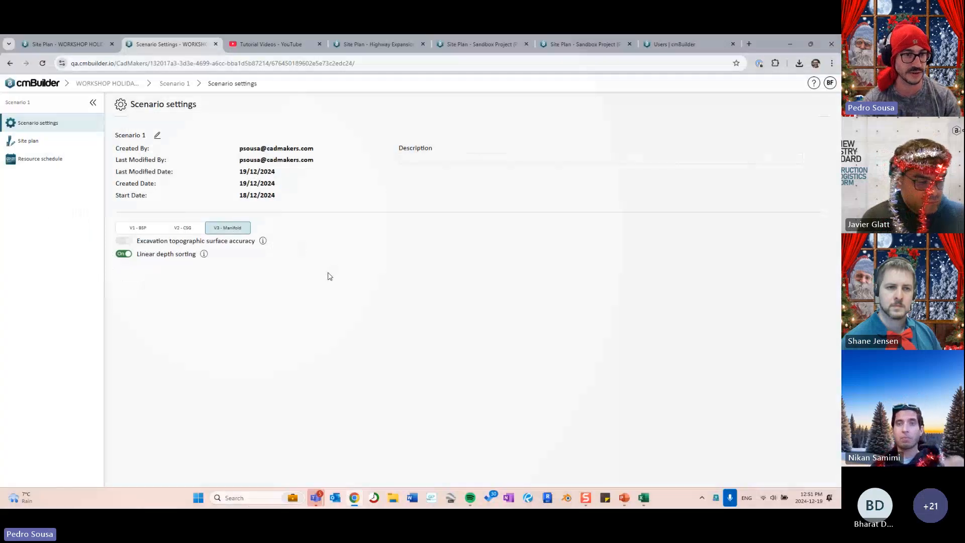
pyautogui.click(65, 44)
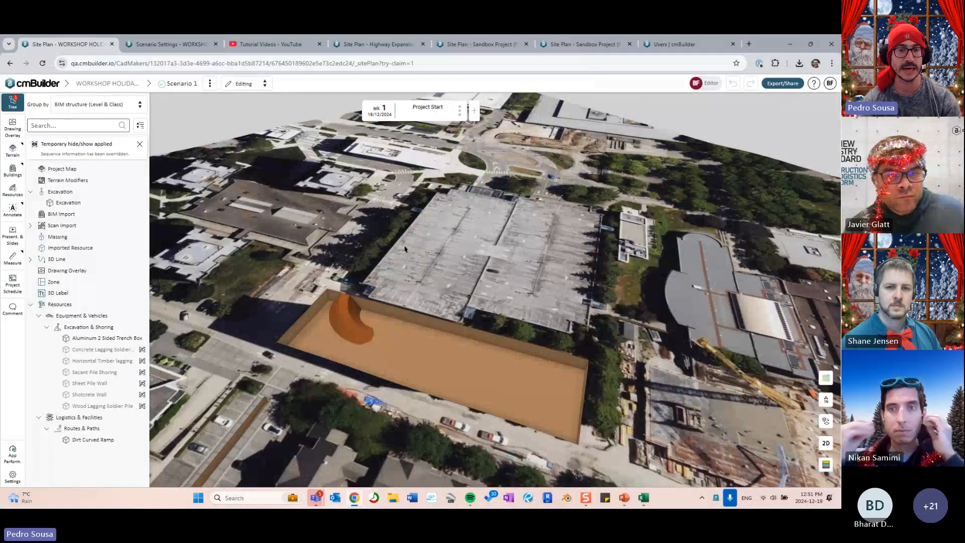
# - Temporarily hide the curved dirt ramp and orbit to a steep view of the pit
pyautogui.scroll(5, 340, 329)
pyautogui.press('Delete')
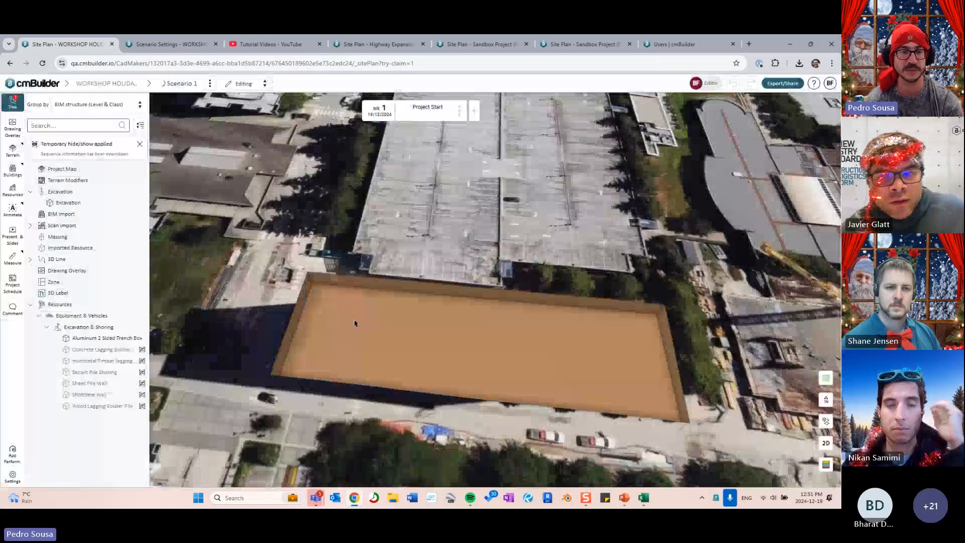
pyautogui.moveTo(377, 305); pyautogui.dragTo(437, 322)
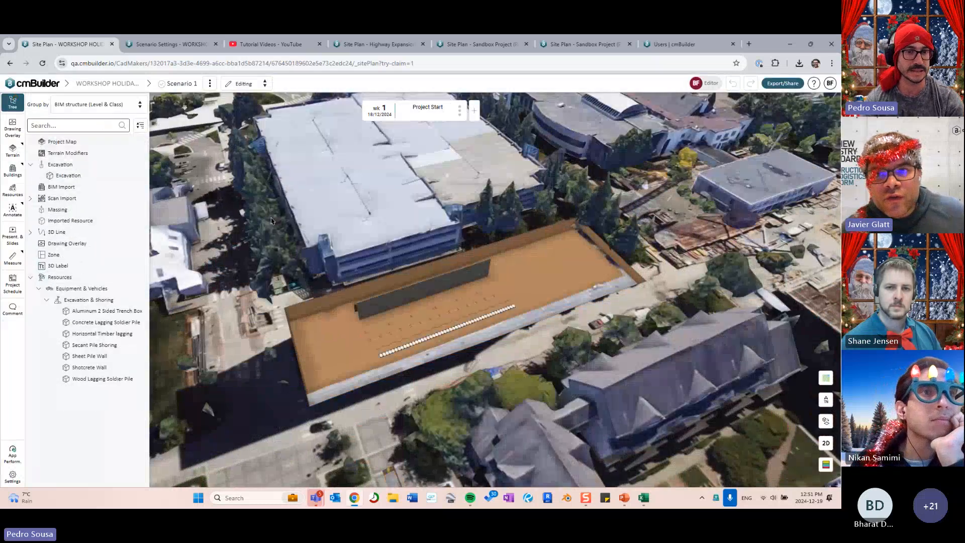
pyautogui.moveTo(273, 221); pyautogui.dragTo(234, 227)
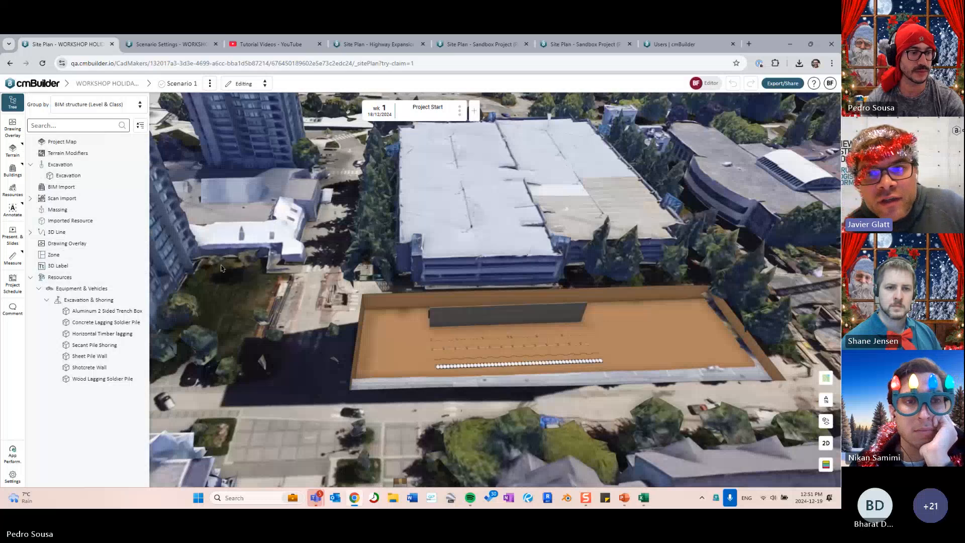
pyautogui.moveTo(280, 261); pyautogui.dragTo(300, 241)
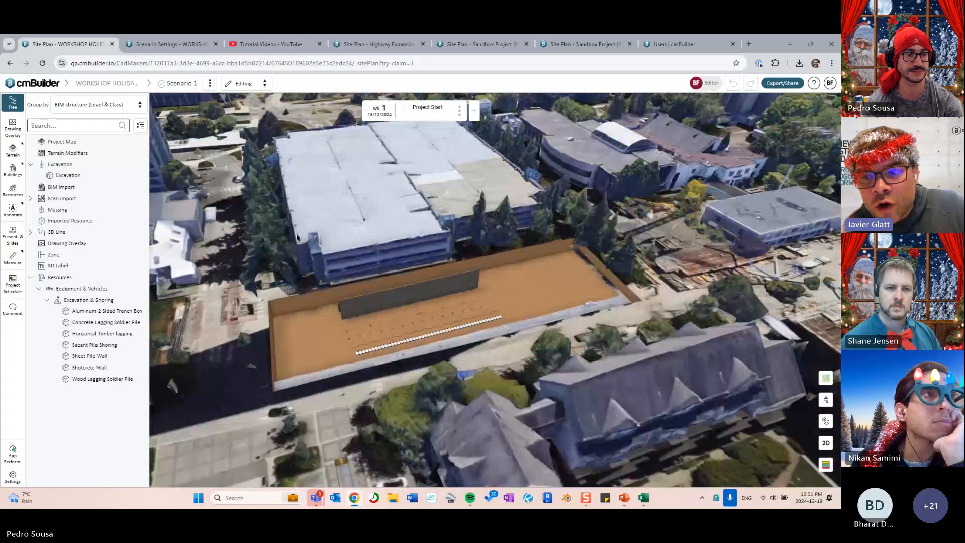
pyautogui.moveTo(295, 239); pyautogui.dragTo(419, 229)
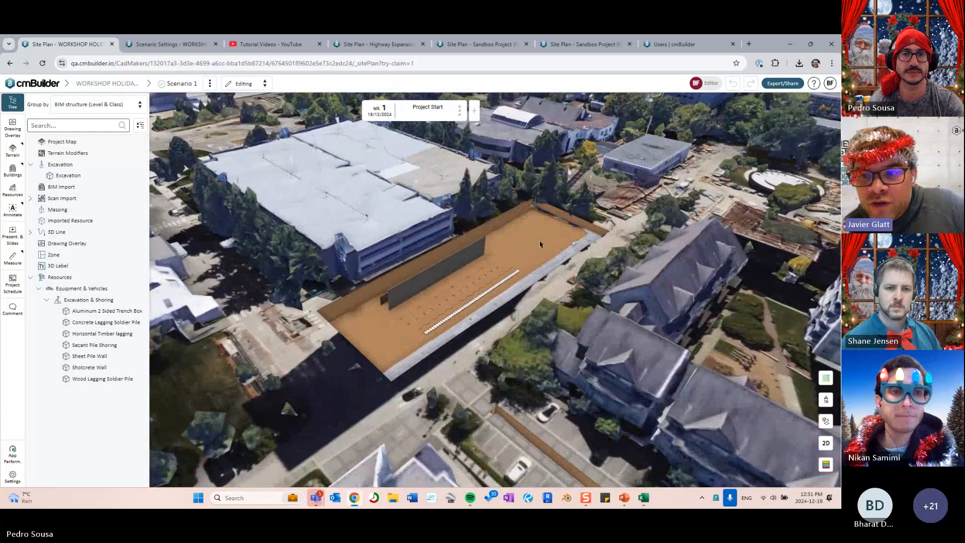
pyautogui.moveTo(539, 243); pyautogui.dragTo(541, 298)
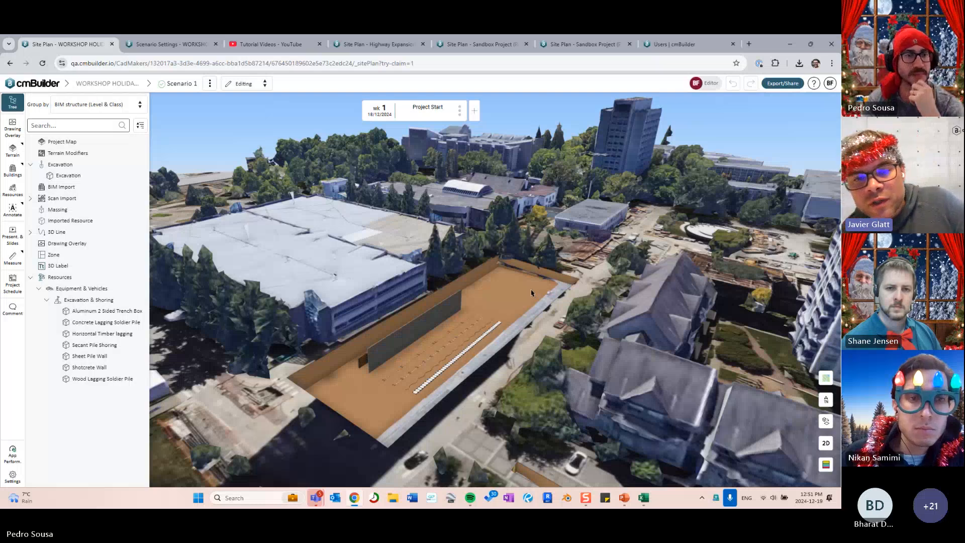
pyautogui.moveTo(532, 293); pyautogui.dragTo(457, 309, button='middle')
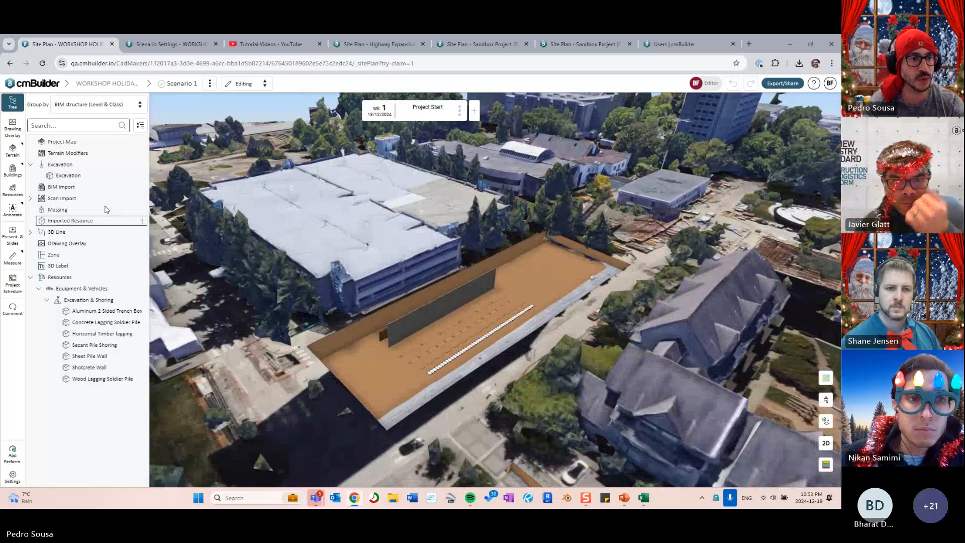
# - Temporarily hide the Scan Import city scan and zoom into the excavation
pyautogui.click(96, 198)
pyautogui.press('h')
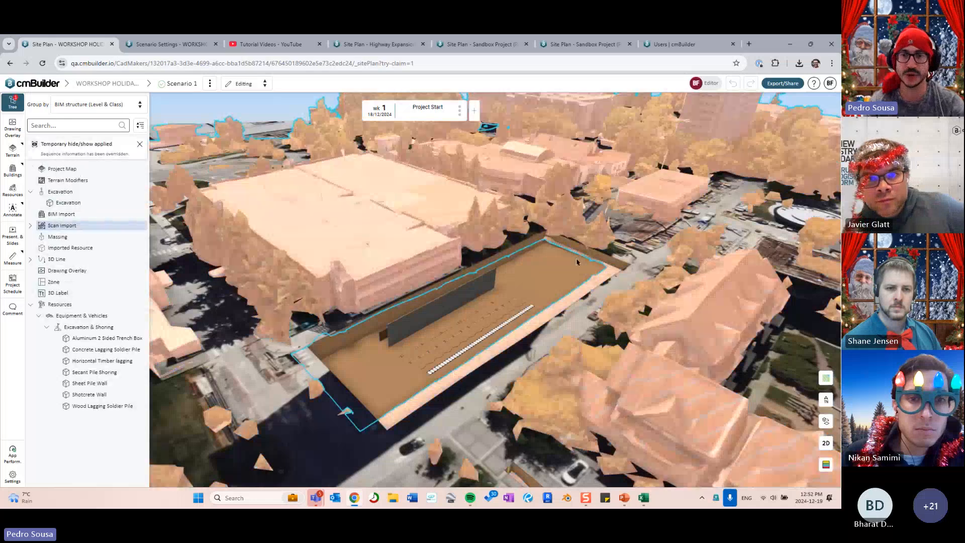
pyautogui.press('Escape')
pyautogui.scroll(5, 523, 253)
pyautogui.moveTo(526, 256); pyautogui.dragTo(523, 256, button='middle')
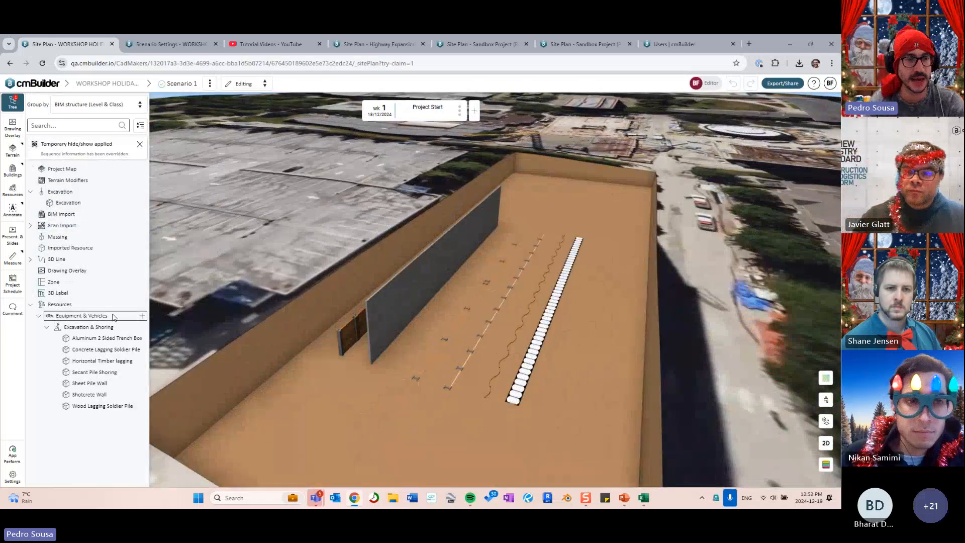
pyautogui.click(143, 316)
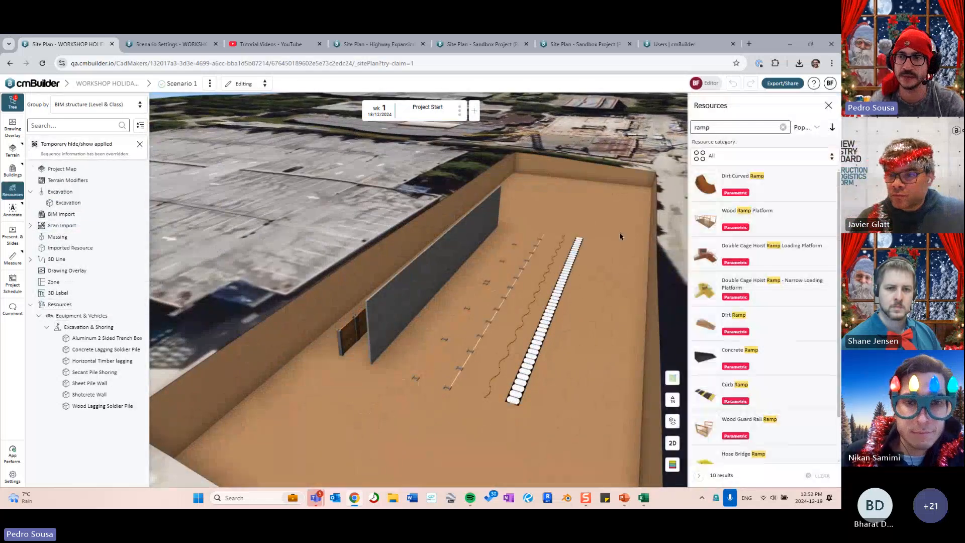
pyautogui.click(763, 160)
pyautogui.click(729, 175)
pyautogui.click(724, 164)
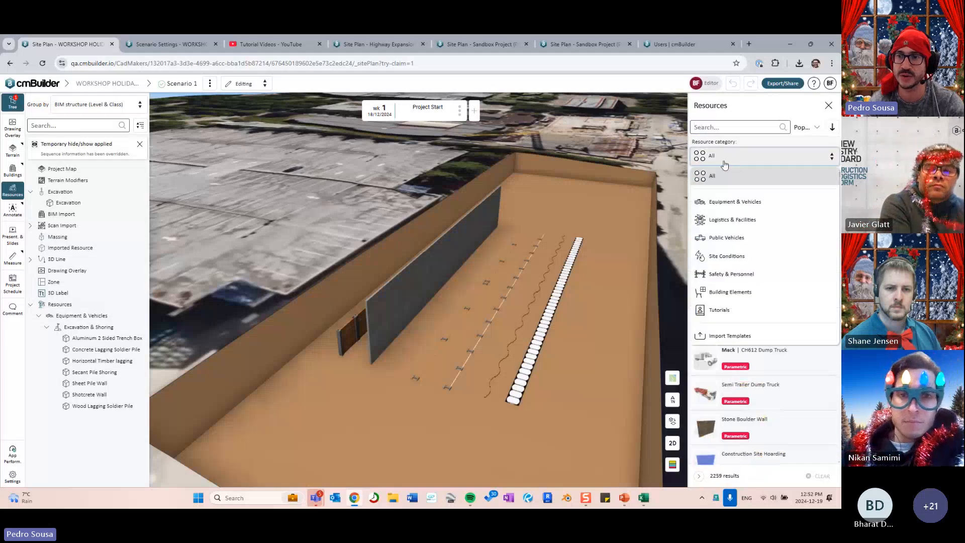
pyautogui.click(729, 201)
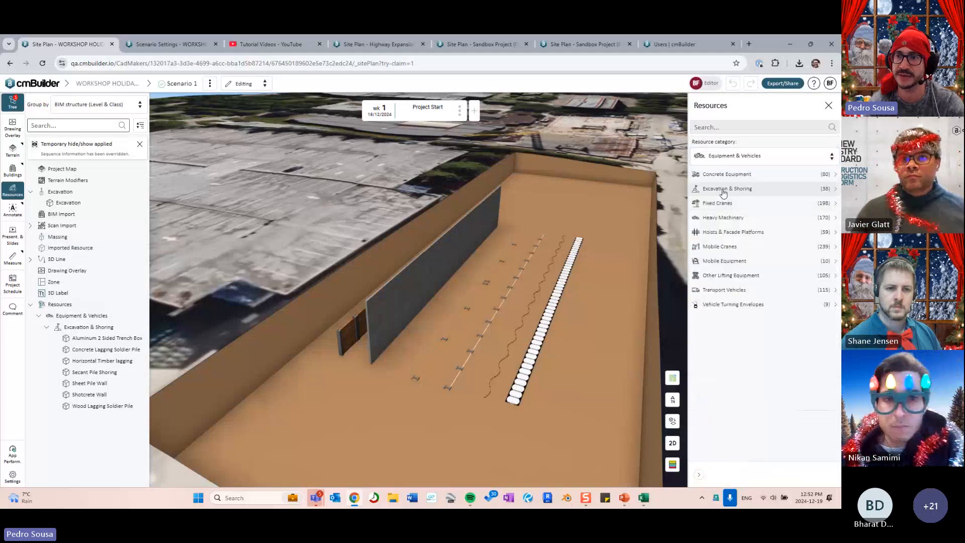
pyautogui.click(722, 192)
pyautogui.scroll(-3, 736, 241)
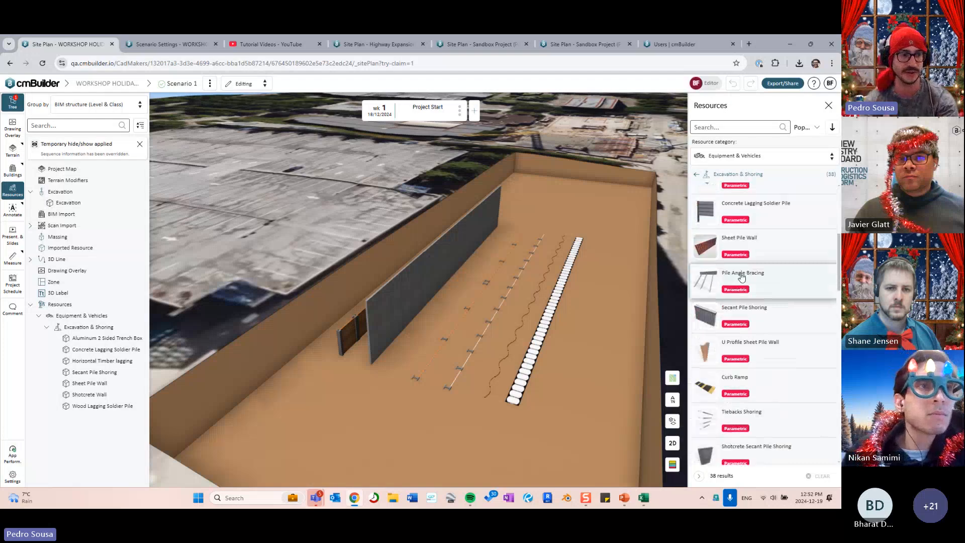
pyautogui.scroll(-7, 742, 277)
pyautogui.moveTo(347, 347); pyautogui.dragTo(380, 344, button='right')
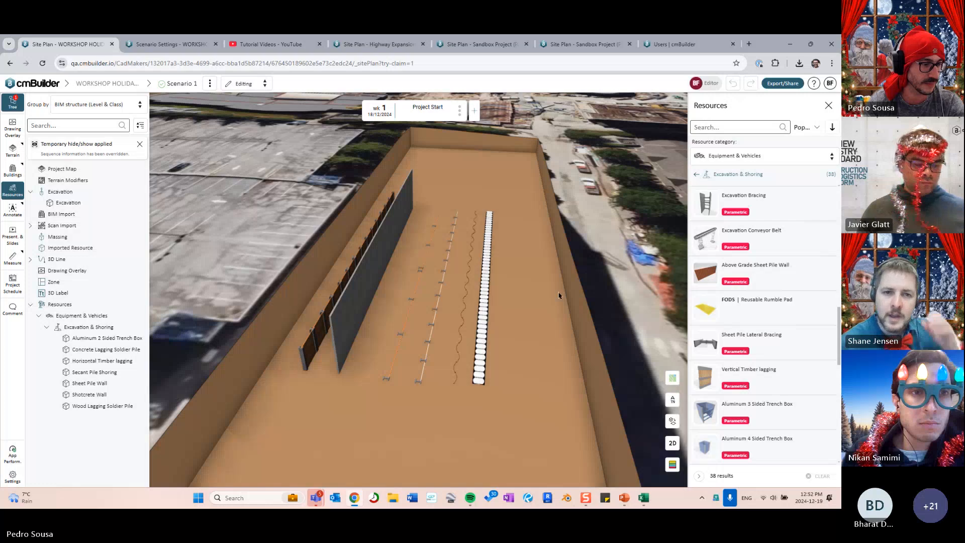
pyautogui.click(828, 105)
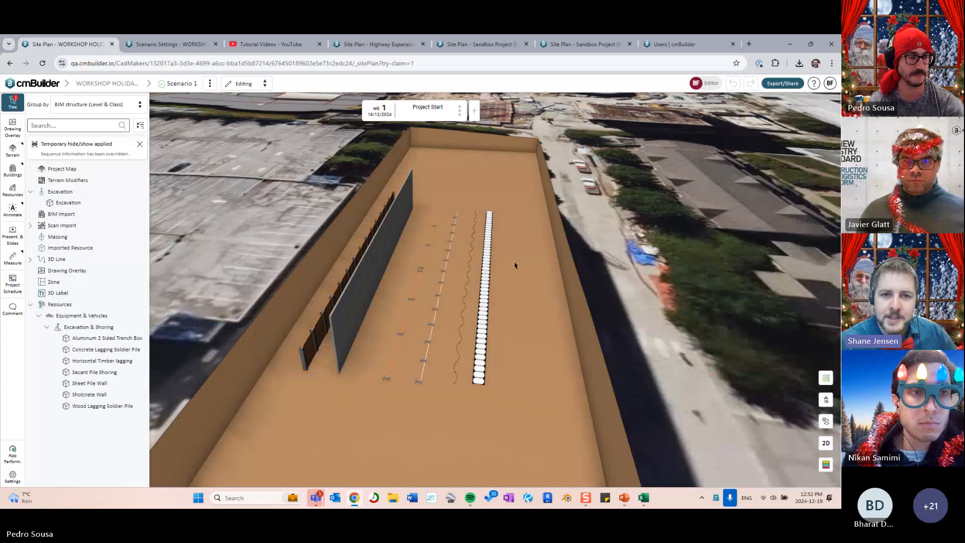
pyautogui.moveTo(514, 266); pyautogui.dragTo(490, 278)
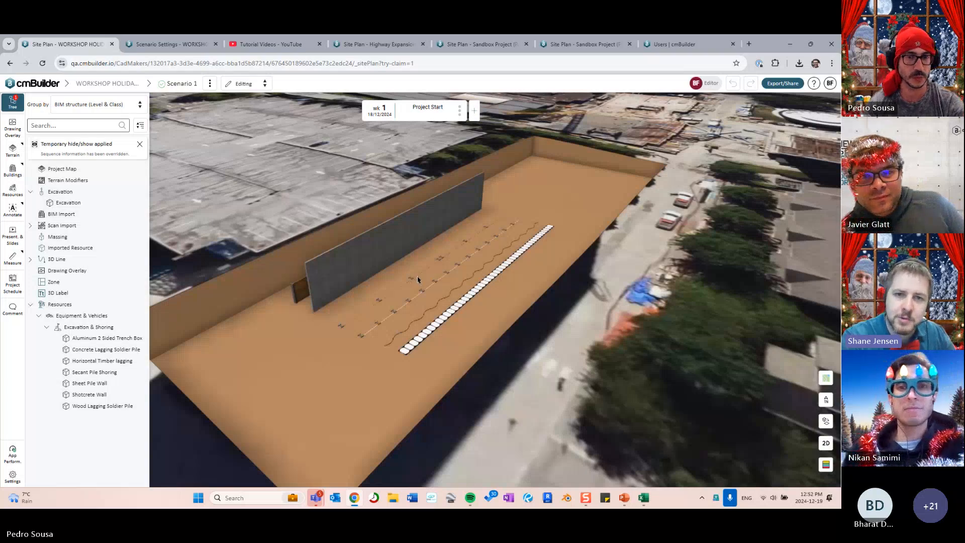
pyautogui.moveTo(417, 276); pyautogui.dragTo(450, 301)
pyautogui.scroll(3, 450, 295)
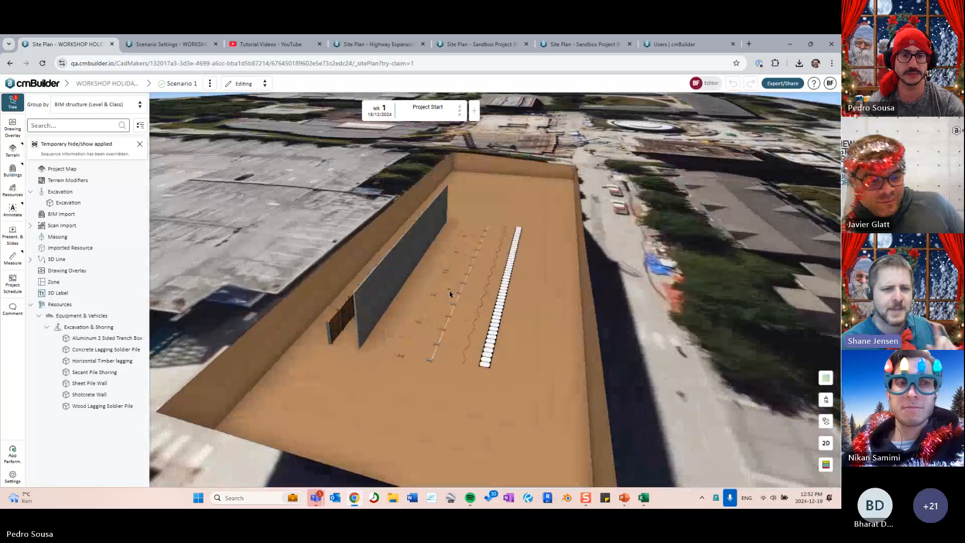
pyautogui.scroll(5, 457, 294)
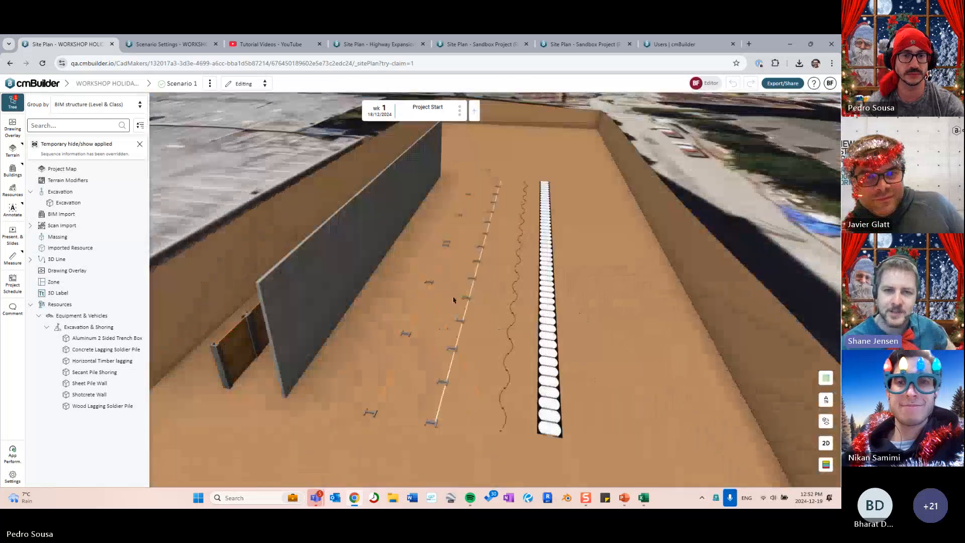
pyautogui.moveTo(453, 300); pyautogui.dragTo(494, 282)
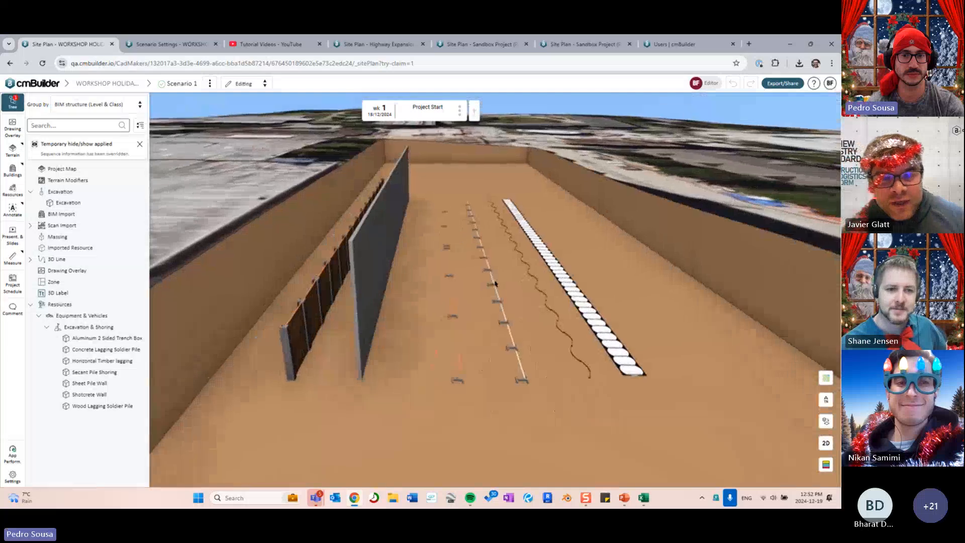
pyautogui.click(142, 328)
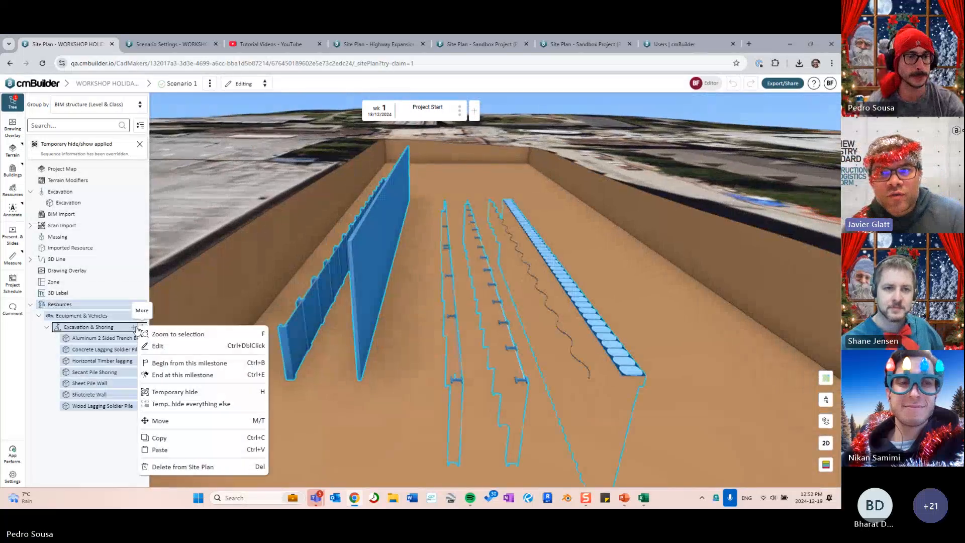
pyautogui.click(134, 327)
pyautogui.click(545, 248)
pyautogui.scroll(-3, 535, 215)
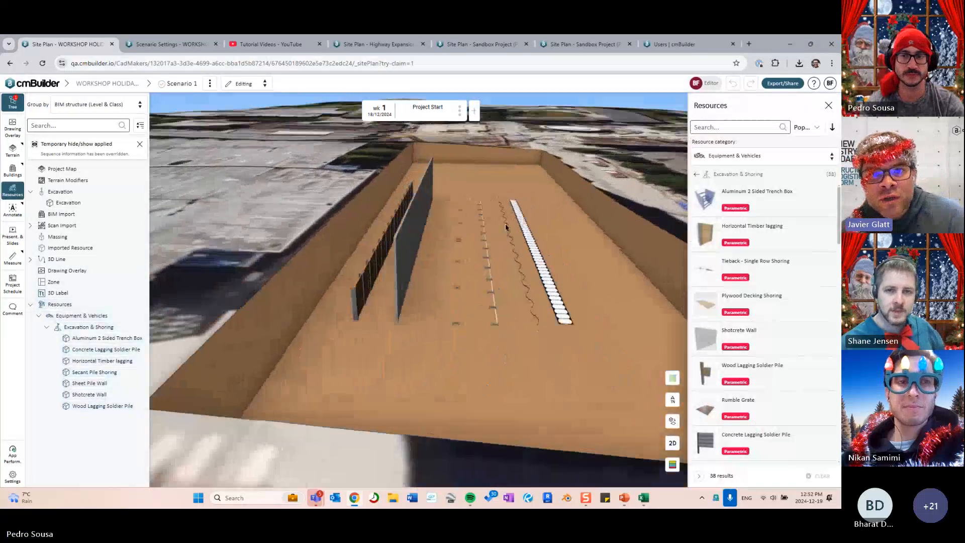
pyautogui.moveTo(506, 227); pyautogui.dragTo(467, 255)
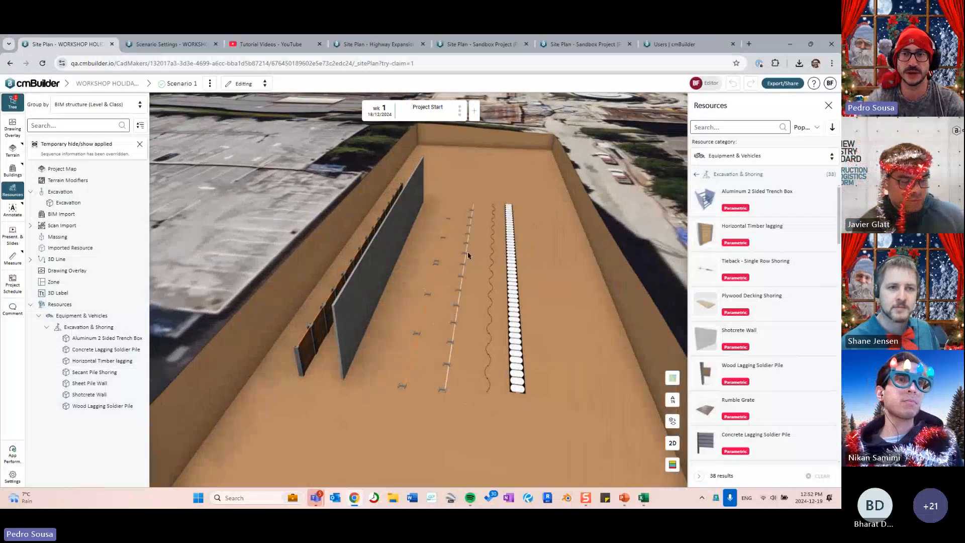
pyautogui.moveTo(467, 256); pyautogui.dragTo(376, 272)
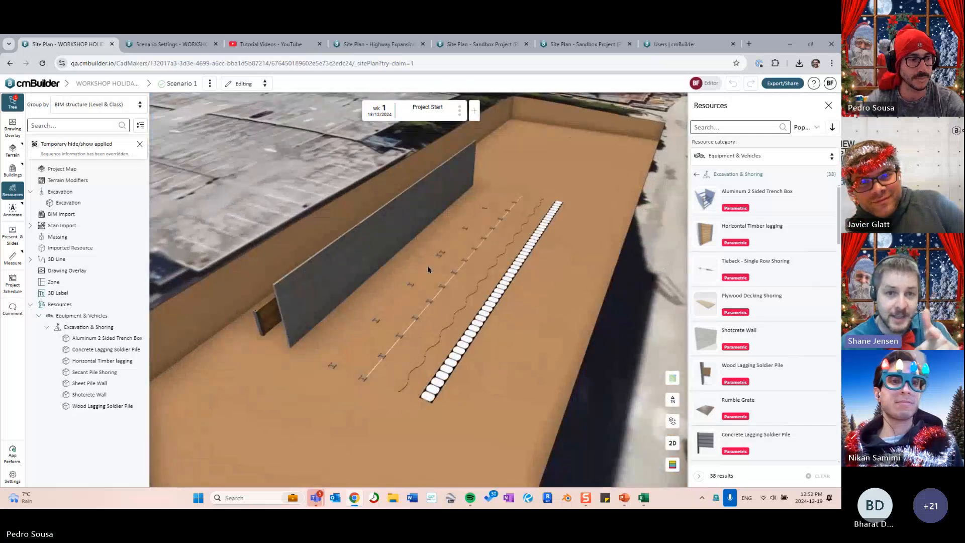
pyautogui.moveTo(429, 269); pyautogui.dragTo(480, 266)
pyautogui.scroll(-1, 784, 208)
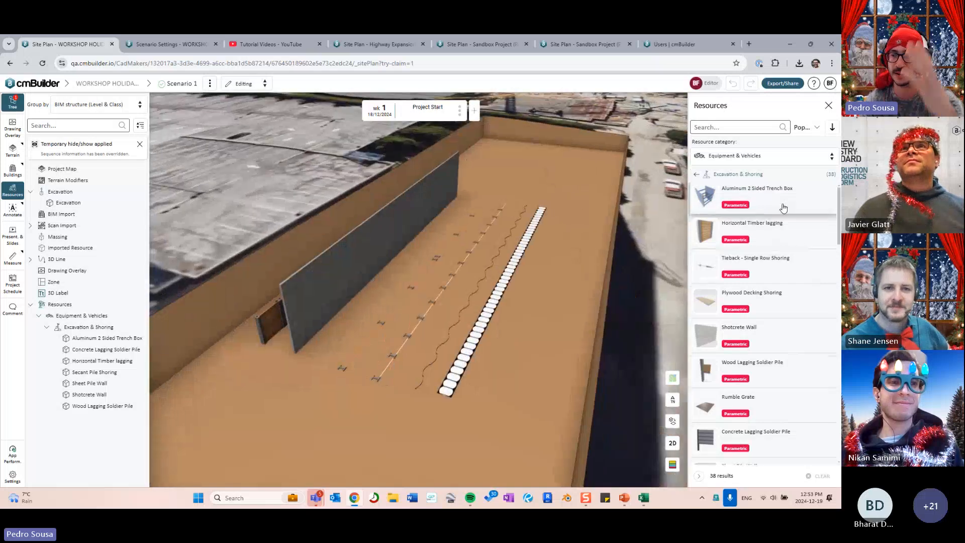
pyautogui.scroll(-5, 784, 208)
pyautogui.scroll(6, 764, 320)
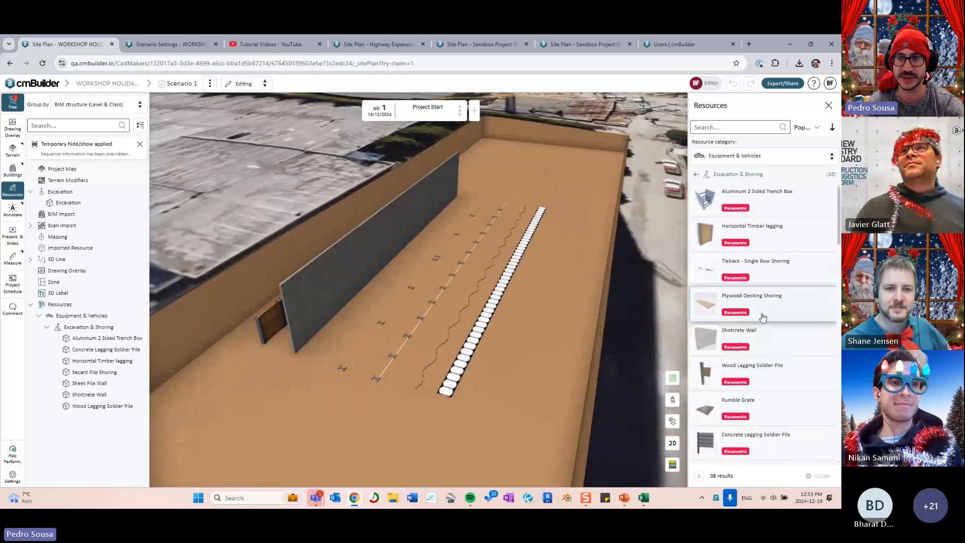
pyautogui.moveTo(416, 320); pyautogui.dragTo(452, 317)
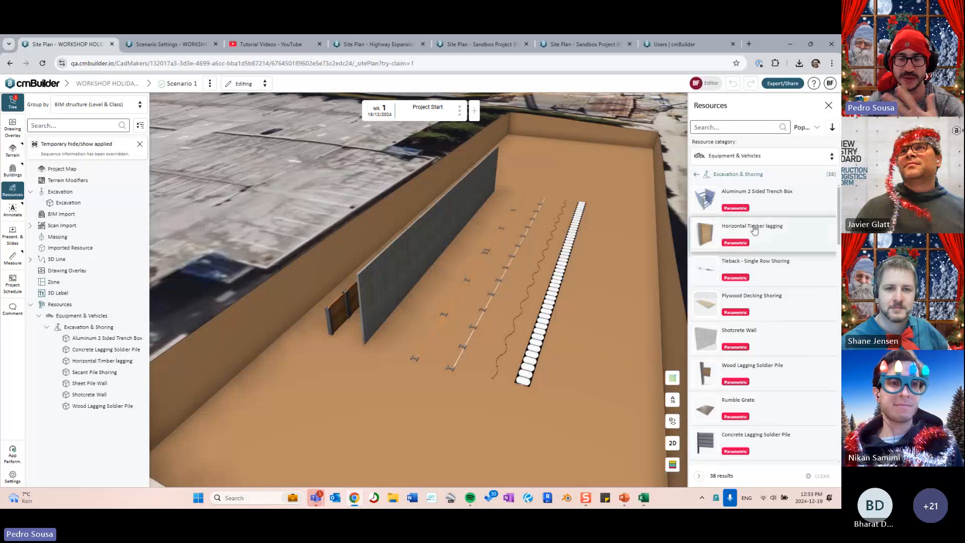
pyautogui.moveTo(513, 341); pyautogui.dragTo(478, 343)
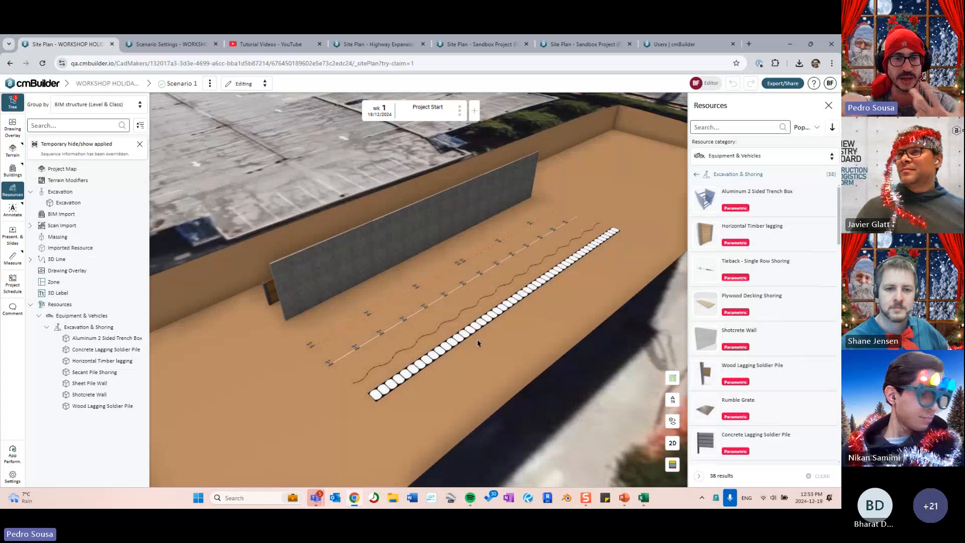
pyautogui.moveTo(478, 343); pyautogui.dragTo(351, 267)
# - Box-select all six shoring resources, then close their properties and deselect them
pyautogui.click(351, 268)
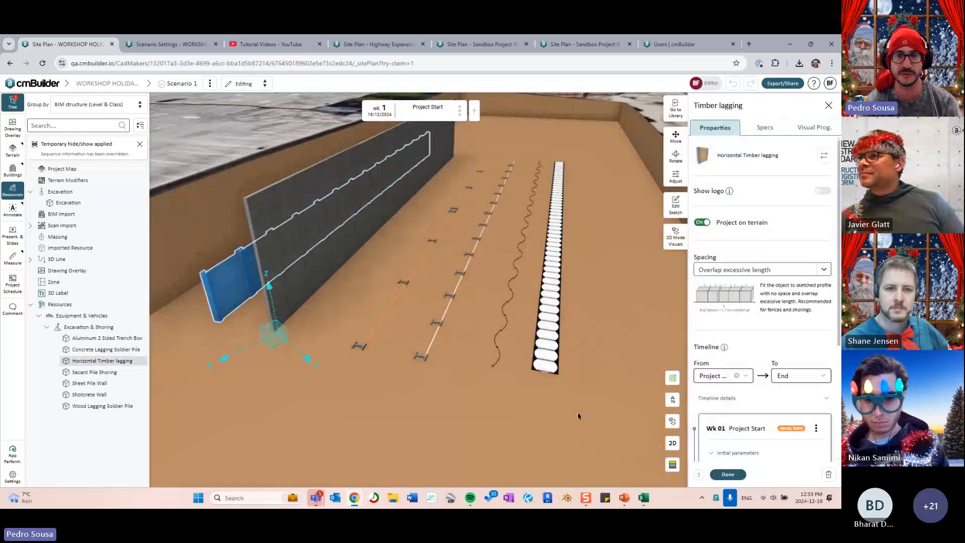
pyautogui.keyDown('shift'); pyautogui.moveTo(584, 429); pyautogui.dragTo(213, 280); pyautogui.keyUp('shift')
pyautogui.moveTo(375, 321); pyautogui.dragTo(382, 320)
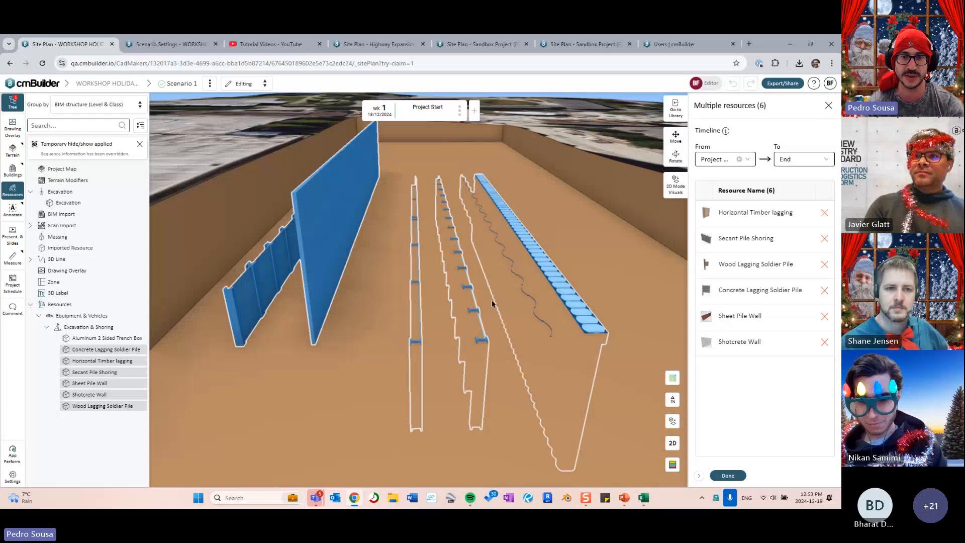
pyautogui.click(828, 106)
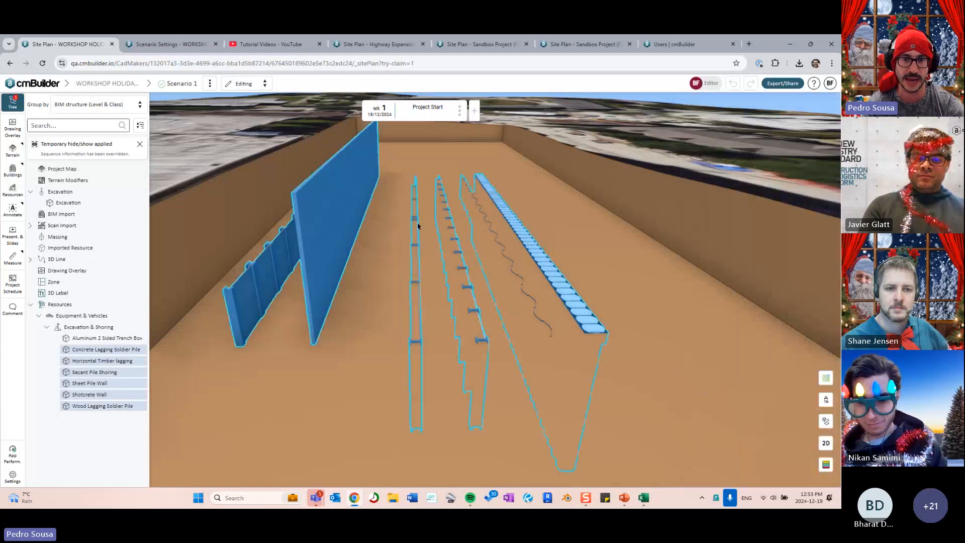
pyautogui.moveTo(417, 223); pyautogui.dragTo(387, 237)
pyautogui.click(402, 254)
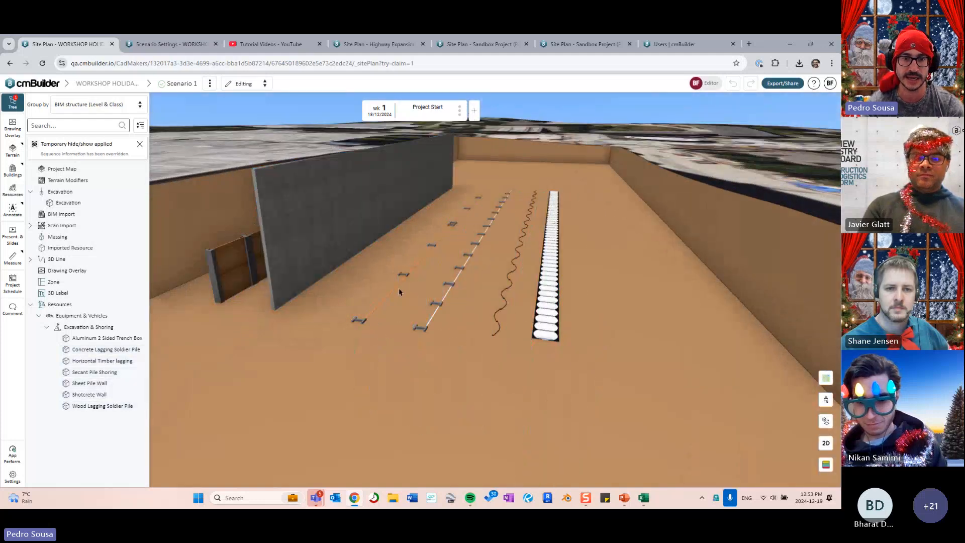
# - Try editing the Wood Lagging Soldier Pile sketch, exit it, and close the resource panels
pyautogui.click(404, 275)
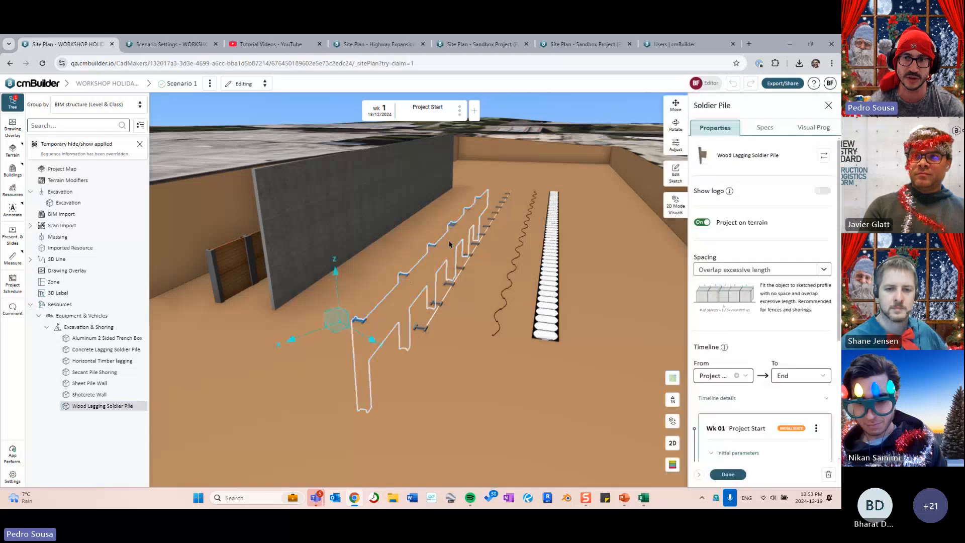
pyautogui.click(677, 176)
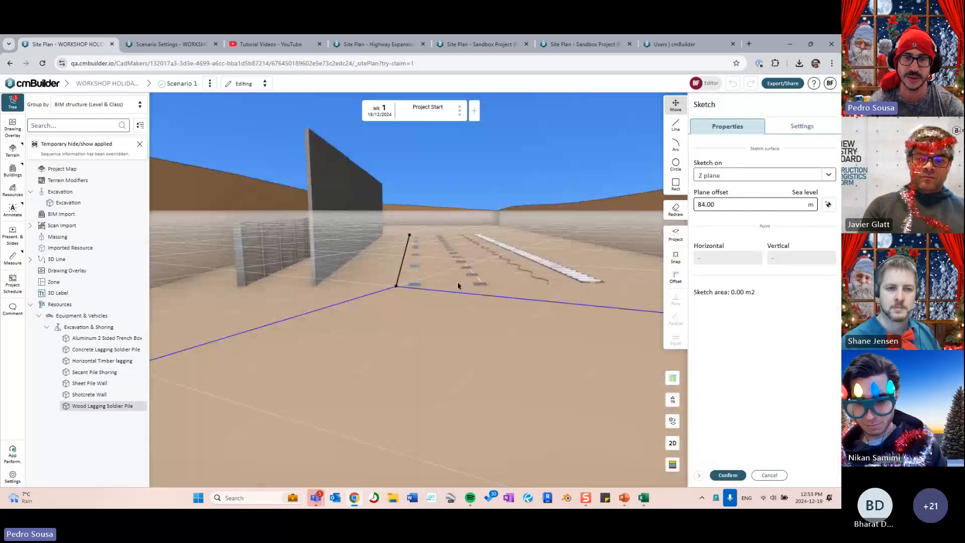
pyautogui.press('Escape')
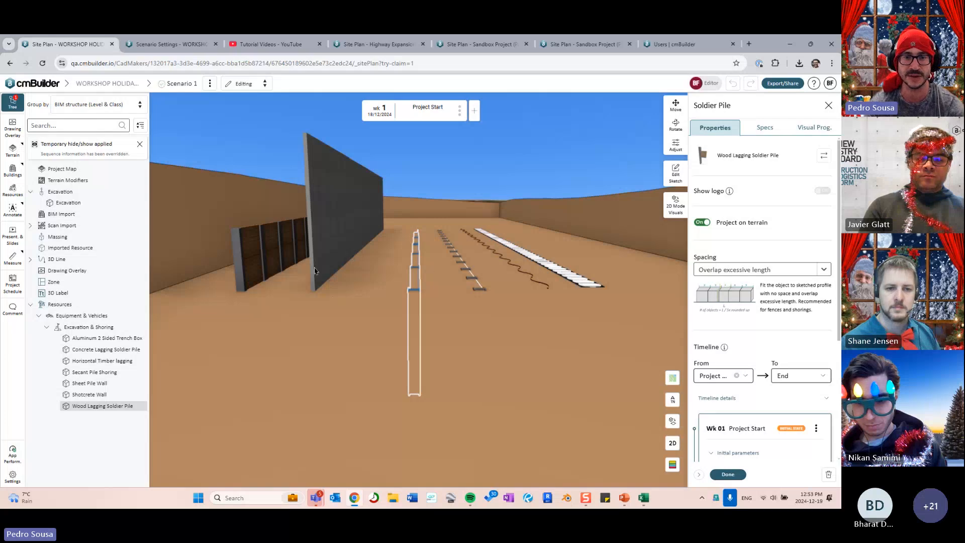
pyautogui.moveTo(437, 267); pyautogui.dragTo(414, 286)
pyautogui.moveTo(501, 312); pyautogui.dragTo(307, 254)
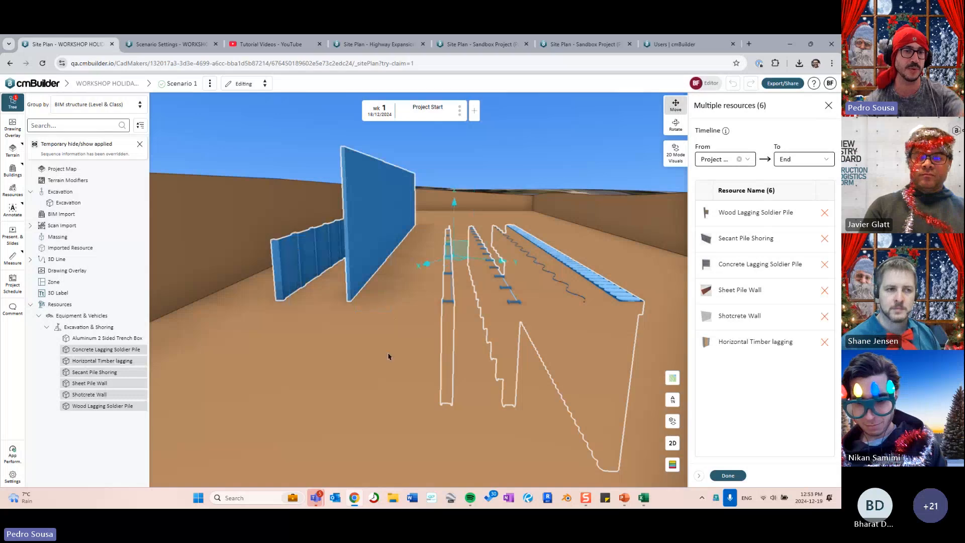
pyautogui.press('Escape')
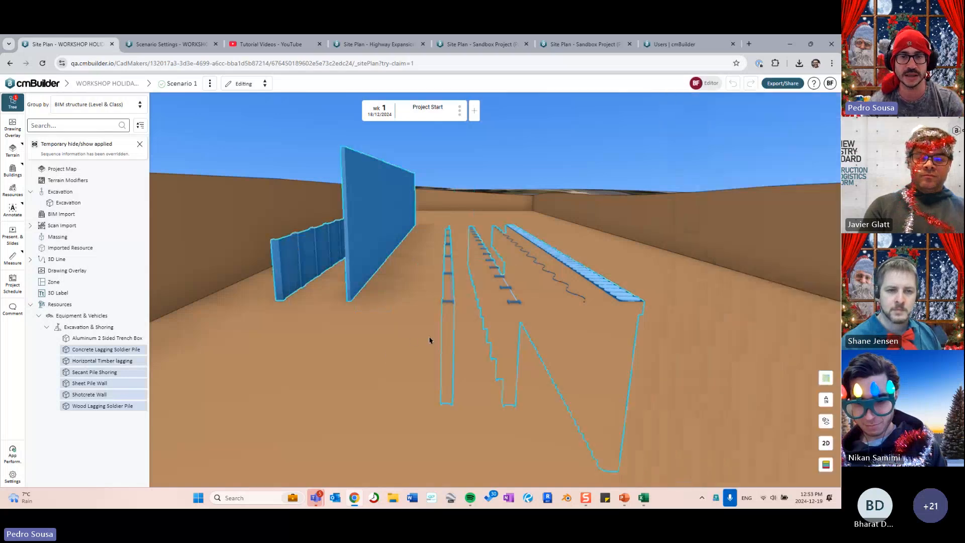
pyautogui.moveTo(426, 332); pyautogui.dragTo(407, 330, button='middle')
# - Select the Shotcrete Wall and open its sketch line for editing
pyautogui.click(355, 322)
pyautogui.moveTo(354, 322); pyautogui.dragTo(450, 320)
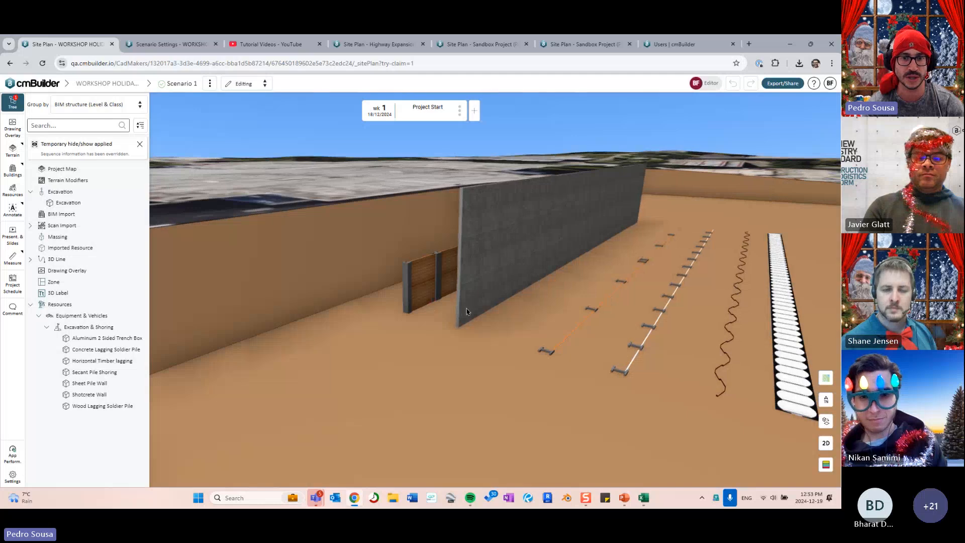
pyautogui.click(471, 312)
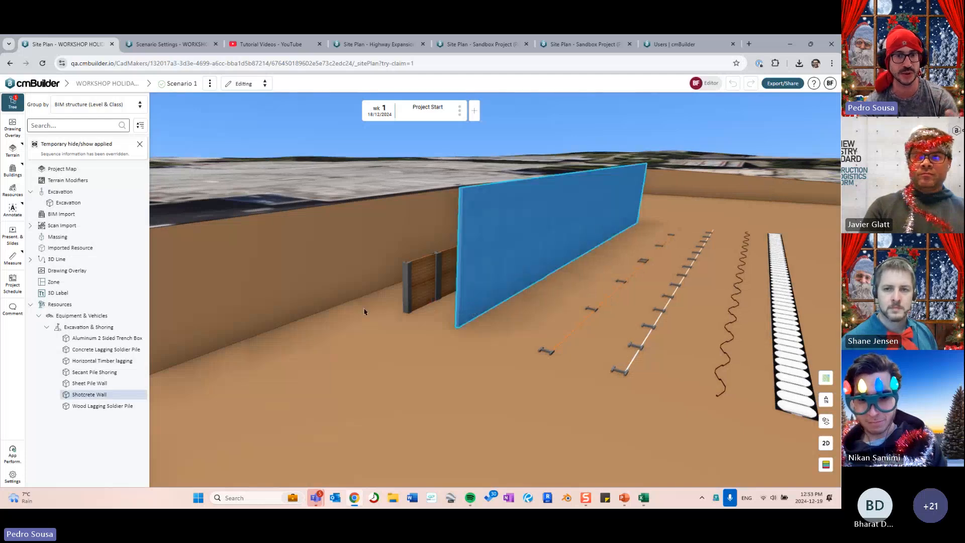
pyautogui.moveTo(372, 307); pyautogui.dragTo(373, 326, button='middle')
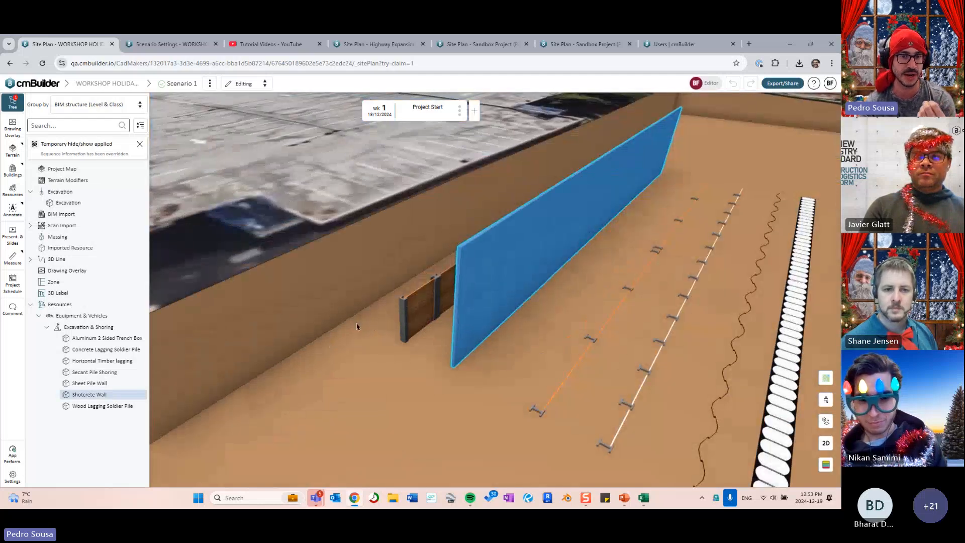
pyautogui.moveTo(437, 299); pyautogui.dragTo(495, 296, button='middle')
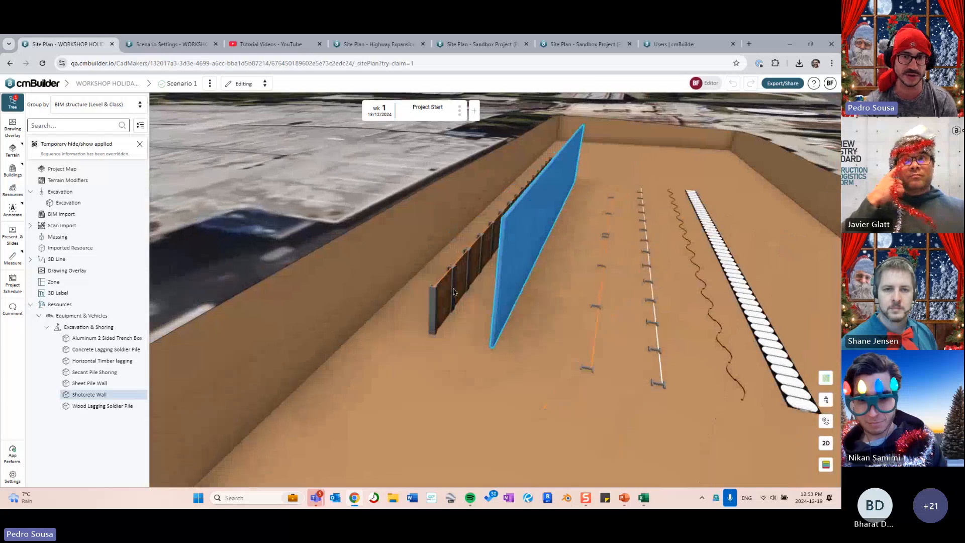
pyautogui.doubleClick(523, 288)
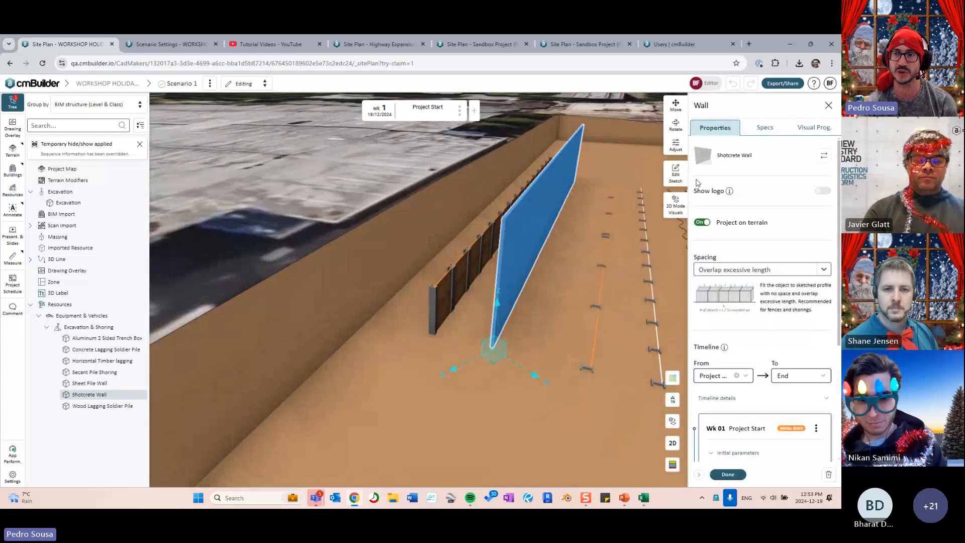
pyautogui.click(675, 174)
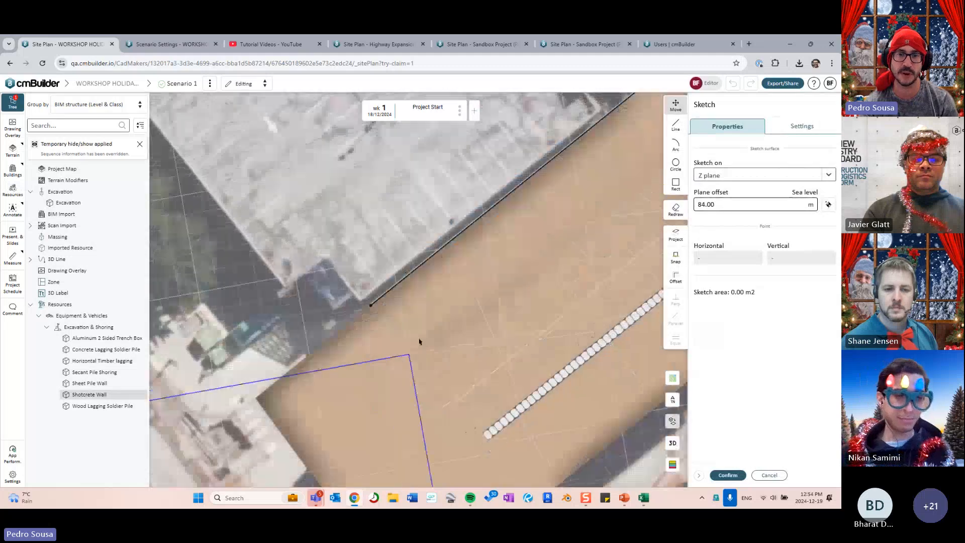
# - Offset the Shotcrete Wall's sketch line by 0.16 m and confirm the edited sketch
pyautogui.moveTo(418, 341); pyautogui.dragTo(407, 338, button='middle')
pyautogui.scroll(3, 423, 299)
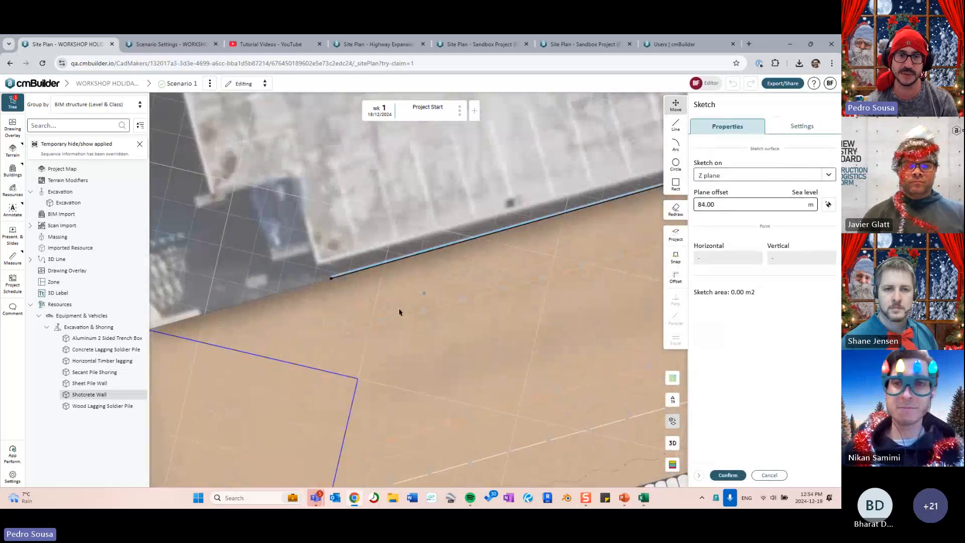
pyautogui.moveTo(399, 312); pyautogui.dragTo(343, 256, button='middle')
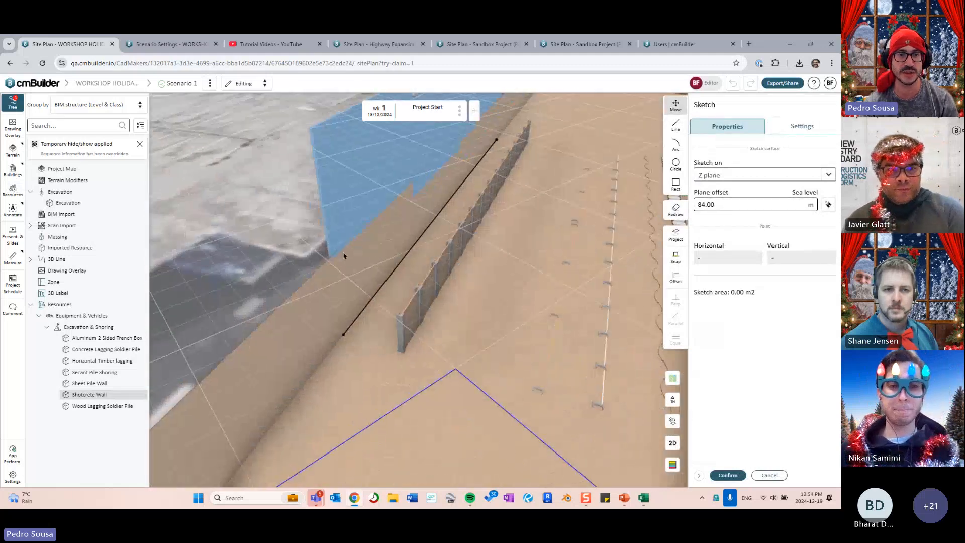
pyautogui.moveTo(379, 291); pyautogui.dragTo(414, 278, button='middle')
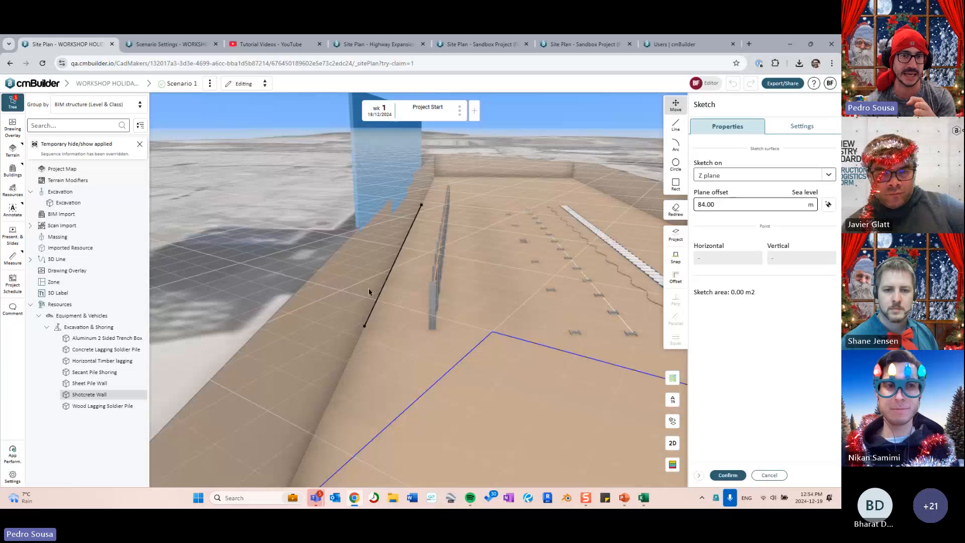
pyautogui.moveTo(383, 198)
pyautogui.mouseDown(button='middle')
pyautogui.moveTo(420, 250)
pyautogui.moveTo(431, 228)
pyautogui.moveTo(471, 298)
pyautogui.moveTo(499, 289)
pyautogui.moveTo(501, 297)
pyautogui.moveTo(446, 294)
pyautogui.moveTo(517, 302)
pyautogui.moveTo(459, 300)
pyautogui.mouseUp(button='middle')
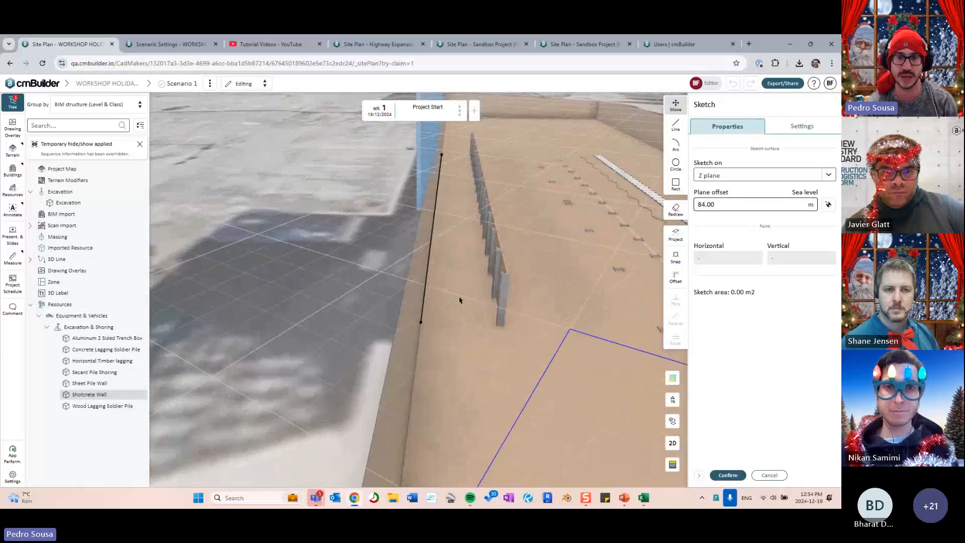
pyautogui.click(666, 278)
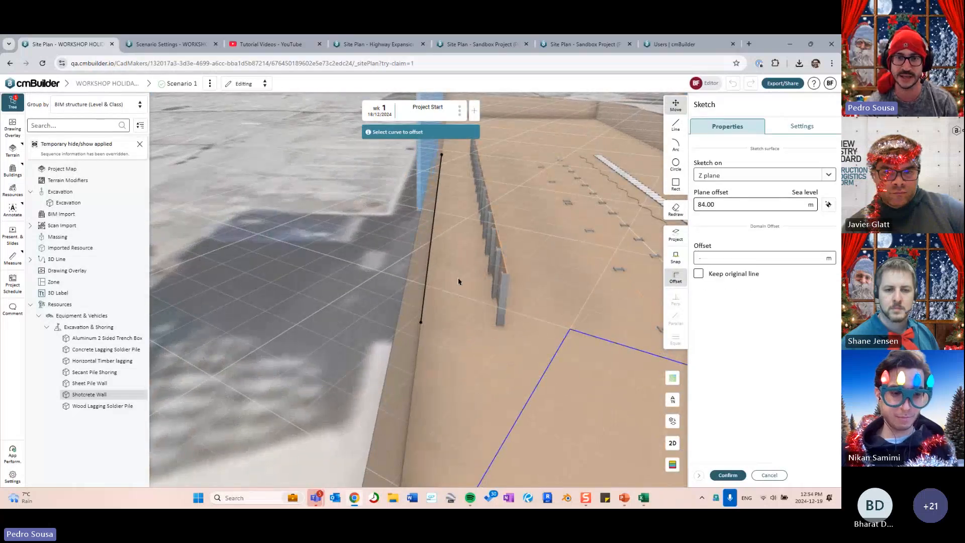
pyautogui.click(430, 277)
pyautogui.moveTo(429, 278); pyautogui.dragTo(431, 278)
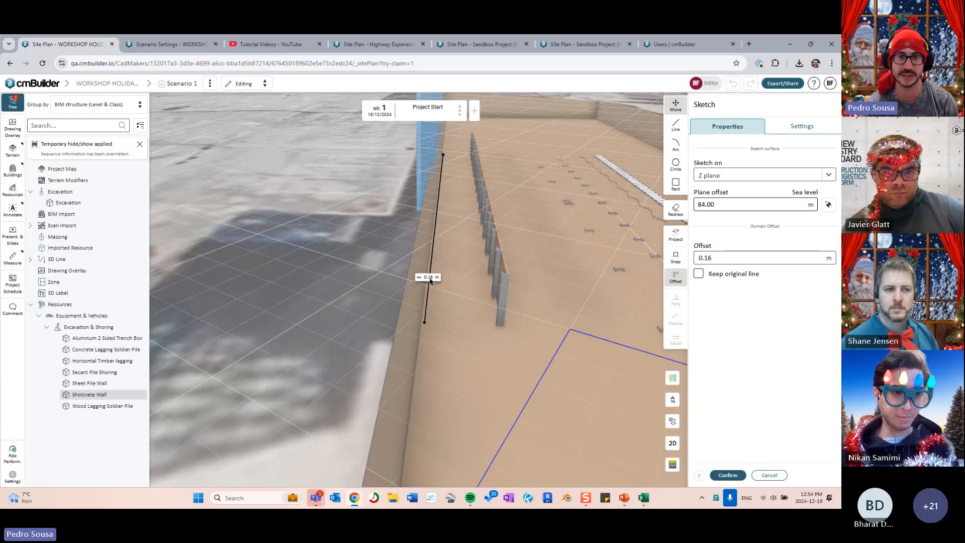
pyautogui.moveTo(562, 338)
pyautogui.mouseDown(button='middle')
pyautogui.moveTo(539, 330)
pyautogui.moveTo(554, 323)
pyautogui.mouseUp(button='middle')
pyautogui.moveTo(495, 292); pyautogui.dragTo(484, 305, button='middle')
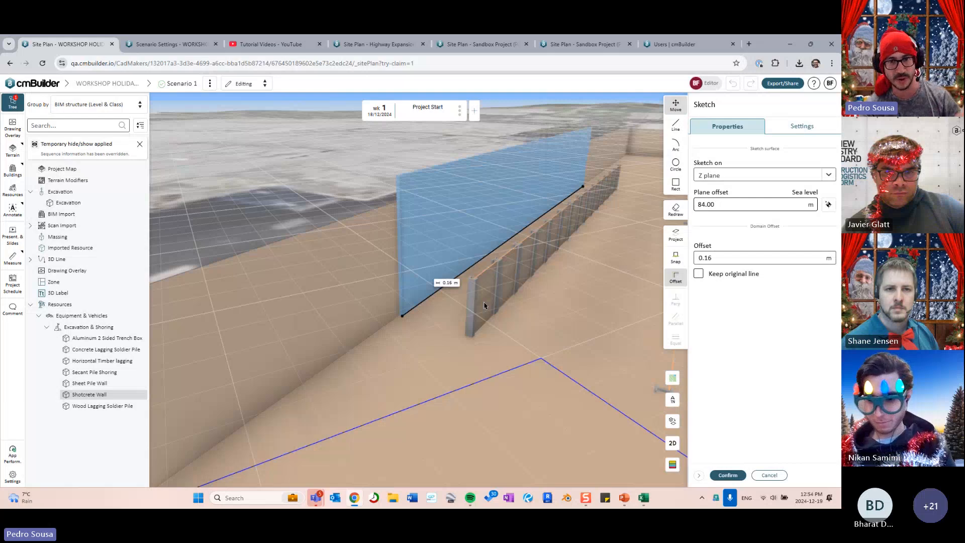
pyautogui.press('a')
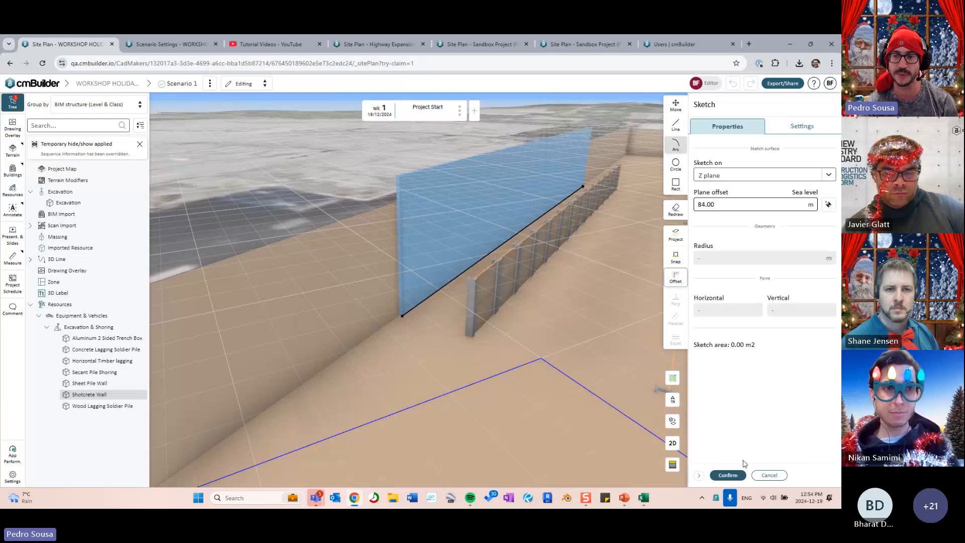
pyautogui.click(728, 475)
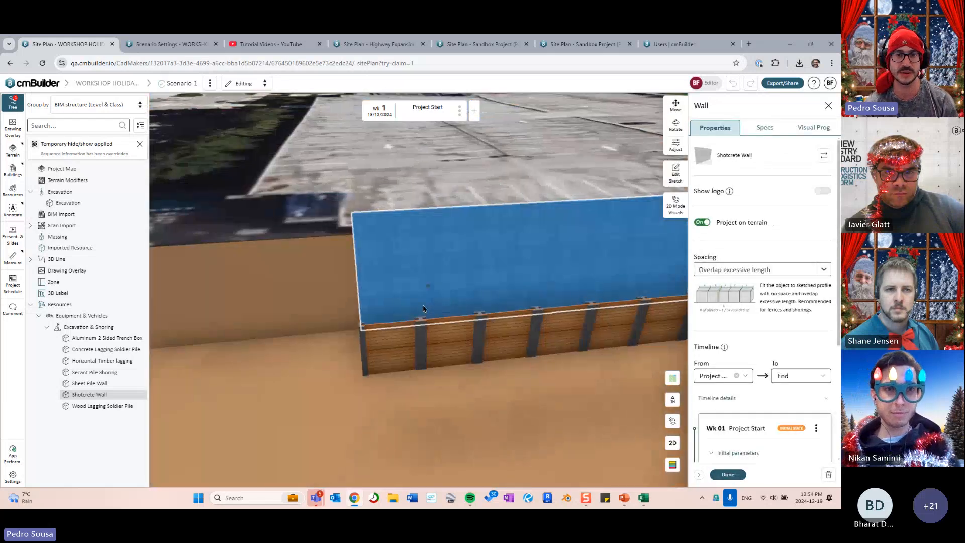
# - Check the grey Shotcrete Wall, close its panel, and select the Wood Lagging Soldier Pile wall
pyautogui.scroll(-3, 423, 308)
pyautogui.moveTo(352, 332); pyautogui.dragTo(495, 337)
pyautogui.click(496, 337)
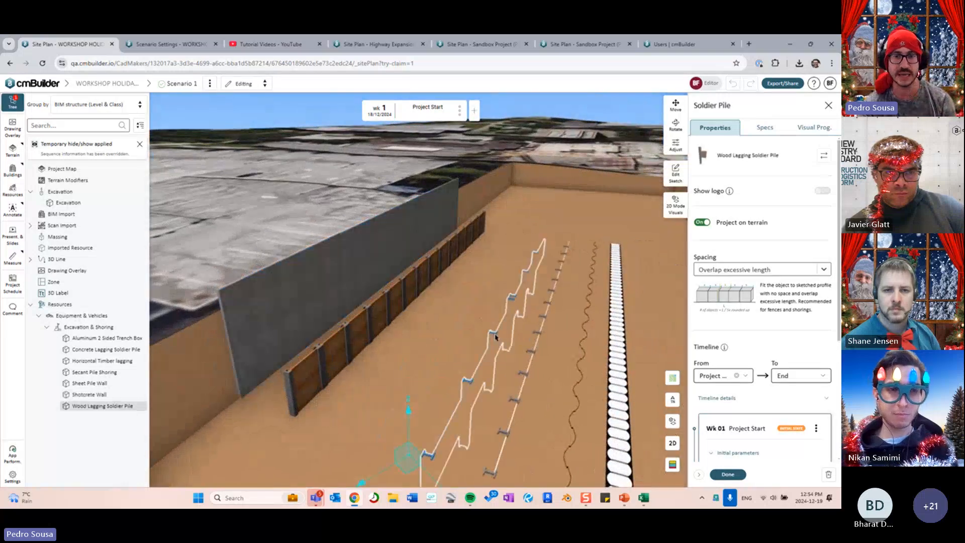
pyautogui.moveTo(401, 332); pyautogui.dragTo(426, 330)
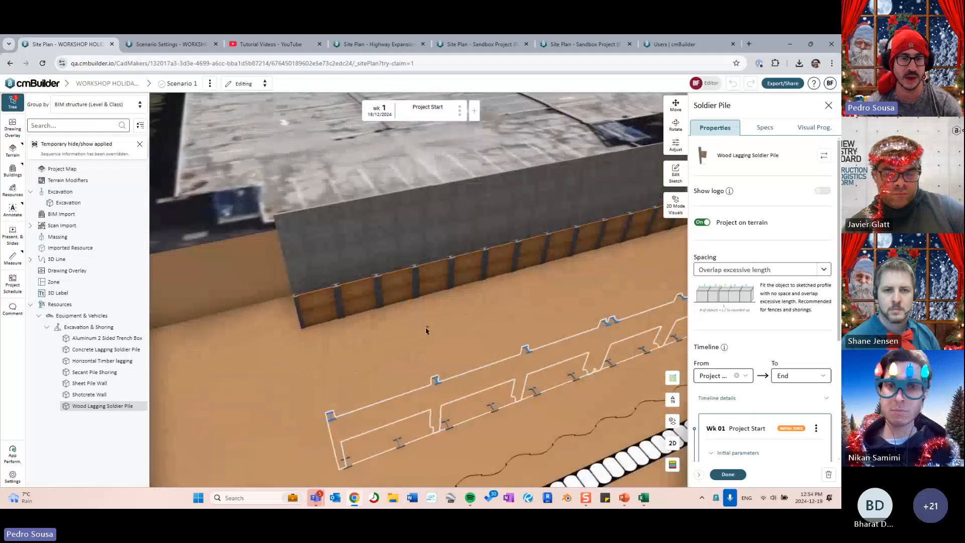
pyautogui.click(410, 254)
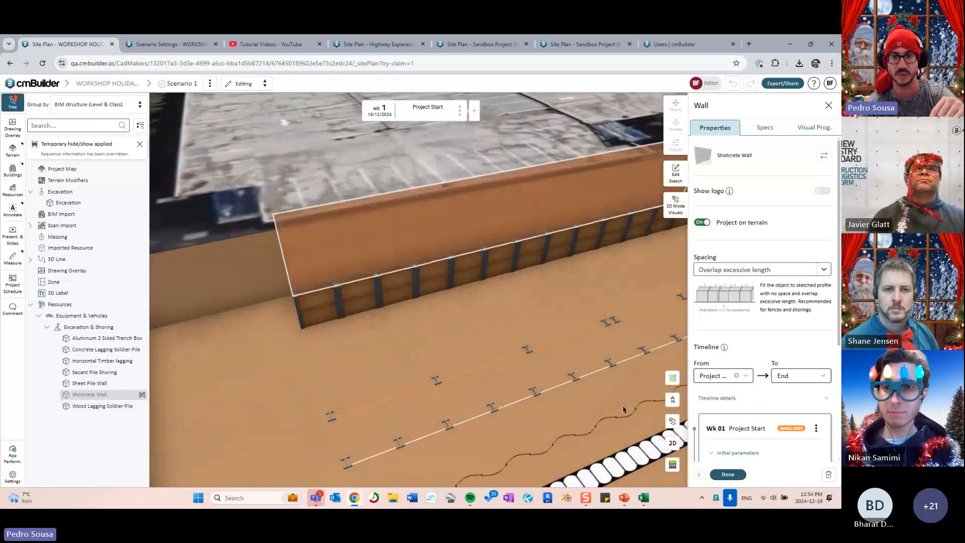
pyautogui.click(727, 474)
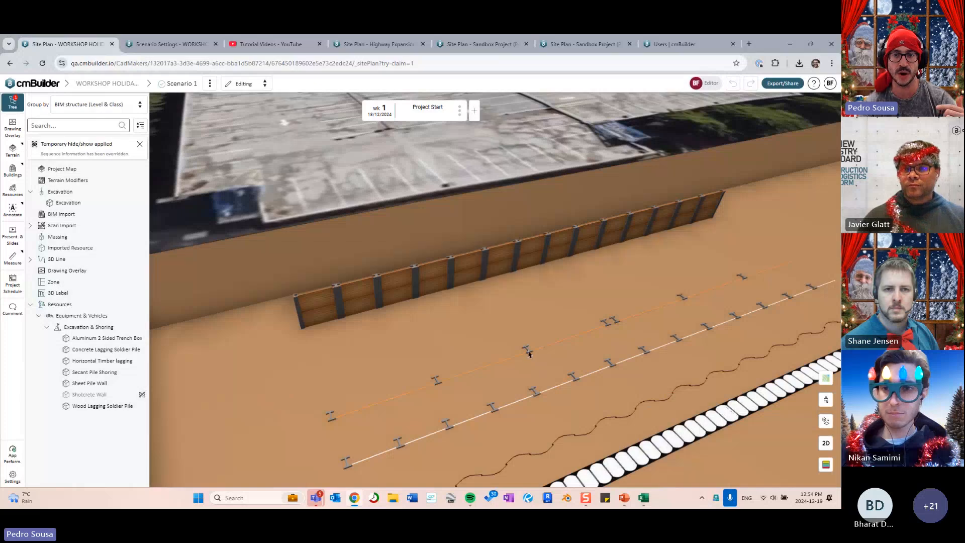
pyautogui.click(528, 354)
# - In top-down plan view, snap the soldier pile wall's sketch line onto the excavation edge
pyautogui.click(655, 209)
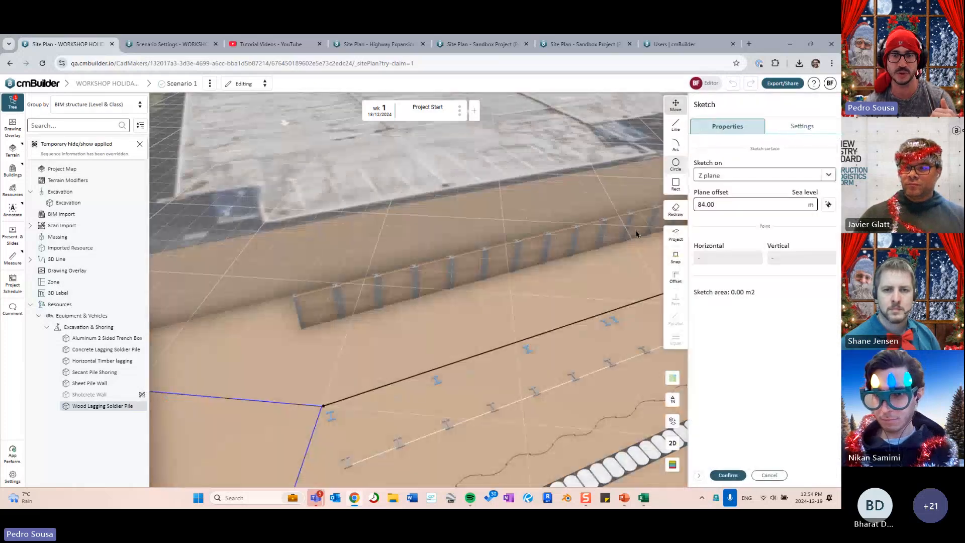
pyautogui.scroll(-3, 493, 269)
pyautogui.moveTo(493, 270); pyautogui.dragTo(497, 298, button='middle')
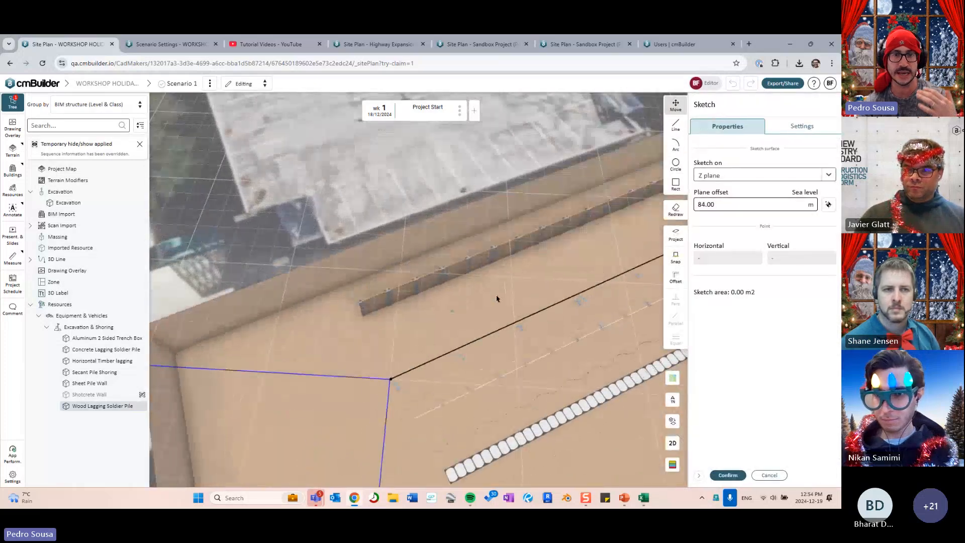
pyautogui.click(673, 441)
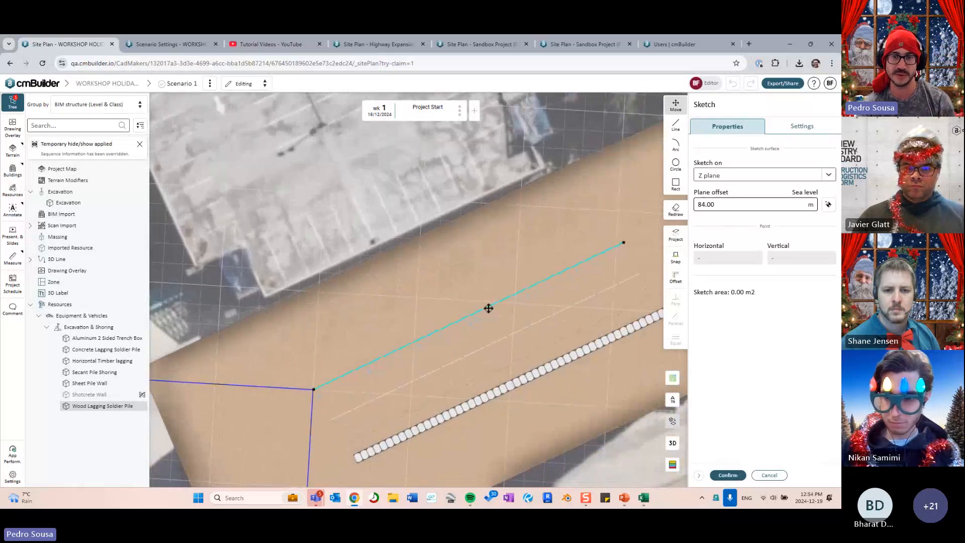
pyautogui.click(487, 308)
pyautogui.press('s')
pyautogui.moveTo(404, 310); pyautogui.dragTo(473, 287)
pyautogui.click(402, 247)
pyautogui.scroll(5, 474, 287)
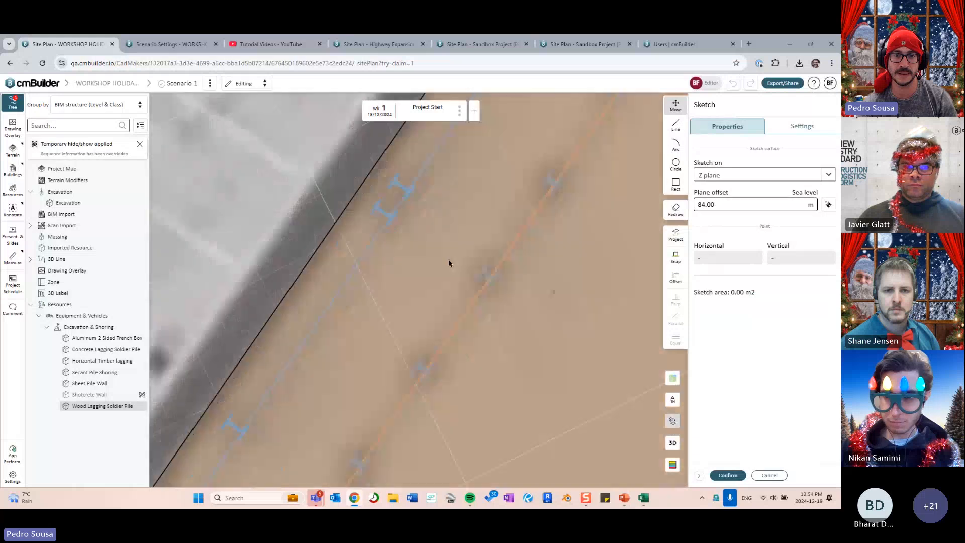
pyautogui.moveTo(429, 243); pyautogui.dragTo(480, 261)
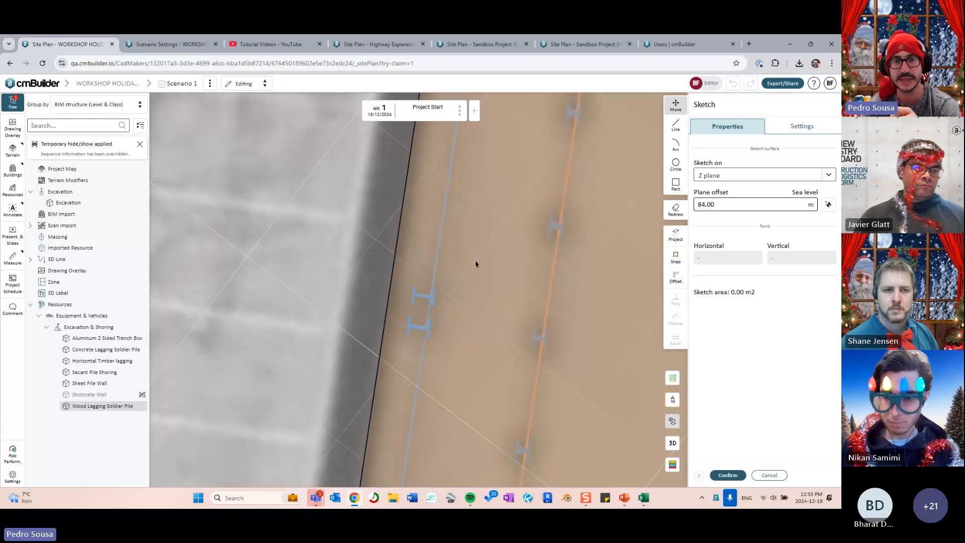
# - Shift the sketch line about 1.02 m toward the building edge and orbit to check it
pyautogui.click(673, 442)
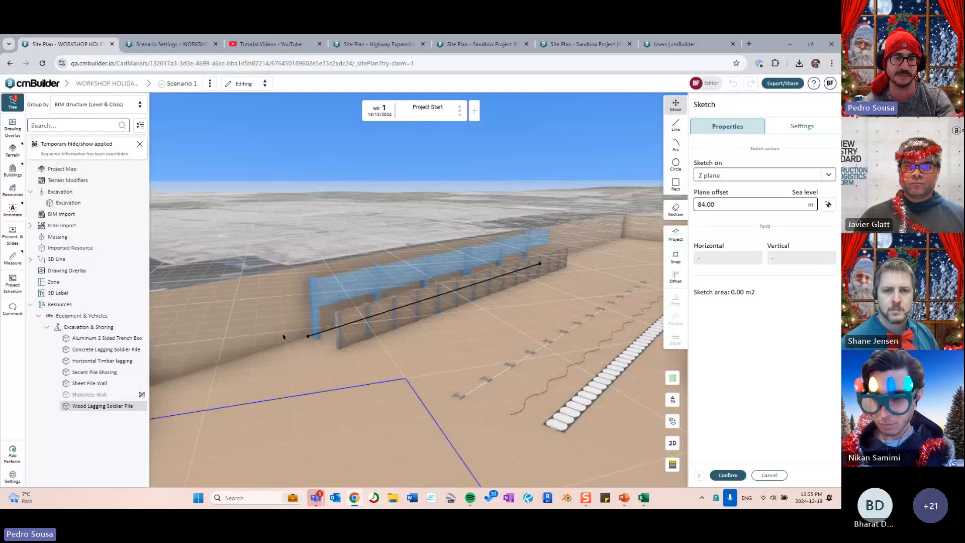
pyautogui.moveTo(283, 333)
pyautogui.mouseDown(button='middle')
pyautogui.moveTo(367, 380)
pyautogui.moveTo(362, 385)
pyautogui.mouseUp(button='middle')
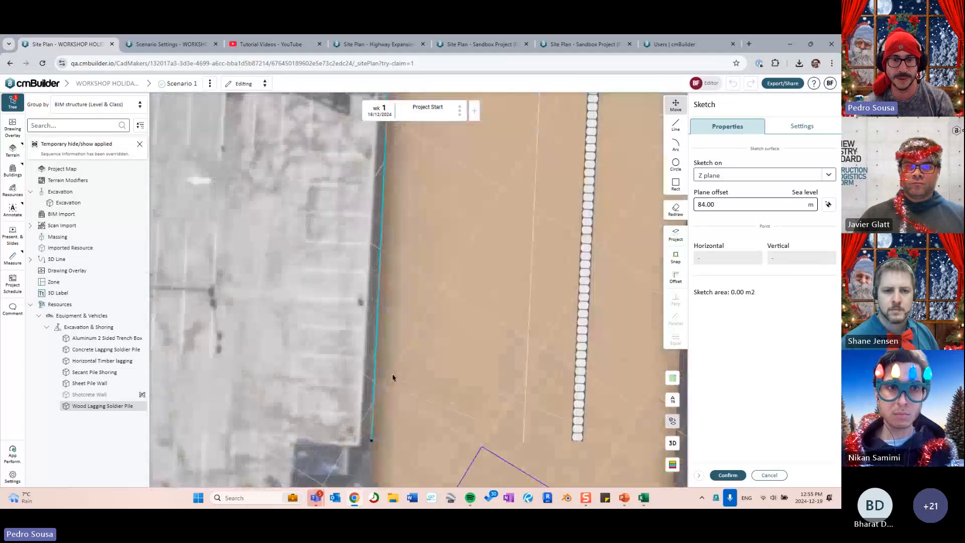
pyautogui.click(368, 337)
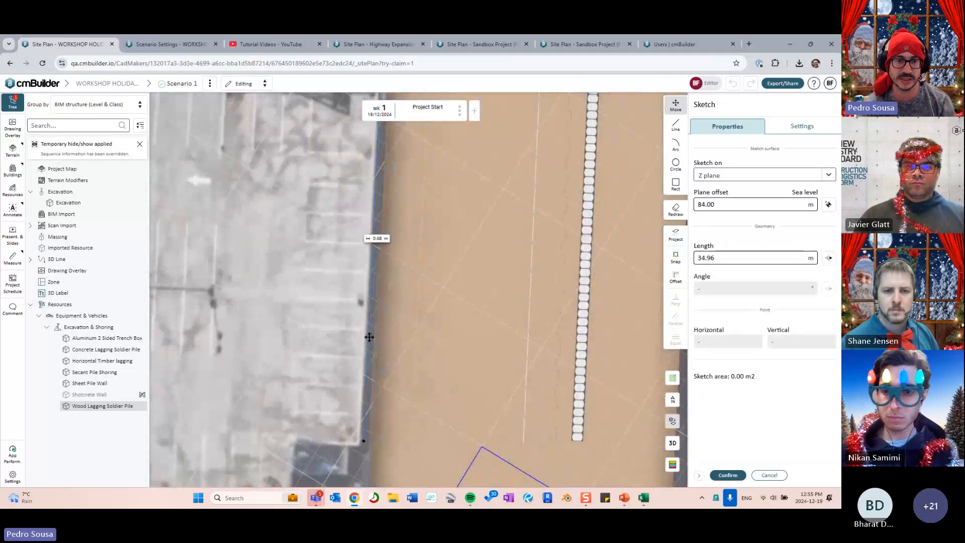
pyautogui.moveTo(369, 337); pyautogui.dragTo(367, 339)
pyautogui.moveTo(430, 364); pyautogui.dragTo(462, 320, button='middle')
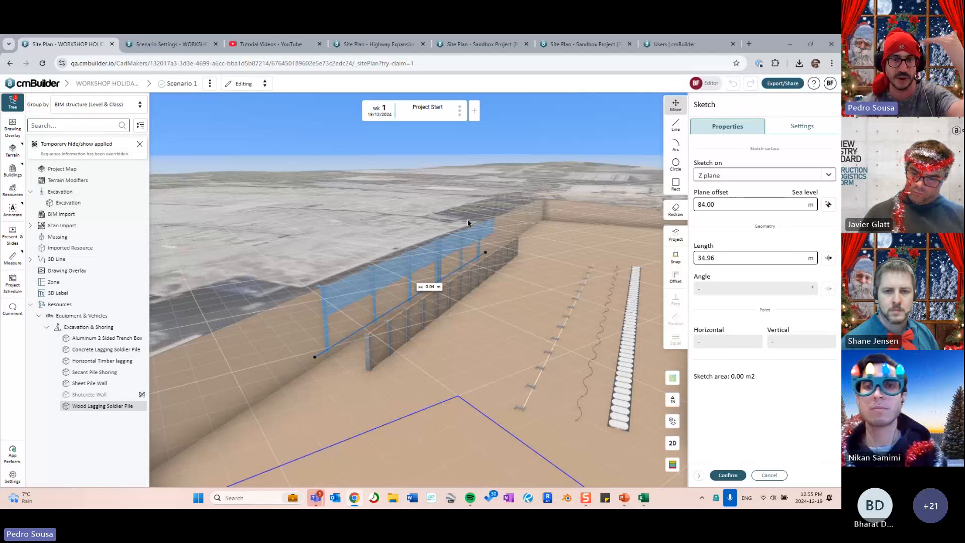
pyautogui.moveTo(568, 254)
pyautogui.mouseDown()
pyautogui.moveTo(550, 261)
pyautogui.moveTo(573, 263)
pyautogui.mouseUp()
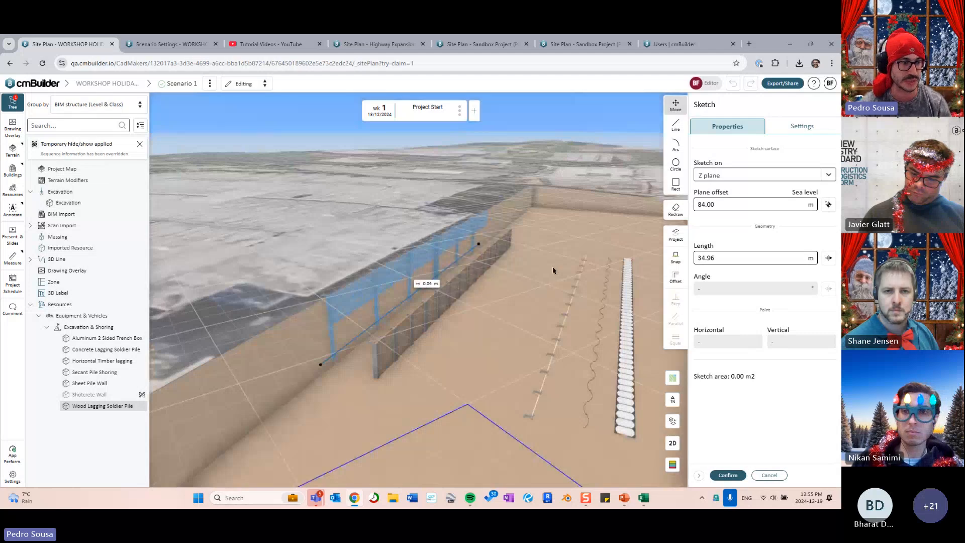
pyautogui.moveTo(551, 270); pyautogui.dragTo(584, 265)
pyautogui.click(673, 443)
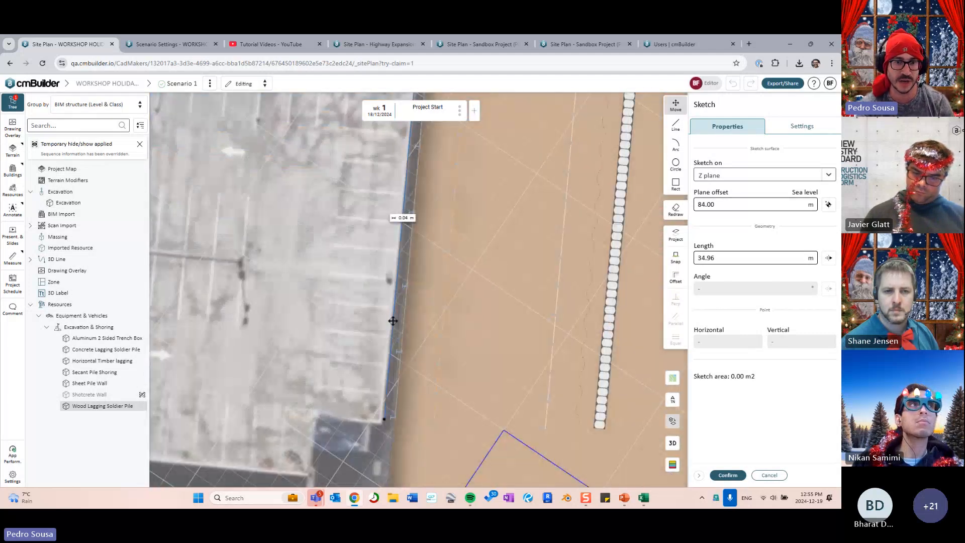
pyautogui.moveTo(443, 316); pyautogui.dragTo(448, 248)
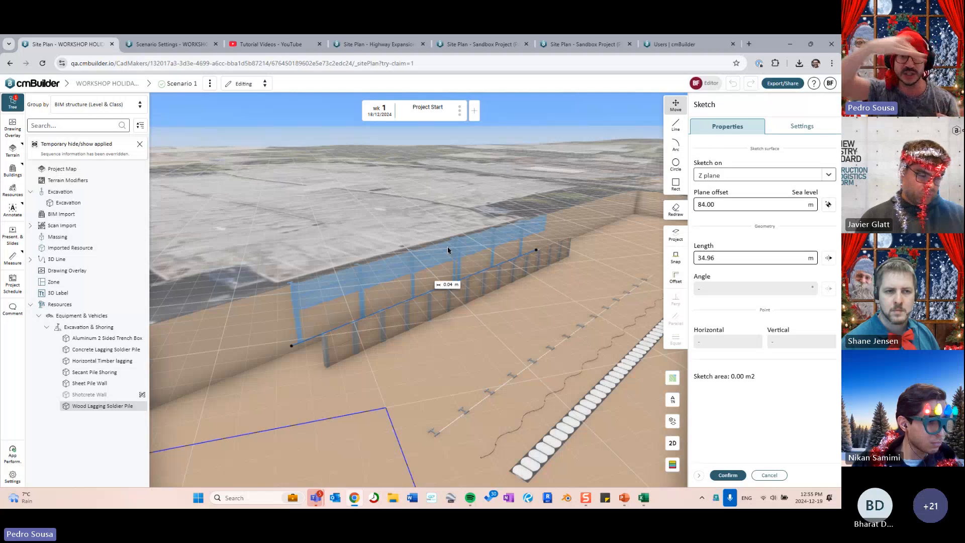
pyautogui.press('2')
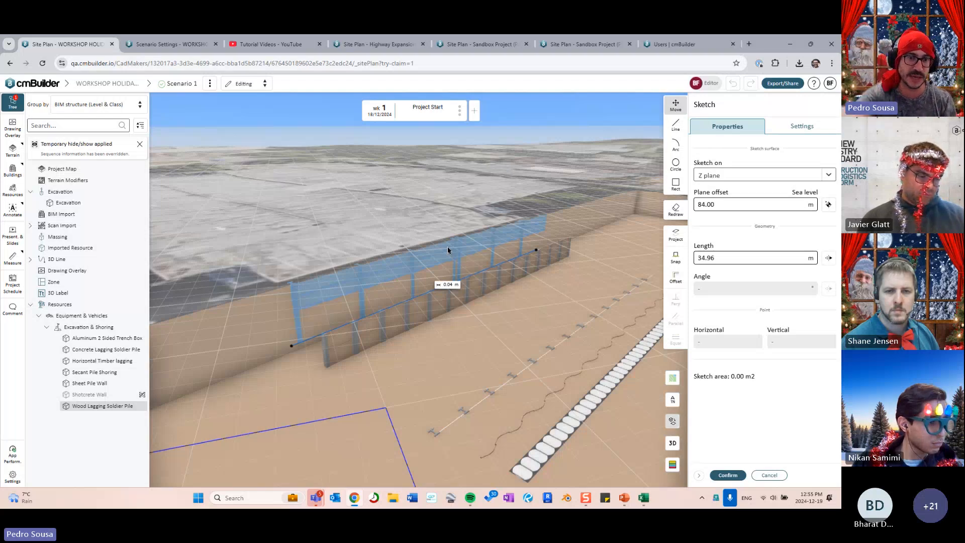
pyautogui.press('3')
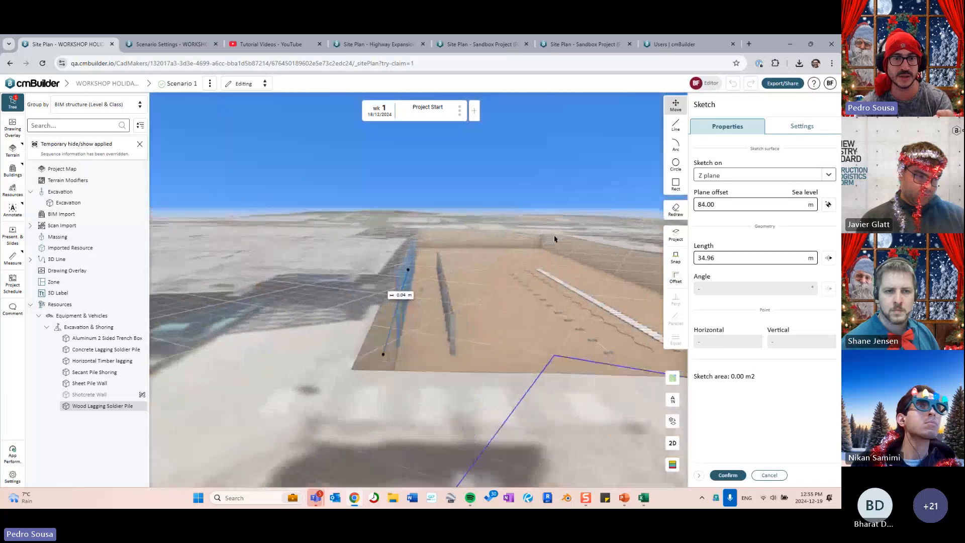
pyautogui.moveTo(453, 325); pyautogui.dragTo(503, 315, button='right')
pyautogui.click(493, 323)
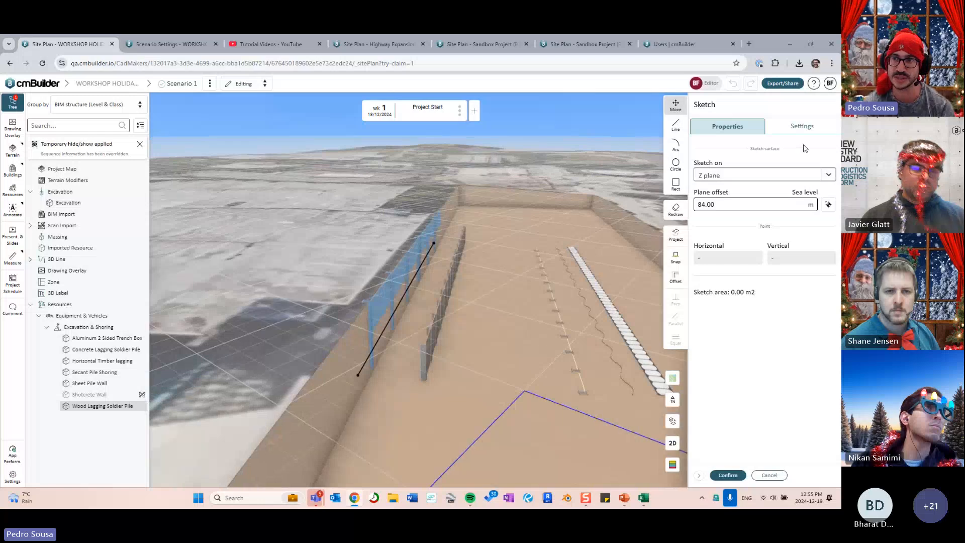
# - Toggle Live preview off and on in Sketch Settings, then confirm to rebuild the soldier pile wall
pyautogui.click(802, 129)
pyautogui.click(822, 302)
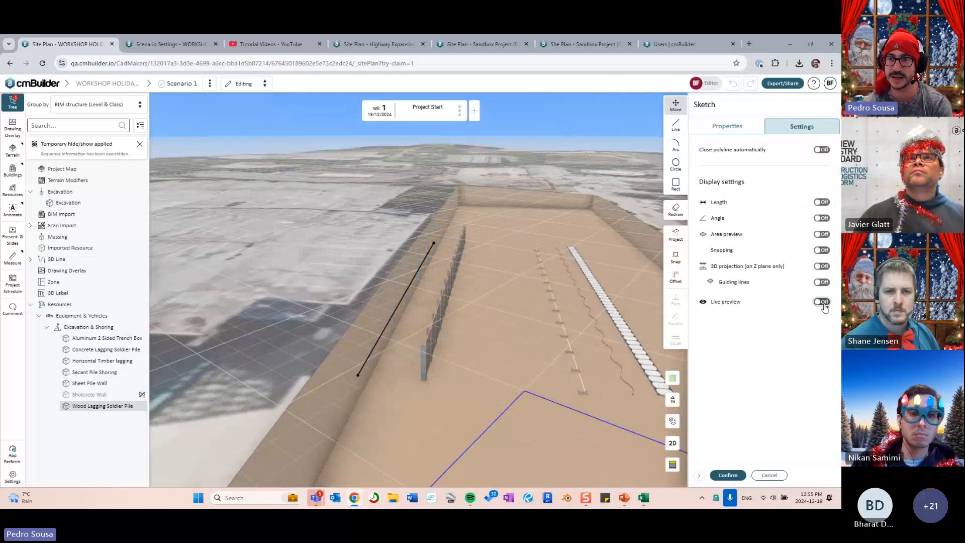
pyautogui.click(822, 302)
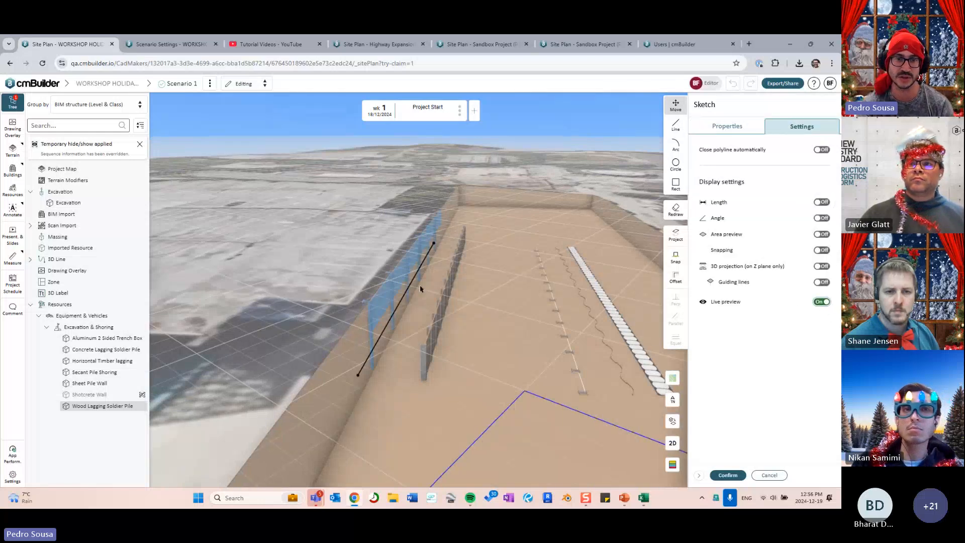
pyautogui.moveTo(522, 352)
pyautogui.mouseDown(button='right')
pyautogui.moveTo(487, 357)
pyautogui.moveTo(528, 336)
pyautogui.mouseUp(button='right')
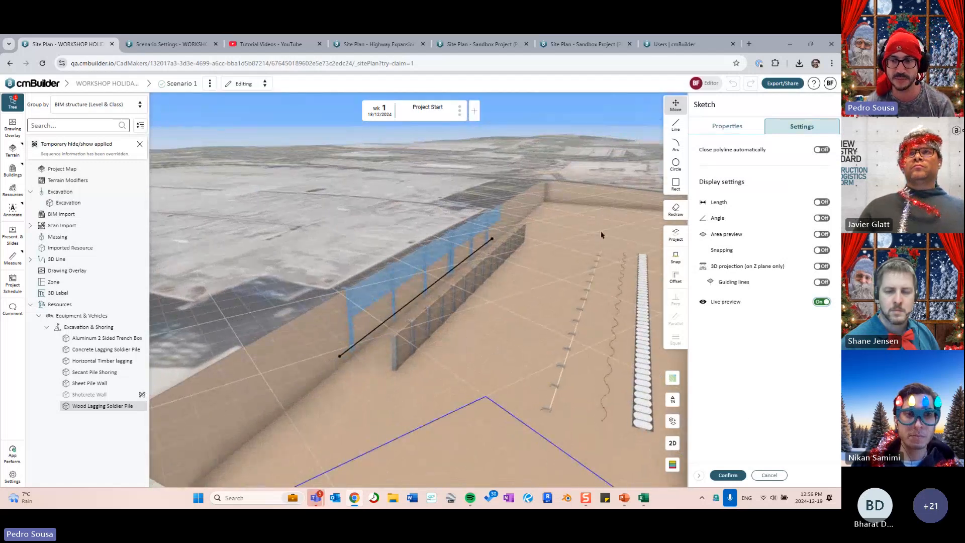
pyautogui.click(738, 473)
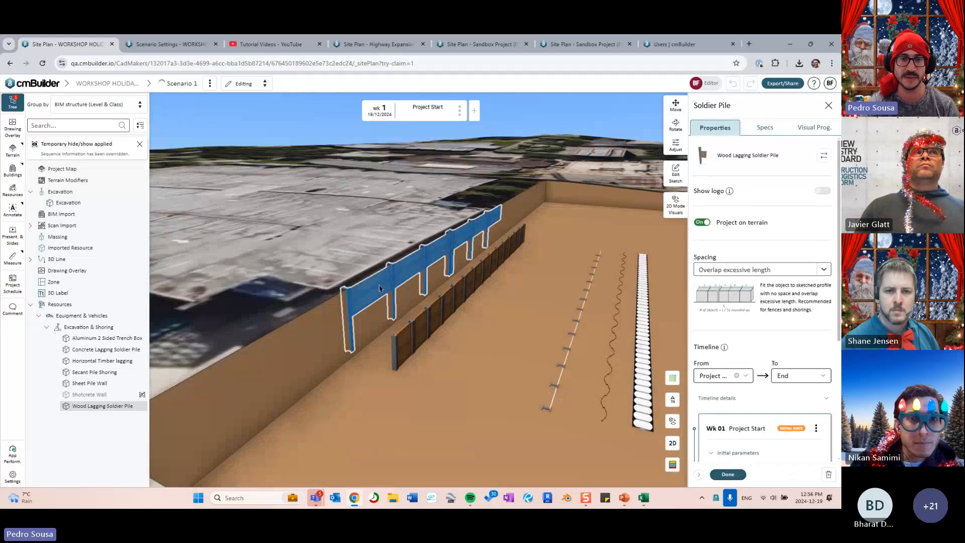
# - Snap the soldier pile line's end to the pit's left face and confirm the extended outline
pyautogui.moveTo(357, 300); pyautogui.dragTo(332, 271, button='right')
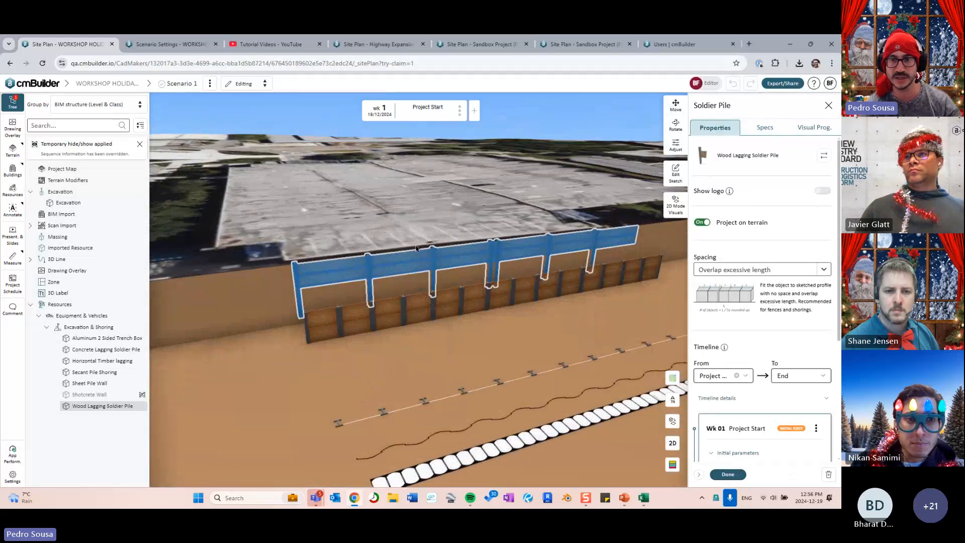
pyautogui.moveTo(416, 247); pyautogui.dragTo(409, 268, button='right')
pyautogui.scroll(-3, 425, 281)
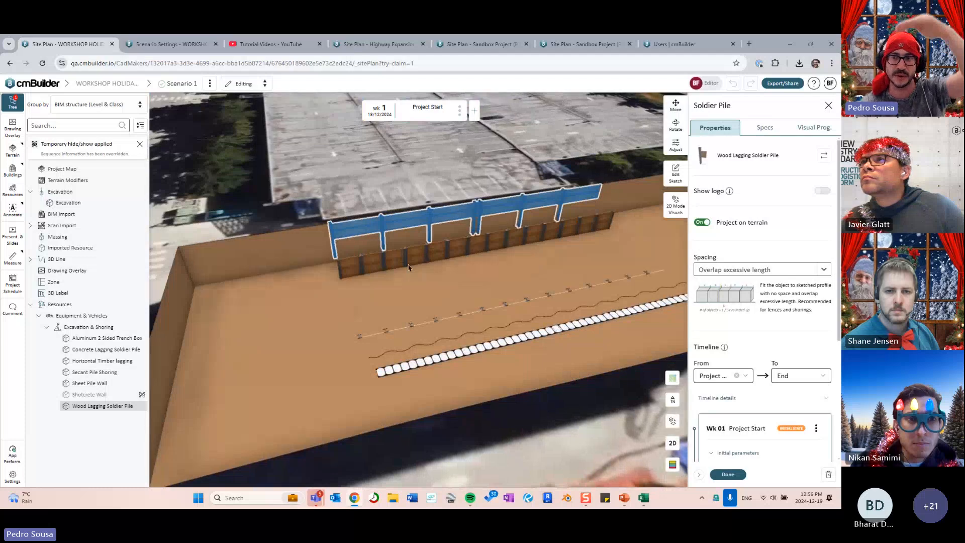
pyautogui.click(675, 174)
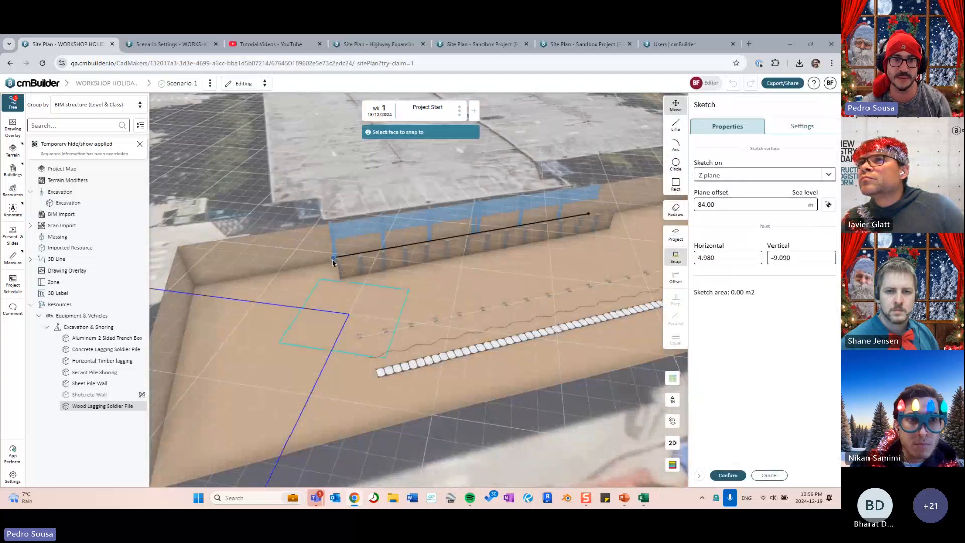
pyautogui.click(186, 296)
pyautogui.scroll(-3, 441, 271)
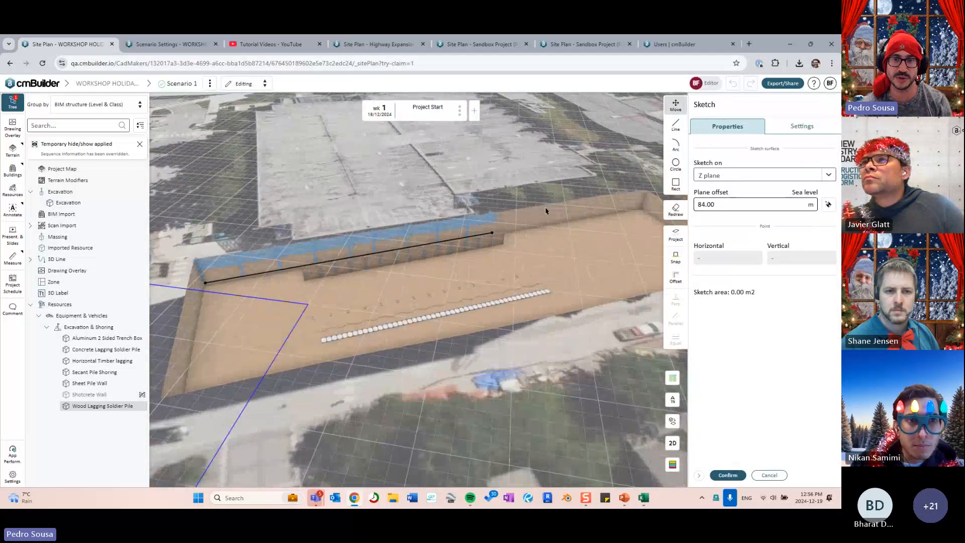
pyautogui.click(492, 232)
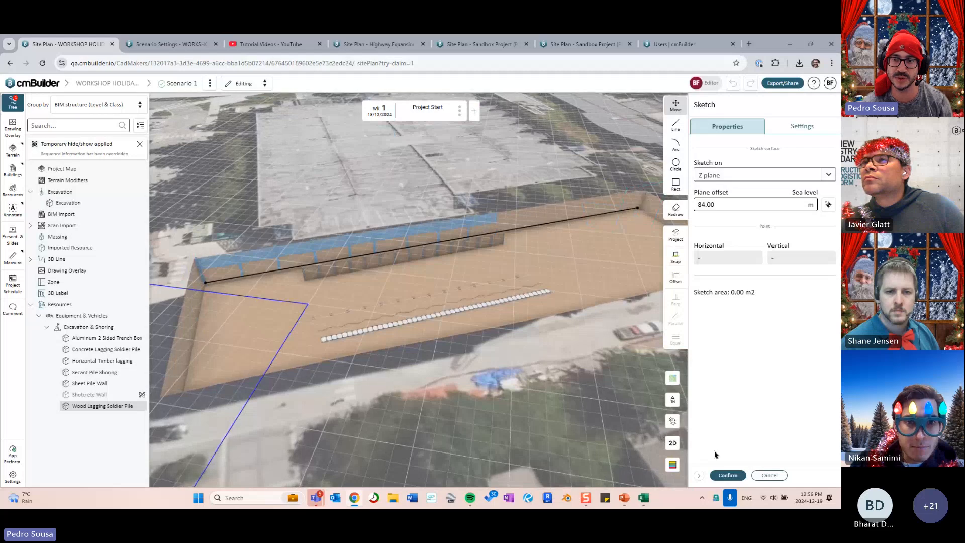
pyautogui.click(728, 475)
# - Review the wall's Adjust settings, now 7.8 m high, and deselect the wall
pyautogui.moveTo(444, 323)
pyautogui.mouseDown()
pyautogui.moveTo(495, 301)
pyautogui.moveTo(486, 293)
pyautogui.moveTo(535, 300)
pyautogui.moveTo(379, 322)
pyautogui.moveTo(357, 293)
pyautogui.moveTo(106, 296)
pyautogui.moveTo(100, 282)
pyautogui.moveTo(392, 283)
pyautogui.moveTo(488, 295)
pyautogui.moveTo(433, 336)
pyautogui.moveTo(467, 339)
pyautogui.moveTo(445, 335)
pyautogui.mouseUp()
pyautogui.scroll(-3, 422, 344)
pyautogui.click(676, 145)
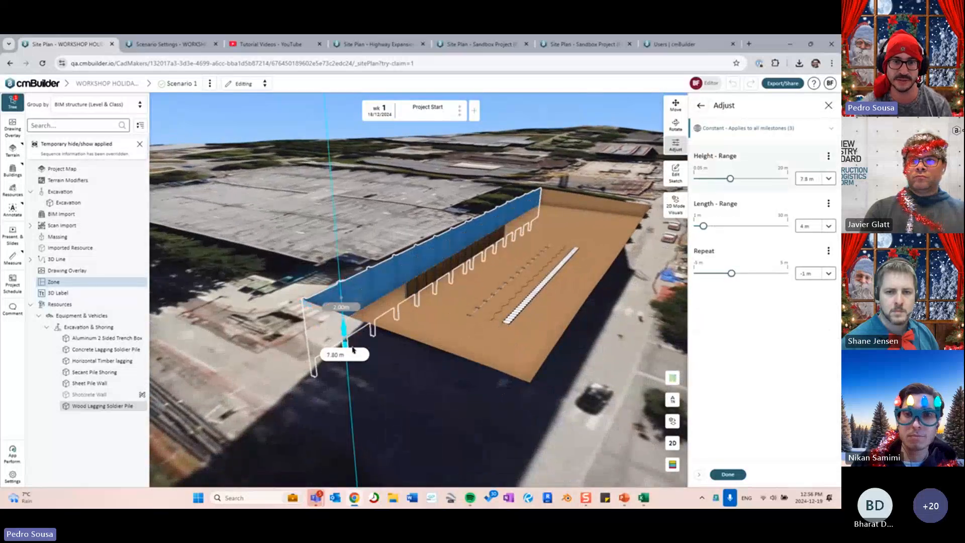
pyautogui.click(728, 474)
pyautogui.moveTo(457, 310); pyautogui.dragTo(445, 336)
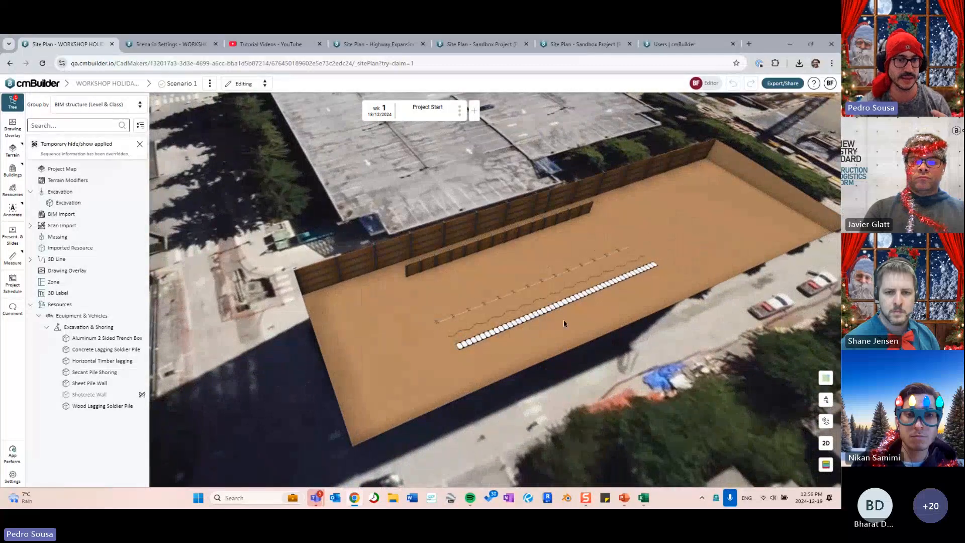
pyautogui.moveTo(564, 323); pyautogui.dragTo(505, 315)
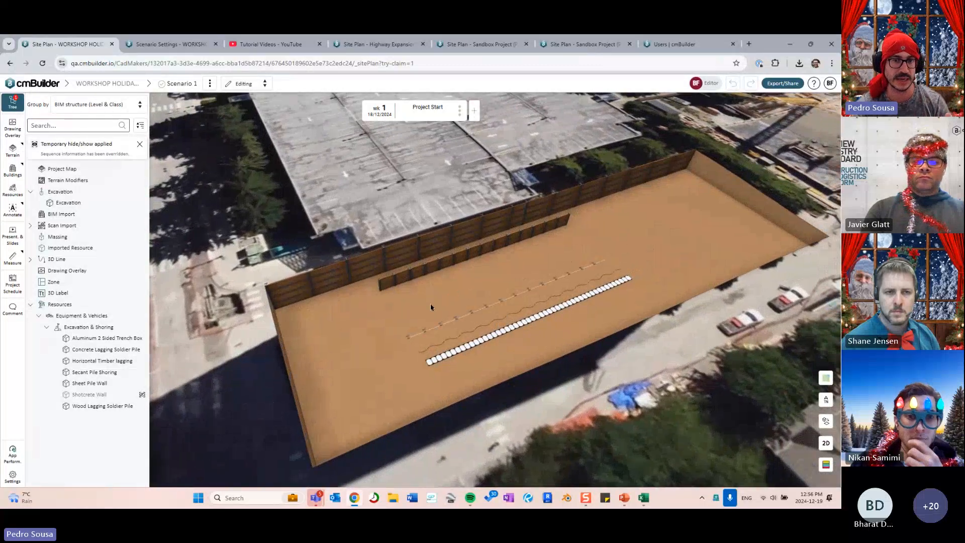
pyautogui.moveTo(421, 295); pyautogui.dragTo(412, 321)
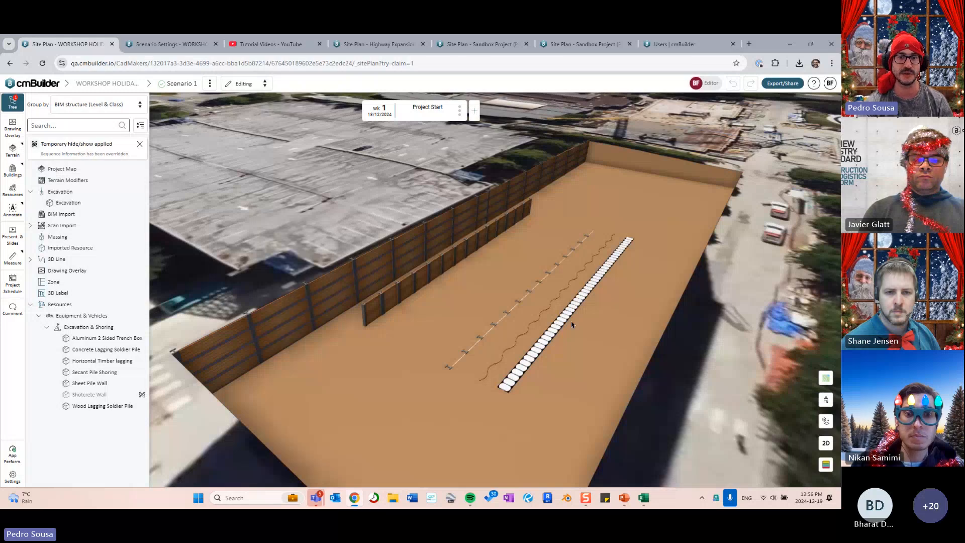
pyautogui.moveTo(571, 320); pyautogui.dragTo(494, 332)
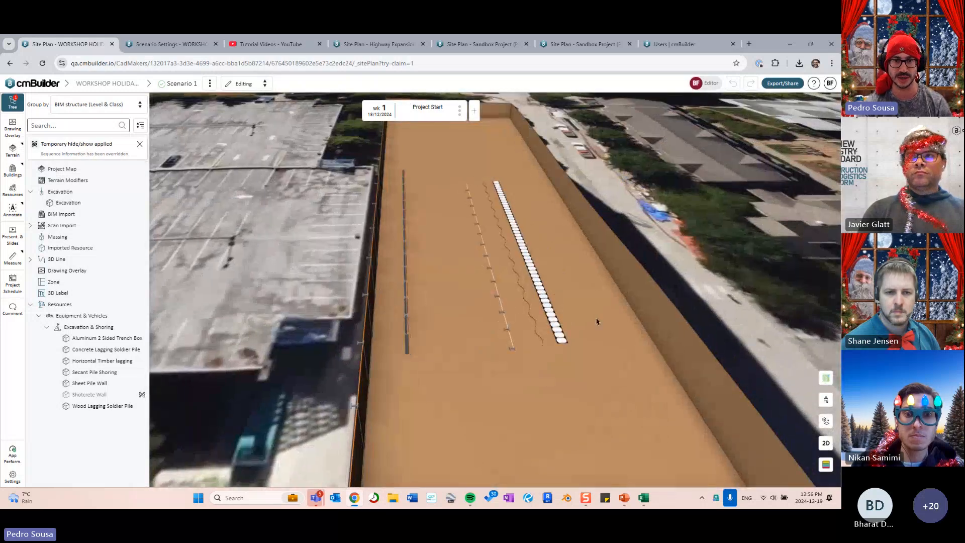
pyautogui.moveTo(597, 321); pyautogui.dragTo(567, 345)
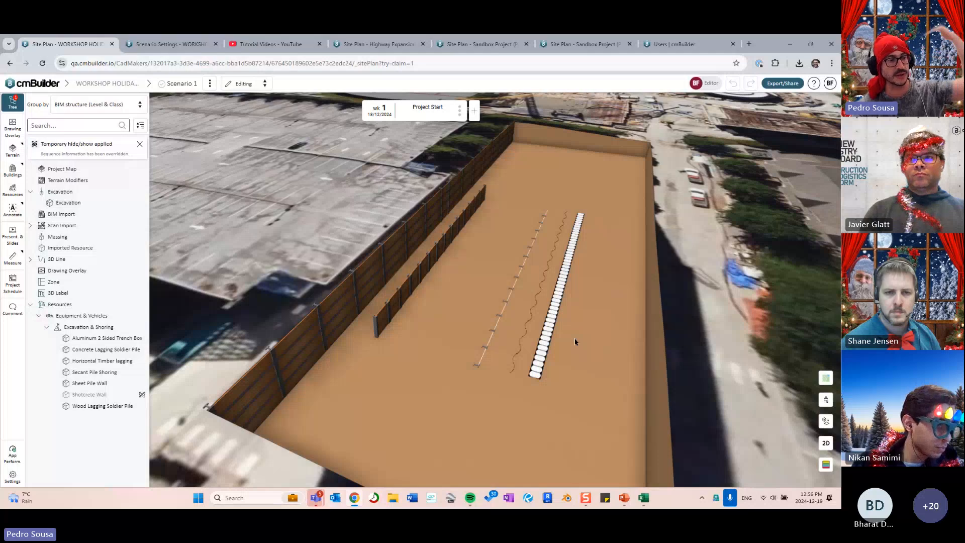
pyautogui.moveTo(564, 335); pyautogui.dragTo(408, 345)
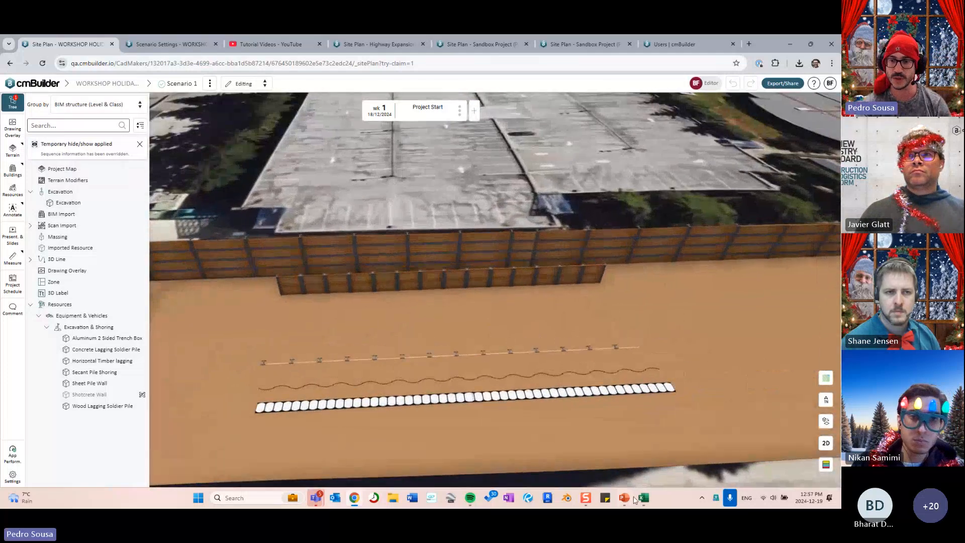
pyautogui.click(632, 497)
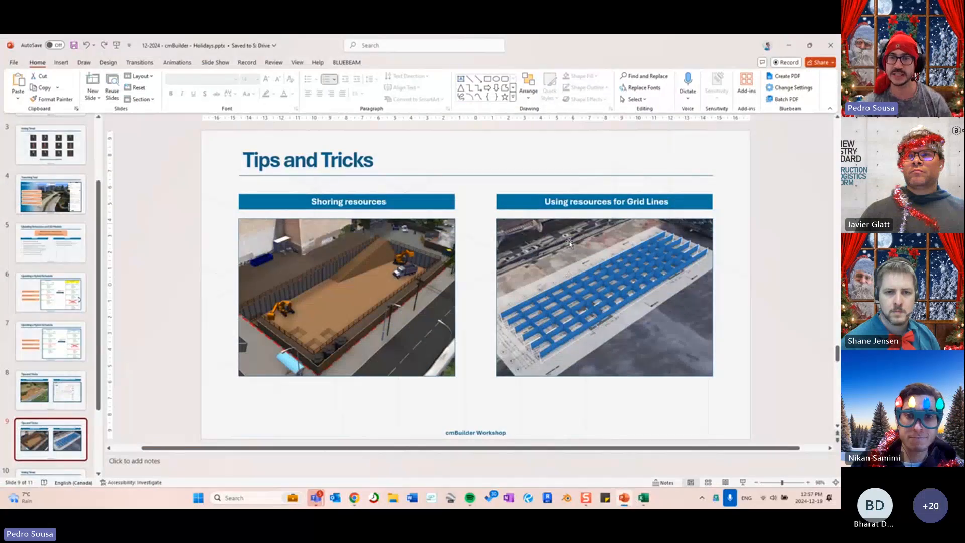
pyautogui.click(788, 48)
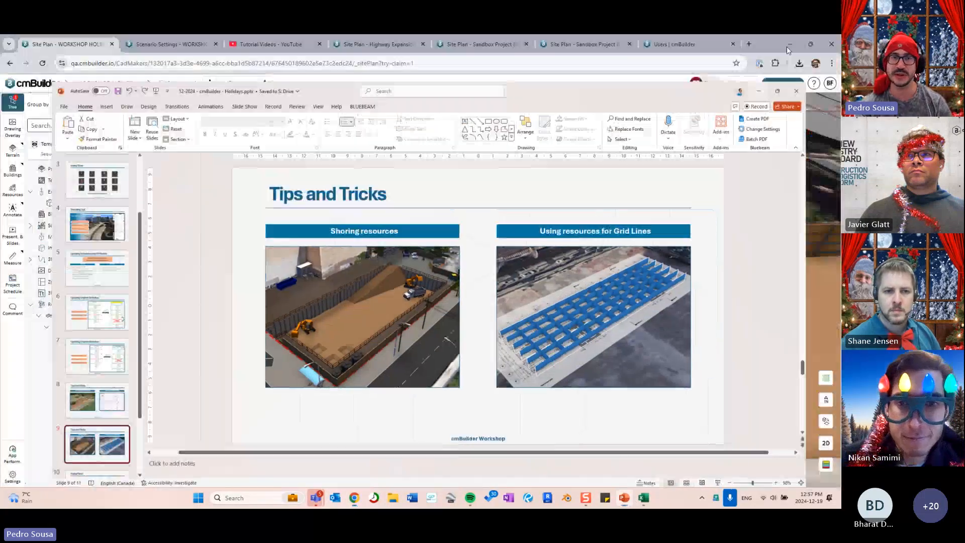
# - Return to the Sandbox Project, close its excavation plan, frame the floor-plan overlay, and open Resources
pyautogui.click(491, 48)
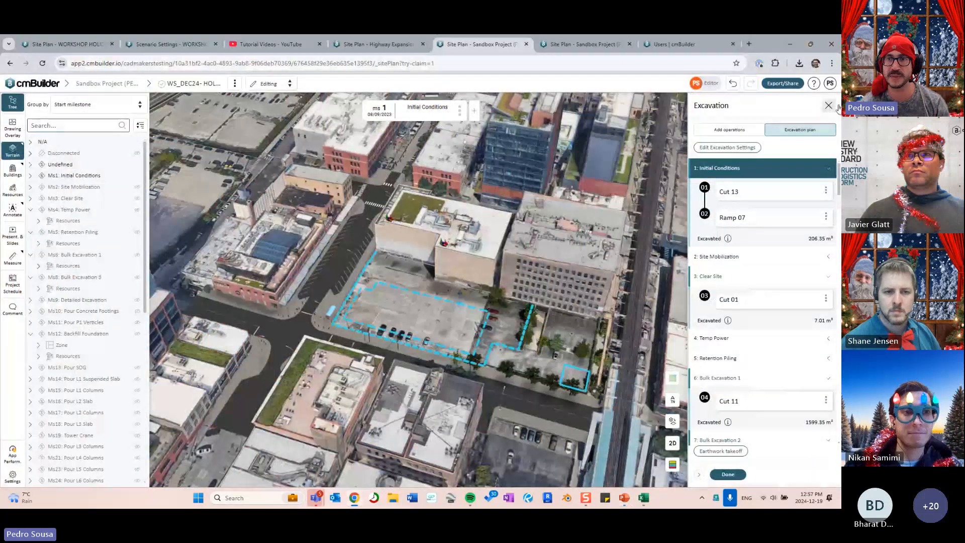
pyautogui.click(829, 105)
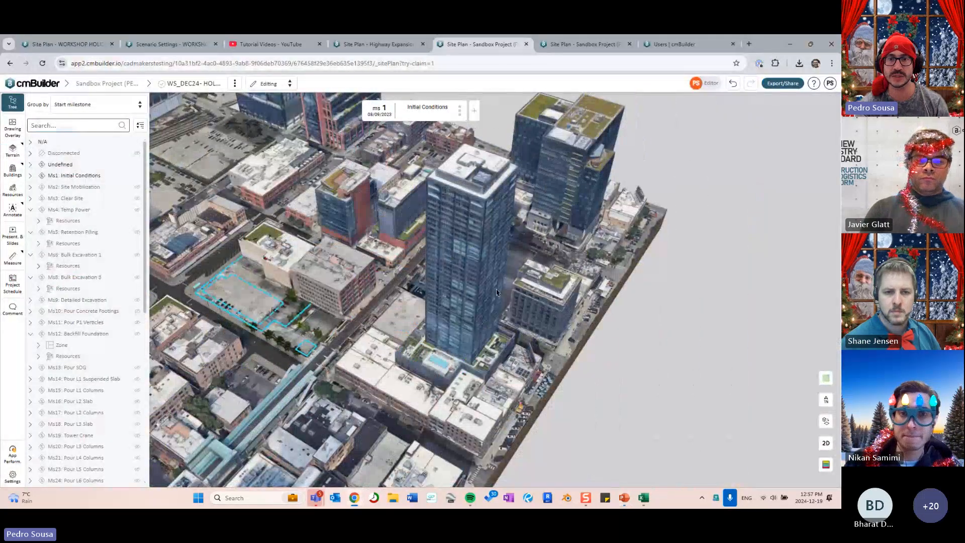
pyautogui.scroll(4, 491, 317)
pyautogui.moveTo(497, 292); pyautogui.dragTo(472, 289)
pyautogui.scroll(4, 410, 291)
pyautogui.scroll(3, 431, 307)
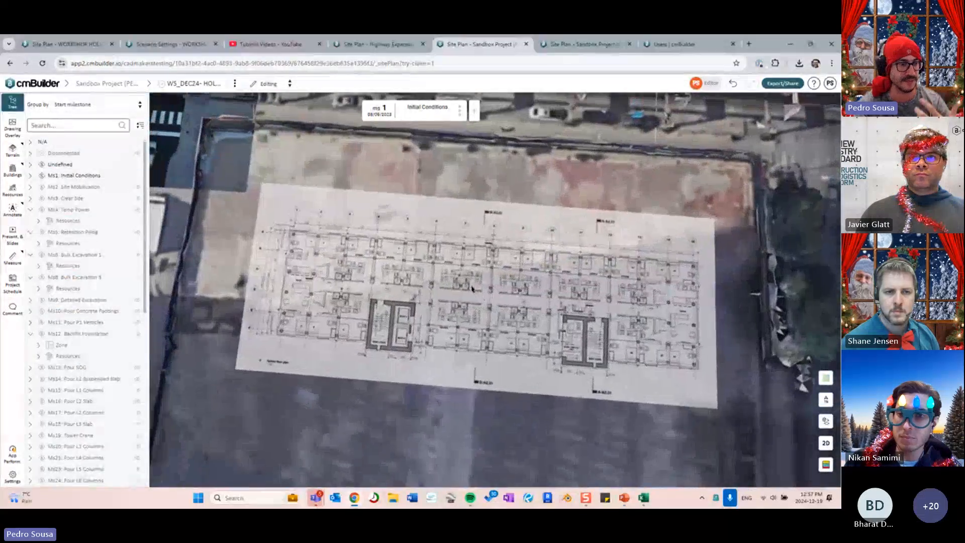
pyautogui.moveTo(473, 289); pyautogui.dragTo(383, 316, button='right')
pyautogui.scroll(3, 383, 315)
pyautogui.moveTo(382, 316); pyautogui.dragTo(524, 243)
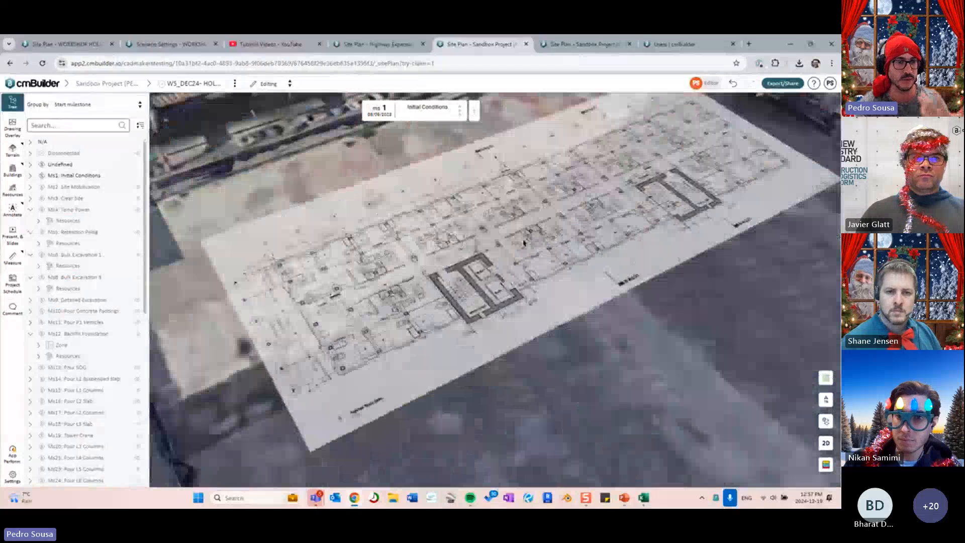
pyautogui.moveTo(383, 166); pyautogui.dragTo(391, 203, button='right')
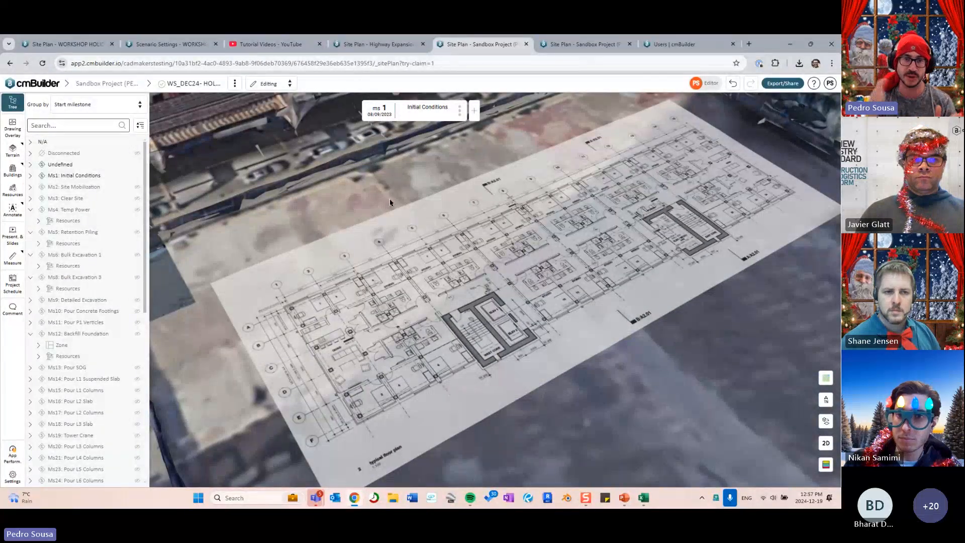
pyautogui.click(15, 193)
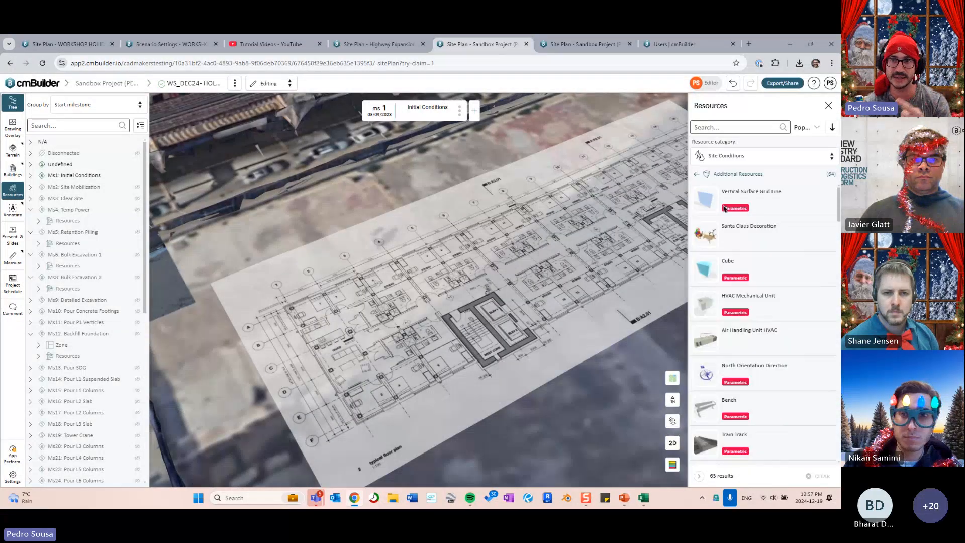
# - From Additional Resources, draw a vertical surface grid line from the lower-left column to the grid line's east end
pyautogui.click(719, 159)
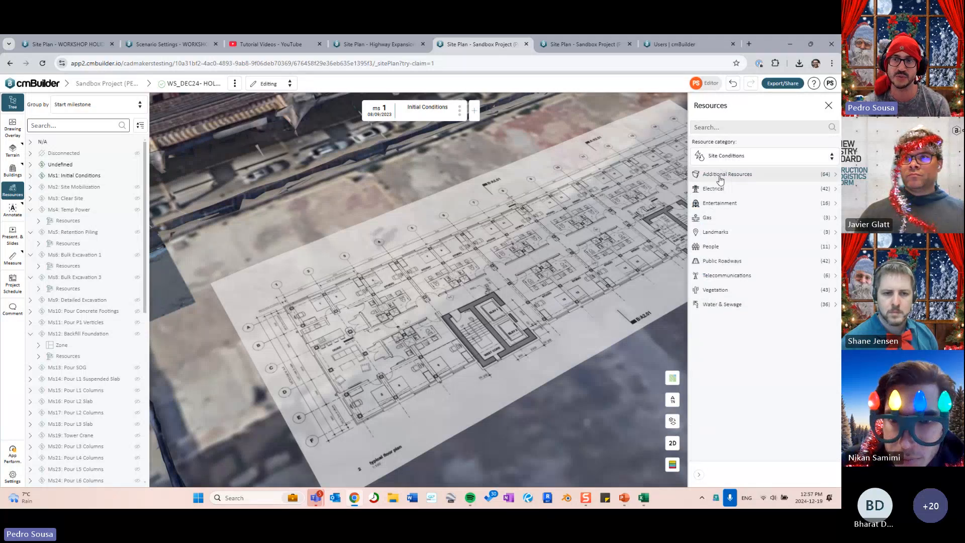
pyautogui.click(719, 175)
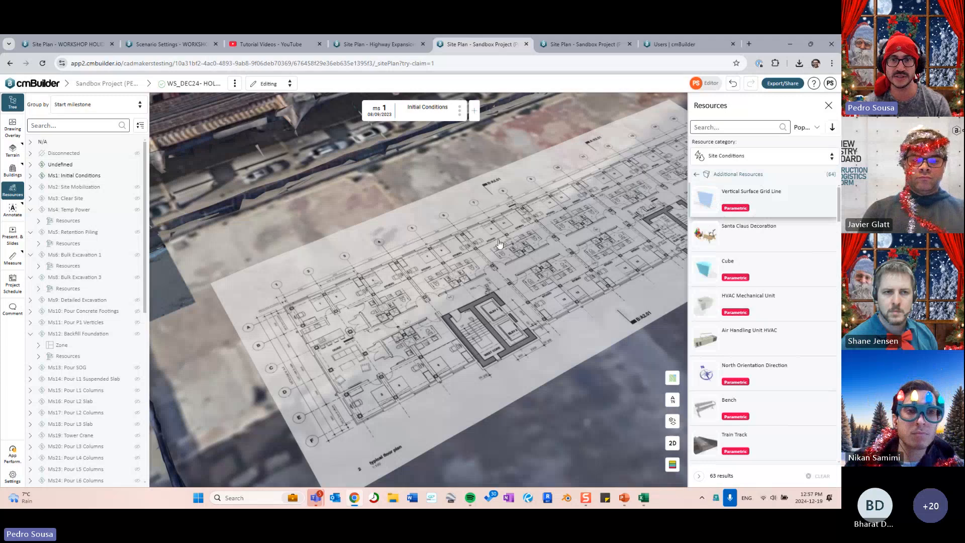
pyautogui.scroll(6, 442, 255)
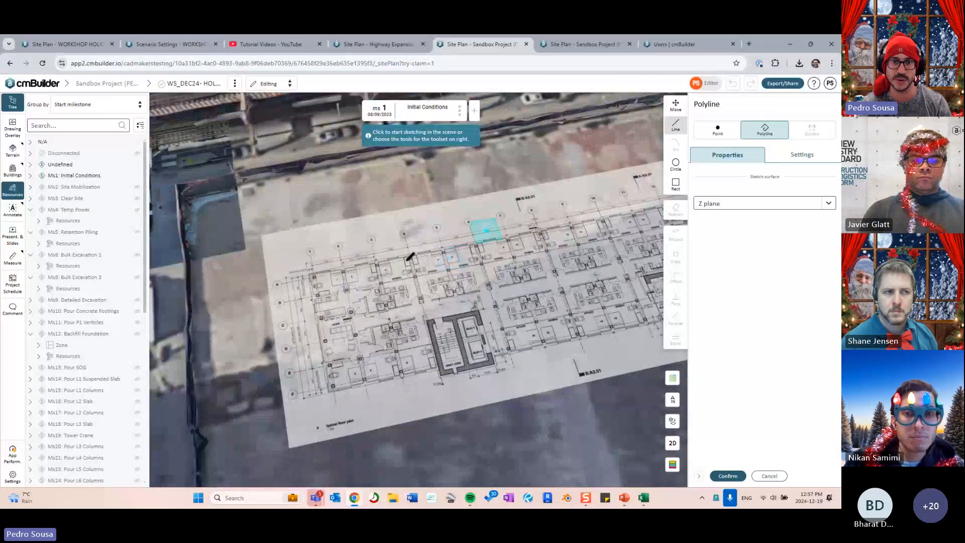
pyautogui.moveTo(341, 279); pyautogui.dragTo(430, 233, button='middle')
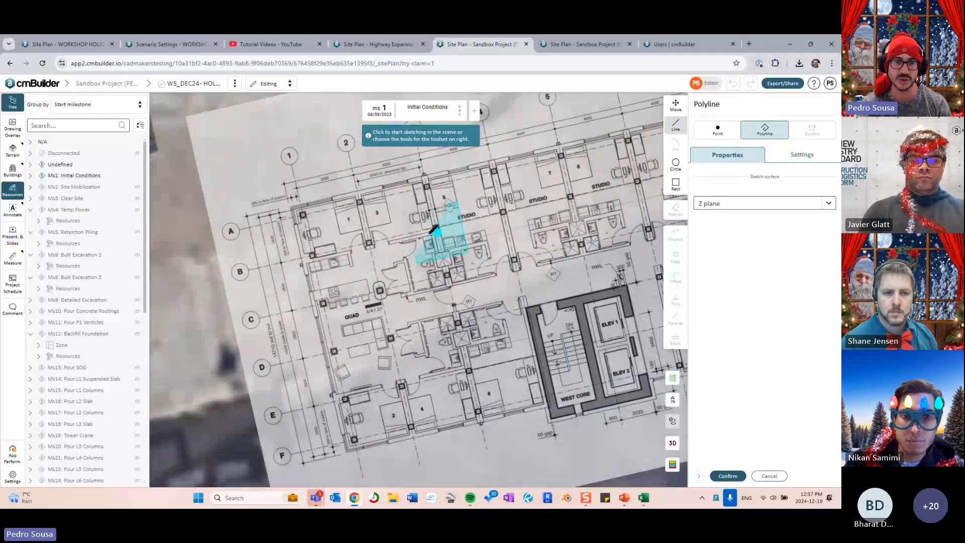
pyautogui.moveTo(360, 427); pyautogui.dragTo(308, 374, button='middle')
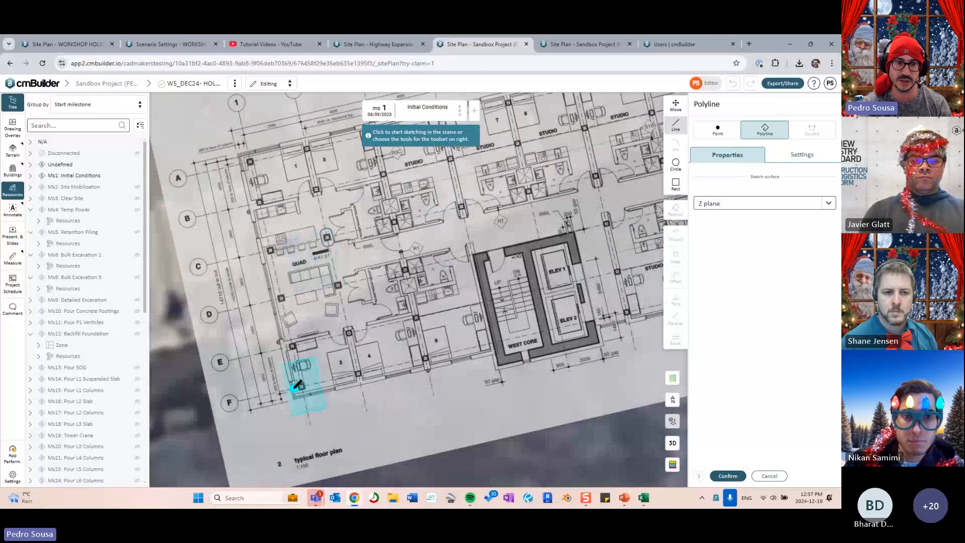
pyautogui.click(332, 377)
pyautogui.scroll(-4, 478, 316)
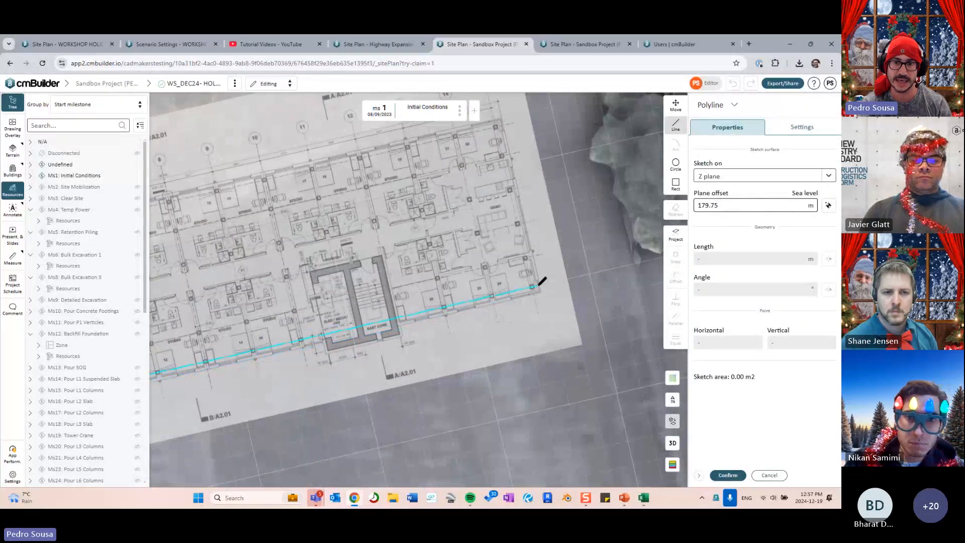
pyautogui.click(538, 285)
# - Confirm the grid-line path and finish the panel at 2.00 m spacing, checking it in 3D
pyautogui.moveTo(514, 284); pyautogui.dragTo(596, 245, button='middle')
pyautogui.moveTo(156, 387); pyautogui.dragTo(250, 348, button='middle')
pyautogui.moveTo(250, 348); pyautogui.dragTo(632, 335, button='right')
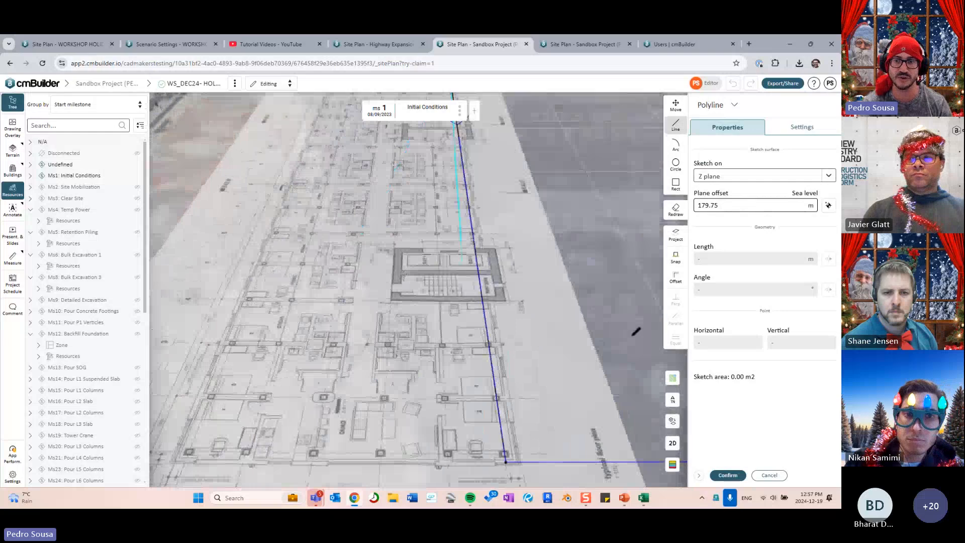
pyautogui.click(737, 478)
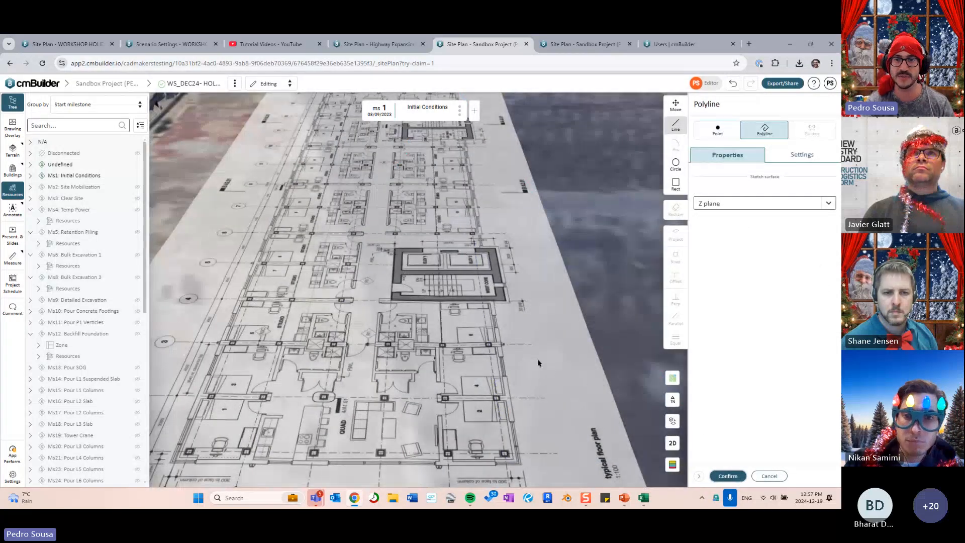
pyautogui.moveTo(552, 329); pyautogui.dragTo(476, 312, button='right')
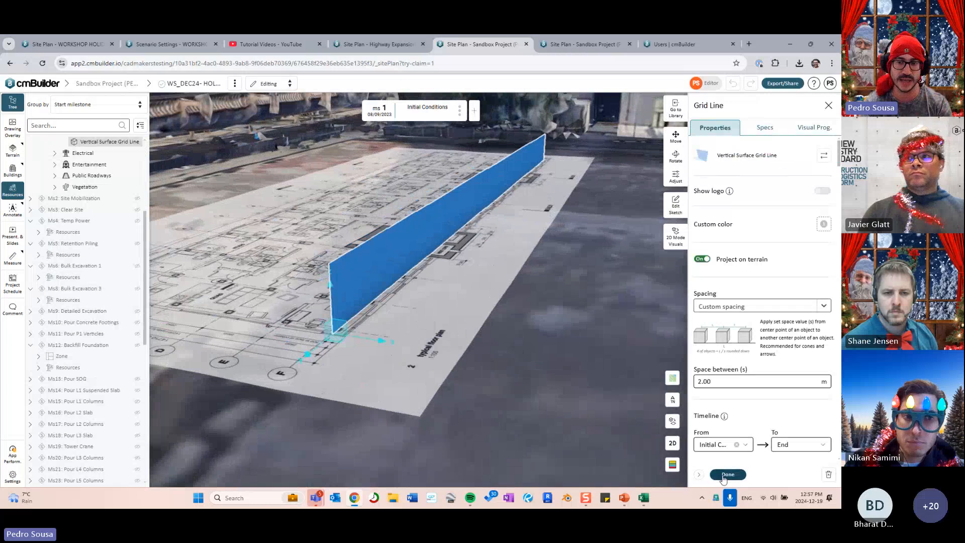
pyautogui.click(453, 354)
pyautogui.moveTo(474, 353); pyautogui.dragTo(533, 375, button='right')
pyautogui.click(725, 269)
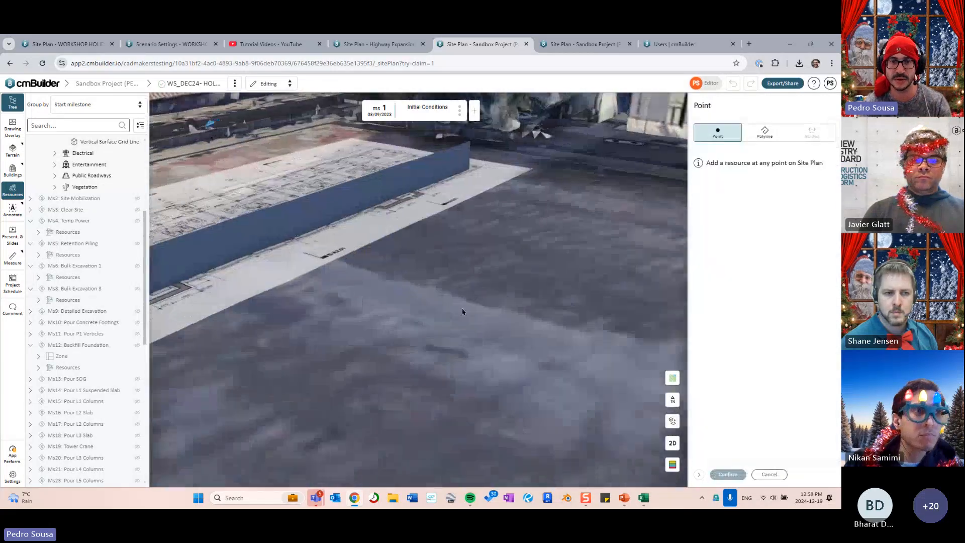
# - Place a cube on the ground and rotate it to about 38 degrees
pyautogui.click(497, 297)
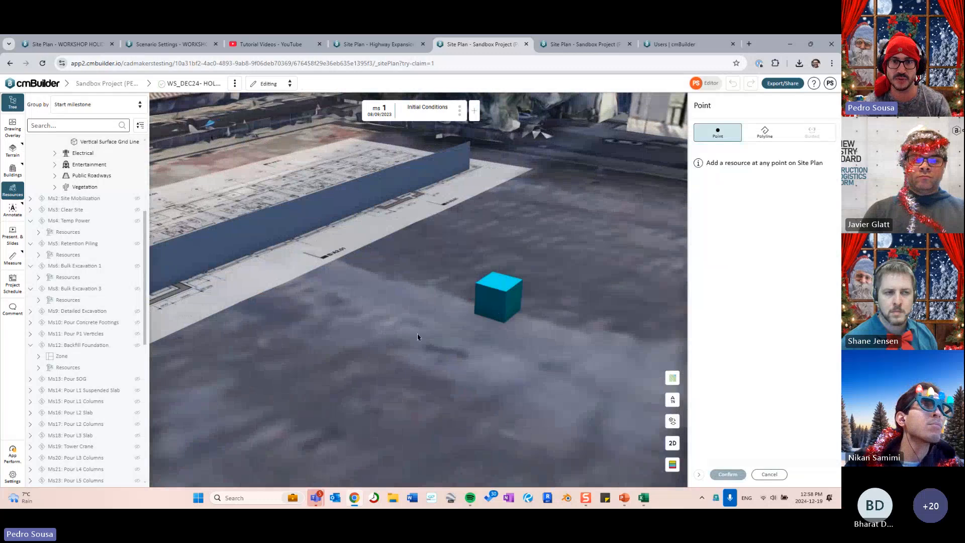
pyautogui.press('r')
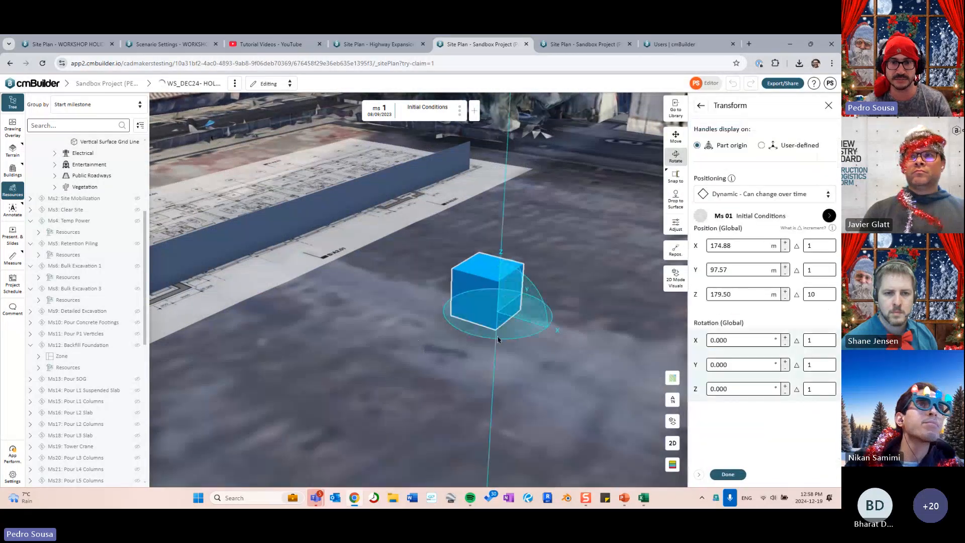
pyautogui.moveTo(496, 337); pyautogui.dragTo(525, 332)
pyautogui.moveTo(400, 386); pyautogui.dragTo(452, 373)
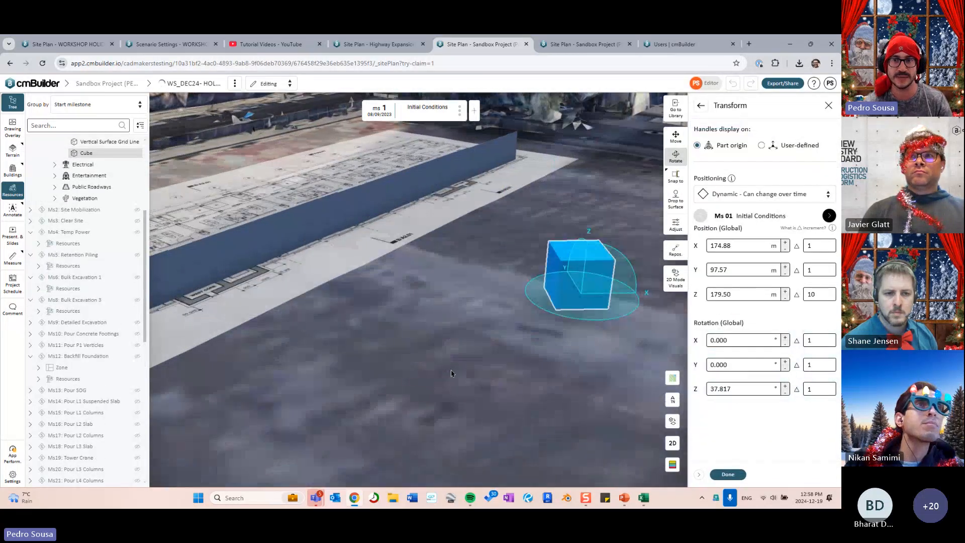
# - Snap the cube's face flush against the grid-line panel, moving it to X 158.06 m, Y 97.37 m
pyautogui.click(675, 176)
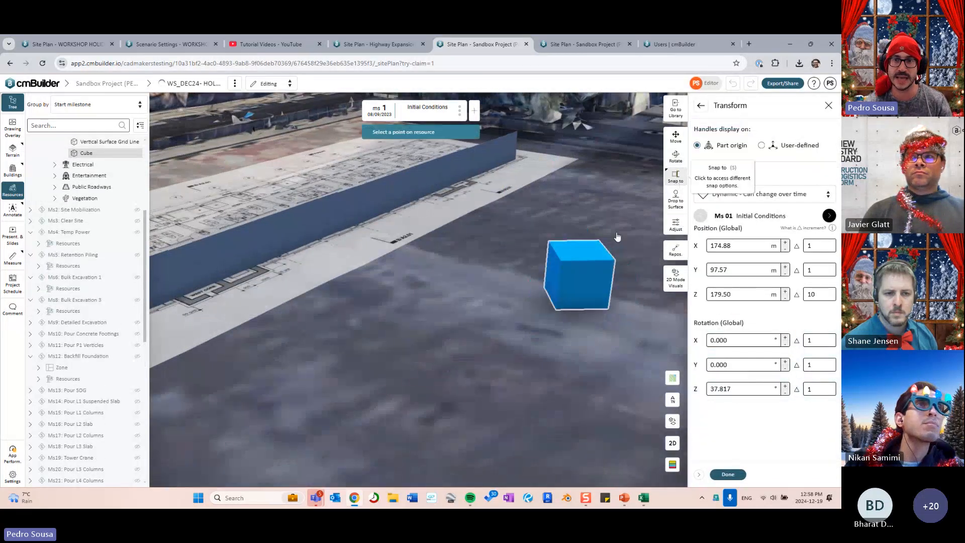
pyautogui.click(553, 274)
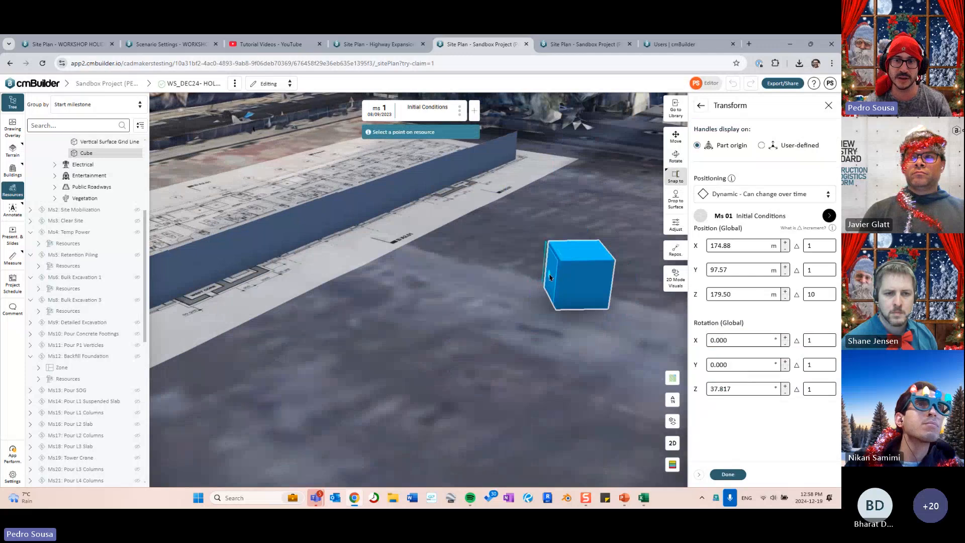
pyautogui.click(345, 220)
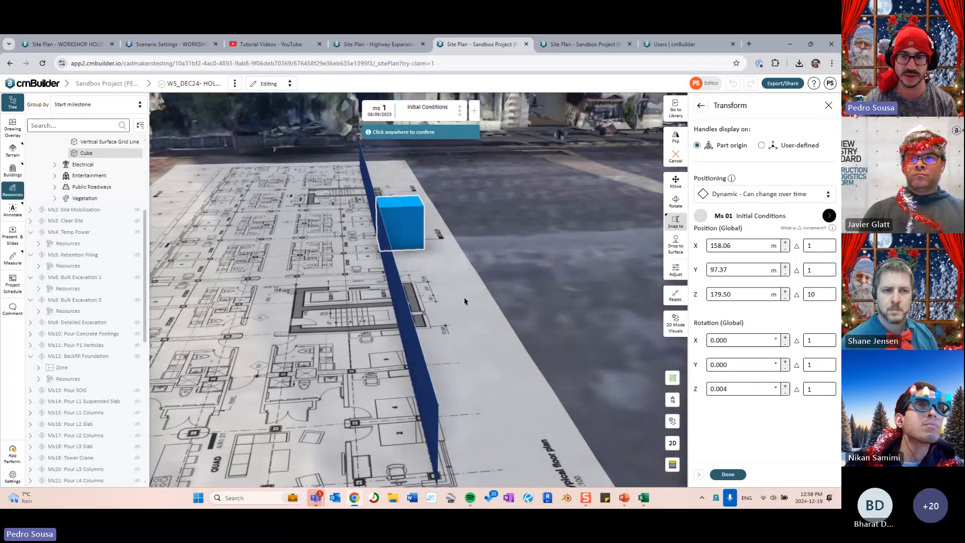
pyautogui.click(553, 316)
pyautogui.click(728, 474)
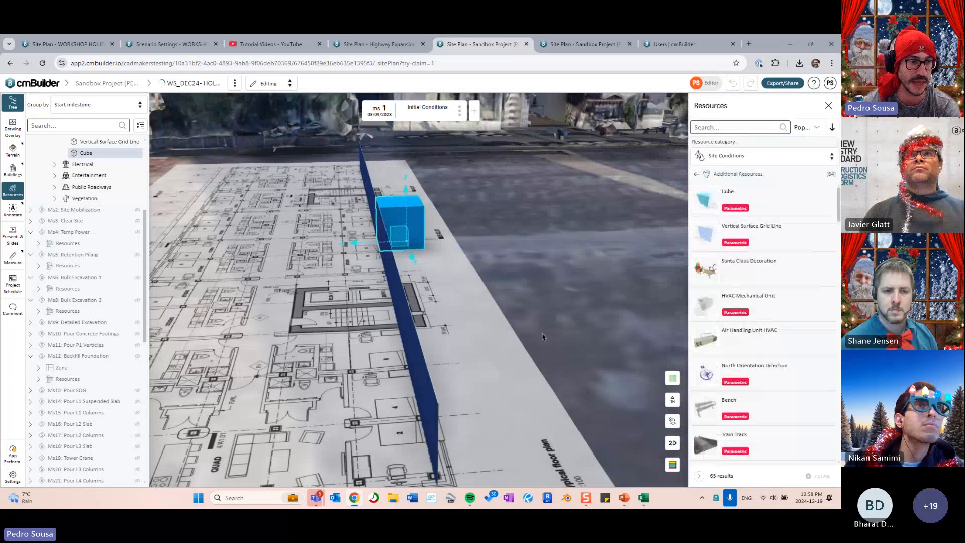
# - Switch to the flat top-down plan view and add a Vertical Surface Grid Line resource
pyautogui.moveTo(590, 334)
pyautogui.mouseDown(button='middle')
pyautogui.moveTo(532, 321)
pyautogui.moveTo(528, 293)
pyautogui.moveTo(544, 377)
pyautogui.mouseUp(button='middle')
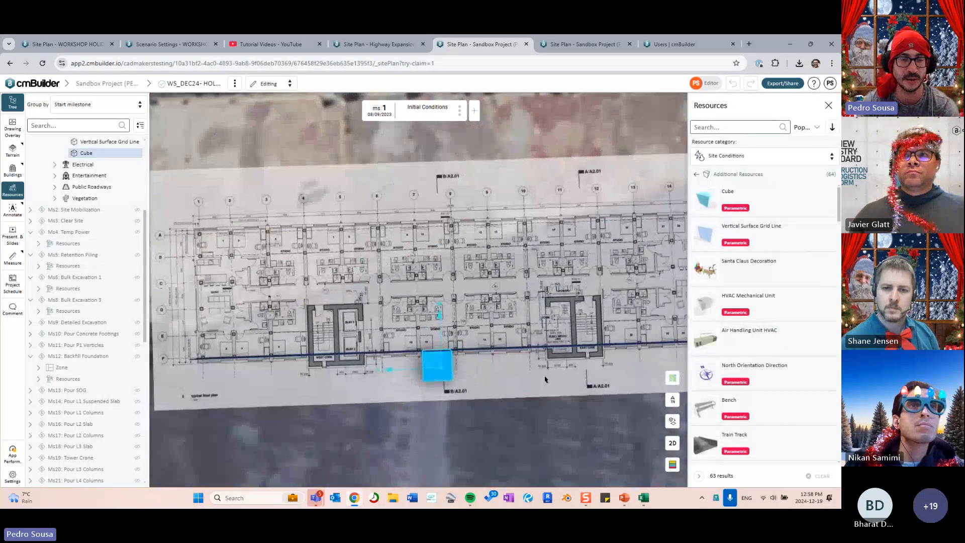
pyautogui.click(672, 443)
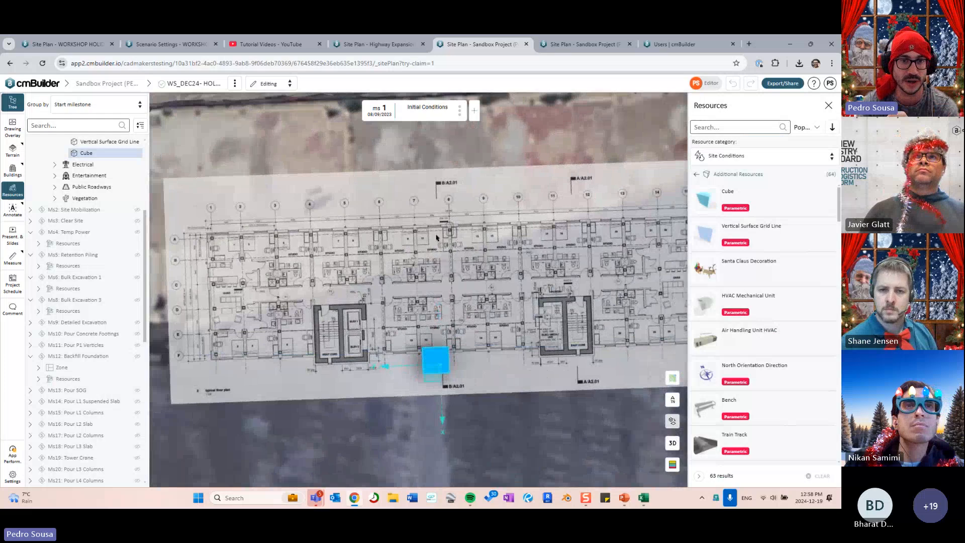
pyautogui.moveTo(407, 259); pyautogui.dragTo(393, 266, button='middle')
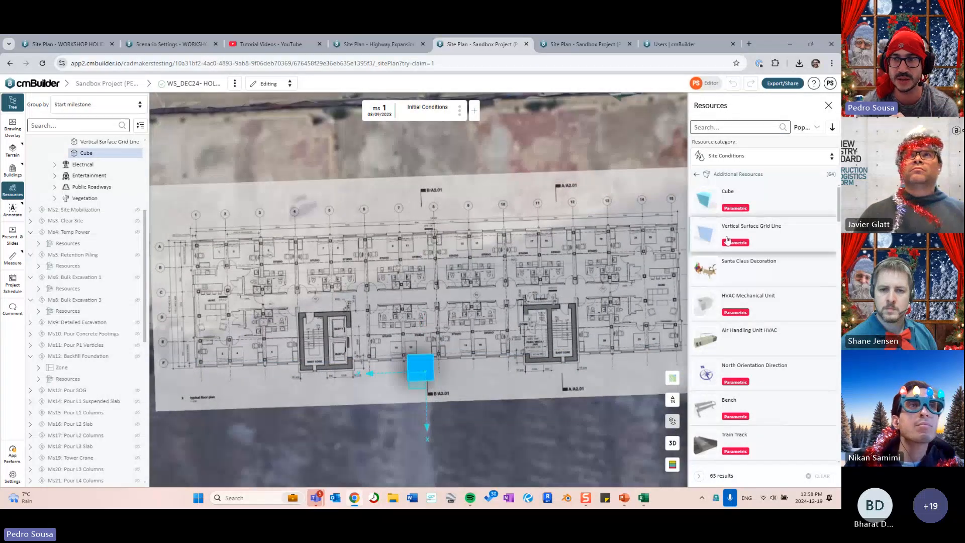
pyautogui.click(762, 236)
pyautogui.scroll(3, 306, 242)
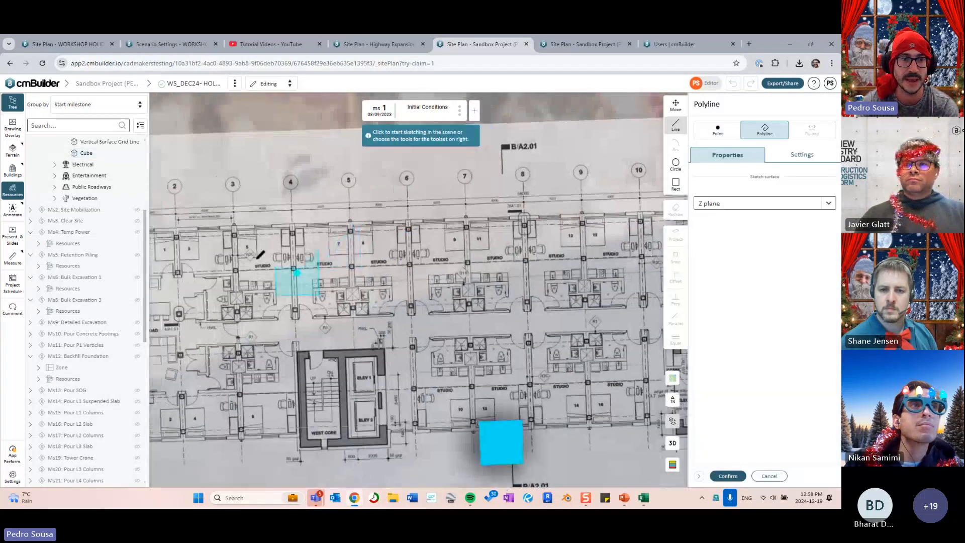
pyautogui.moveTo(174, 208); pyautogui.dragTo(225, 218, button='middle')
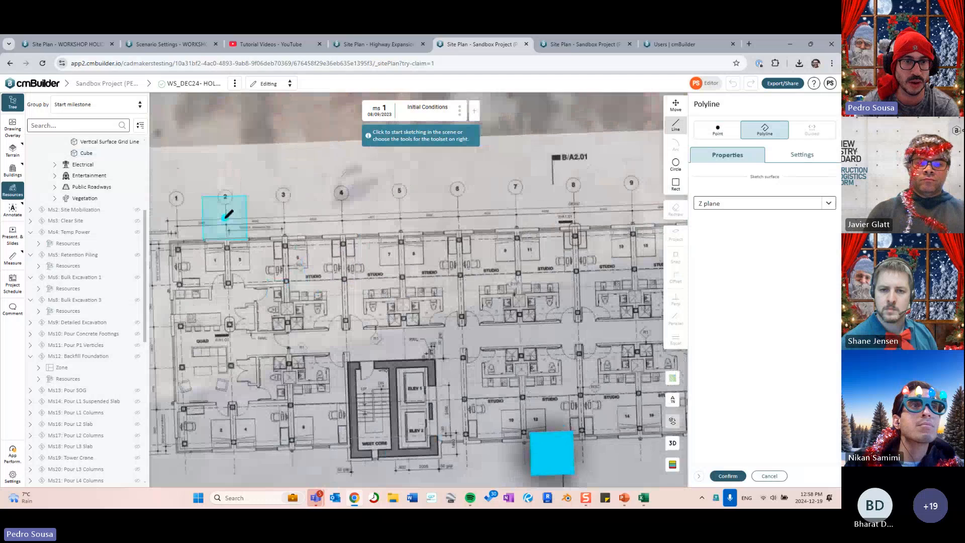
# - Sketch the grid line along the top column grid line, ending at the column 2 corner
pyautogui.click(224, 218)
pyautogui.moveTo(502, 222); pyautogui.dragTo(342, 256, button='middle')
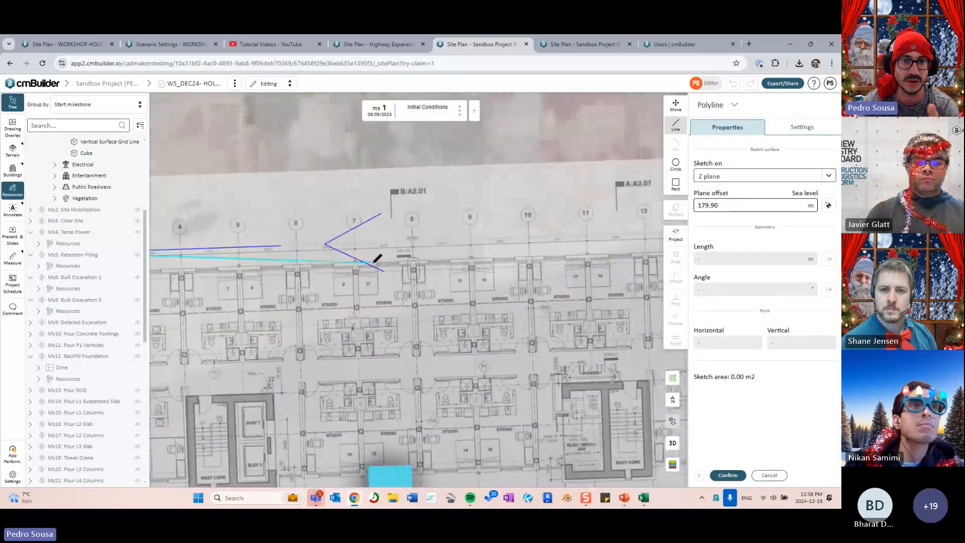
pyautogui.moveTo(521, 242); pyautogui.dragTo(385, 268, button='middle')
pyautogui.scroll(5, 530, 261)
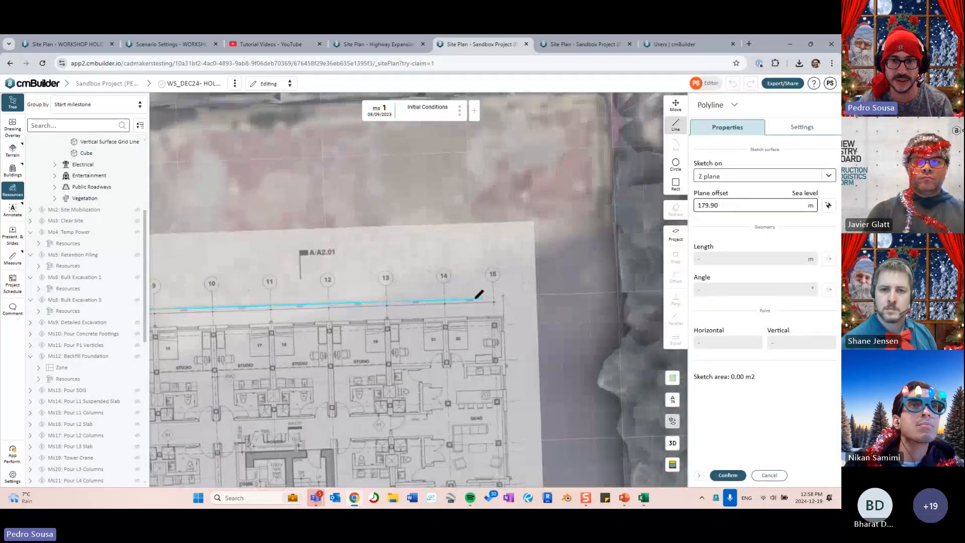
pyautogui.scroll(2, 472, 317)
pyautogui.scroll(-1, 483, 311)
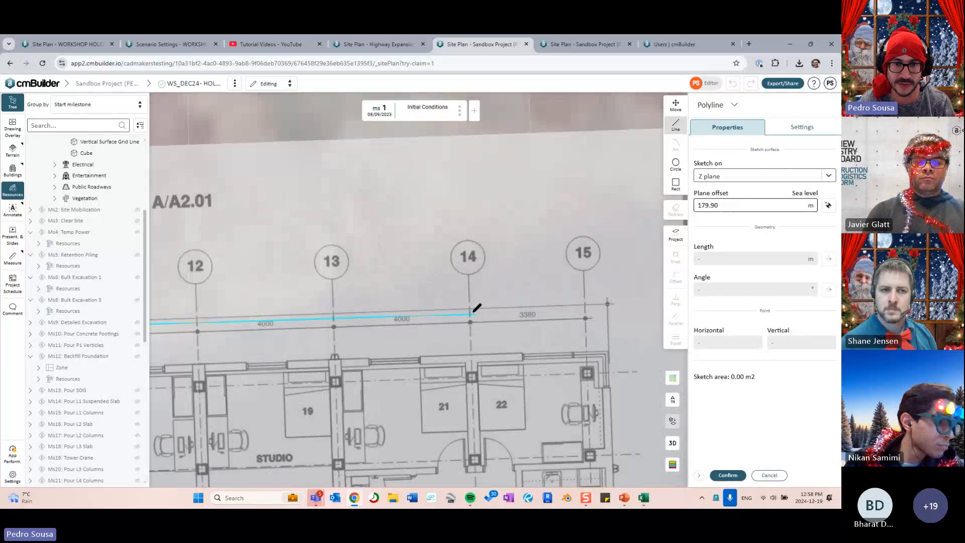
pyautogui.scroll(-3, 177, 418)
pyautogui.moveTo(177, 418); pyautogui.dragTo(556, 327, button='middle')
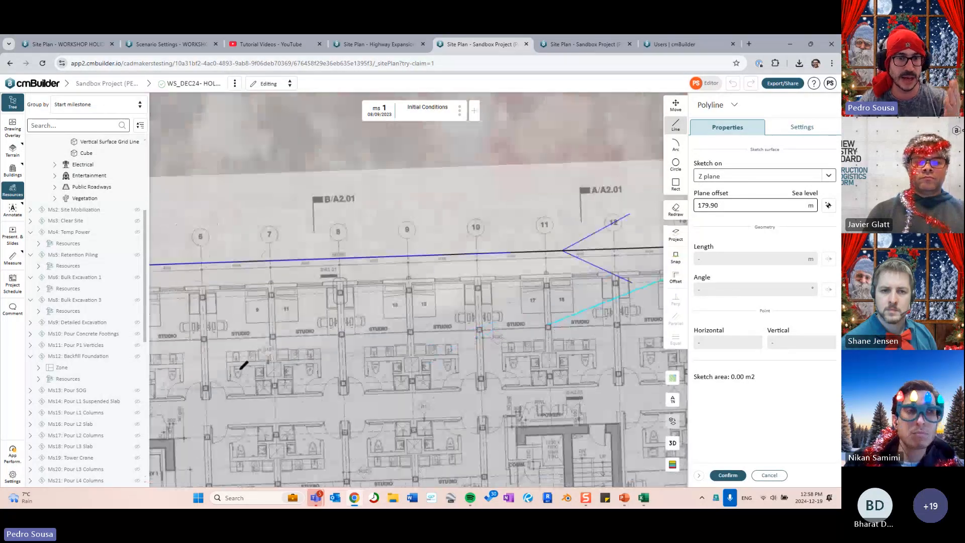
pyautogui.moveTo(206, 372); pyautogui.dragTo(411, 373, button='middle')
pyautogui.scroll(6, 415, 275)
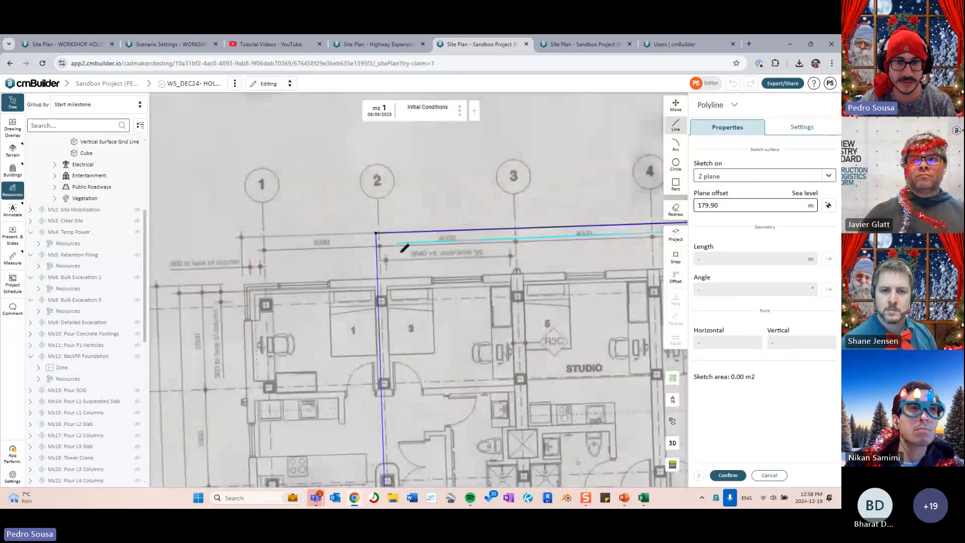
pyautogui.click(351, 320)
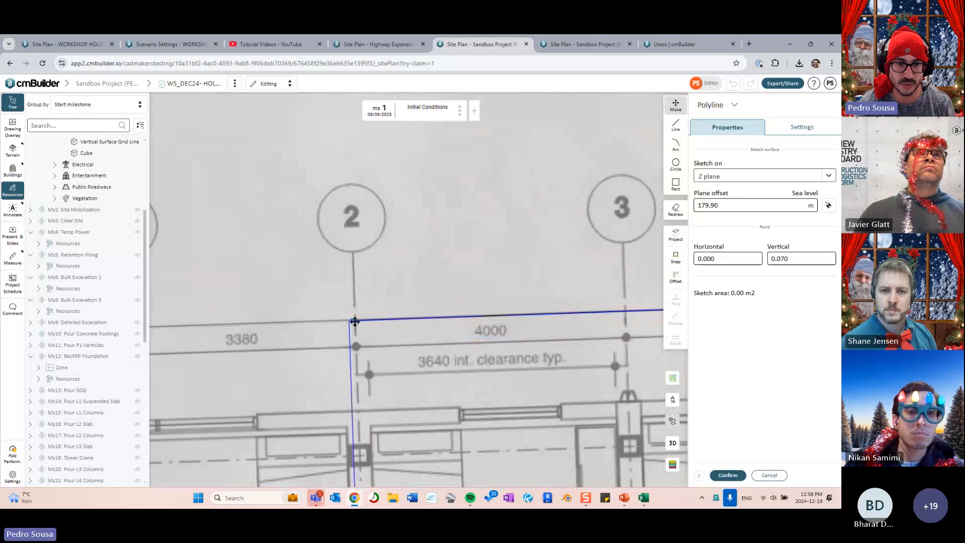
pyautogui.click(728, 476)
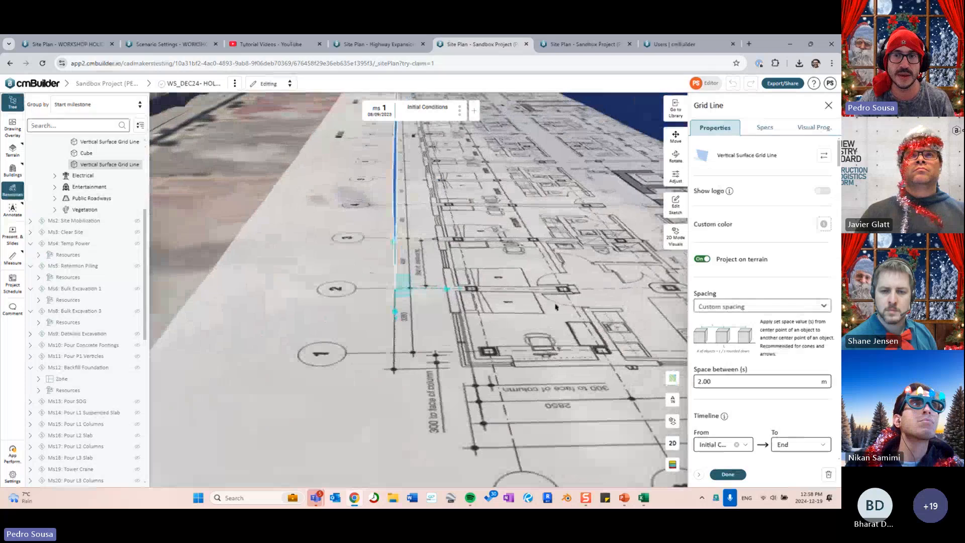
# - Rotate the grid-line panels 90° across the plan
pyautogui.click(682, 180)
pyautogui.moveTo(694, 287); pyautogui.dragTo(788, 296)
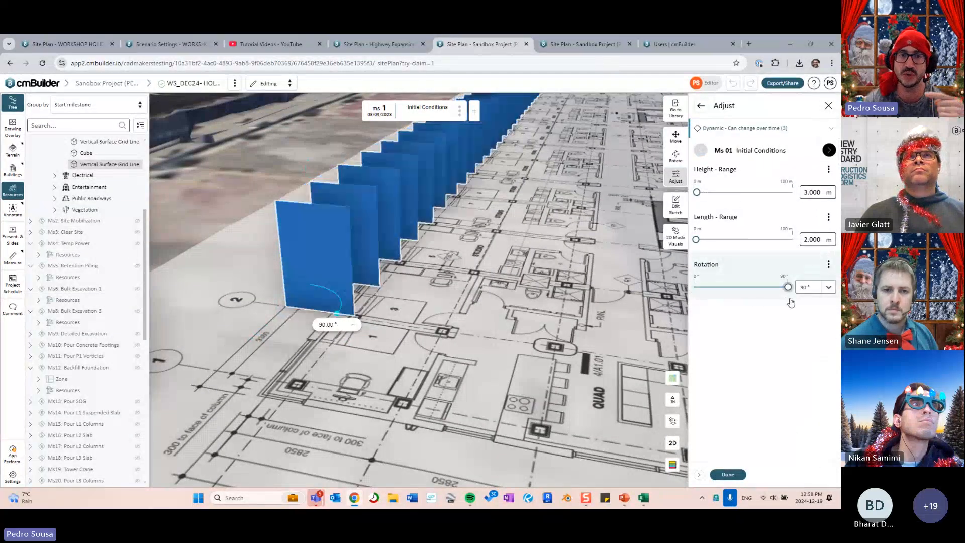
pyautogui.moveTo(448, 354); pyautogui.dragTo(508, 359, button='middle')
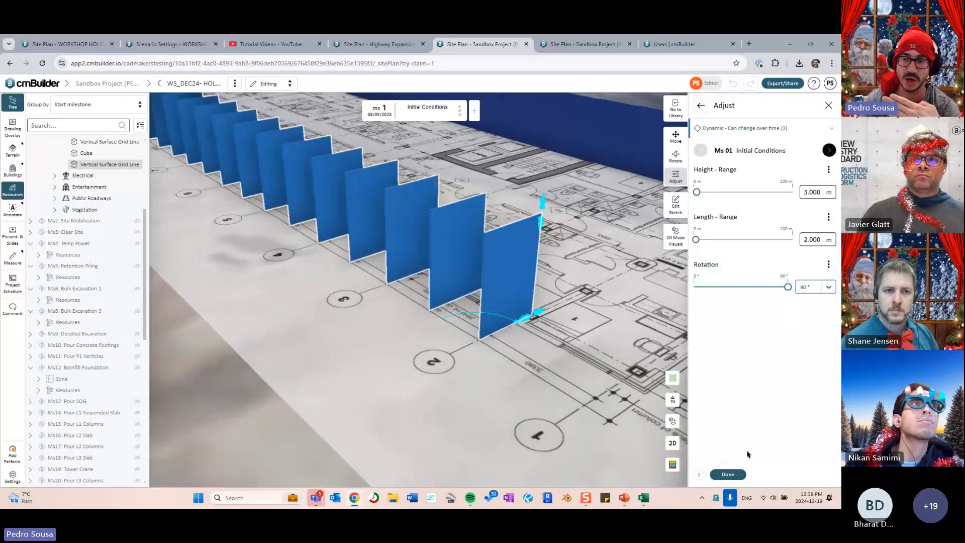
pyautogui.click(727, 474)
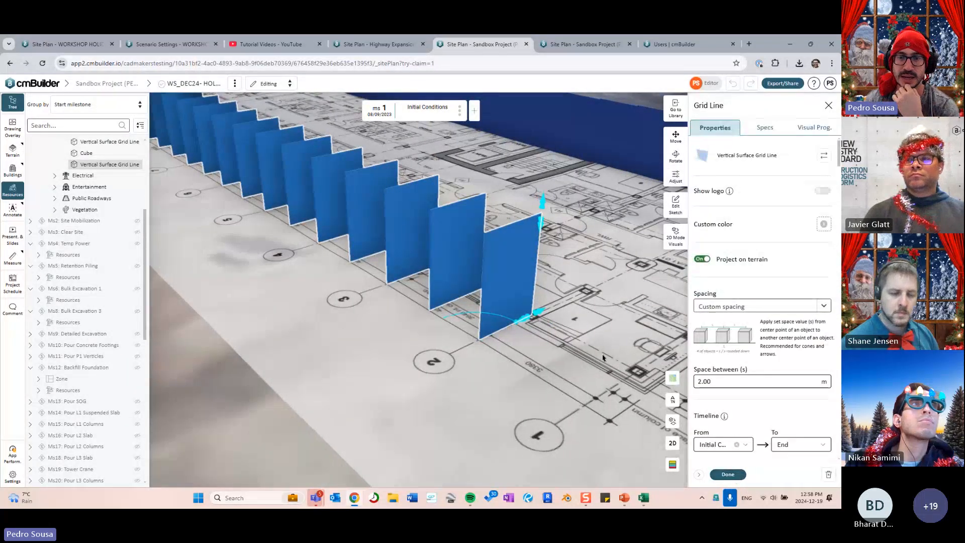
# - Set the panel spacing to 4.00 m and check the alignment in the top-down view
pyautogui.moveTo(603, 357); pyautogui.dragTo(513, 384, button='middle')
pyautogui.moveTo(413, 350); pyautogui.dragTo(510, 423, button='middle')
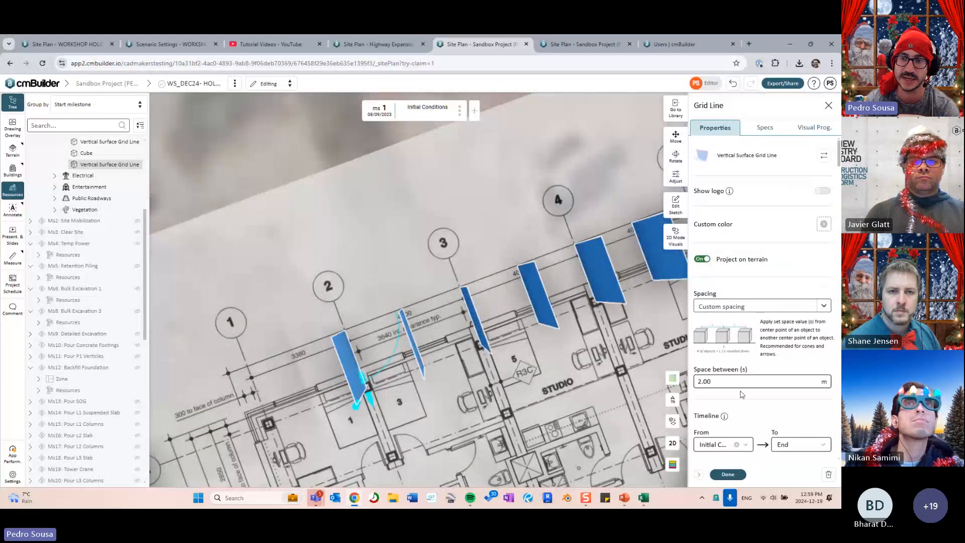
pyautogui.doubleClick(713, 381)
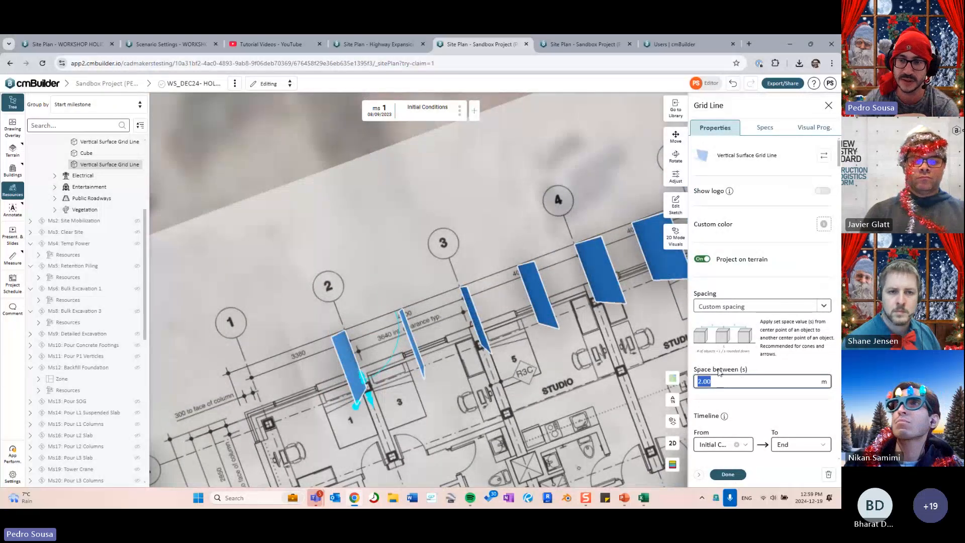
pyautogui.write('4')
pyautogui.scroll(-3, 458, 363)
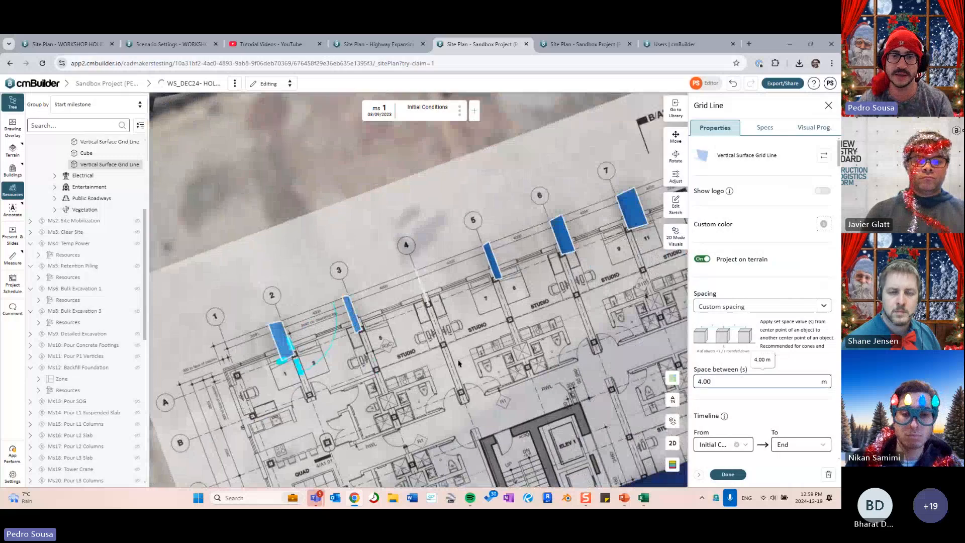
pyautogui.moveTo(578, 311); pyautogui.dragTo(426, 330, button='middle')
pyautogui.moveTo(564, 283); pyautogui.dragTo(437, 351, button='middle')
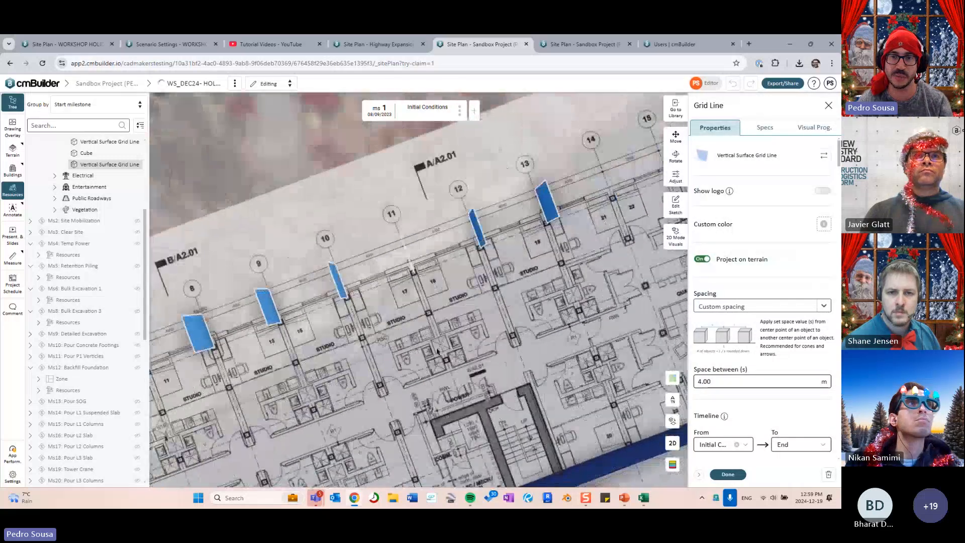
pyautogui.scroll(-3, 438, 352)
pyautogui.click(672, 443)
pyautogui.moveTo(321, 417); pyautogui.dragTo(356, 401, button='right')
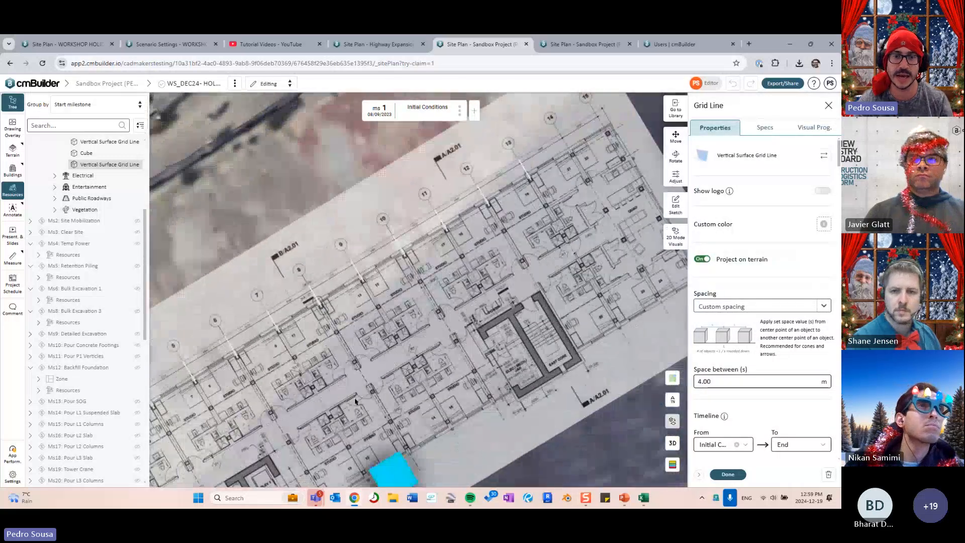
pyautogui.click(672, 443)
# - Stretch the grid-line panels to 16.70 m long
pyautogui.click(675, 175)
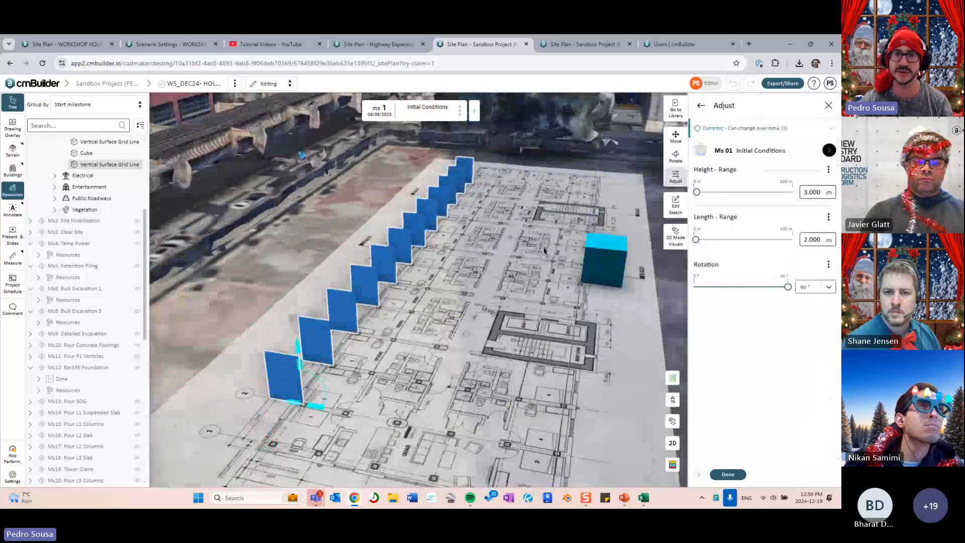
pyautogui.scroll(-4, 289, 285)
pyautogui.moveTo(310, 357); pyautogui.dragTo(461, 380)
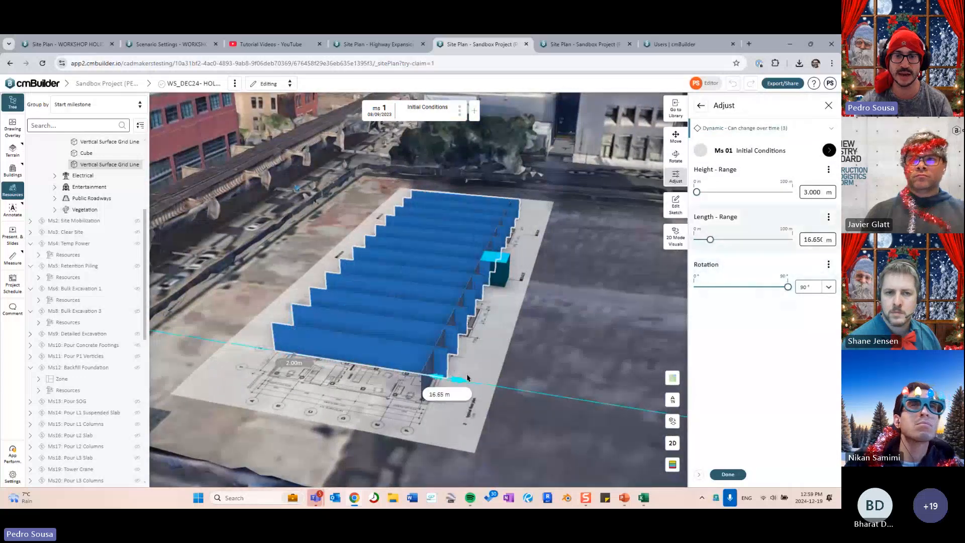
pyautogui.click(571, 402)
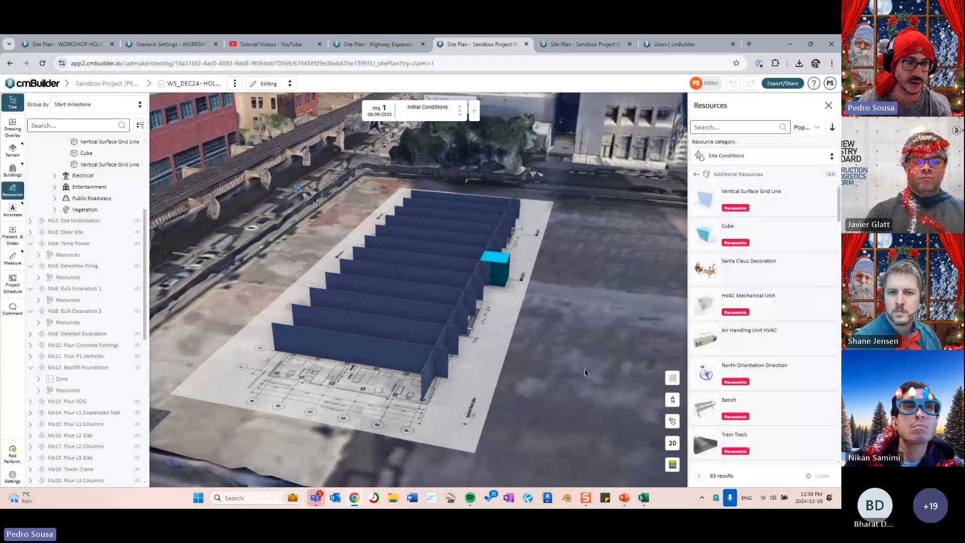
# - Orbit around the site to review the panels and cube, then show PowerPoint's Tips and Tricks slide
pyautogui.moveTo(584, 323); pyautogui.dragTo(561, 308, button='right')
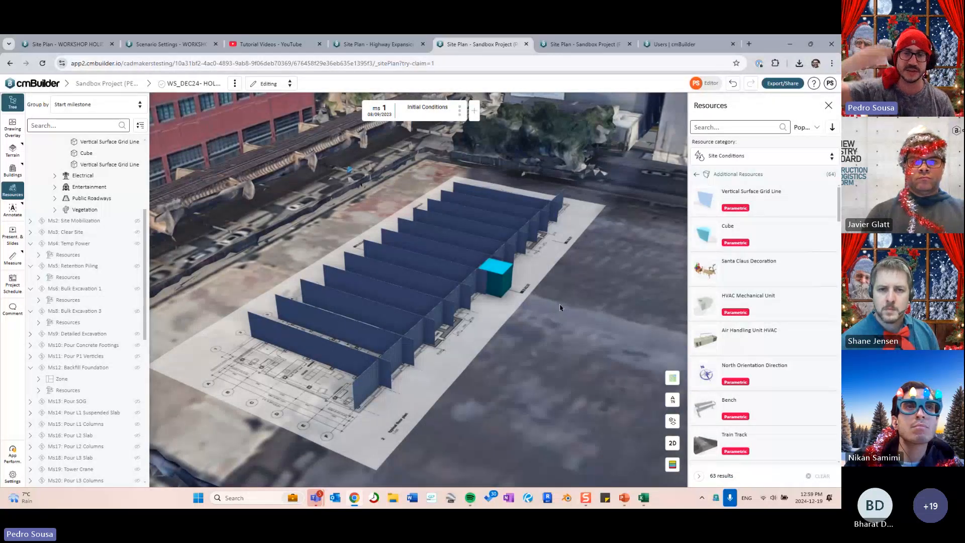
pyautogui.moveTo(541, 297); pyautogui.dragTo(417, 358, button='middle')
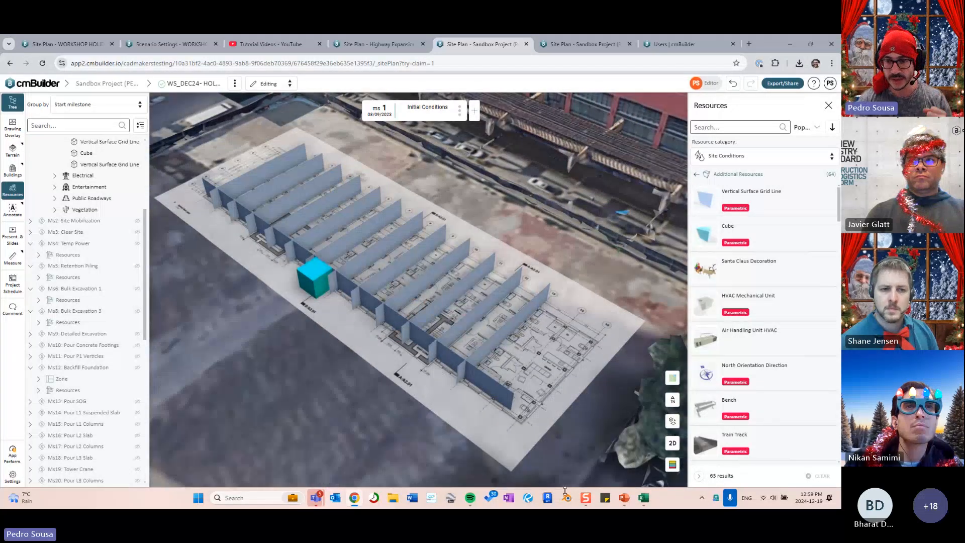
pyautogui.click(627, 499)
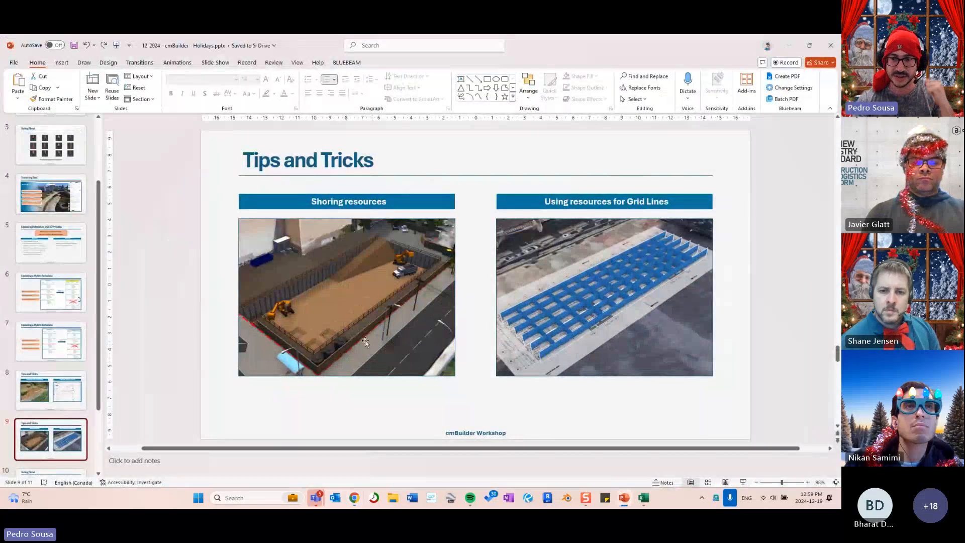